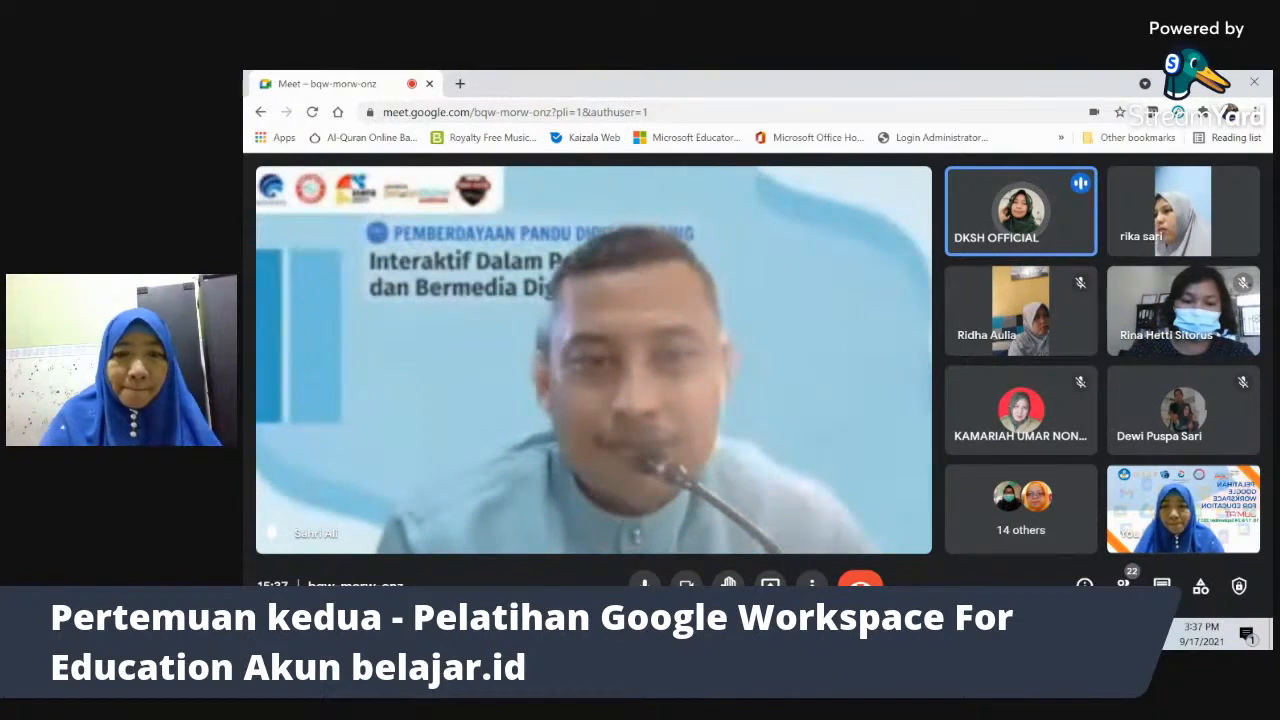
# - Mute the microphone, admit the waiting guest, and bring up the Wi-Fi network list
pyautogui.click(644, 583)
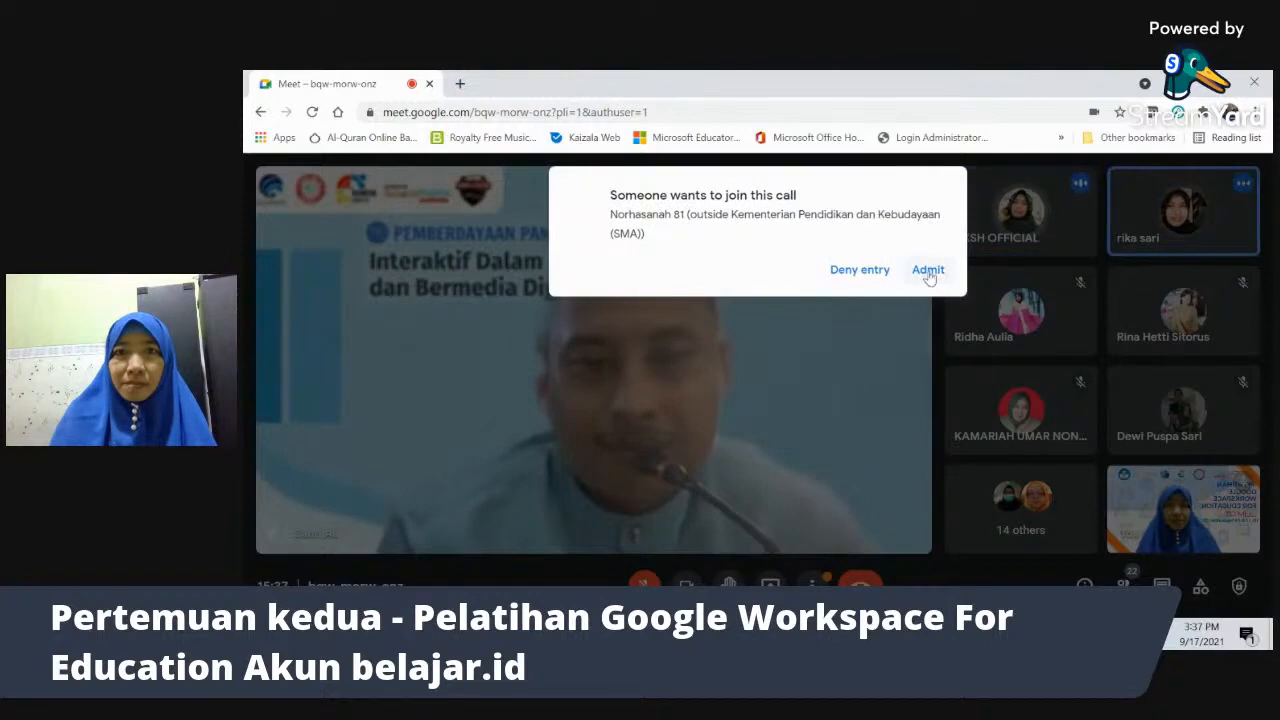
pyautogui.click(929, 272)
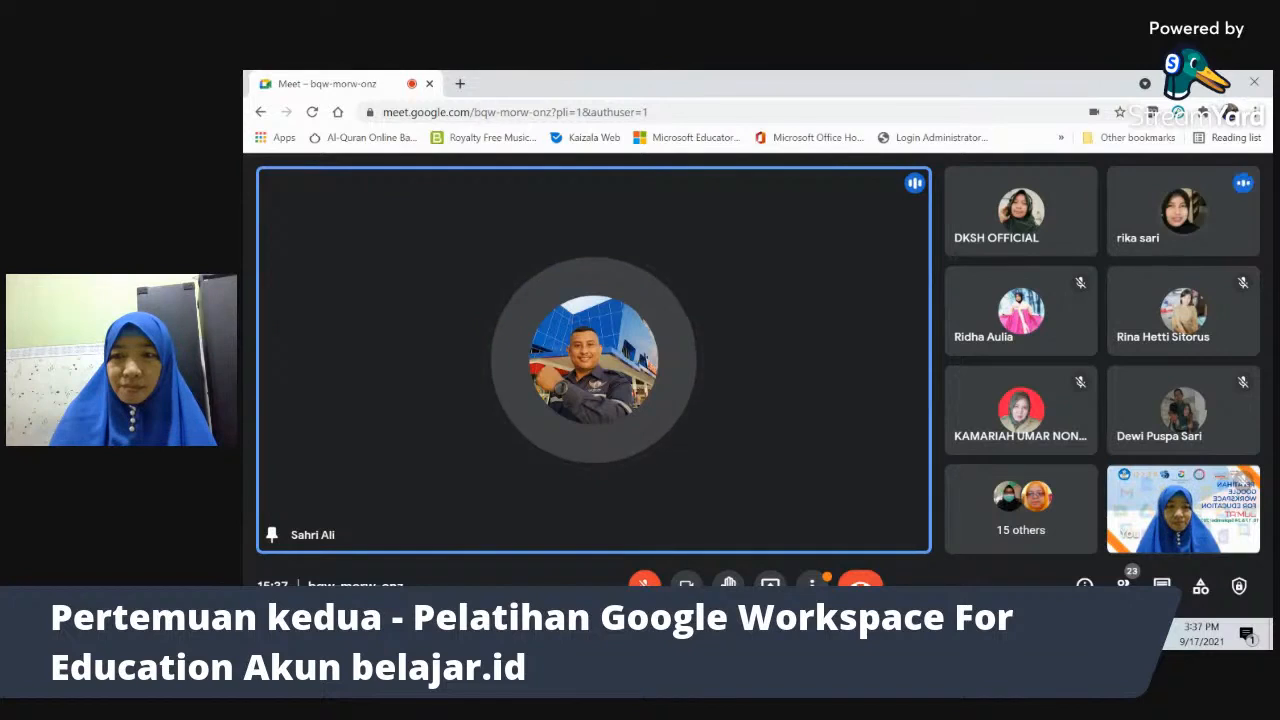
pyautogui.click(1134, 634)
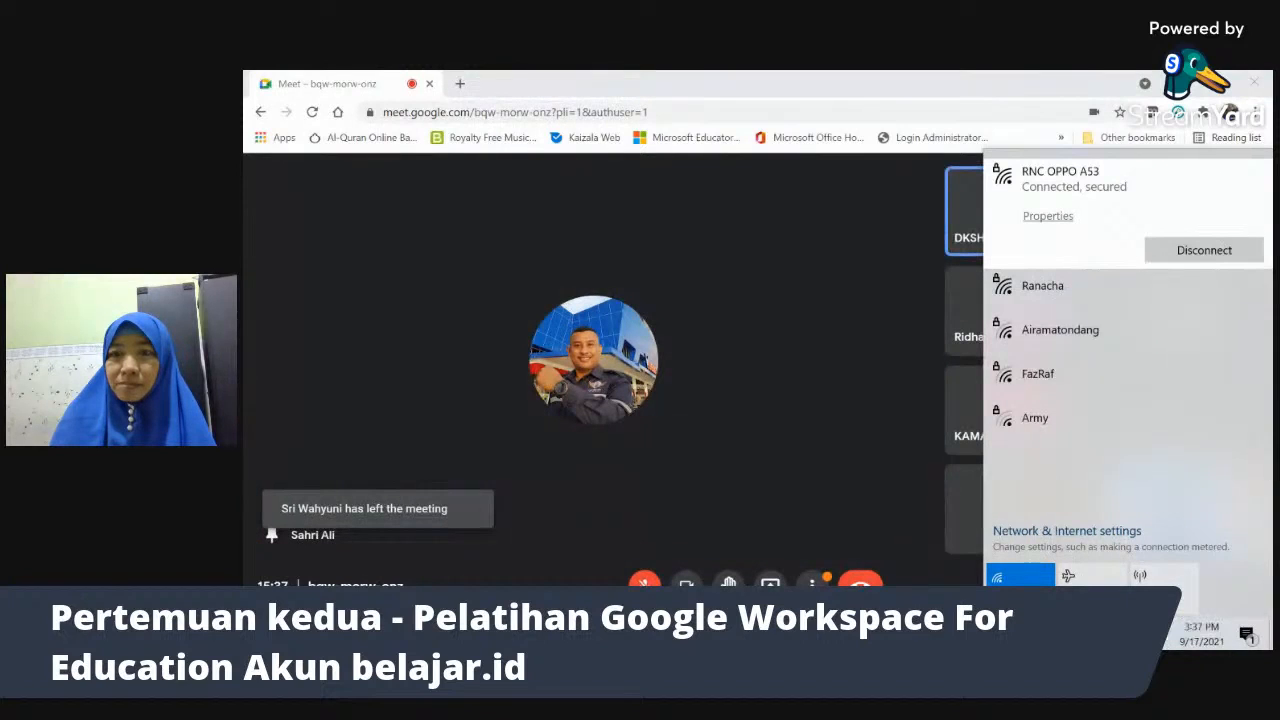
# - Dismiss the Wi-Fi list and quit the Adobe Acrobat sign-in window
pyautogui.press('Escape')
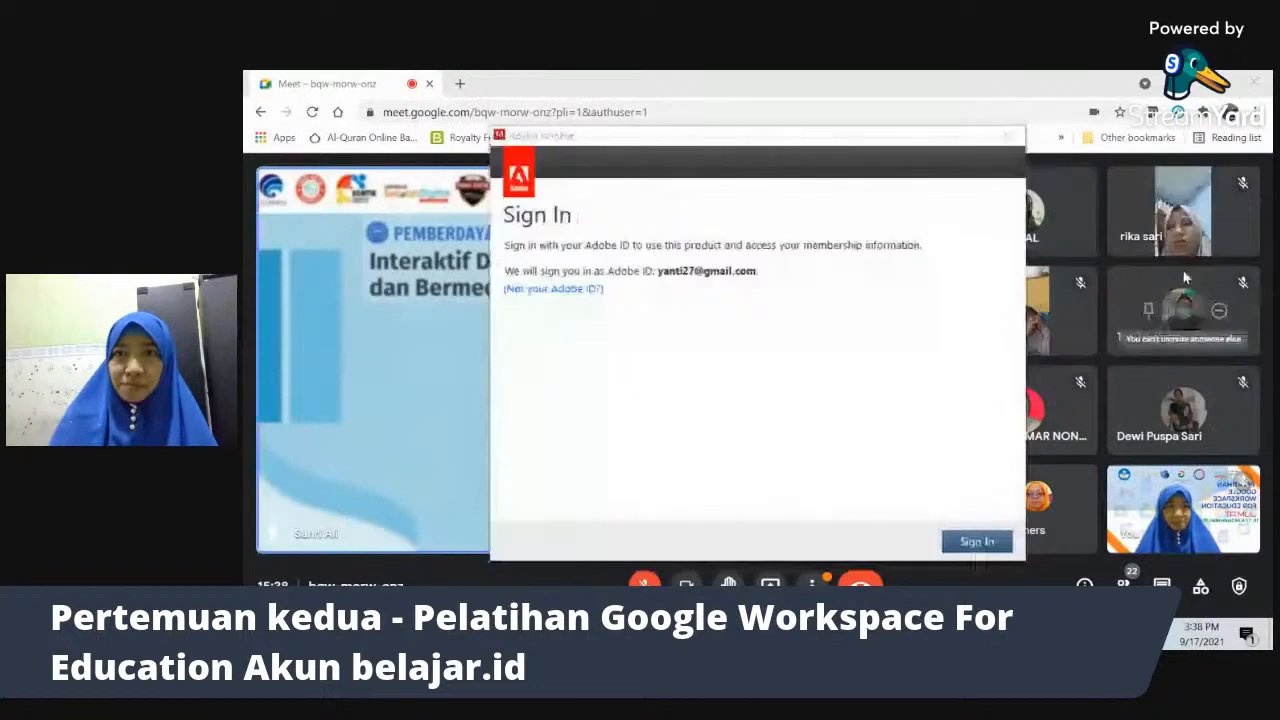
pyautogui.click(1009, 140)
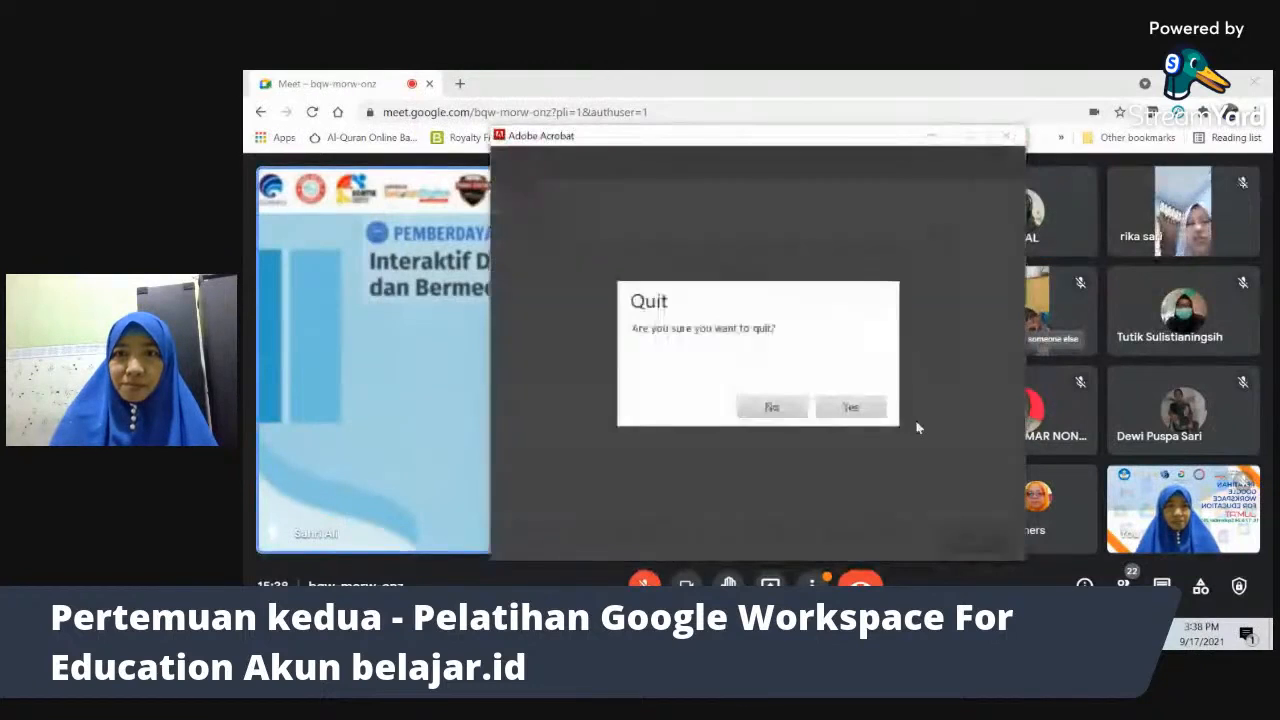
pyautogui.click(852, 407)
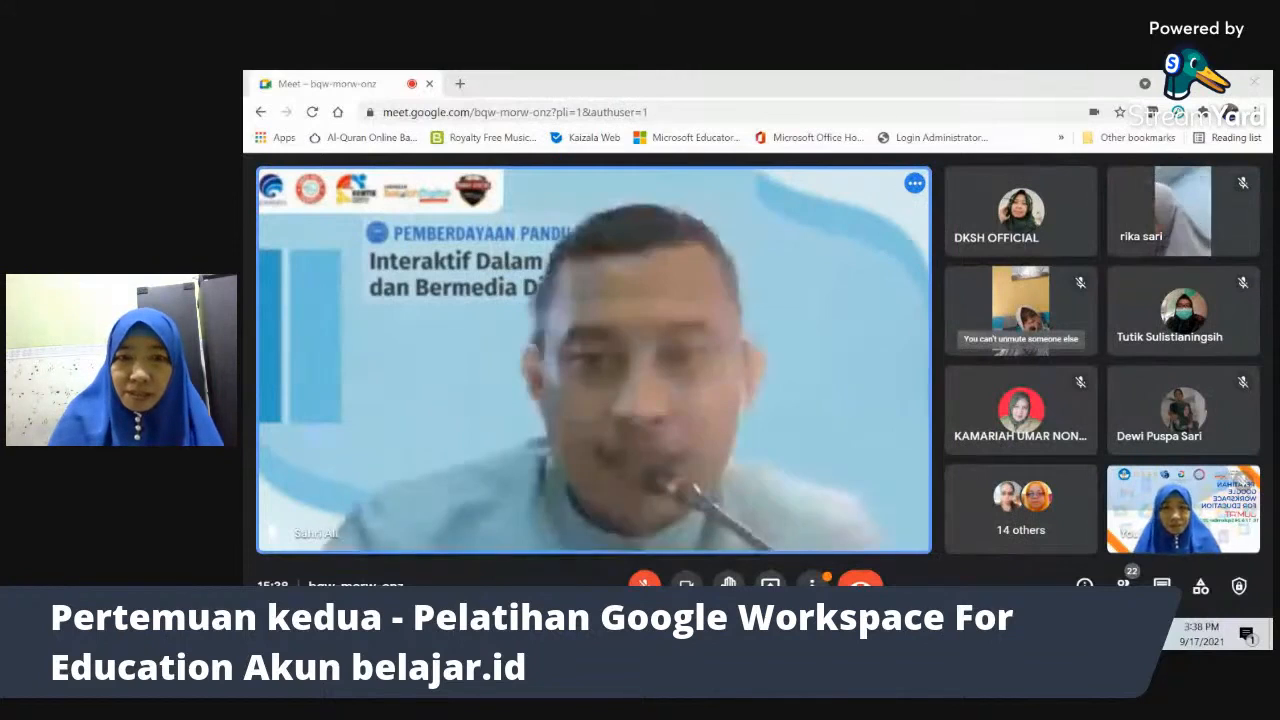
# - Unmute to speak, raise the system volume to 68, then mute again with Ctrl+D
pyautogui.click(645, 582)
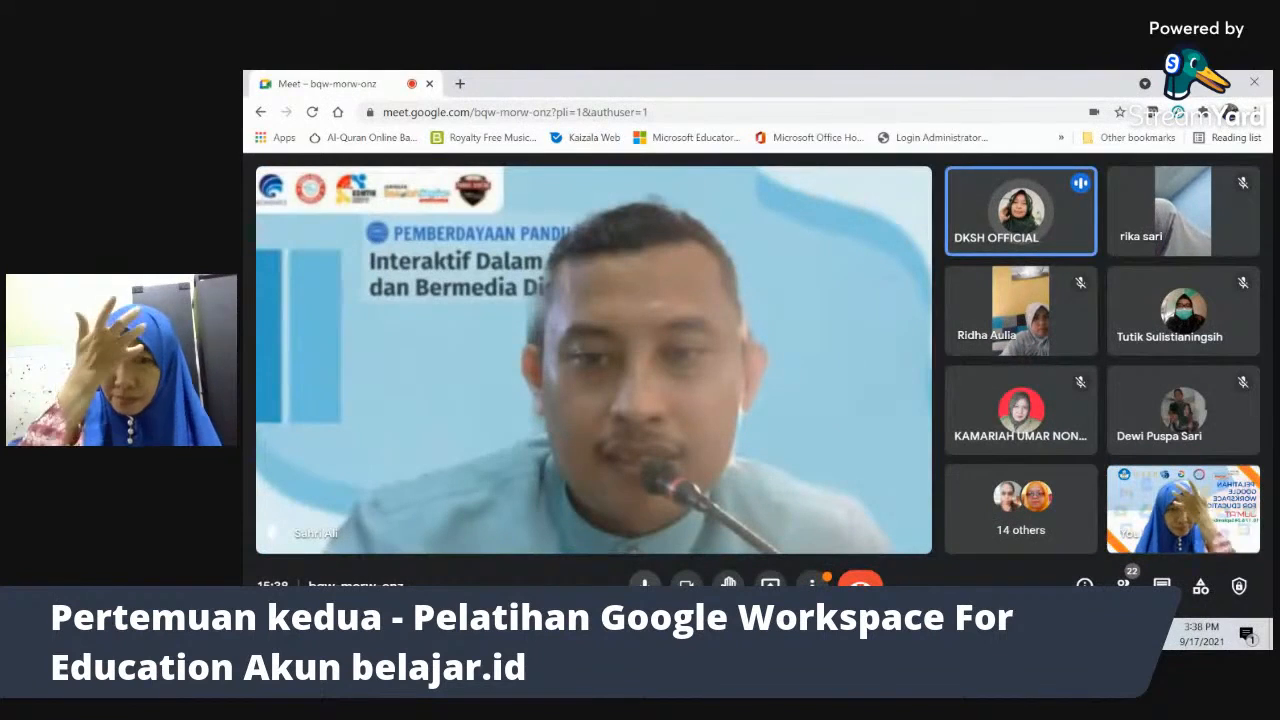
pyautogui.press('XF86AudioRaiseVolume')
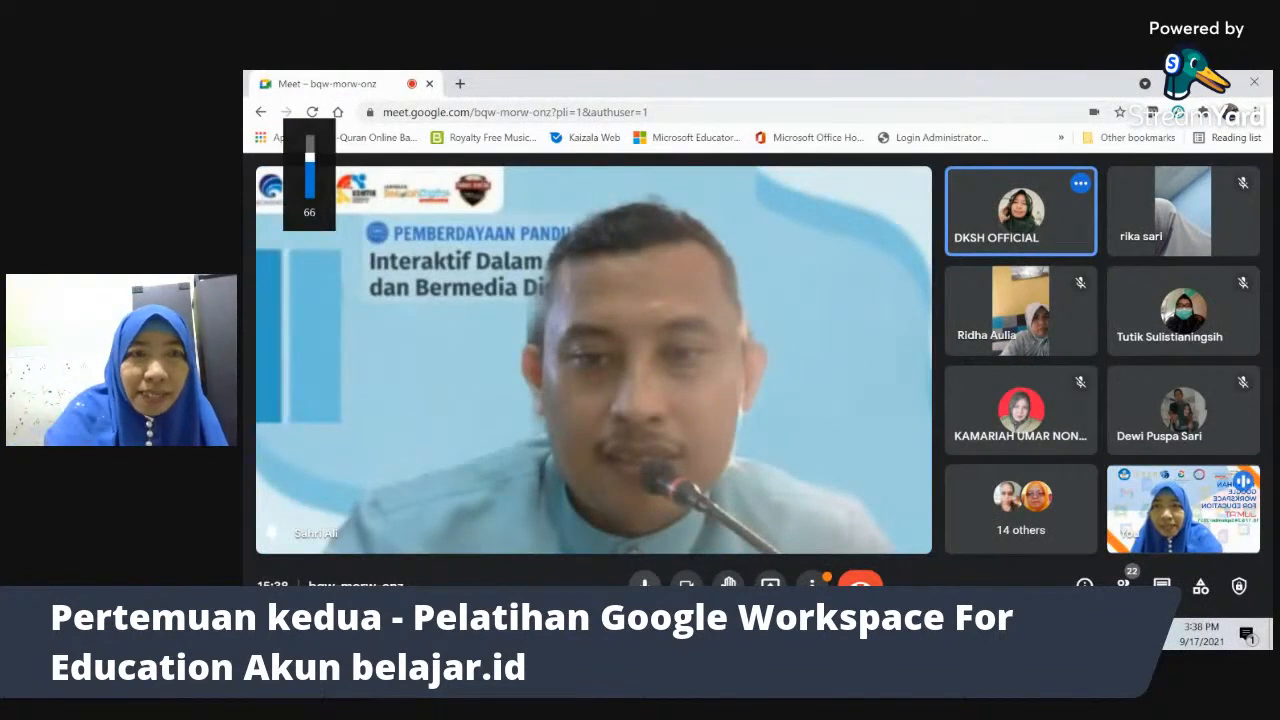
pyautogui.press('XF86AudioRaiseVolume')
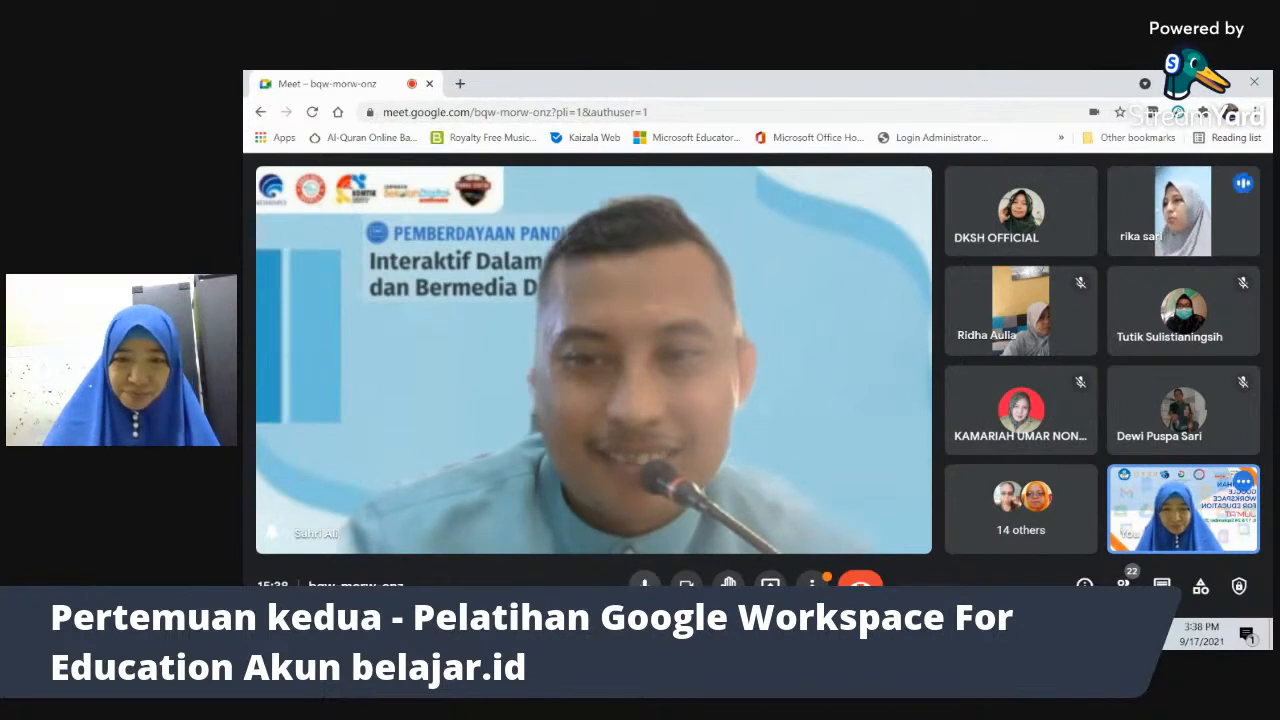
pyautogui.hotkey('ctrl', 'd')
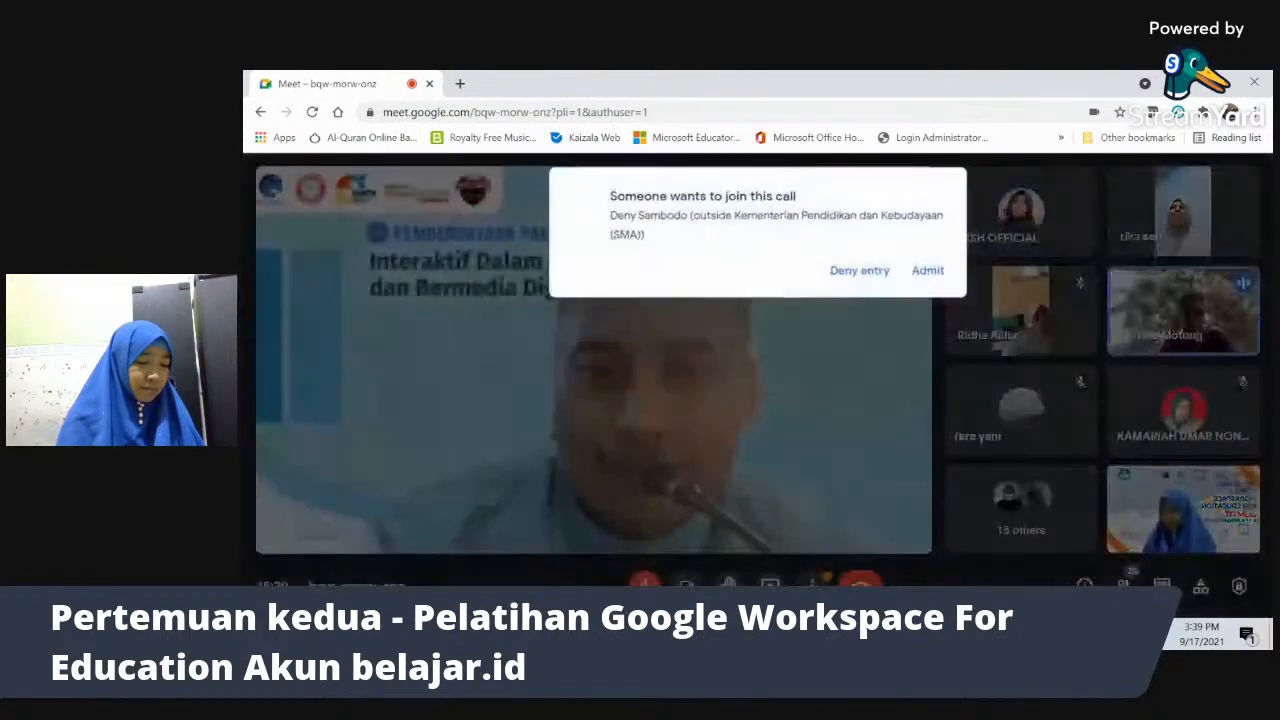
# - Admit the guest requesting to join and turn the mic back on
pyautogui.click(929, 271)
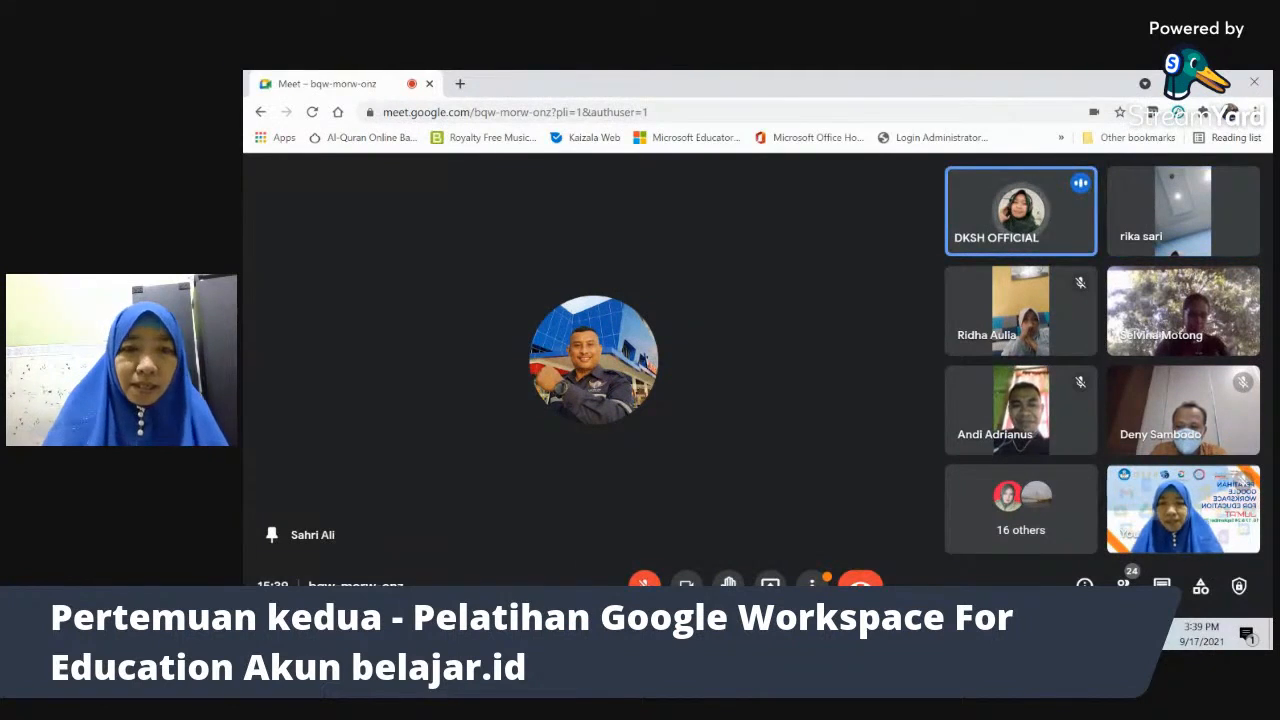
pyautogui.click(644, 583)
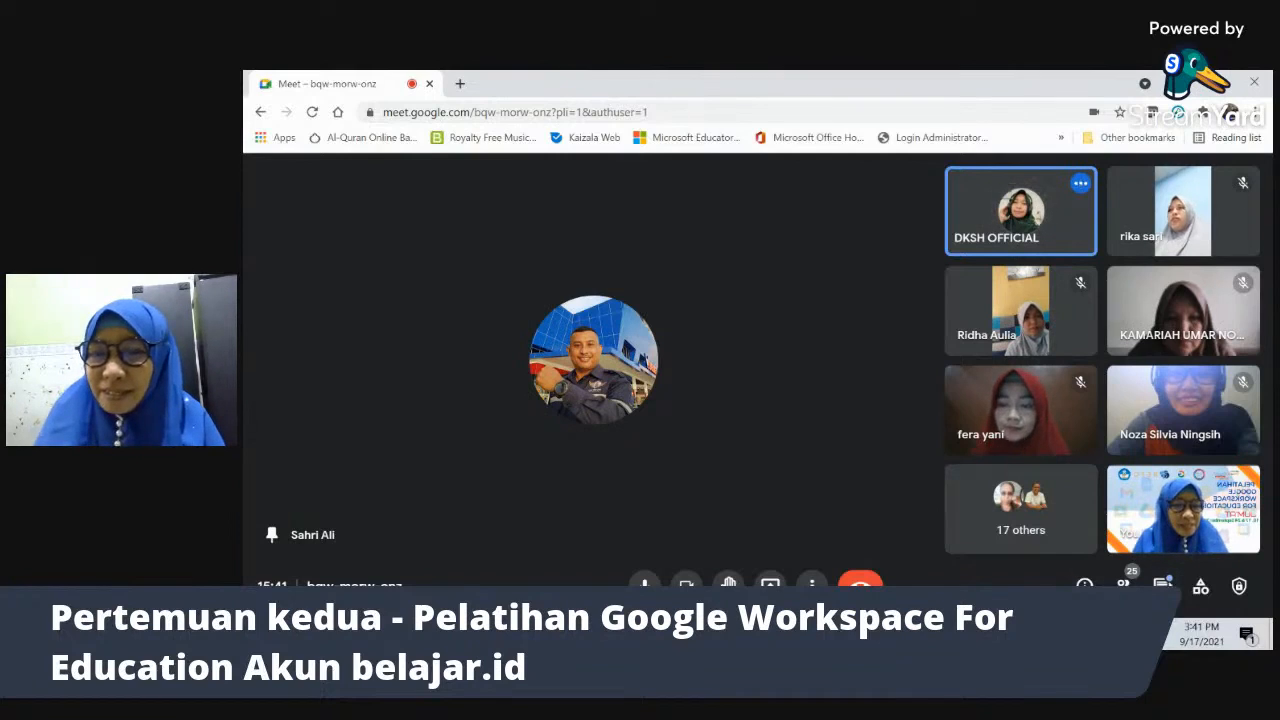
# - Send 'selamat sore juga bang' in the in-call chat and close the messages panel
pyautogui.click(1162, 586)
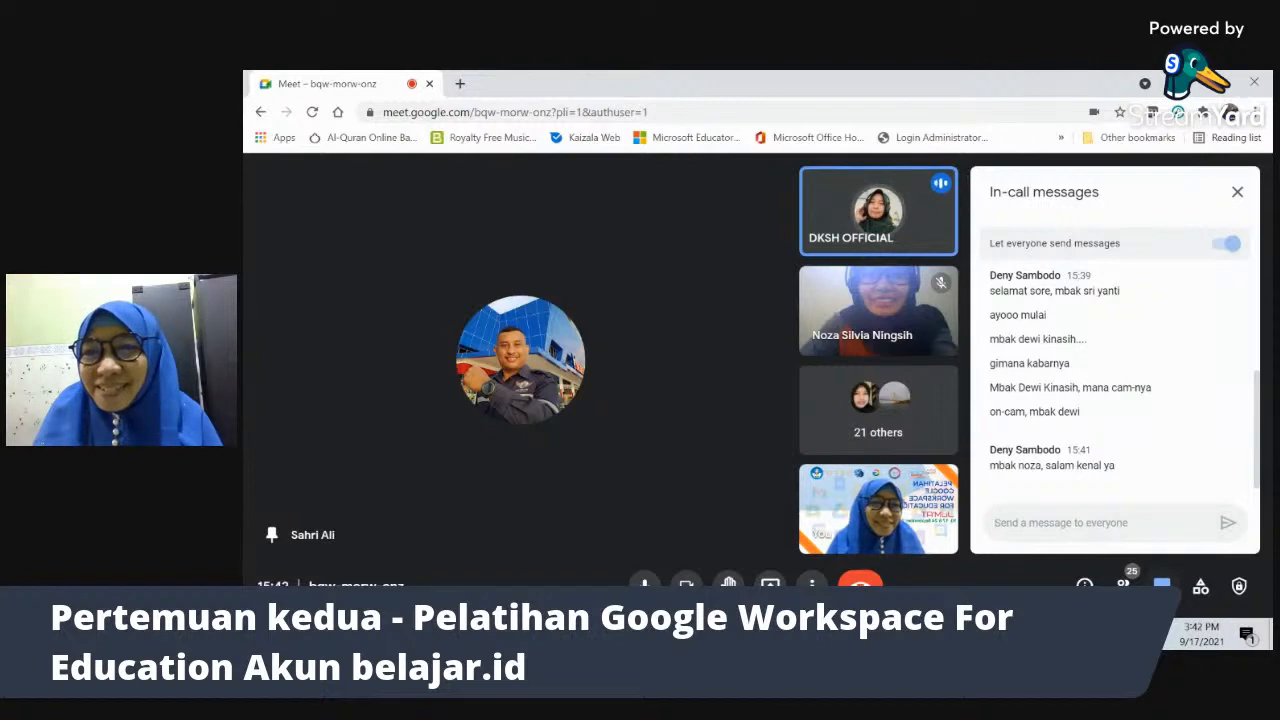
pyautogui.write('selamat sore')
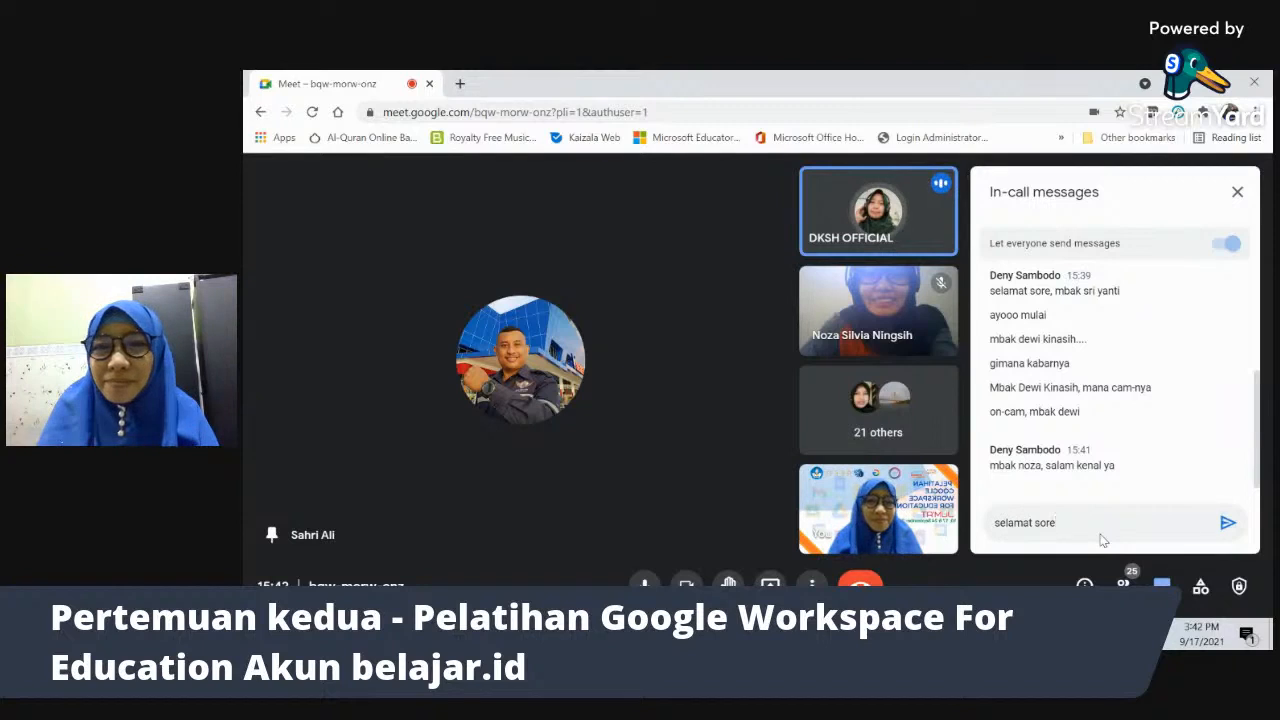
pyautogui.write(' juga bang')
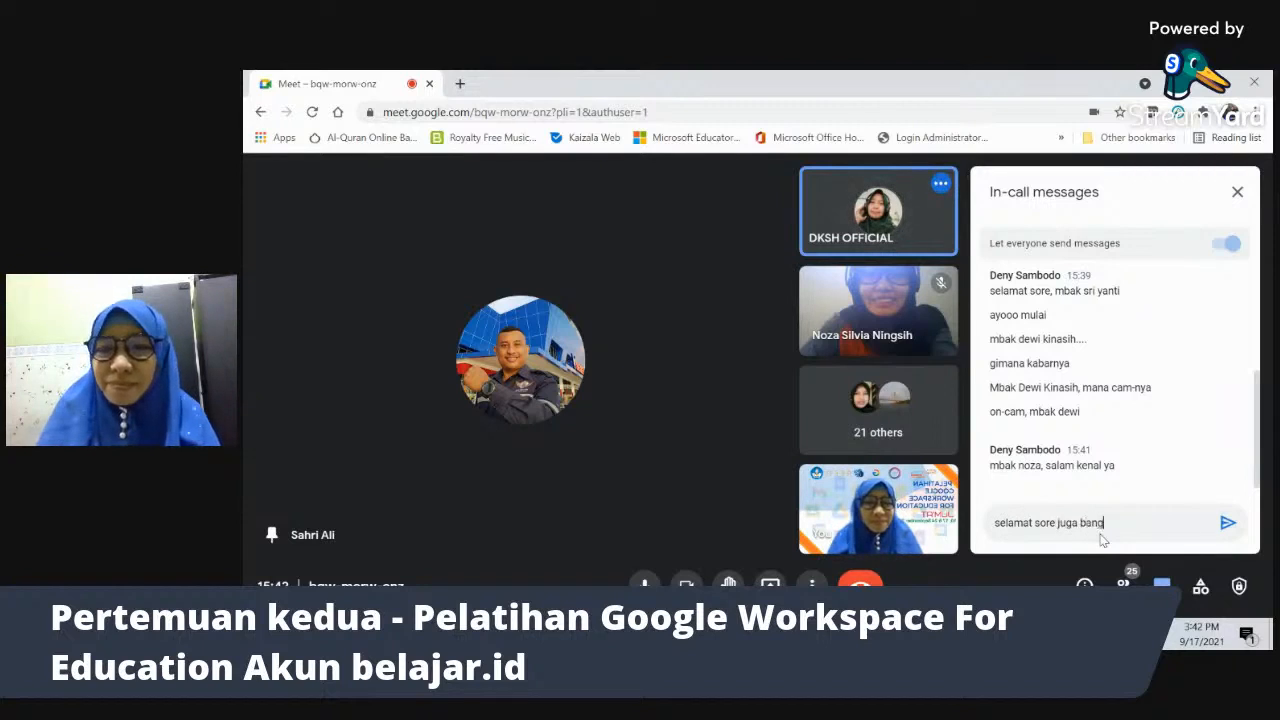
pyautogui.press('Return')
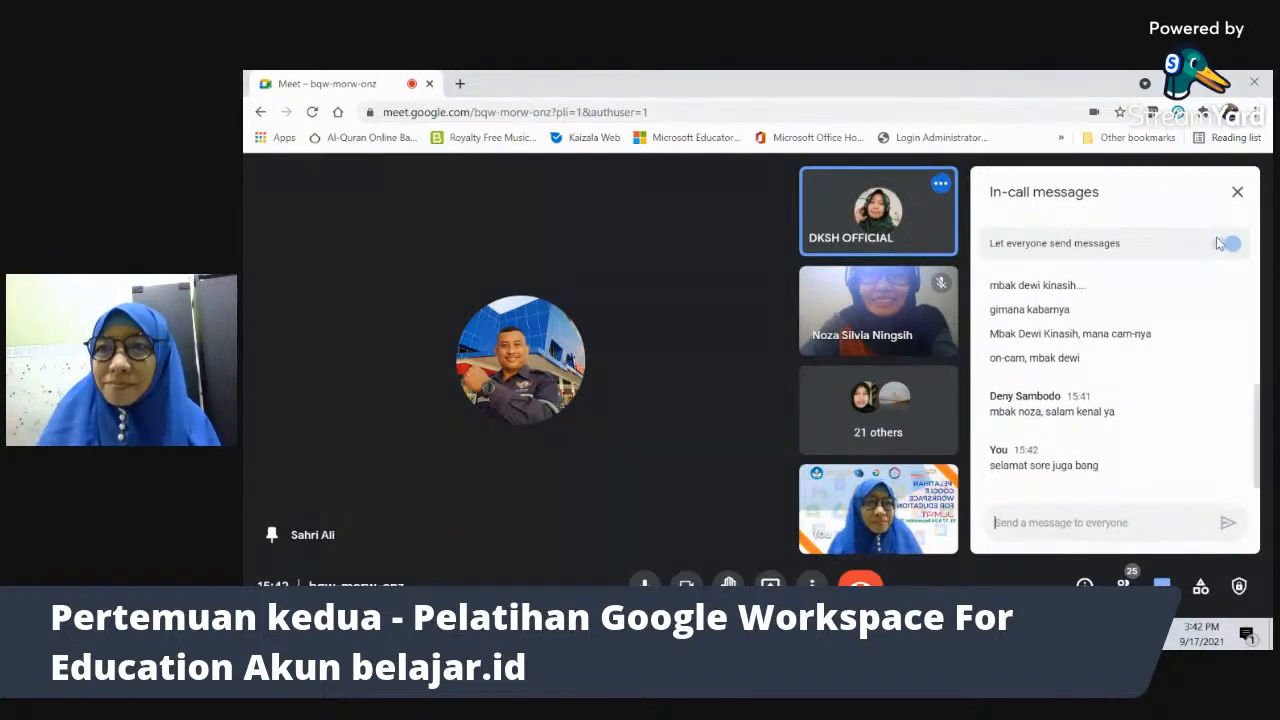
pyautogui.click(1237, 191)
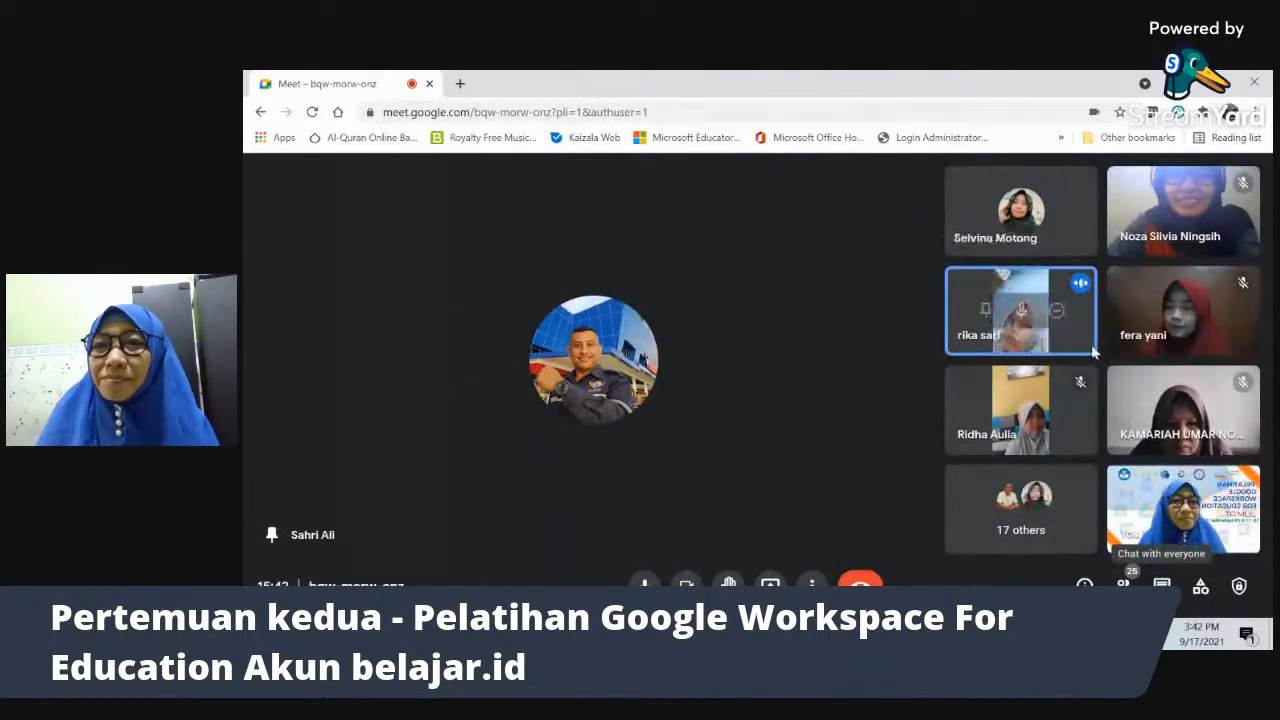
# - Pin a participant's video to the main stage, admit three waiting guests, and mute the mic
pyautogui.click(984, 314)
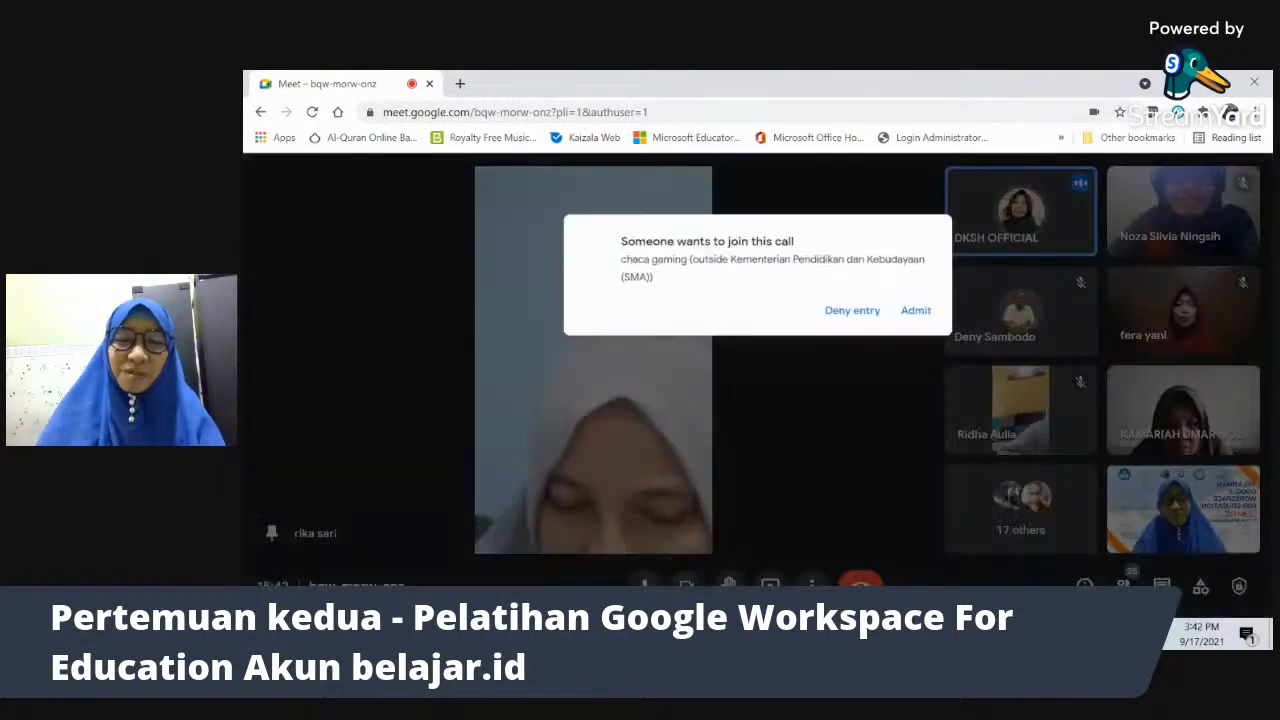
pyautogui.click(926, 270)
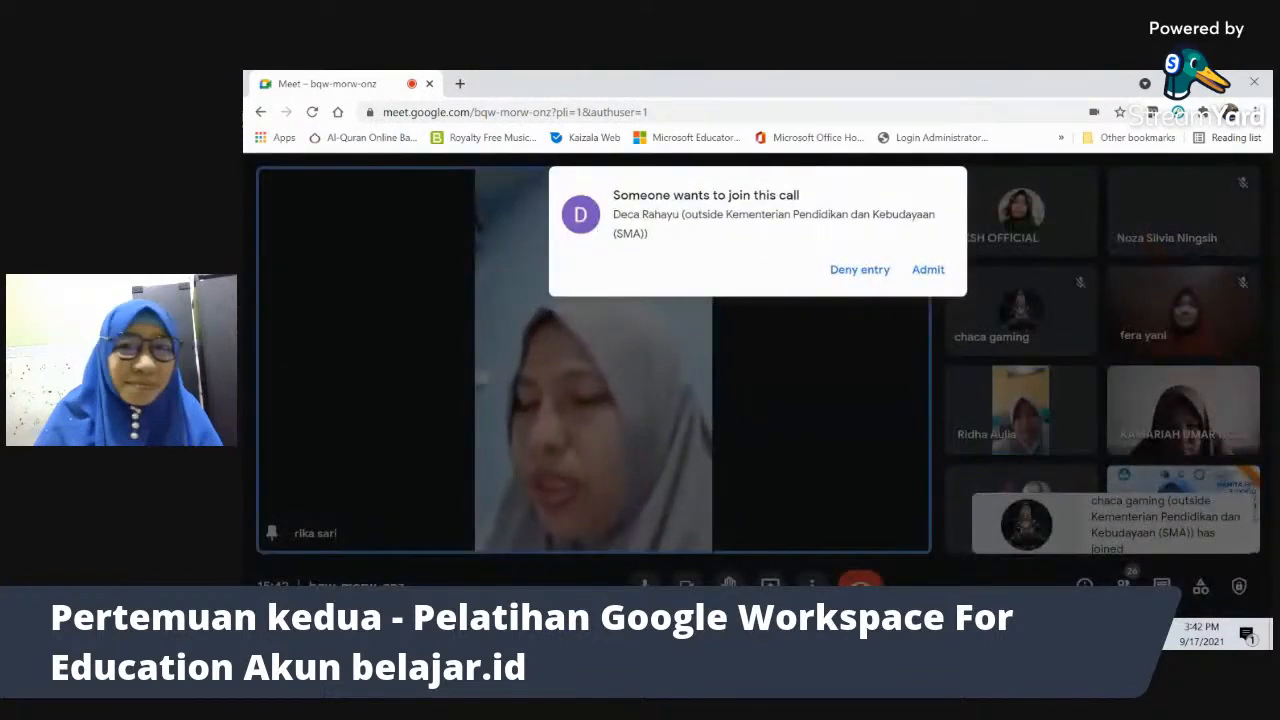
pyautogui.click(912, 278)
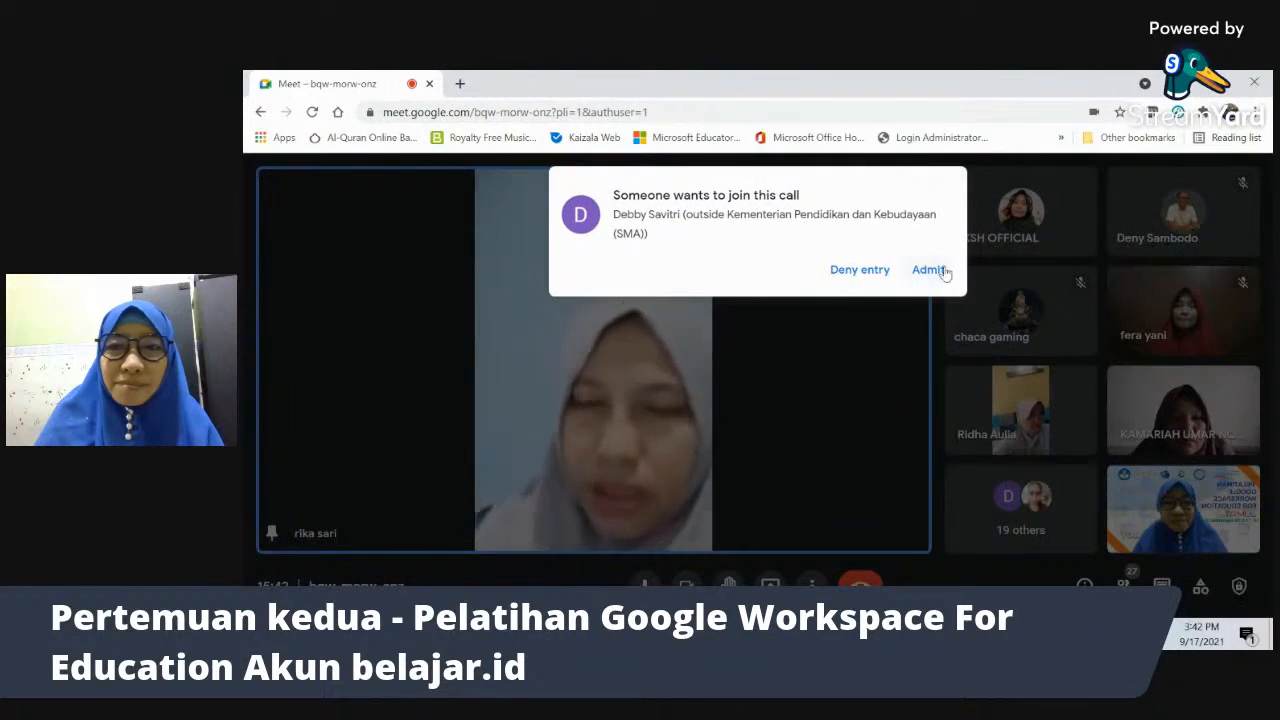
pyautogui.click(941, 270)
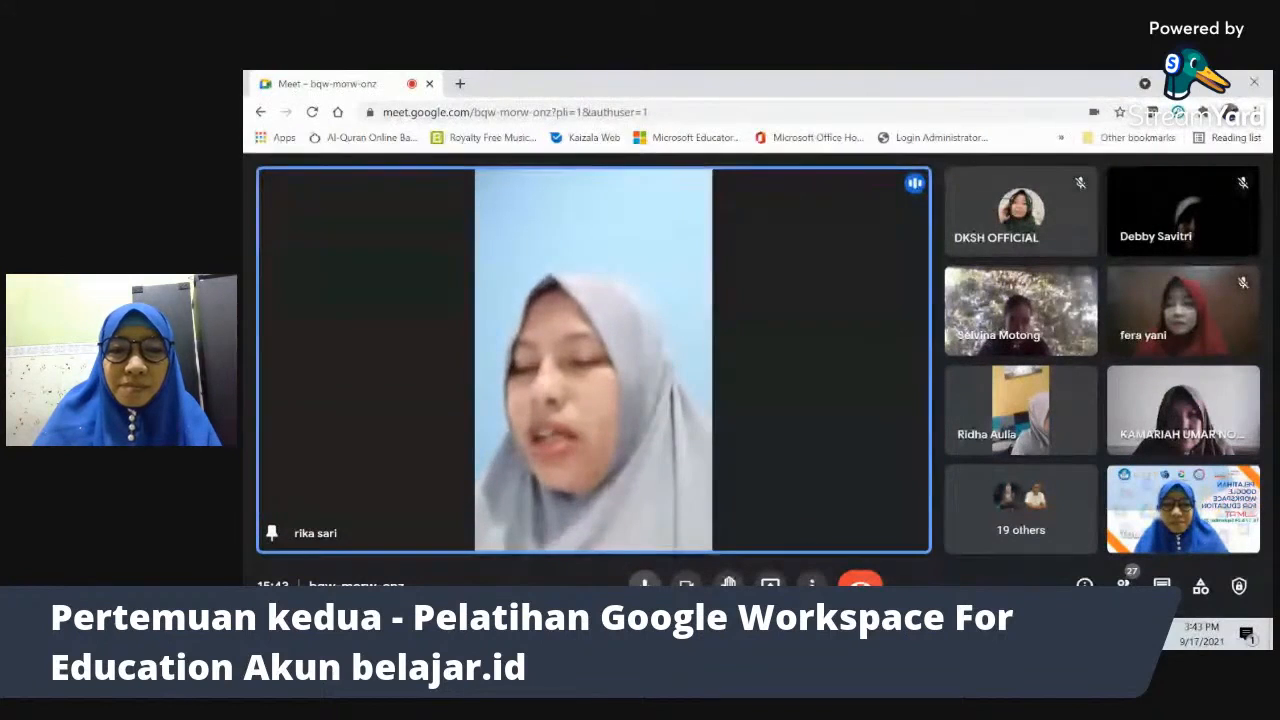
pyautogui.click(645, 587)
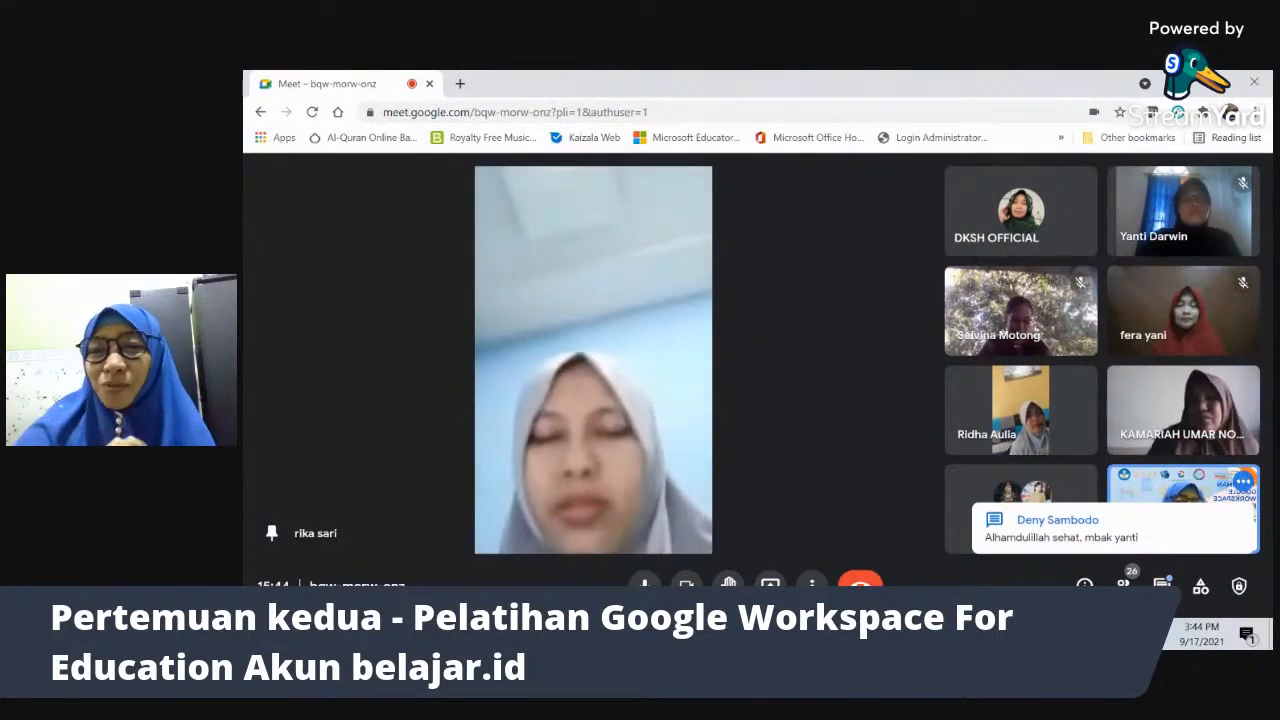
# - Glance at the in-call chat, then pin your own video to the main stage
pyautogui.click(1145, 515)
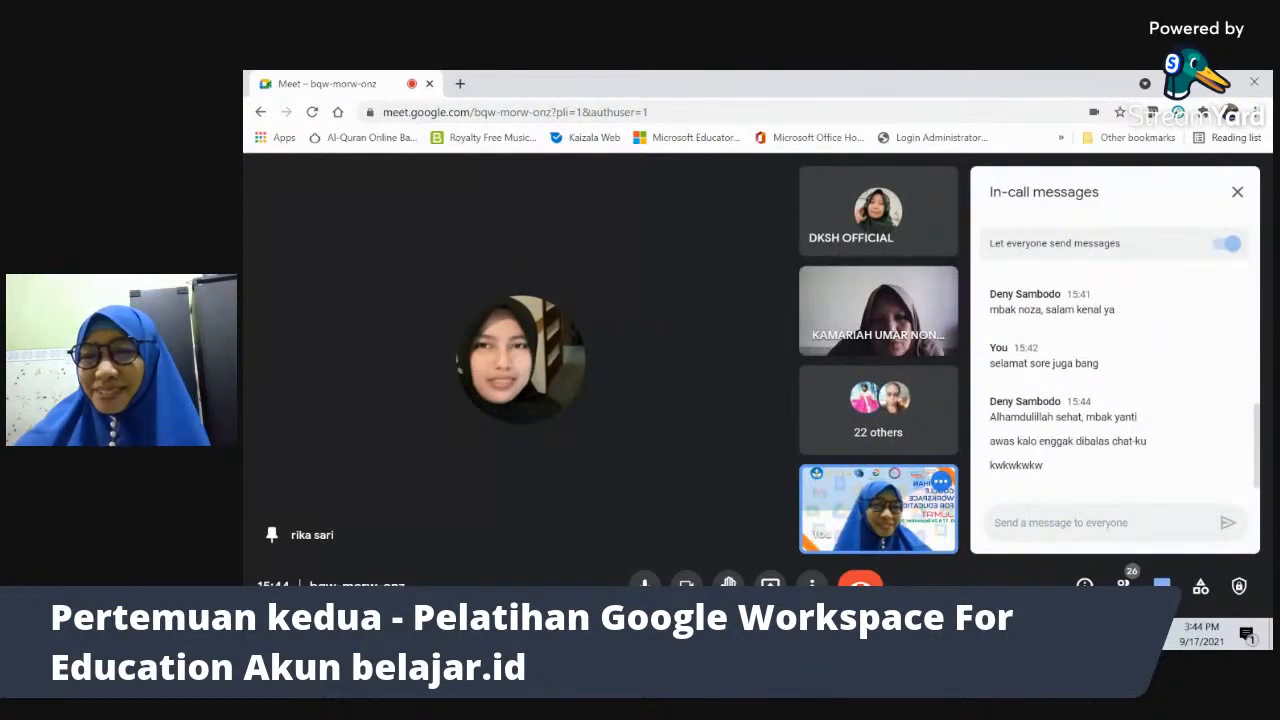
pyautogui.click(1238, 194)
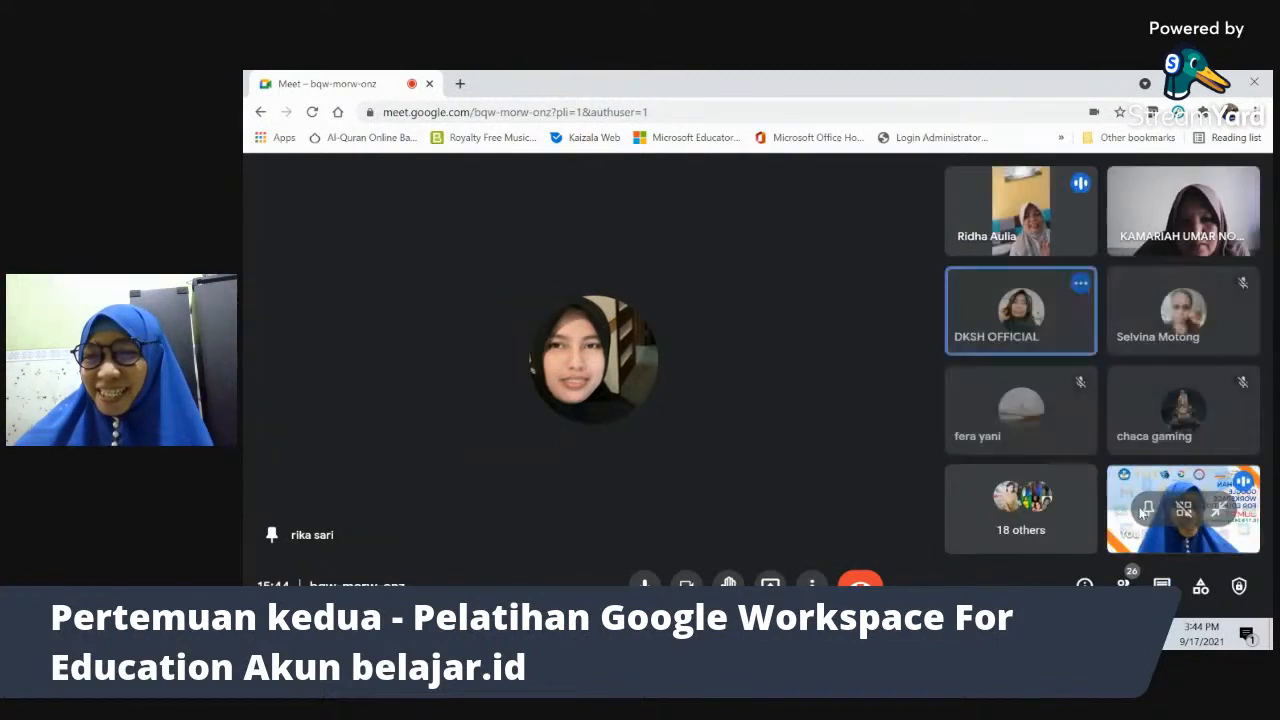
pyautogui.click(1148, 510)
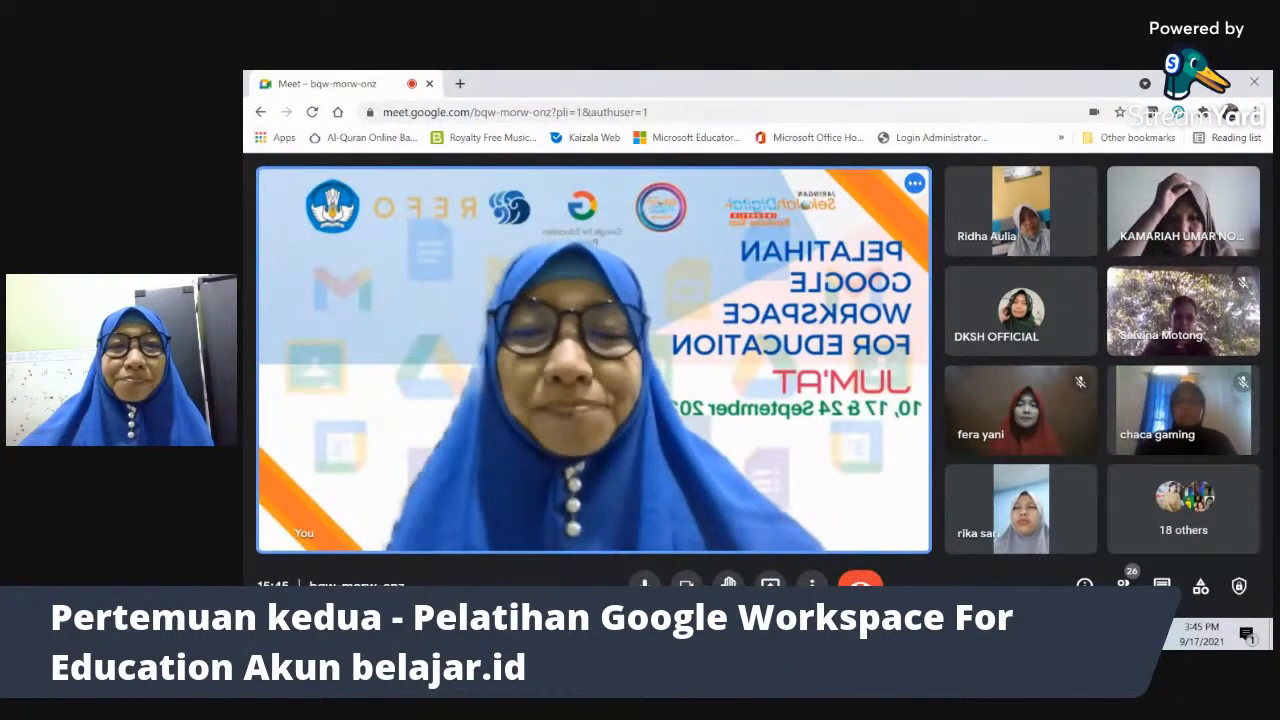
# - Switch to the Chrome window shared via StreamYard and open a new Google tab
pyautogui.moveTo(780, 634)
pyautogui.click(780, 550)
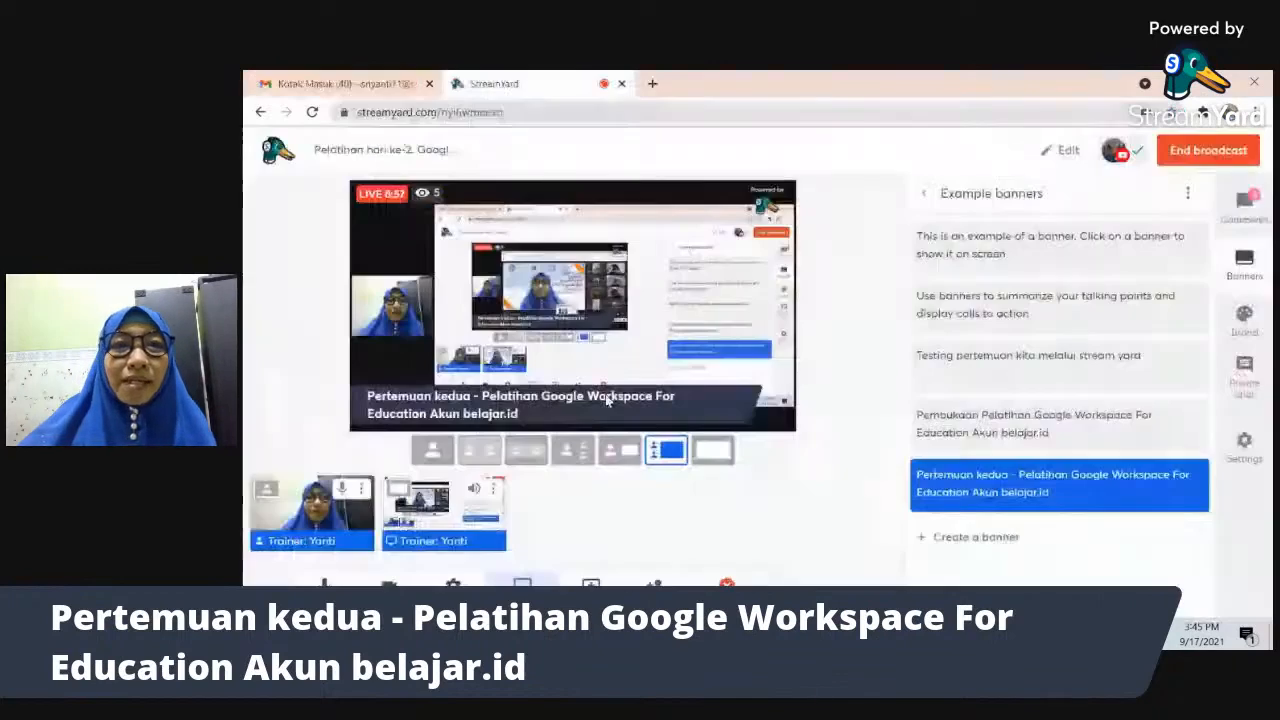
pyautogui.click(651, 83)
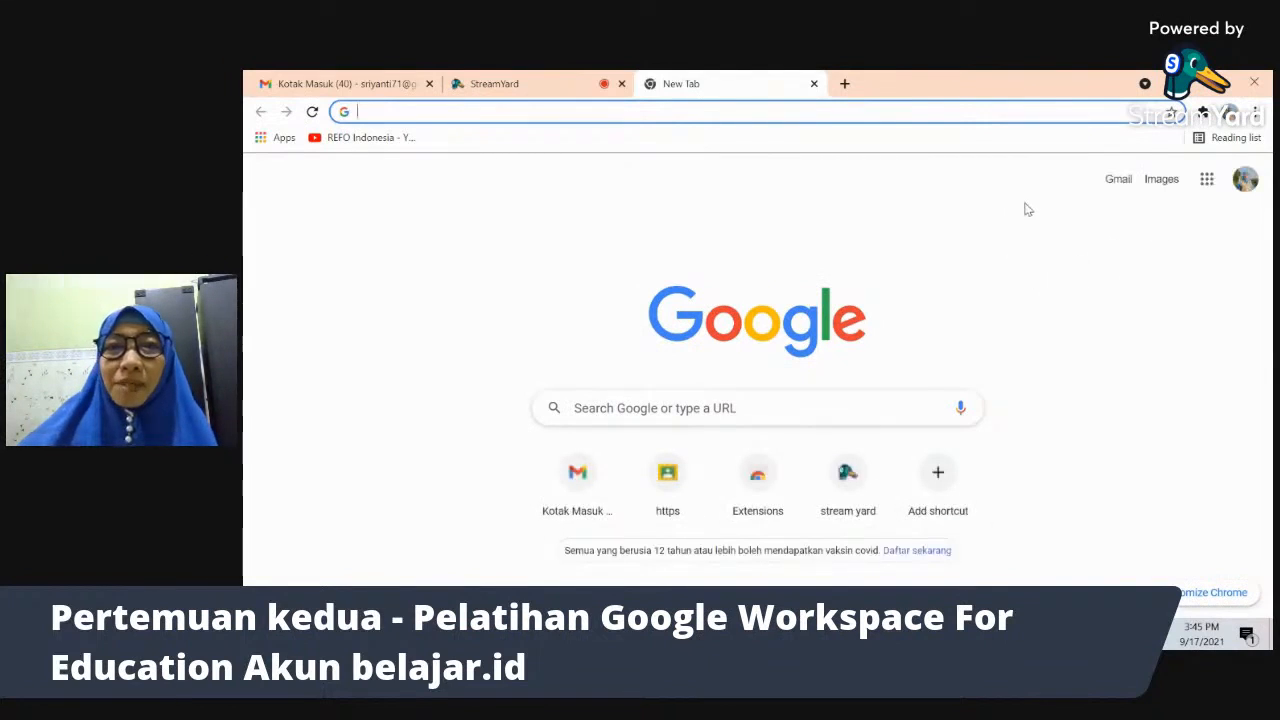
# - Launch Classroom from the apps grid, open Pelatihan GWE Akun belajar.id, and view Tugas kelas
pyautogui.click(1207, 180)
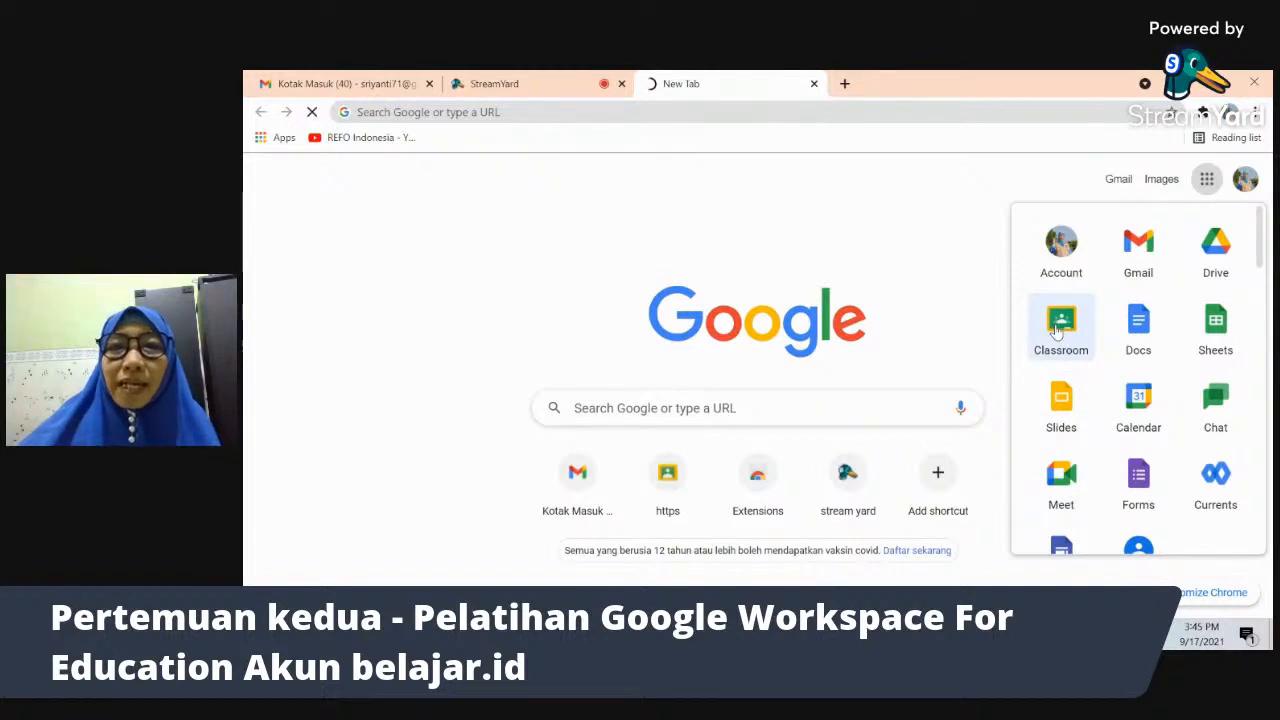
pyautogui.click(1057, 331)
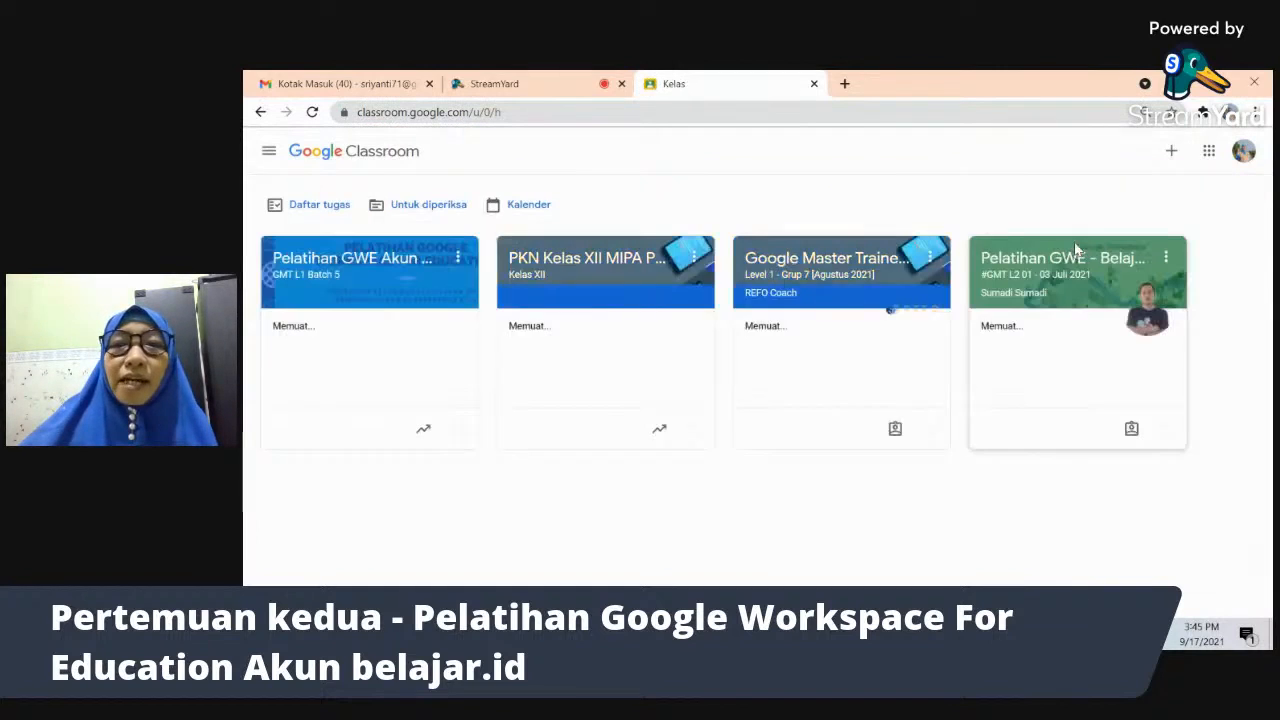
pyautogui.click(351, 259)
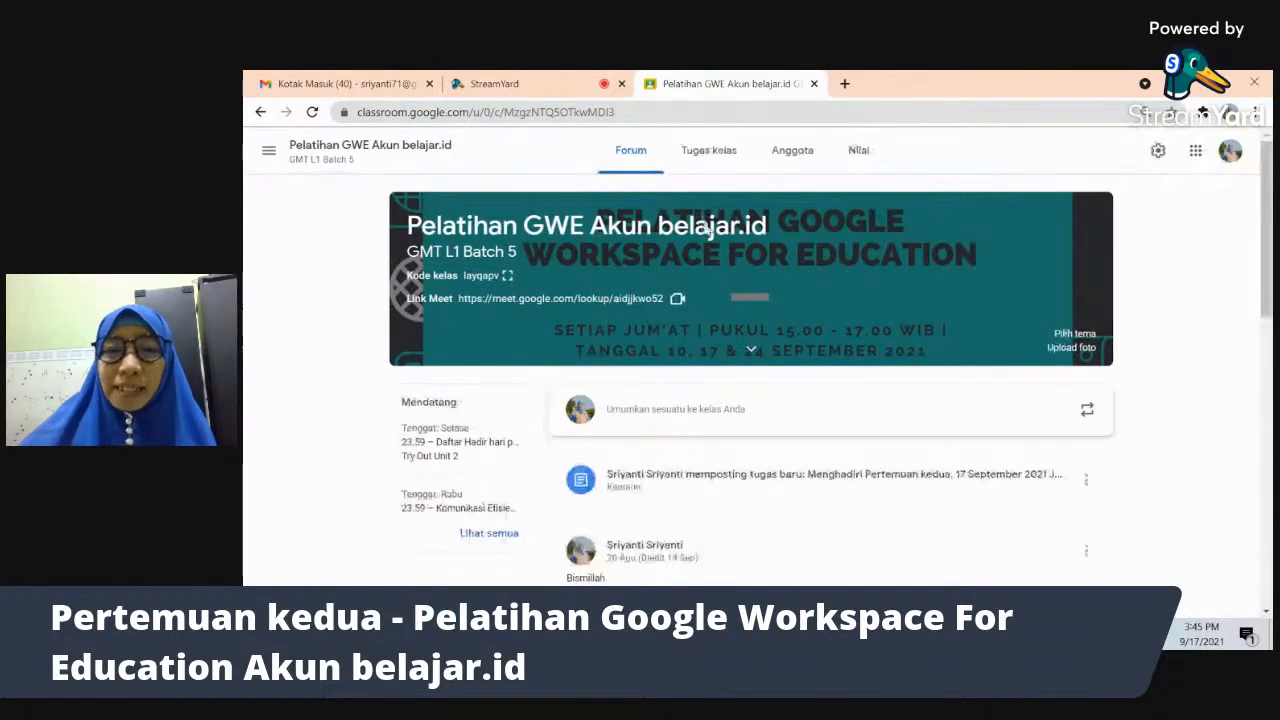
pyautogui.click(712, 156)
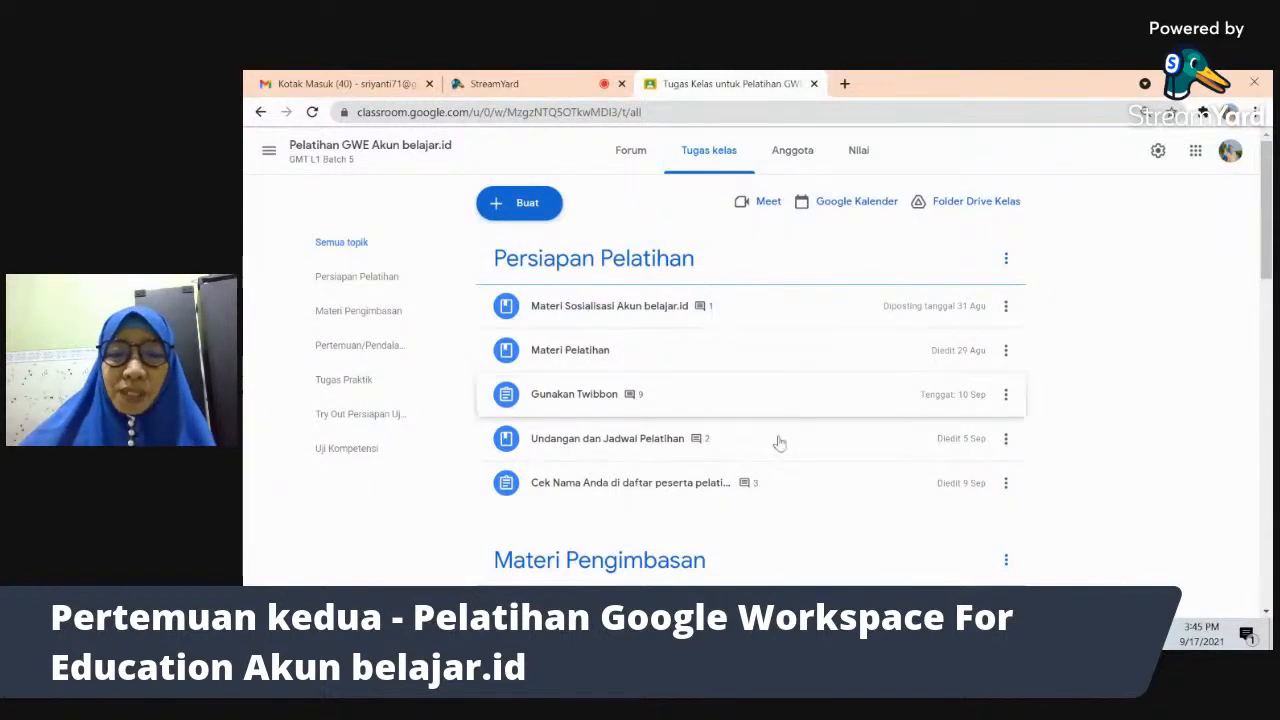
# - In the Gmail window, launch Classroom in a new tab and open the Pelatihan GWE class Stream
pyautogui.moveTo(700, 634)
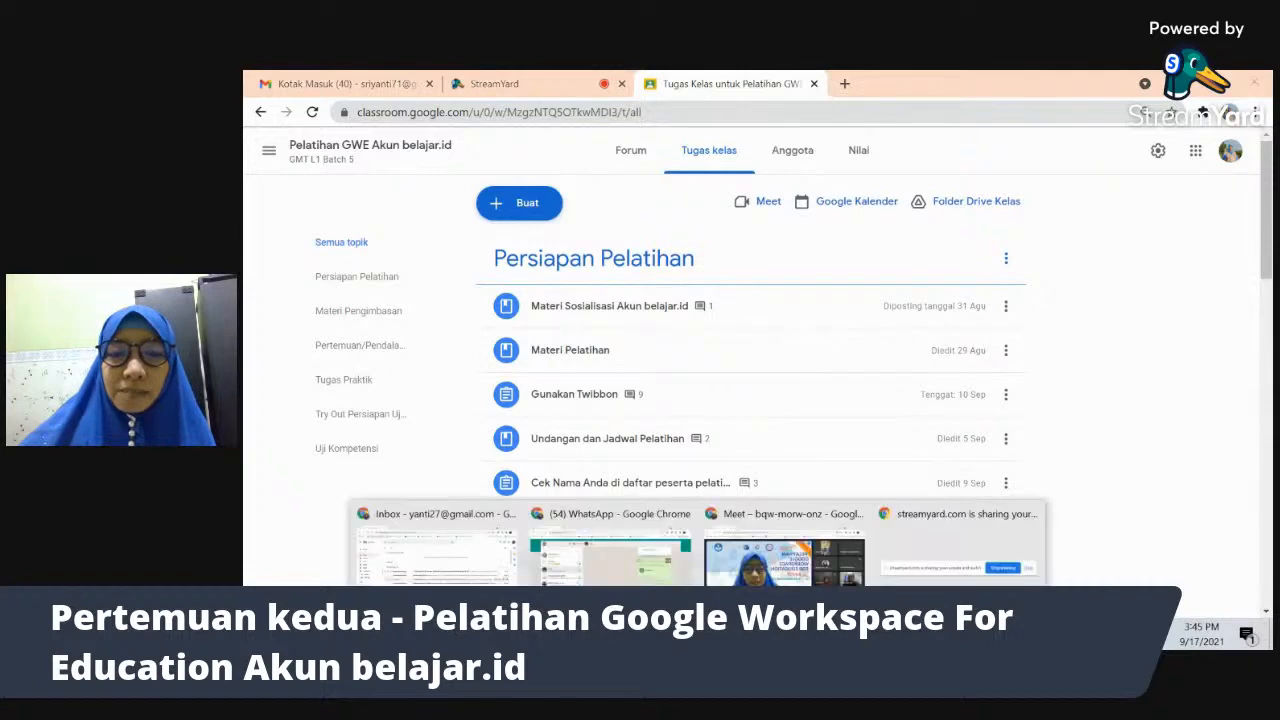
pyautogui.click(617, 579)
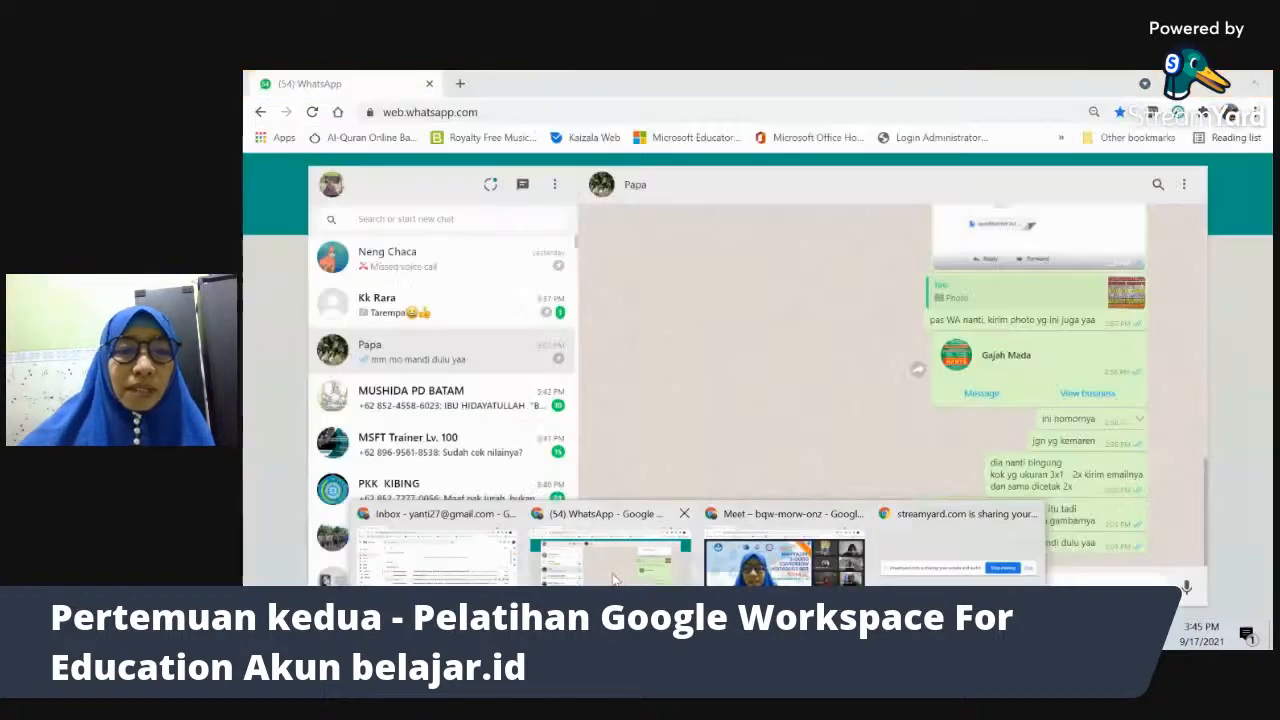
pyautogui.click(500, 580)
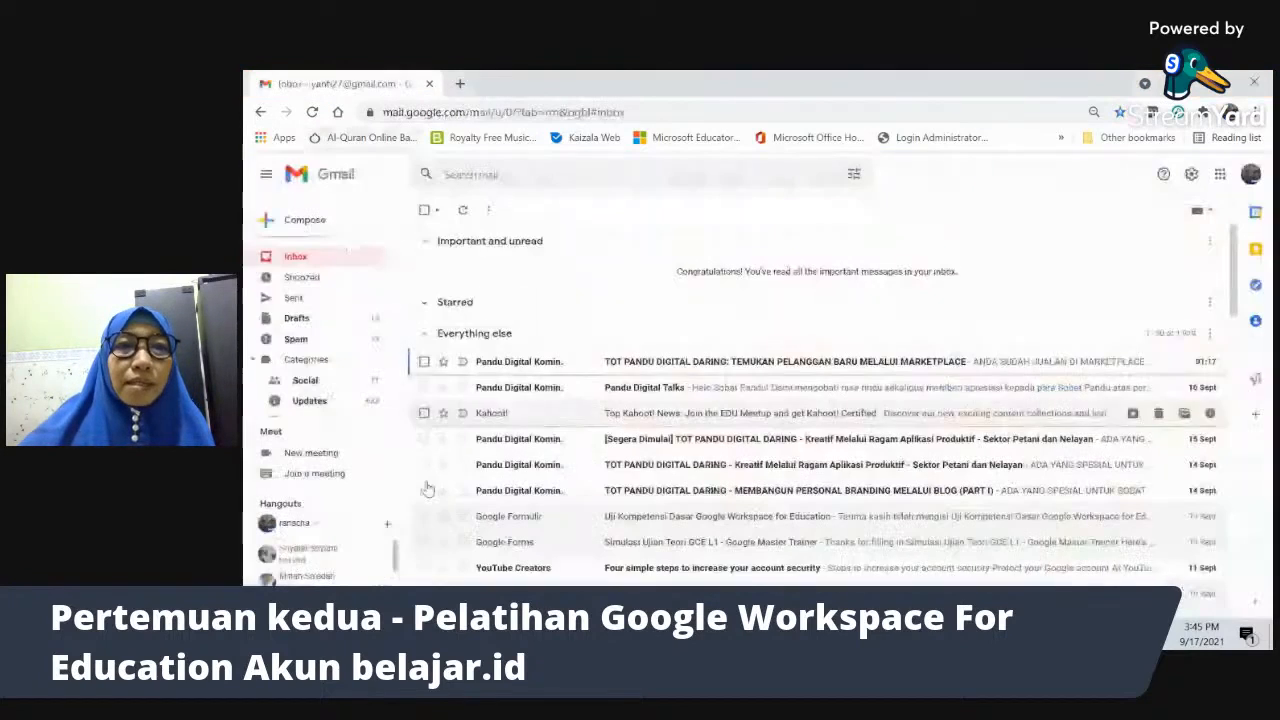
pyautogui.click(459, 84)
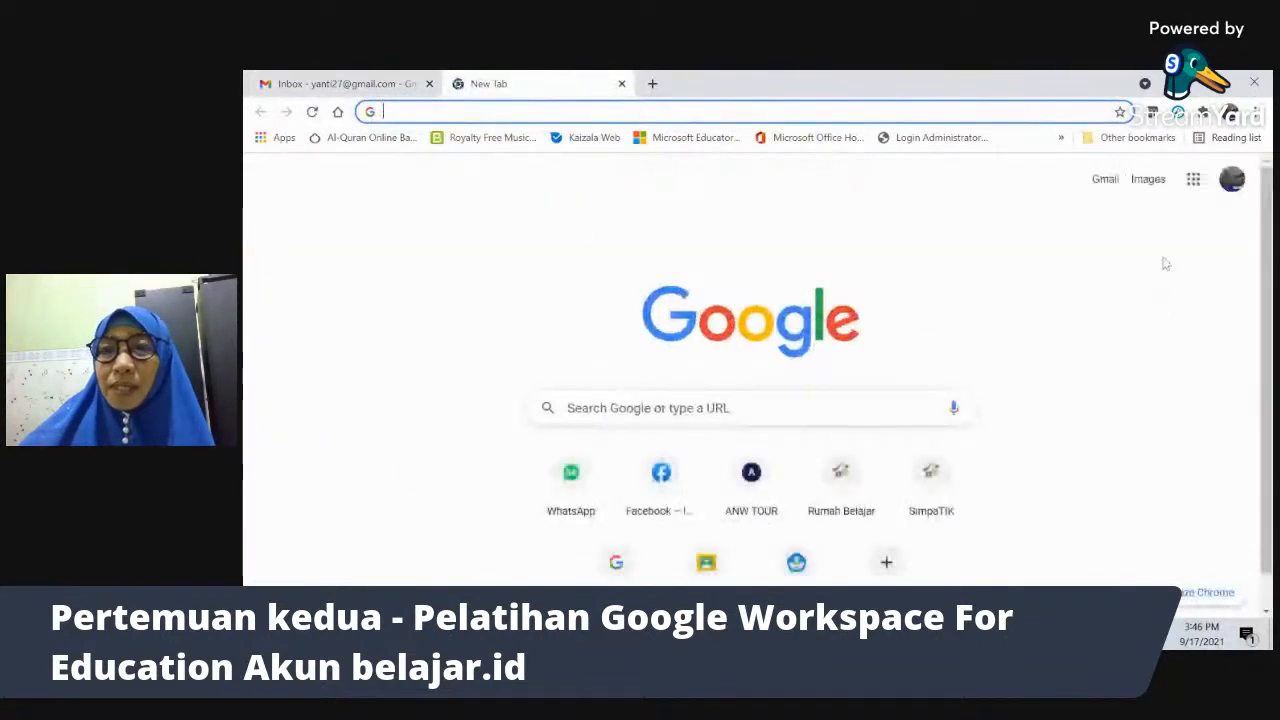
pyautogui.click(1193, 182)
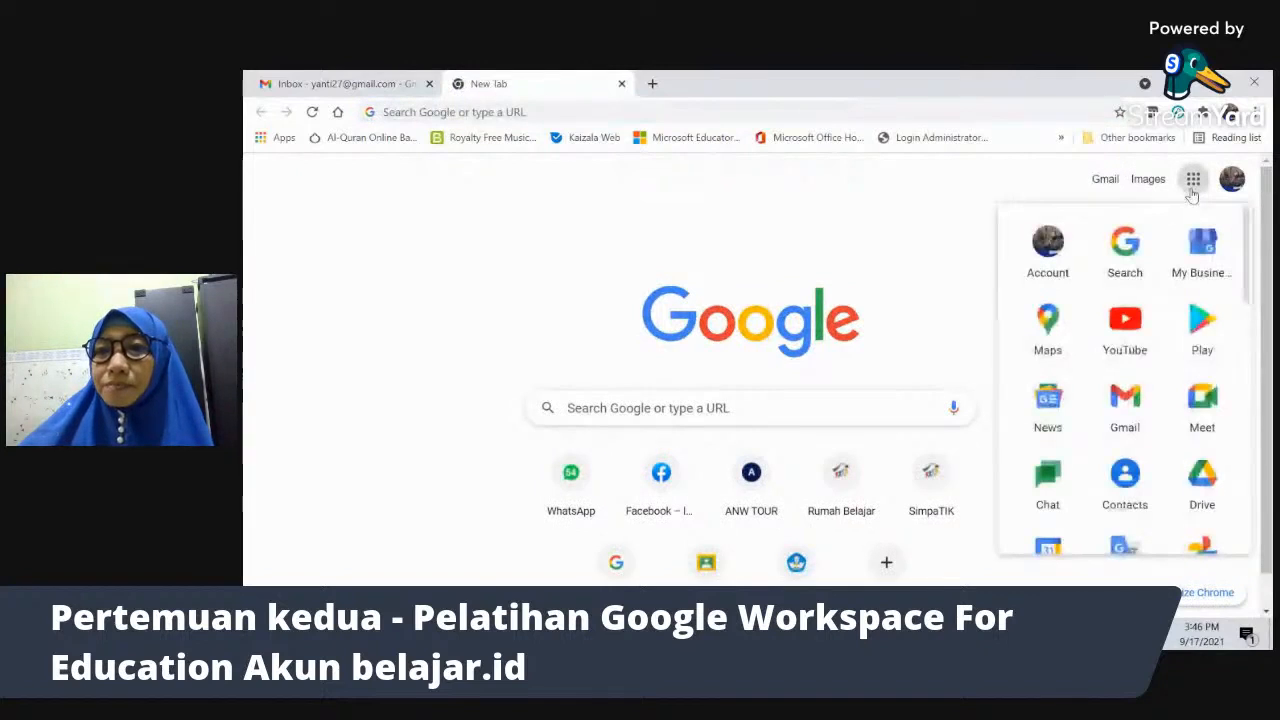
pyautogui.click(705, 563)
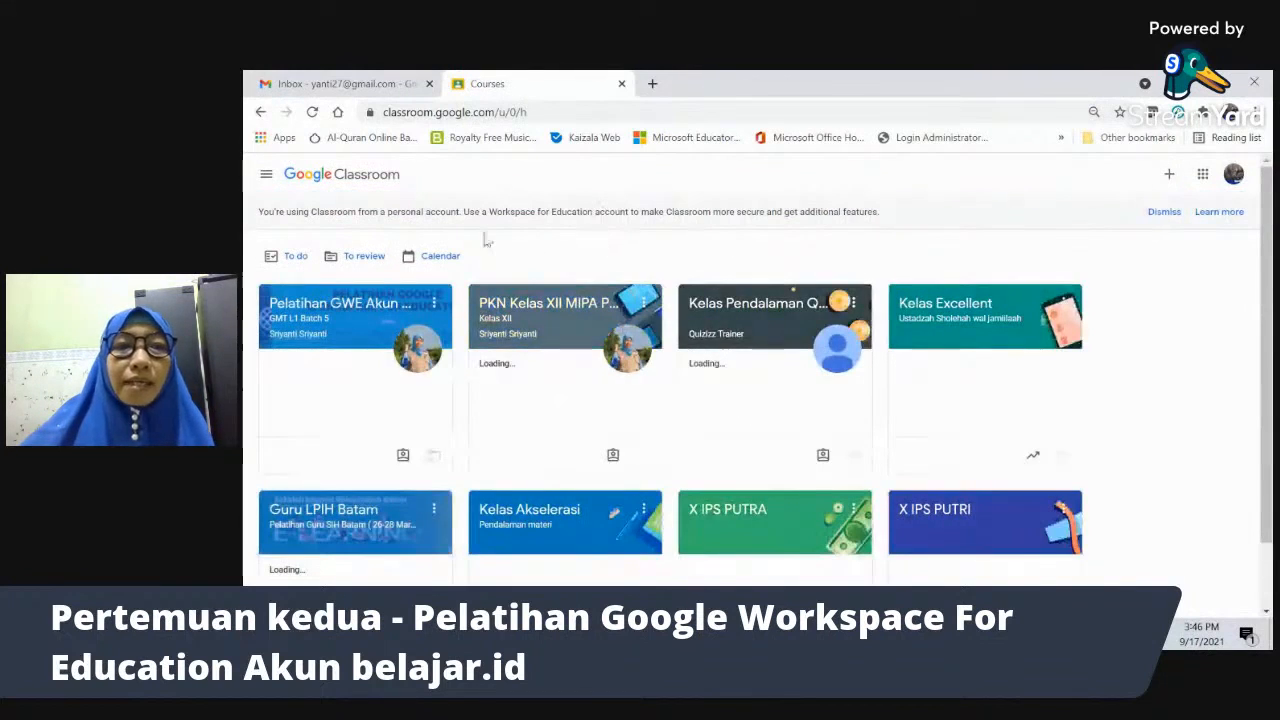
pyautogui.click(310, 313)
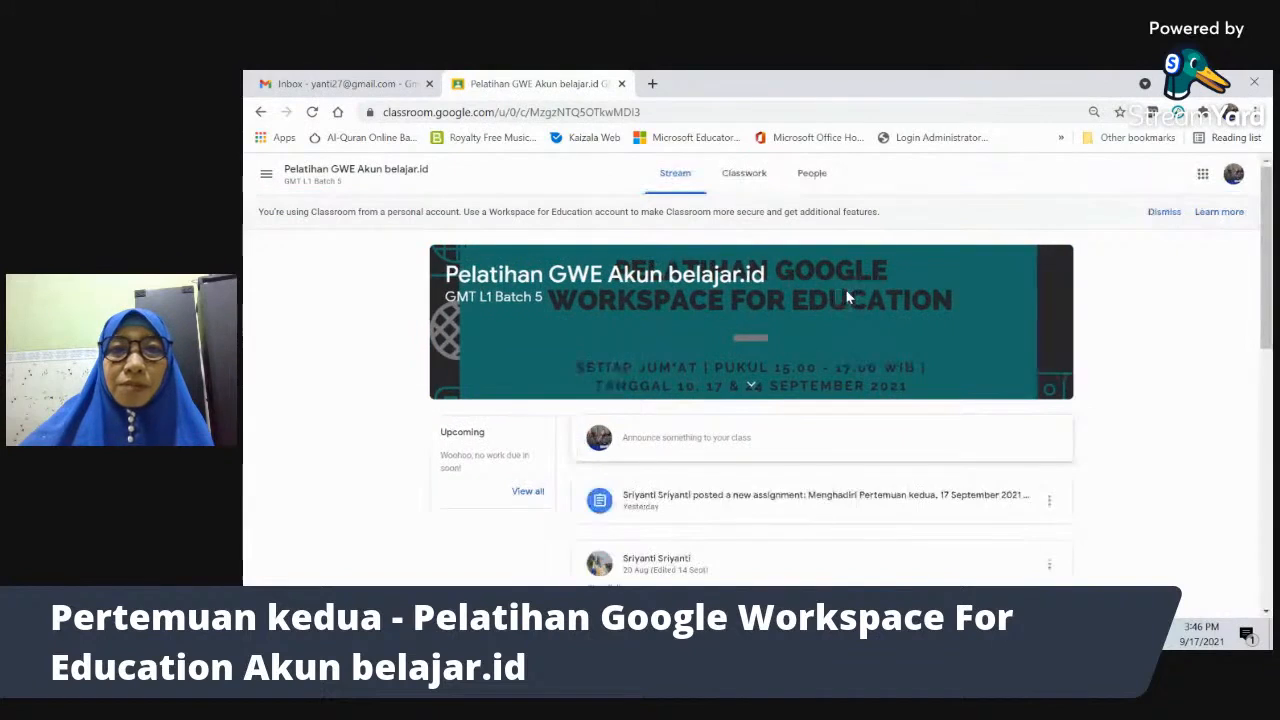
pyautogui.moveTo(1268, 258); pyautogui.dragTo(1268, 334)
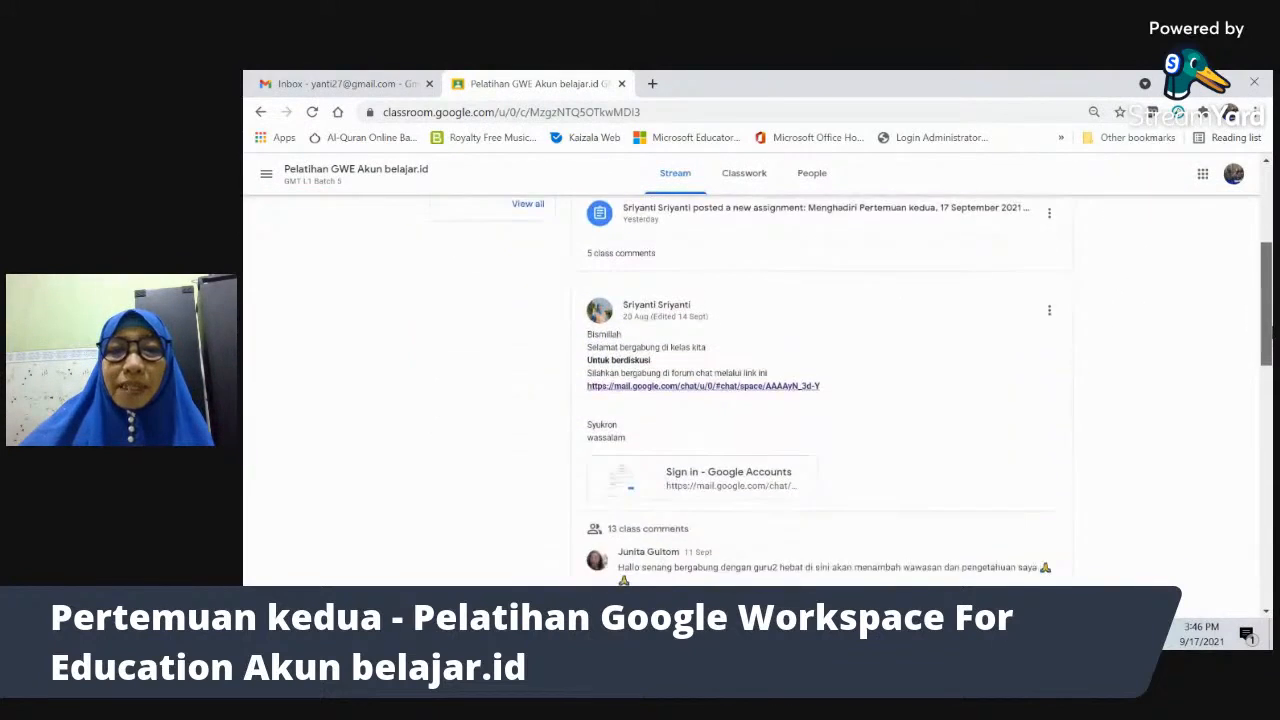
pyautogui.scroll(3, 800, 229)
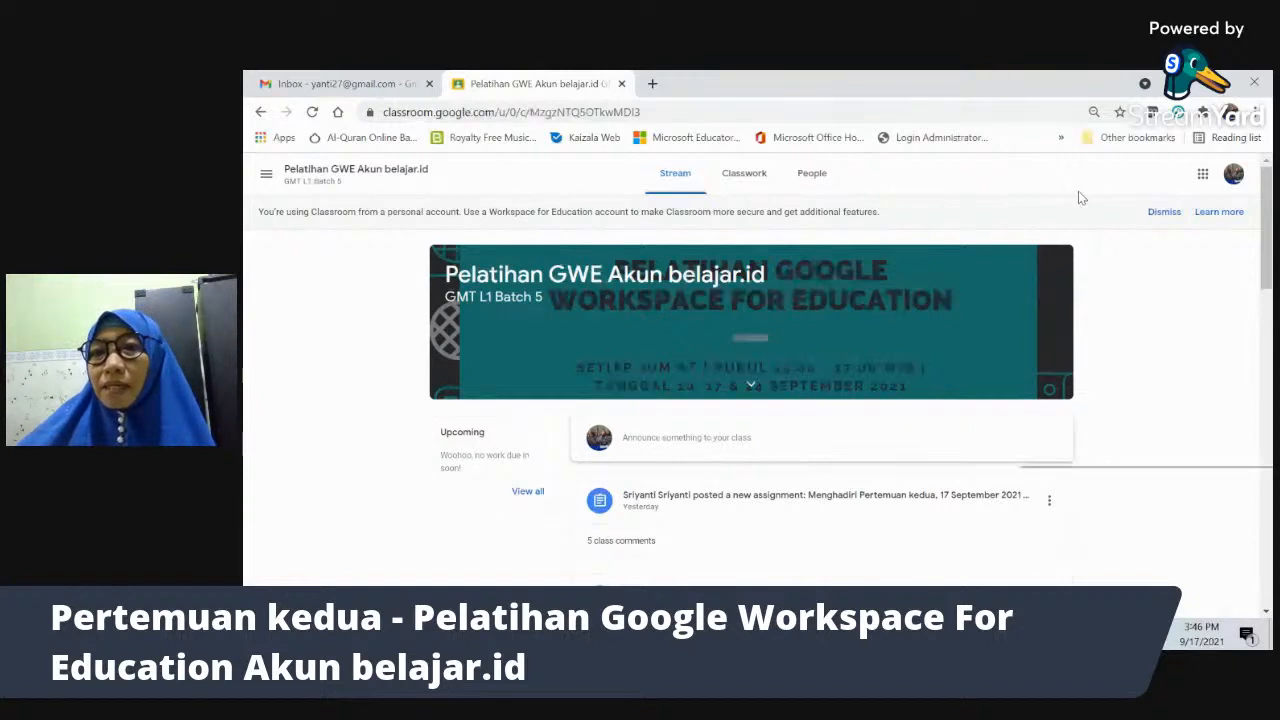
# - Translate the Classroom stream page into Indonesian, then go back to the Tugas kelas window
pyautogui.rightClick(1019, 194)
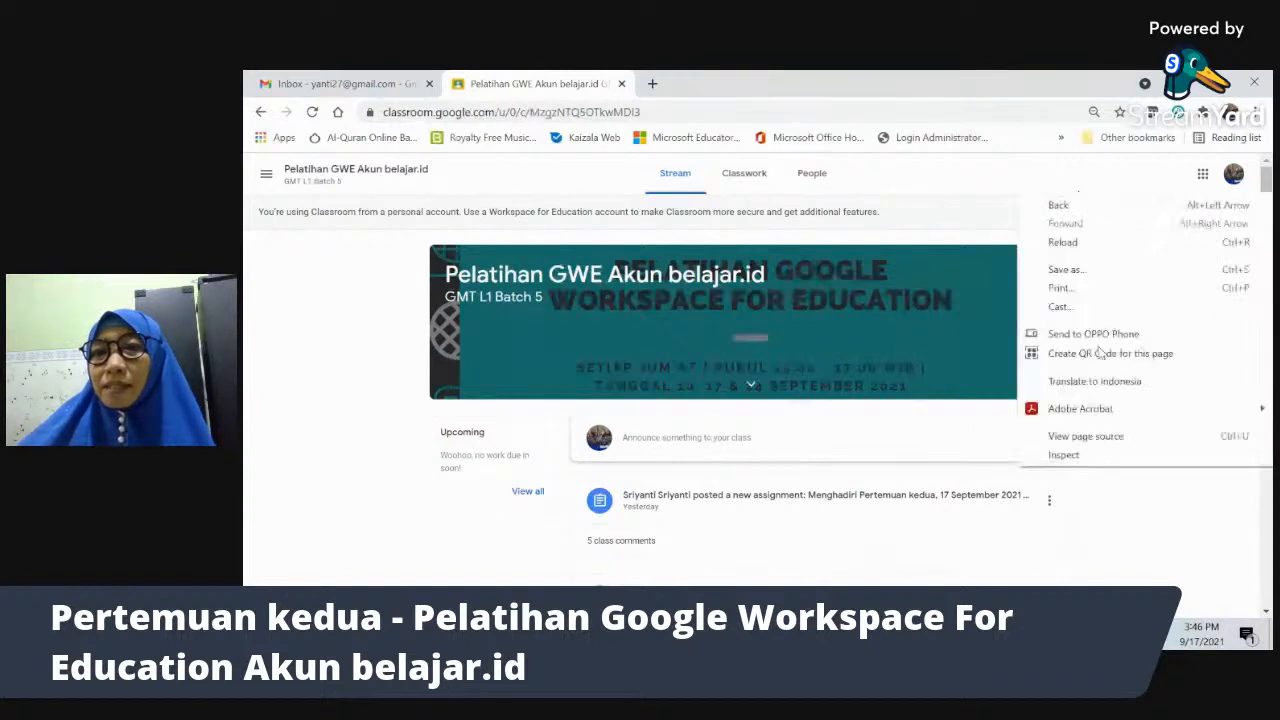
pyautogui.rightClick(1054, 174)
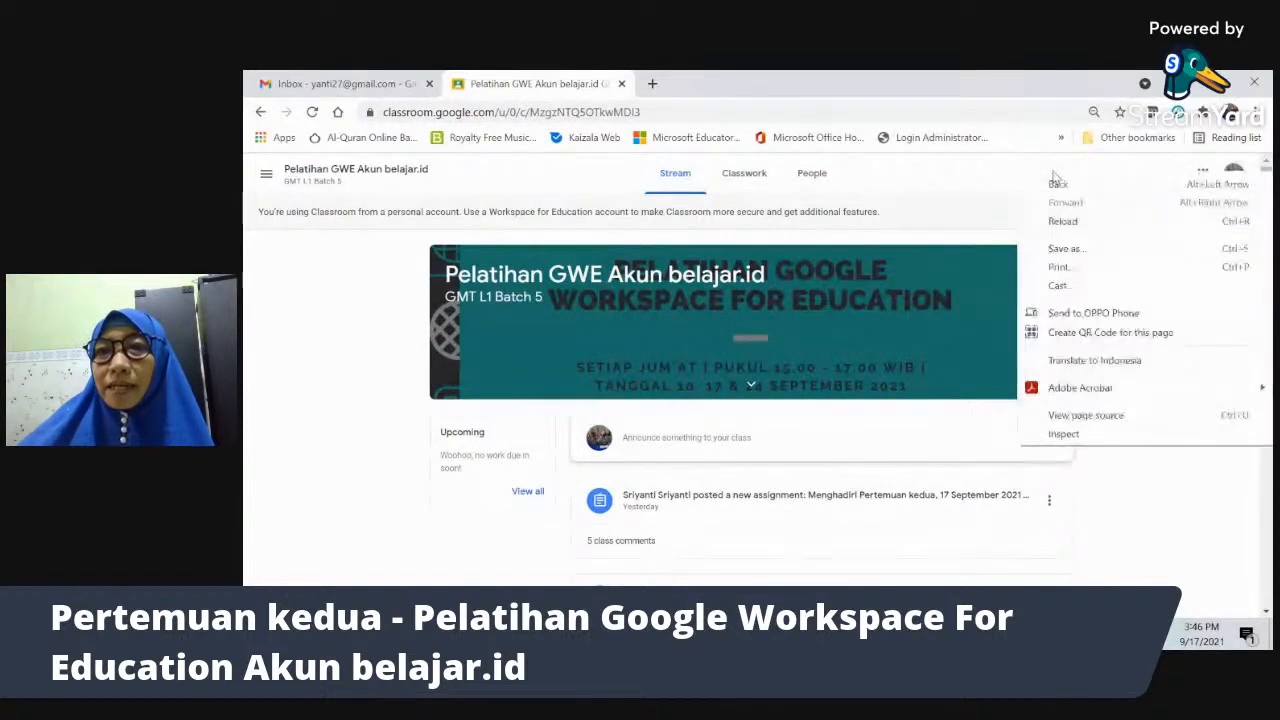
pyautogui.click(1124, 362)
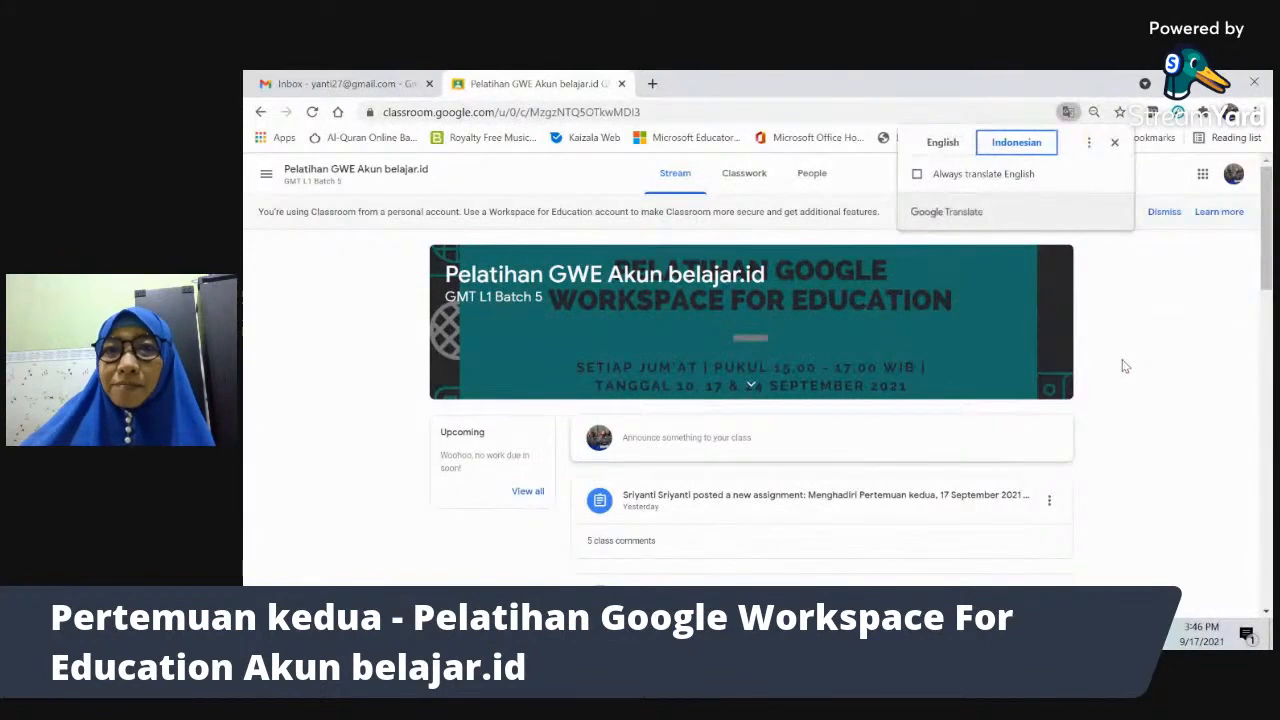
pyautogui.click(1115, 144)
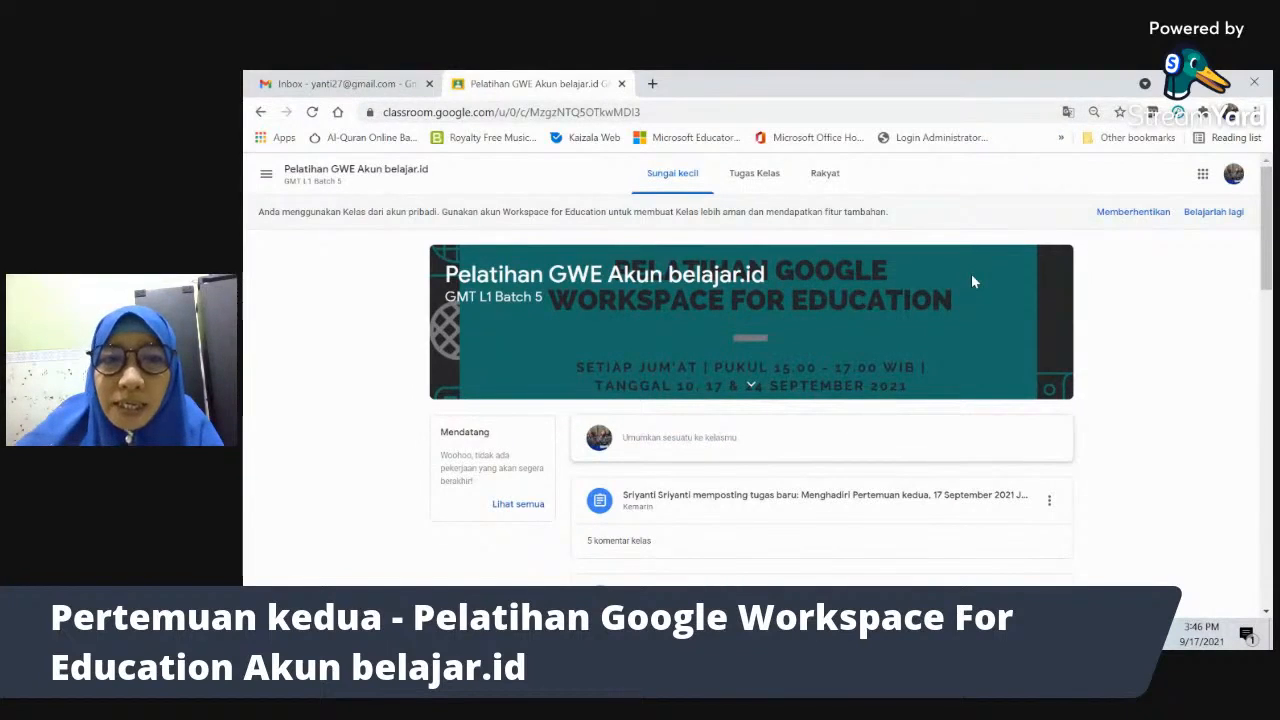
pyautogui.hotkey('alt', 'Tab')
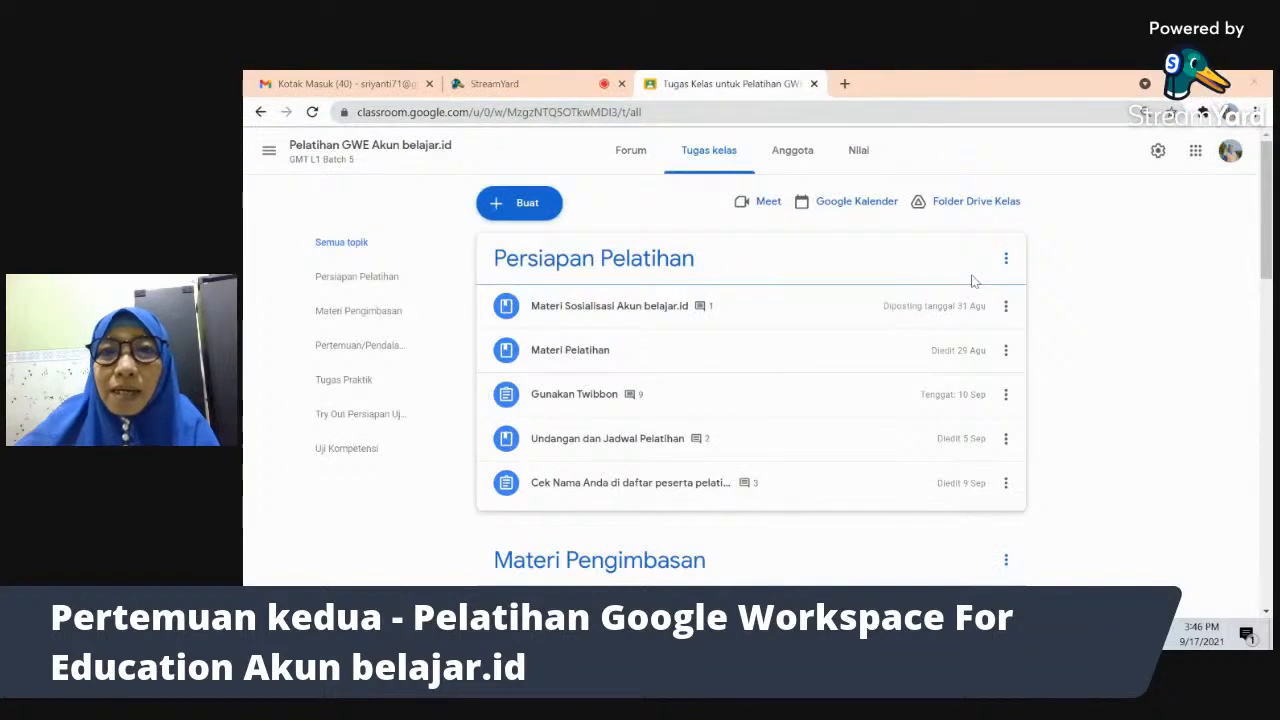
# - Share the entire screen in the Meet call, then return to the translated Classroom page
pyautogui.hotkey('alt', 'Tab')
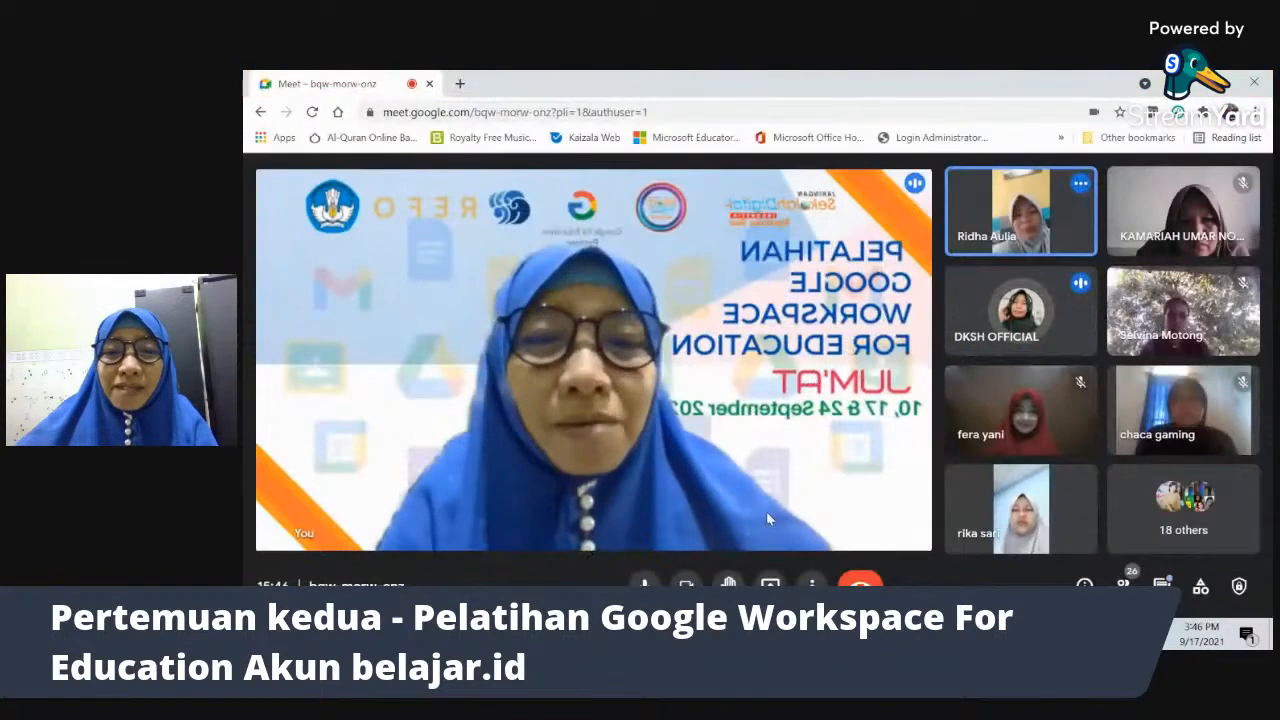
pyautogui.click(770, 587)
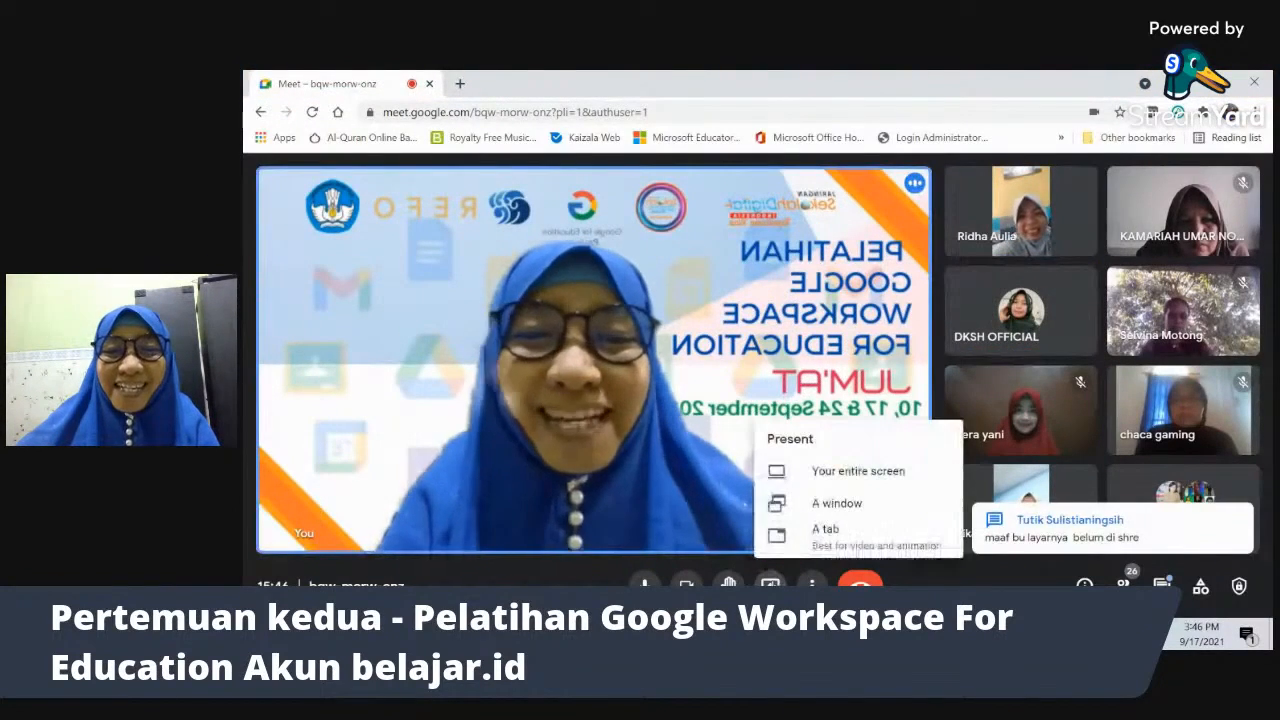
pyautogui.click(850, 479)
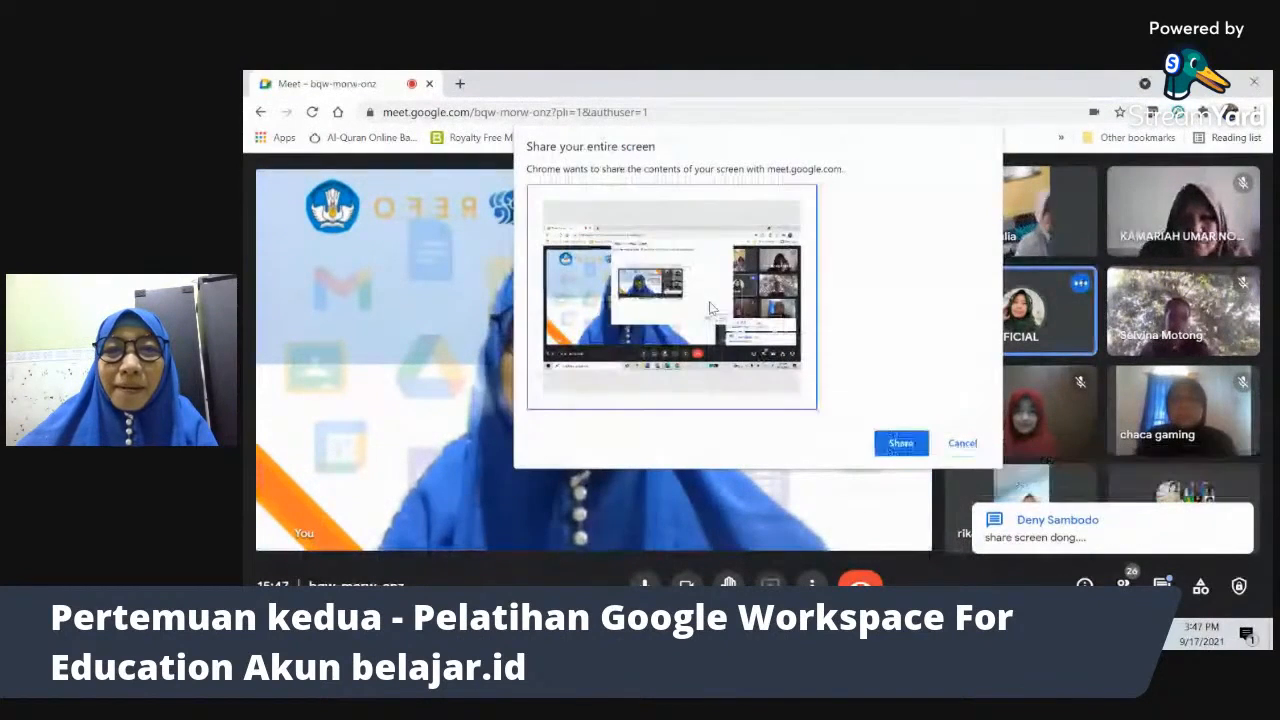
pyautogui.click(899, 443)
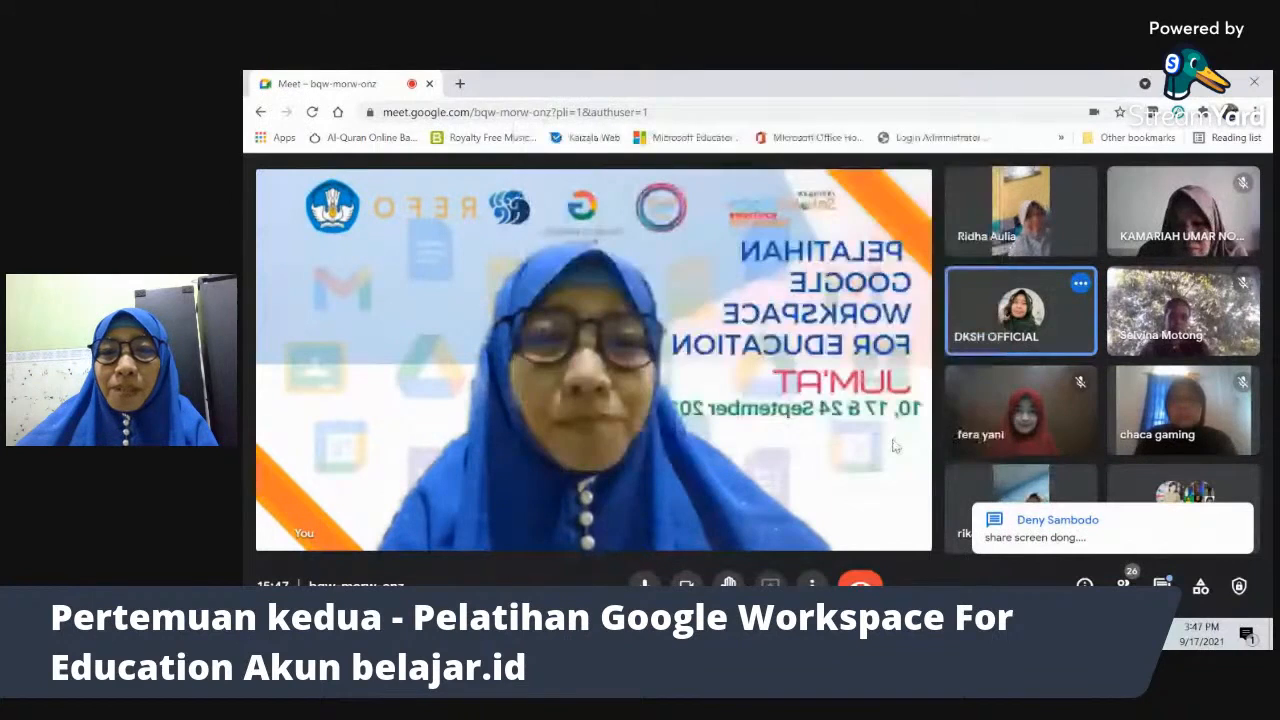
pyautogui.hotkey('alt', 'Tab')
pyautogui.hotkey('alt', 'Tab')
pyautogui.hotkey('alt', 'Tab')
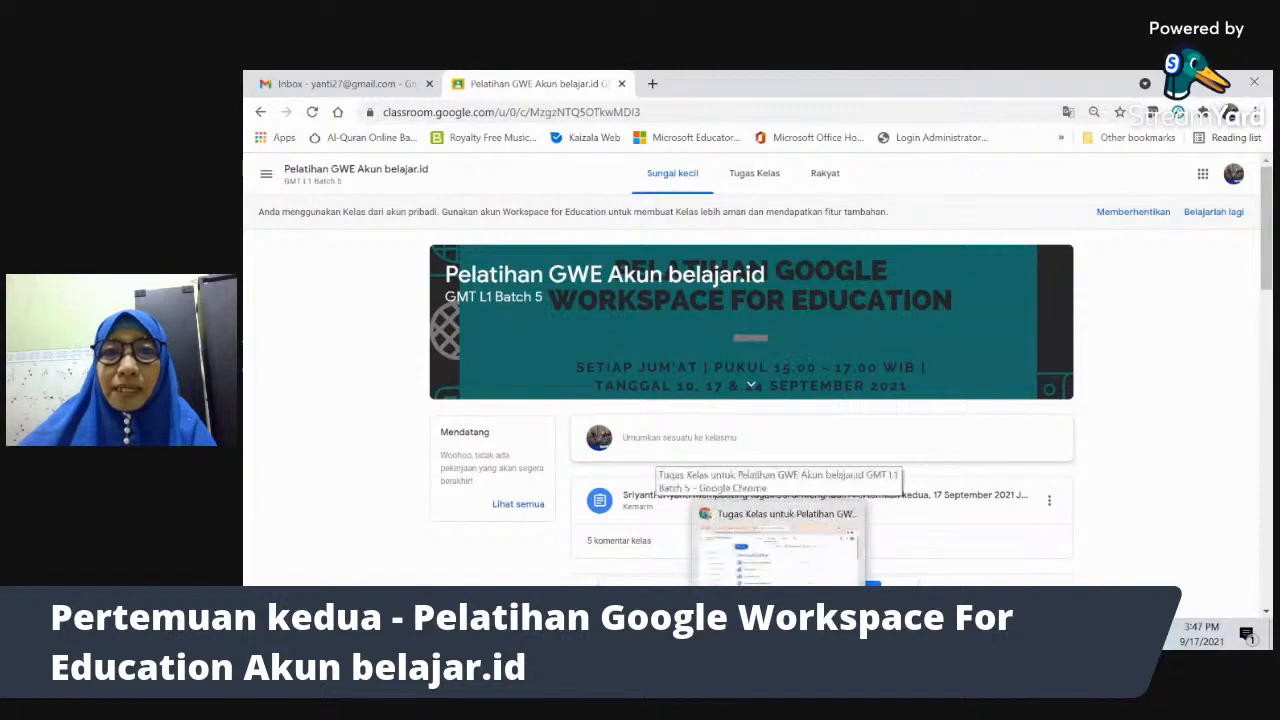
# - Review the class's Anggota list of one teacher and 143 students, then switch to Meet
pyautogui.click(779, 634)
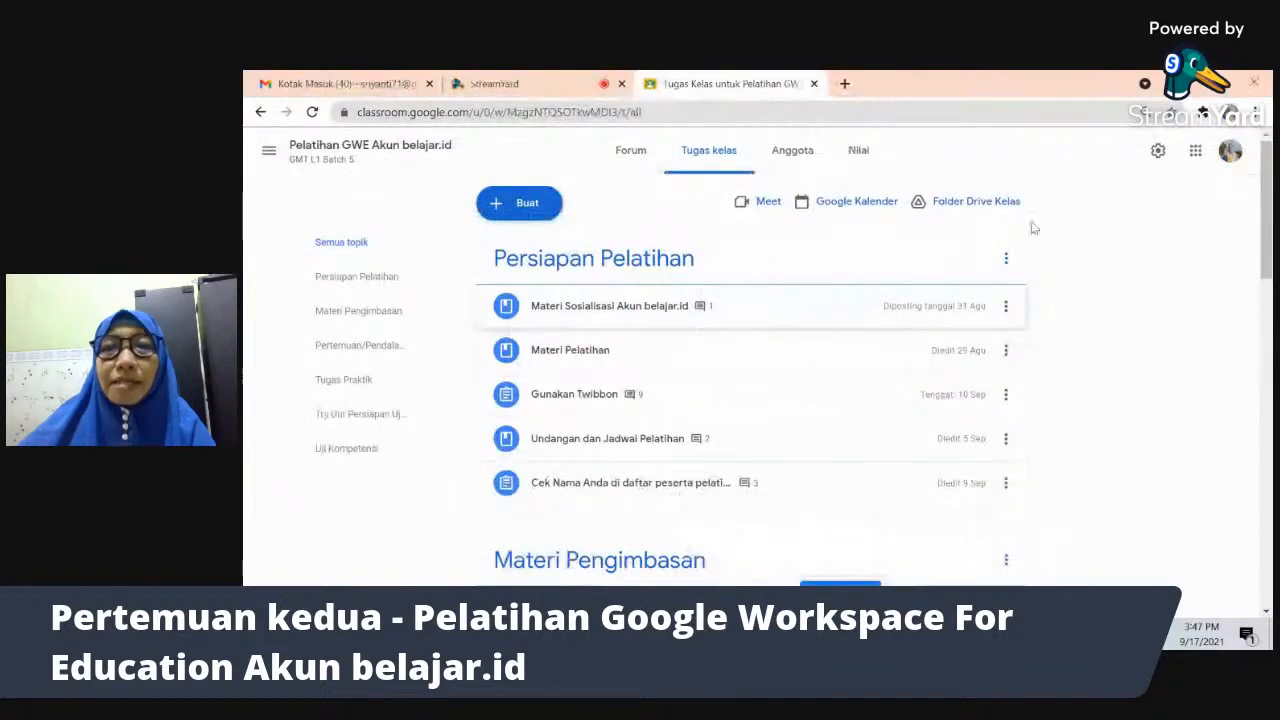
pyautogui.click(792, 150)
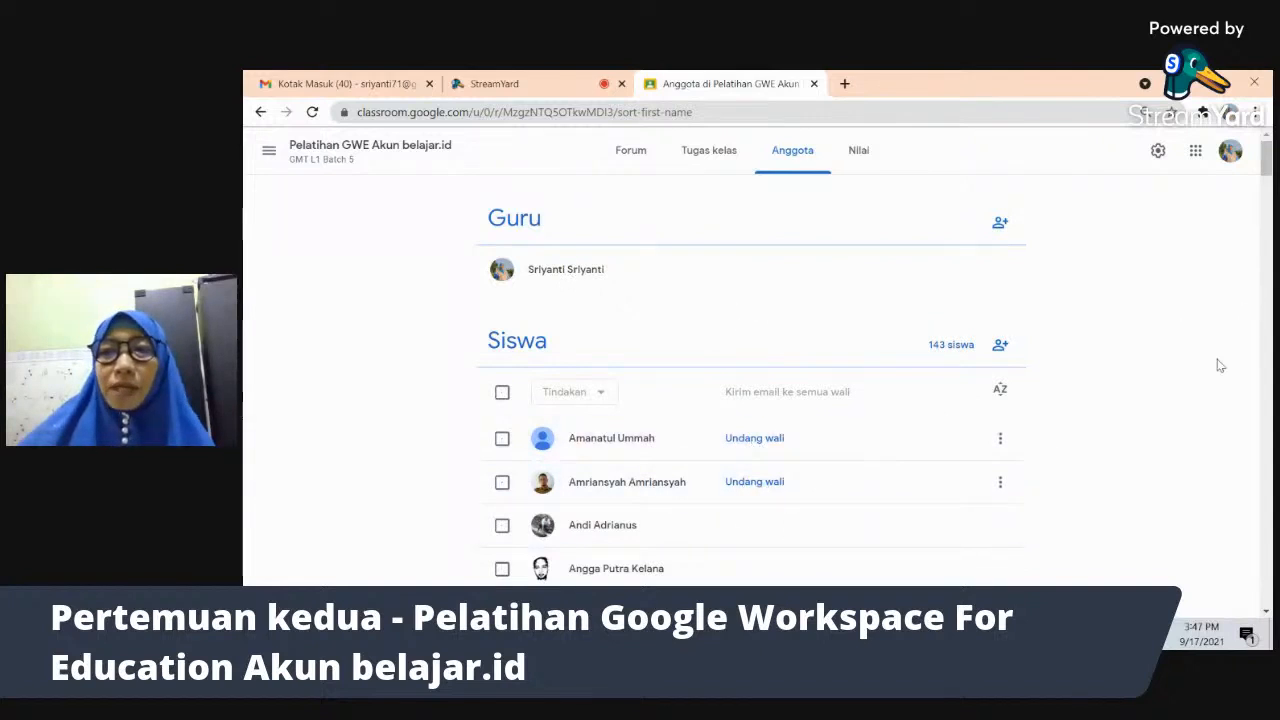
pyautogui.scroll(-3, 750, 400)
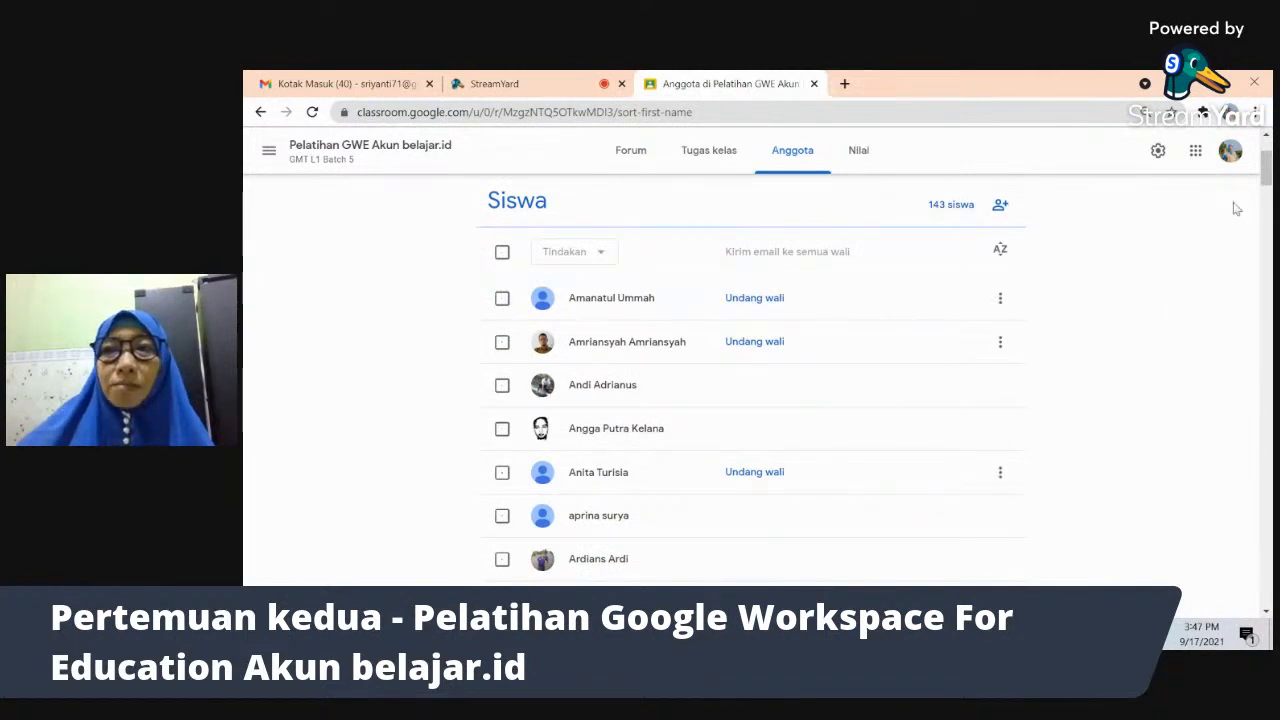
pyautogui.scroll(3, 1265, 165)
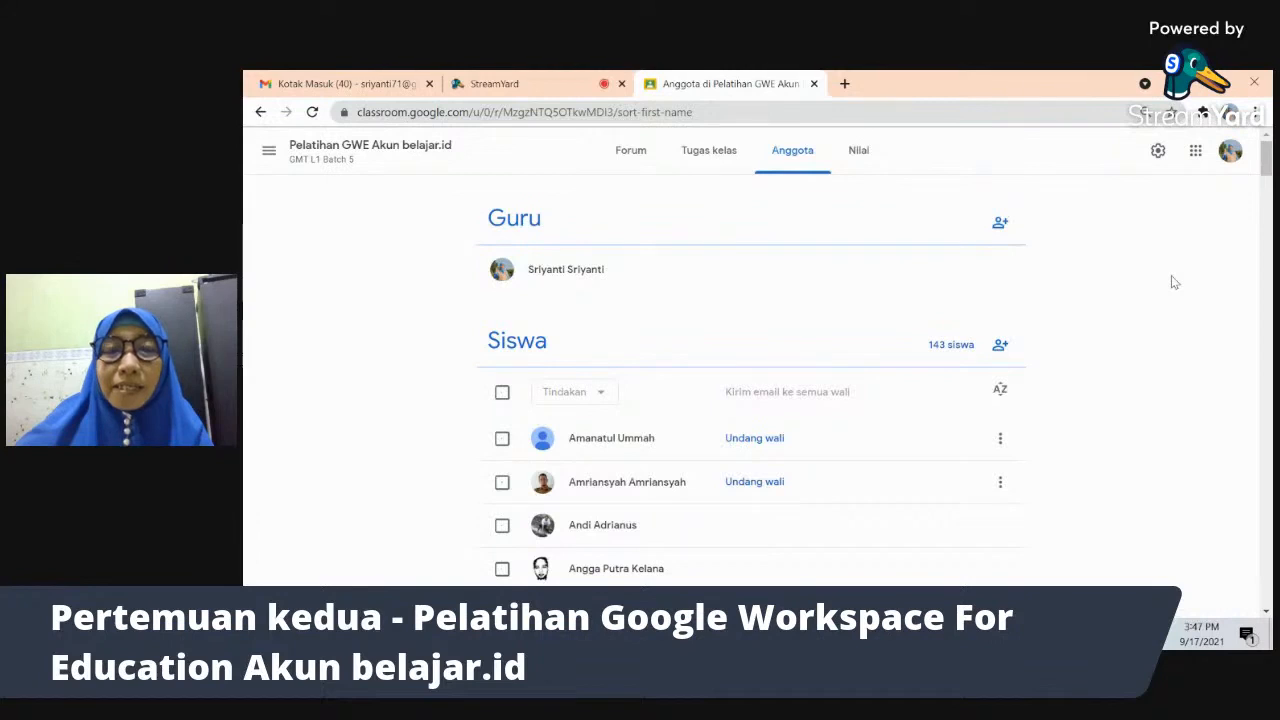
pyautogui.hotkey('alt', 'Tab')
pyautogui.hotkey('alt', 'Tab')
pyautogui.hotkey('alt', 'Tab')
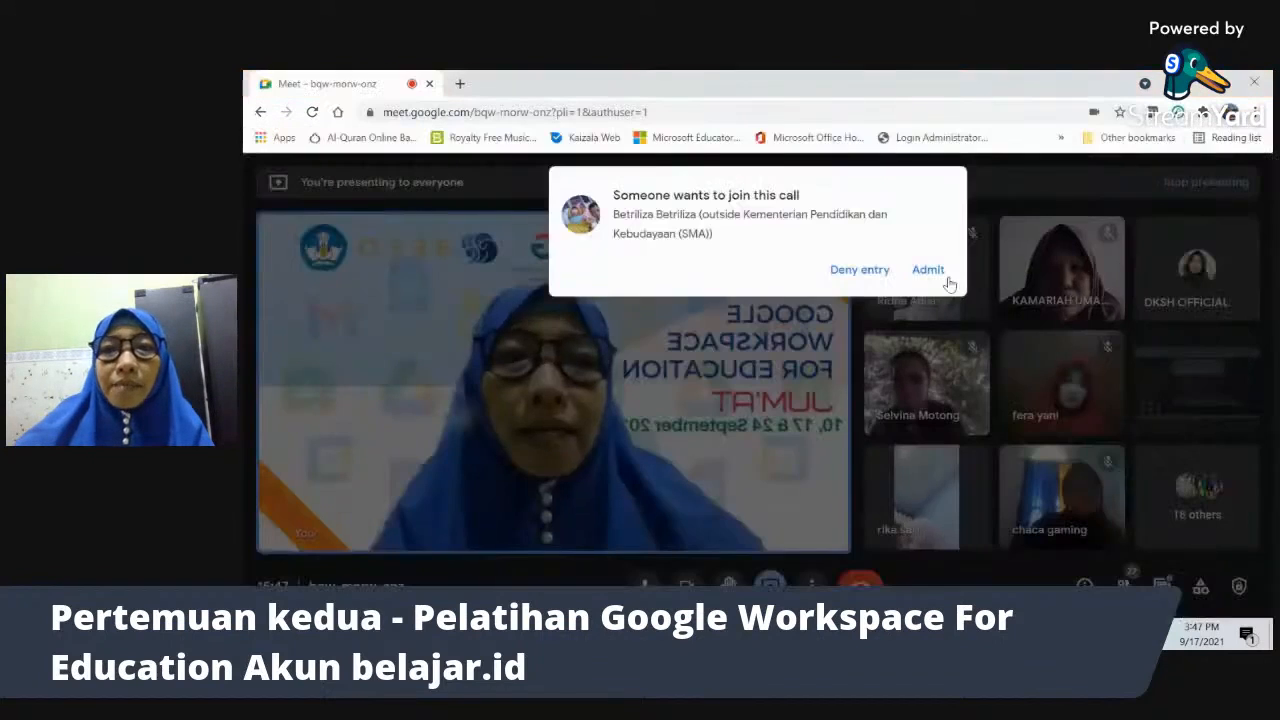
# - Admit the waiting guest to the Meet call, then scroll through the Anggota student list
pyautogui.click(928, 273)
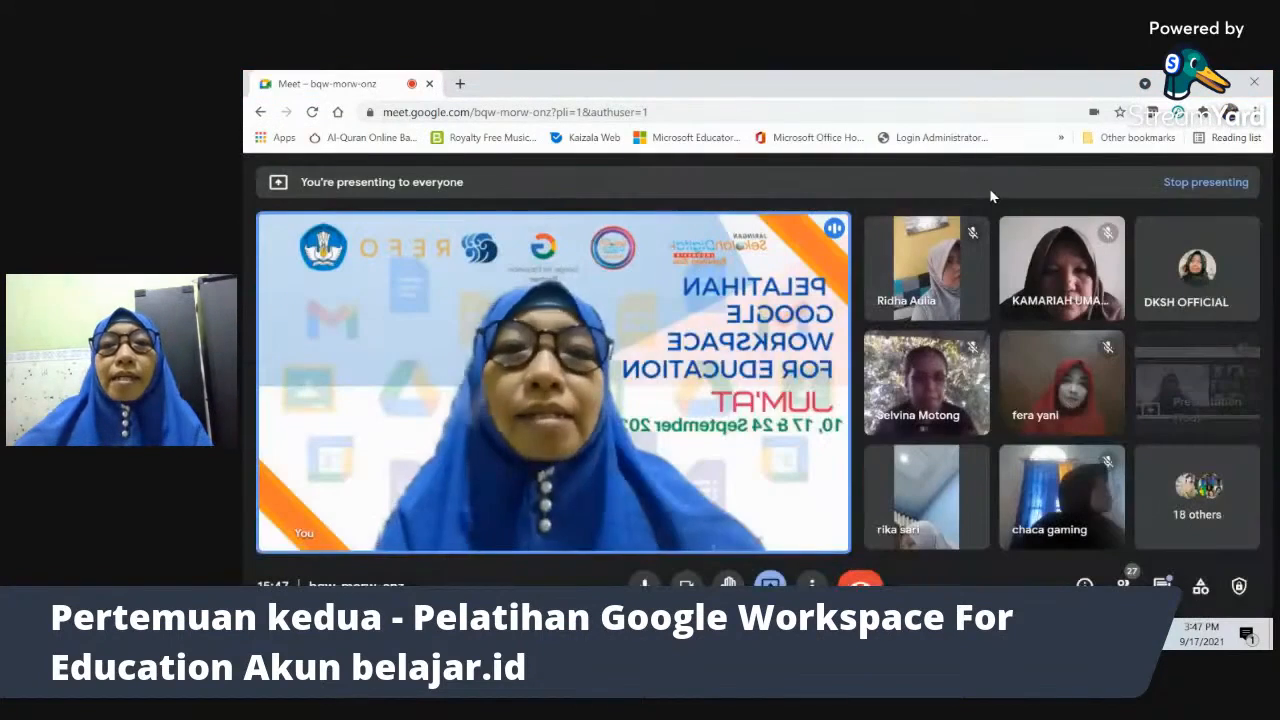
pyautogui.hotkey('alt', 'Tab')
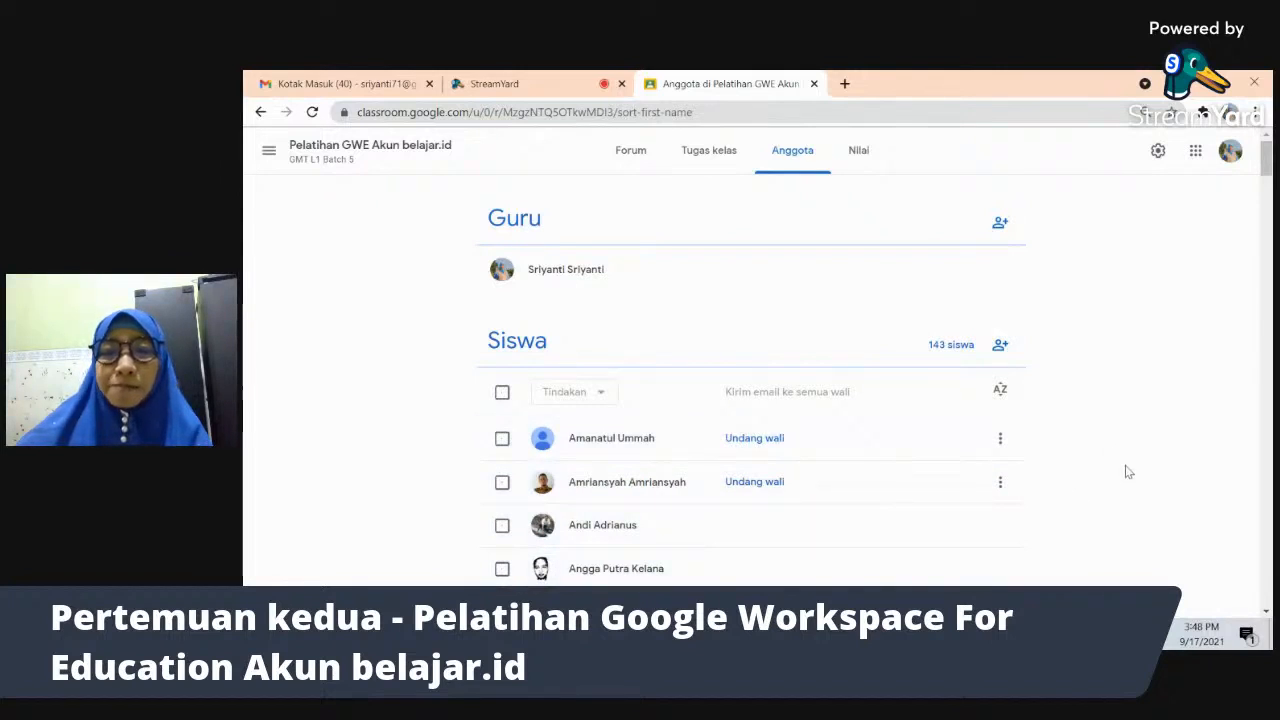
pyautogui.scroll(-3, 1125, 471)
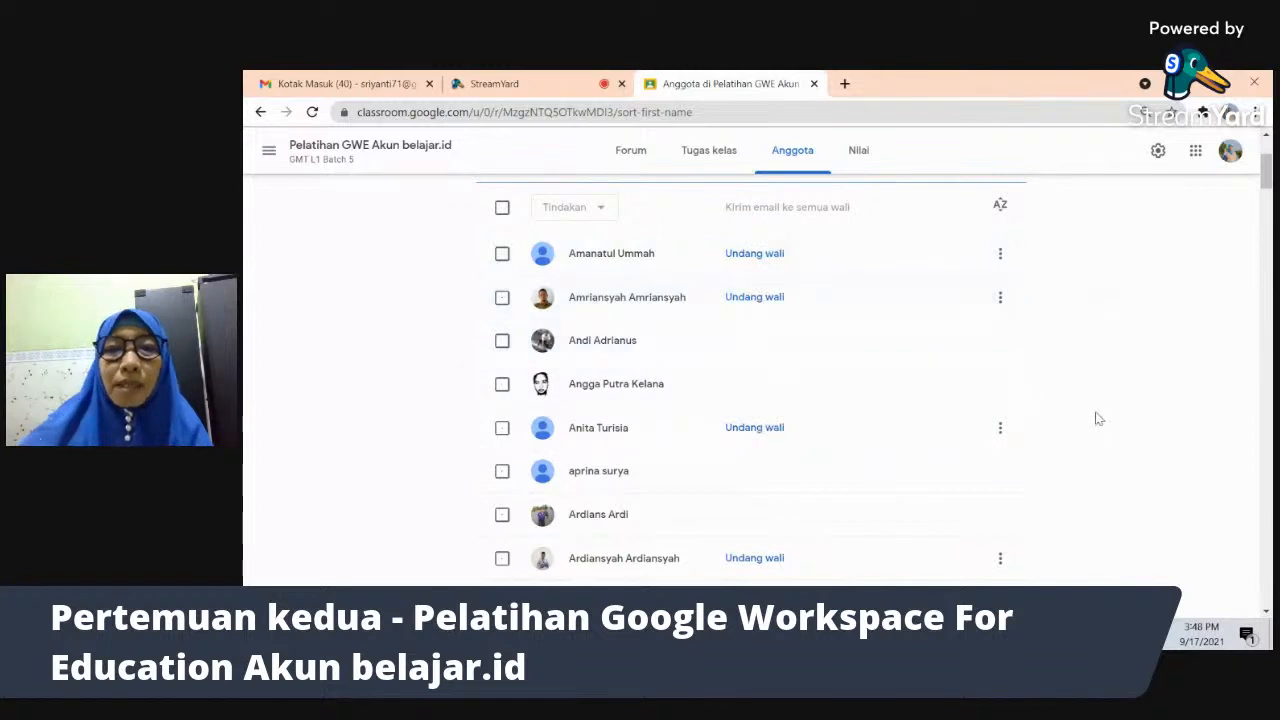
pyautogui.scroll(-3, 1097, 418)
pyautogui.scroll(2, 1097, 418)
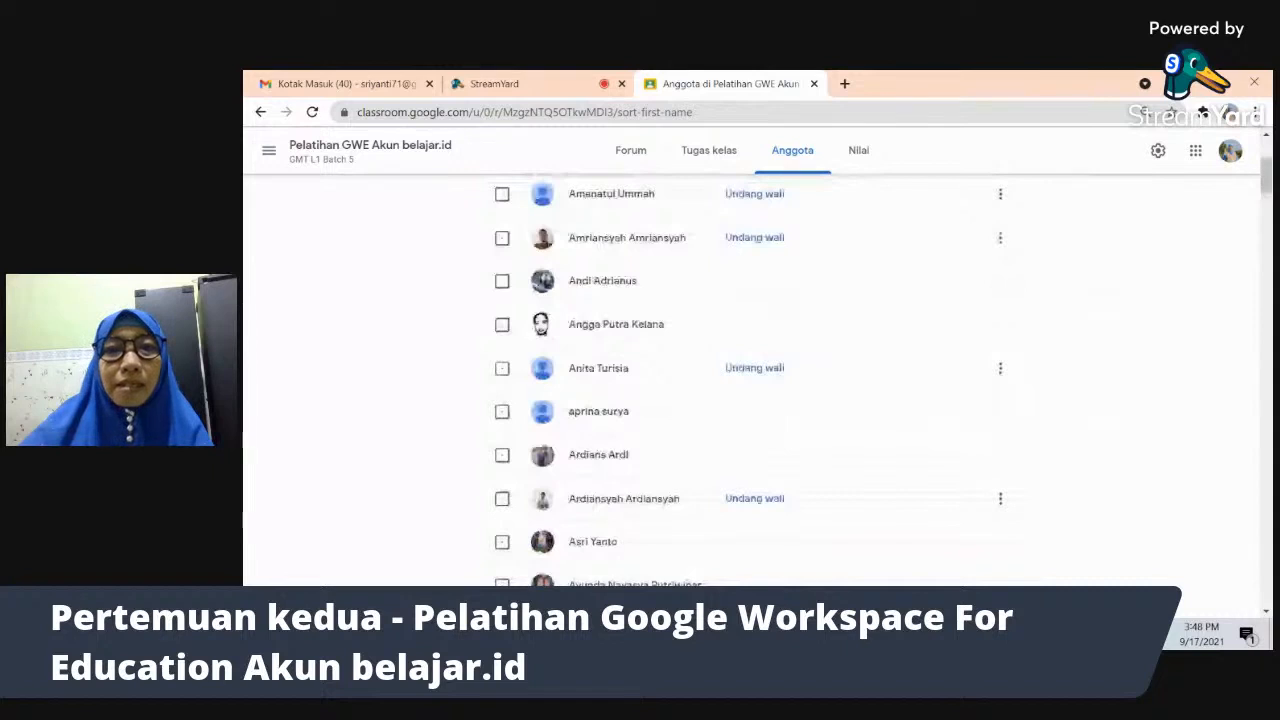
pyautogui.hotkey('alt', 'Tab')
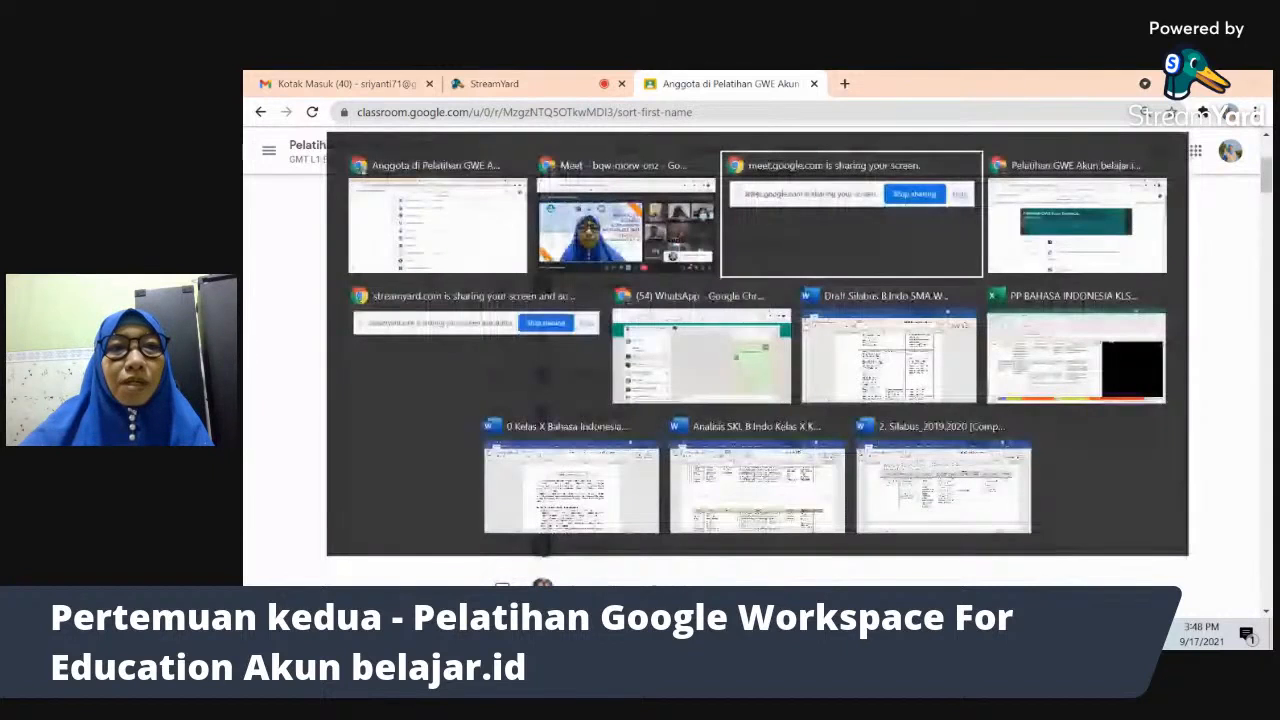
# - Switch to the Chrome window showing the Pelatihan GWE Akun belajar.id stream
pyautogui.hotkey('alt', 'Tab')
pyautogui.hotkey('alt', 'Tab')
pyautogui.hotkey('alt', 'Tab')
pyautogui.hotkey('alt', 'Tab')
pyautogui.hotkey('alt', 'Tab')
pyautogui.hotkey('alt', 'Tab')
pyautogui.hotkey('alt', 'Tab')
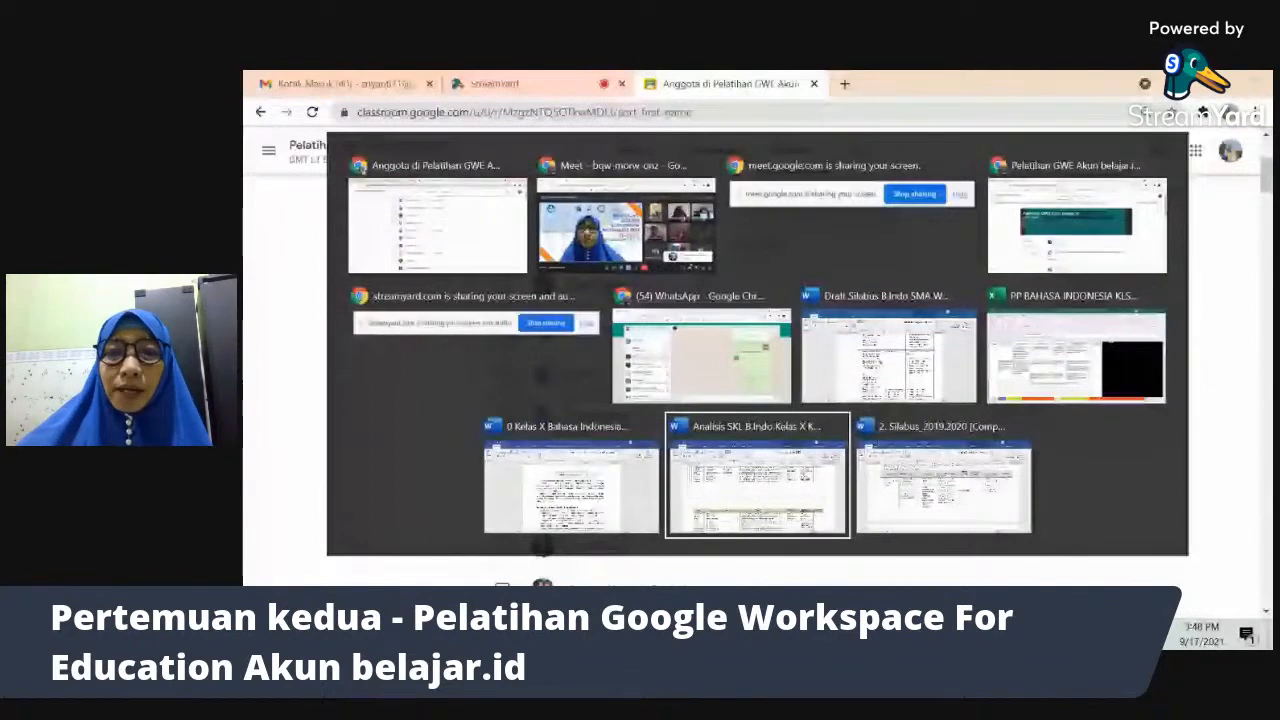
pyautogui.hotkey('alt', 'Tab')
pyautogui.hotkey('alt', 'Tab')
pyautogui.hotkey('alt', 'Tab')
pyautogui.hotkey('alt', 'Tab')
pyautogui.hotkey('alt', 'Tab')
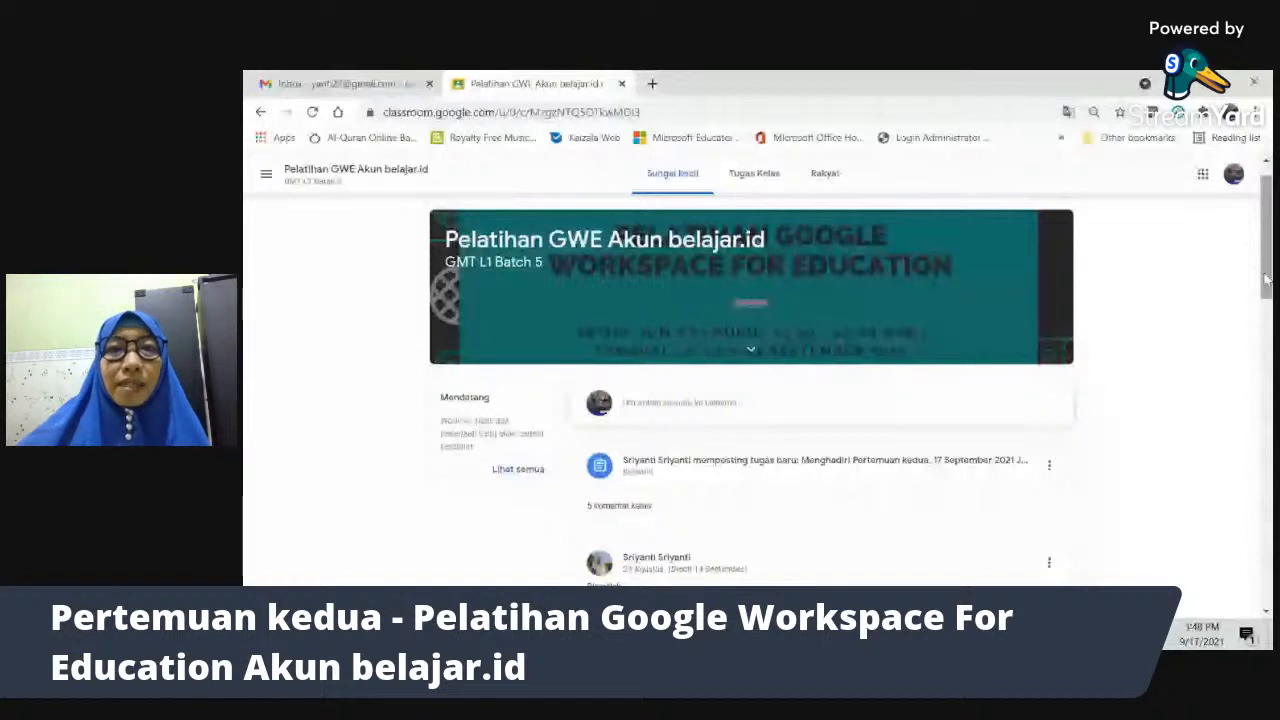
# - Expand the Praktik 1 - KOLABORASI GOOGLE SLIDE item in the class's Classwork list
pyautogui.click(755, 175)
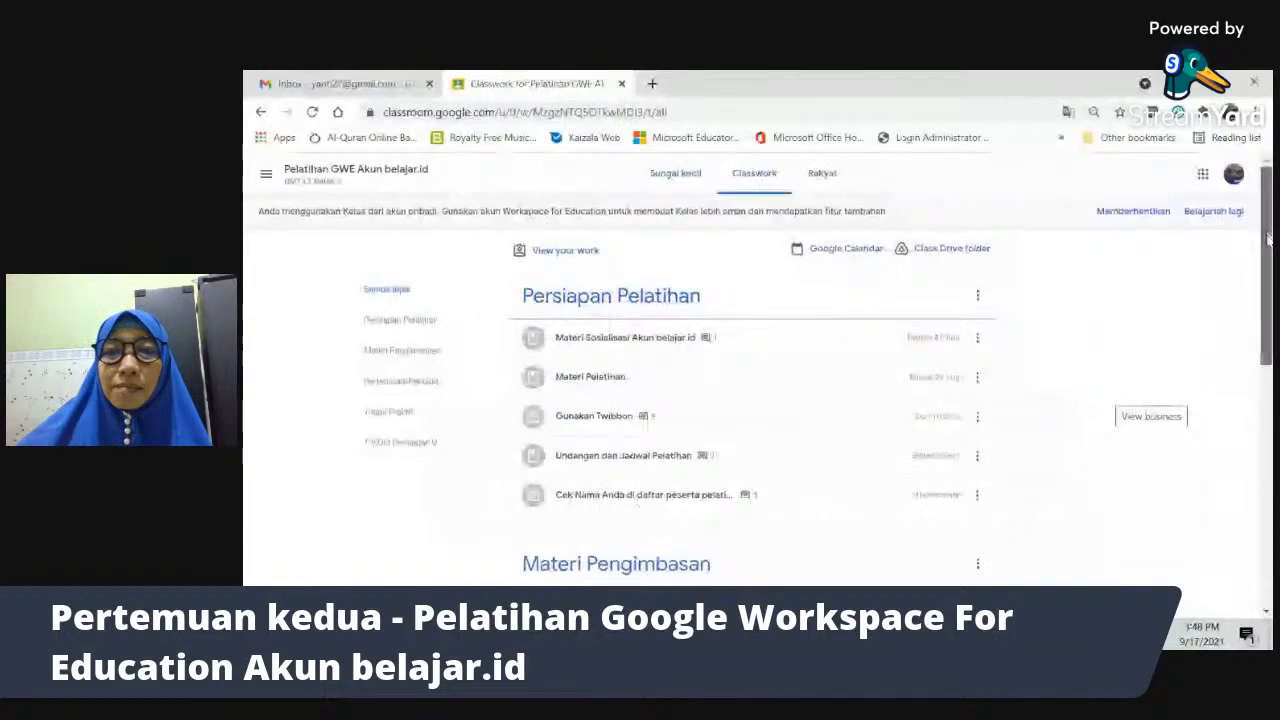
pyautogui.scroll(-4, 750, 400)
pyautogui.scroll(-1, 750, 400)
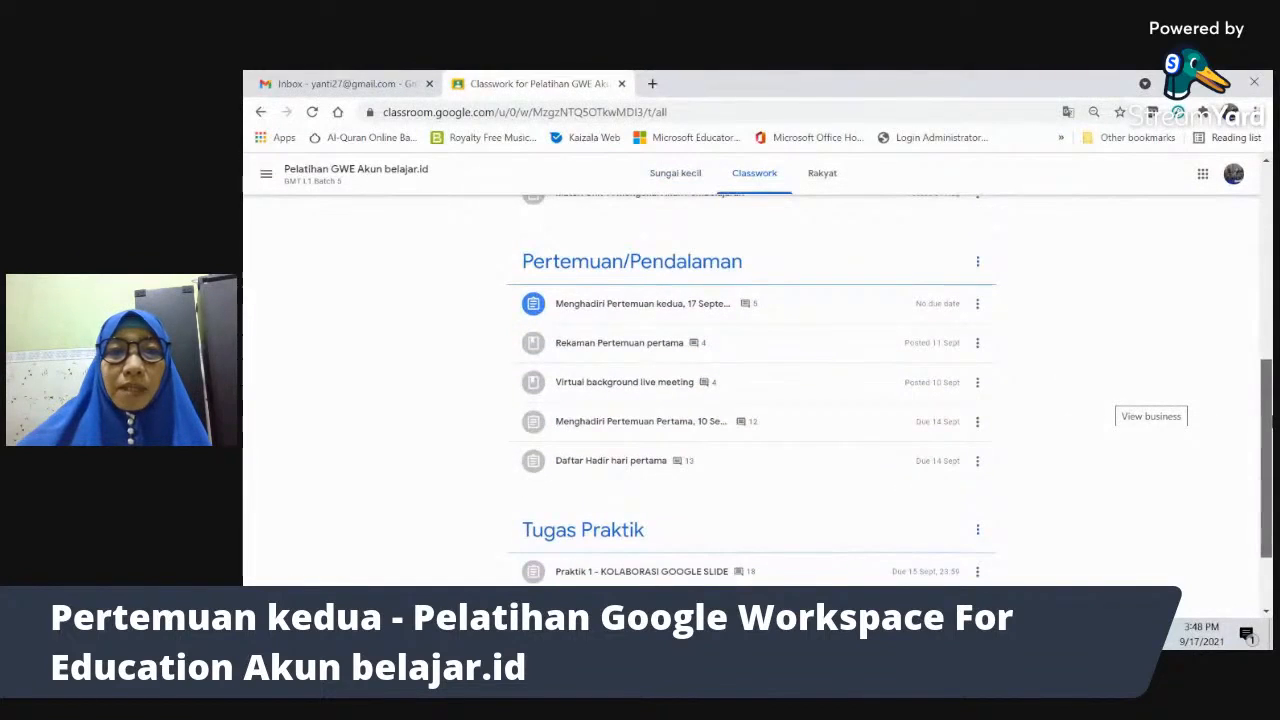
pyautogui.scroll(-1, 750, 400)
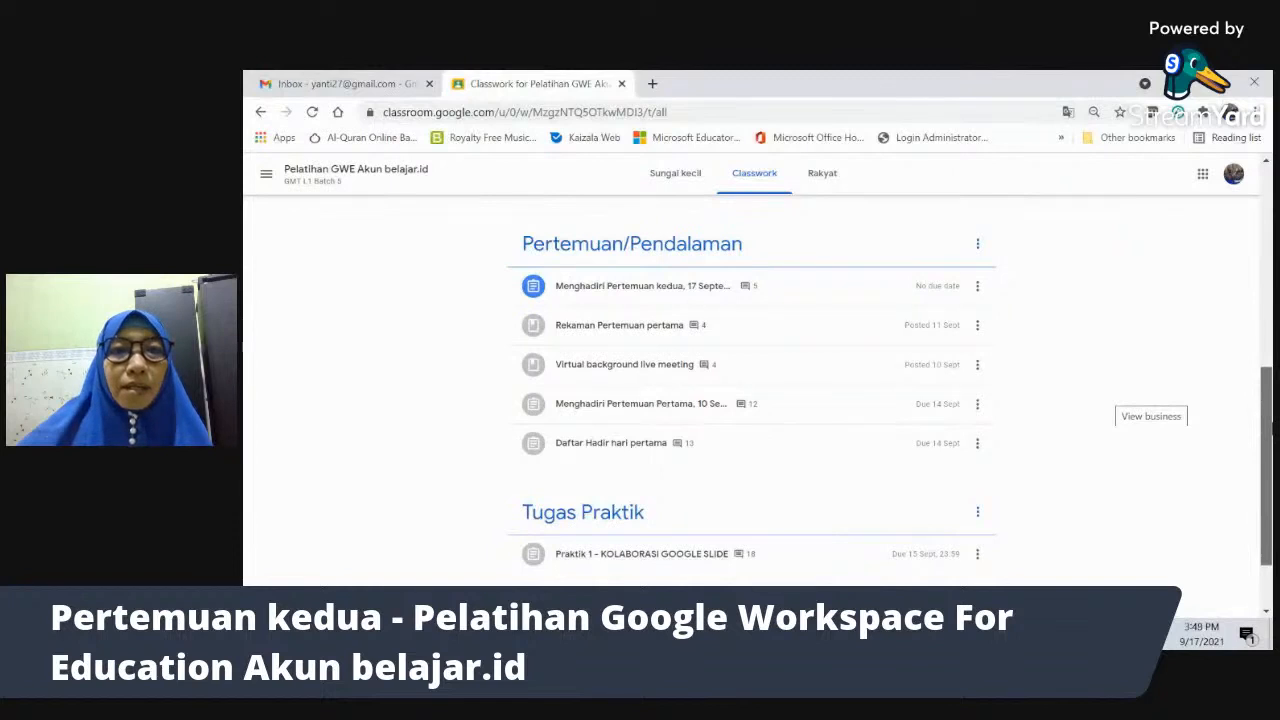
pyautogui.scroll(-1, 750, 400)
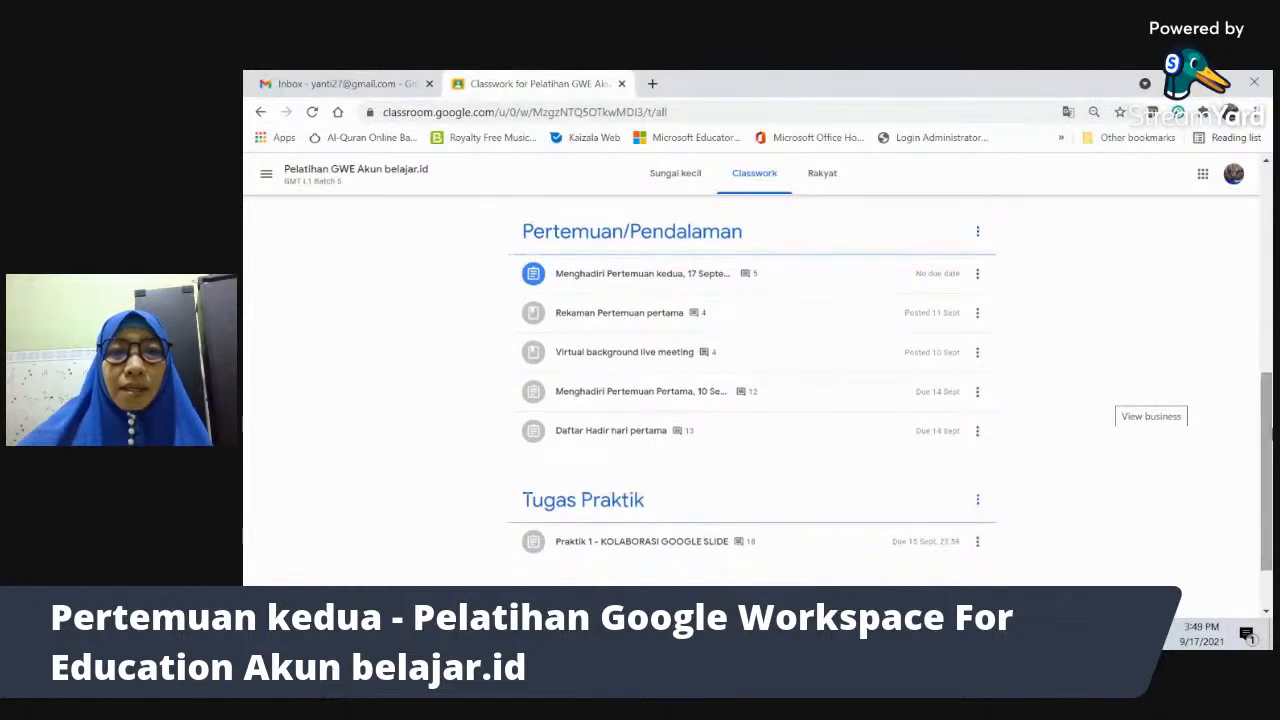
pyautogui.scroll(-1, 802, 497)
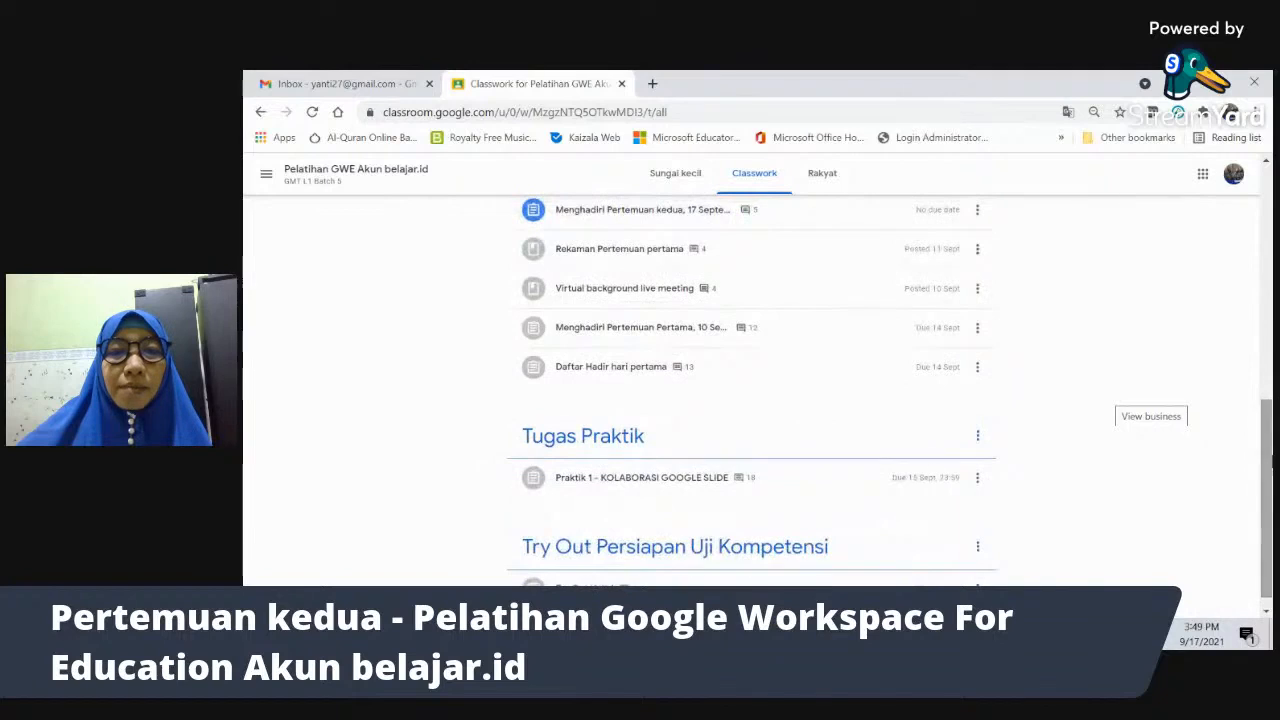
pyautogui.click(688, 478)
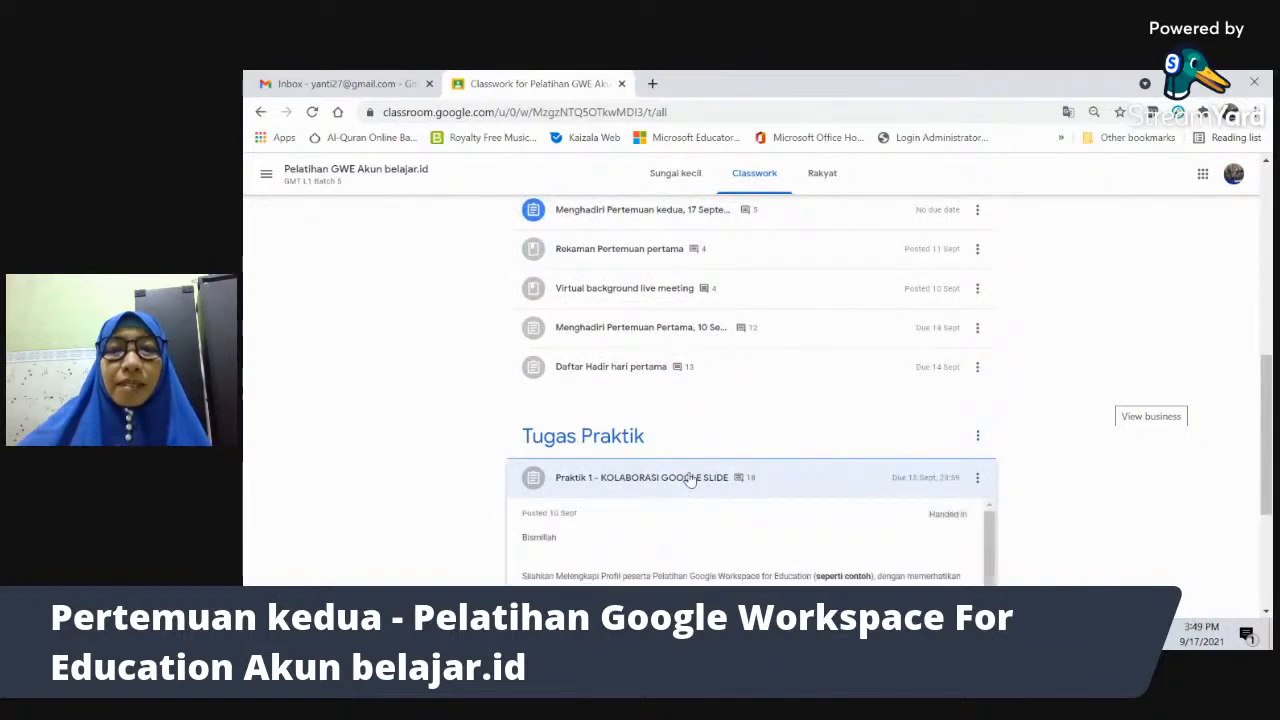
pyautogui.moveTo(1270, 399); pyautogui.dragTo(1270, 457)
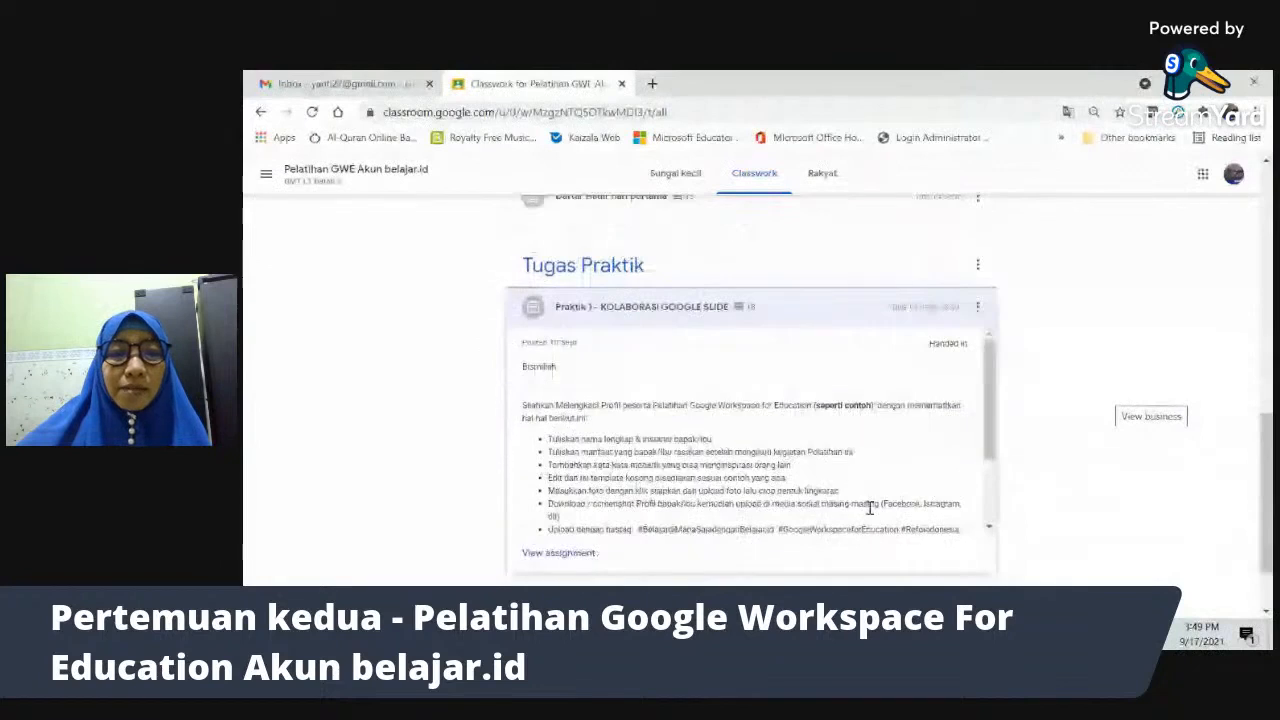
# - Open the full Praktik 1 assignment, highlight its Diserahkan status, then return to the teacher's window
pyautogui.click(558, 553)
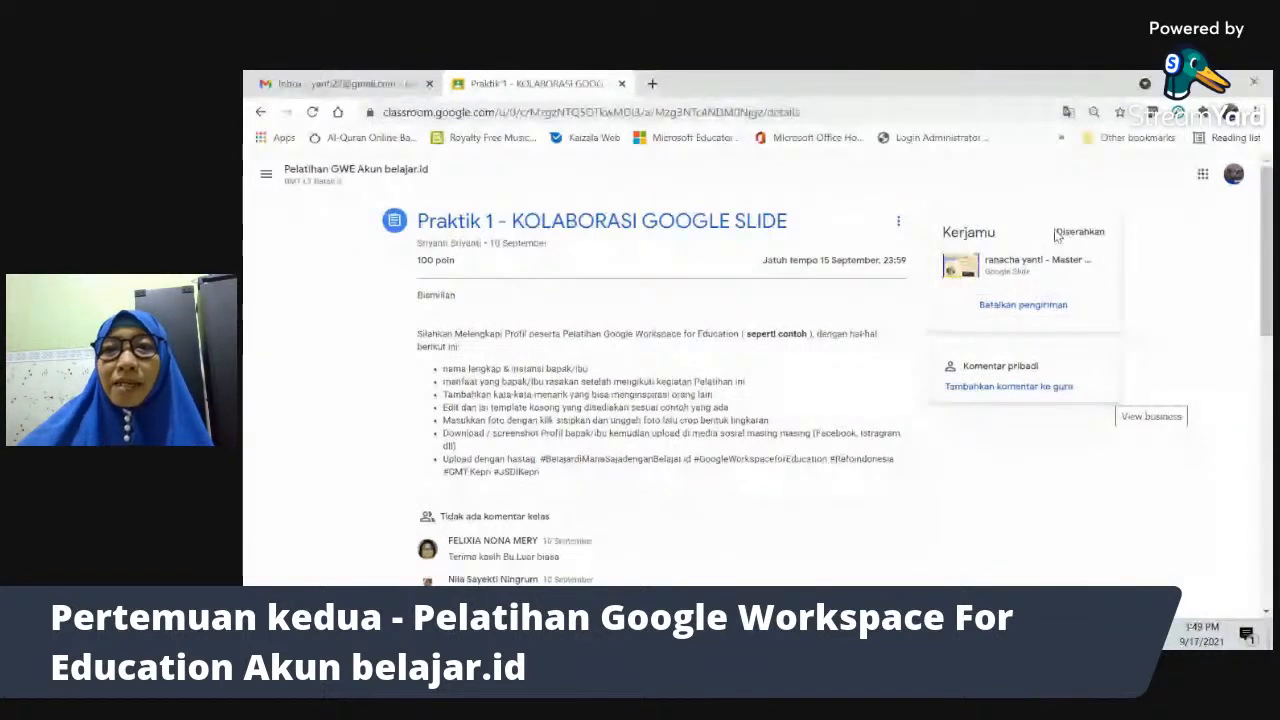
pyautogui.doubleClick(1104, 232)
pyautogui.click(1138, 240)
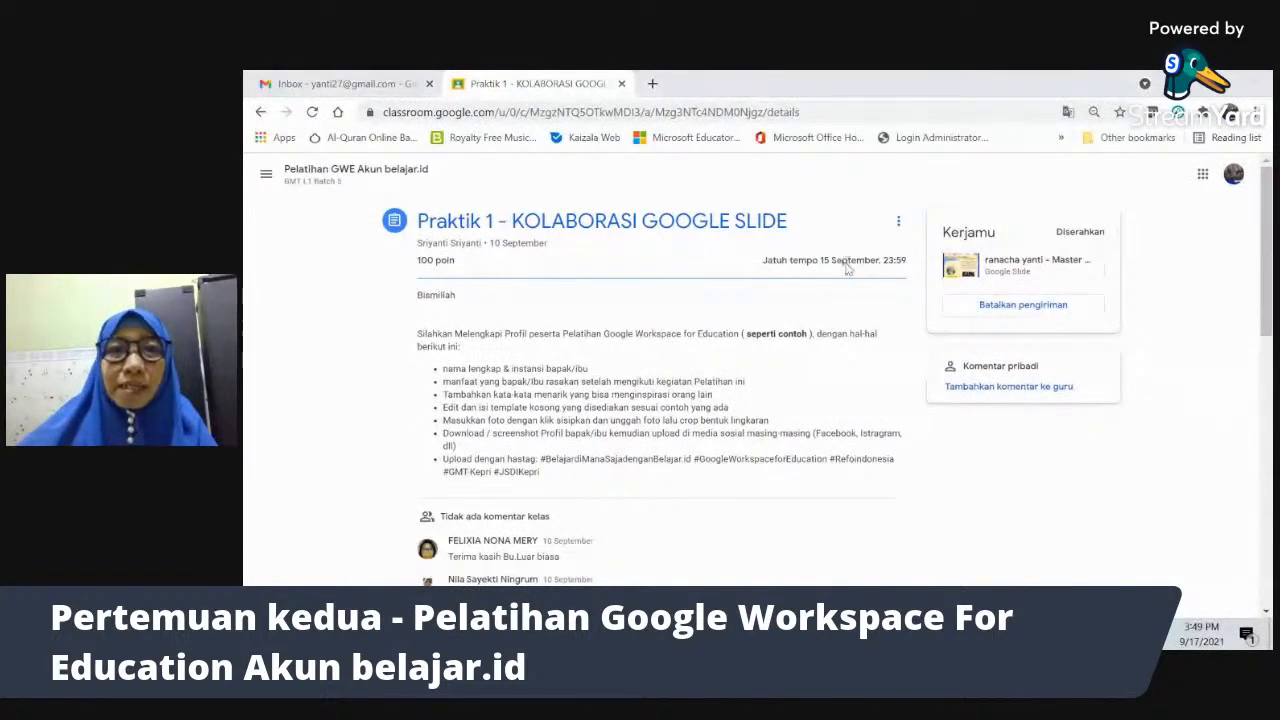
pyautogui.hotkey('alt', 'Tab')
pyautogui.hotkey('alt', 'Tab')
pyautogui.hotkey('alt', 'Tab')
pyautogui.hotkey('alt', 'Tab')
pyautogui.hotkey('alt', 'Tab')
pyautogui.hotkey('alt', 'Tab')
pyautogui.hotkey('alt', 'Tab')
pyautogui.hotkey('alt', 'Tab')
pyautogui.hotkey('alt', 'Tab')
pyautogui.hotkey('alt', 'Tab')
pyautogui.hotkey('alt', 'Tab')
pyautogui.hotkey('alt', 'Tab')
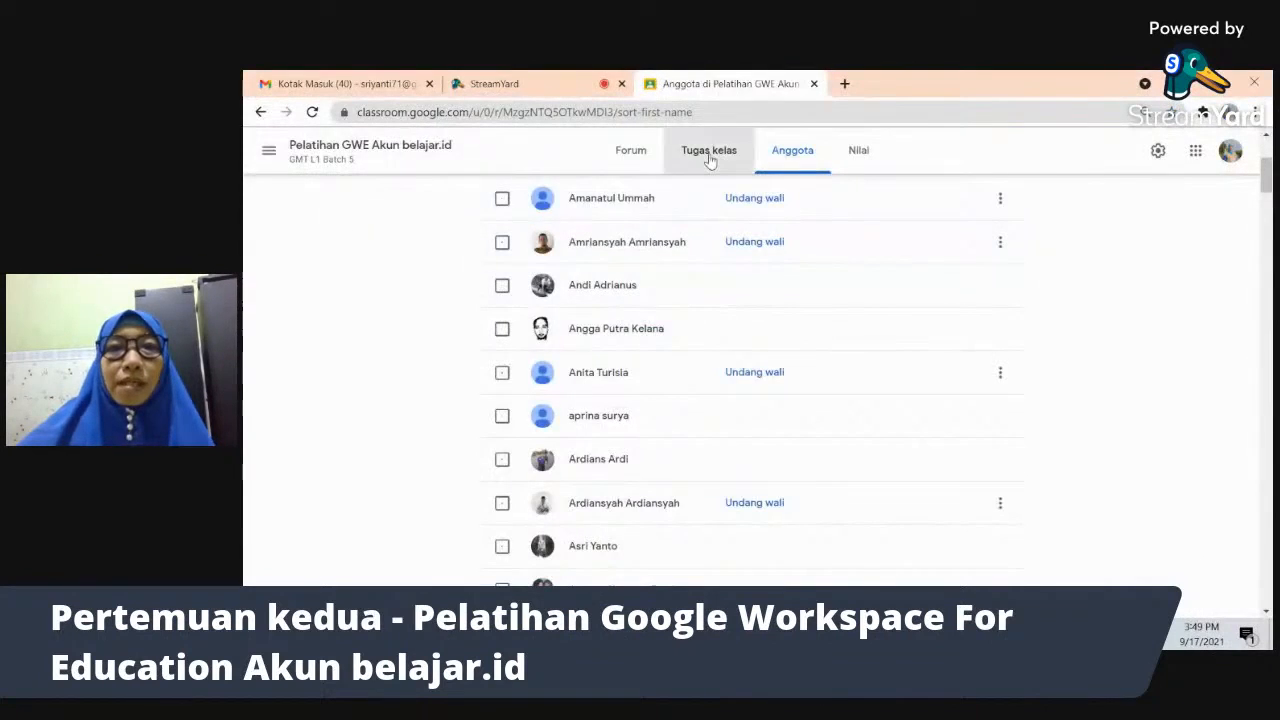
# - Show the teacher's Tugas kelas list, starting at the Persiapan Pelatihan topic
pyautogui.click(709, 152)
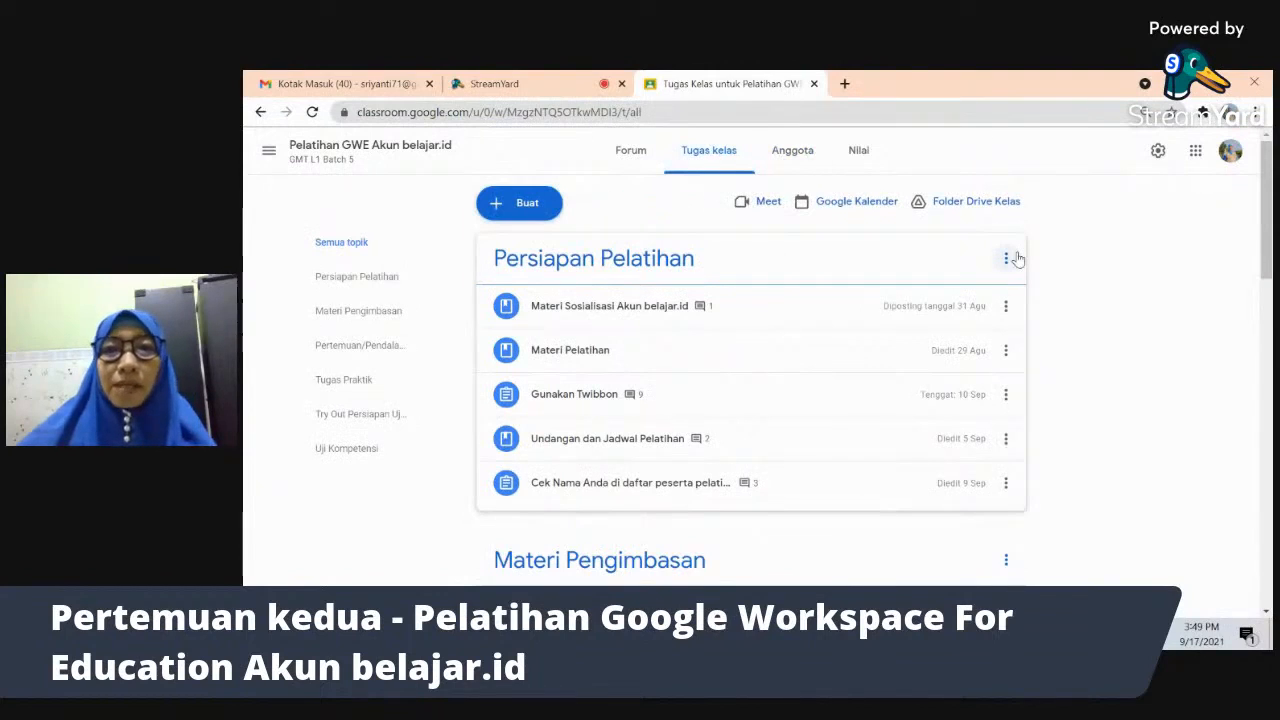
pyautogui.hotkey('alt', 'Tab')
pyautogui.hotkey('alt', 'Tab')
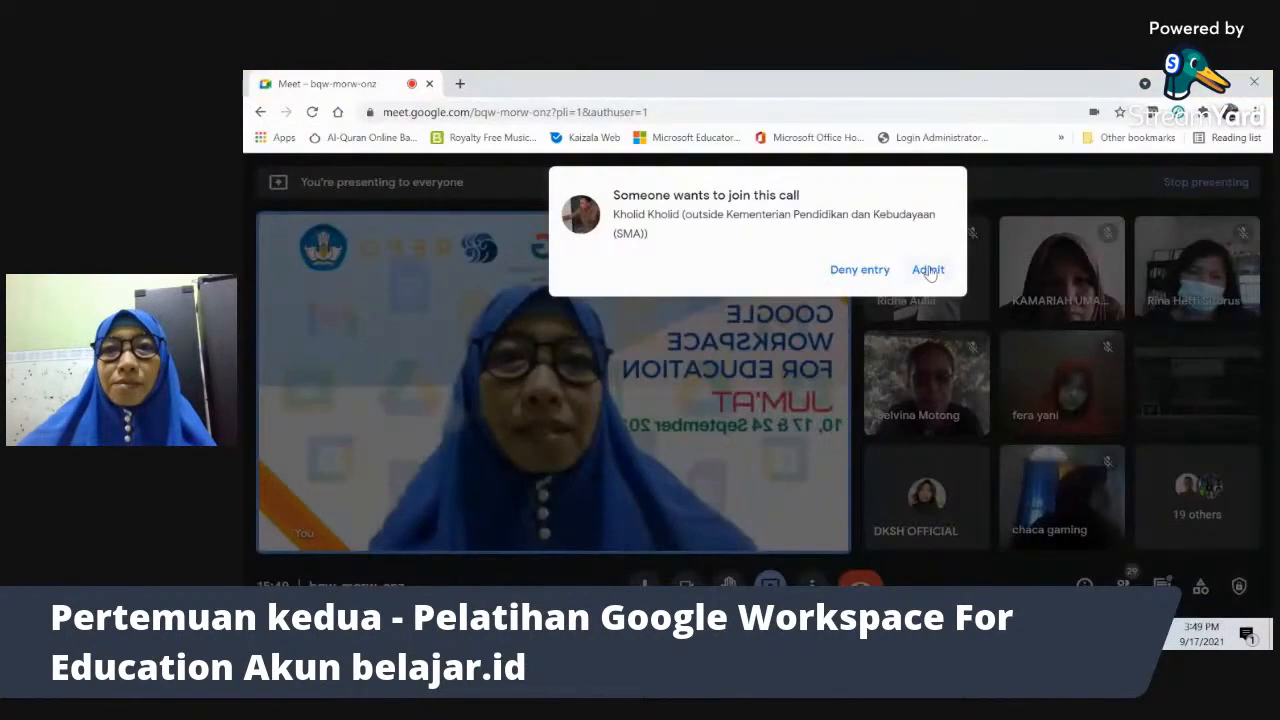
pyautogui.hotkey('alt', 'Tab')
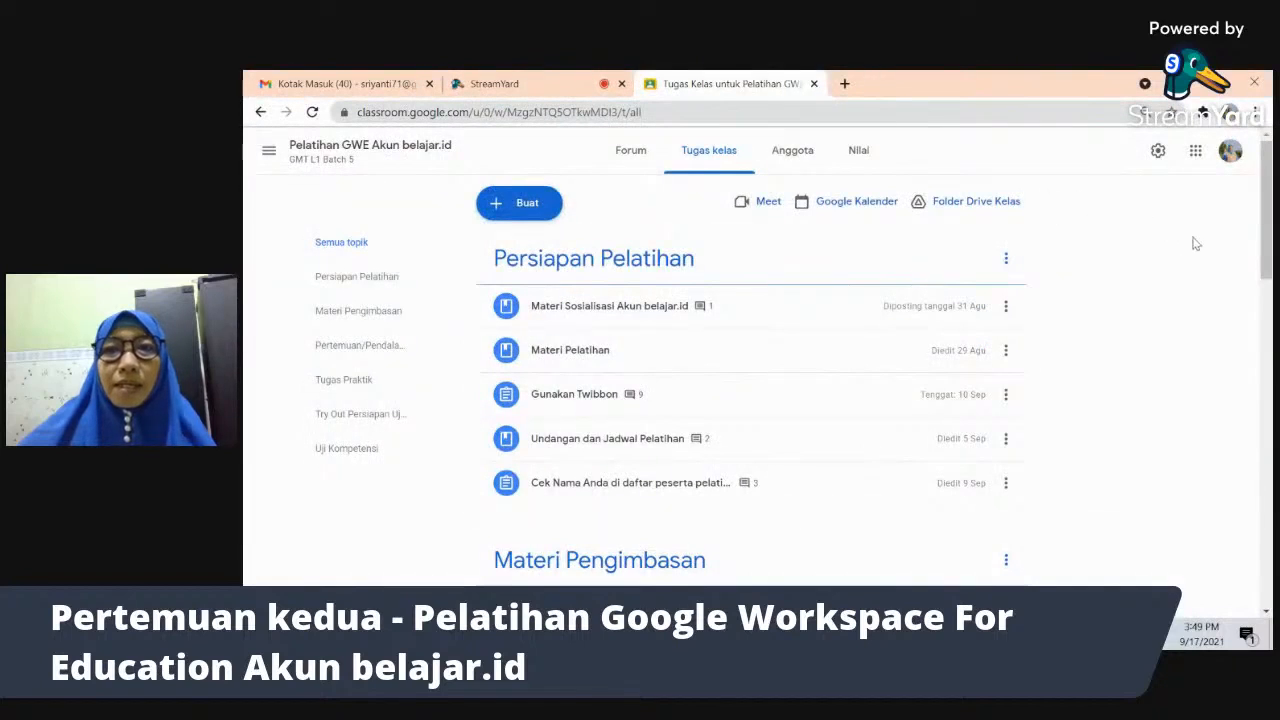
pyautogui.moveTo(1266, 230); pyautogui.dragTo(1254, 196)
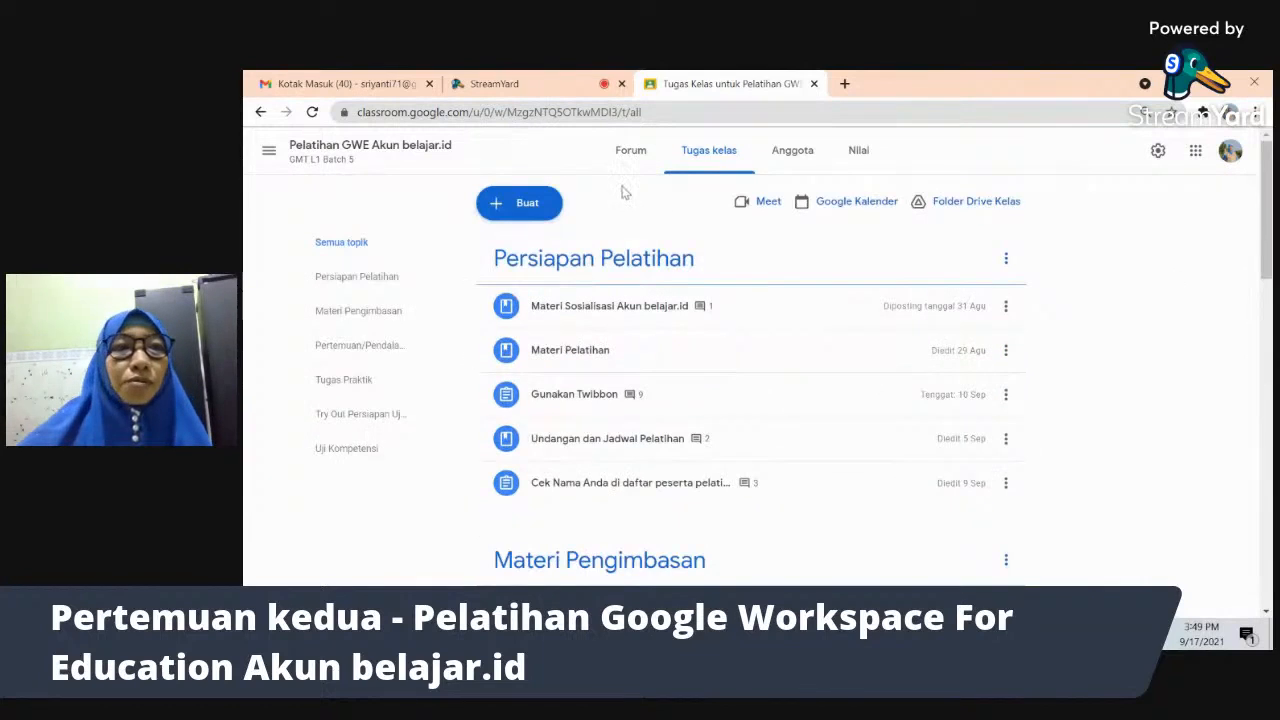
# - Go back through the browser history to the Kelas home page with four class cards
pyautogui.click(260, 112)
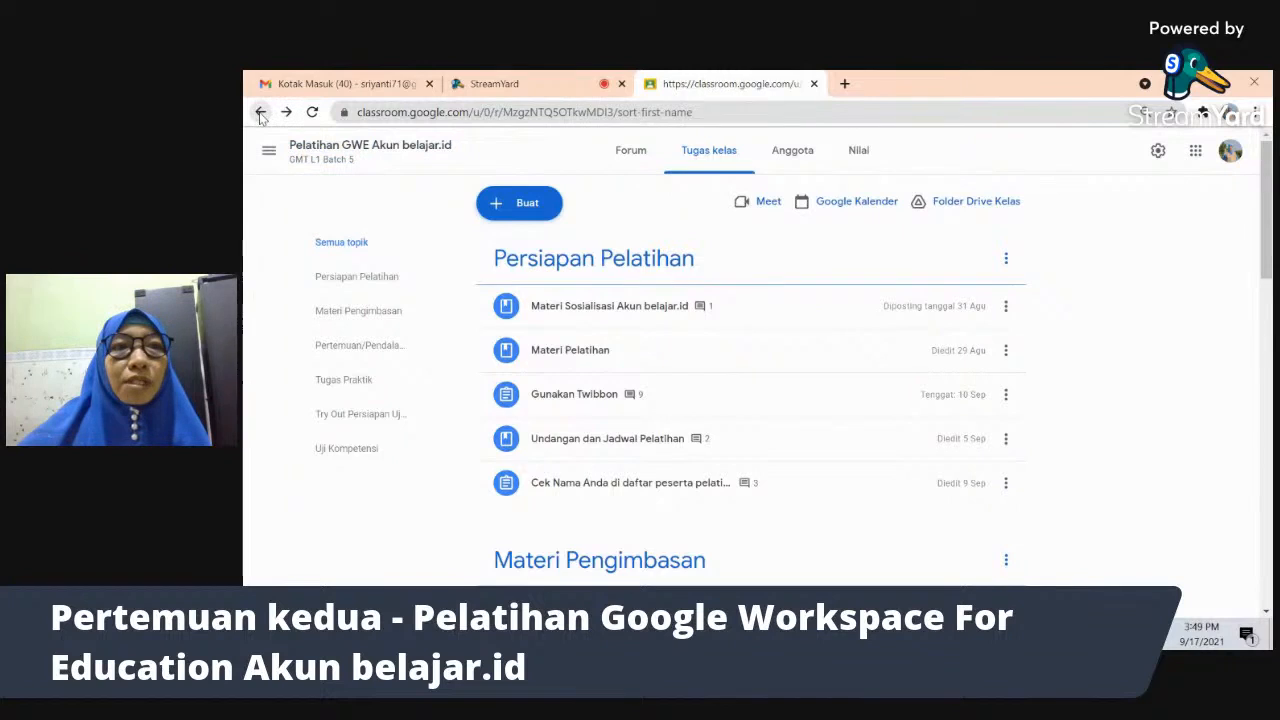
pyautogui.click(260, 112)
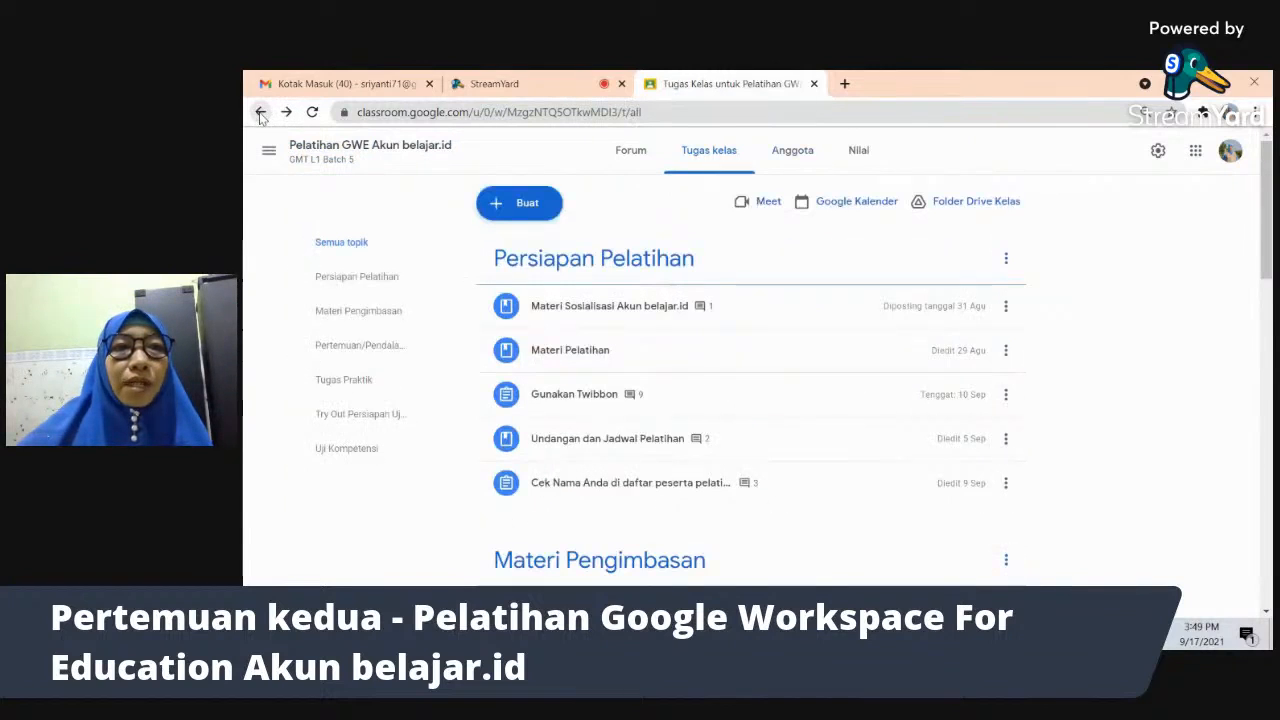
pyautogui.click(299, 153)
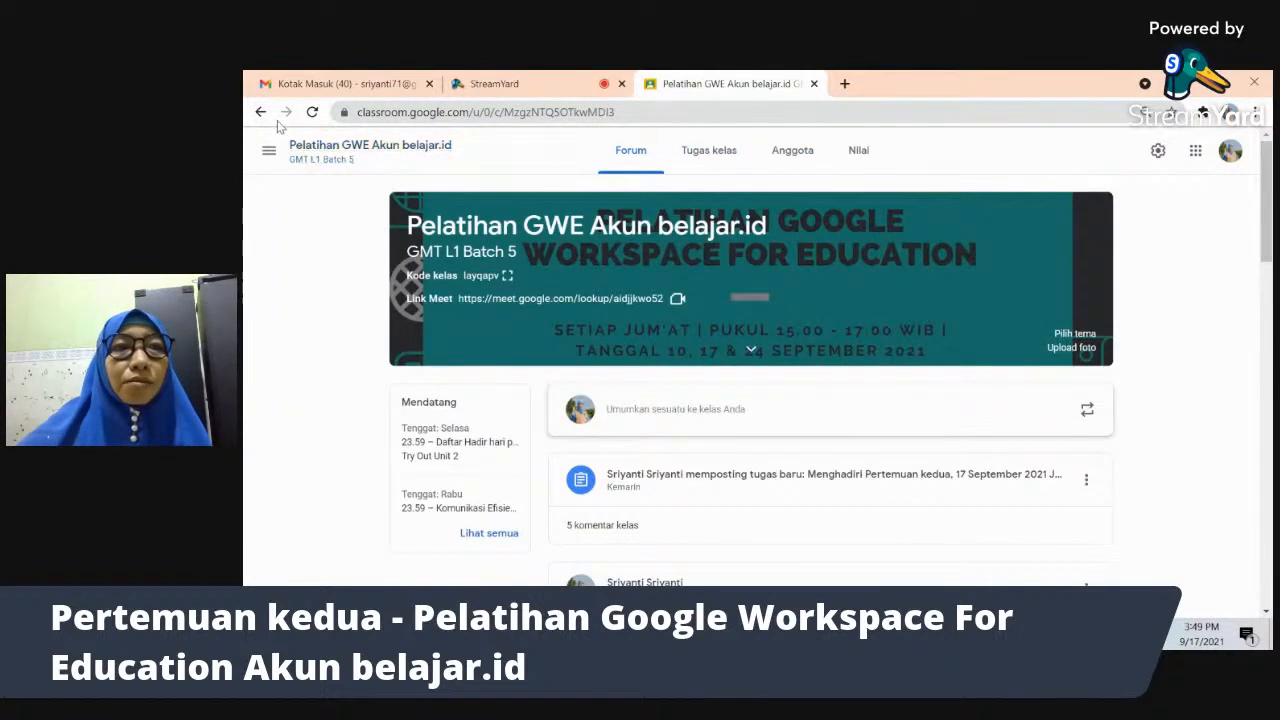
pyautogui.click(260, 113)
pyautogui.click(259, 113)
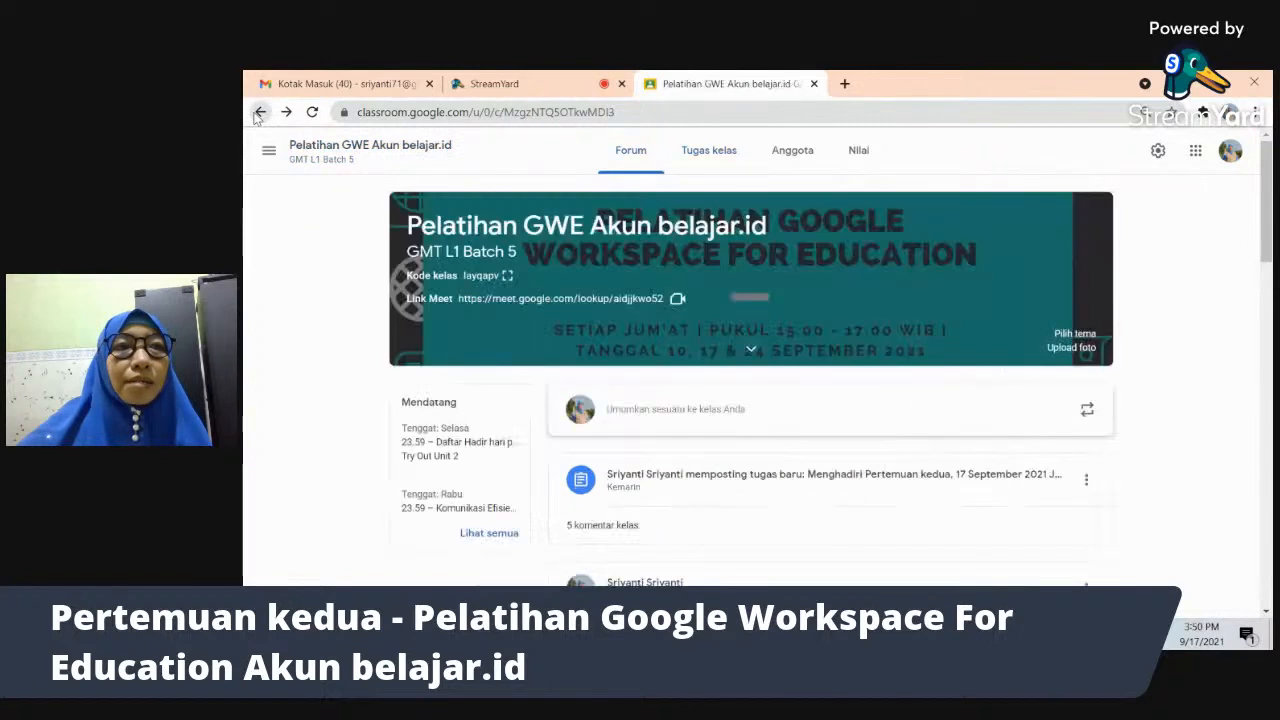
pyautogui.click(259, 113)
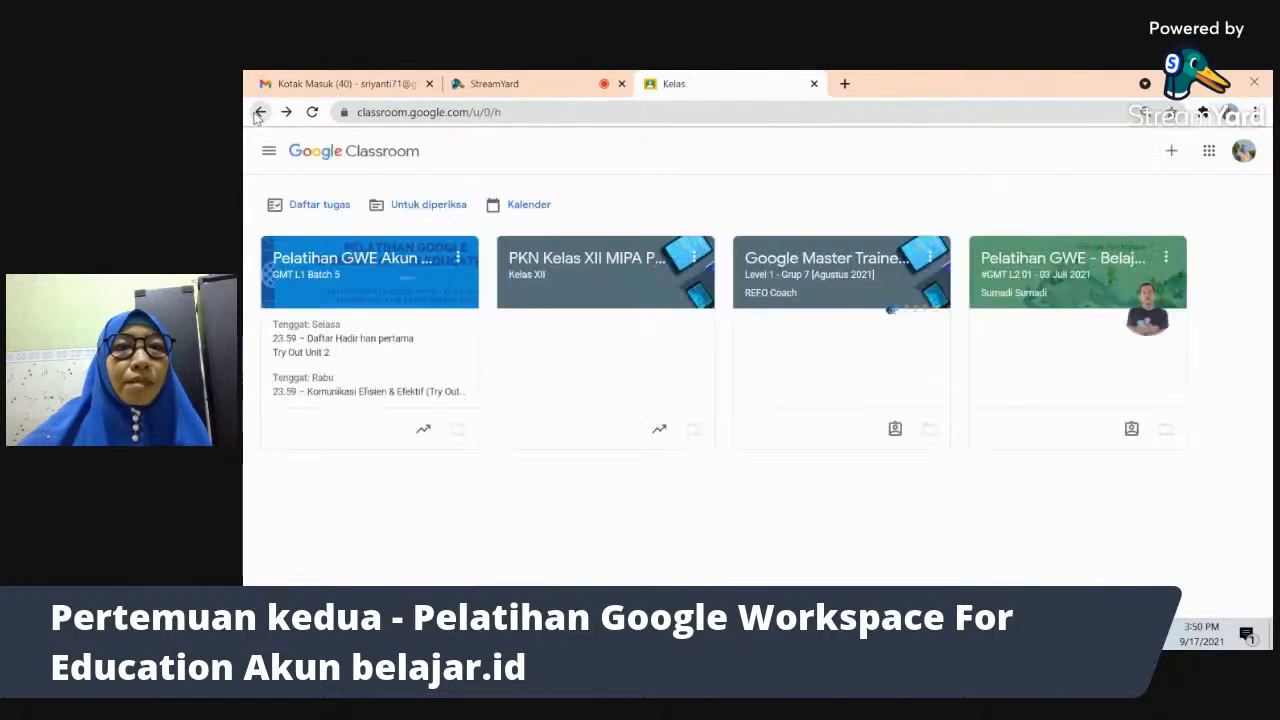
# - Filter Untuk diperiksa to Pelatihan GWE Akun belajar.id and open the Gunakan Twibbon submissions
pyautogui.click(430, 208)
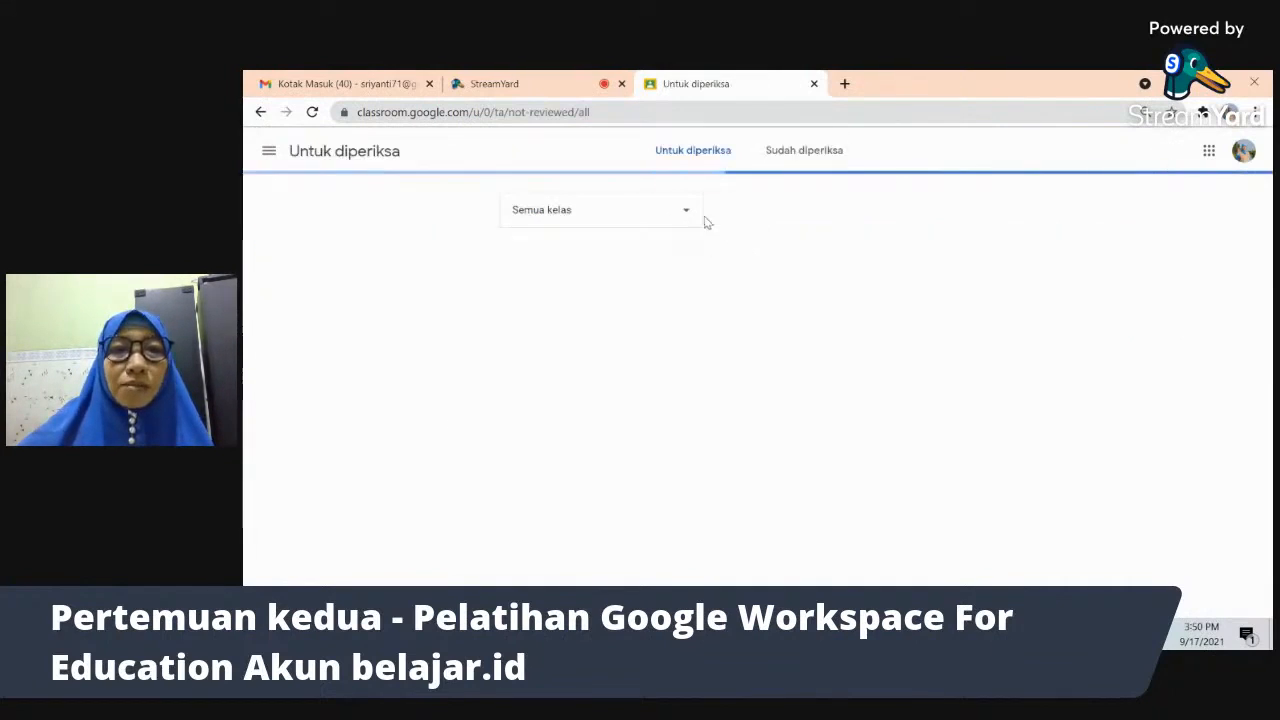
pyautogui.click(687, 216)
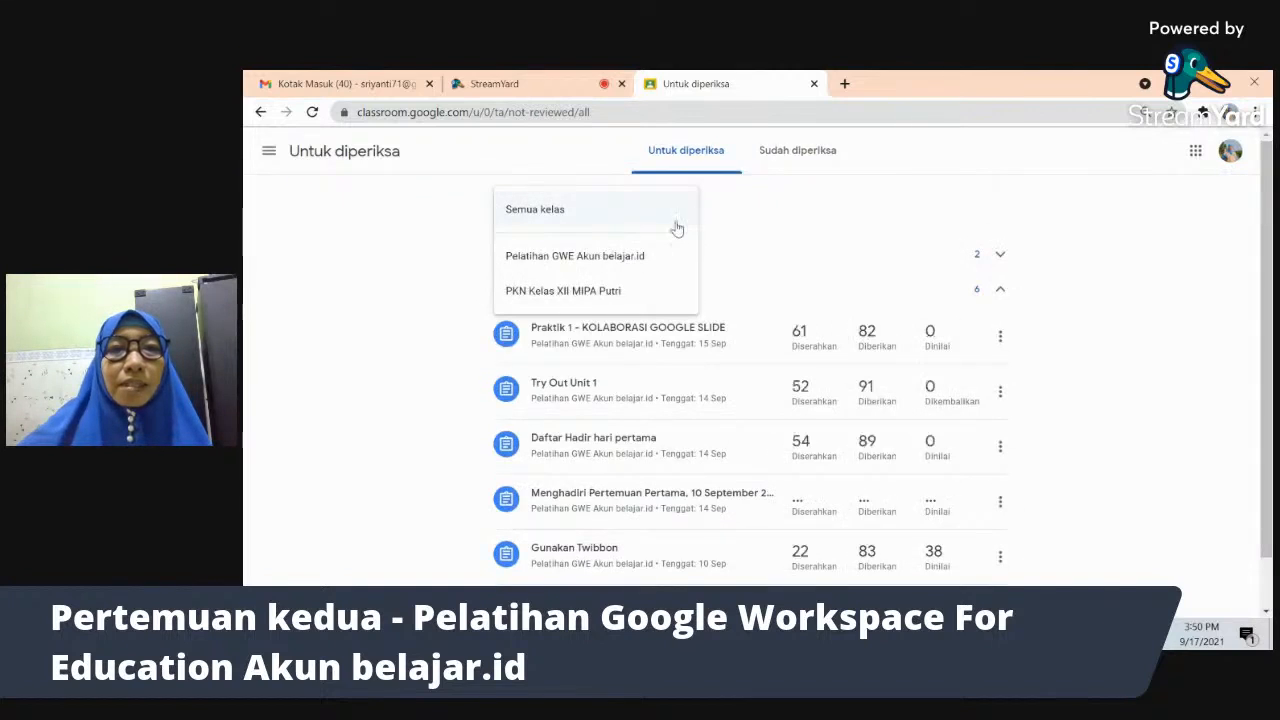
pyautogui.click(647, 255)
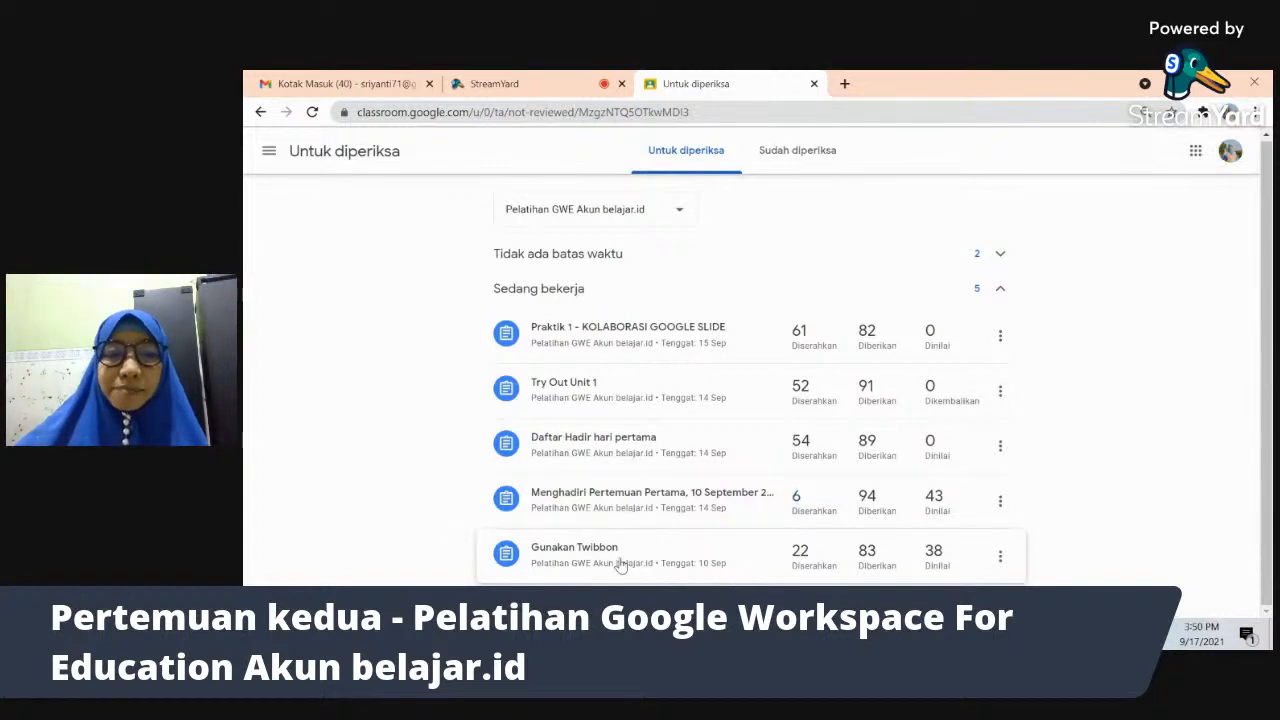
pyautogui.click(620, 565)
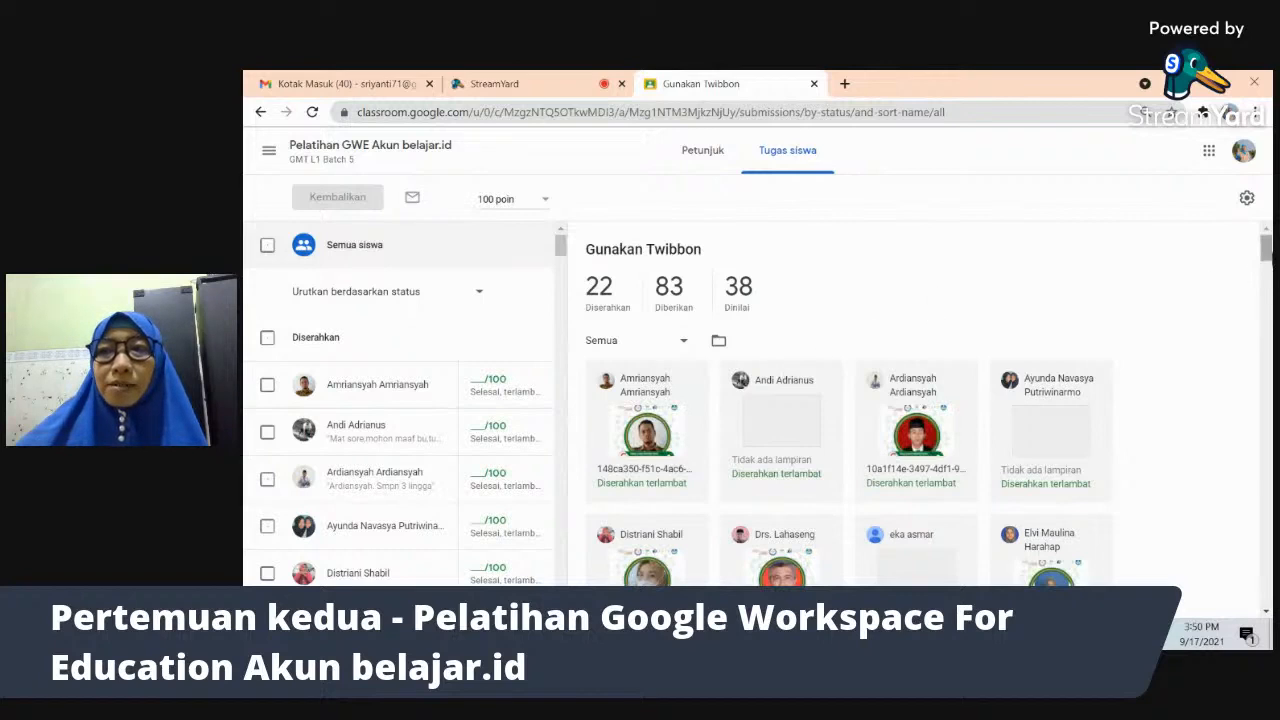
# - Show only the 22 handed-in Twibbon submissions, then switch to the Meet call
pyautogui.moveTo(1266, 252)
pyautogui.mouseDown()
pyautogui.moveTo(1266, 305)
pyautogui.moveTo(1268, 230)
pyautogui.mouseUp()
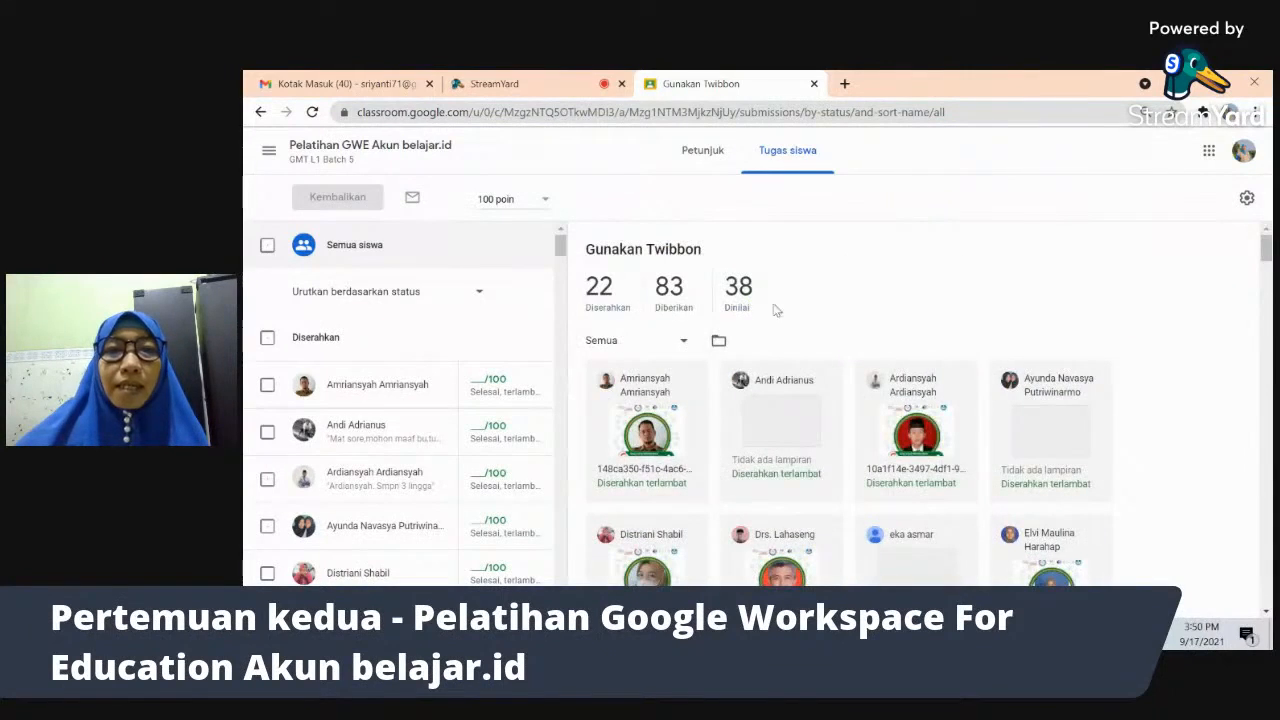
pyautogui.click(603, 300)
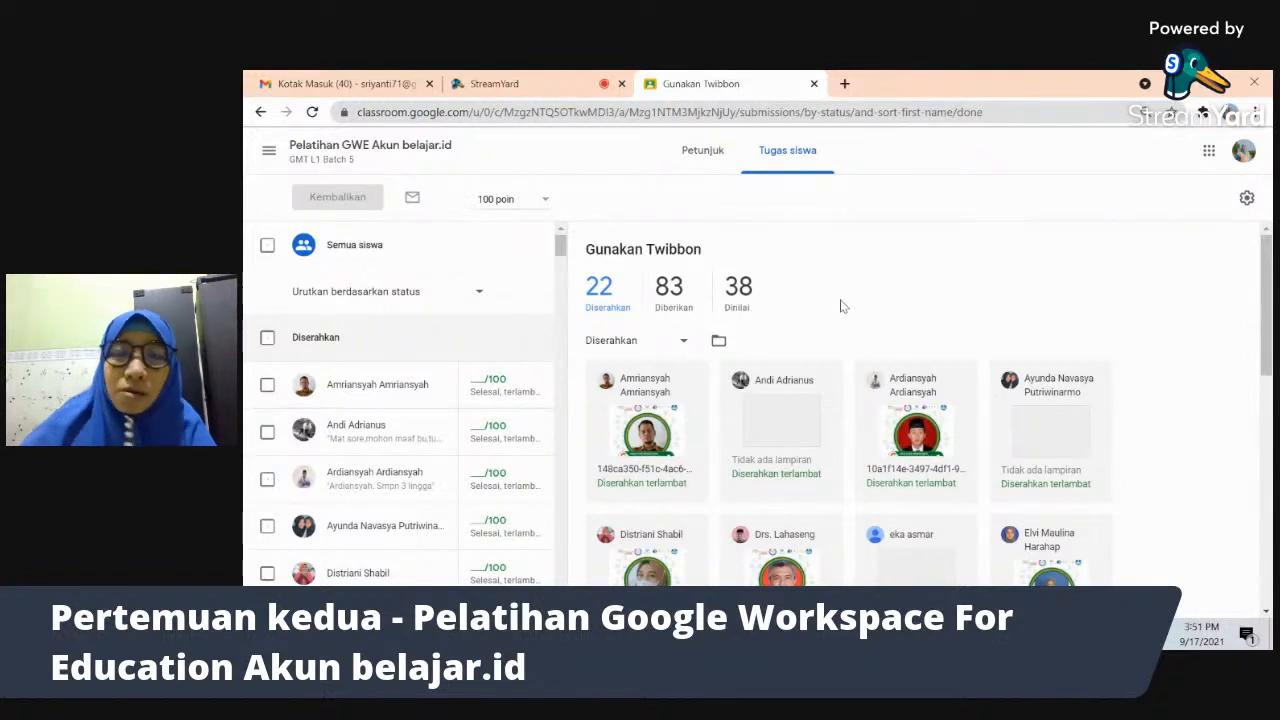
pyautogui.hotkey('alt', 'Tab')
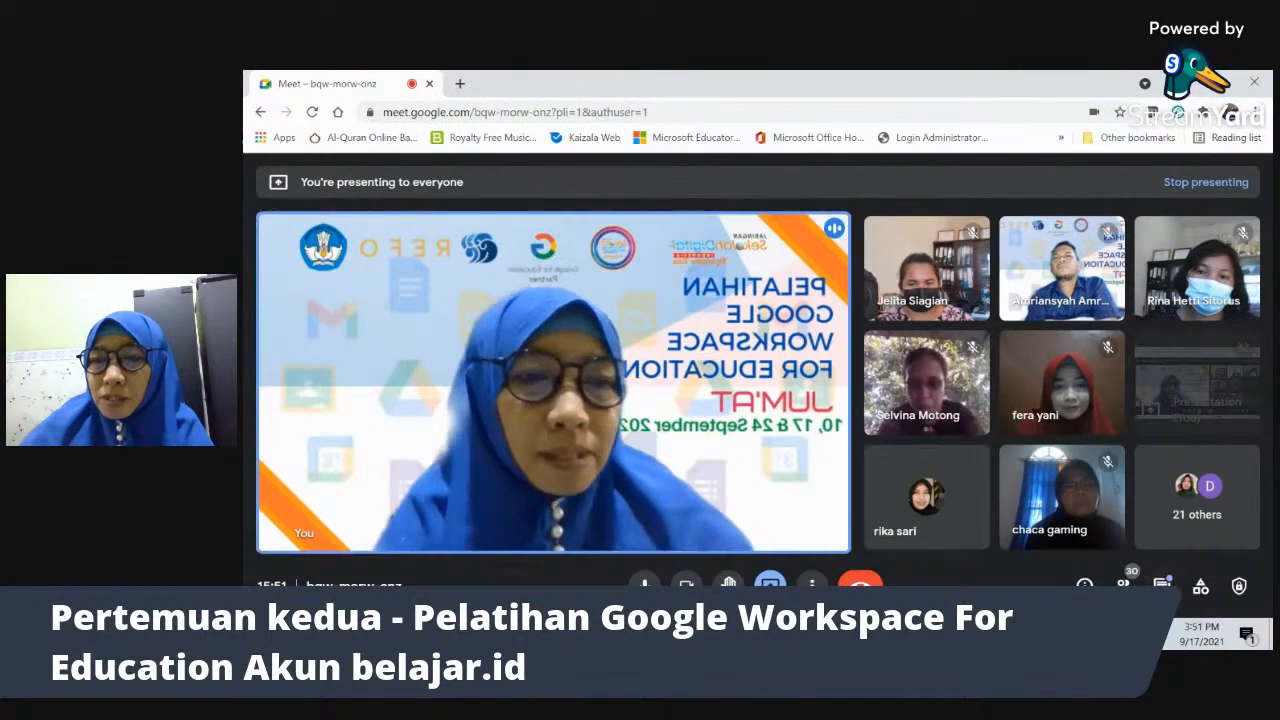
# - Check the Meet in-call chat, then switch back to the Gunakan Twibbon submissions in Classroom
pyautogui.click(1162, 586)
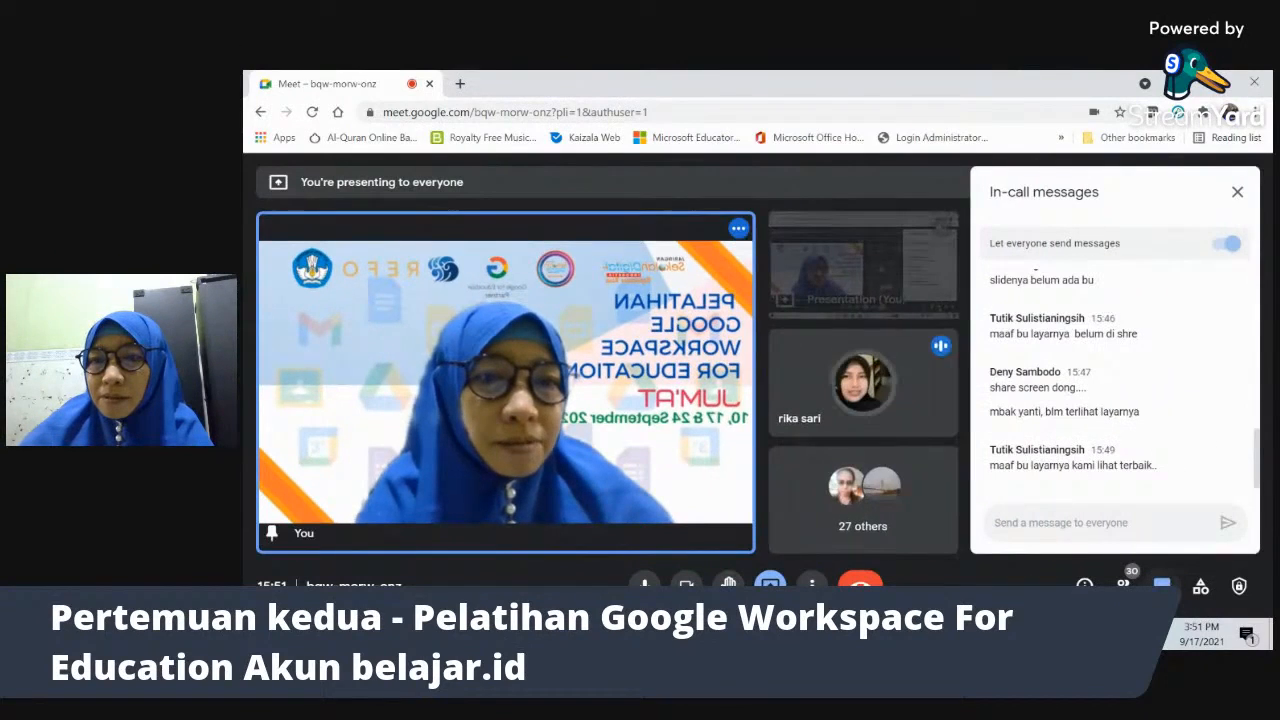
pyautogui.click(1162, 586)
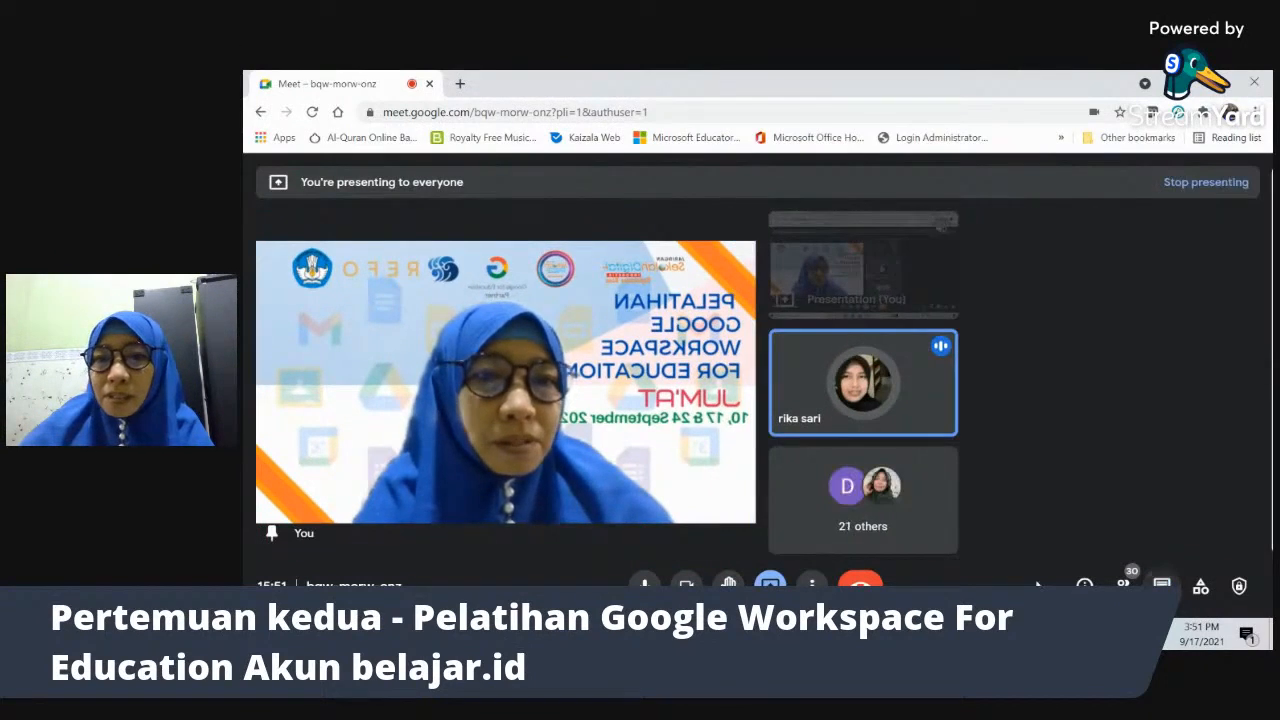
pyautogui.click(680, 634)
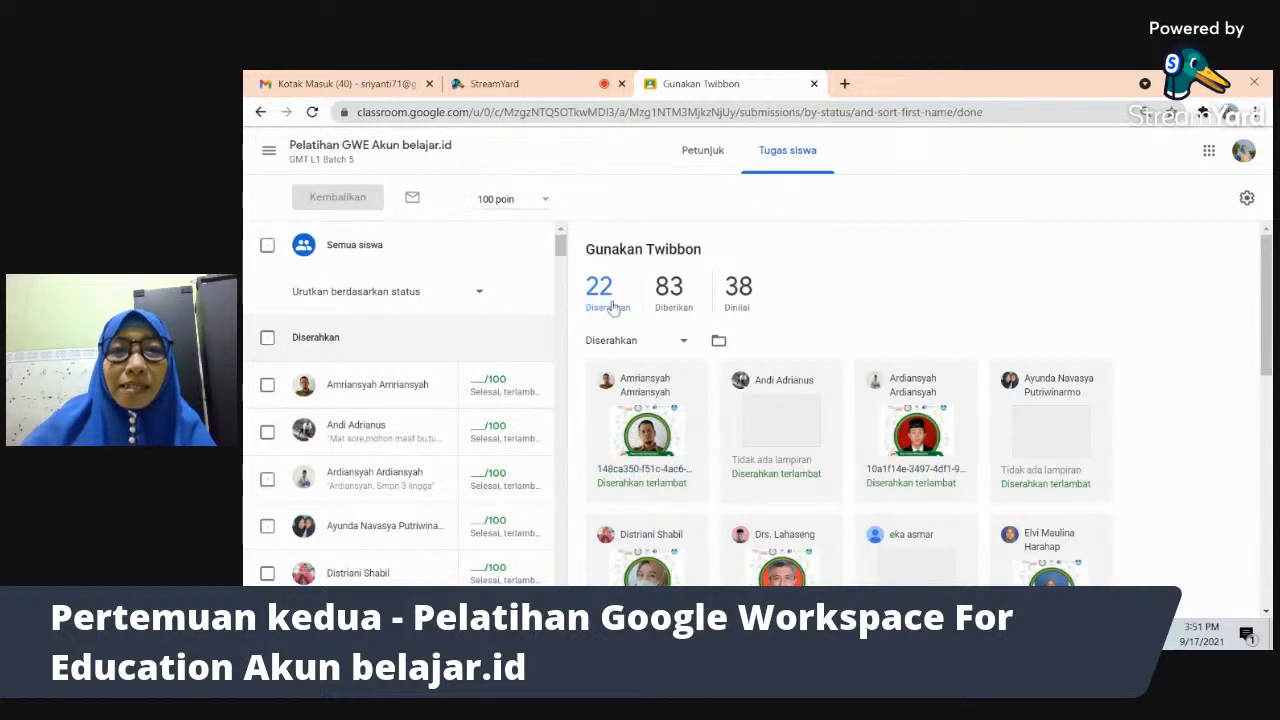
# - Open the first student's handed-in Gunakan Twibbon image in the grading view
pyautogui.click(658, 479)
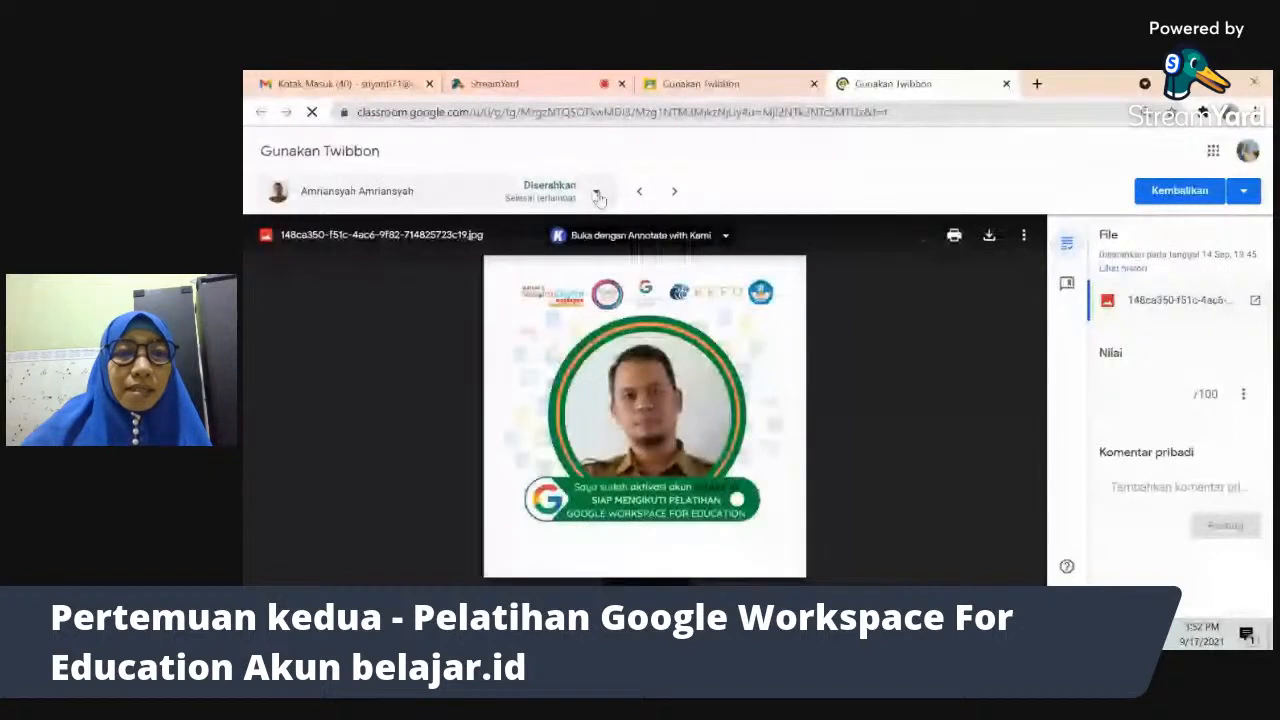
# - Sort the grading view's student list by Status, then start a Komentar pribadi
pyautogui.click(596, 194)
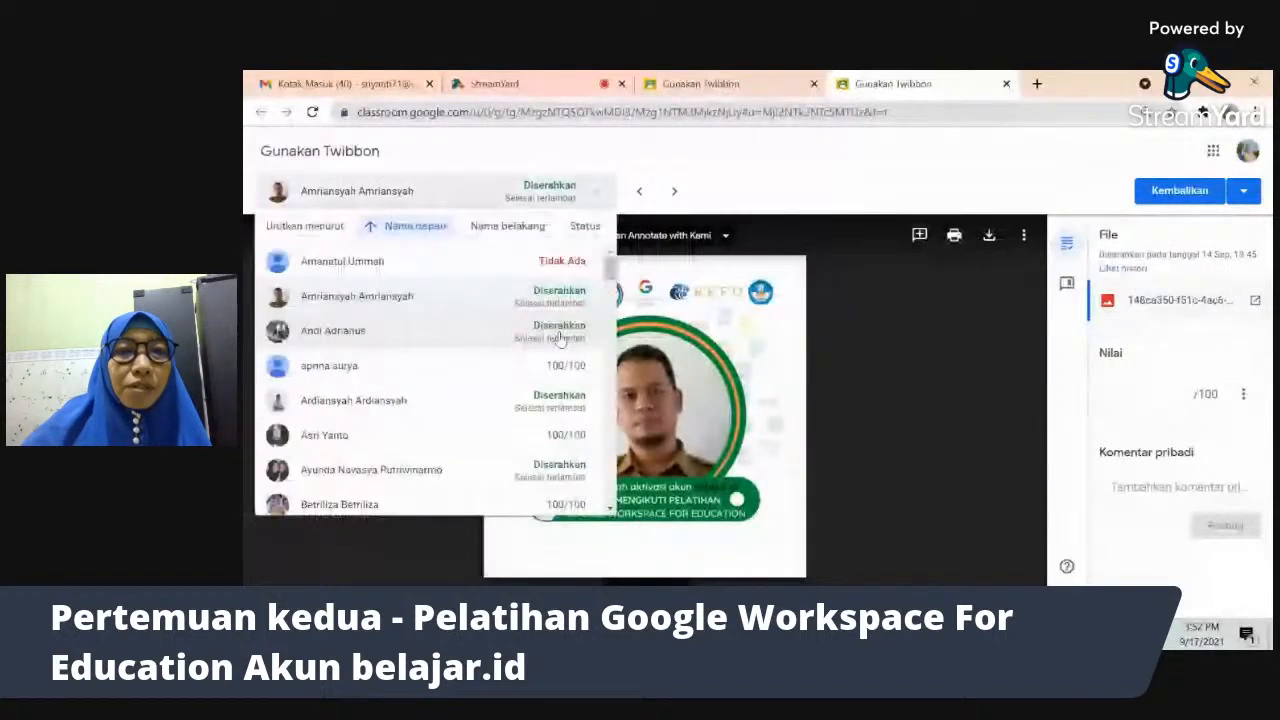
pyautogui.click(585, 226)
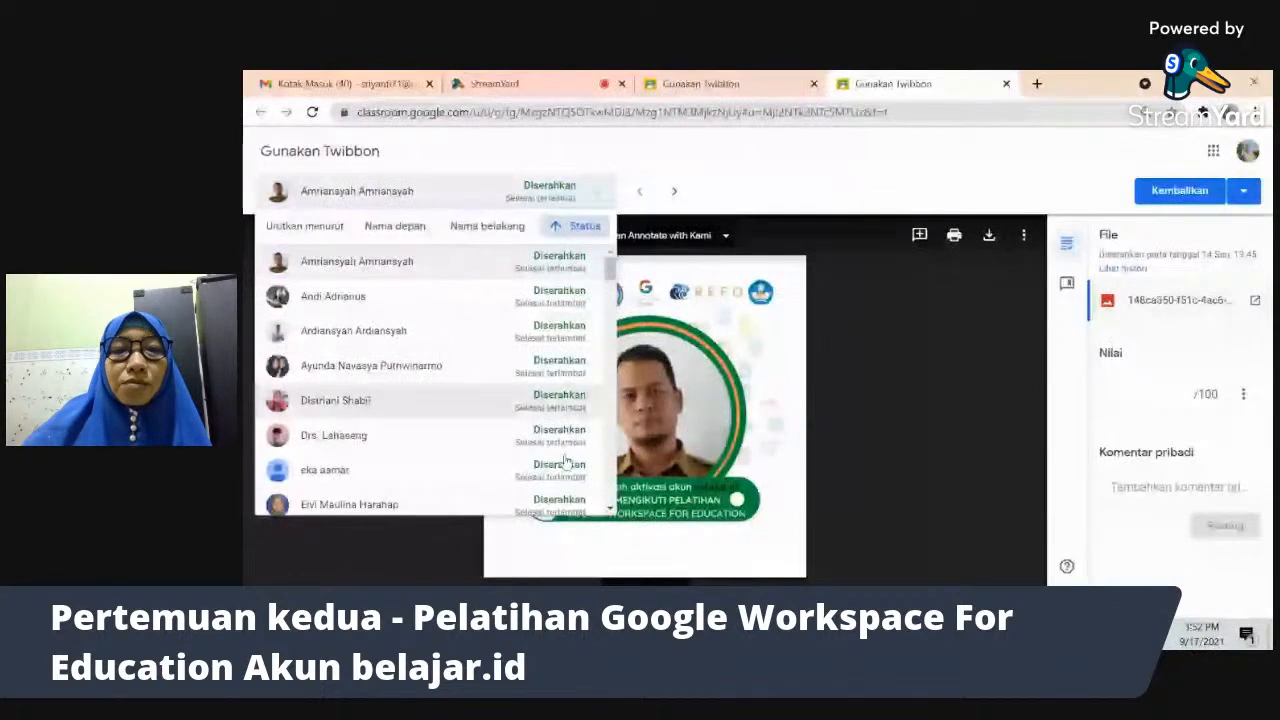
pyautogui.click(838, 443)
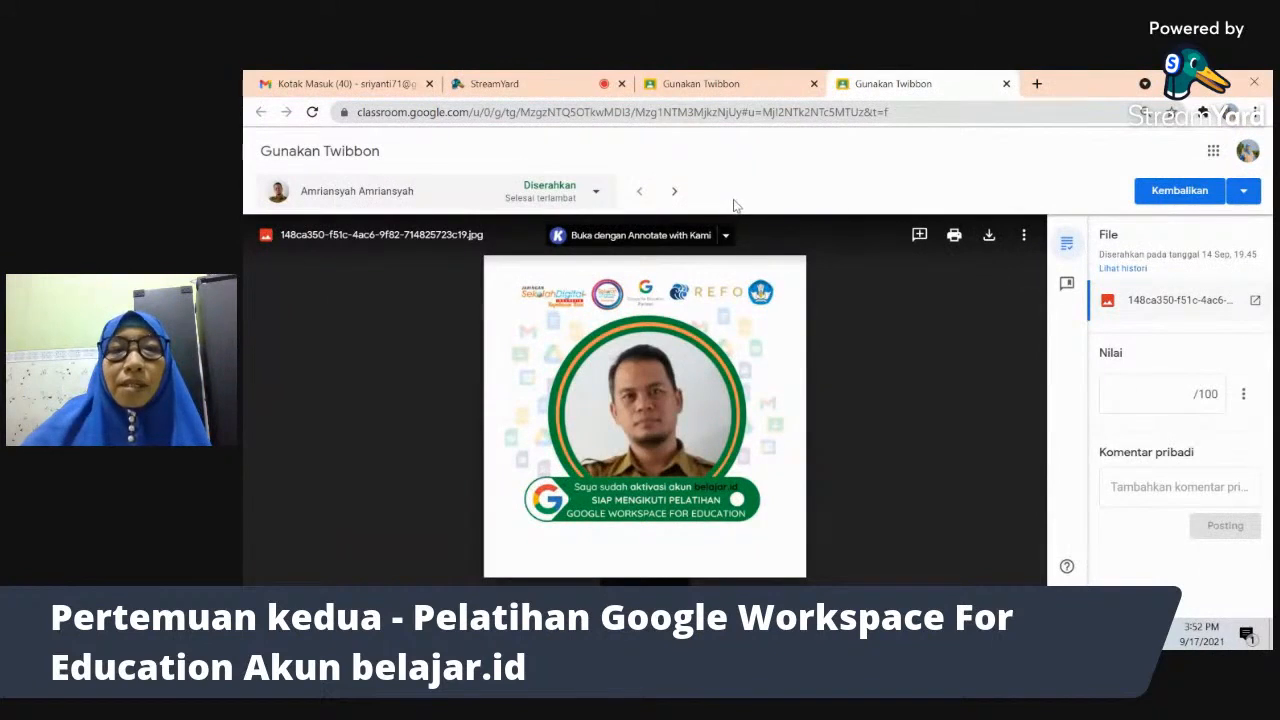
pyautogui.click(1160, 487)
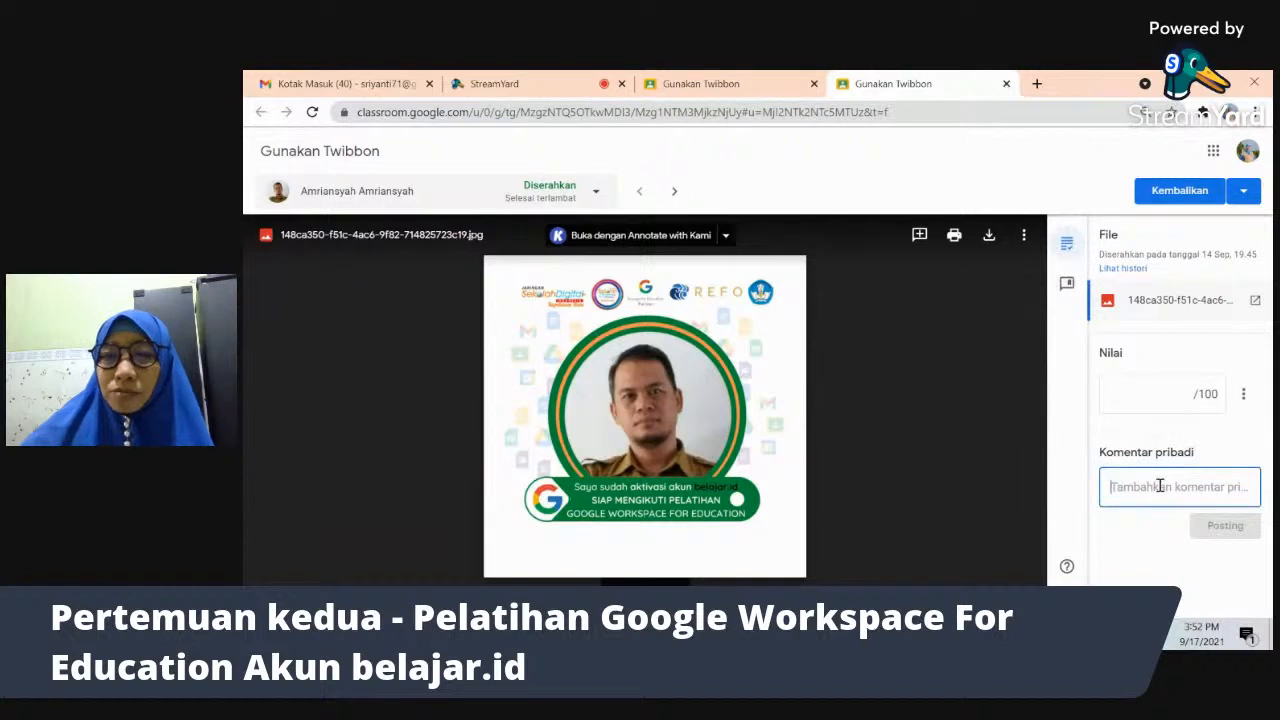
# - Open the Bank komentar panel and browse the saved feedback comments
pyautogui.click(1067, 286)
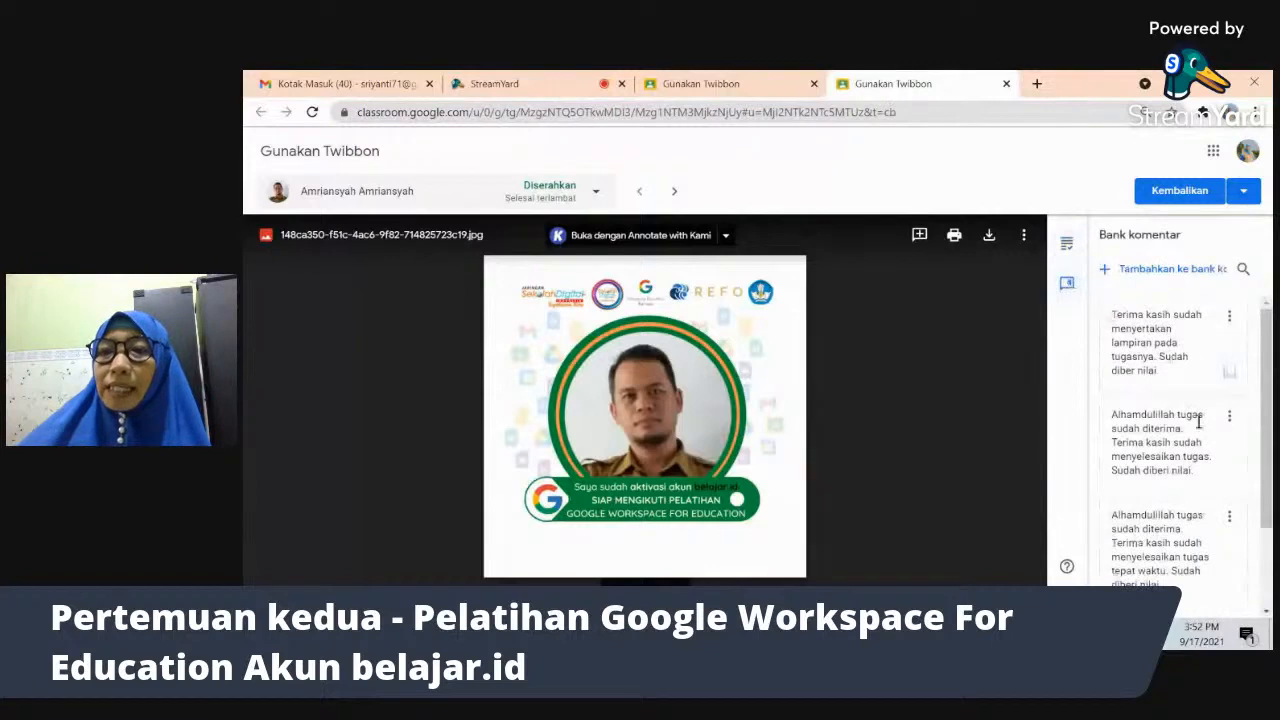
pyautogui.scroll(-2, 1160, 440)
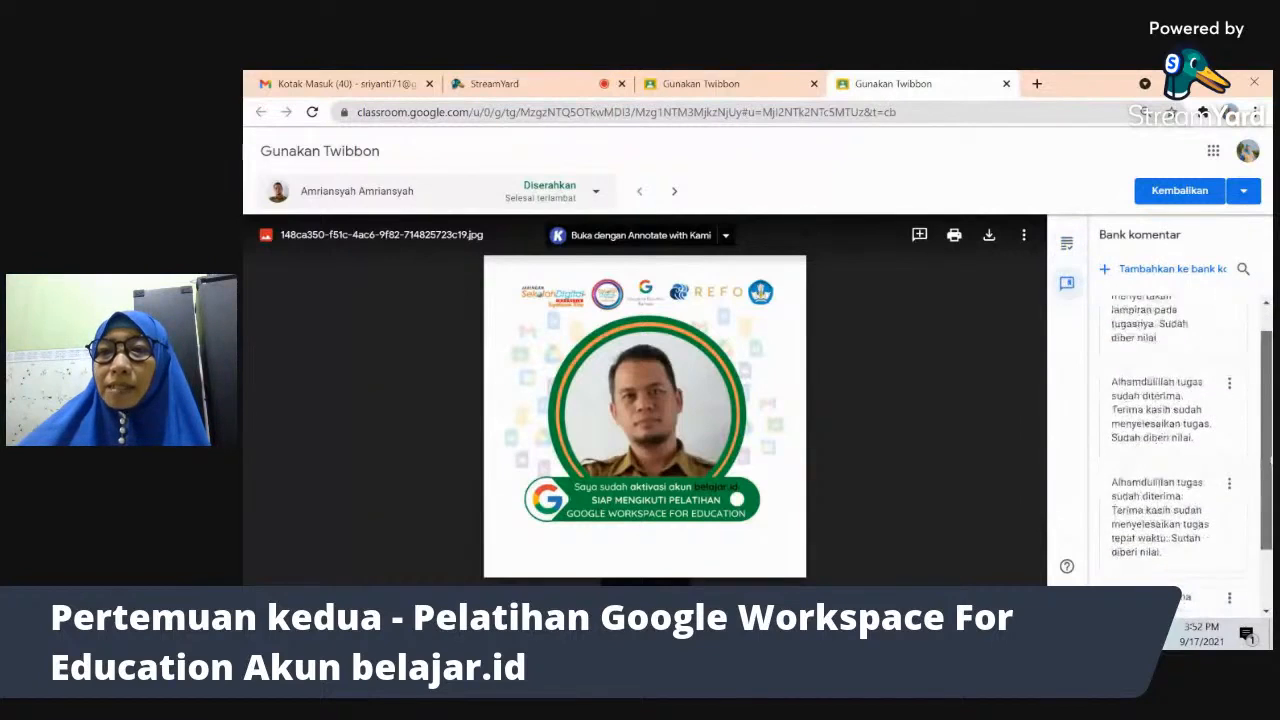
pyautogui.scroll(2, 1127, 447)
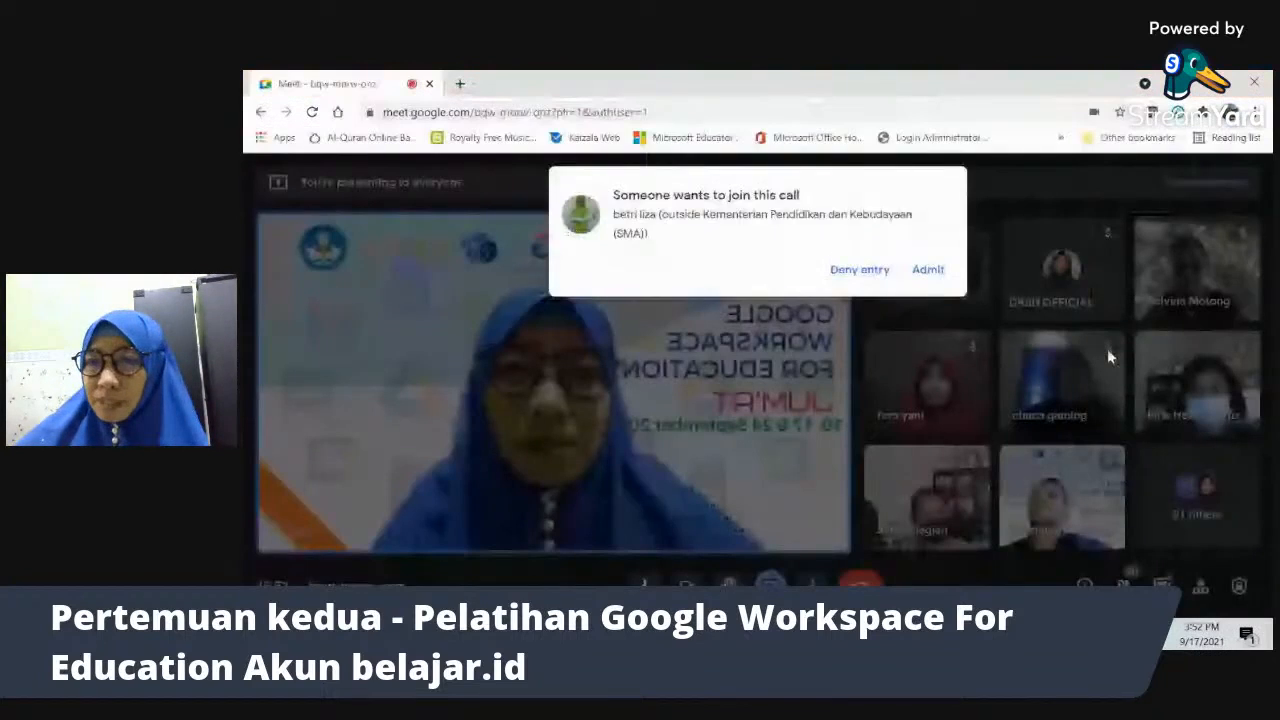
# - Answer the guest's Meet join request and return to the Classroom grading view
pyautogui.click(930, 271)
pyautogui.hotkey('alt', 'Tab')
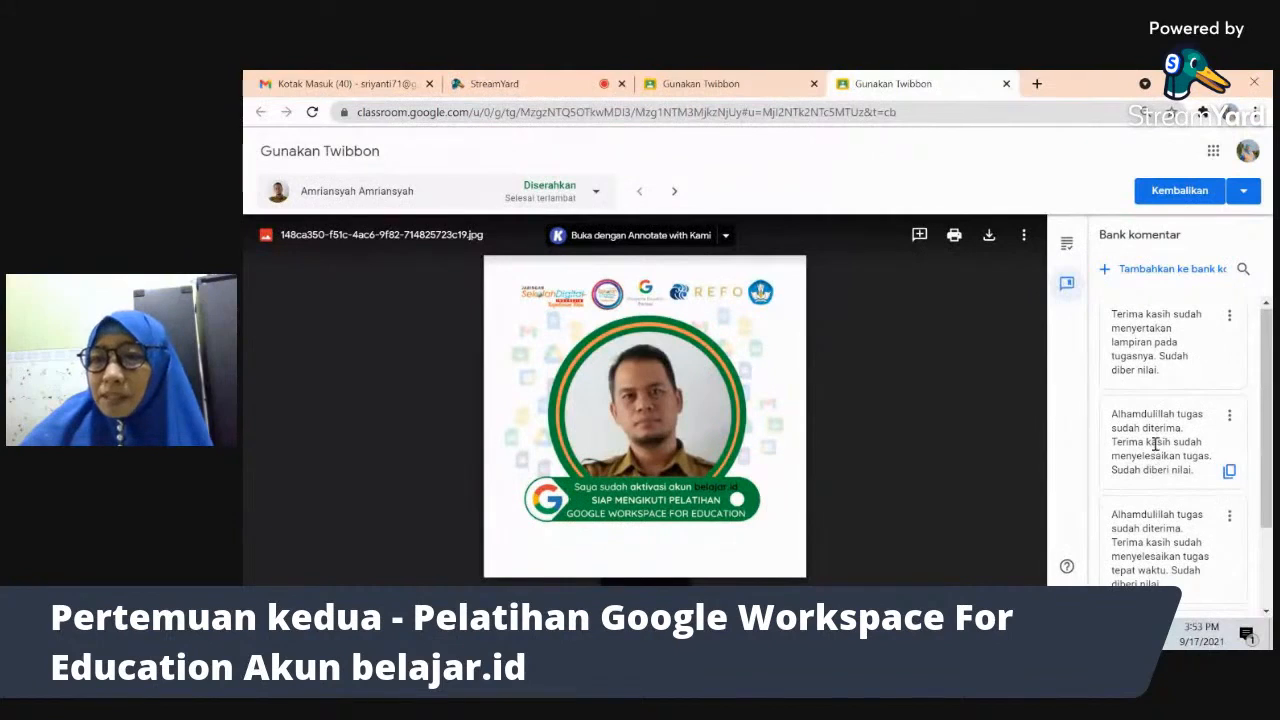
# - Post the 'Alhamdulillah' comment-bank feedback as a private comment to the student
pyautogui.click(1230, 472)
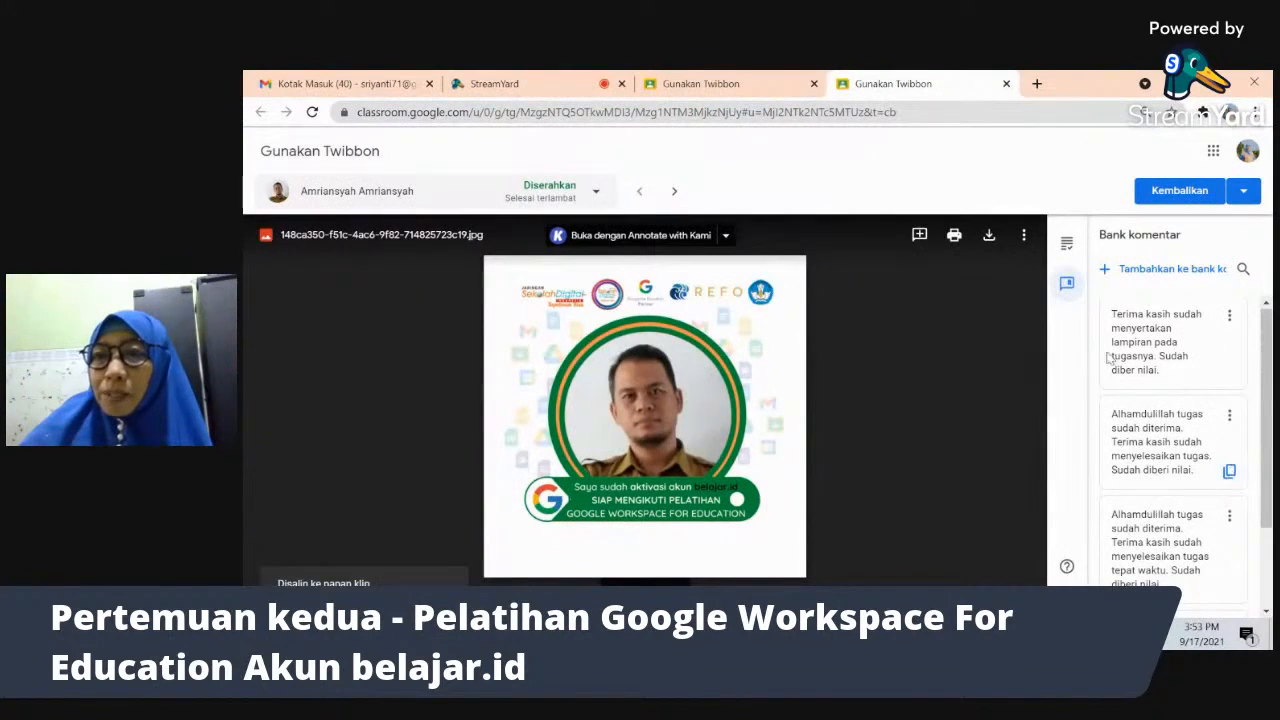
pyautogui.click(1068, 248)
pyautogui.click(1136, 486)
pyautogui.write('Alhamdulillah tugas sudah diterima. Terima kasih sudah menyelesaikan tugas. Sudah diberi nilai.')
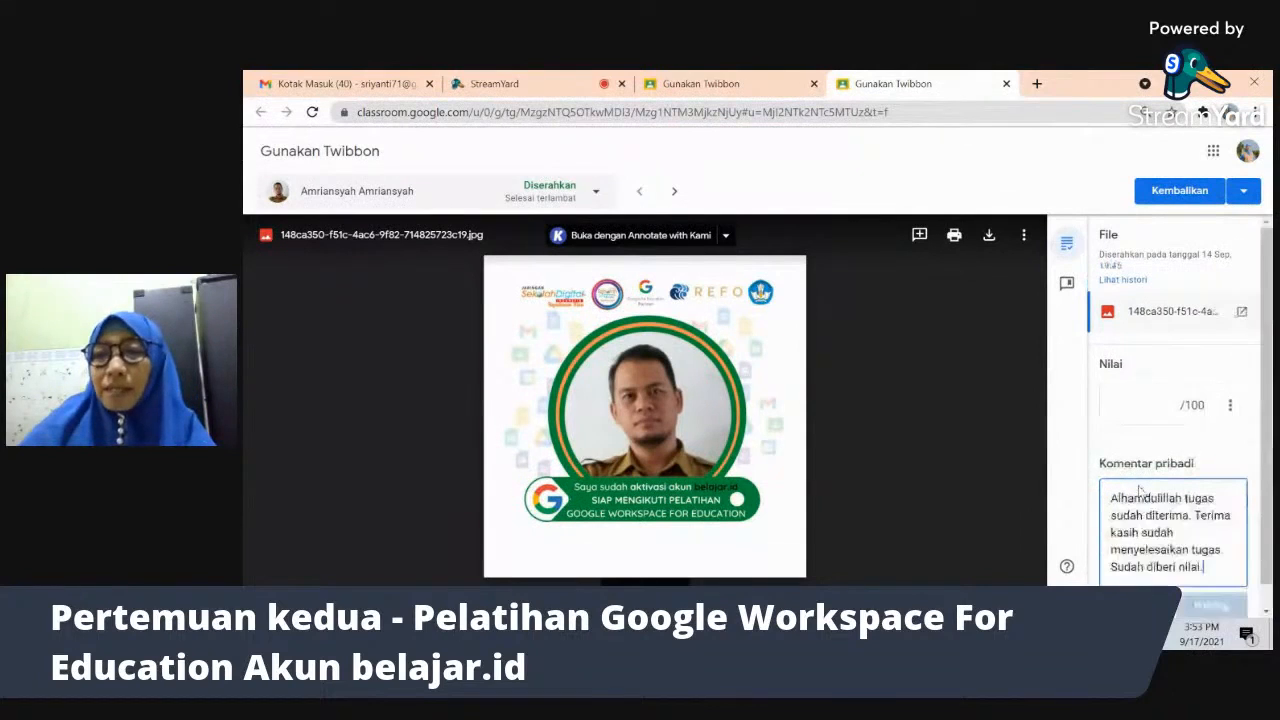
pyautogui.click(1214, 608)
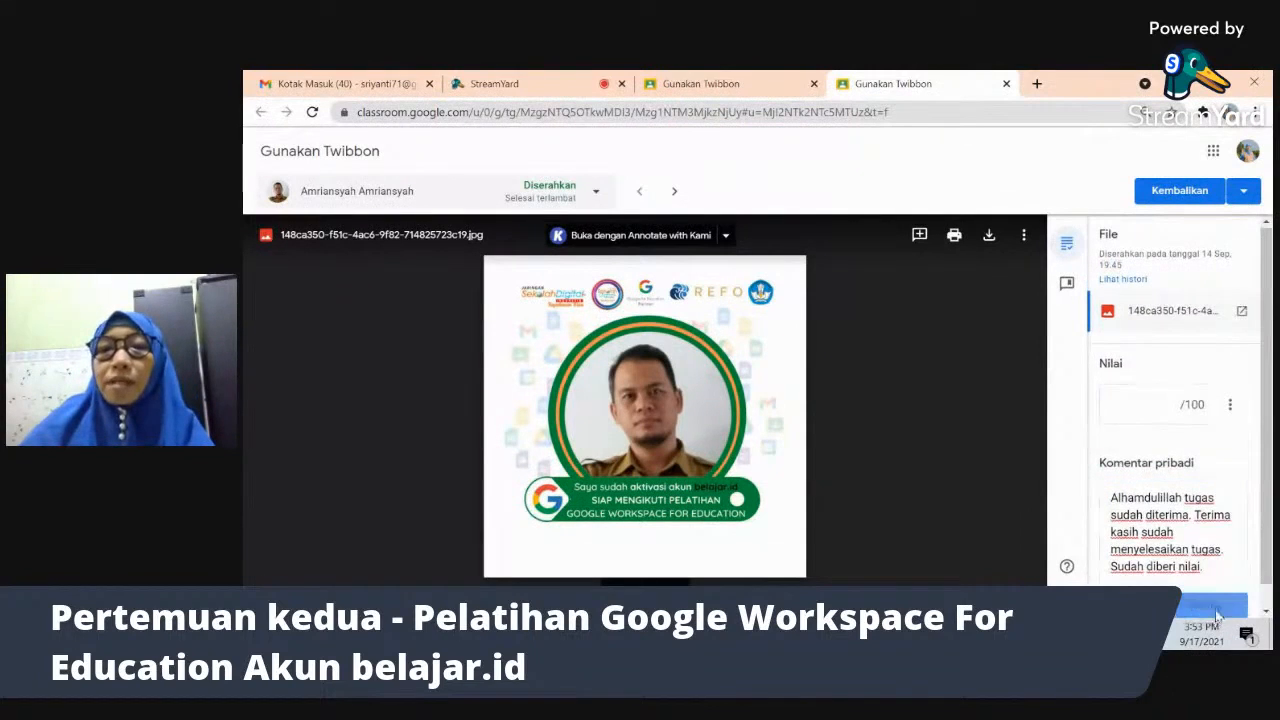
# - Enter a draft grade of 85/100 for the submission
pyautogui.hotkey('alt', 'Tab')
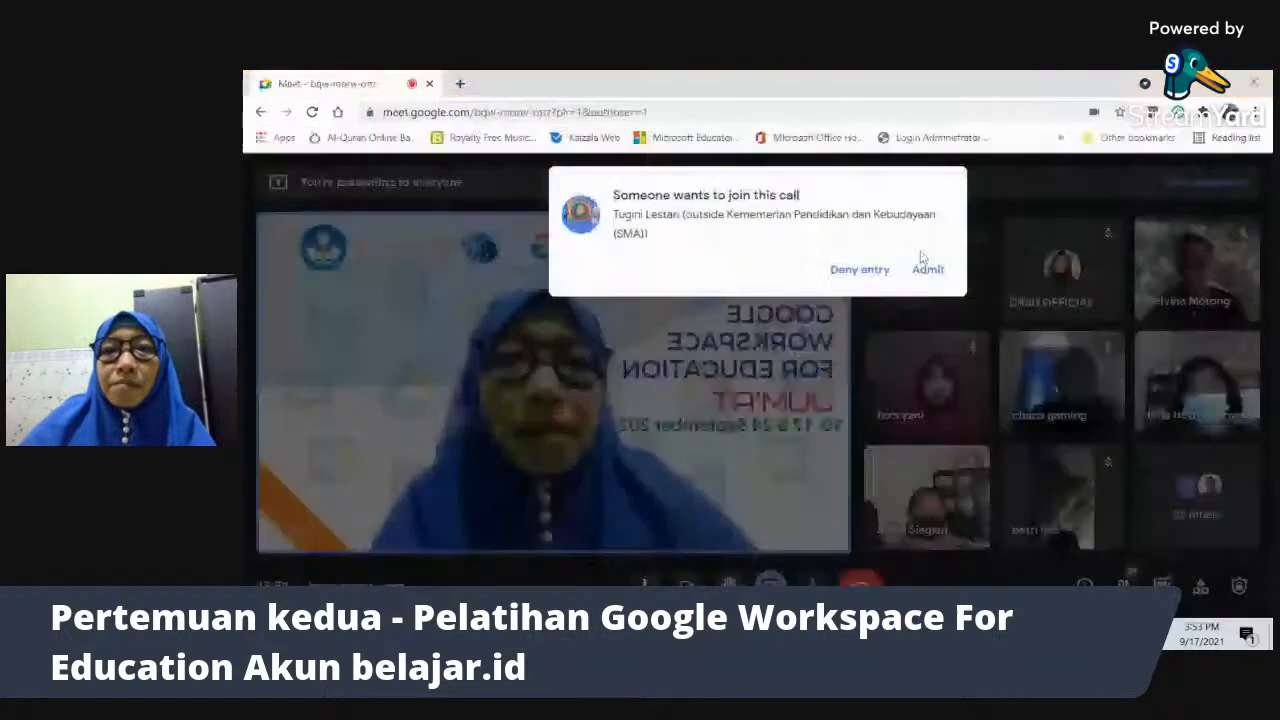
pyautogui.hotkey('alt', 'Tab')
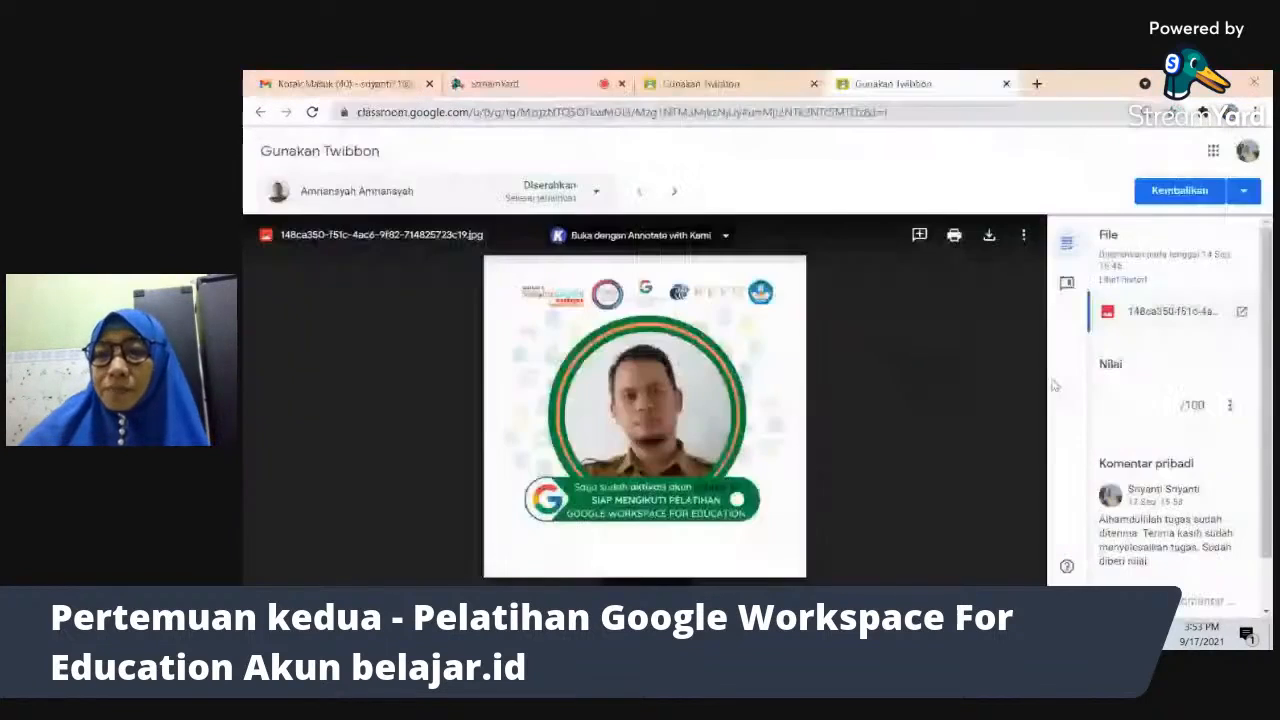
pyautogui.click(1154, 404)
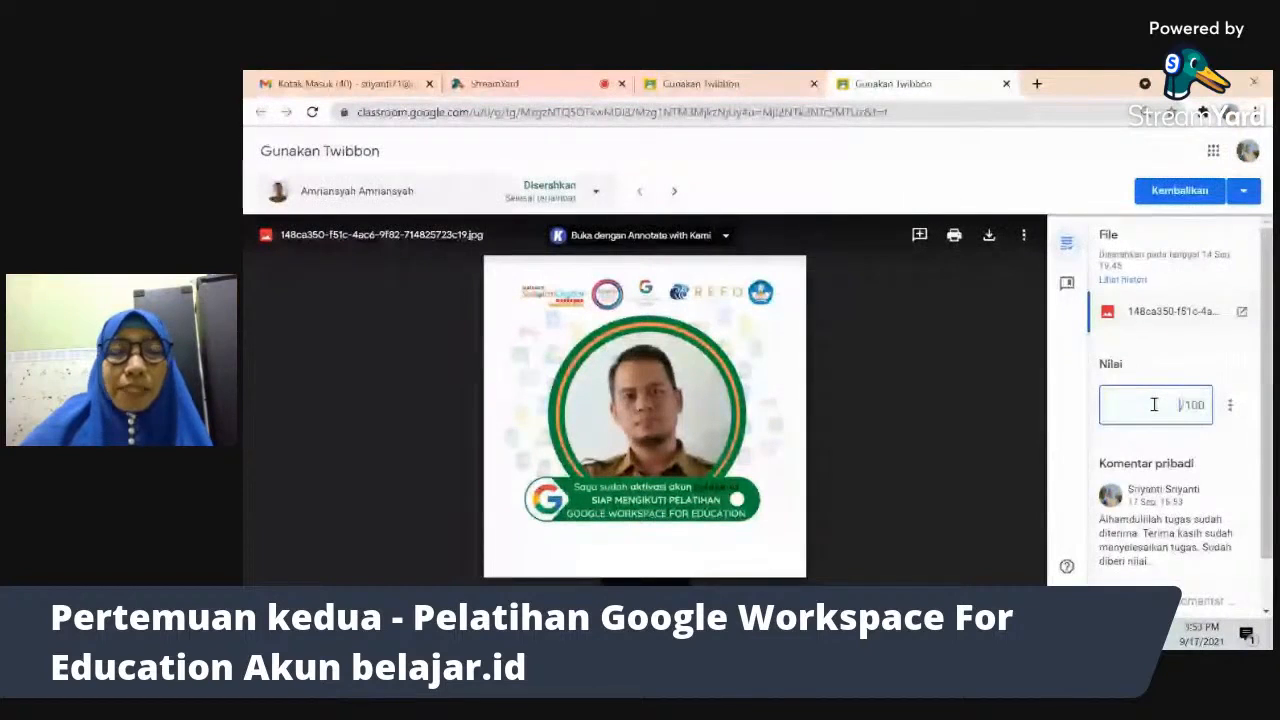
pyautogui.write('85')
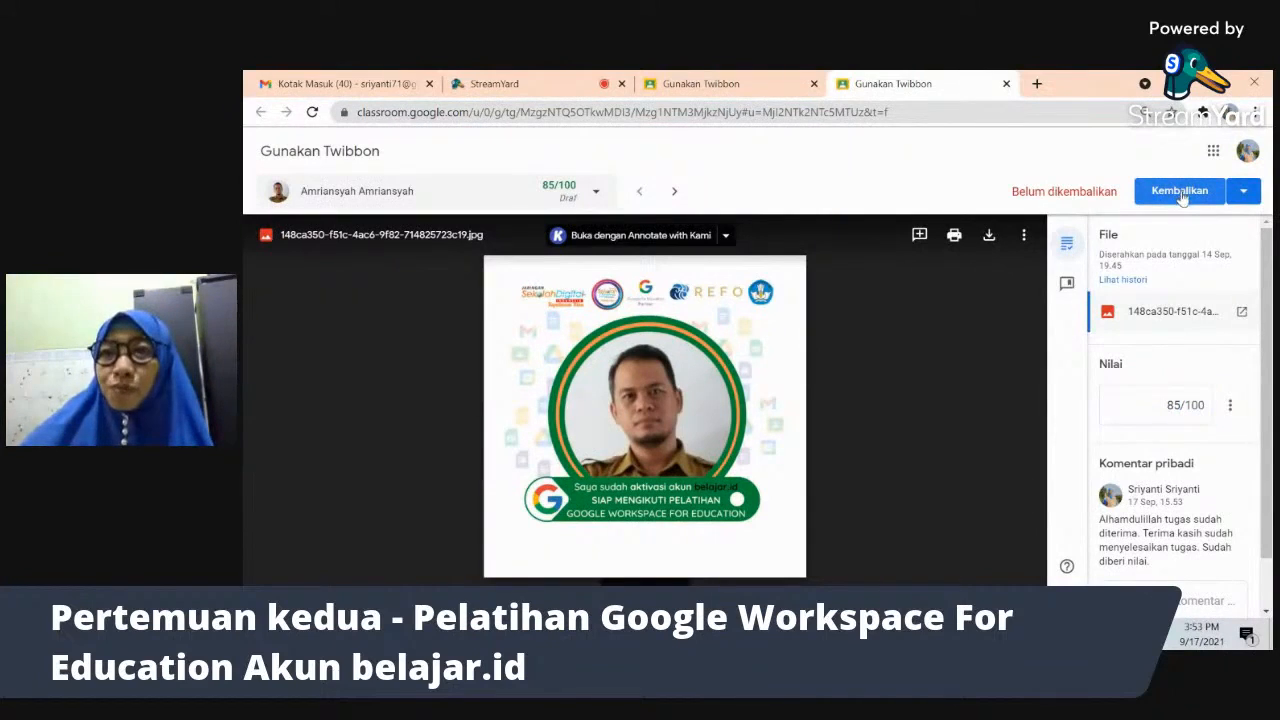
pyautogui.click(1244, 193)
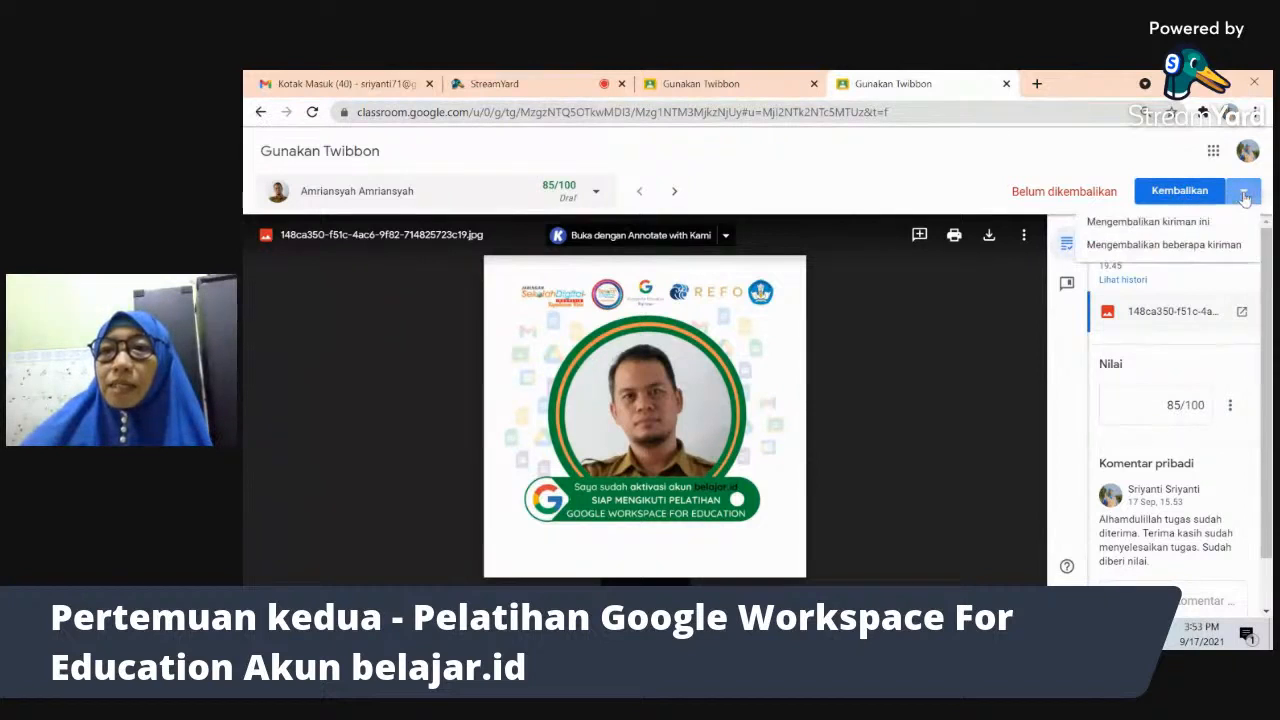
pyautogui.click(1092, 168)
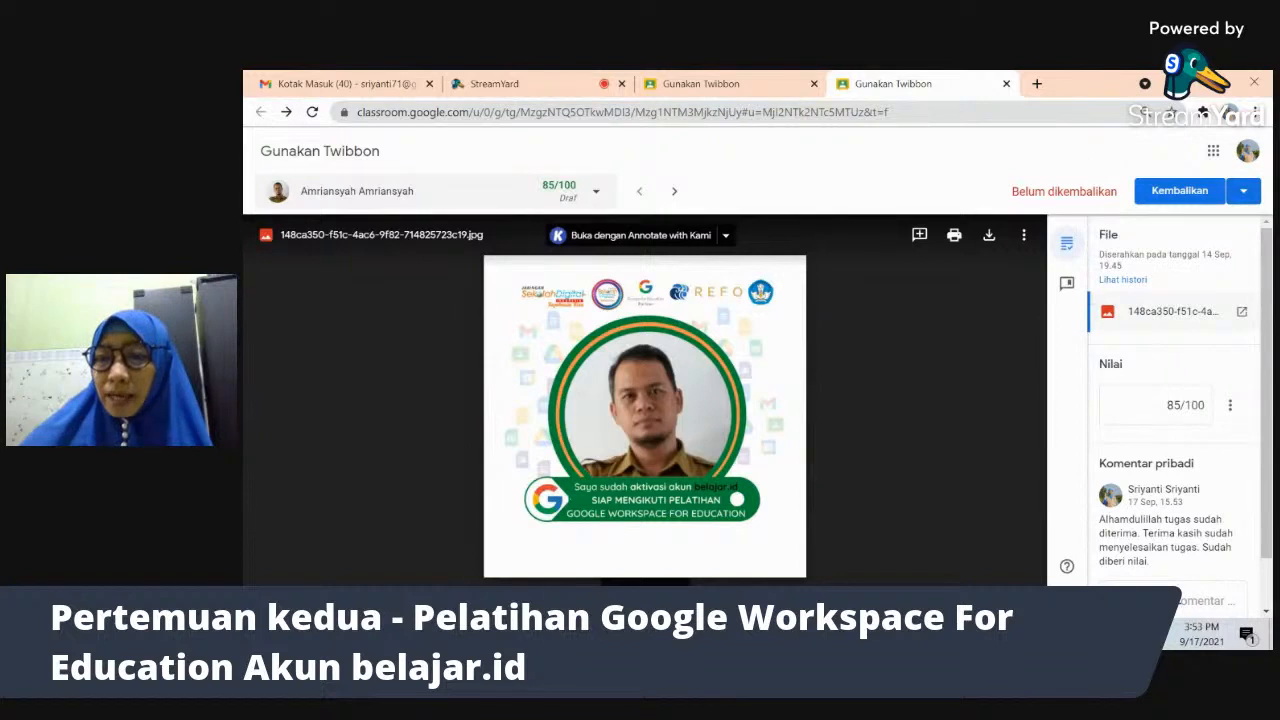
pyautogui.scroll(-1, 1244, 583)
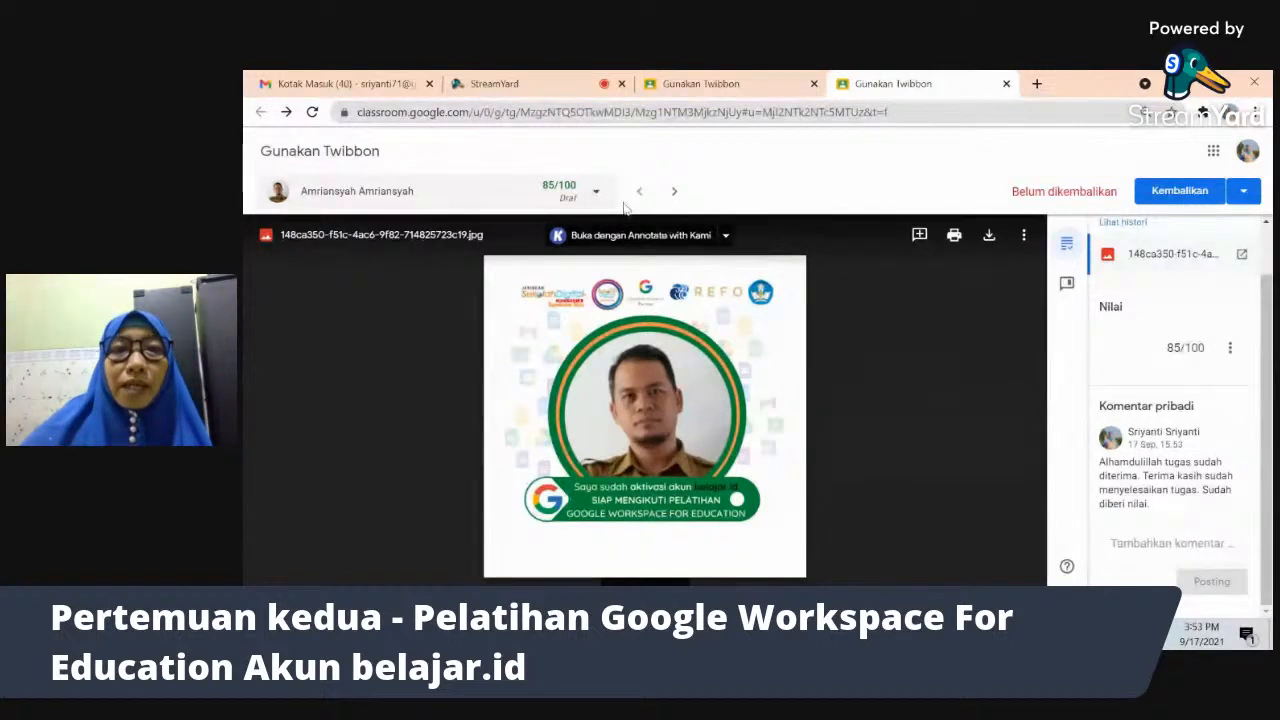
pyautogui.click(588, 195)
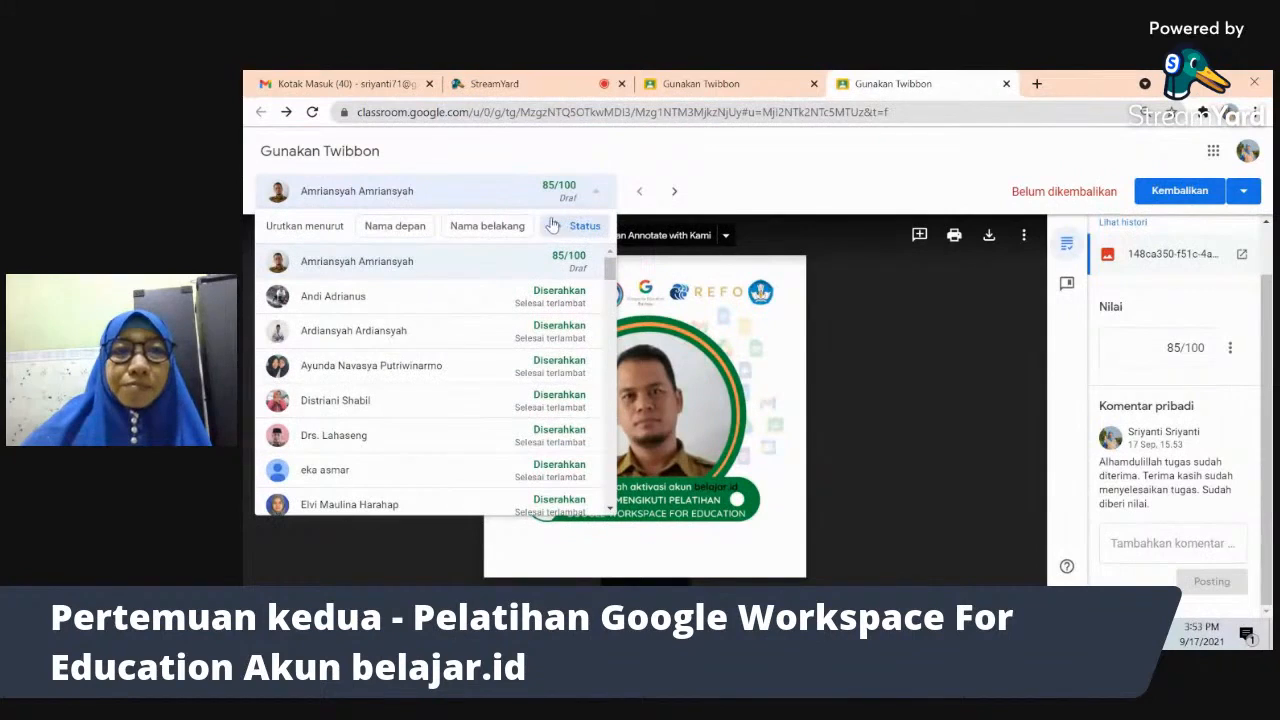
pyautogui.click(564, 227)
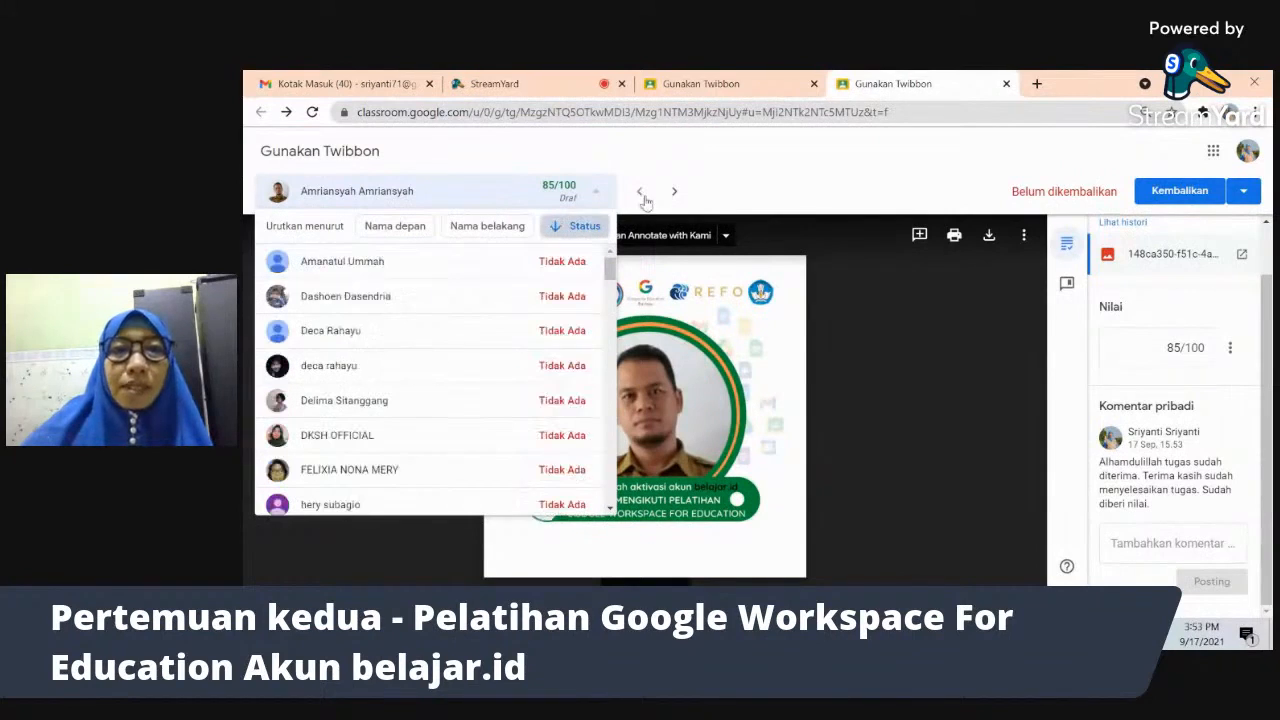
pyautogui.click(586, 227)
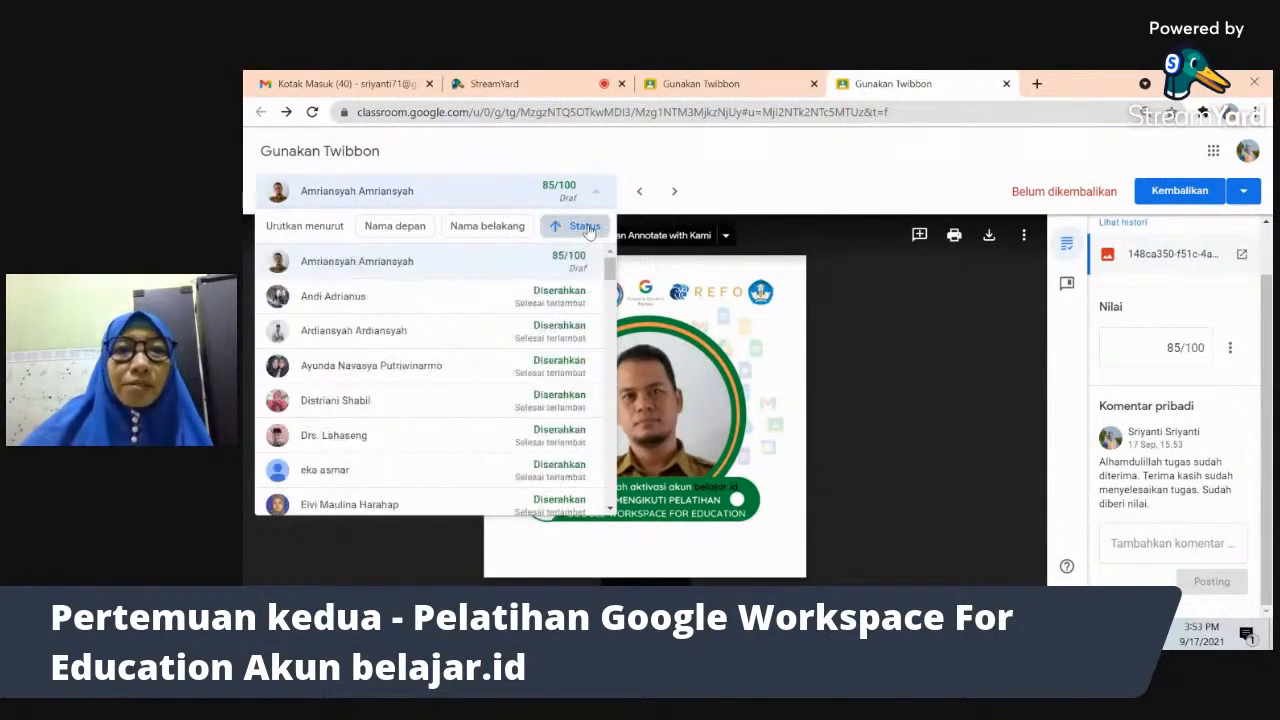
pyautogui.click(704, 185)
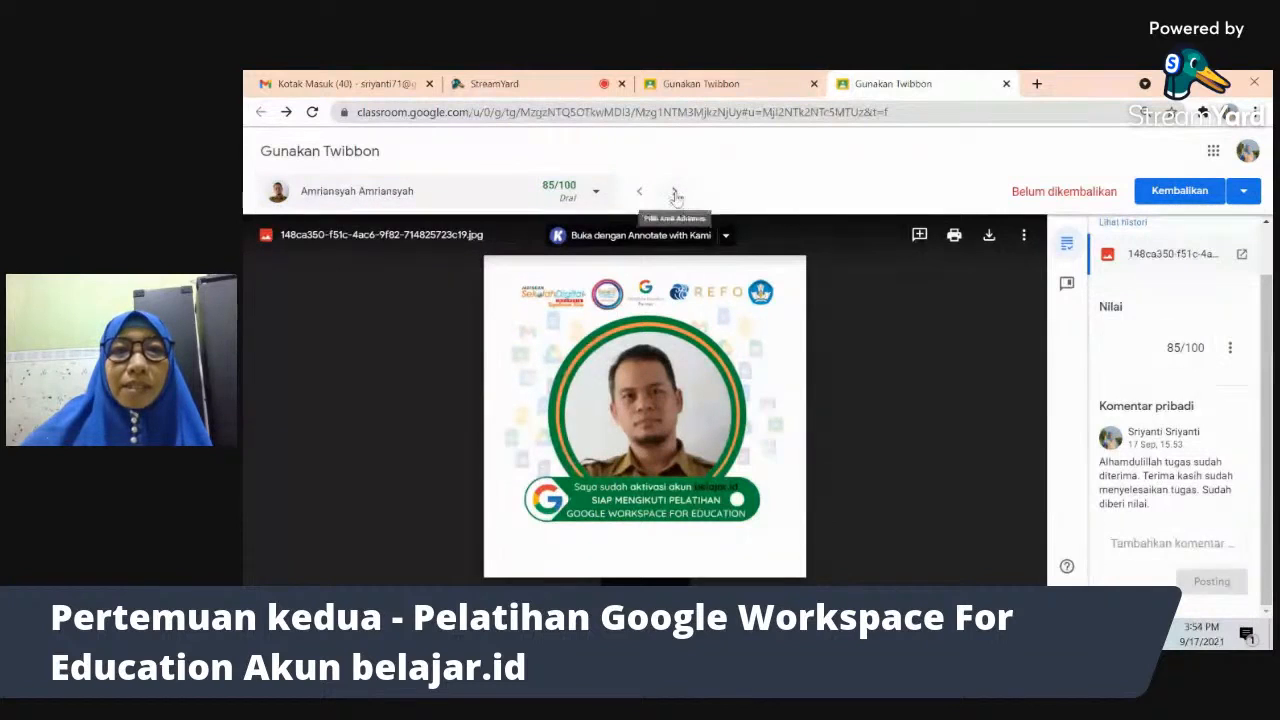
# - Go to the next student's submission and copy the 'Bismillah' proof-of-work comment from the bank
pyautogui.click(675, 193)
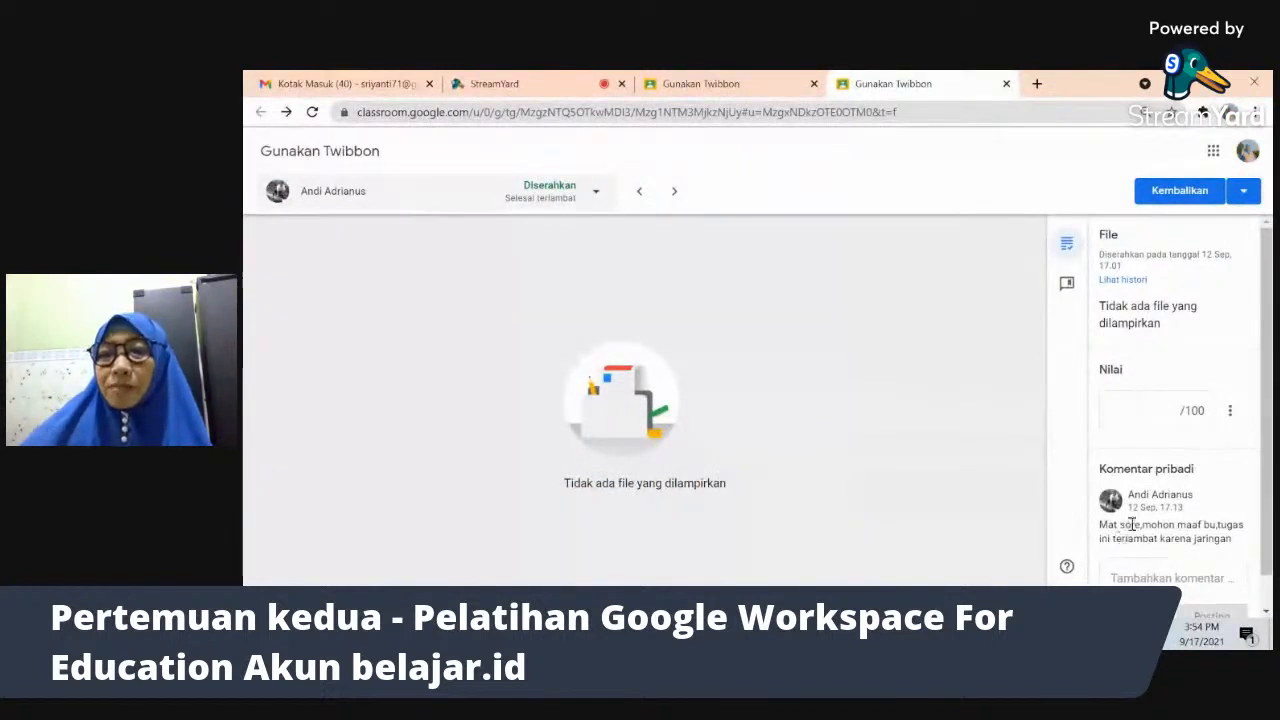
pyautogui.click(1066, 283)
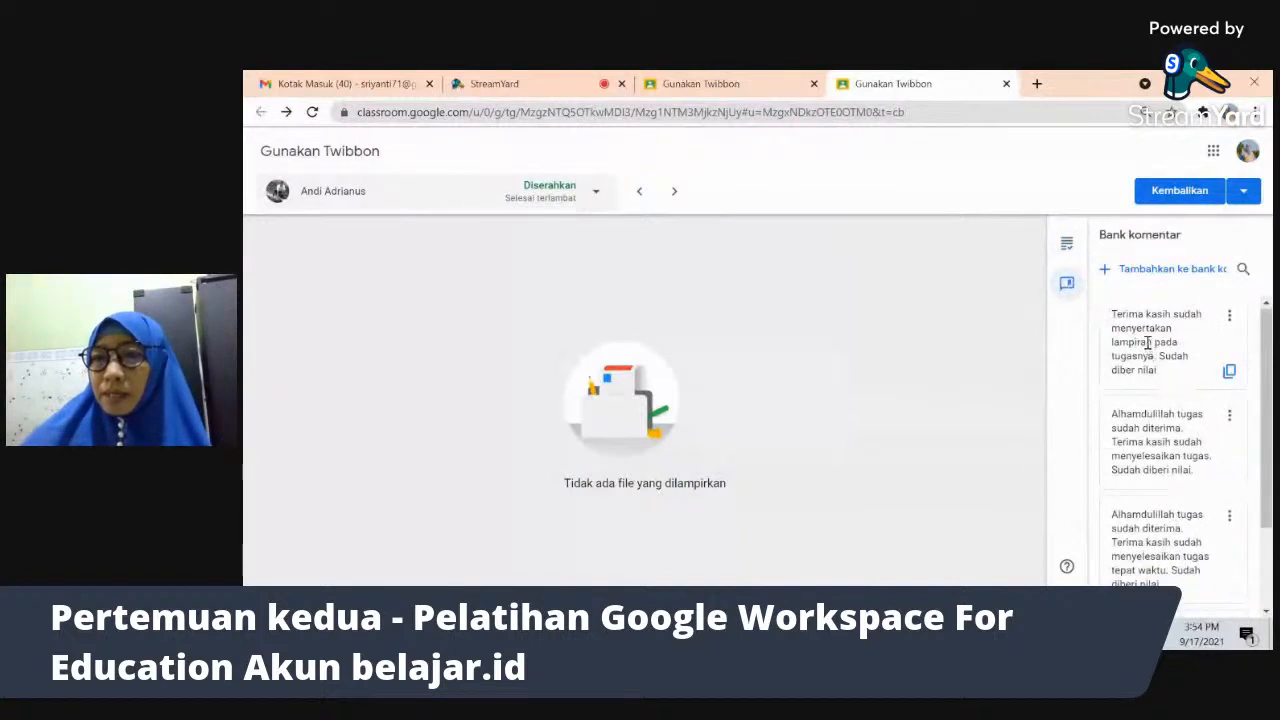
pyautogui.scroll(-1, 1265, 425)
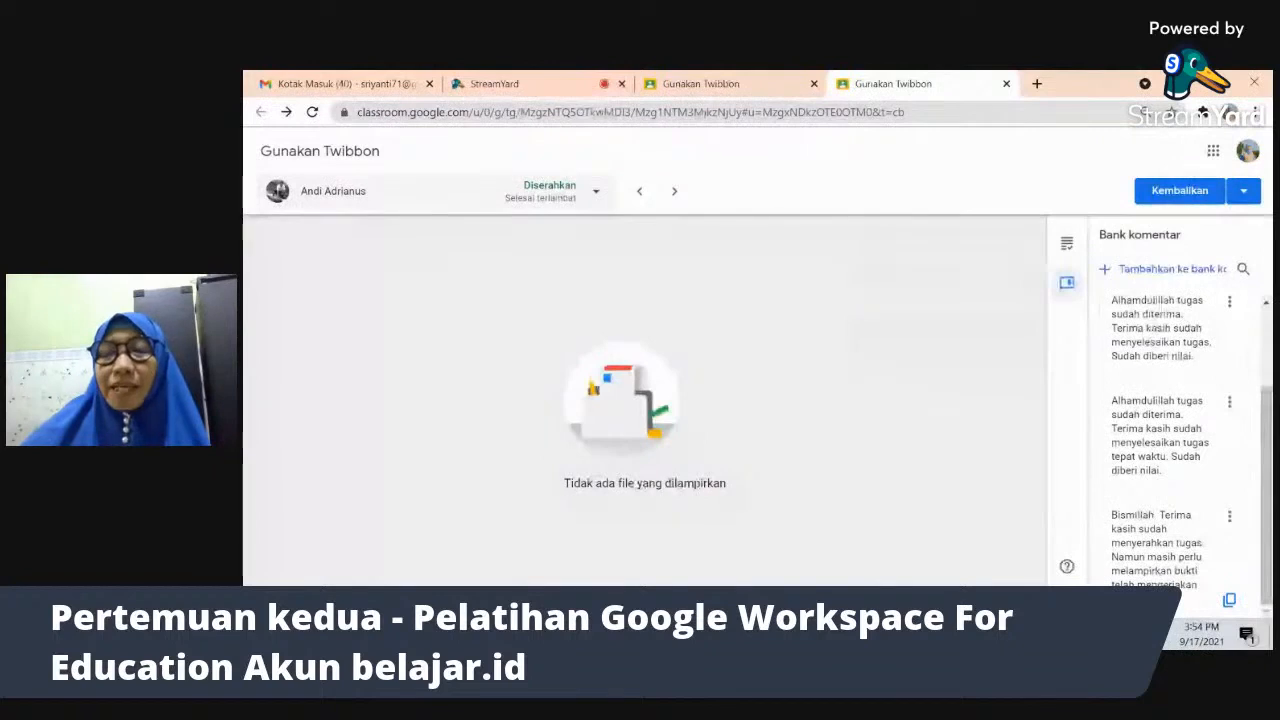
pyautogui.click(1230, 601)
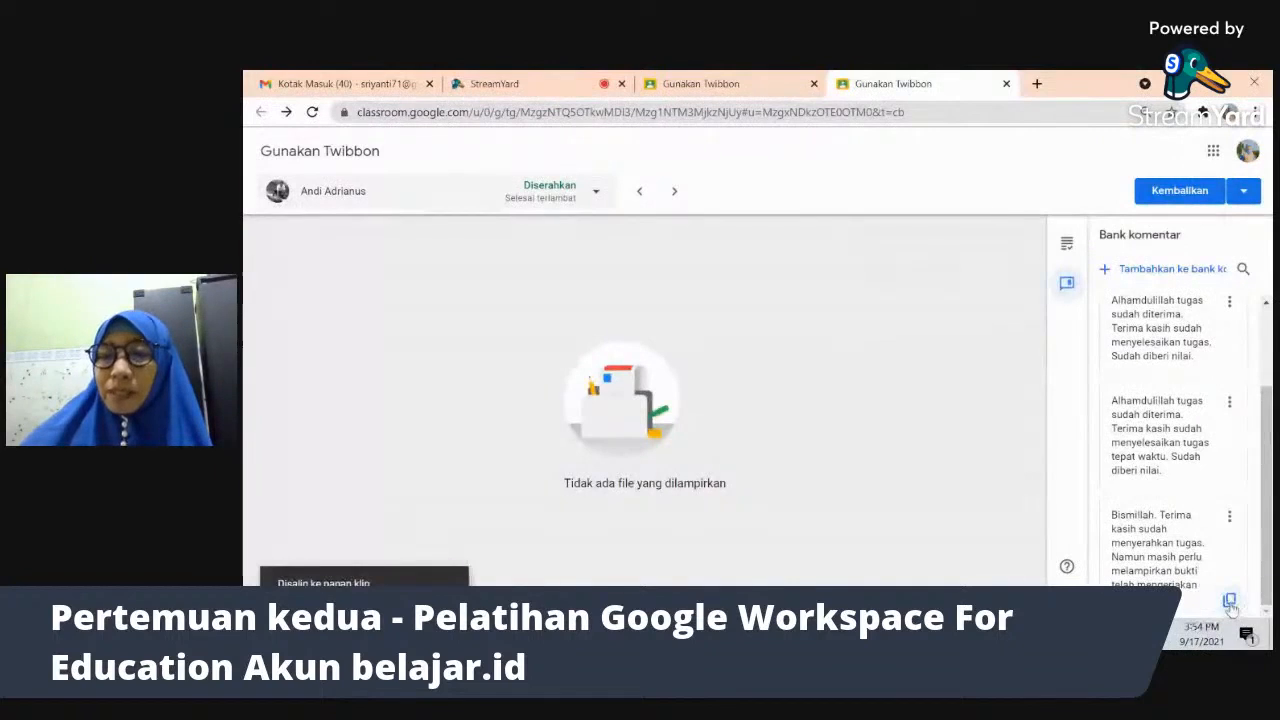
pyautogui.click(1066, 245)
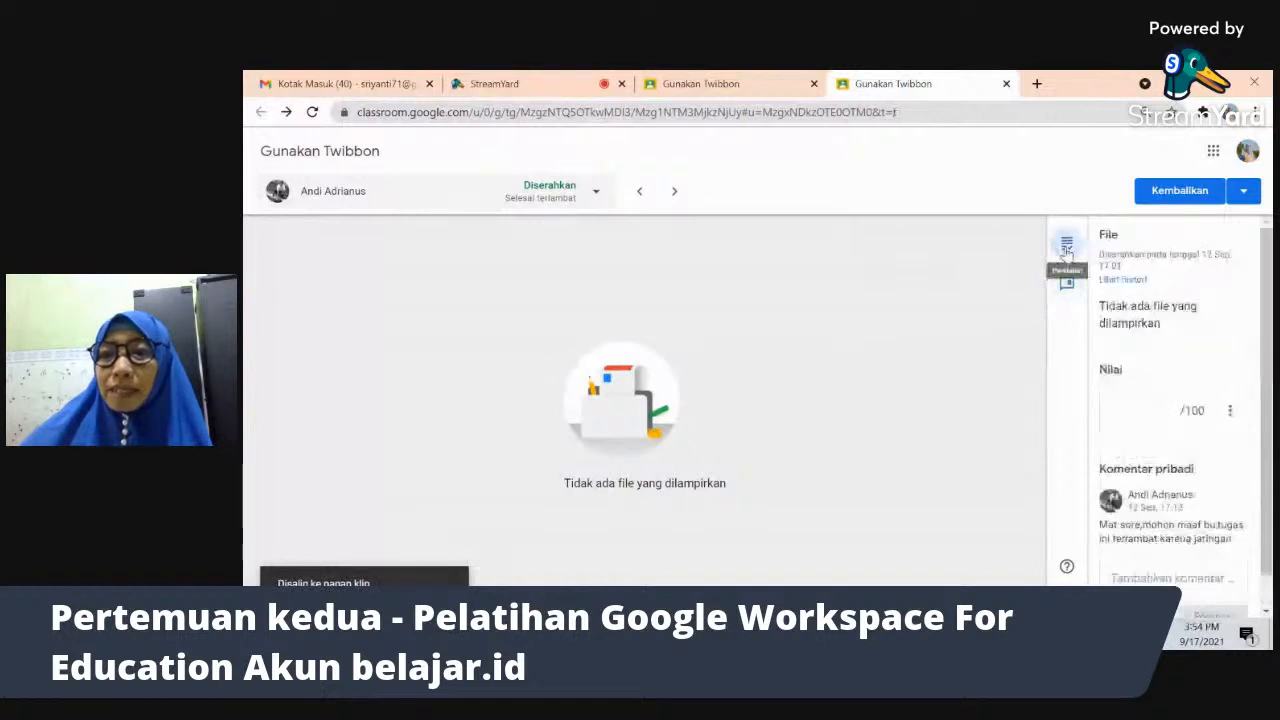
# - Paste the proof-of-work request into the private comment box and post it
pyautogui.click(1134, 575)
pyautogui.hotkey('ctrl', 'v')
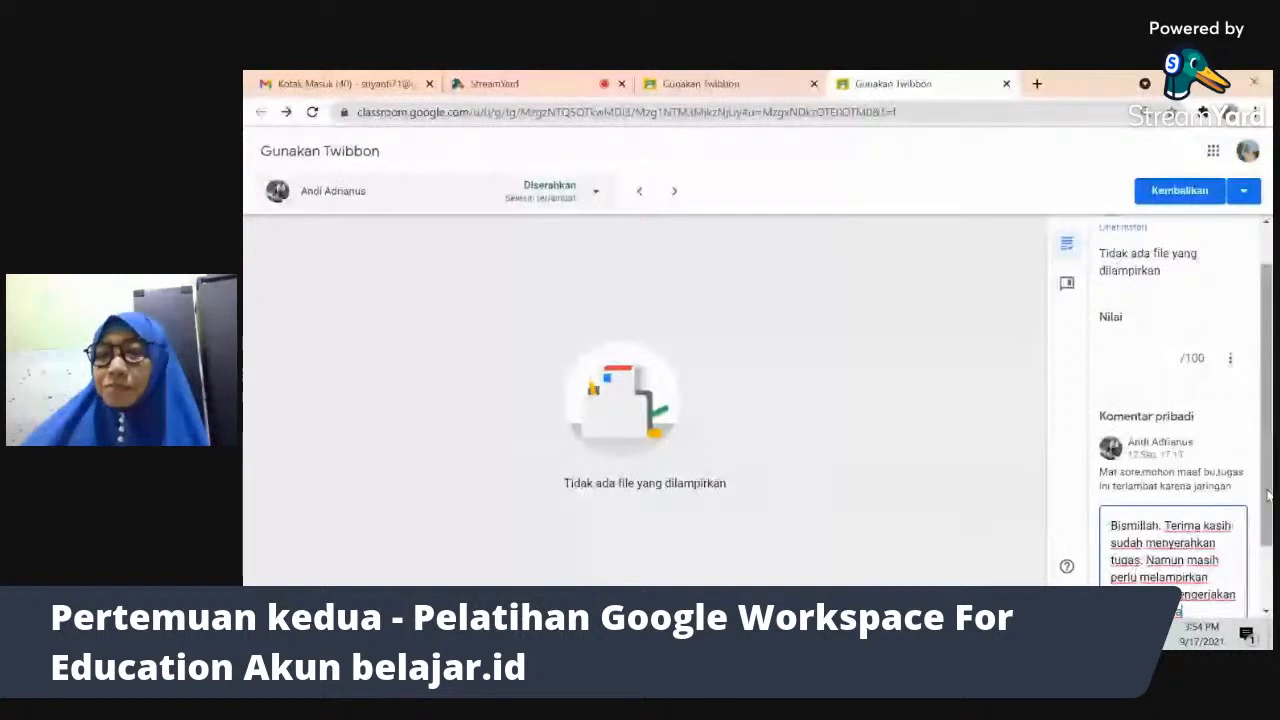
pyautogui.scroll(-2, 1268, 494)
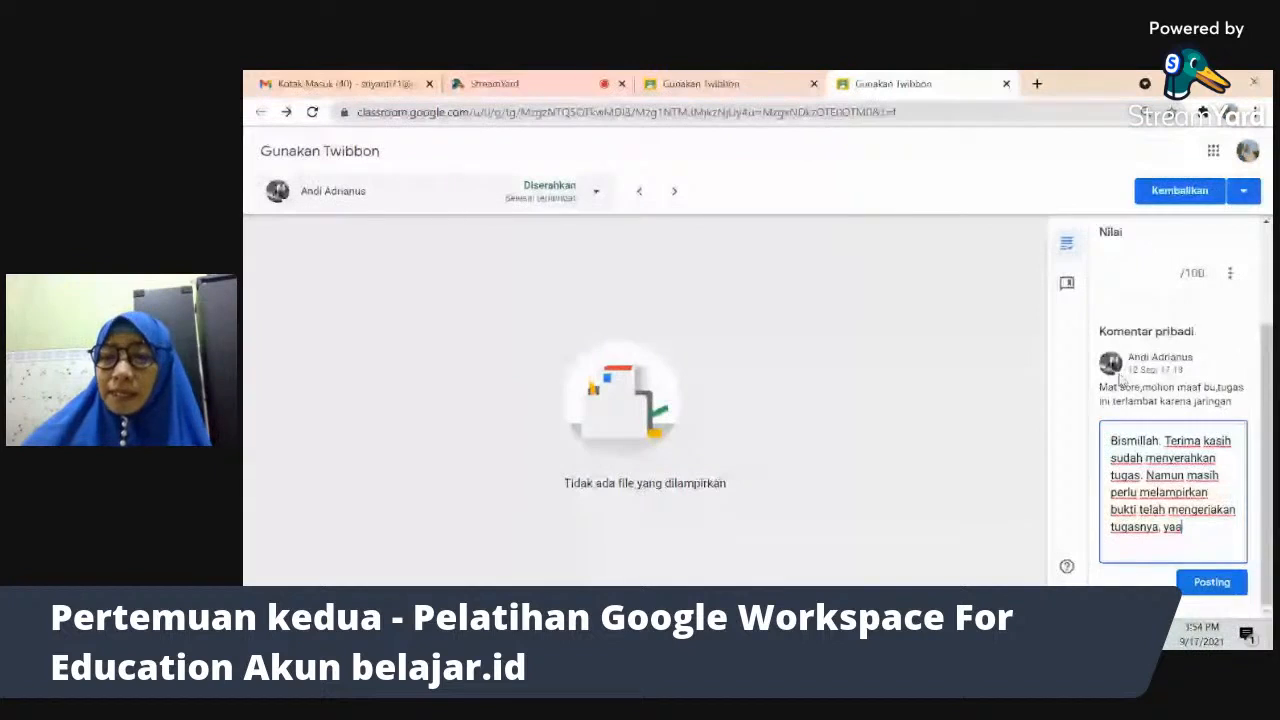
pyautogui.click(1211, 581)
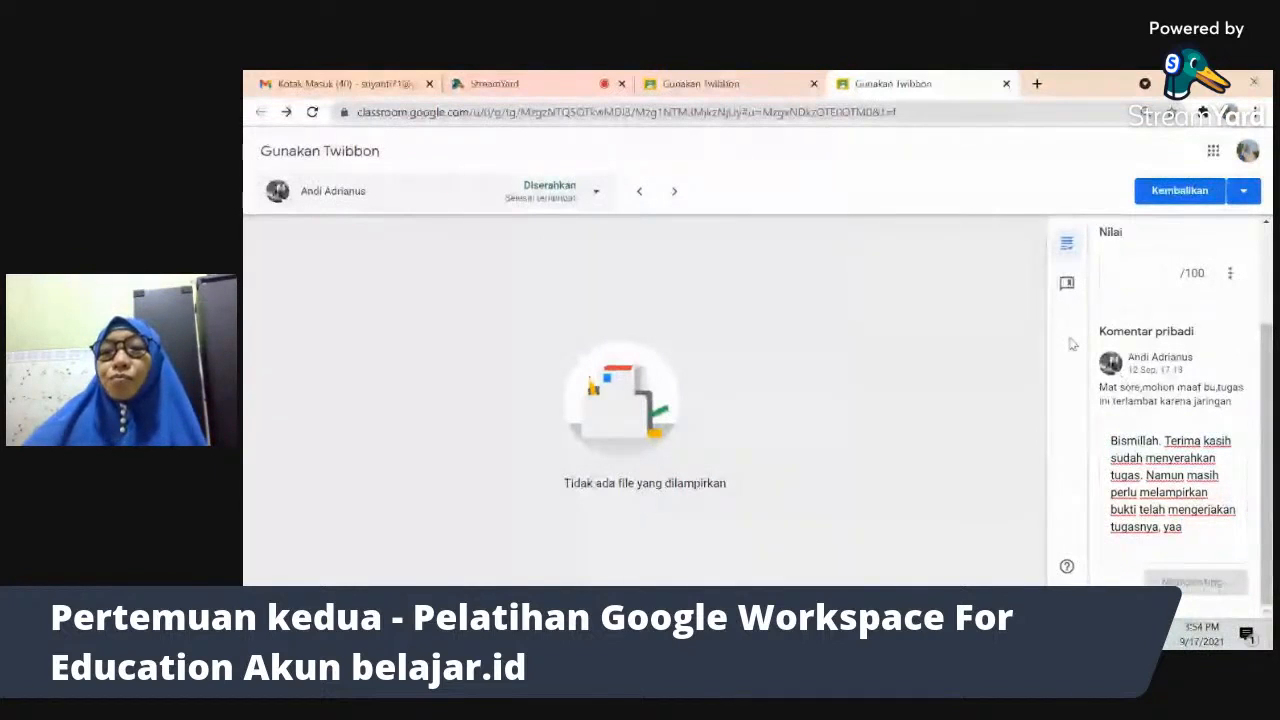
pyautogui.click(1142, 277)
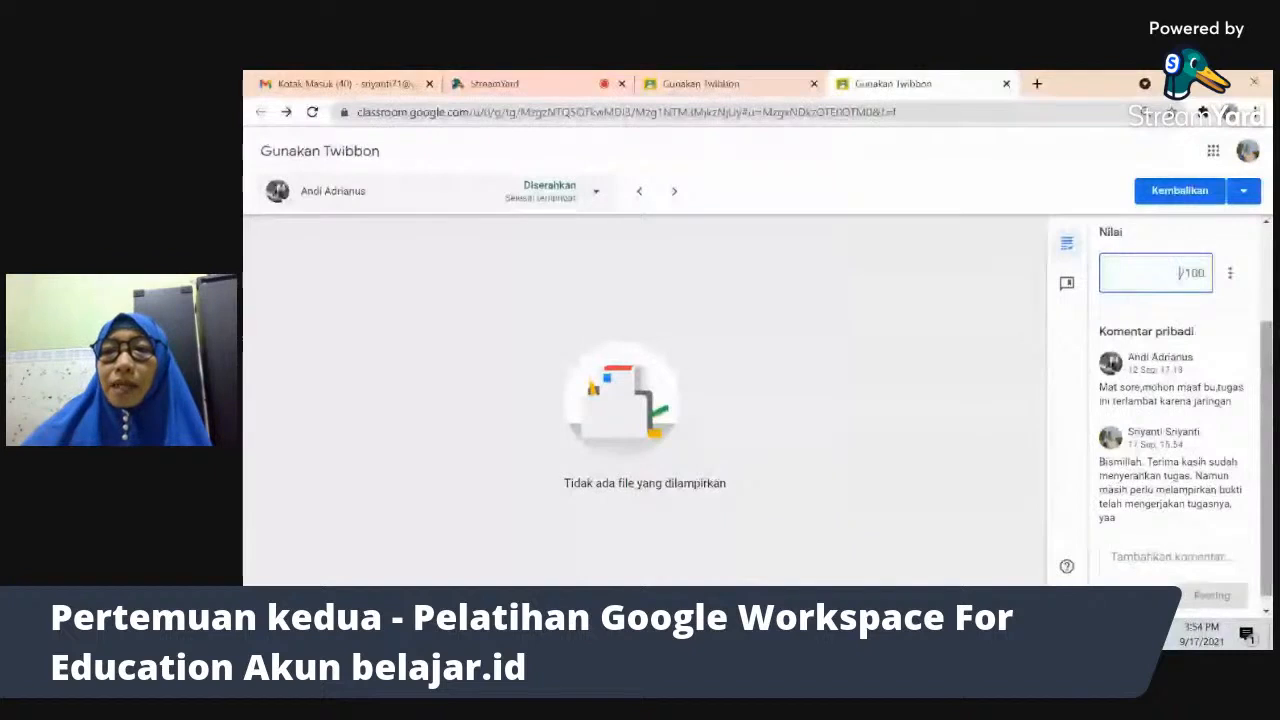
pyautogui.scroll(1, 1266, 420)
pyautogui.scroll(1, 1266, 420)
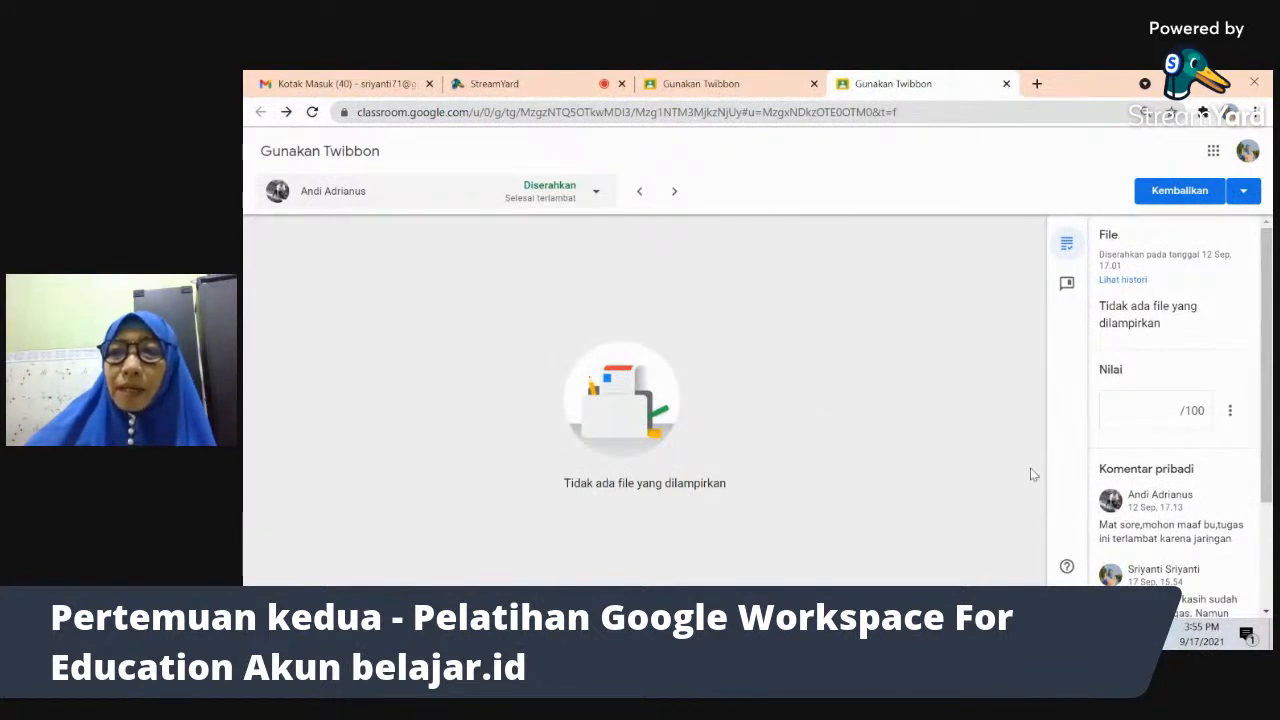
pyautogui.scroll(-2, 1220, 430)
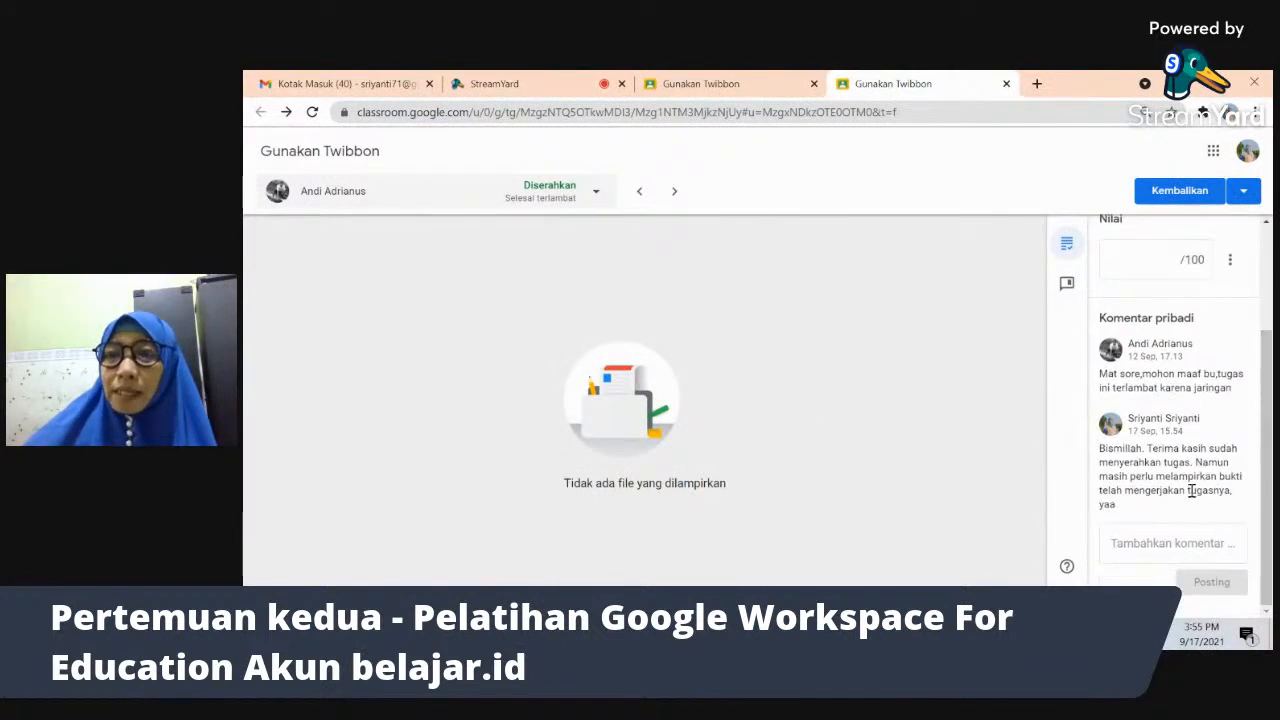
# - Return the ungraded Twibbon submission to the student, confirming 'Kembalikan tugas ke 1 siswa?'
pyautogui.click(1160, 192)
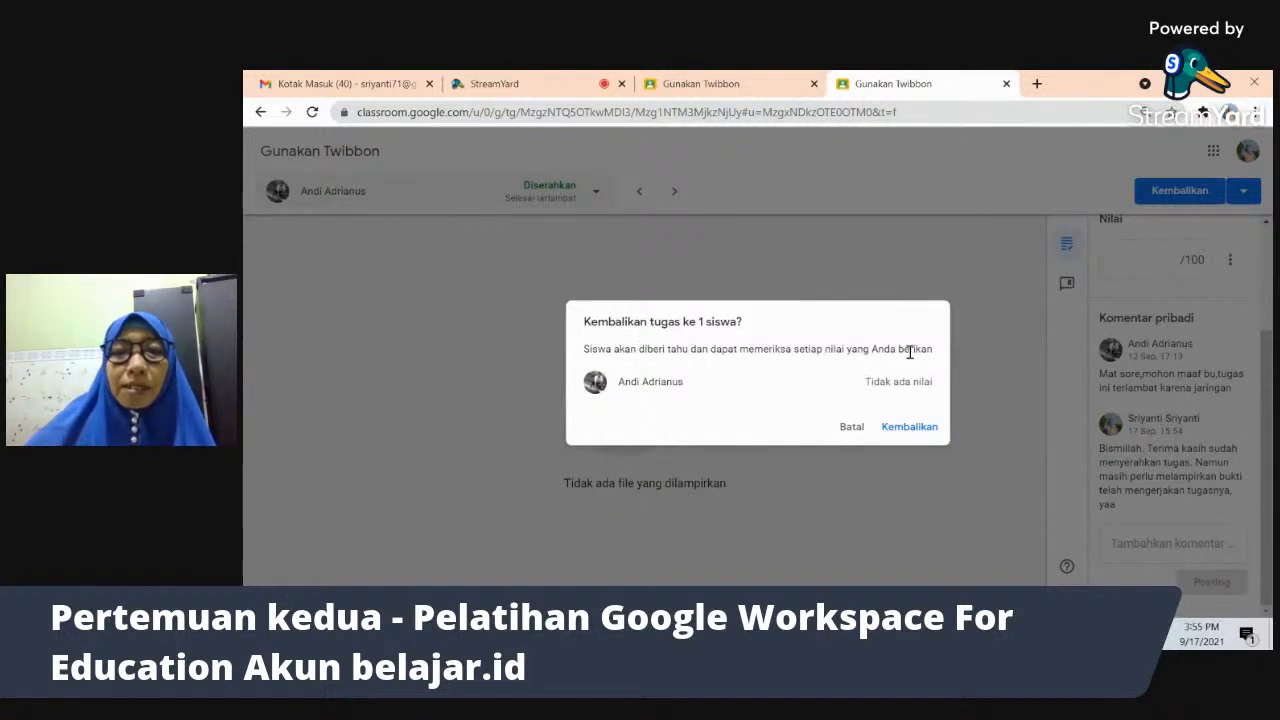
pyautogui.click(910, 427)
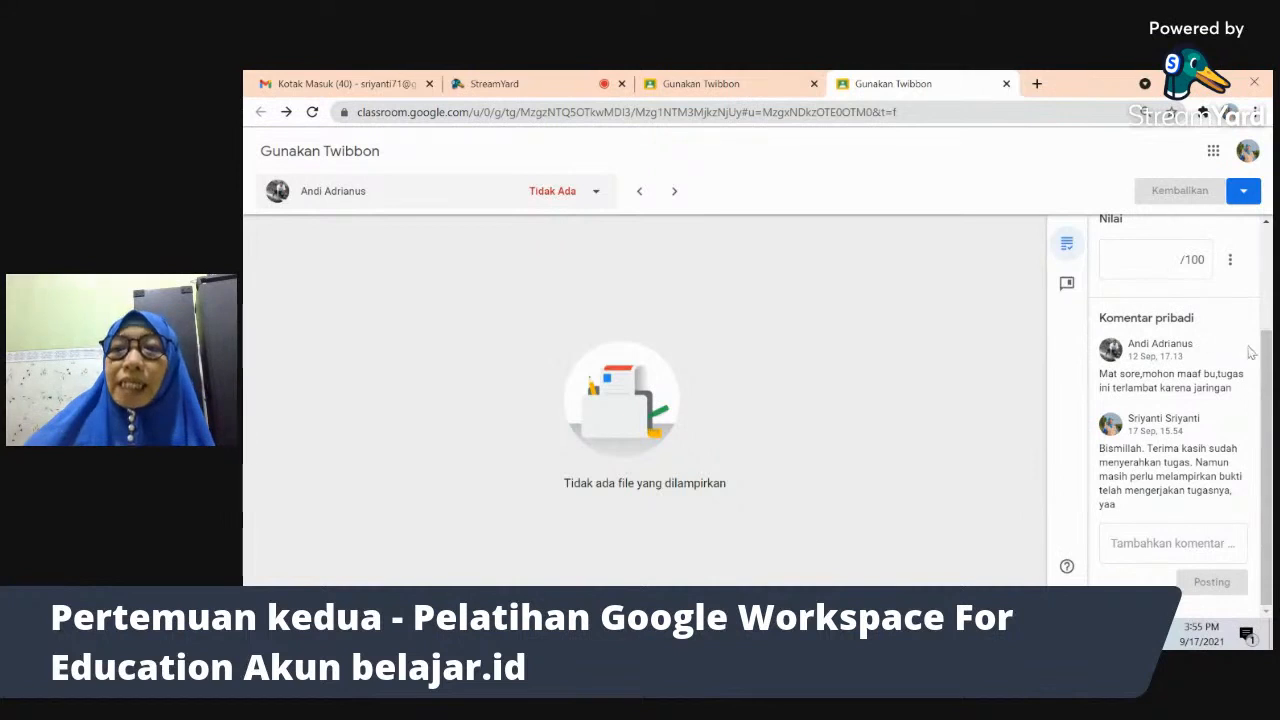
pyautogui.moveTo(1267, 365); pyautogui.dragTo(1267, 262)
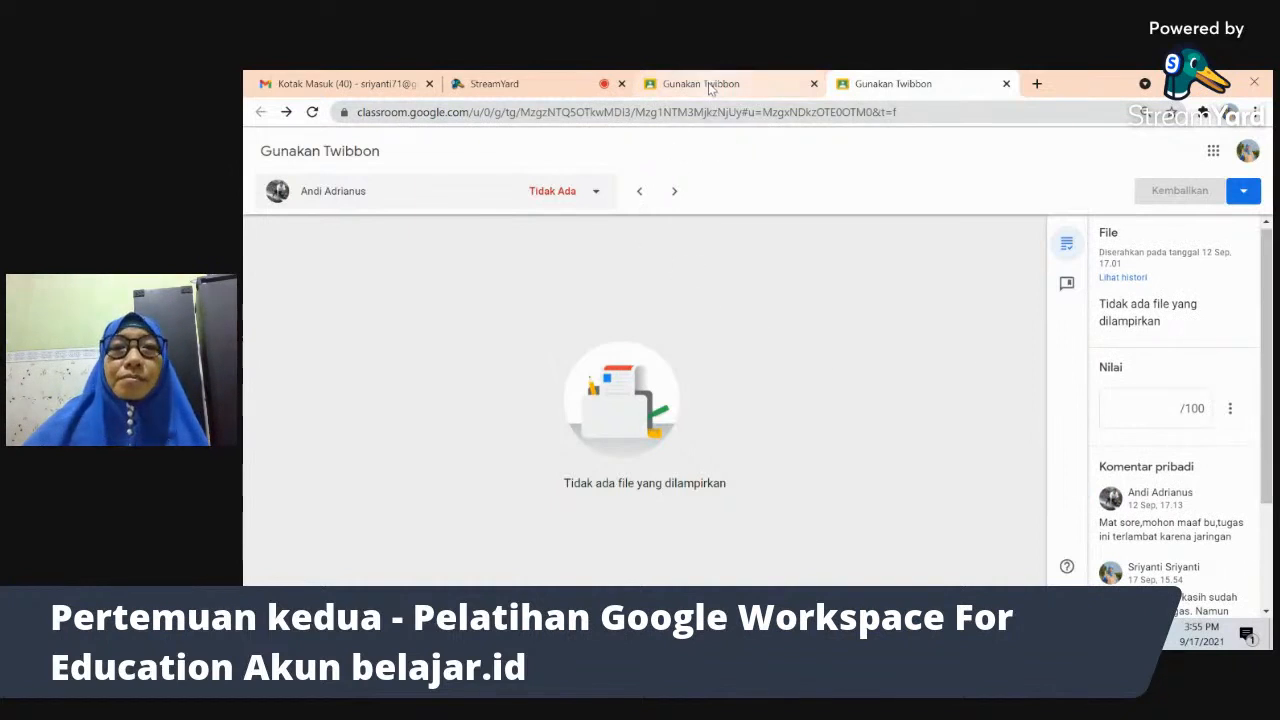
# - Open the next student's sdh upload.jpg and review its 100/100 grade and submission history
pyautogui.click(675, 194)
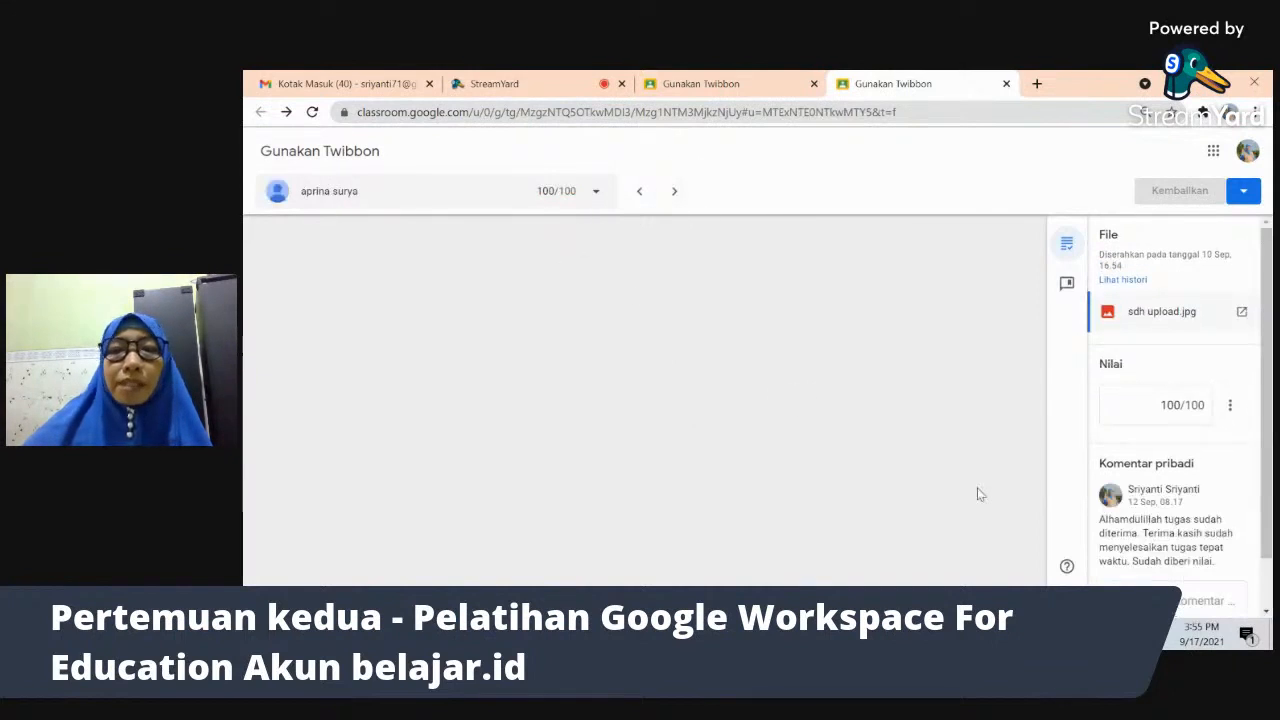
pyautogui.click(1131, 320)
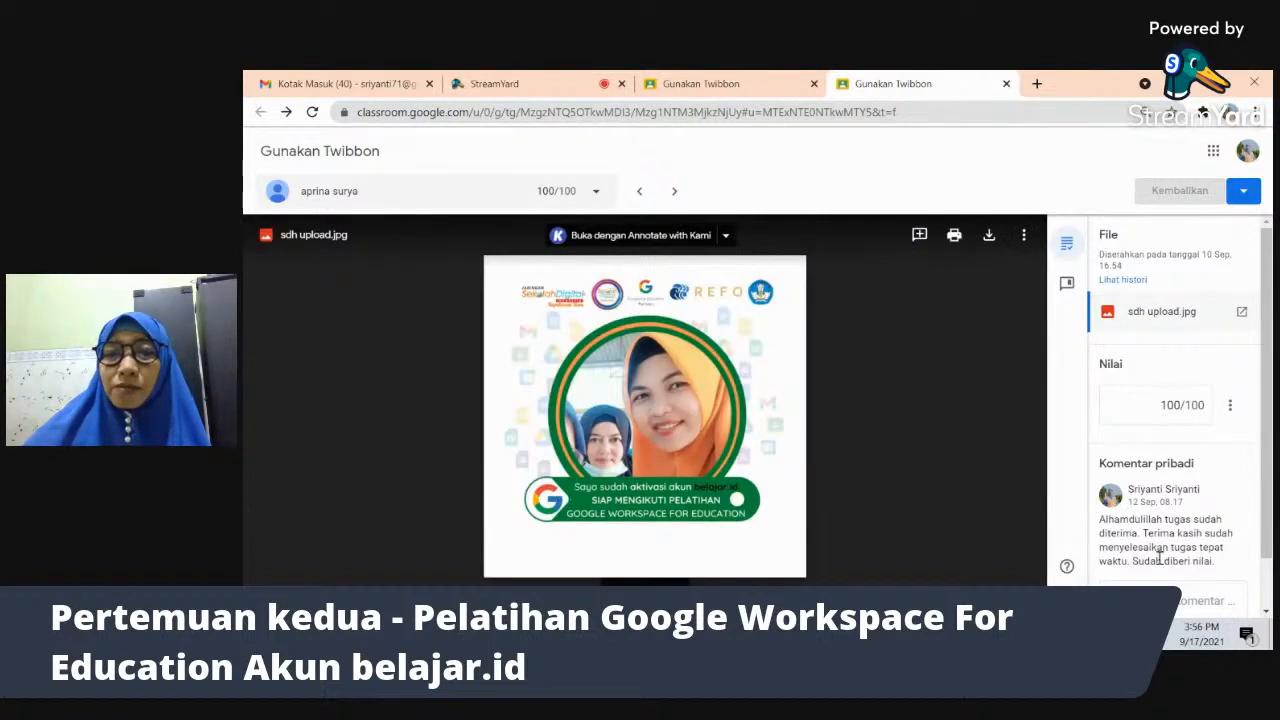
pyautogui.click(1173, 413)
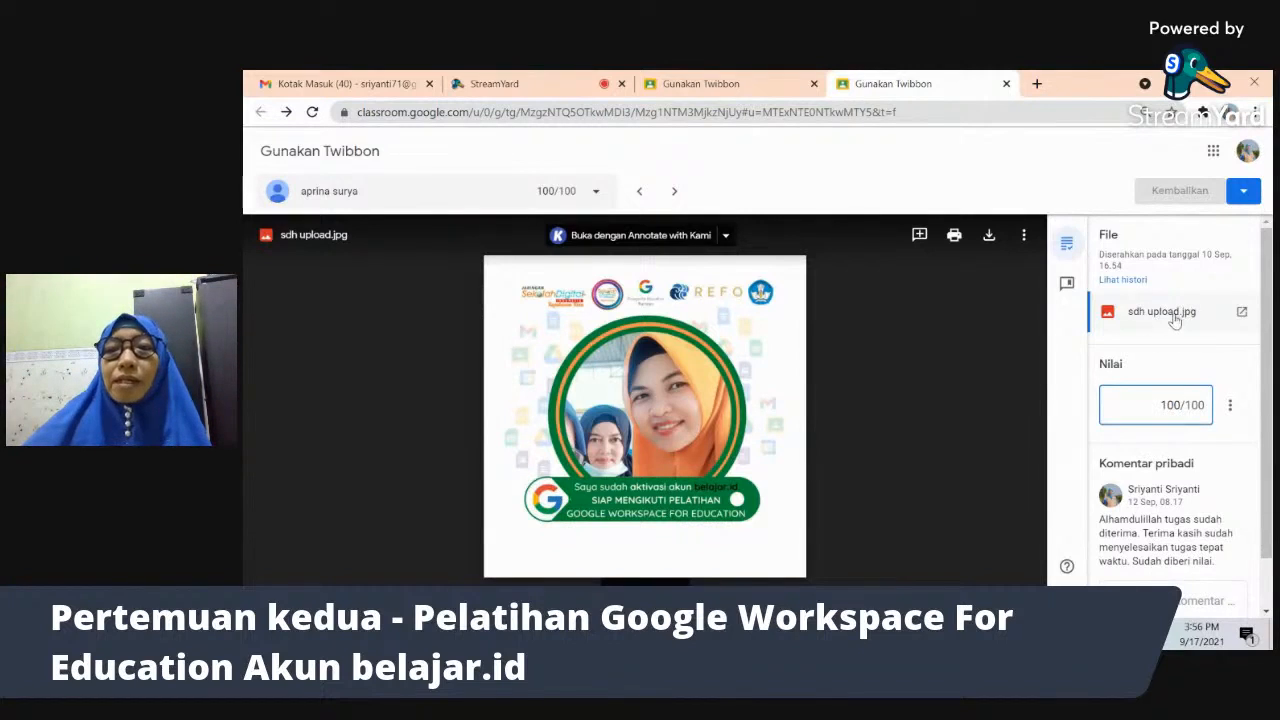
pyautogui.click(1128, 281)
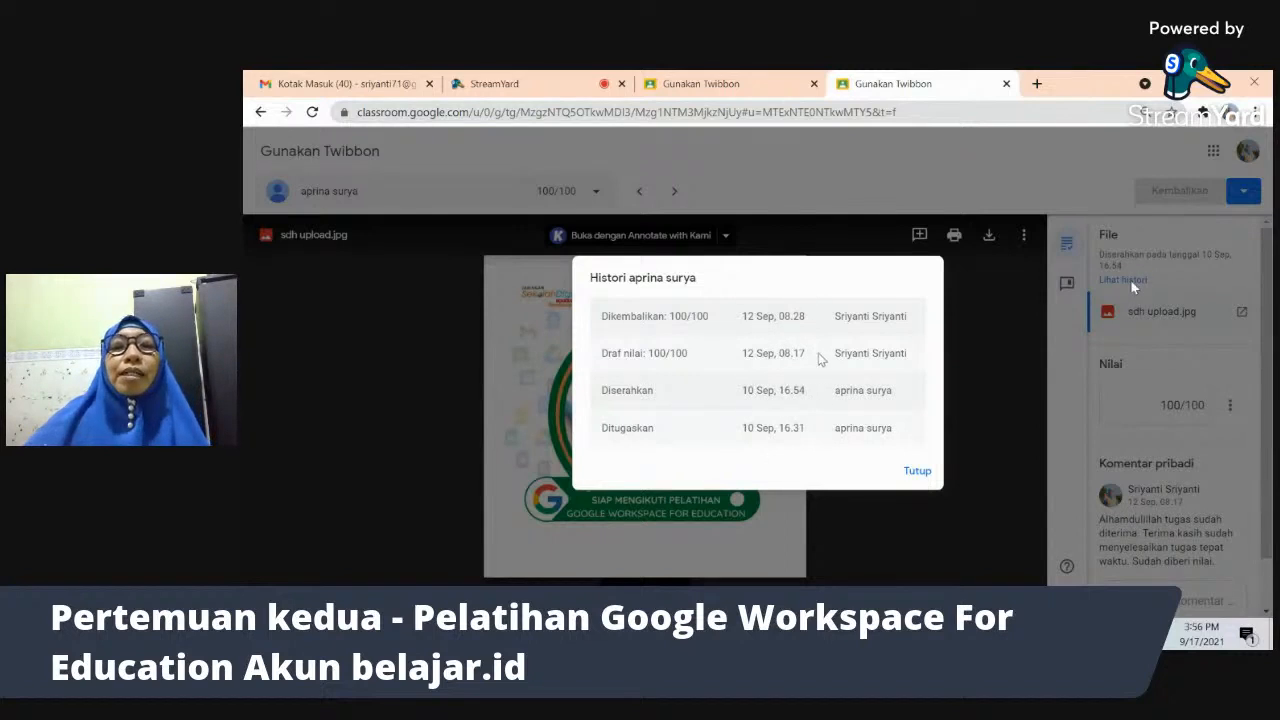
pyautogui.click(915, 474)
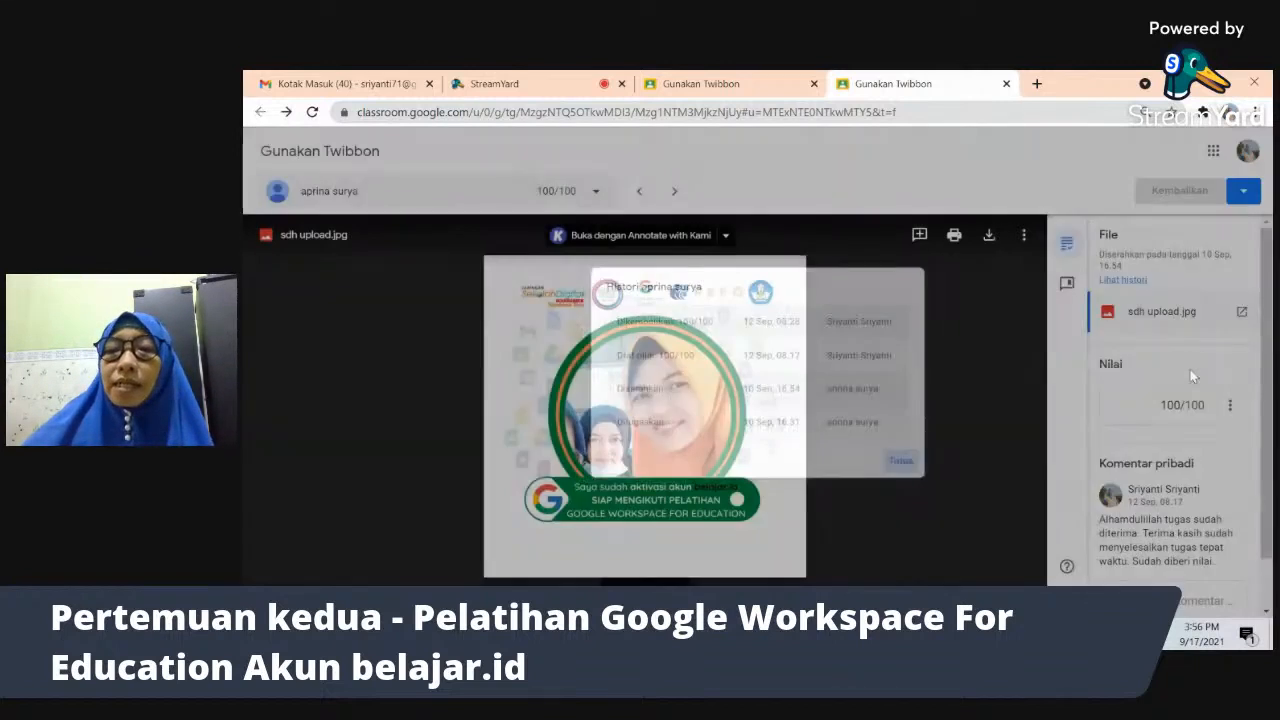
# - Scroll through the grading panel and advance to the following student's submission
pyautogui.scroll(-1, 1186, 460)
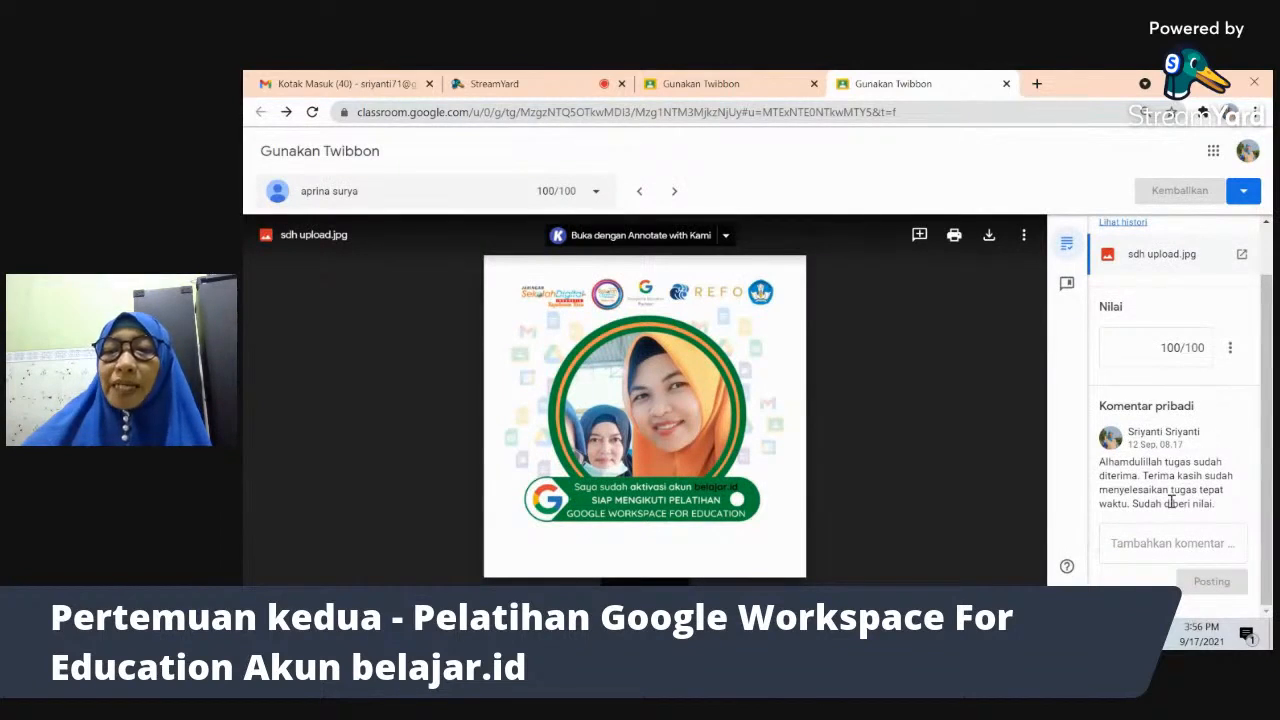
pyautogui.moveTo(1270, 362); pyautogui.dragTo(1268, 266)
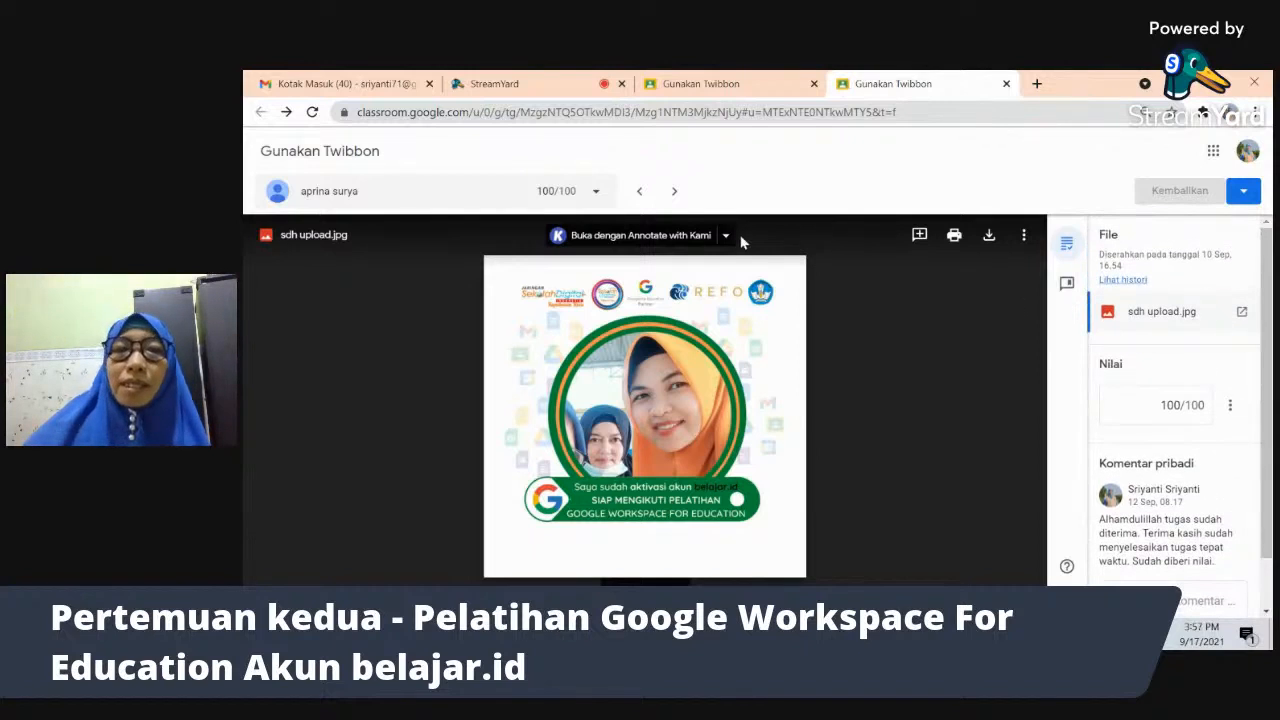
pyautogui.click(675, 193)
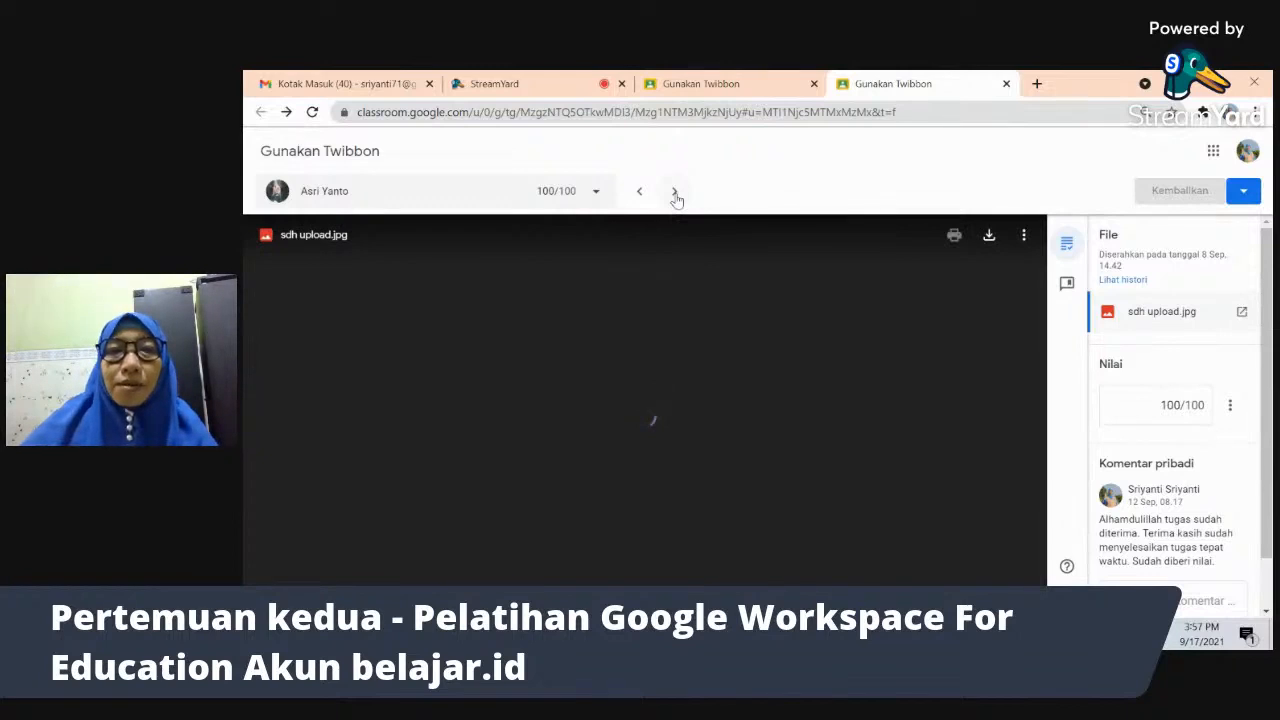
# - Back in Classroom, sort the Twibbon student list by status and open the handed-in ungraded submission
pyautogui.hotkey('alt', 'Tab')
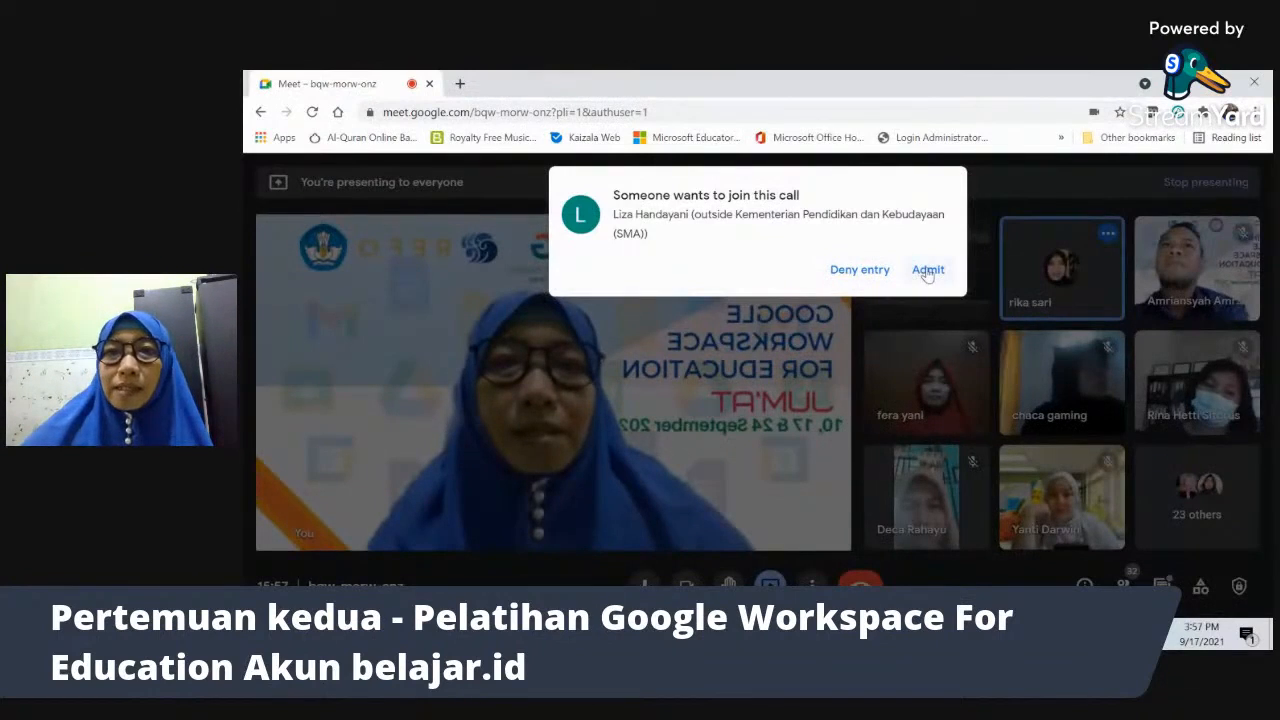
pyautogui.hotkey('alt', 'Tab')
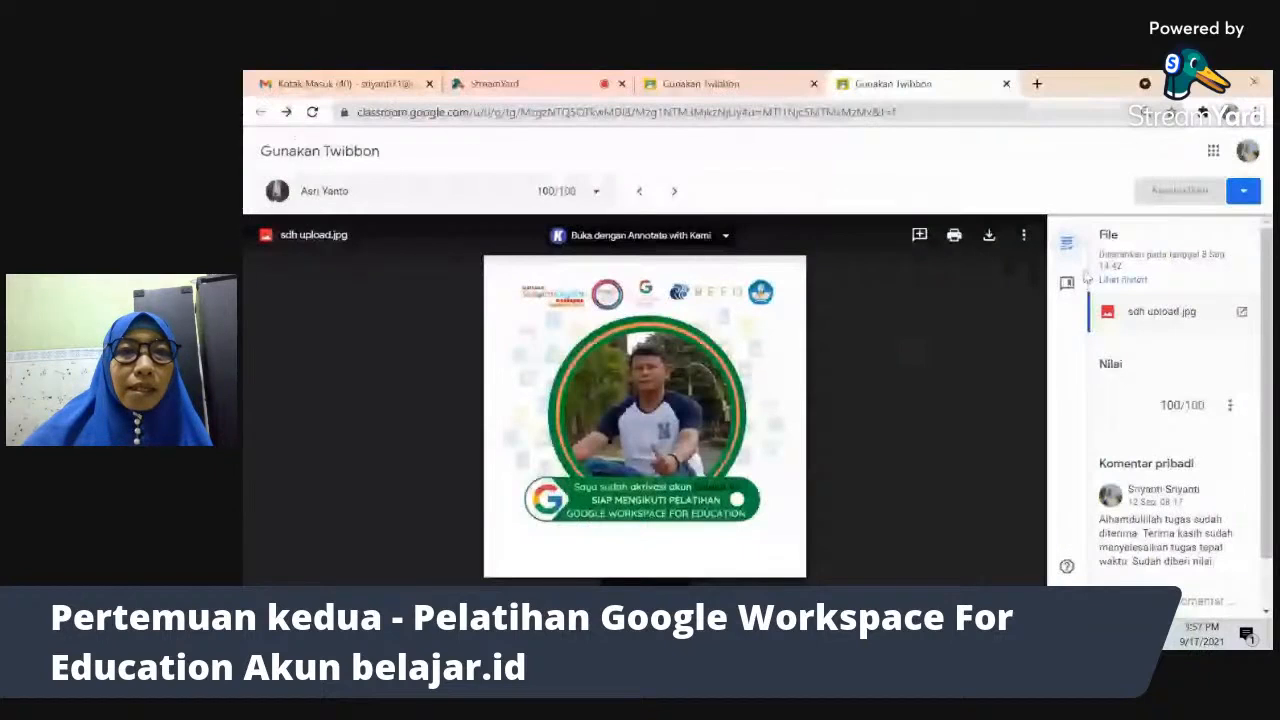
pyautogui.click(595, 197)
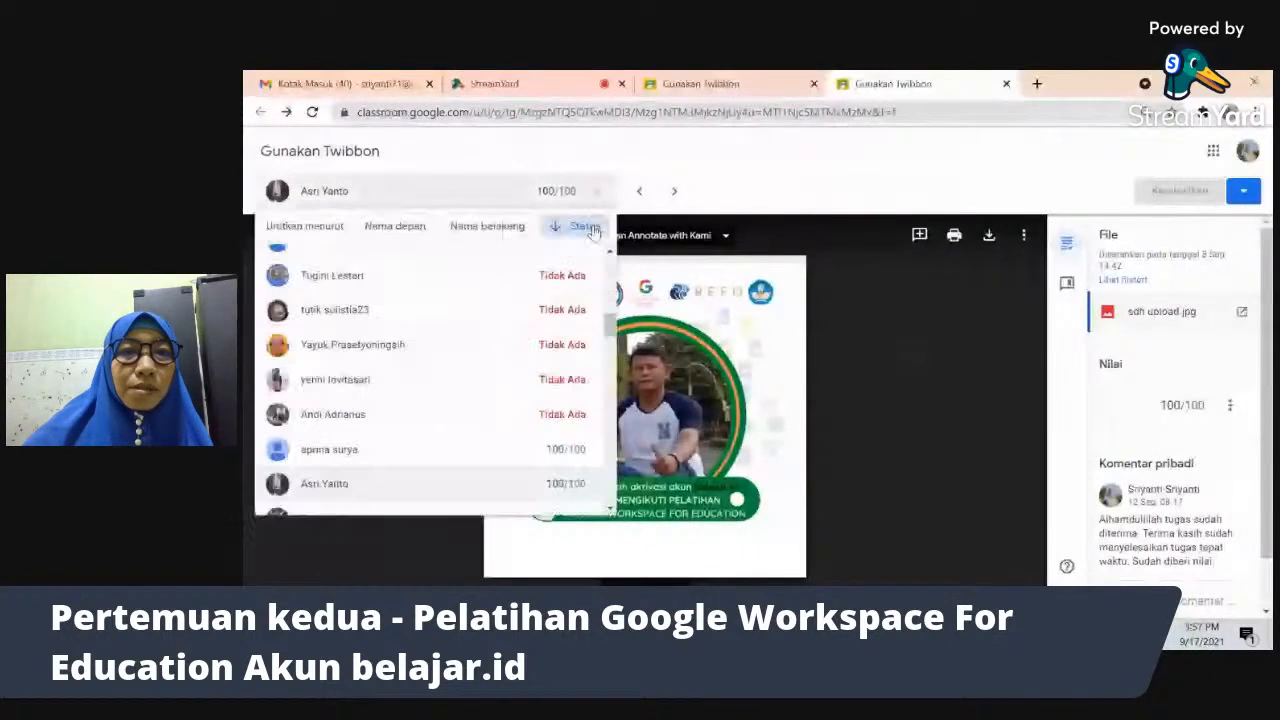
pyautogui.click(588, 227)
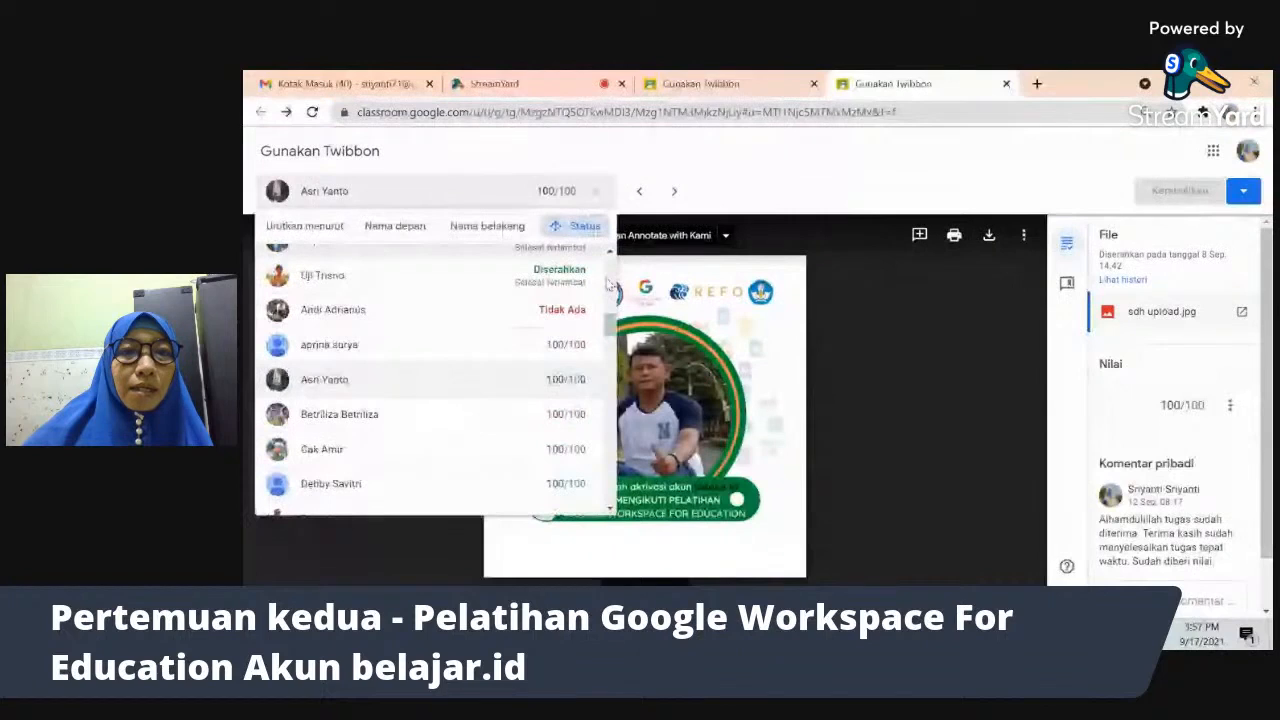
pyautogui.scroll(5, 607, 283)
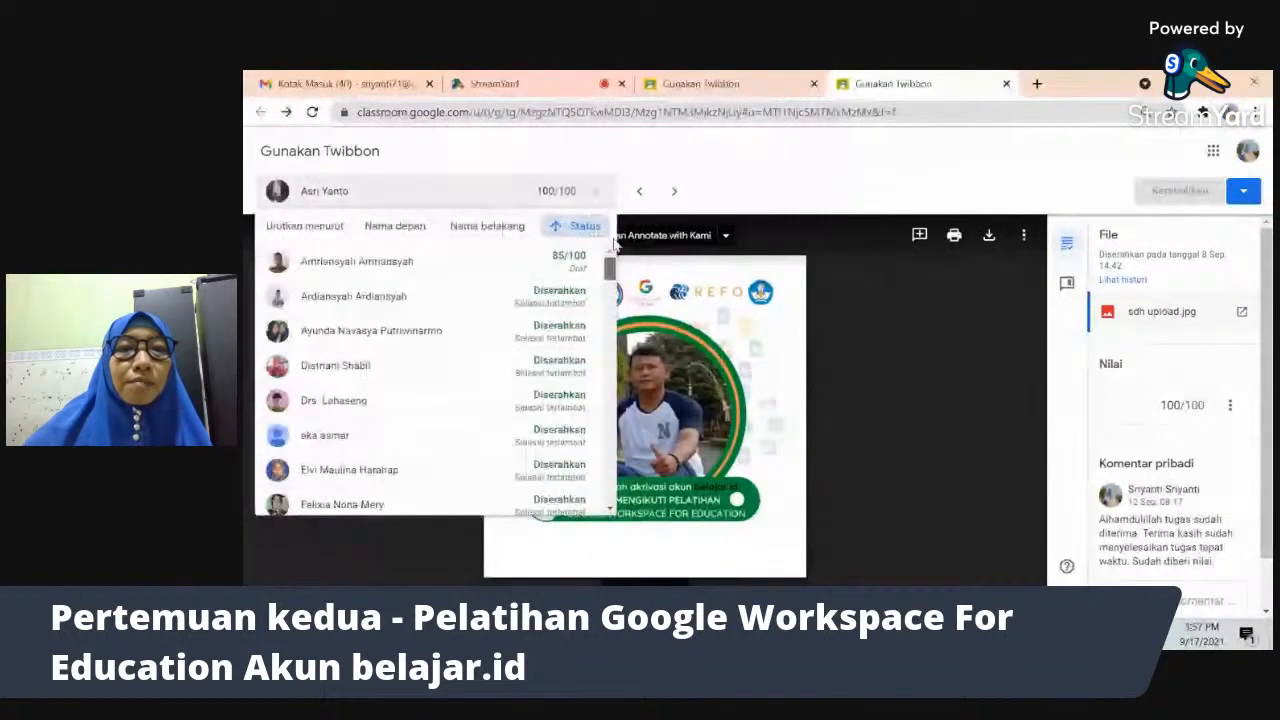
pyautogui.click(553, 297)
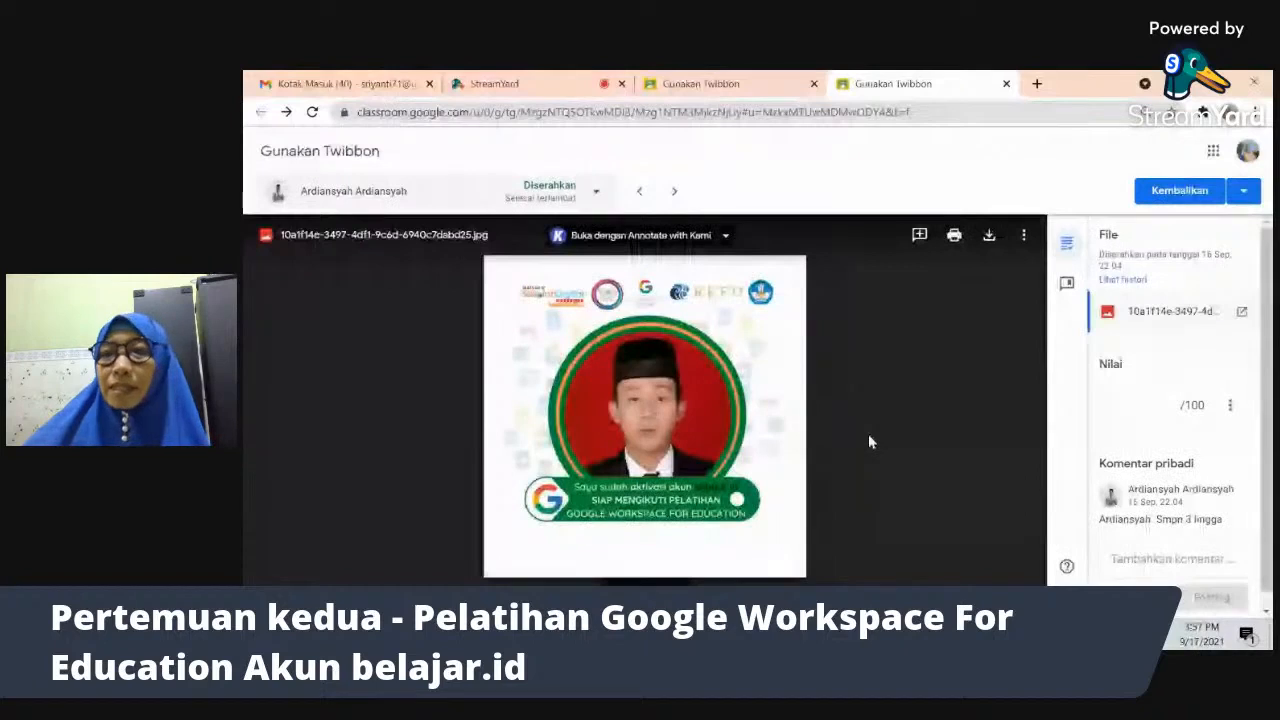
# - Post the saved Alhamdulillah acknowledgement from the comment bank as a private comment
pyautogui.click(1066, 286)
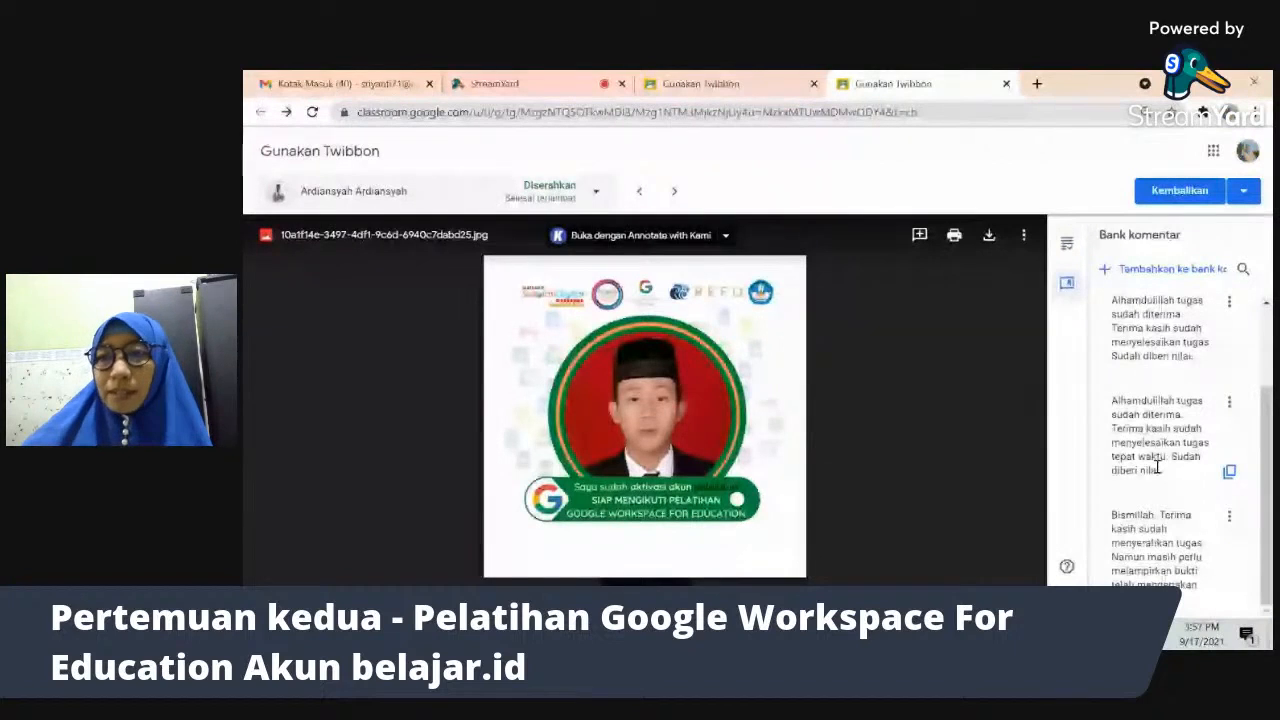
pyautogui.click(1158, 466)
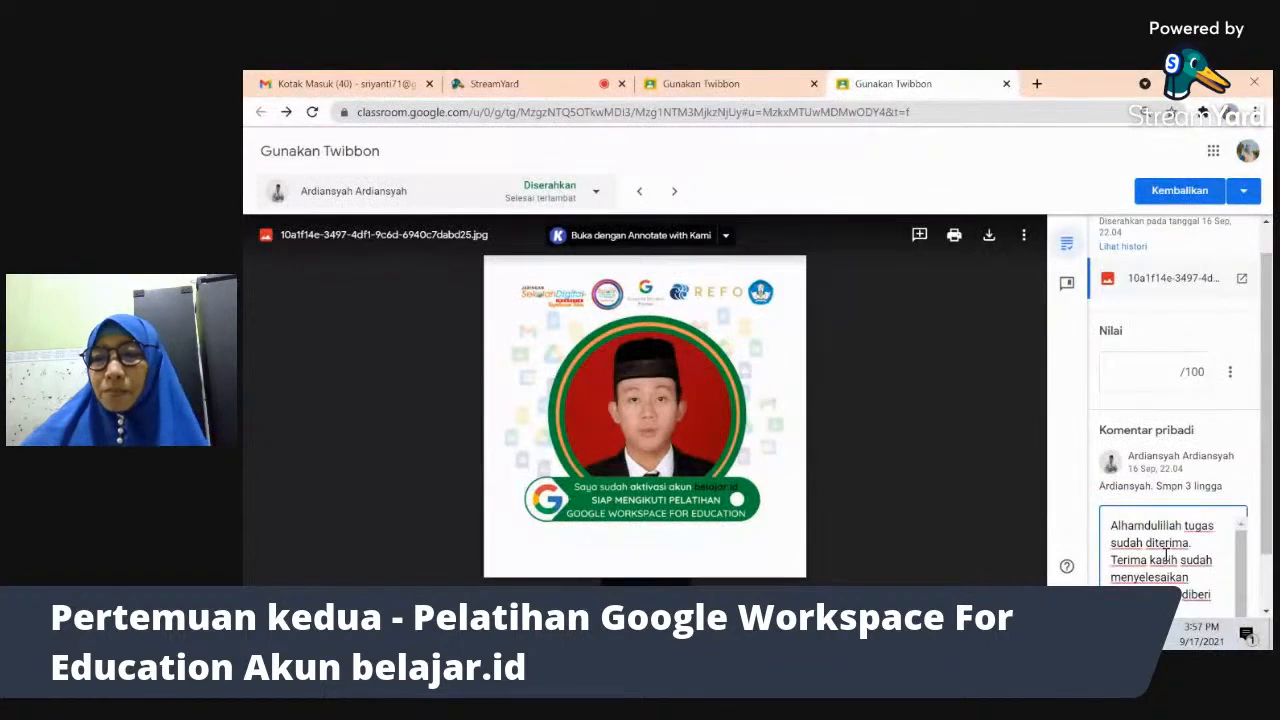
pyautogui.moveTo(1267, 550); pyautogui.dragTo(1268, 603)
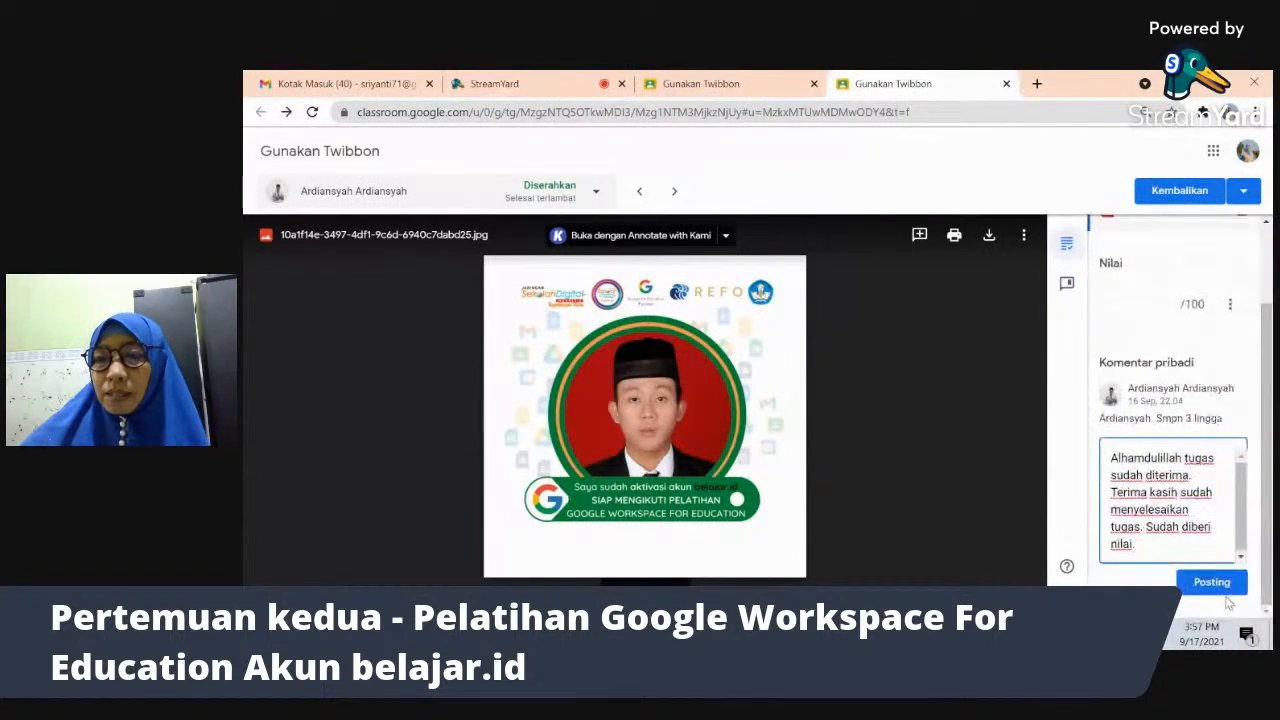
pyautogui.click(1214, 584)
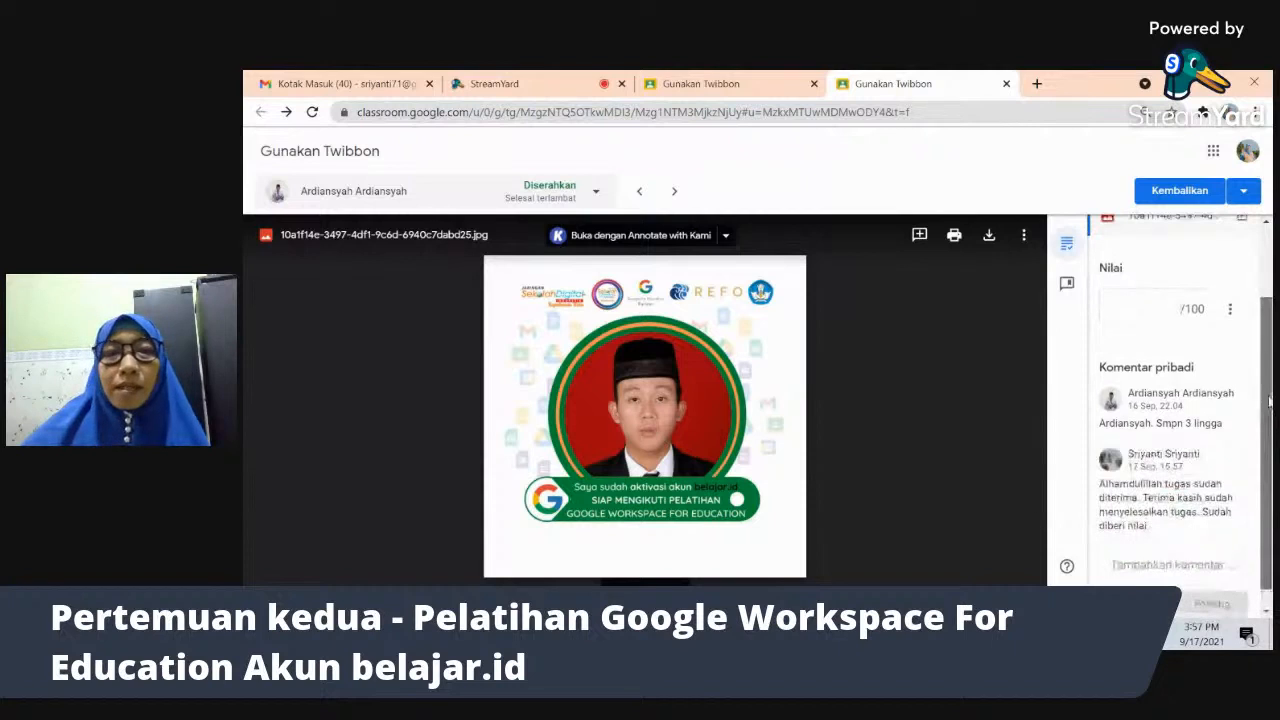
# - Enter a grade of 85/100 for this Twibbon submission
pyautogui.moveTo(1268, 400); pyautogui.dragTo(1270, 345)
pyautogui.click(1185, 394)
pyautogui.write('85')
pyautogui.click(1242, 418)
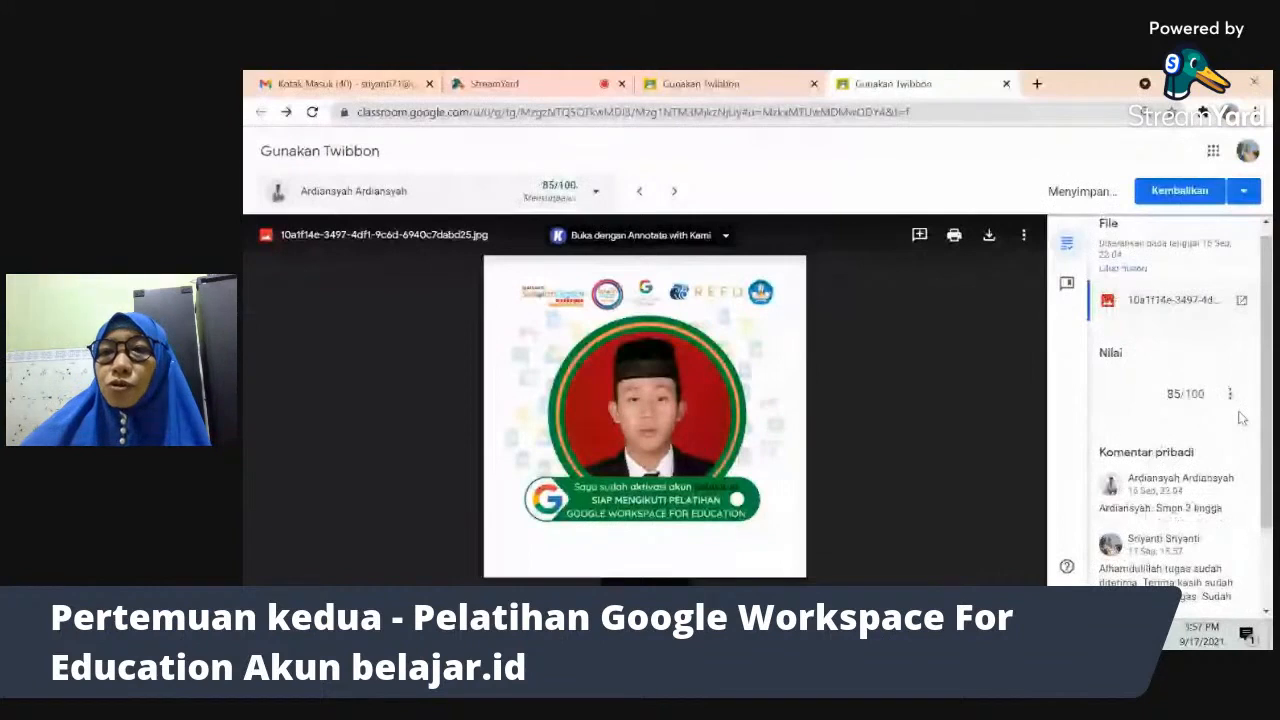
# - Save 'Good job. Thank you' as a new comment-bank entry, then return to the grading panel
pyautogui.click(1067, 286)
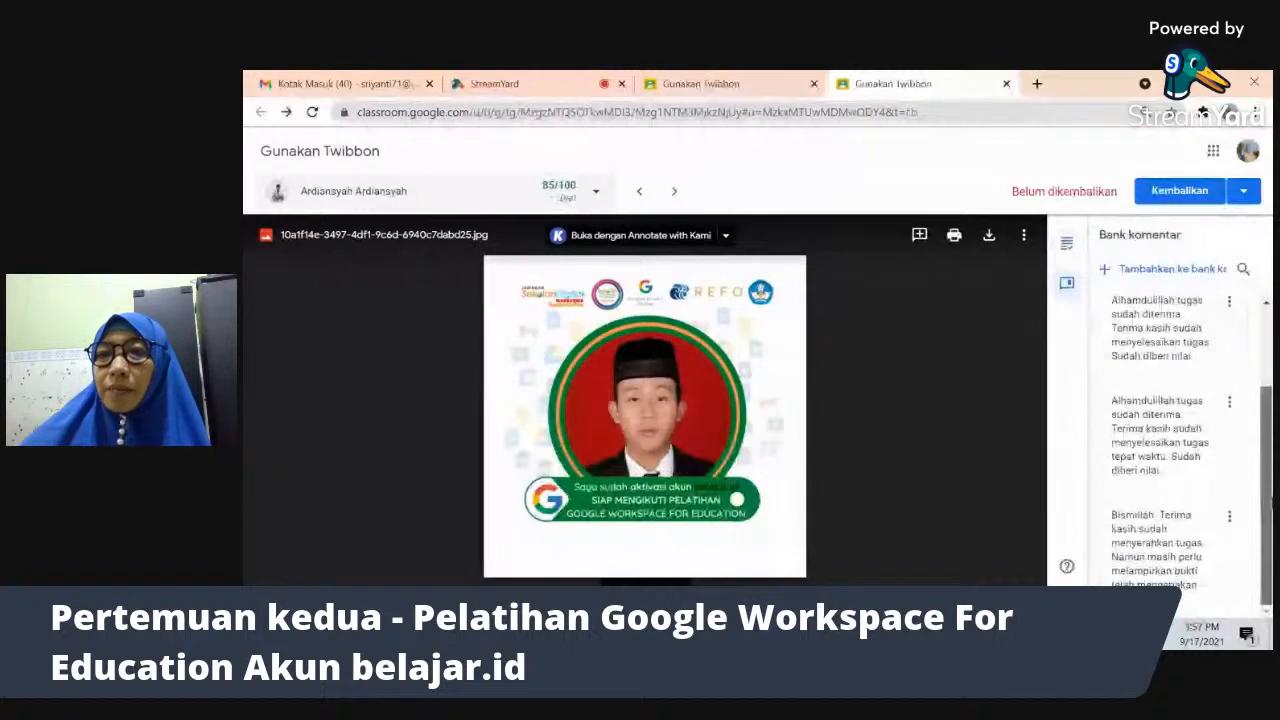
pyautogui.click(1198, 270)
pyautogui.write('Good job.')
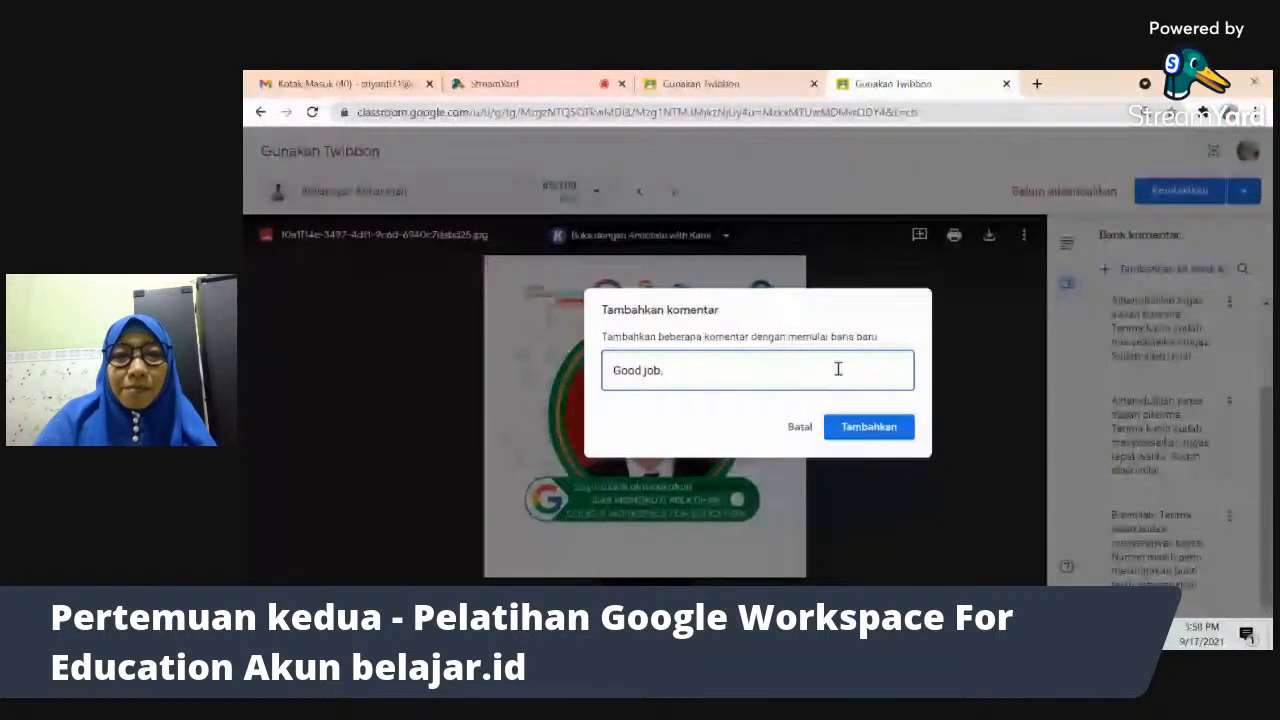
pyautogui.write('Thank you')
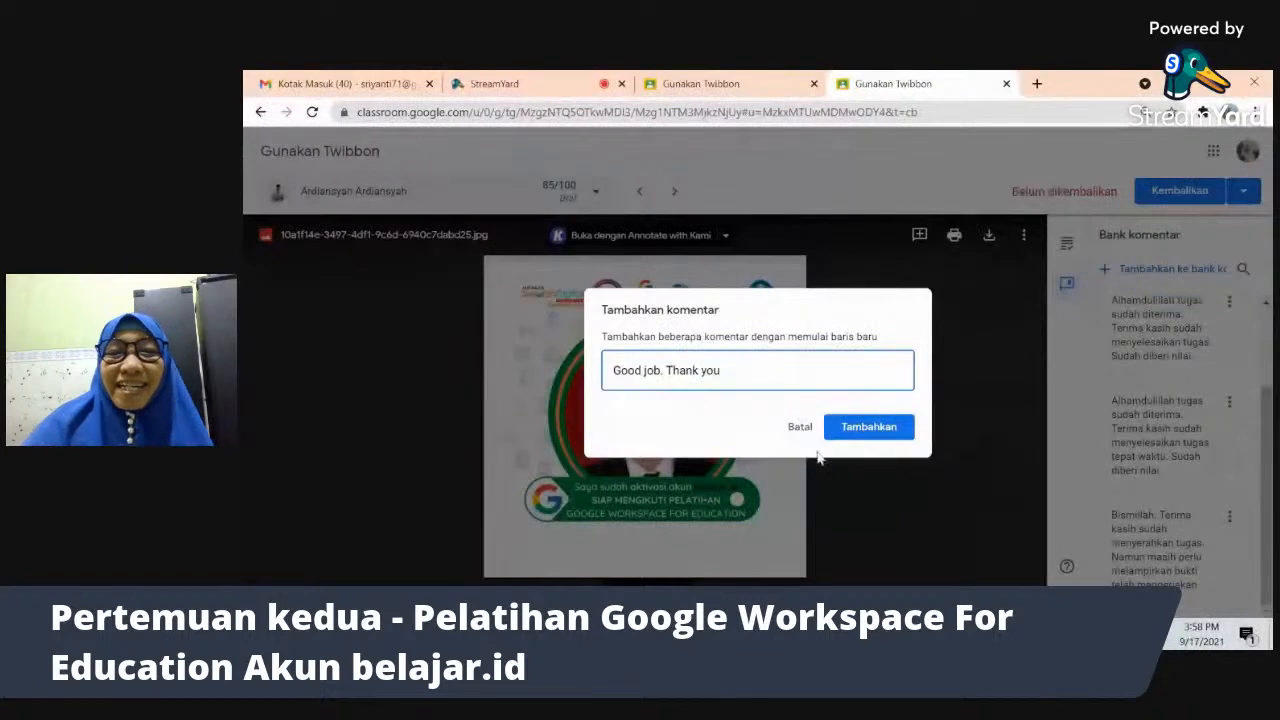
pyautogui.click(879, 428)
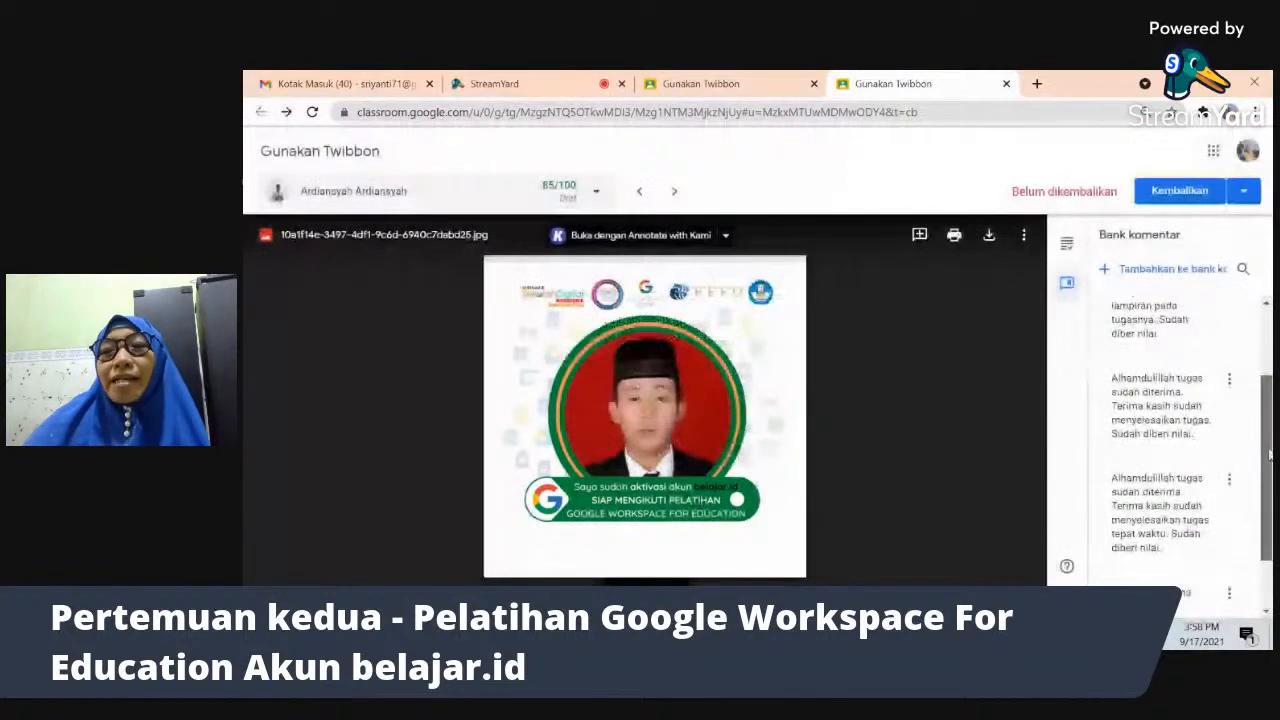
pyautogui.moveTo(1268, 455); pyautogui.dragTo(1266, 386)
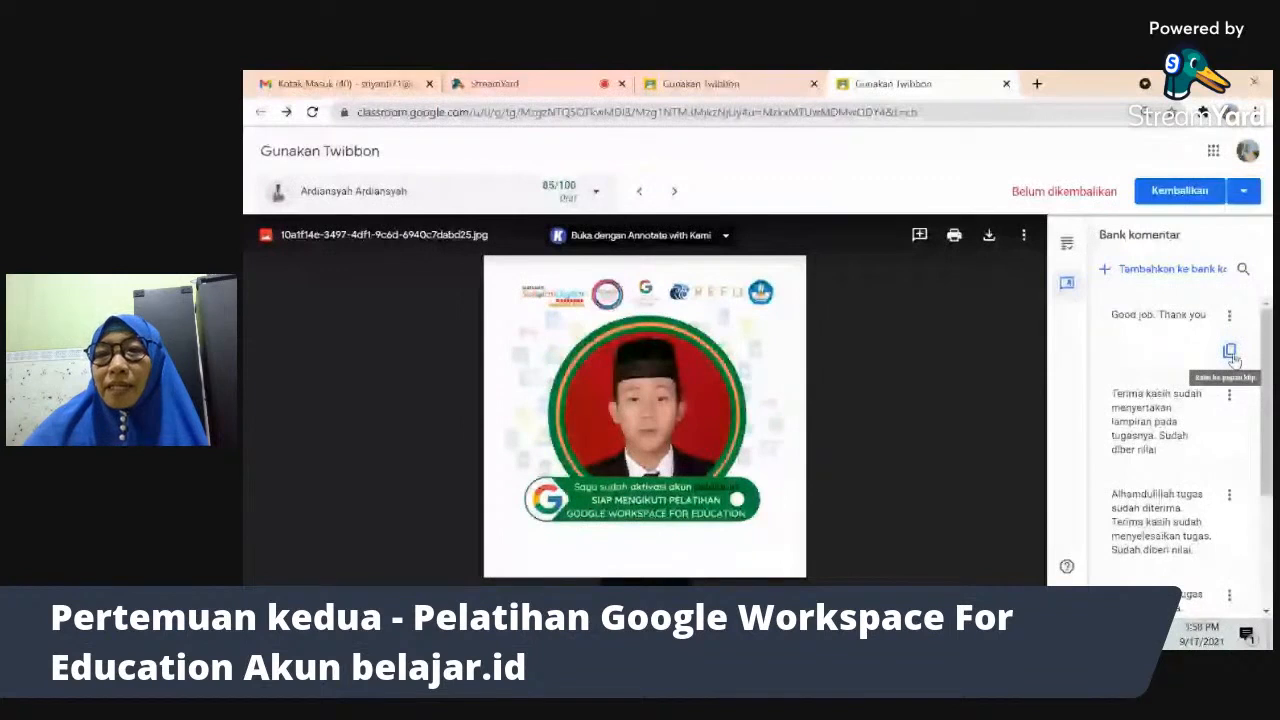
pyautogui.click(1067, 285)
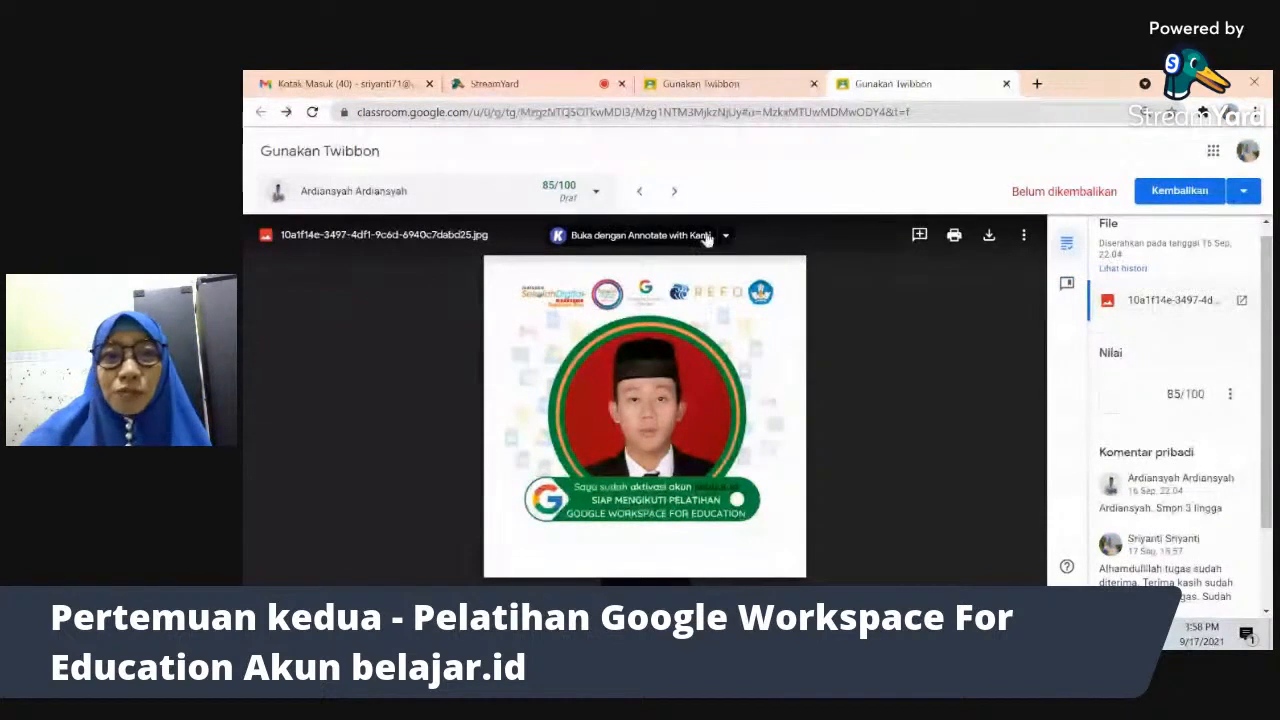
# - Return both checked 85/100 submissions at once using the return-several-submissions option
pyautogui.click(1245, 189)
pyautogui.click(1204, 244)
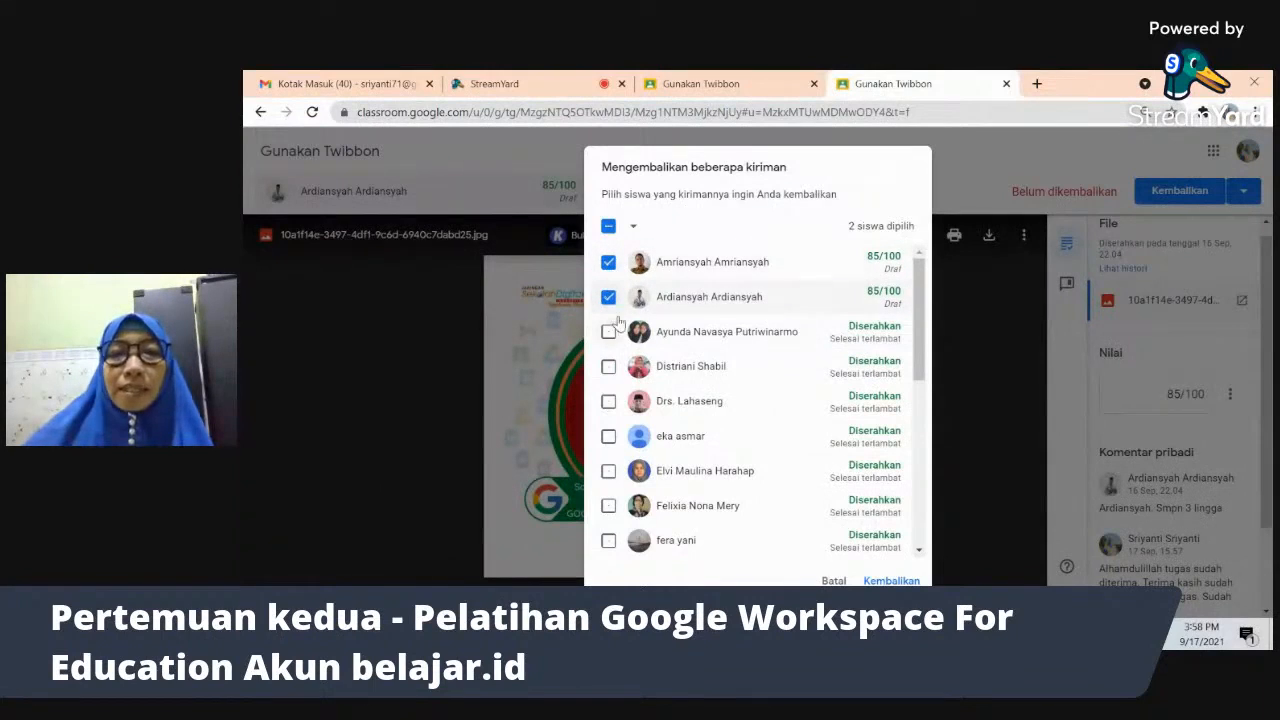
pyautogui.scroll(-5, 924, 320)
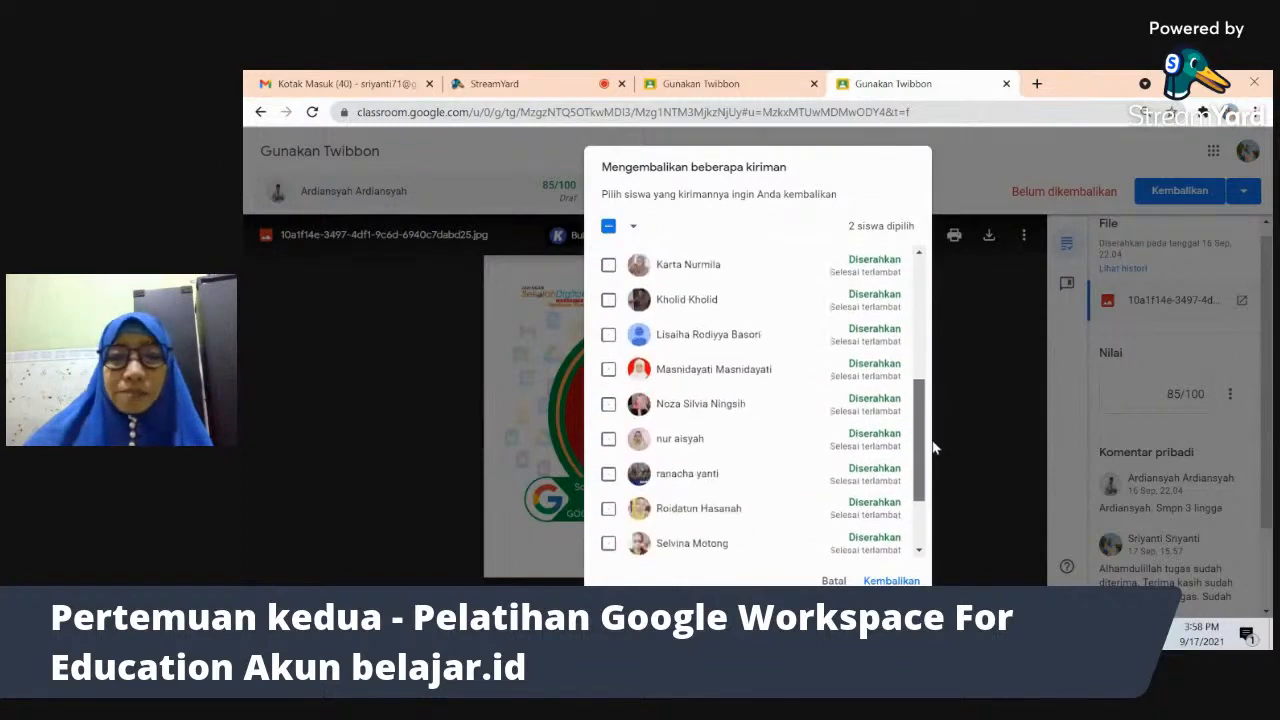
pyautogui.scroll(5, 907, 262)
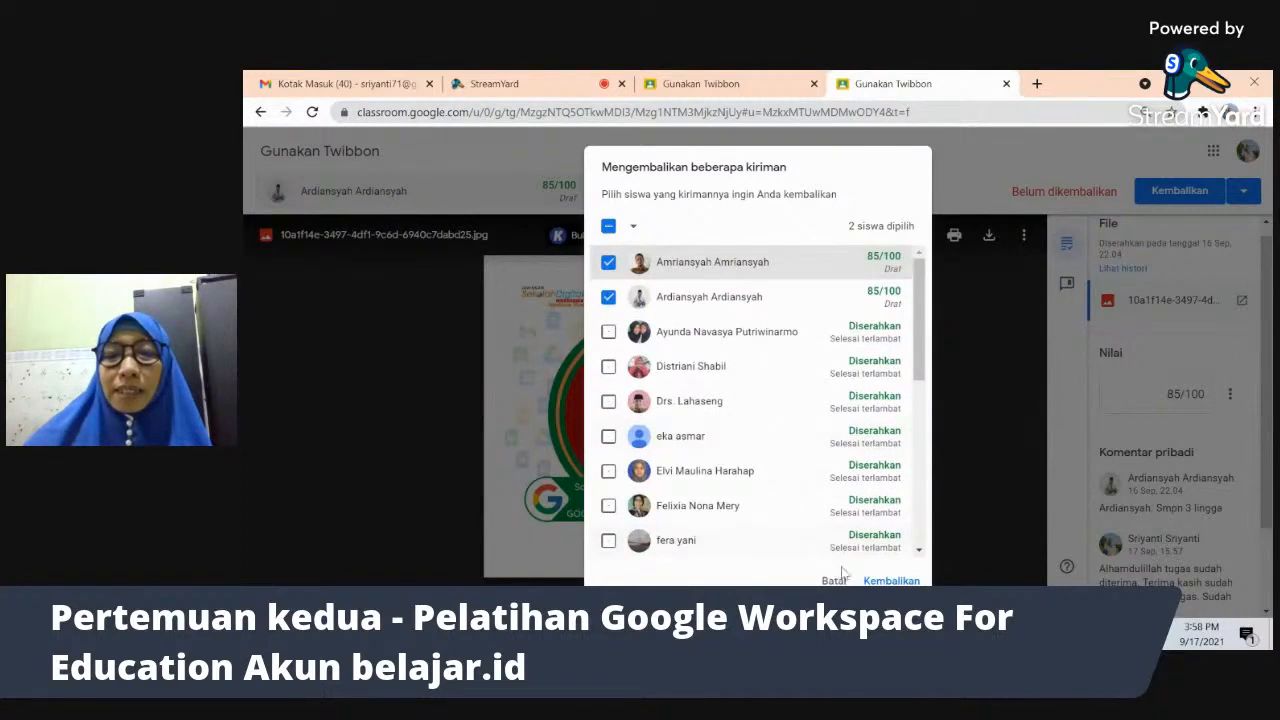
pyautogui.click(891, 580)
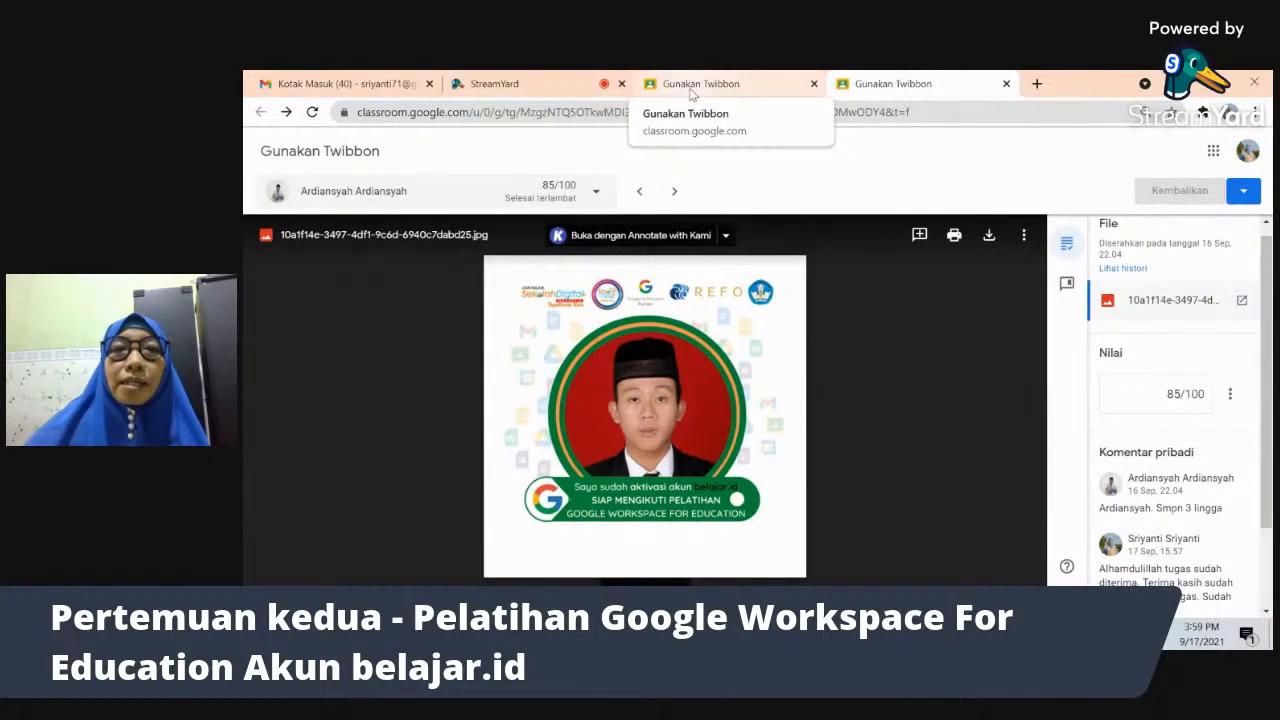
# - Switch to the Gunakan Twibbon student-work tab and admit a waiting participant into the Meet call
pyautogui.click(690, 88)
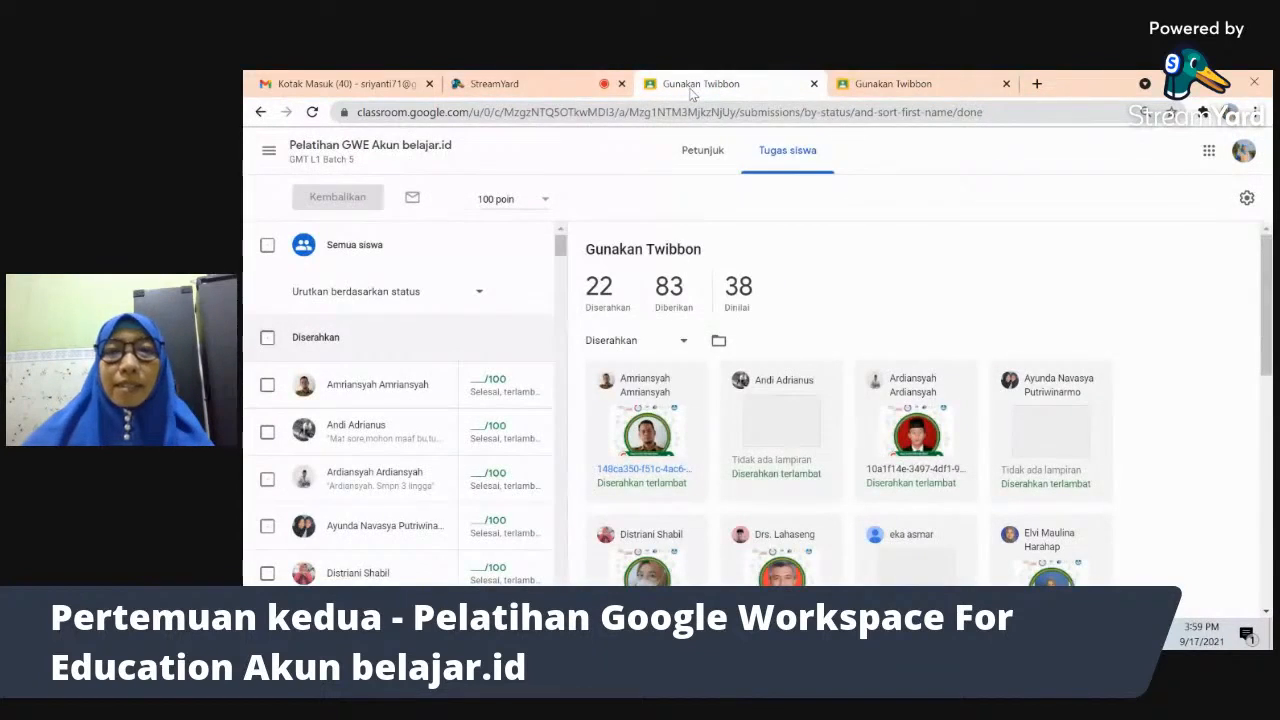
pyautogui.hotkey('alt', 'Tab')
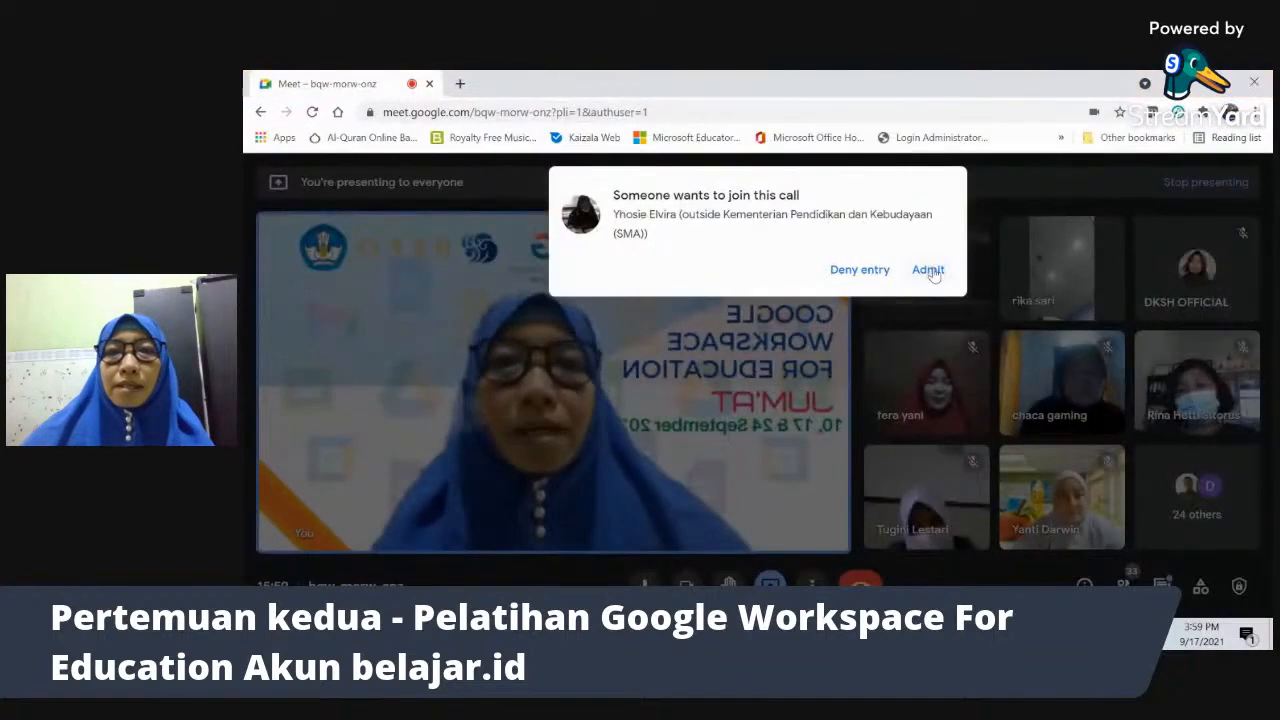
pyautogui.click(928, 270)
pyautogui.hotkey('alt', 'Tab')
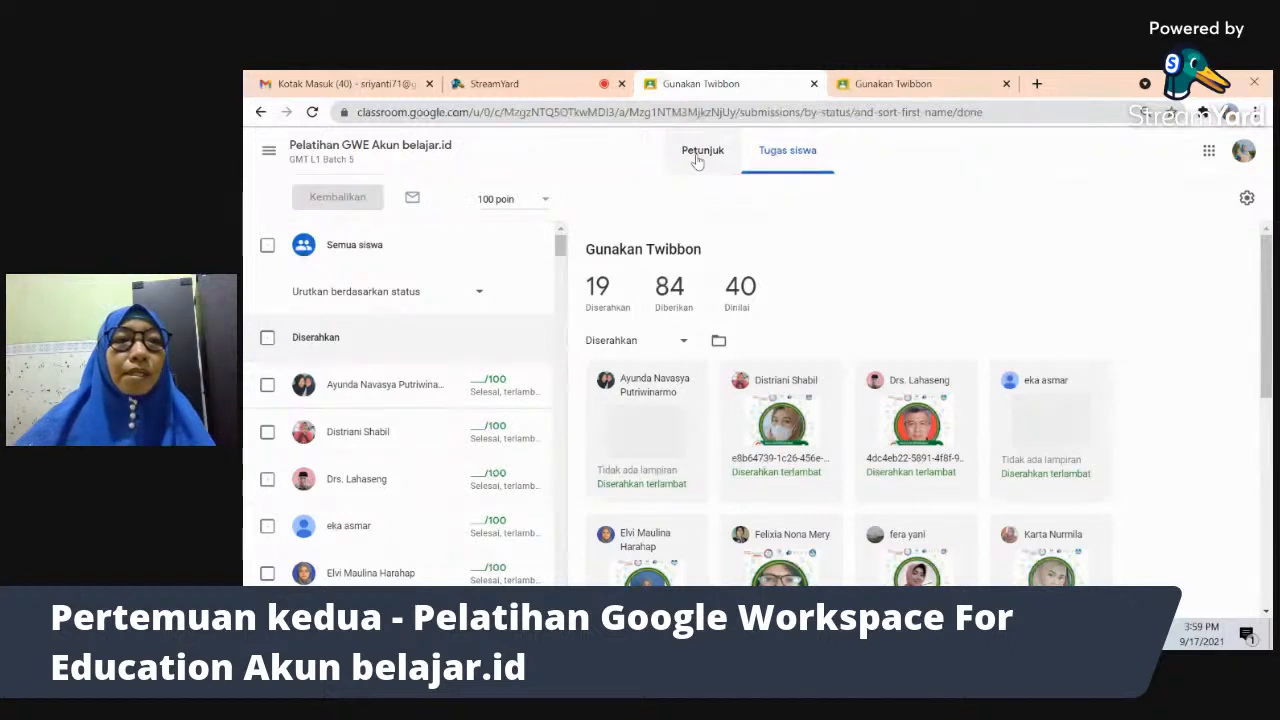
pyautogui.click(410, 149)
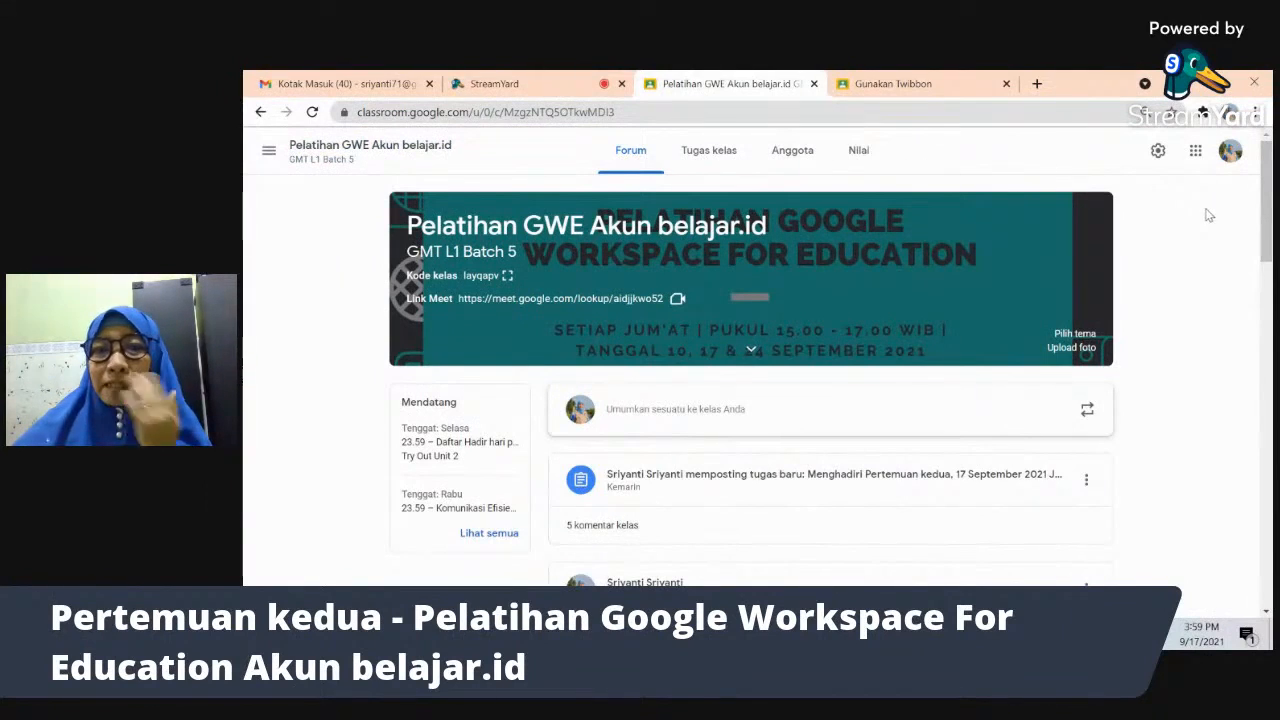
pyautogui.click(800, 158)
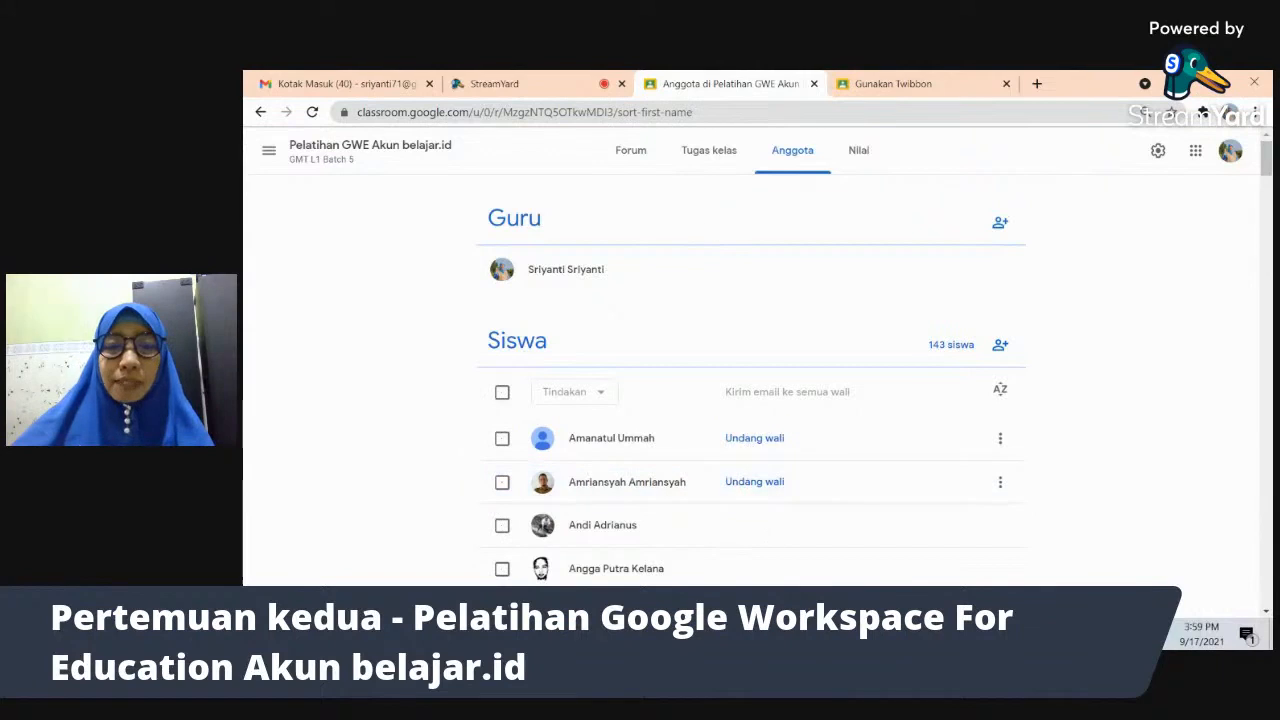
pyautogui.moveTo(697, 634)
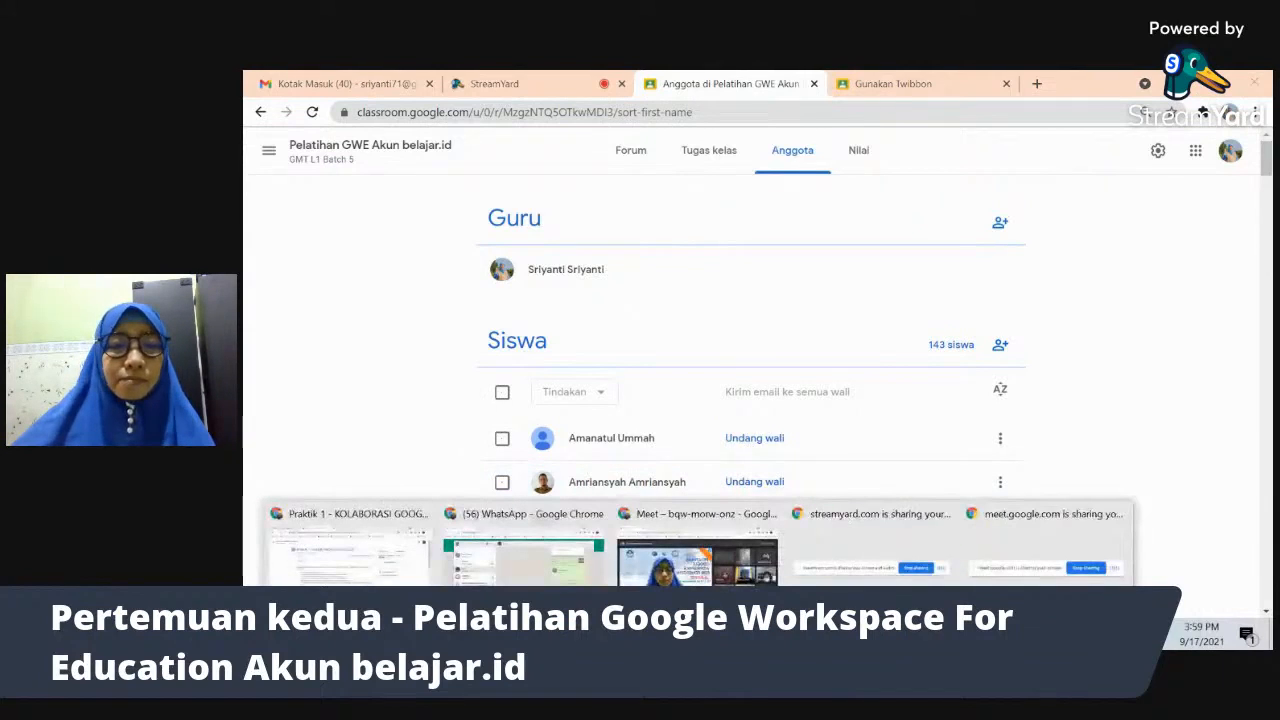
pyautogui.click(425, 575)
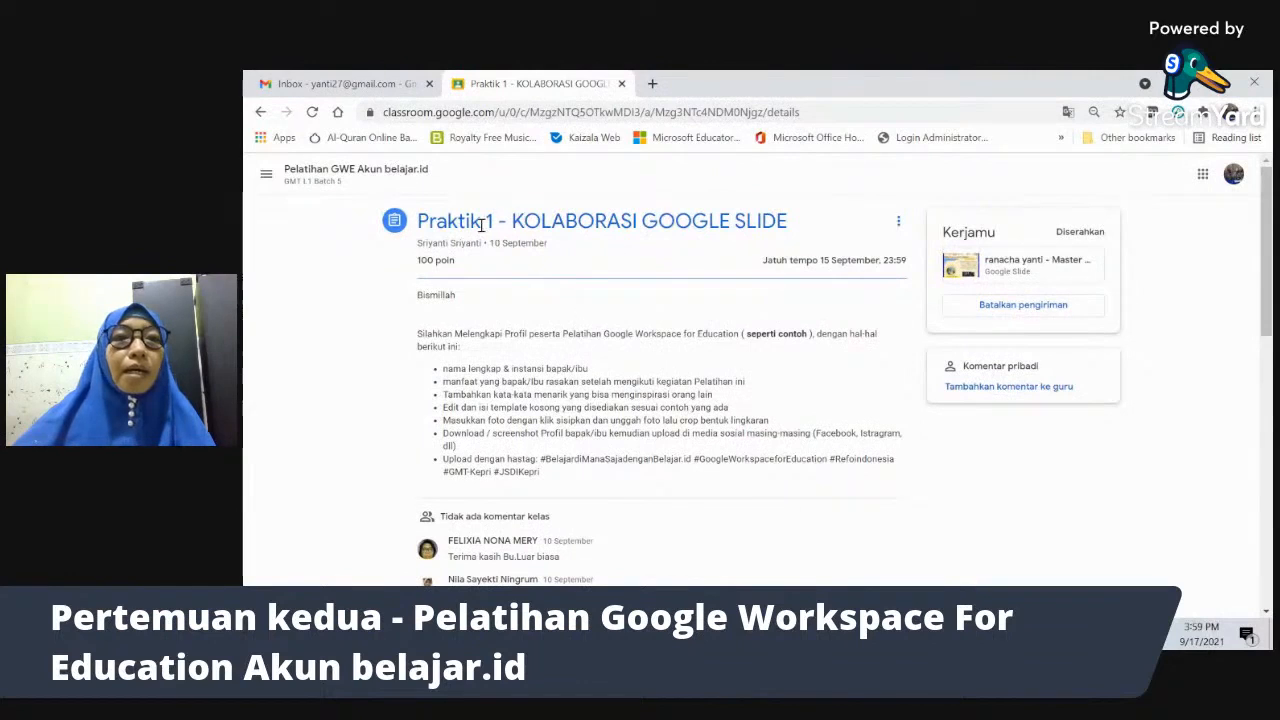
pyautogui.click(313, 177)
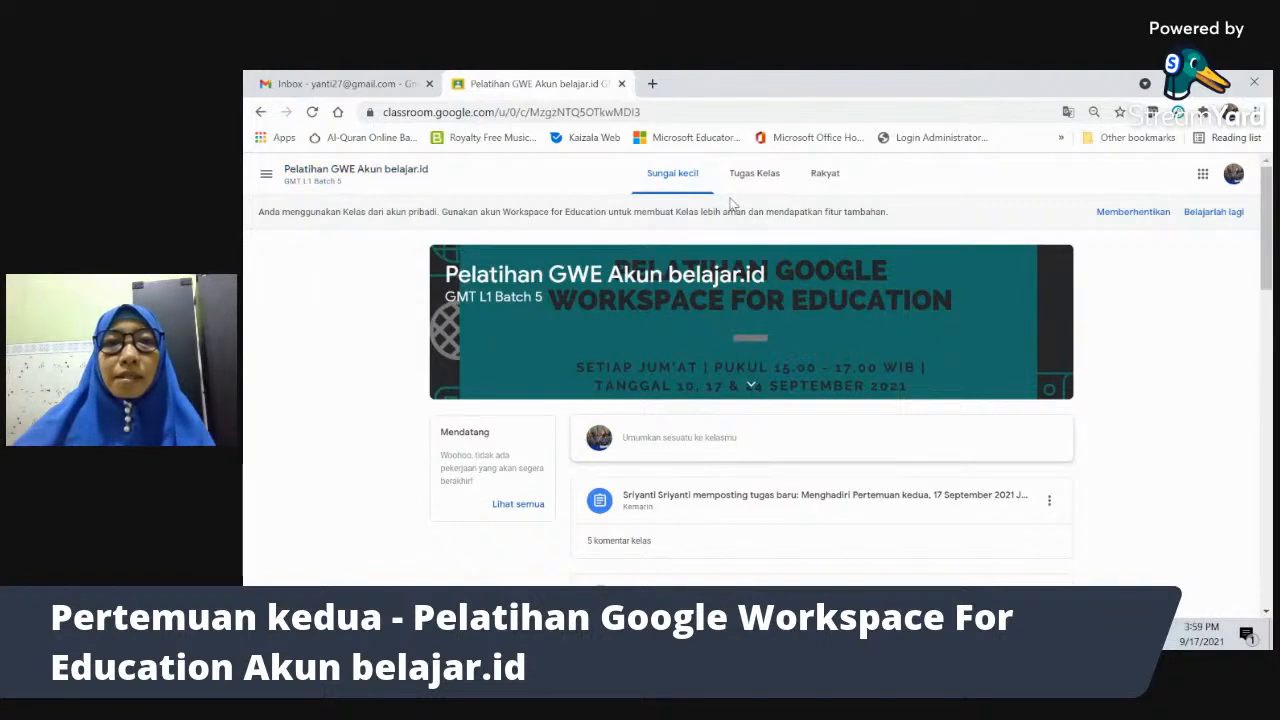
pyautogui.hotkey('alt', 'Tab')
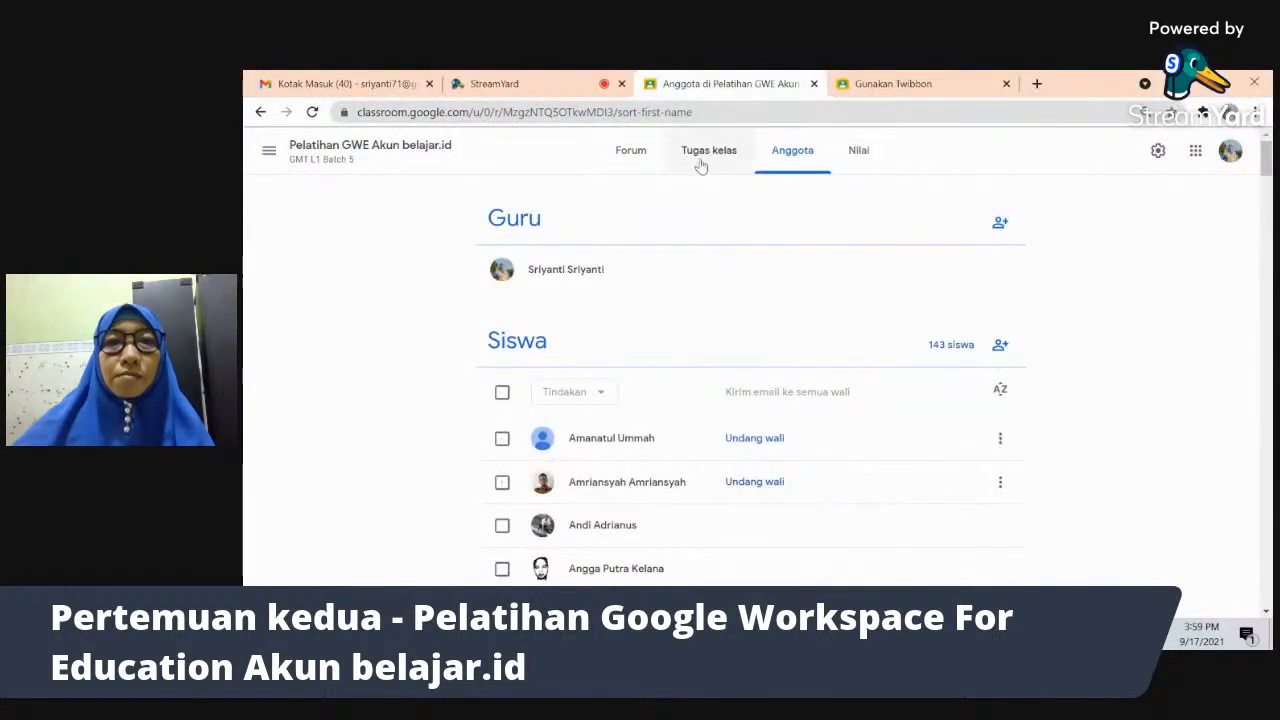
pyautogui.hotkey('alt', 'Tab')
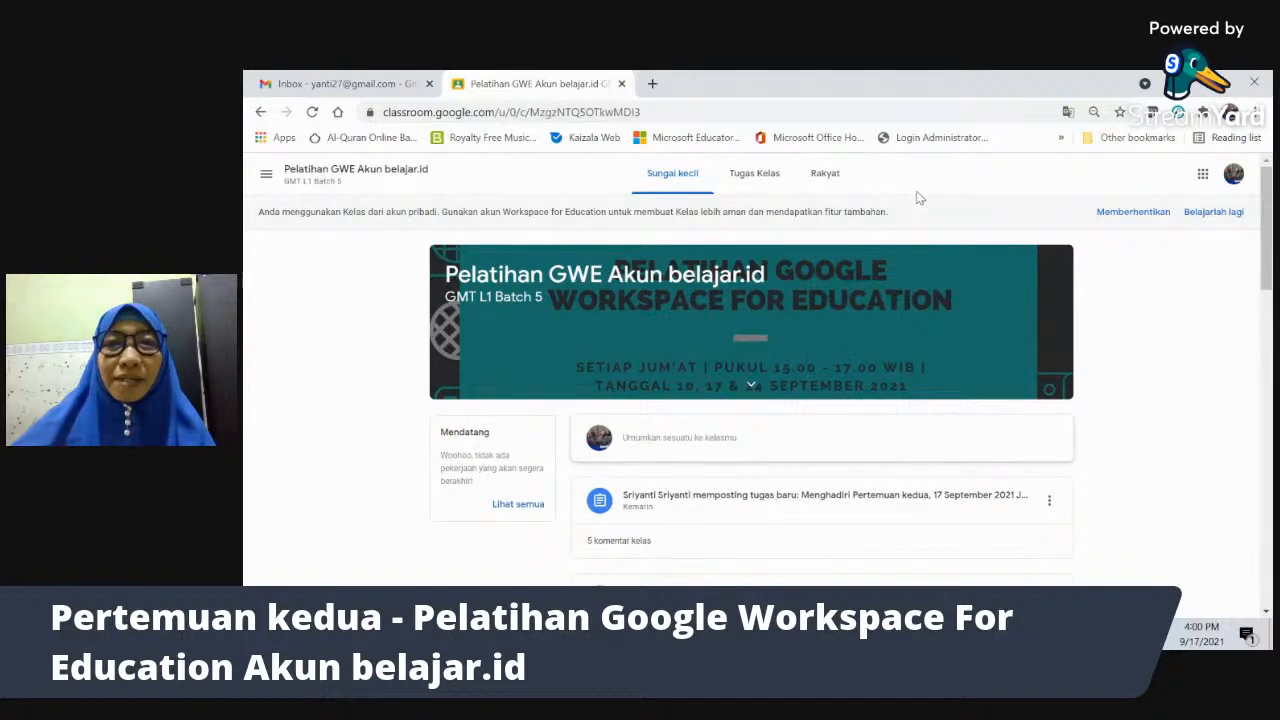
pyautogui.hotkey('alt', 'Tab')
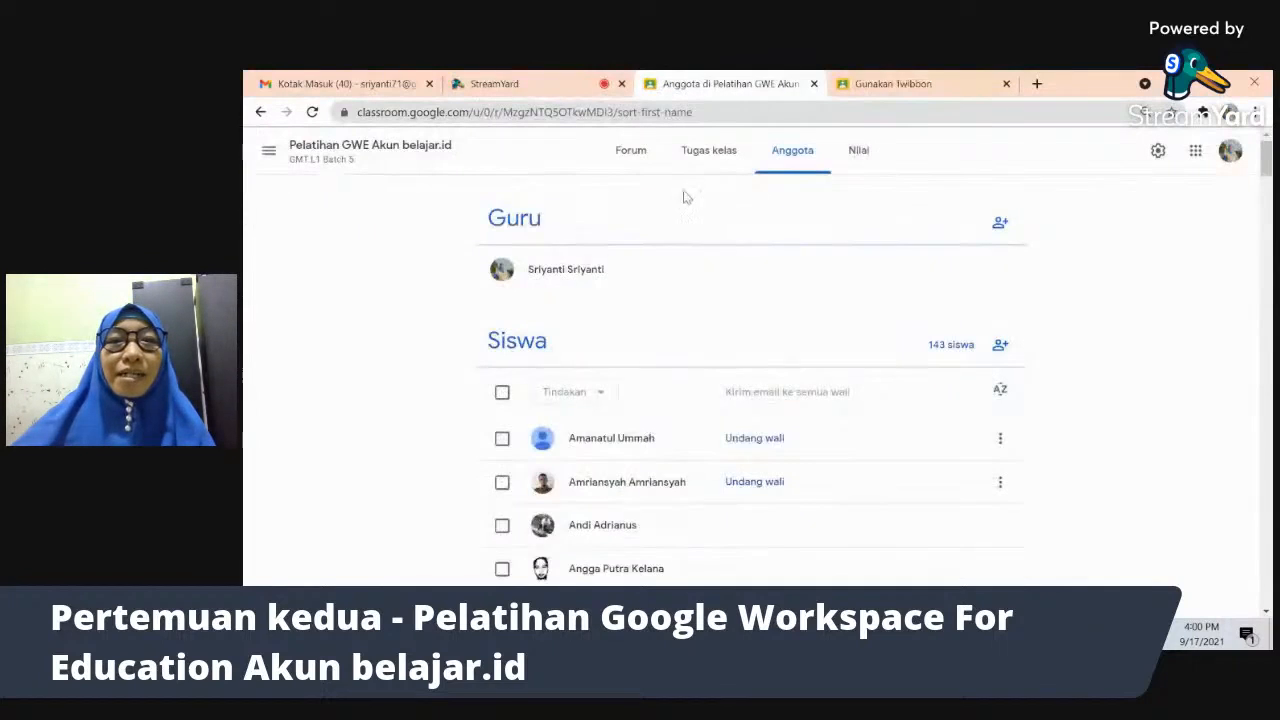
# - Browse the Forum, Tugas kelas and Anggota pages, then open the Nilai gradebook
pyautogui.click(631, 158)
pyautogui.click(709, 152)
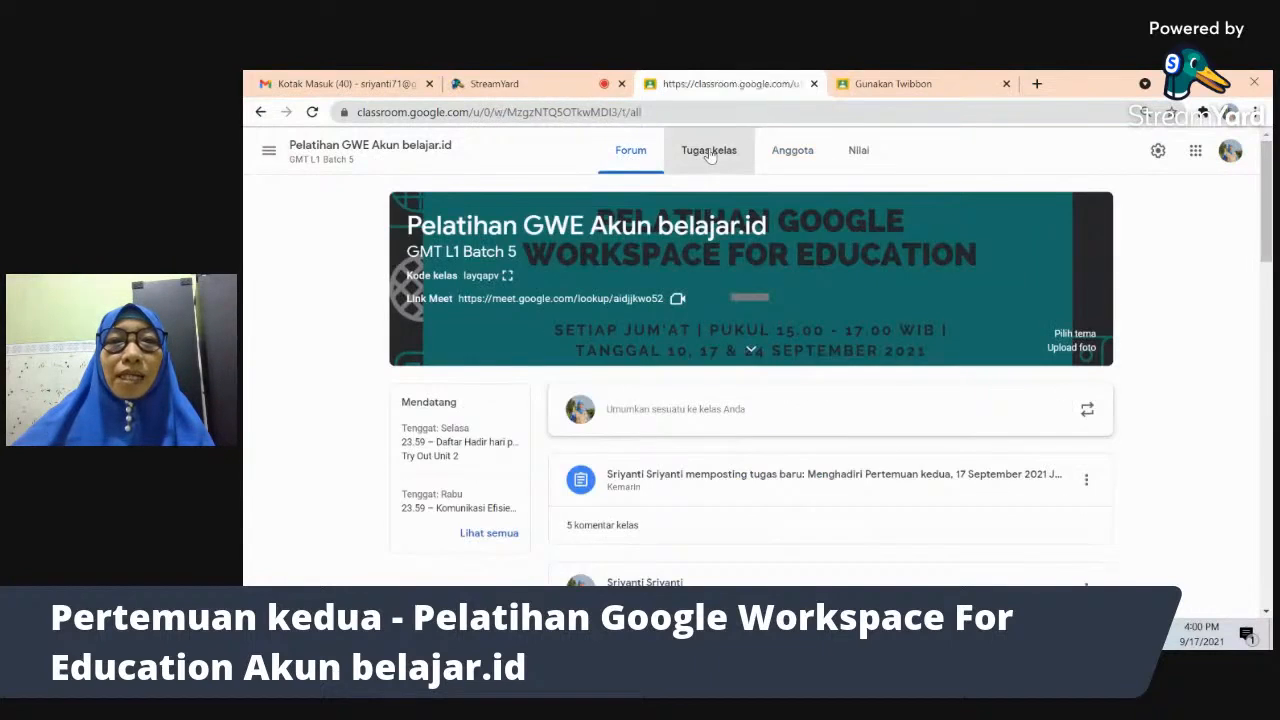
pyautogui.click(808, 162)
pyautogui.click(864, 160)
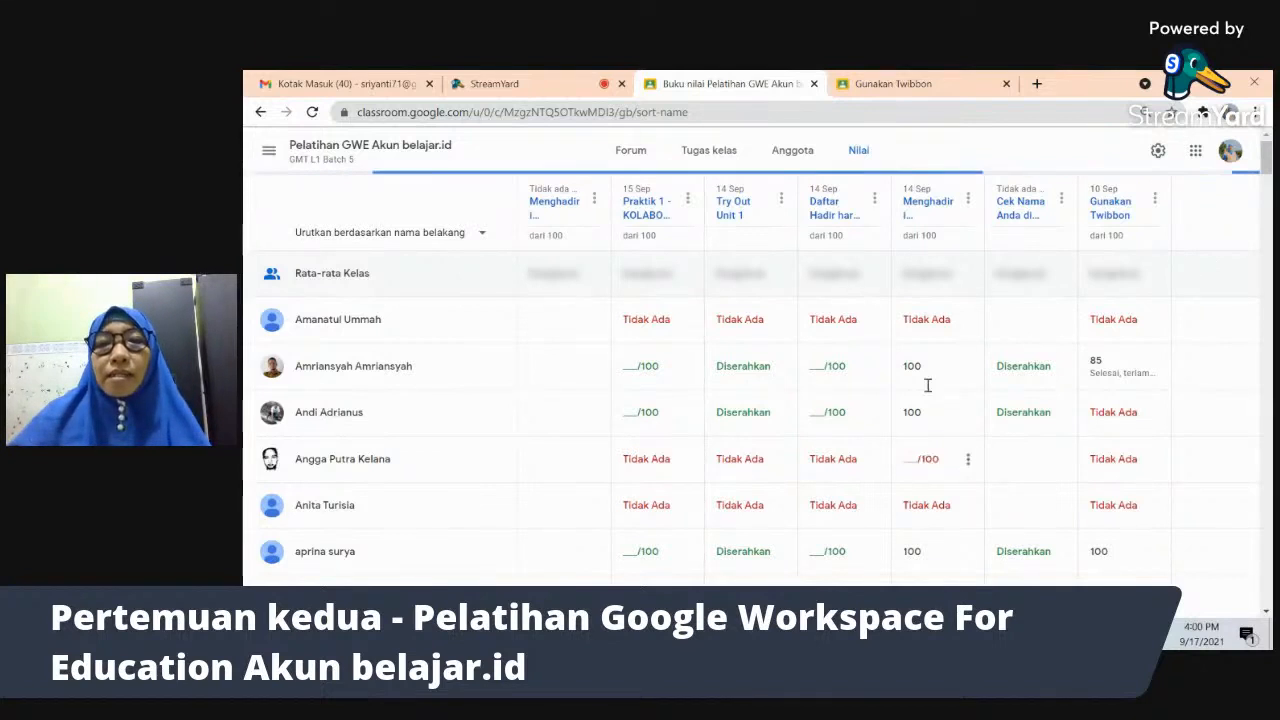
pyautogui.click(1158, 152)
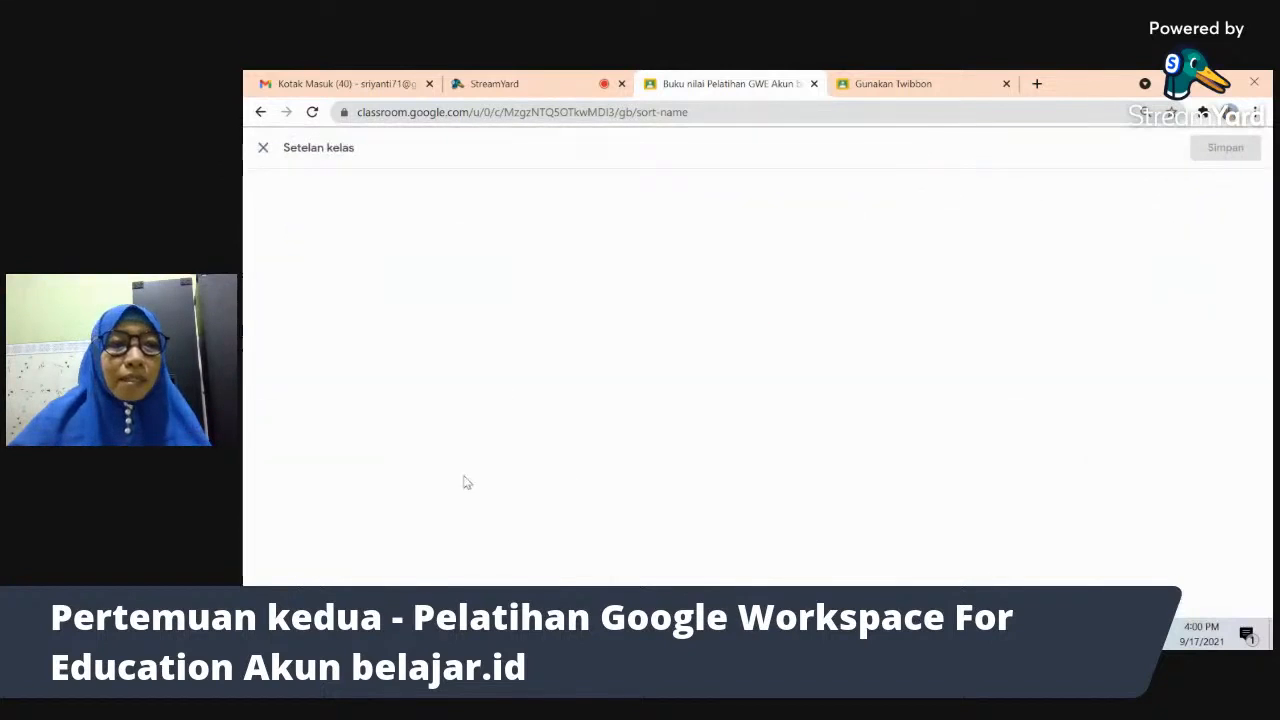
pyautogui.click(262, 157)
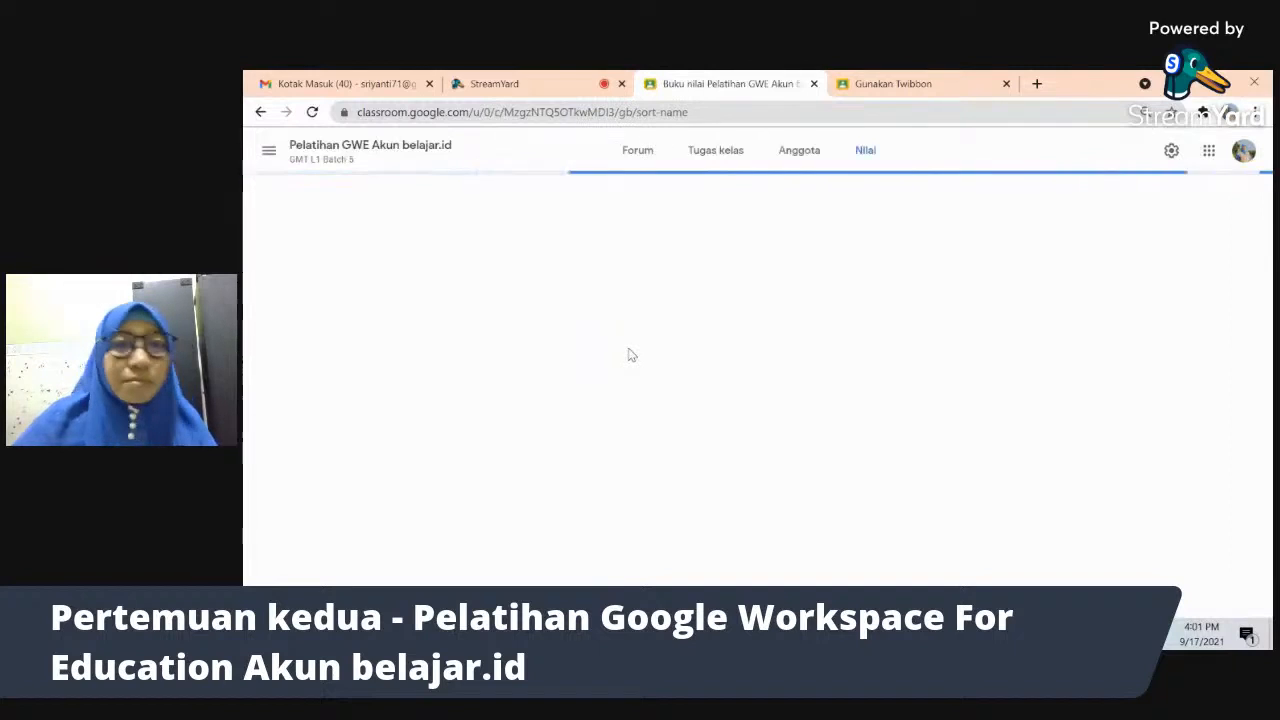
# - Admit the waiting participant in Meet, then bring the Meet call back in front
pyautogui.hotkey('alt', 'Tab')
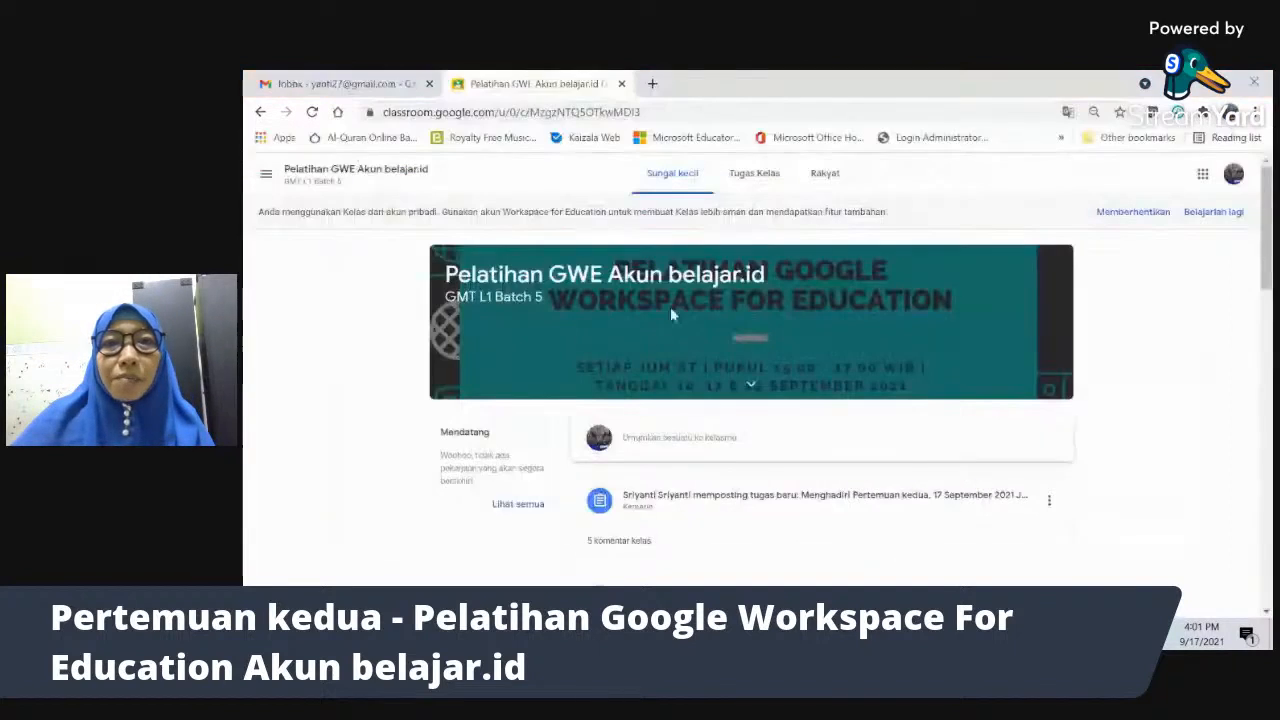
pyautogui.hotkey('alt', 'Tab')
pyautogui.press('Tab')
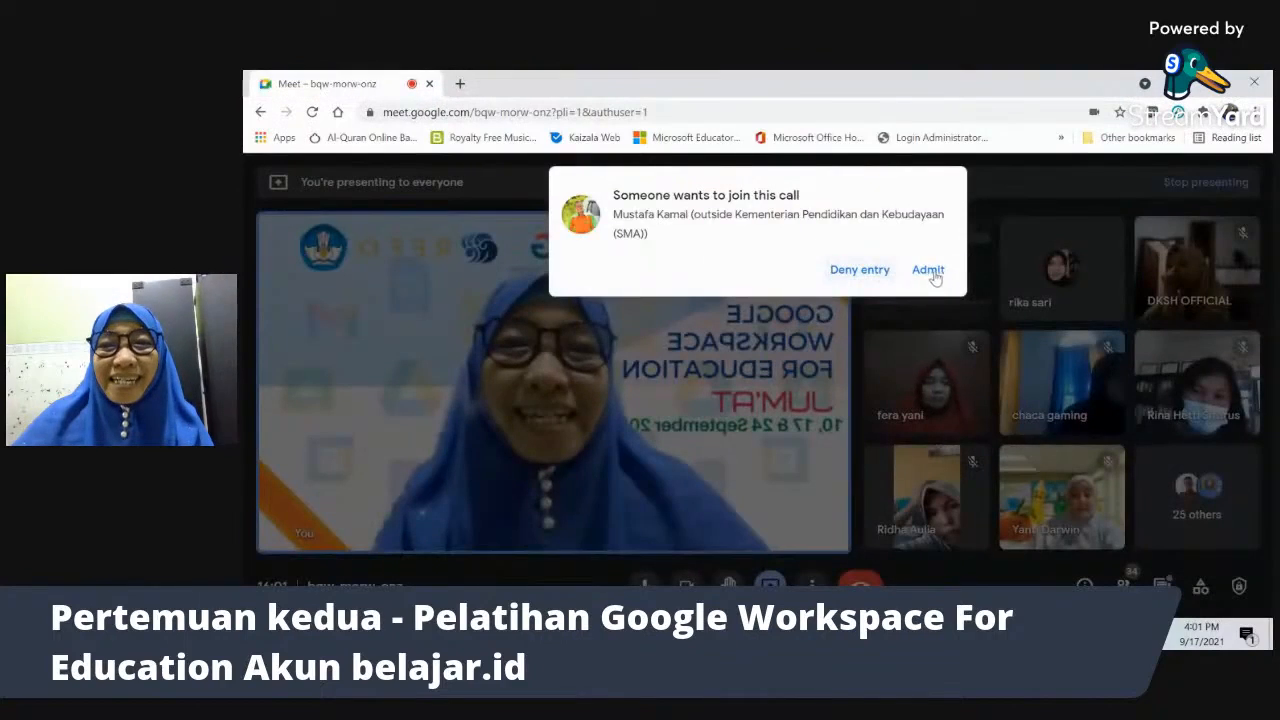
pyautogui.click(932, 272)
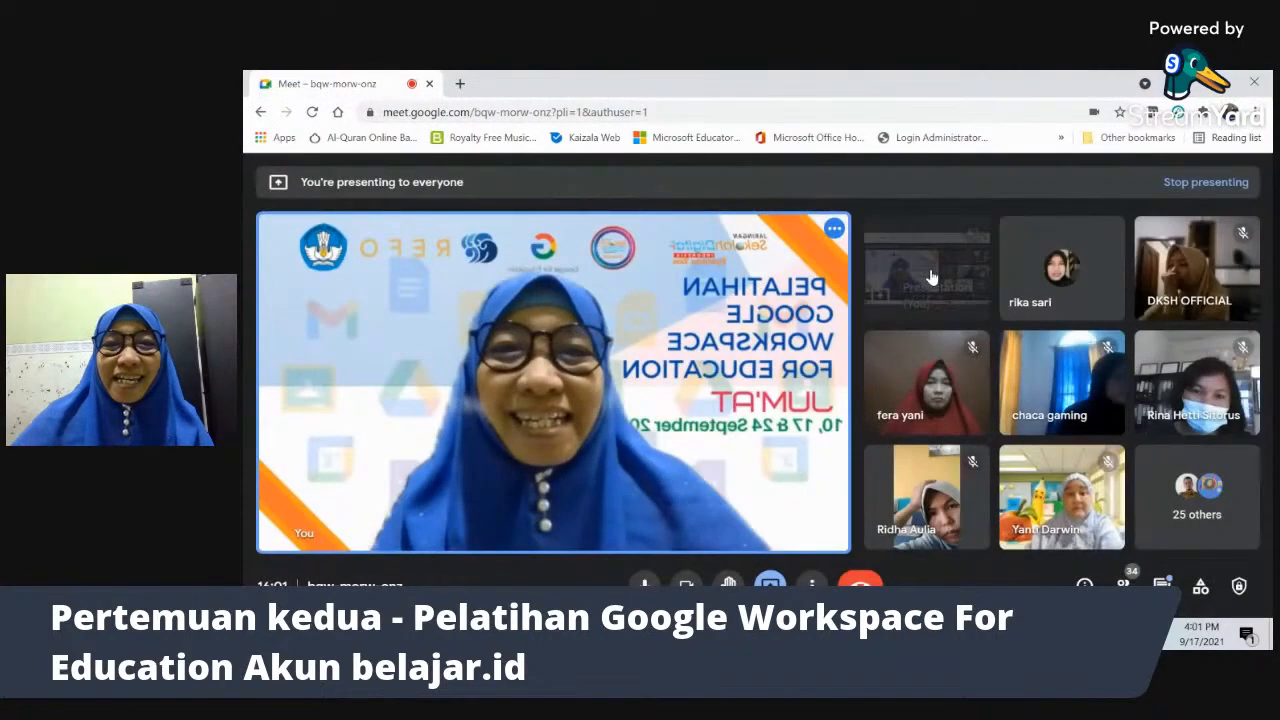
pyautogui.hotkey('alt', 'Tab')
pyautogui.hotkey('alt', 'Tab')
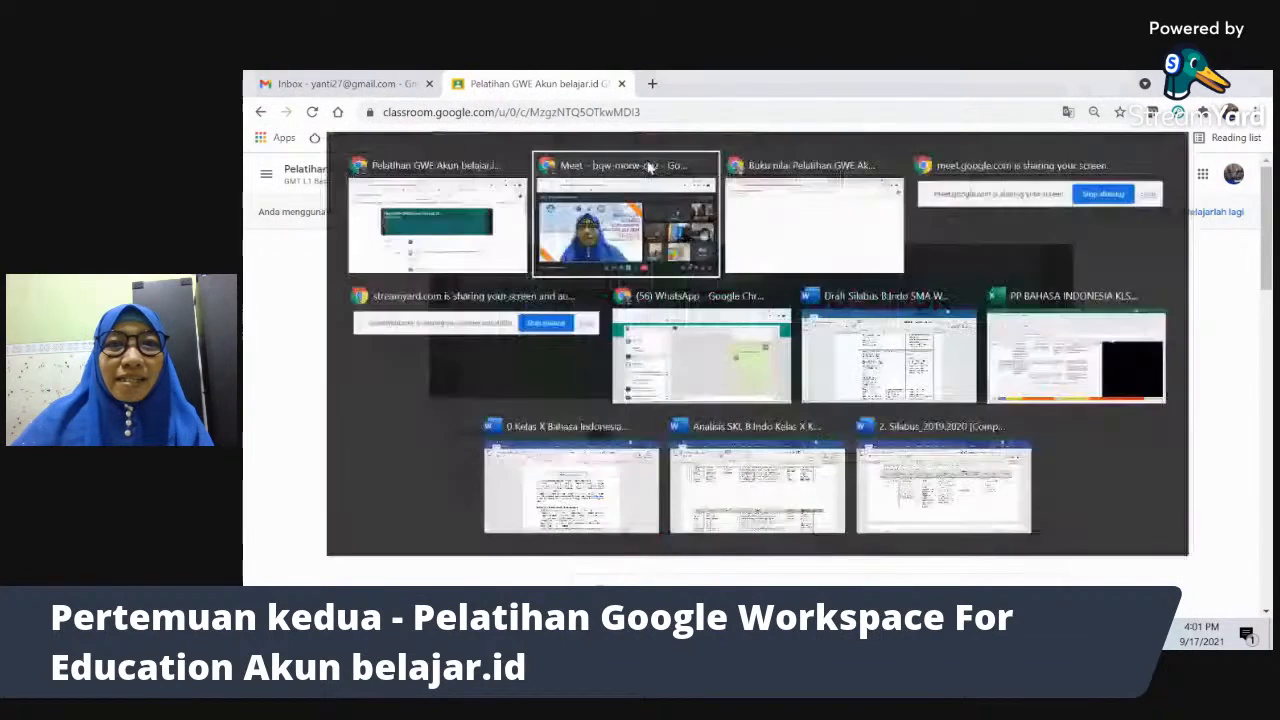
pyautogui.hotkey('alt', 'Tab')
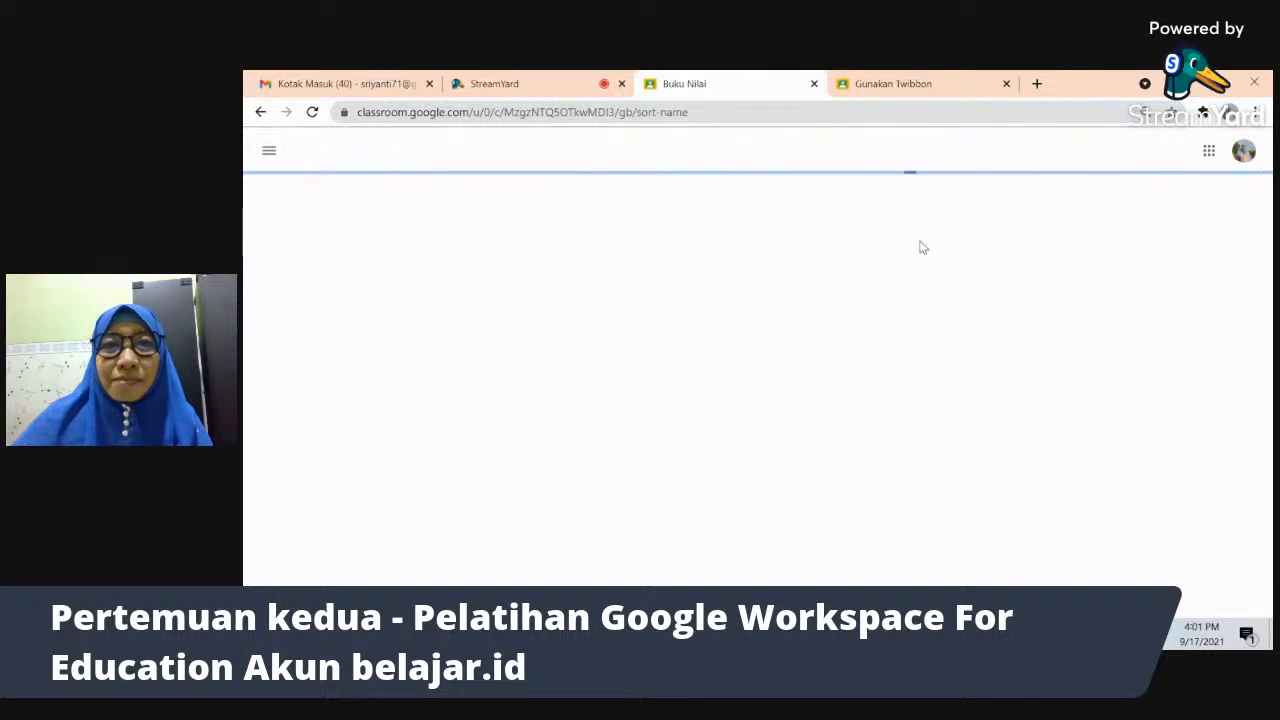
pyautogui.hotkey('alt', 'Tab')
pyautogui.hotkey('alt', 'Tab')
pyautogui.hotkey('alt', 'Tab')
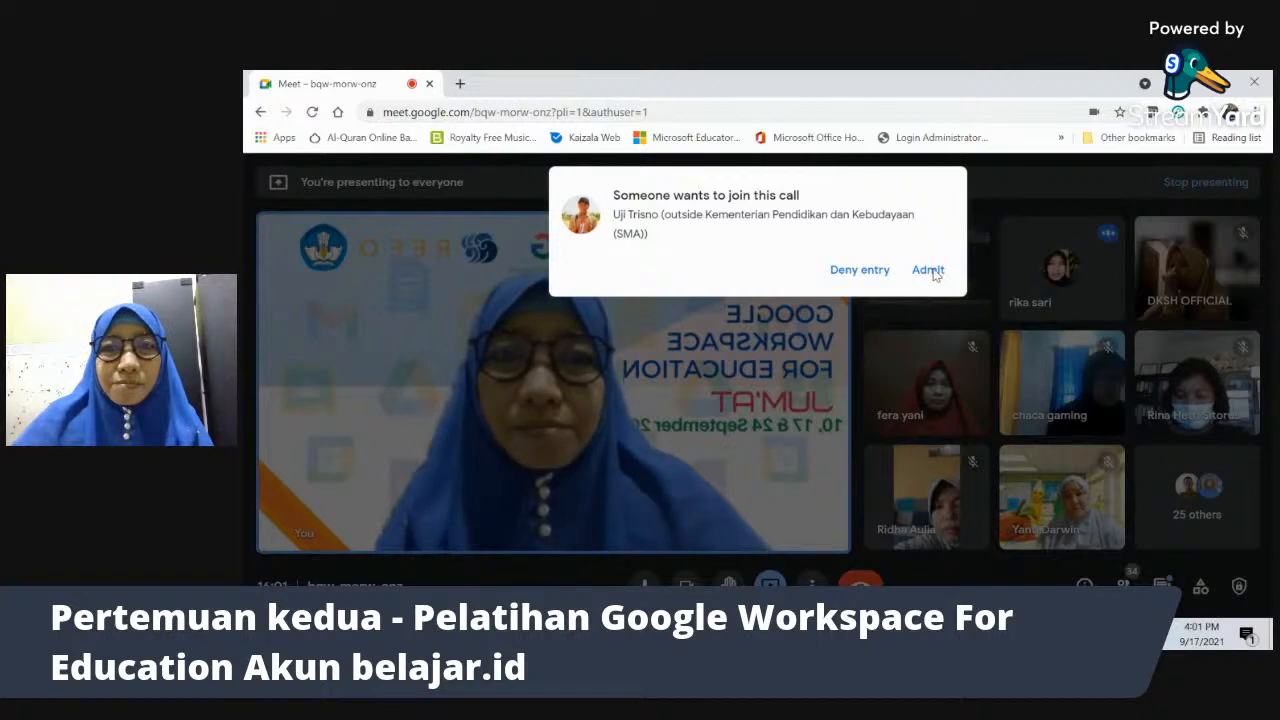
# - Cycle between the Meet and Classroom windows until the Nilai gradebook is showing again
pyautogui.hotkey('alt', 'Tab')
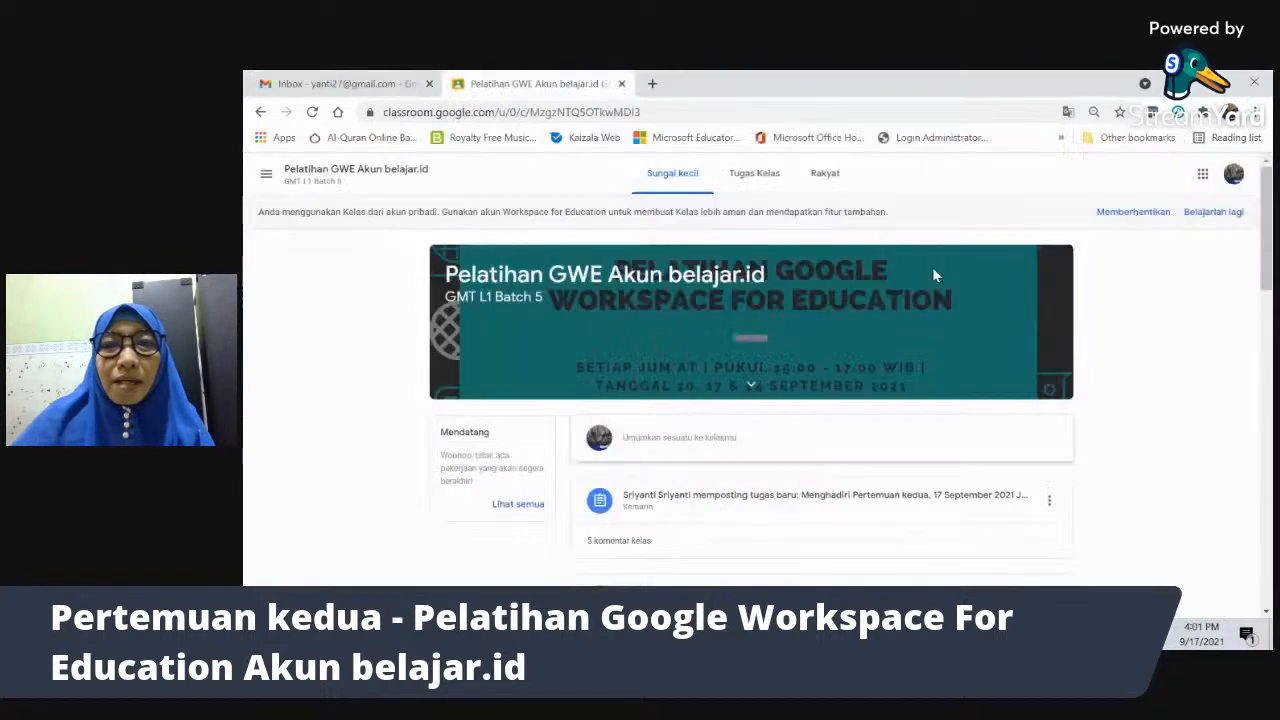
pyautogui.hotkey('alt', 'Tab')
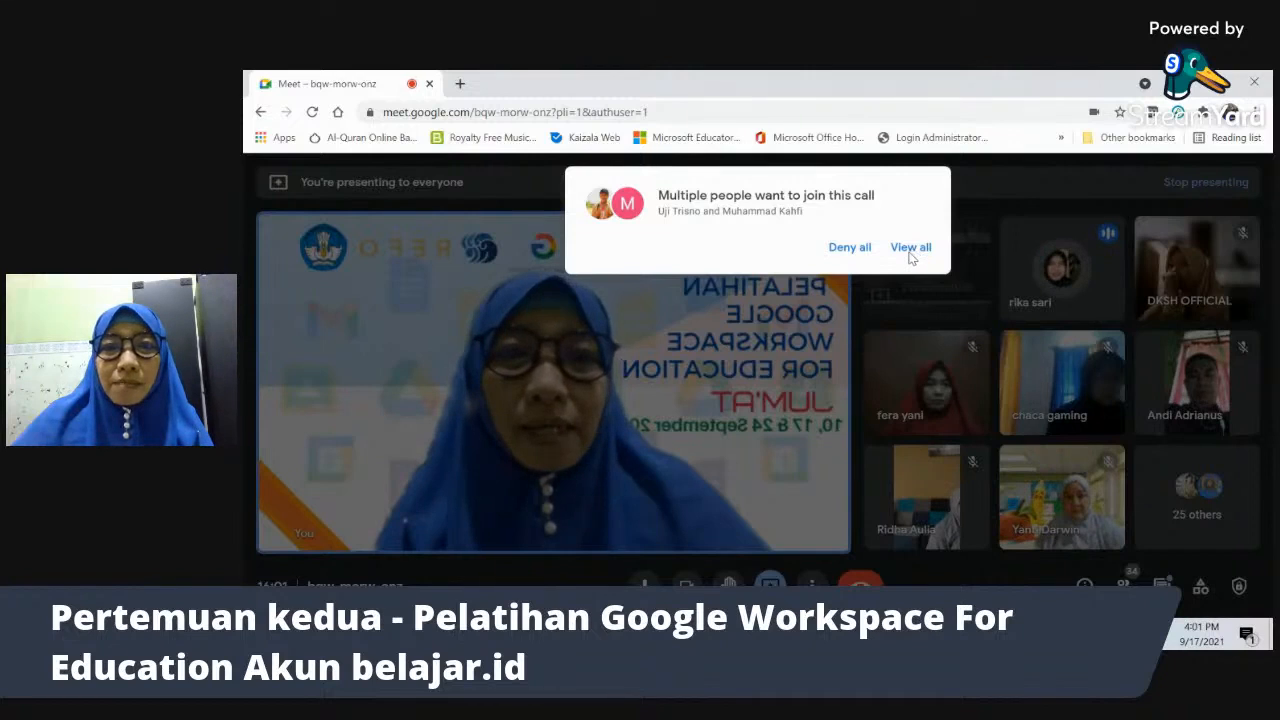
pyautogui.hotkey('alt', 'Tab')
pyautogui.hotkey('alt', 'Tab')
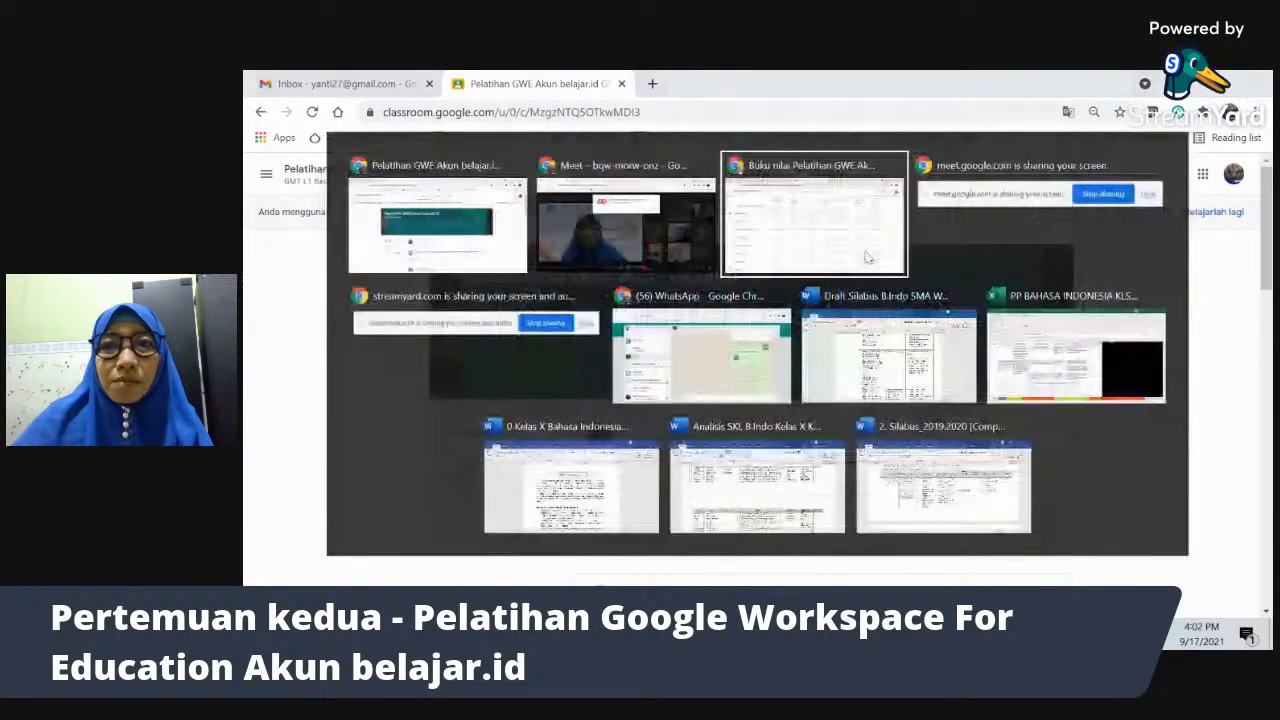
pyautogui.press('Tab')
pyautogui.press('Tab')
pyautogui.press('Tab')
pyautogui.press('Tab')
pyautogui.press('Tab')
pyautogui.press('Tab')
pyautogui.press('Tab')
pyautogui.press('Tab')
pyautogui.press('Tab')
pyautogui.press('Tab')
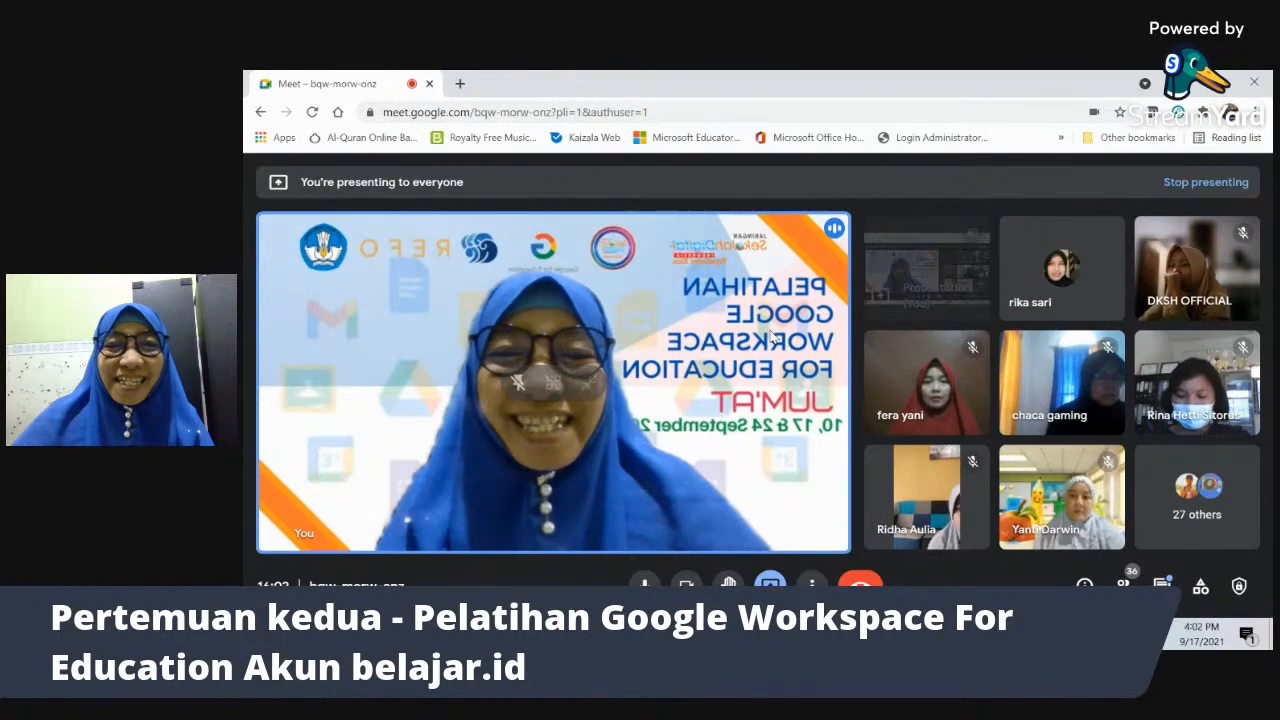
pyautogui.hotkey('alt', 'Tab')
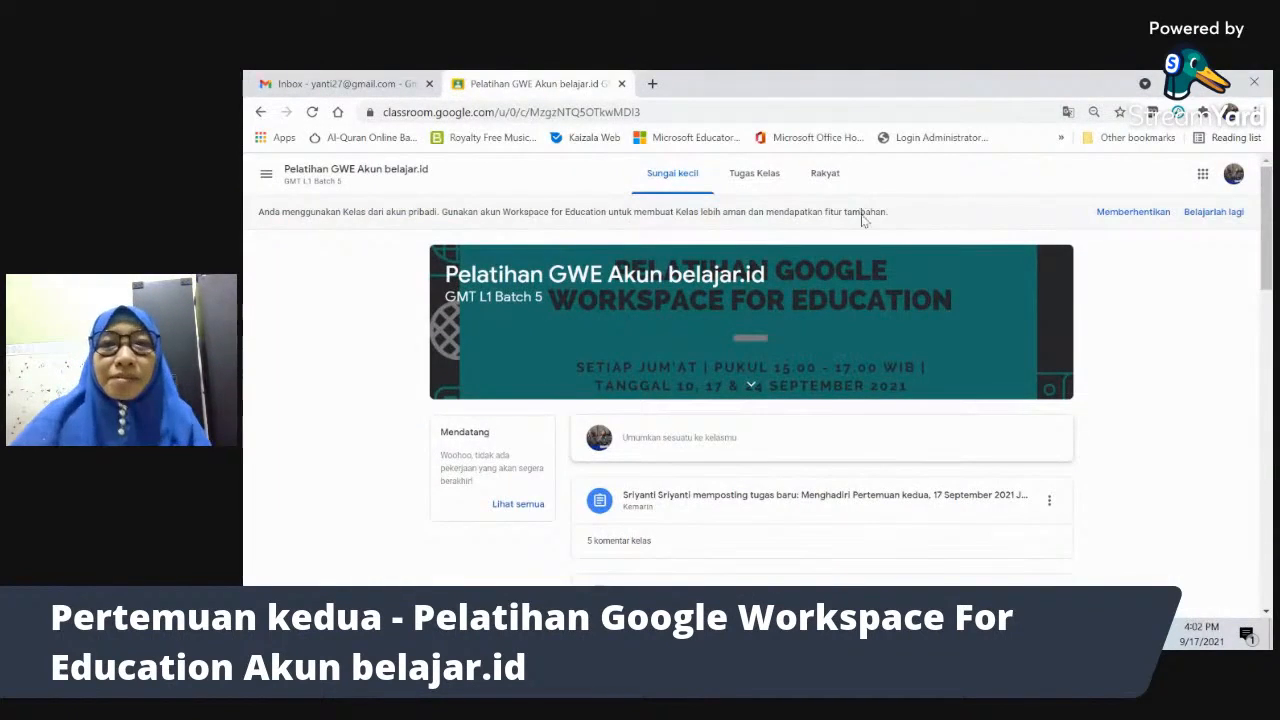
pyautogui.hotkey('alt', 'Tab')
pyautogui.hotkey('alt', 'Tab')
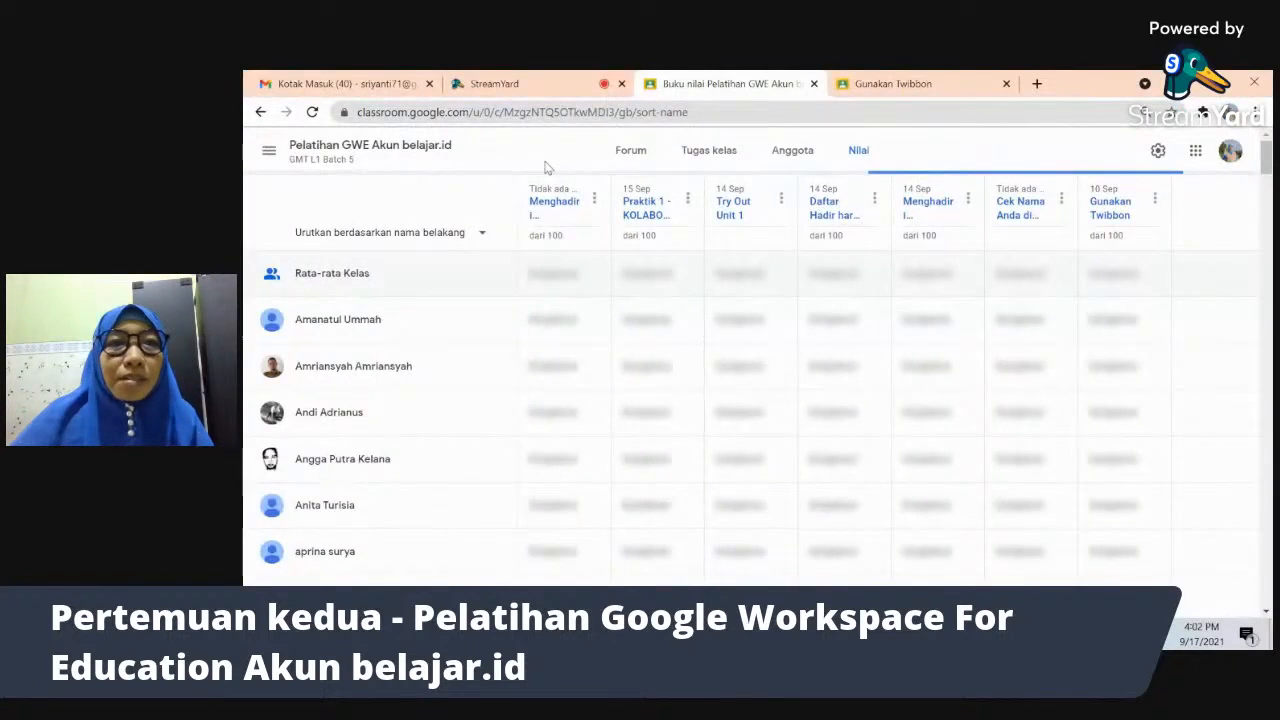
pyautogui.hotkey('alt', 'Tab')
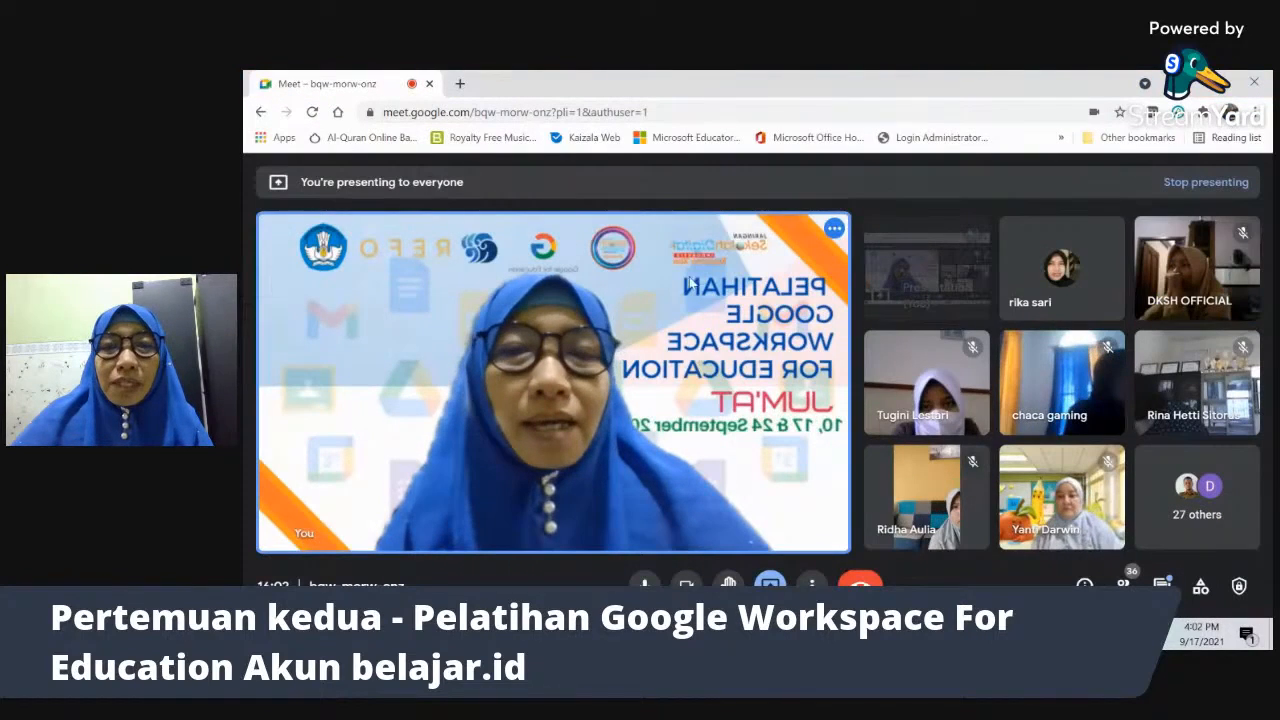
pyautogui.hotkey('alt', 'Tab')
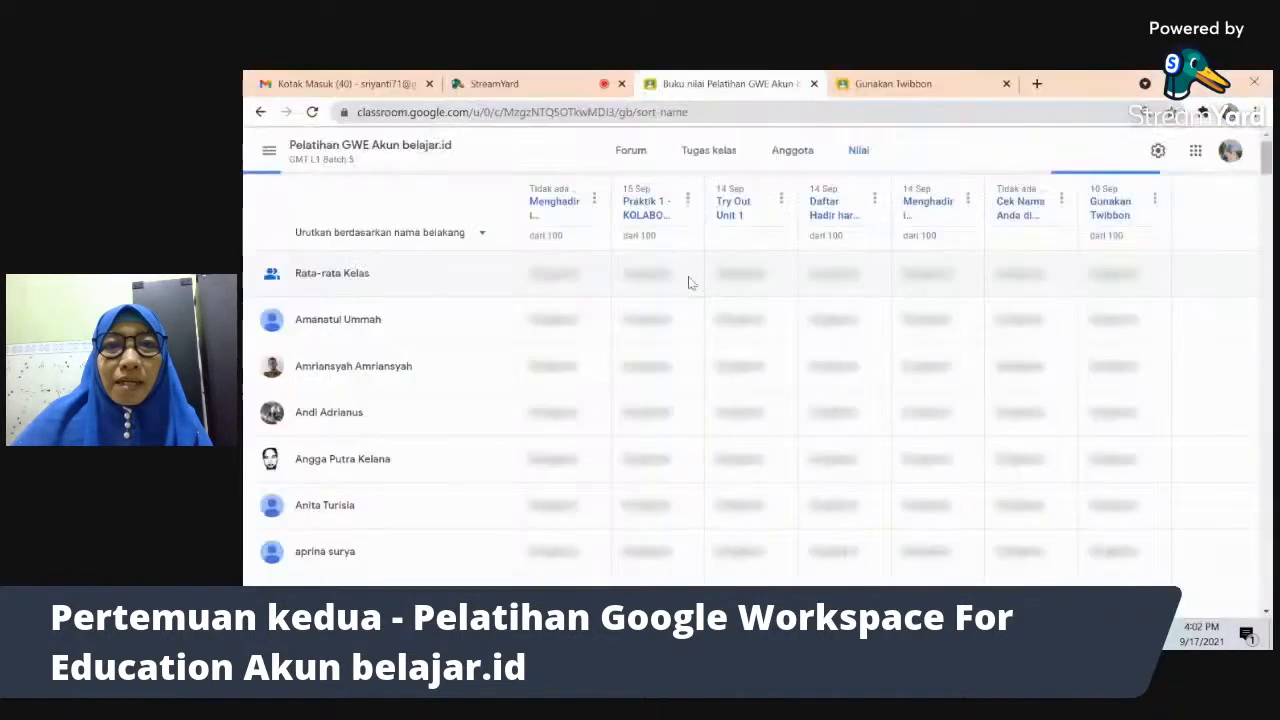
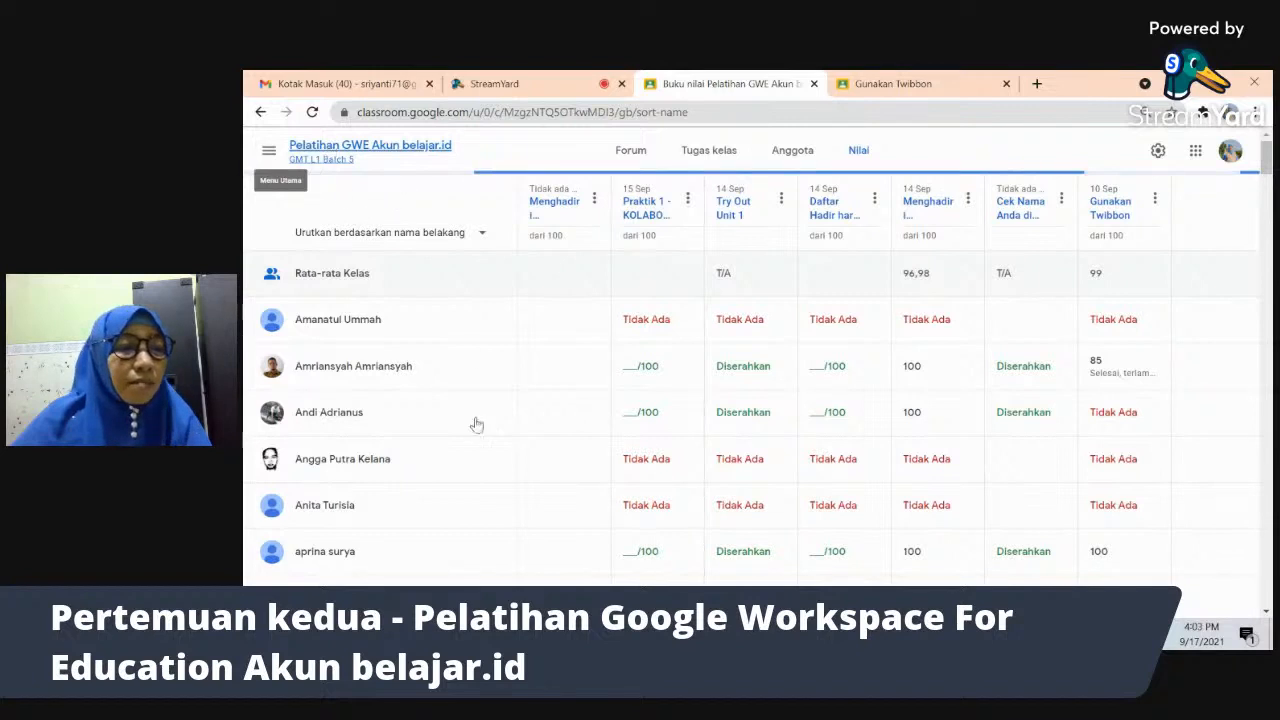
# - Switch from the Nilai grade table to the class Forum stream
pyautogui.click(627, 155)
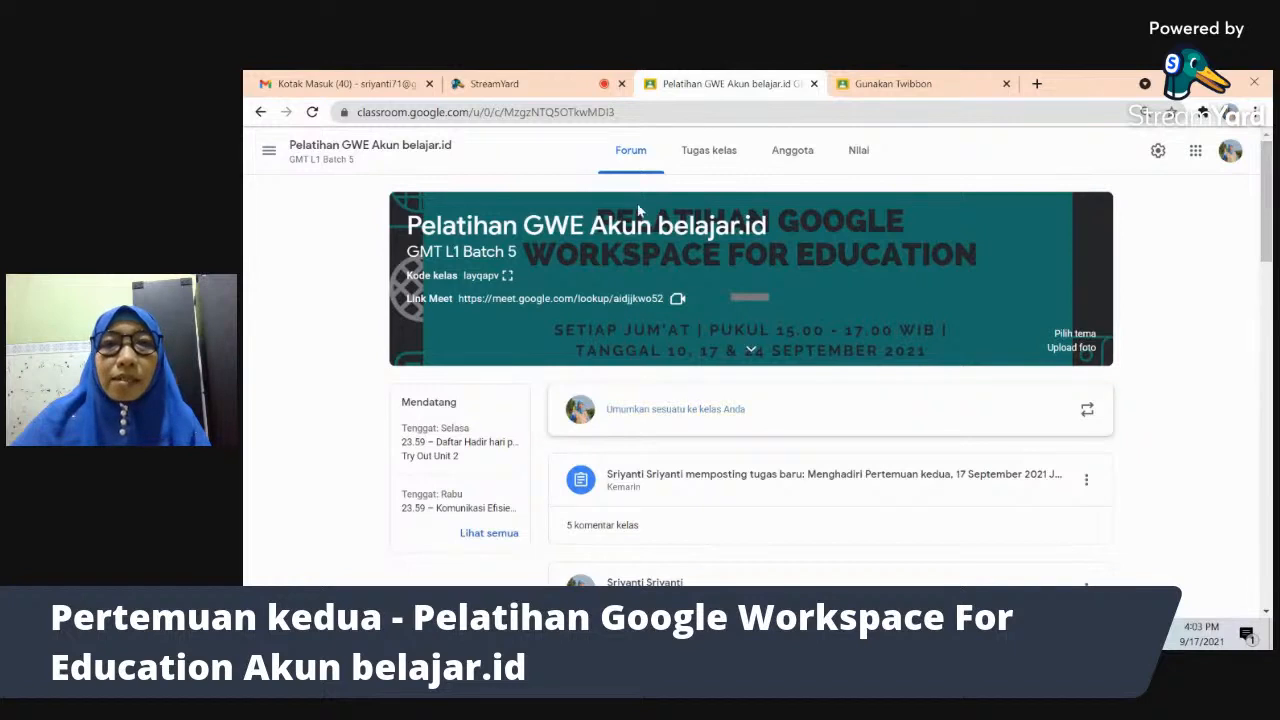
# - Start a class announcement, check its student recipients, then discard it
pyautogui.click(674, 418)
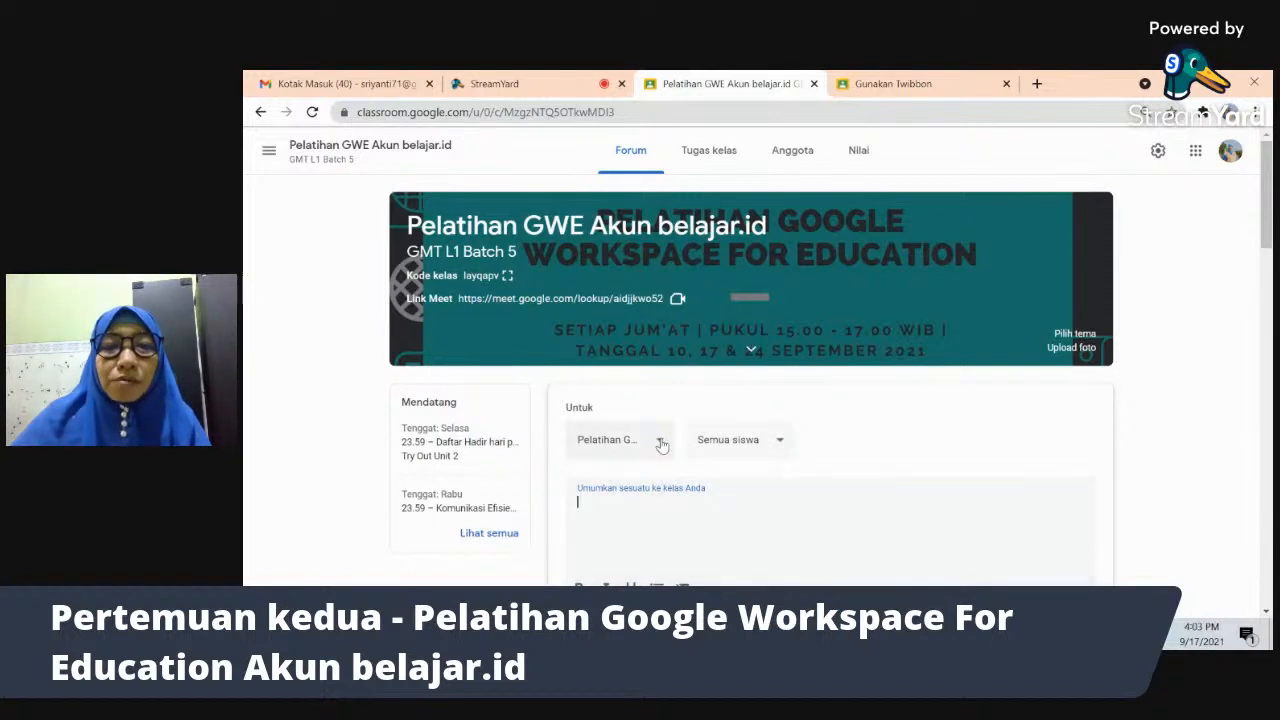
pyautogui.click(779, 447)
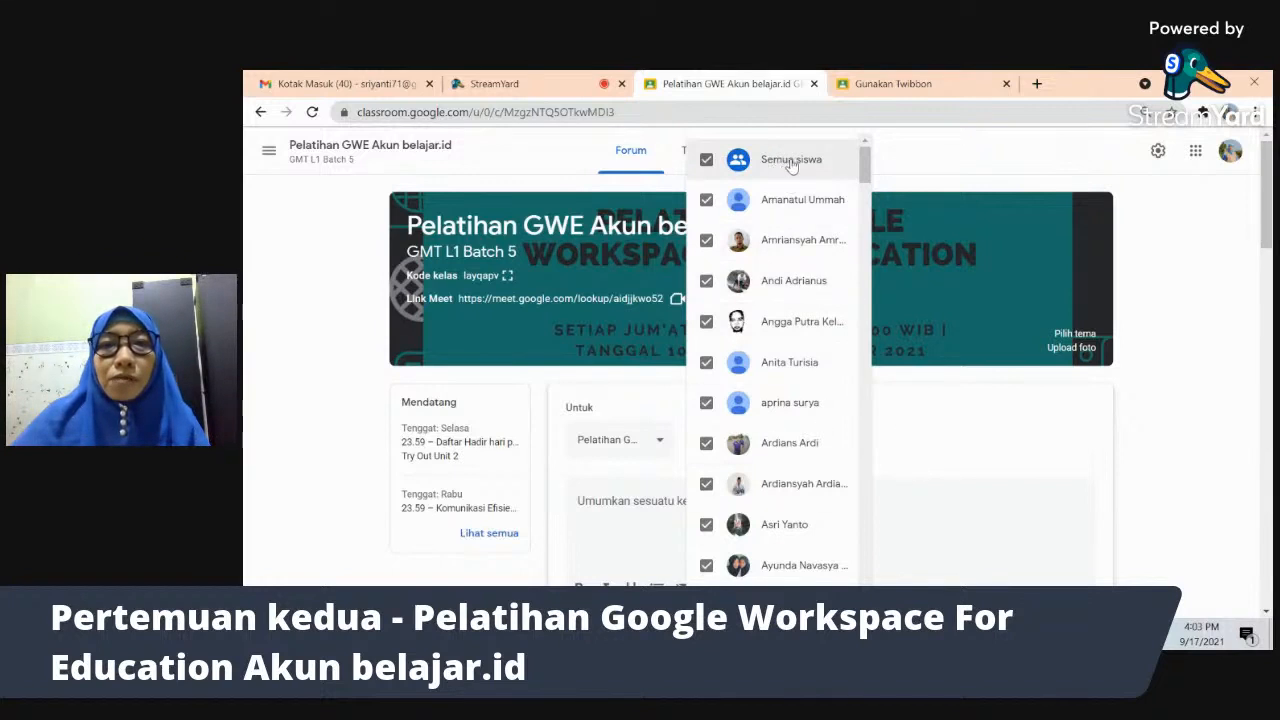
pyautogui.click(957, 451)
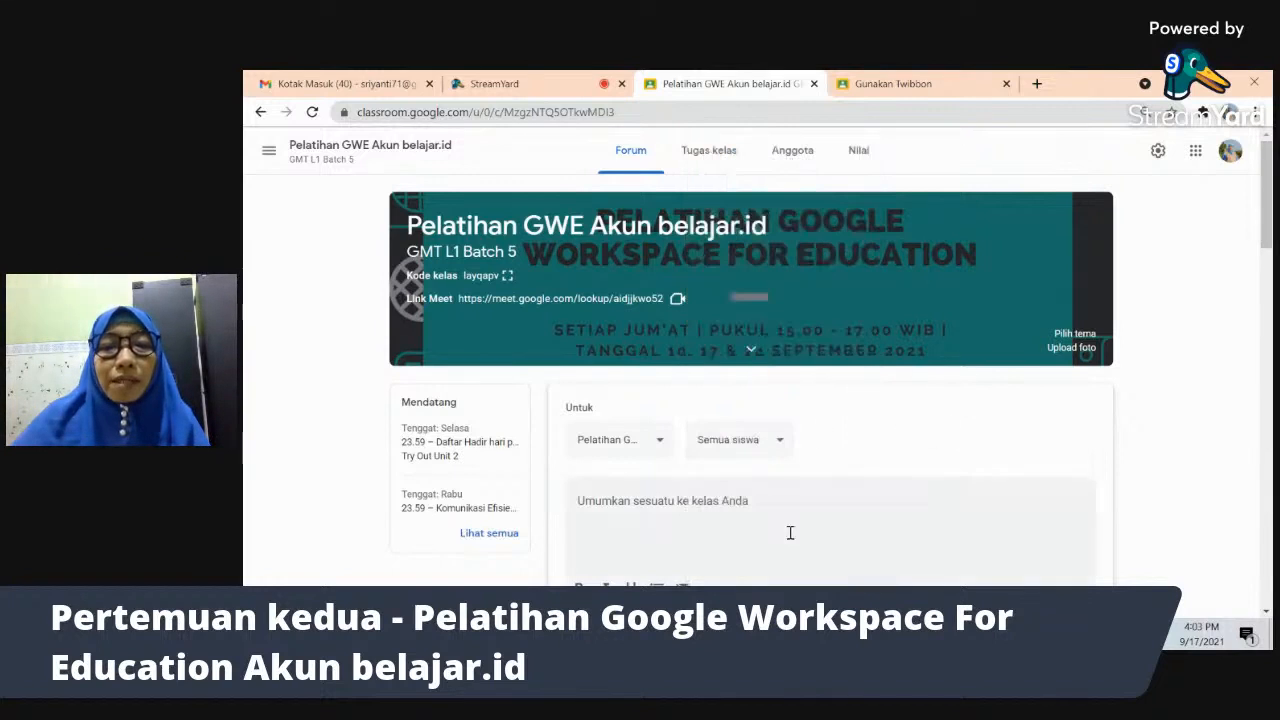
pyautogui.click(668, 524)
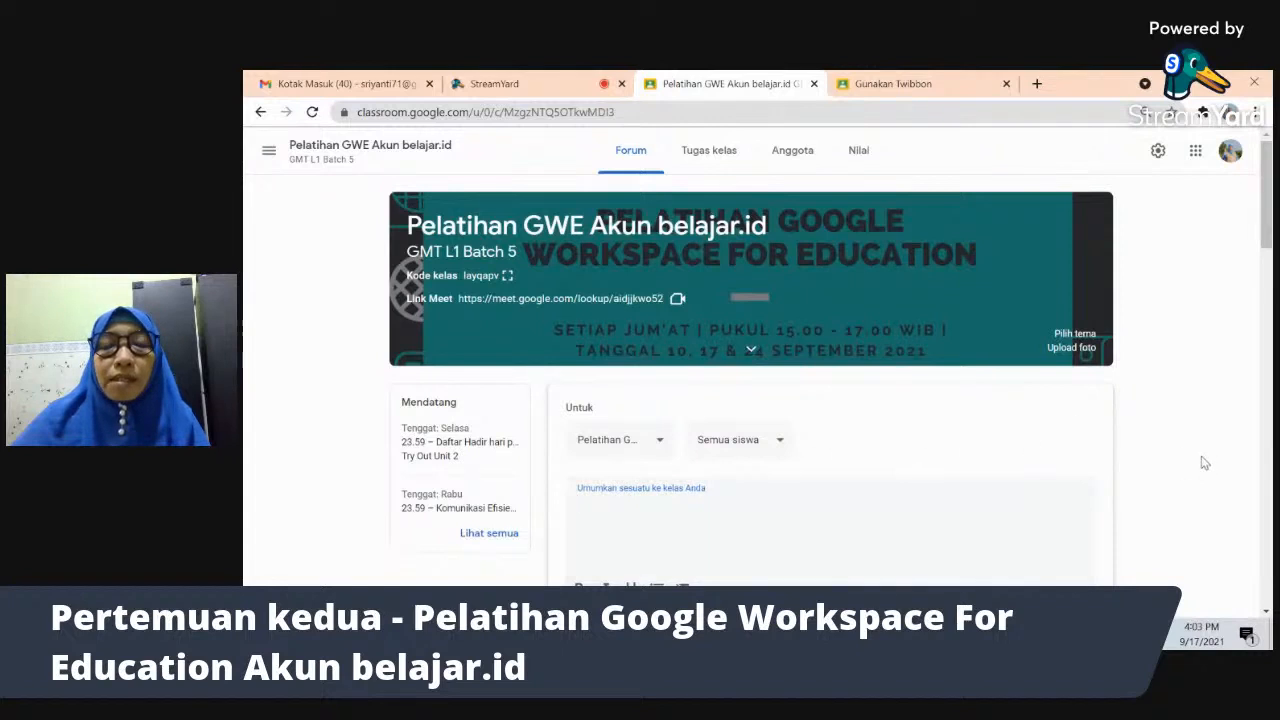
pyautogui.scroll(-3, 1266, 220)
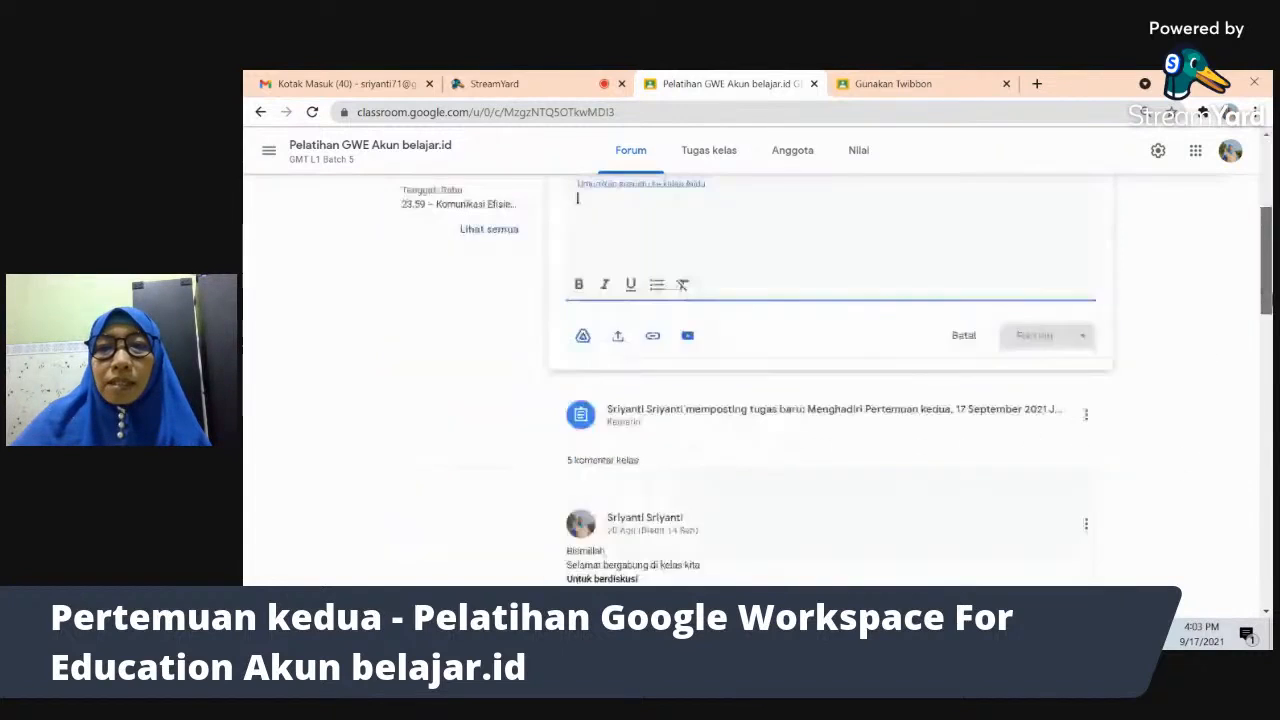
pyautogui.scroll(1, 757, 258)
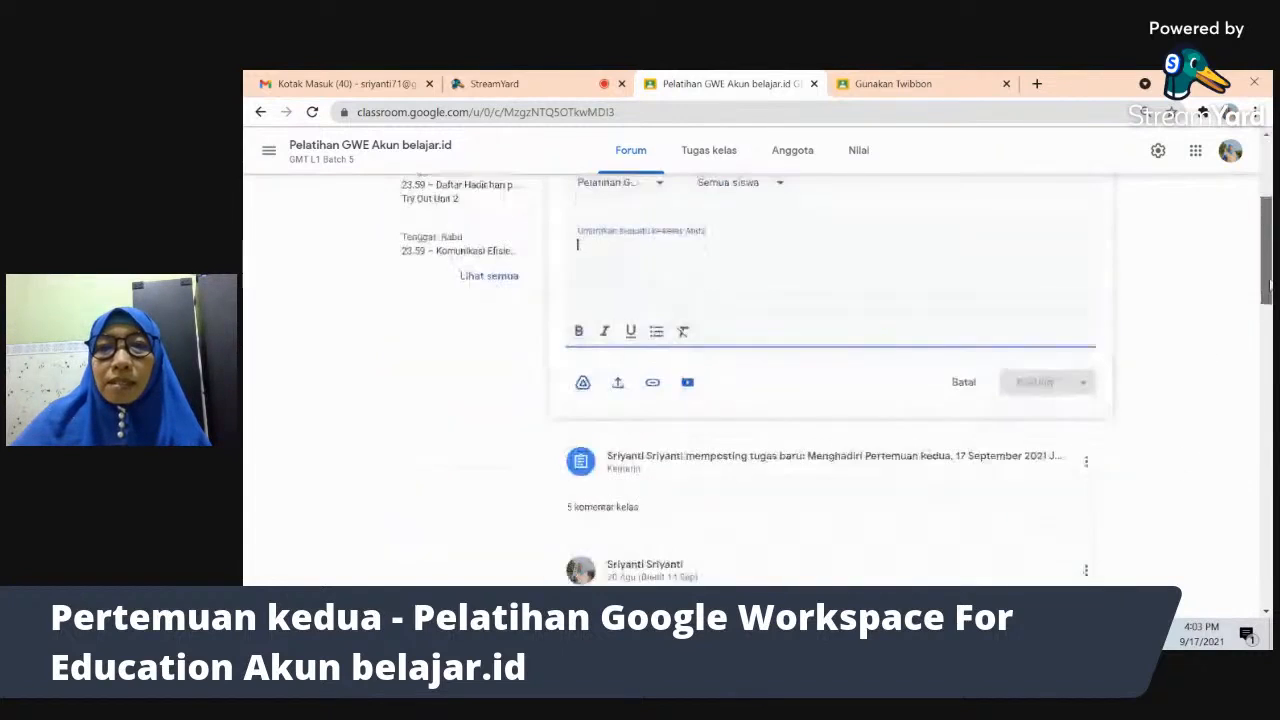
pyautogui.click(964, 389)
# - View the Menghadiri Pertemuan kedua assignment, go back, then open Tugas kelas
pyautogui.moveTo(1265, 273); pyautogui.dragTo(1262, 240)
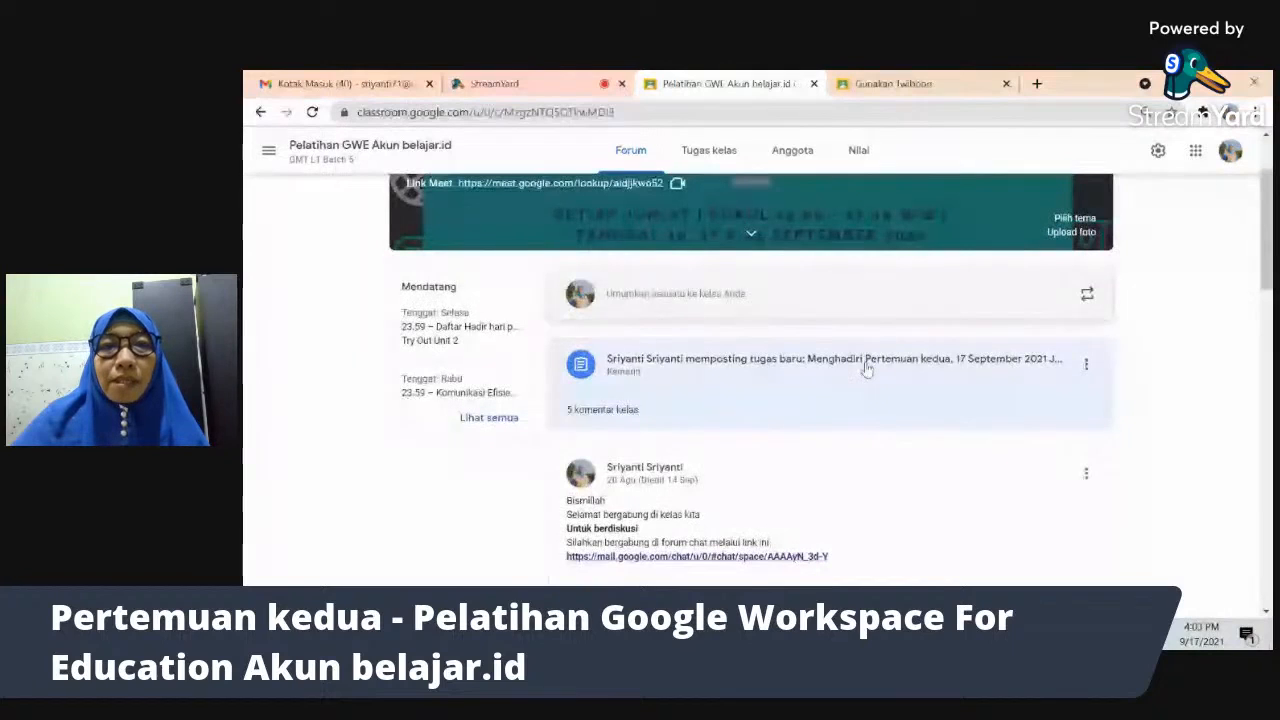
pyautogui.click(867, 369)
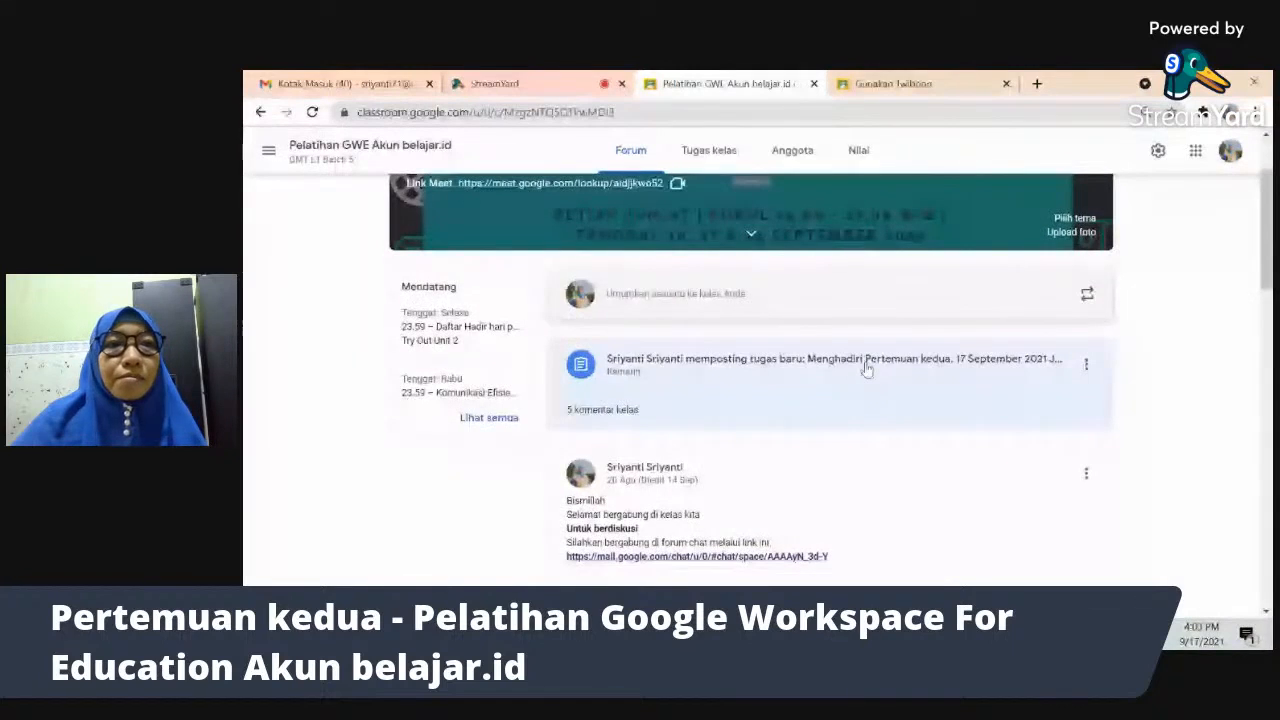
pyautogui.click(260, 112)
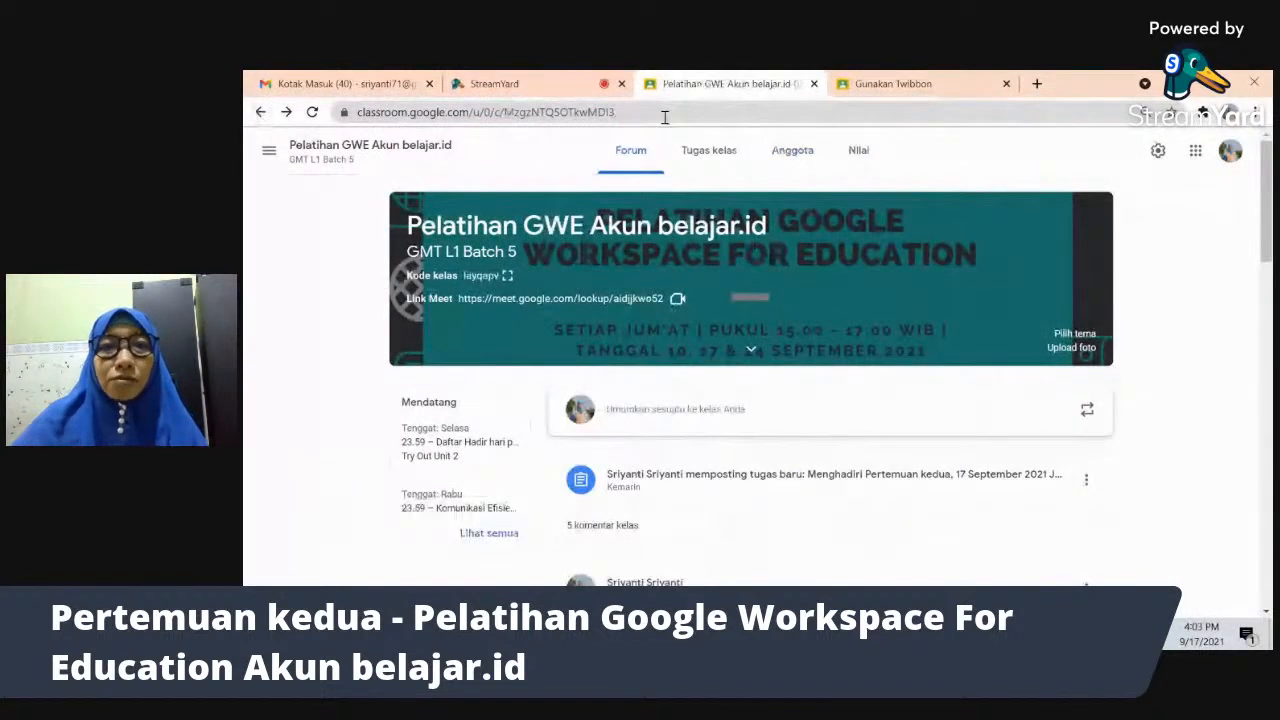
pyautogui.click(728, 150)
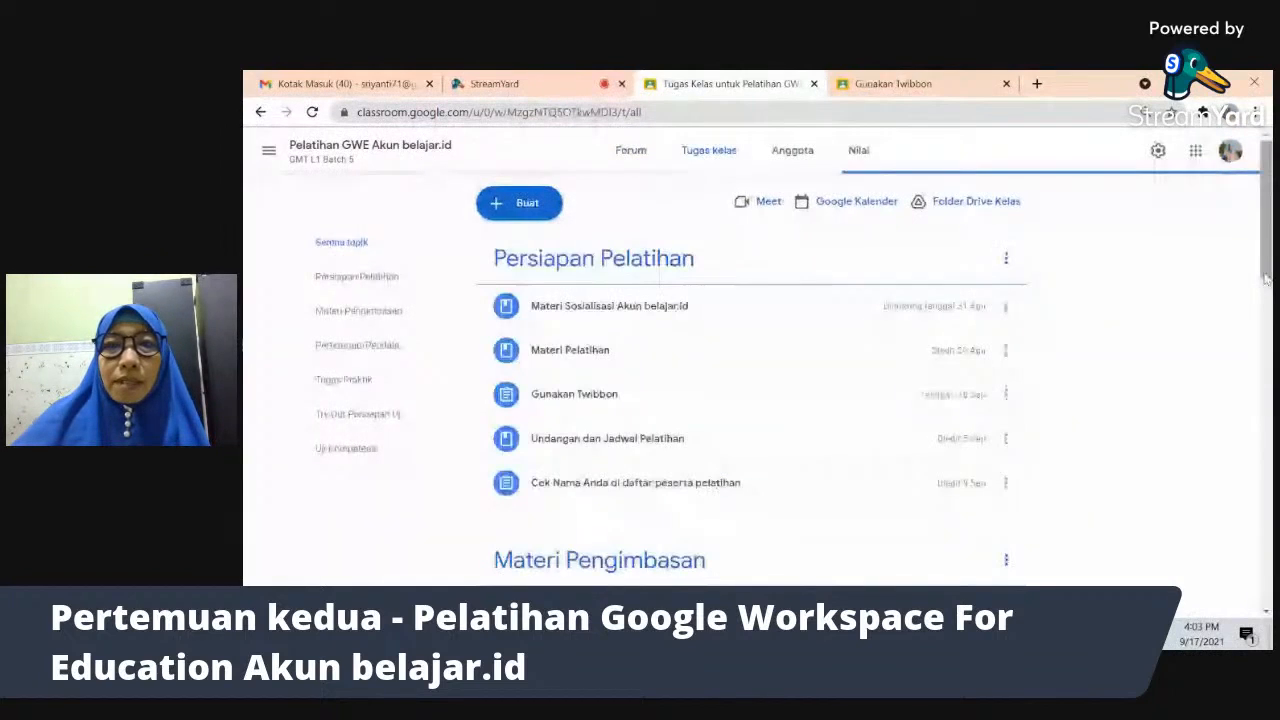
# - Create a Tugas kuis assignment from Buat and open its attached Blank Quiz form
pyautogui.click(521, 203)
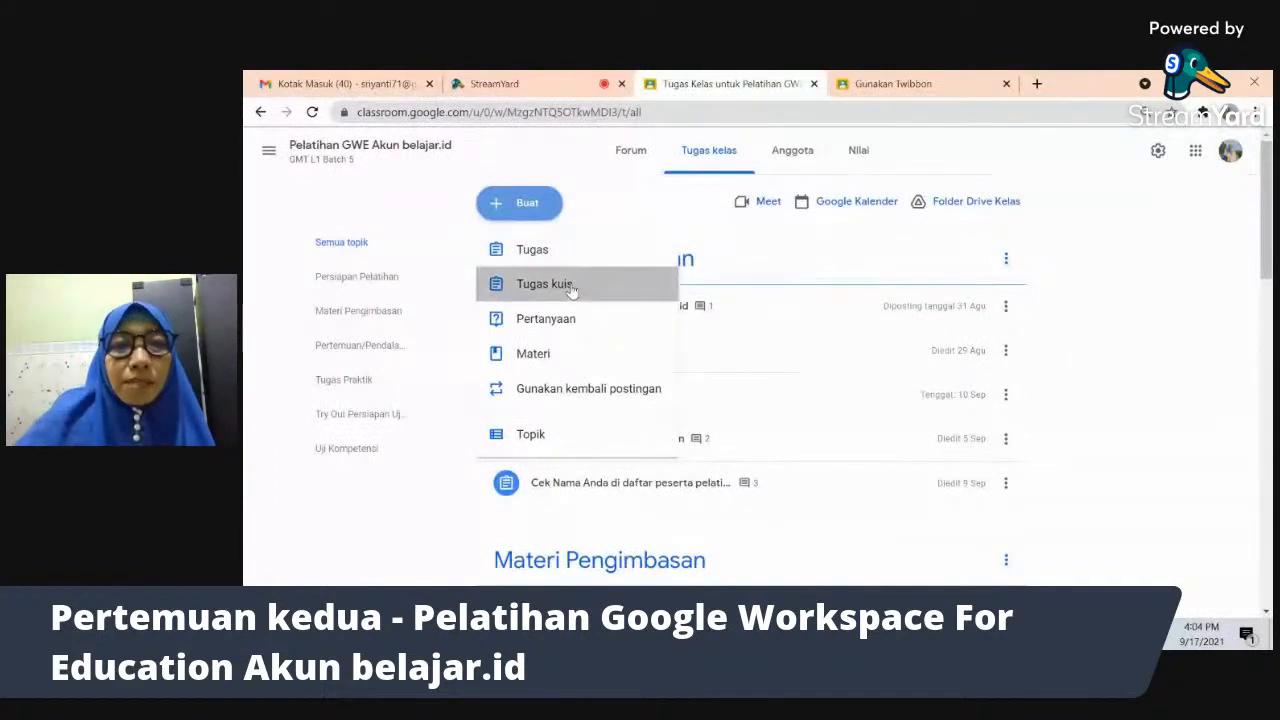
pyautogui.click(570, 285)
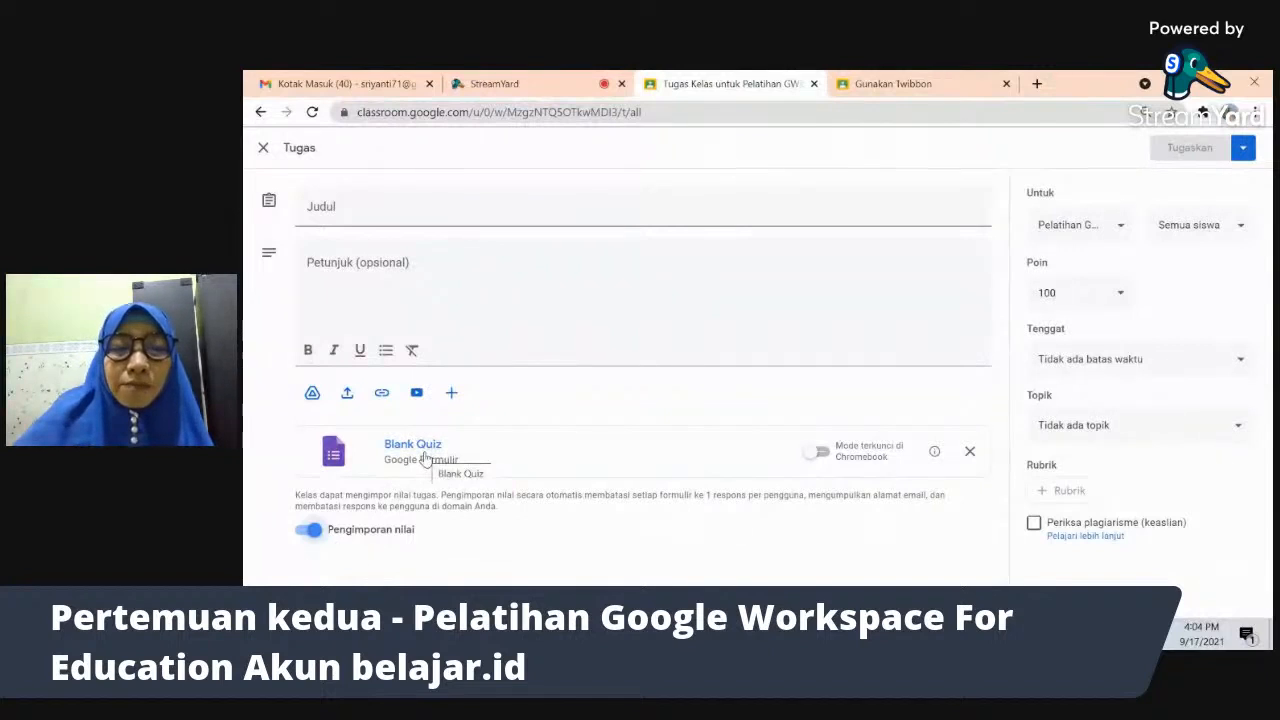
pyautogui.click(423, 456)
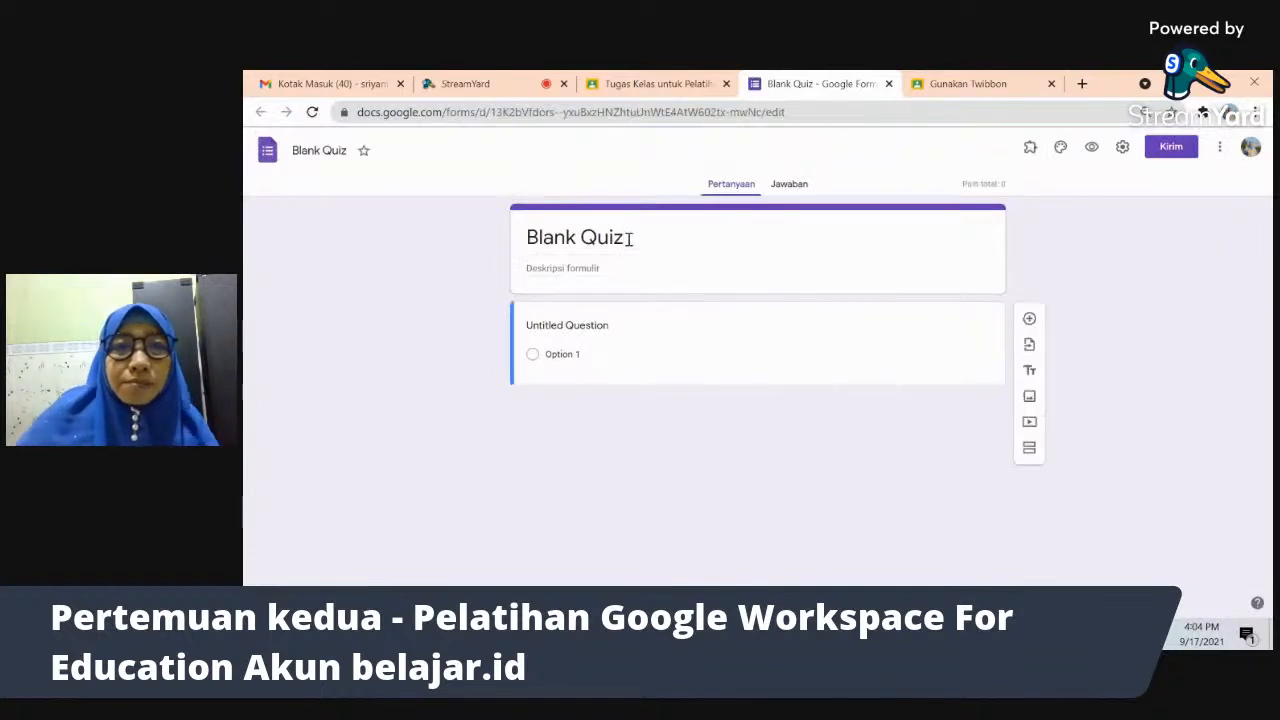
# - Retitle the form 'Quiz Harian' and add the description 'Tanggal 17 September 2021'
pyautogui.click(587, 239)
pyautogui.press('BackSpace')
pyautogui.press('BackSpace')
pyautogui.press('BackSpace')
pyautogui.press('BackSpace')
pyautogui.press('BackSpace')
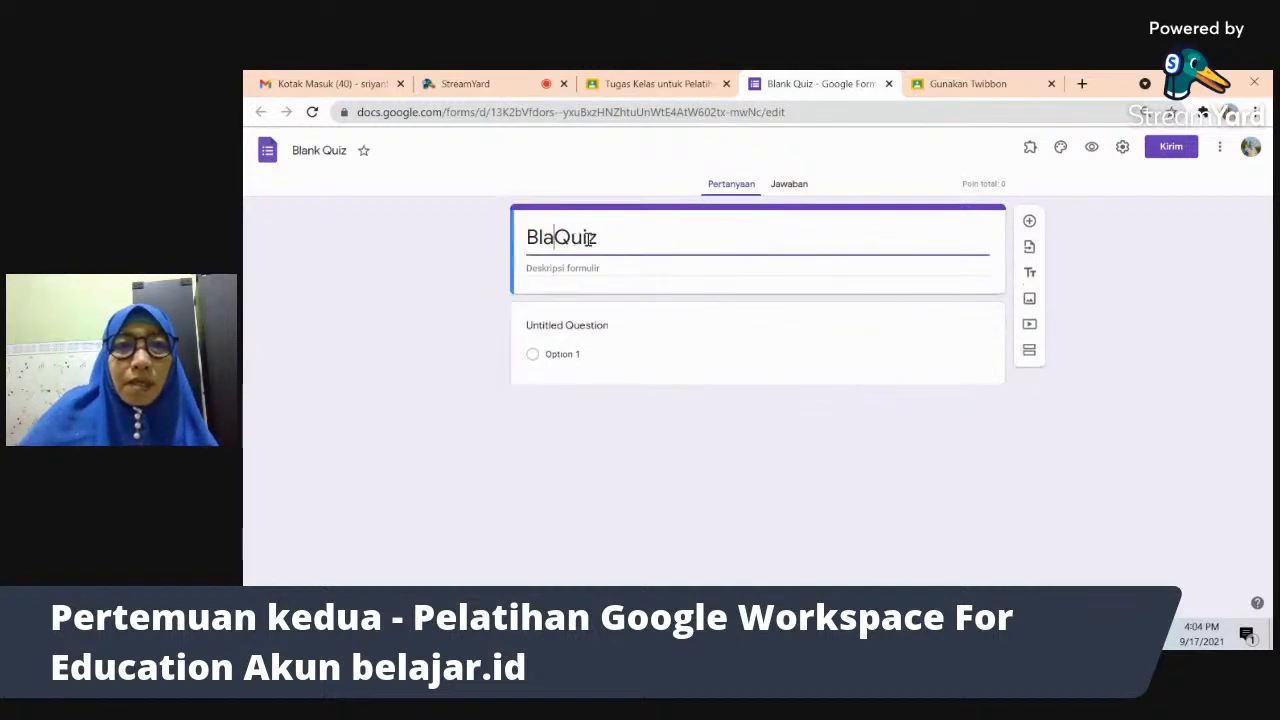
pyautogui.press('BackSpace')
pyautogui.click(608, 240)
pyautogui.write('Harian')
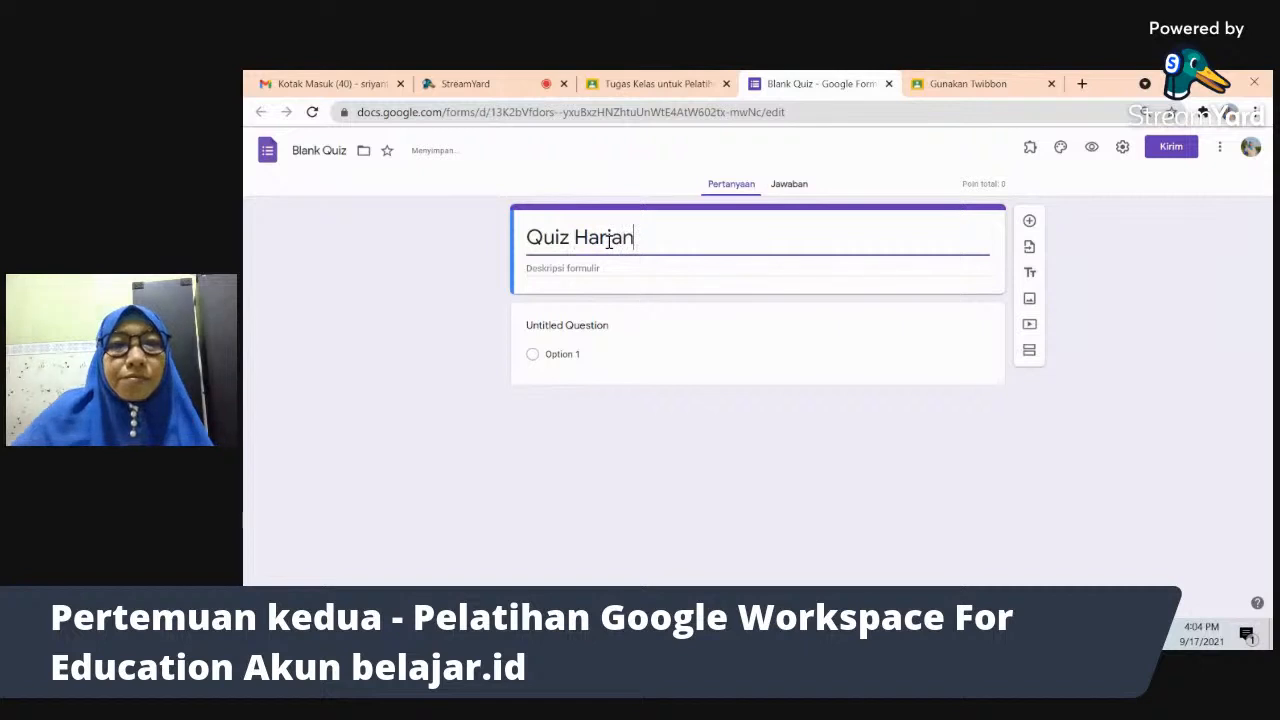
pyautogui.click(590, 270)
pyautogui.write('Tanggal')
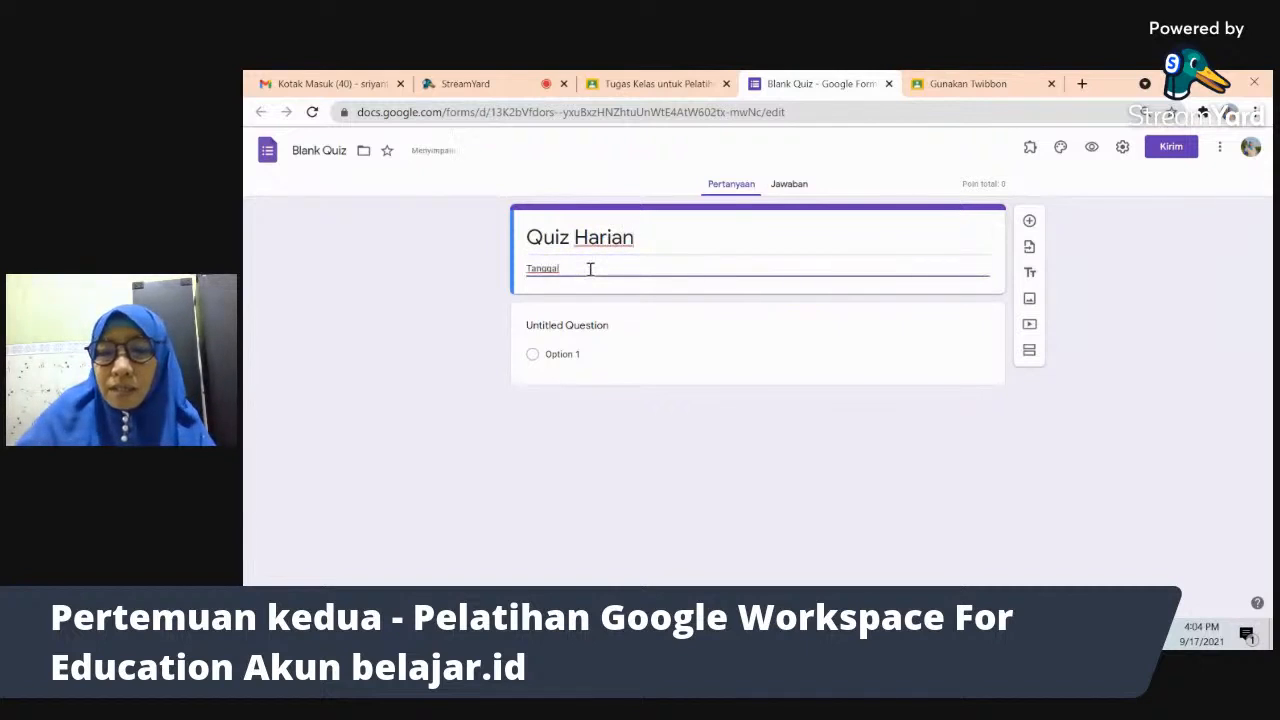
pyautogui.write(' 17')
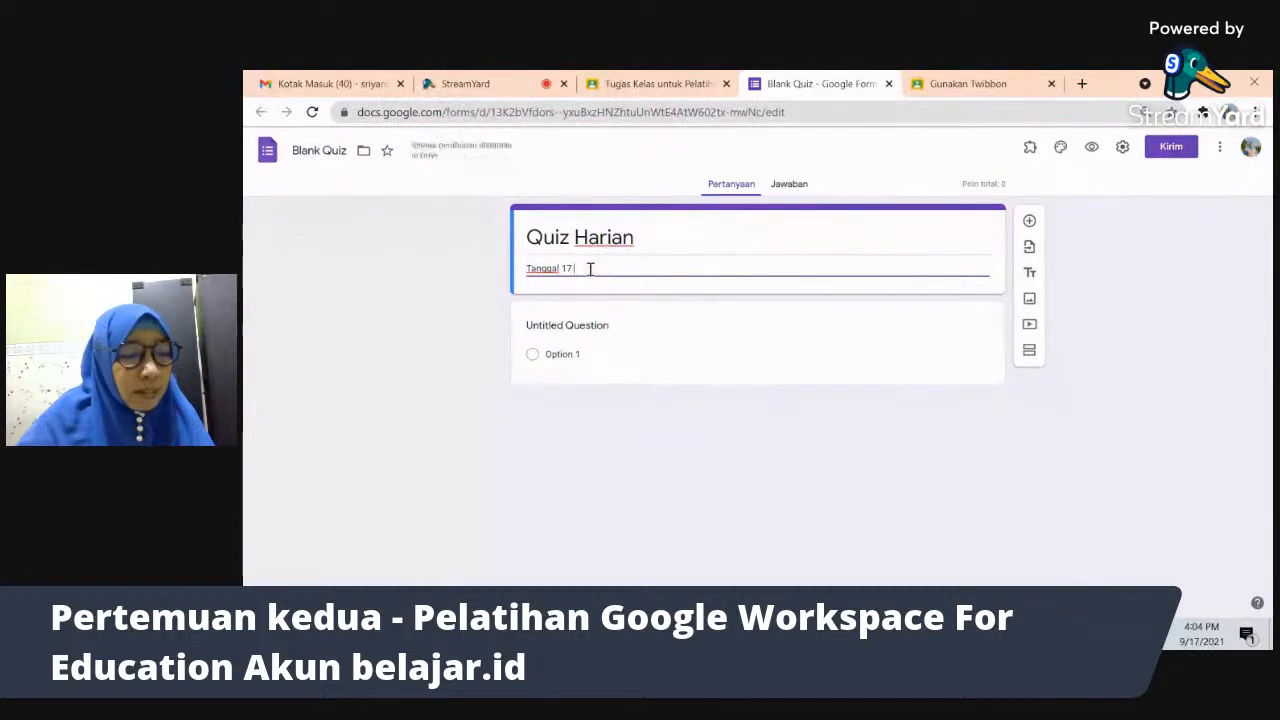
pyautogui.write(' Sep')
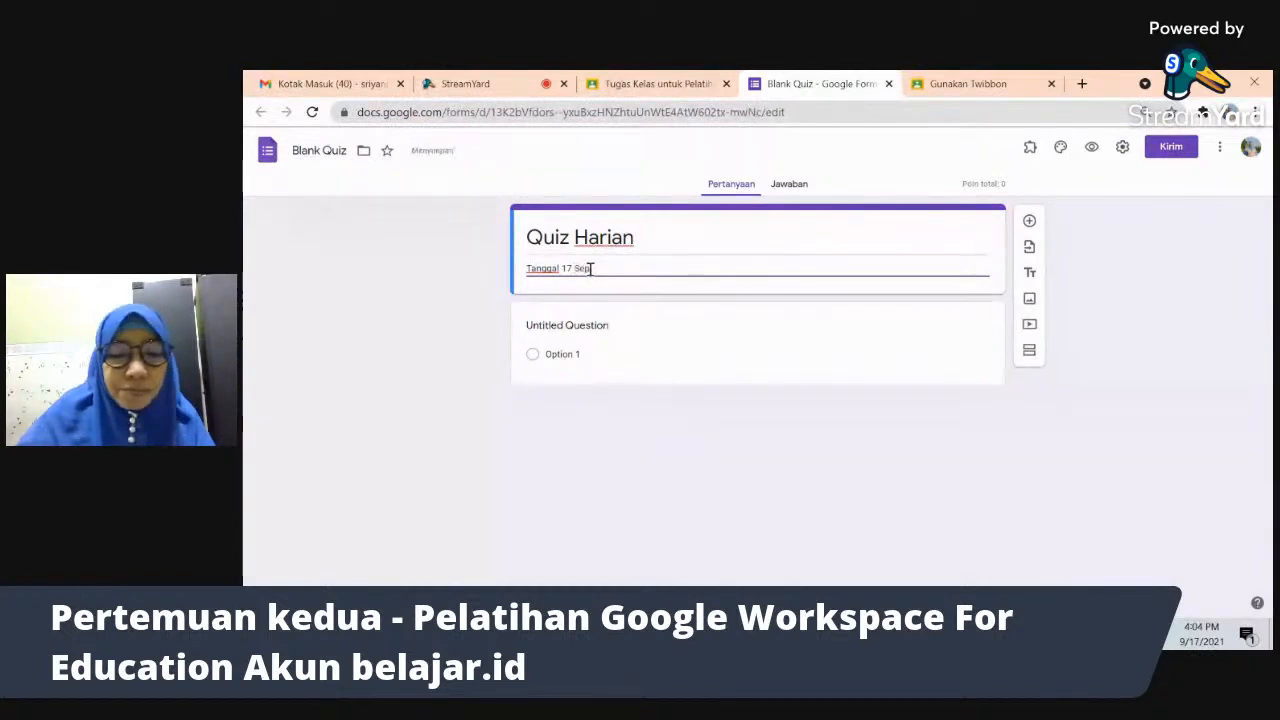
pyautogui.write('tember 2021')
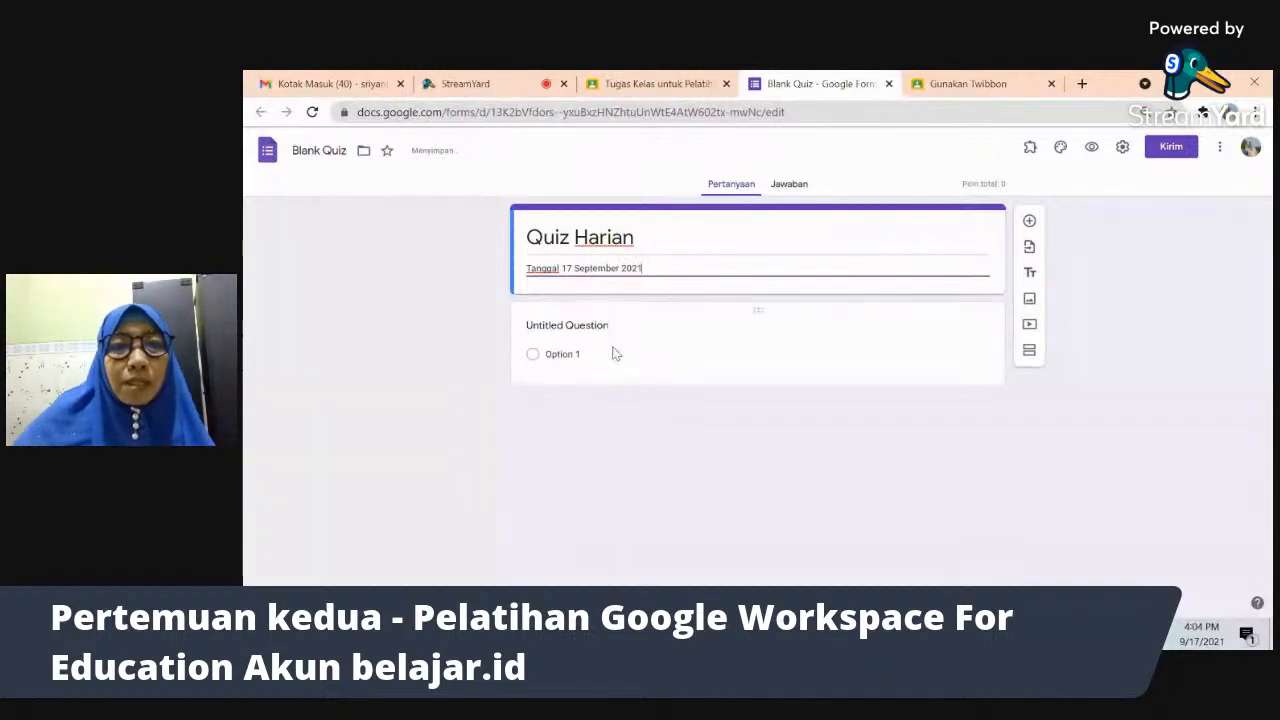
pyautogui.click(615, 353)
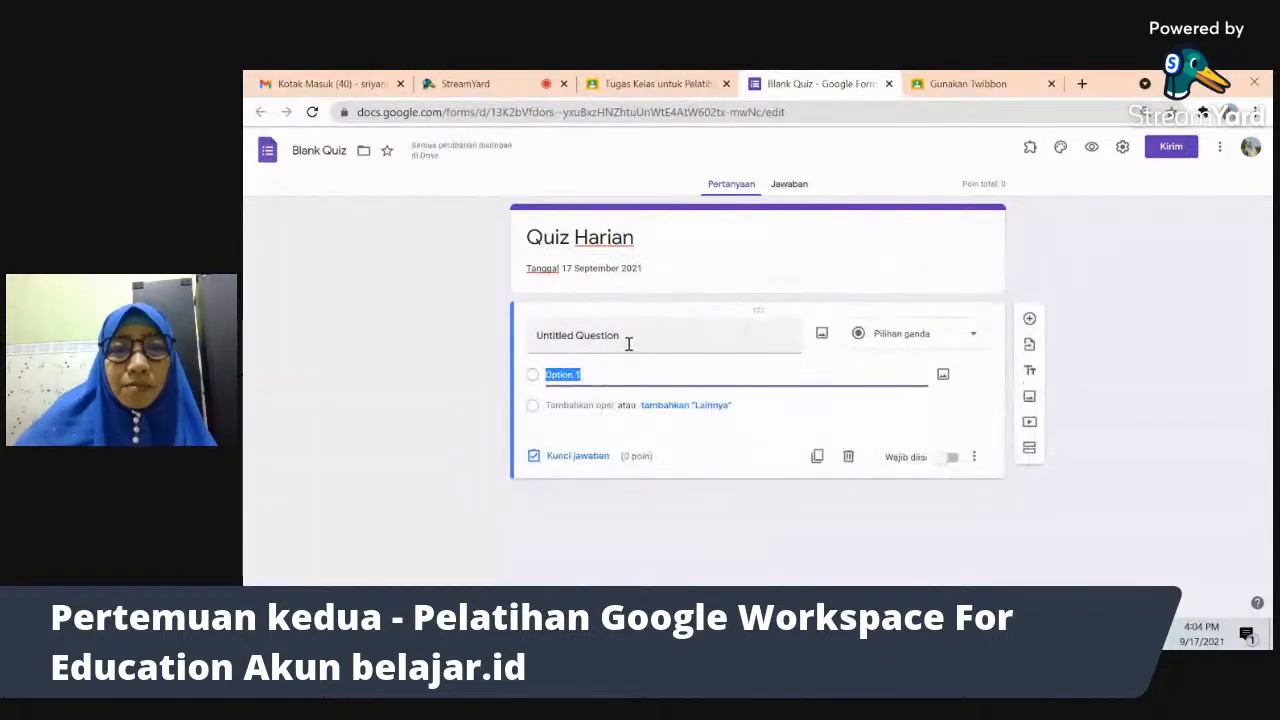
# - Title the first question 'Nama Lengkap' and make it a short-answer question
pyautogui.click(628, 345)
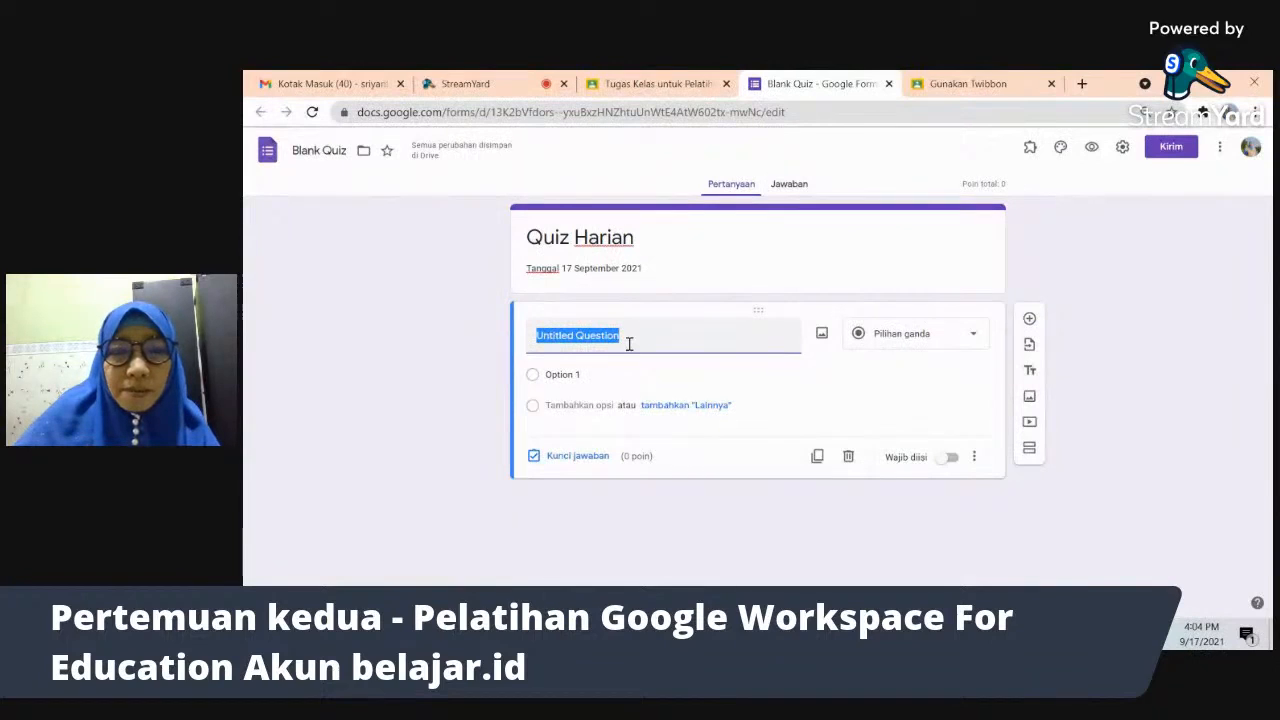
pyautogui.write('Nama Lengkap')
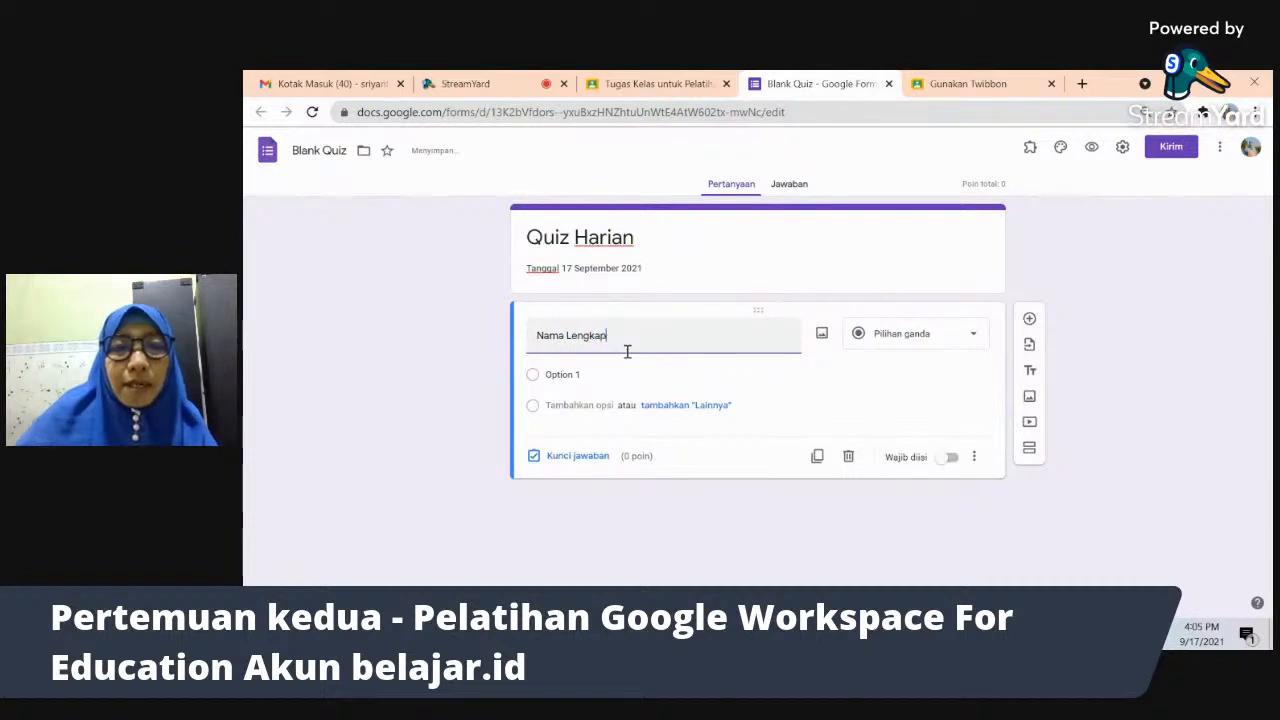
pyautogui.click(930, 338)
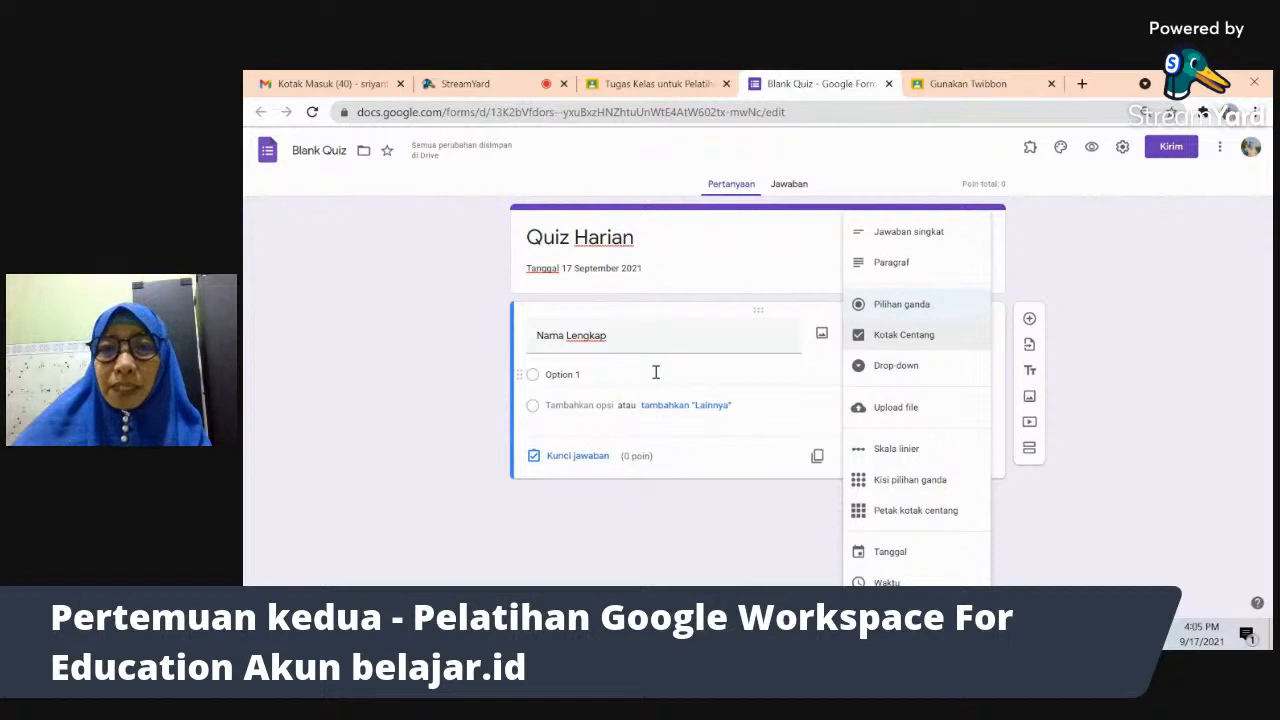
pyautogui.click(928, 236)
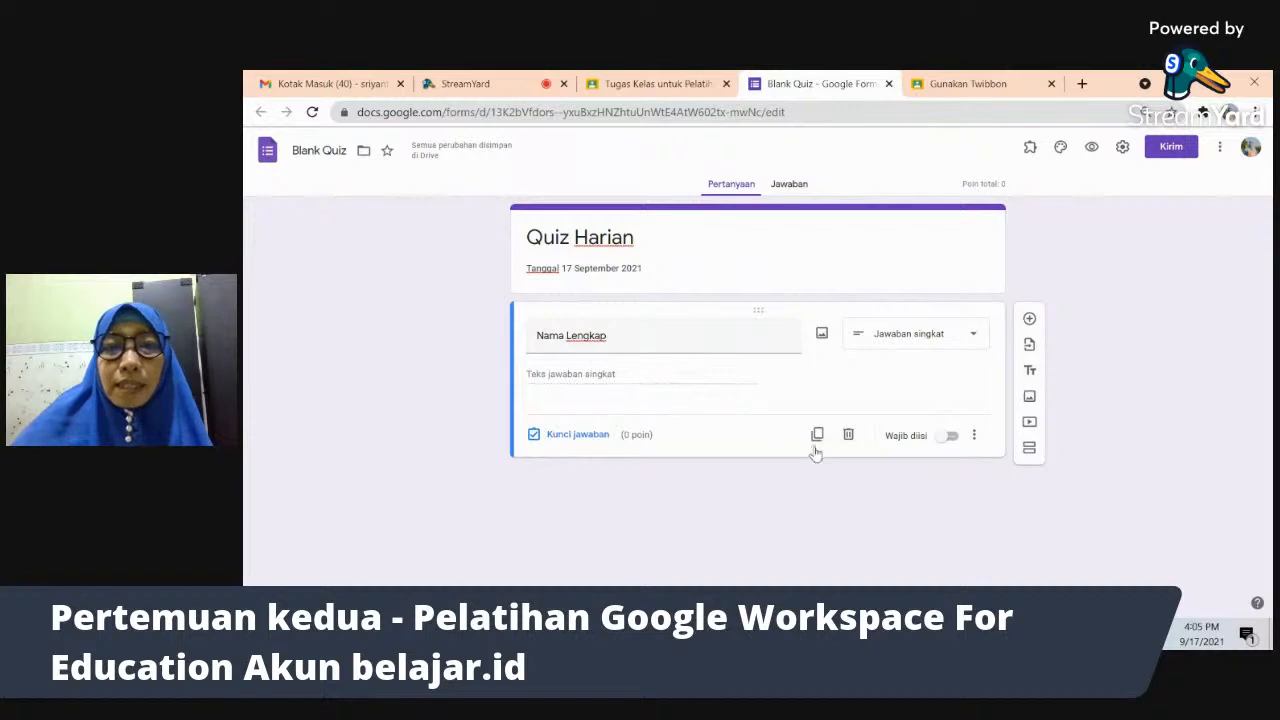
pyautogui.click(535, 437)
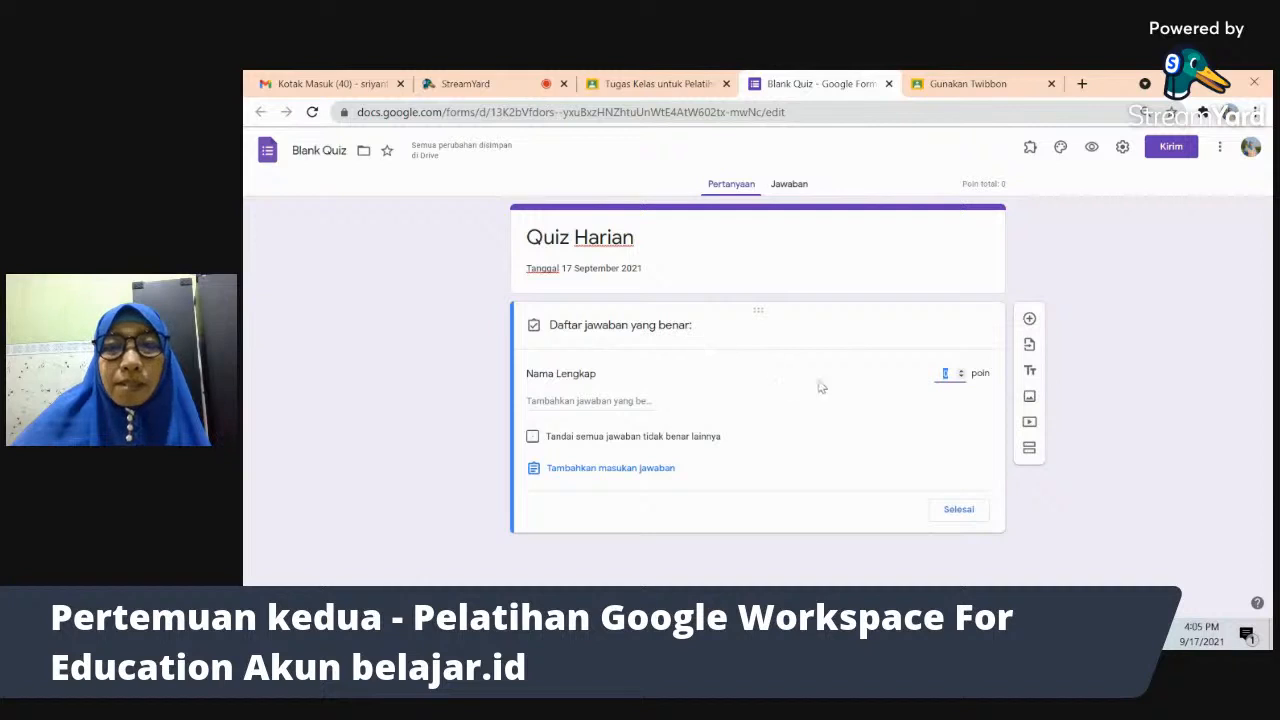
pyautogui.click(958, 512)
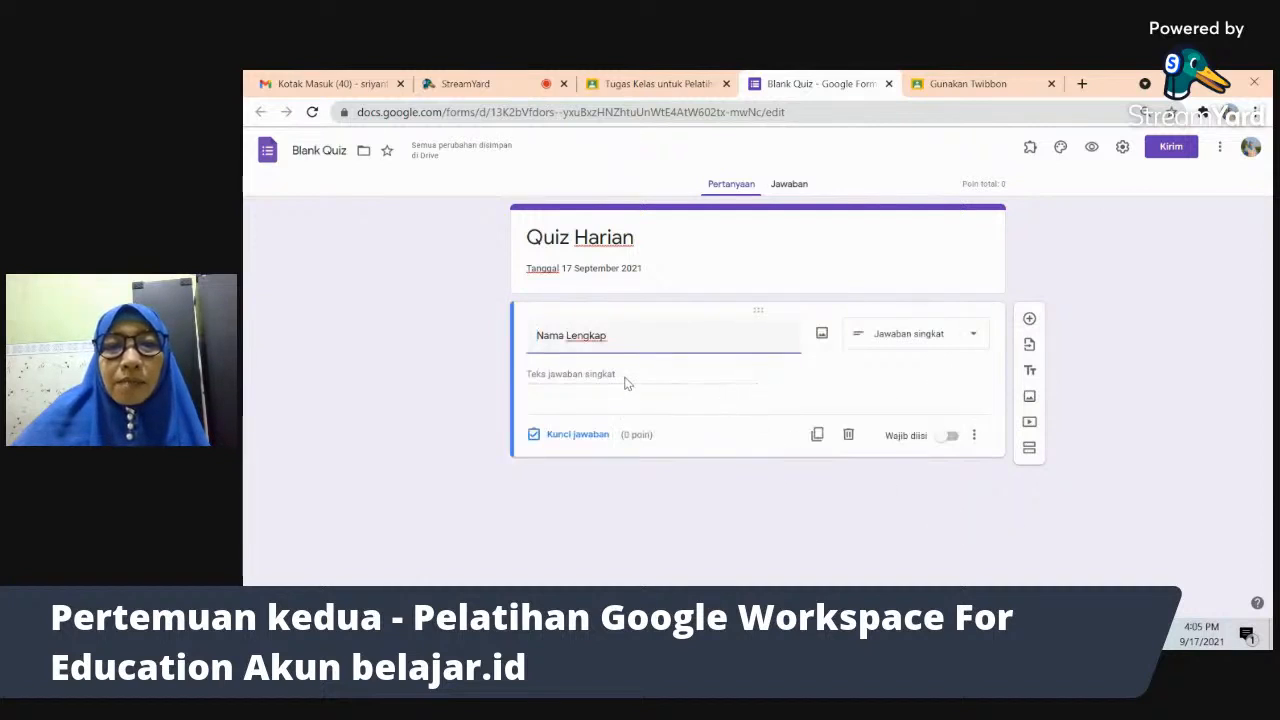
pyautogui.click(628, 383)
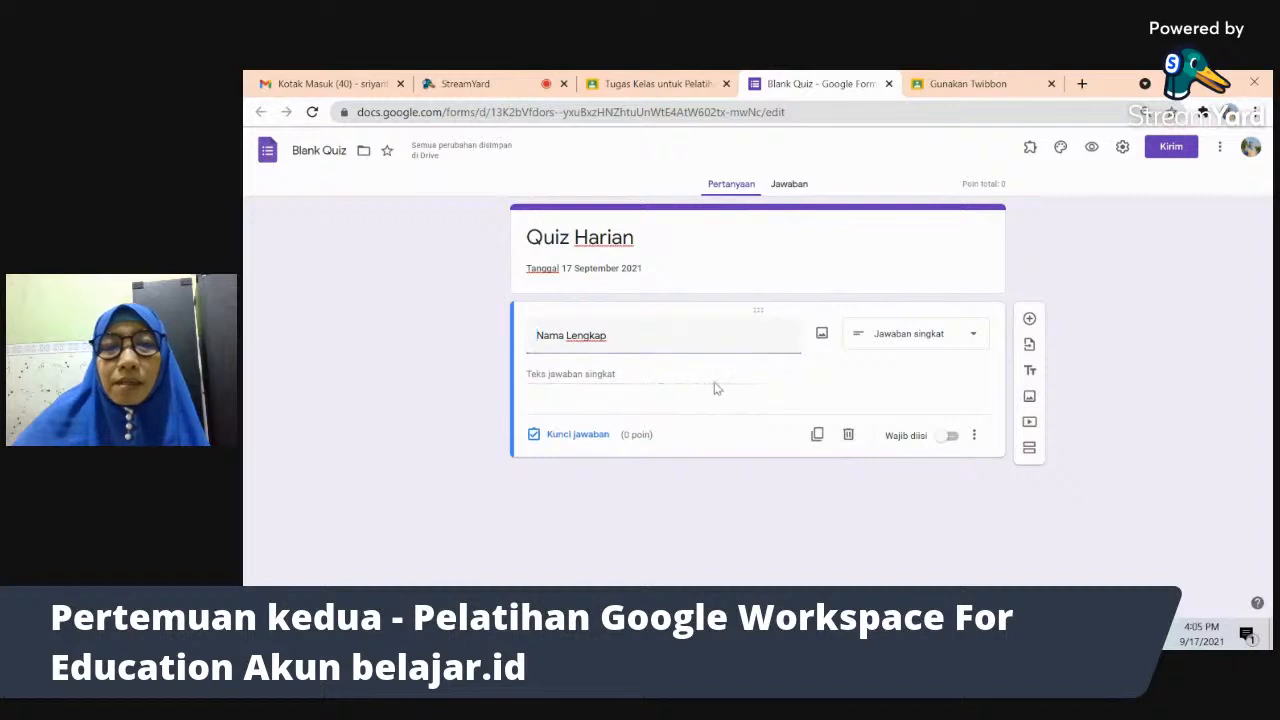
# - Make Nama Lengkap required with description 'tulis nama lengkap dengan huruf kapital'
pyautogui.click(950, 436)
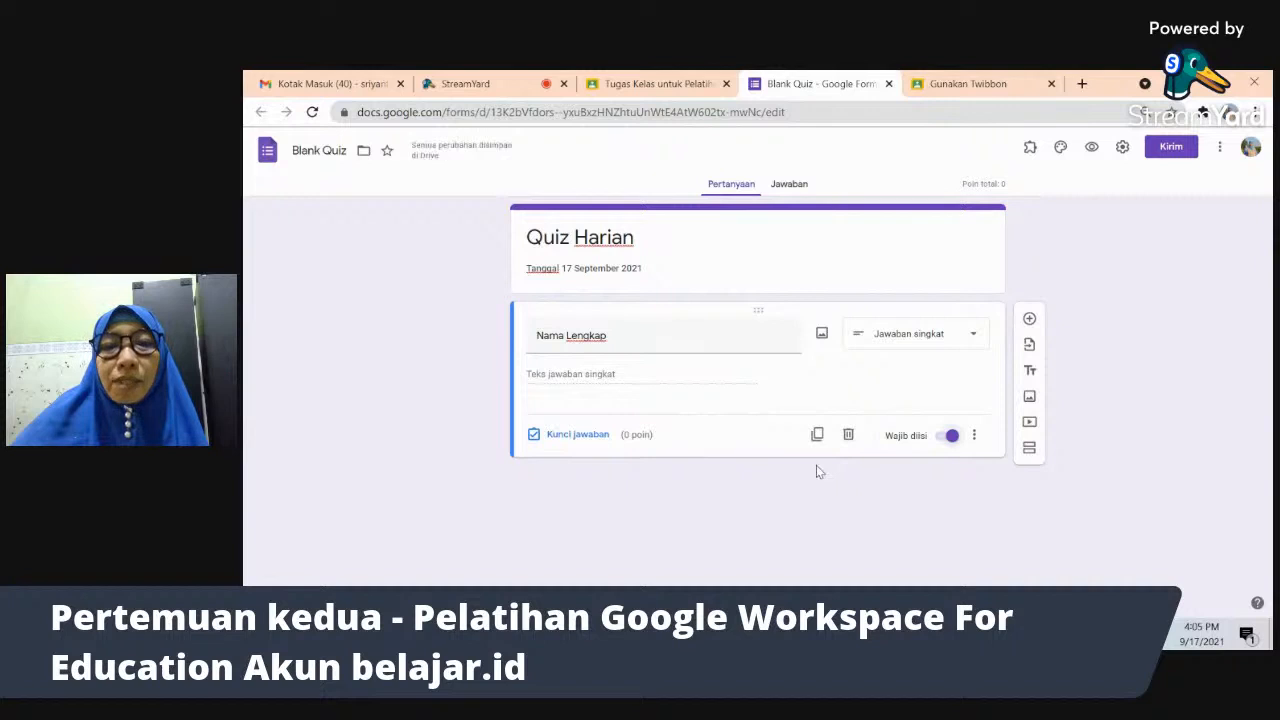
pyautogui.click(974, 436)
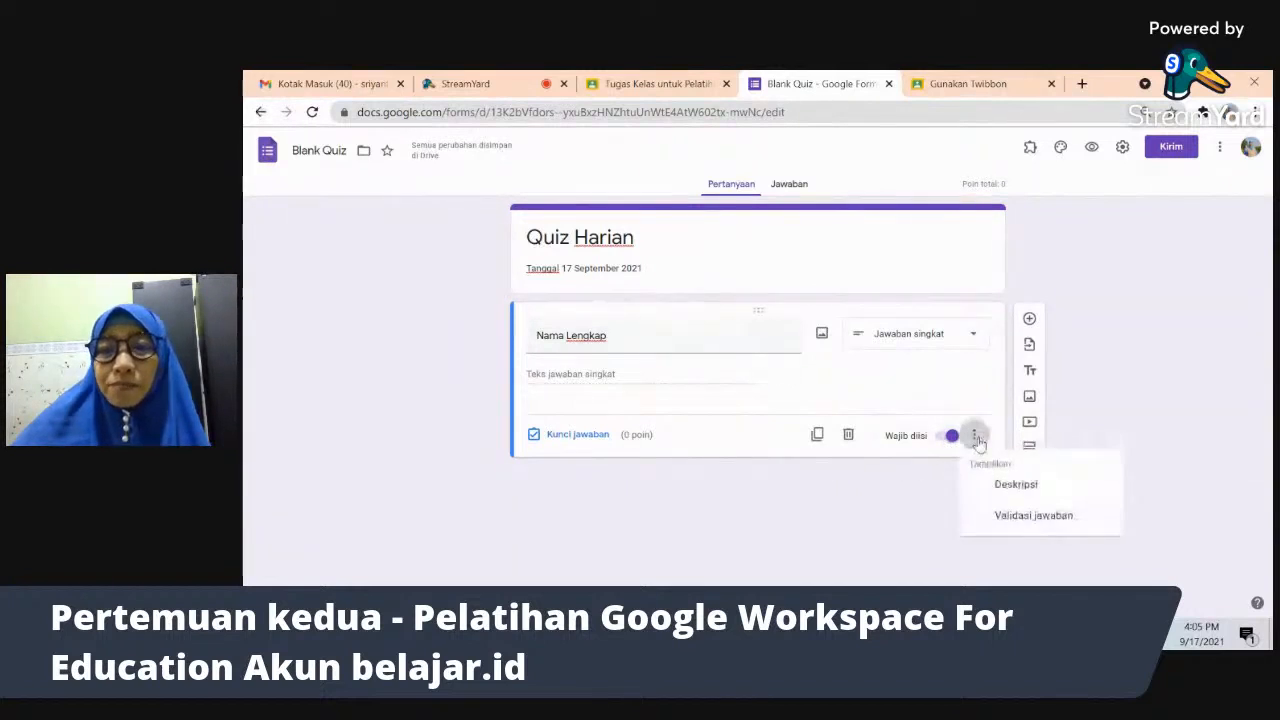
pyautogui.click(1016, 484)
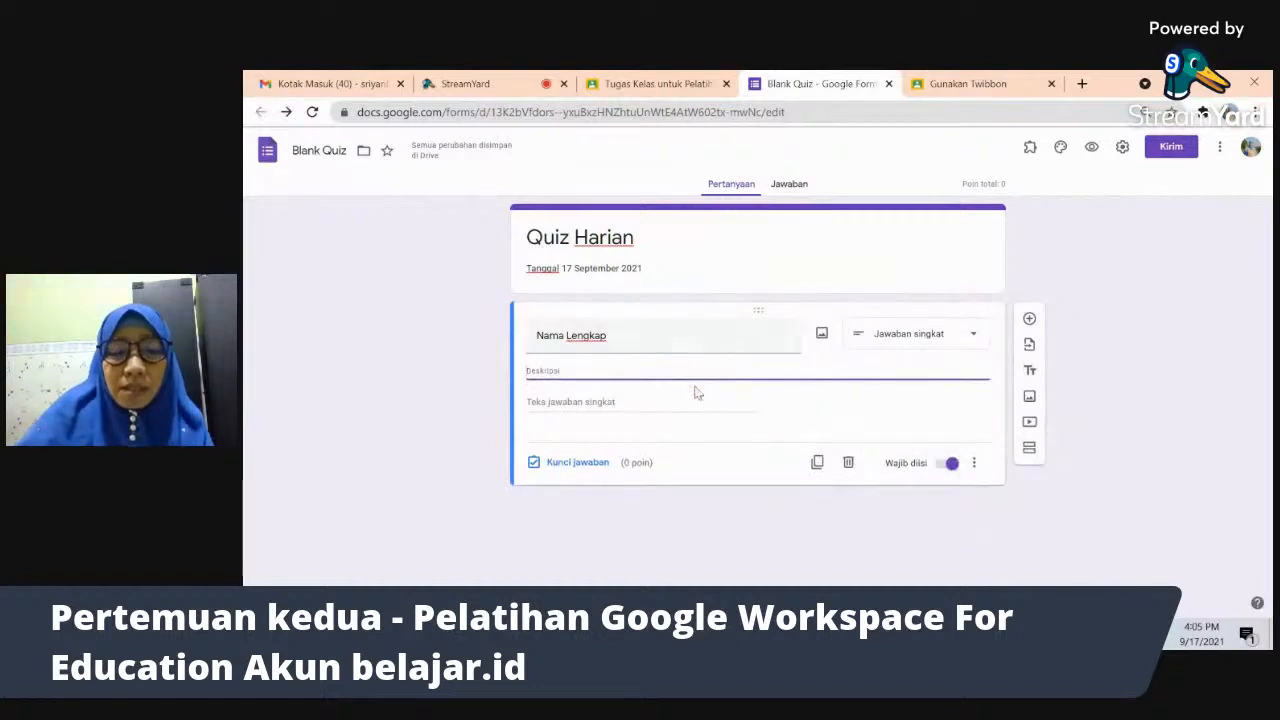
pyautogui.write('tulis nama lengkap')
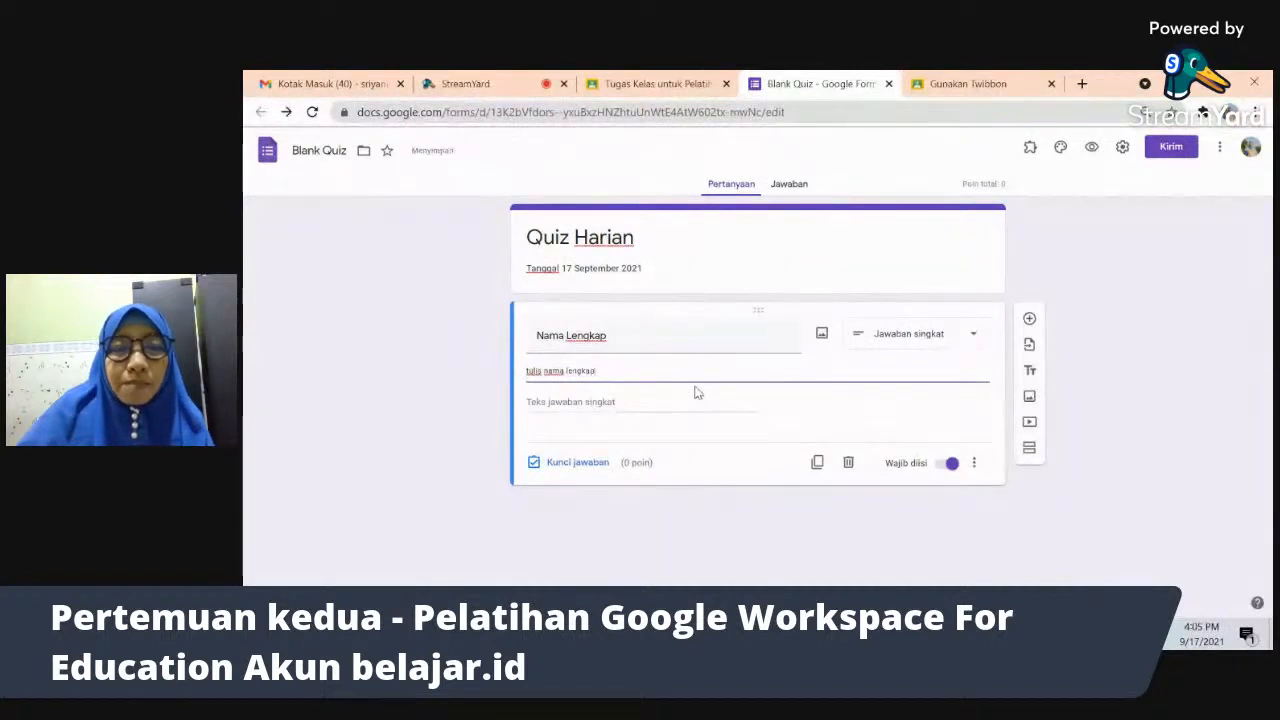
pyautogui.write(' dan')
pyautogui.write('gan huru')
pyautogui.write('f kapital')
pyautogui.click(677, 410)
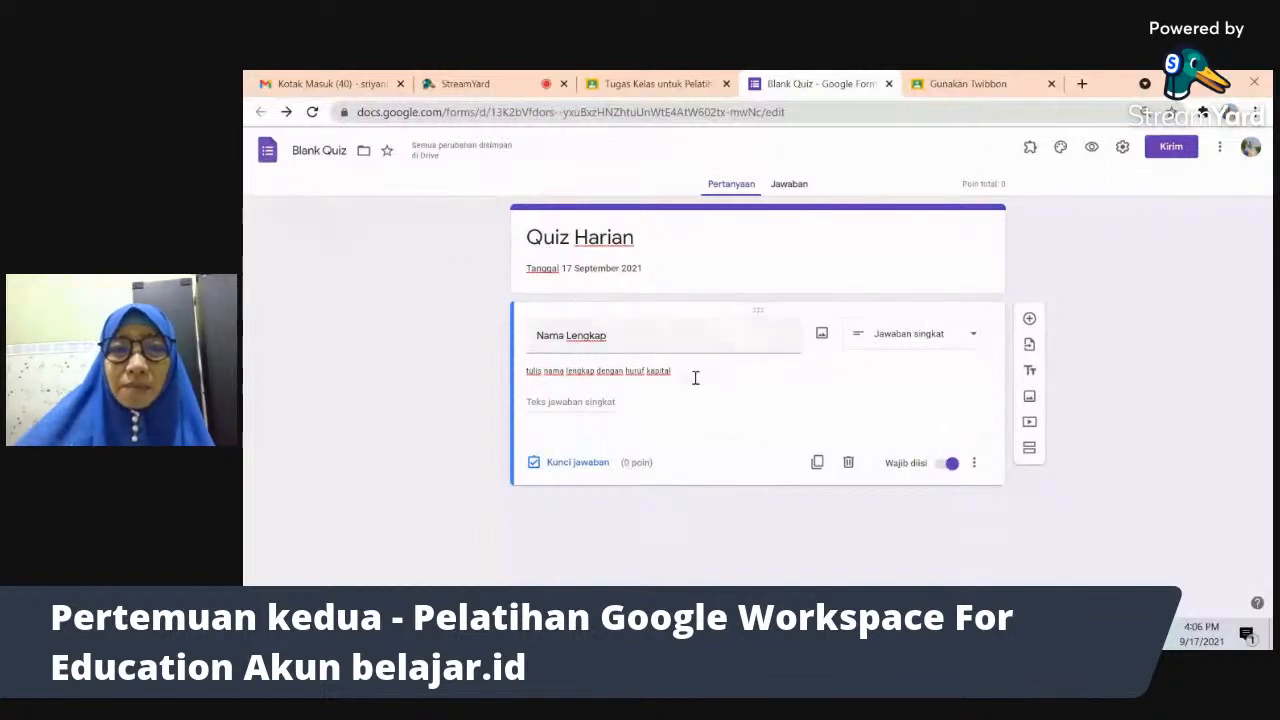
pyautogui.tripleClick(735, 339)
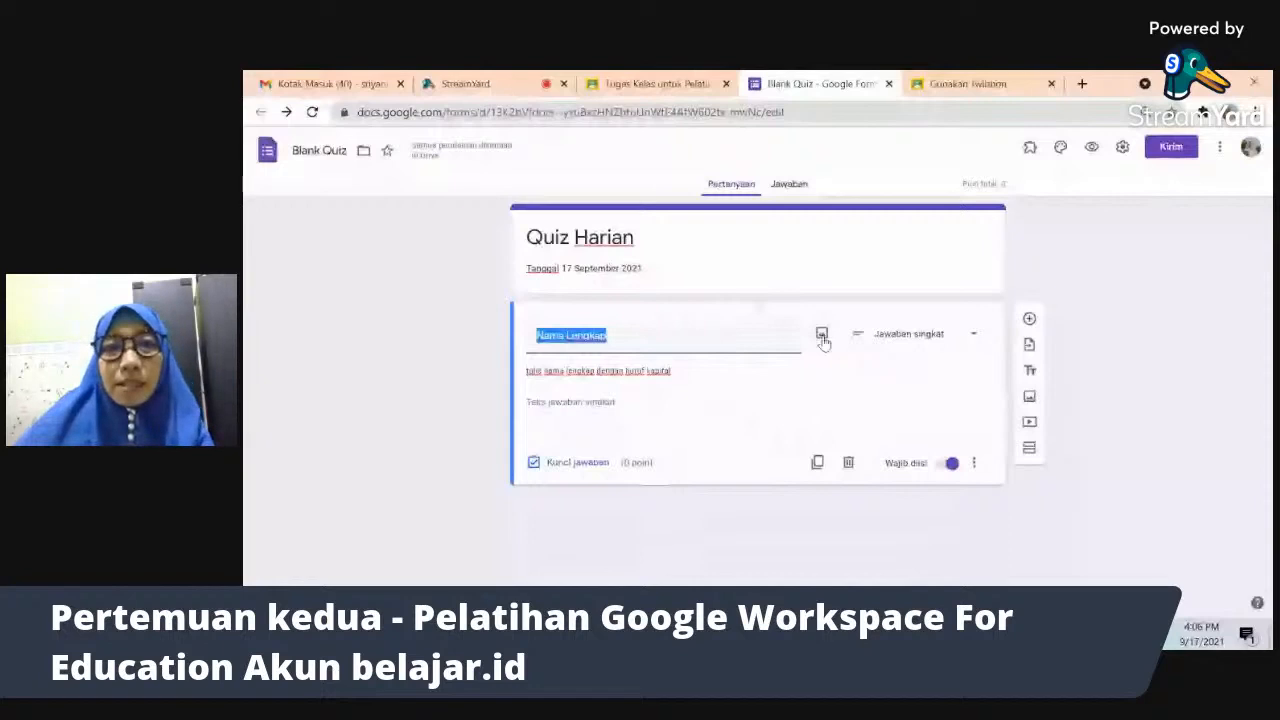
pyautogui.hotkey('alt', 'Tab')
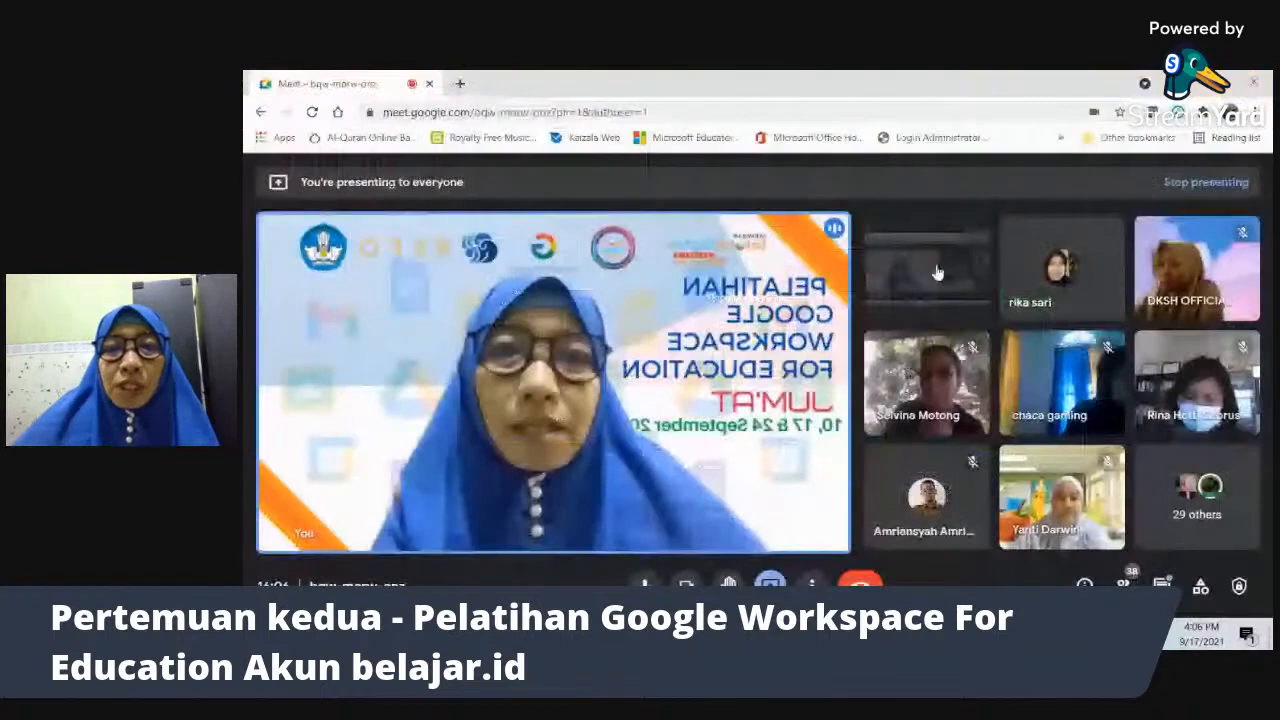
pyautogui.hotkey('alt', 'Tab')
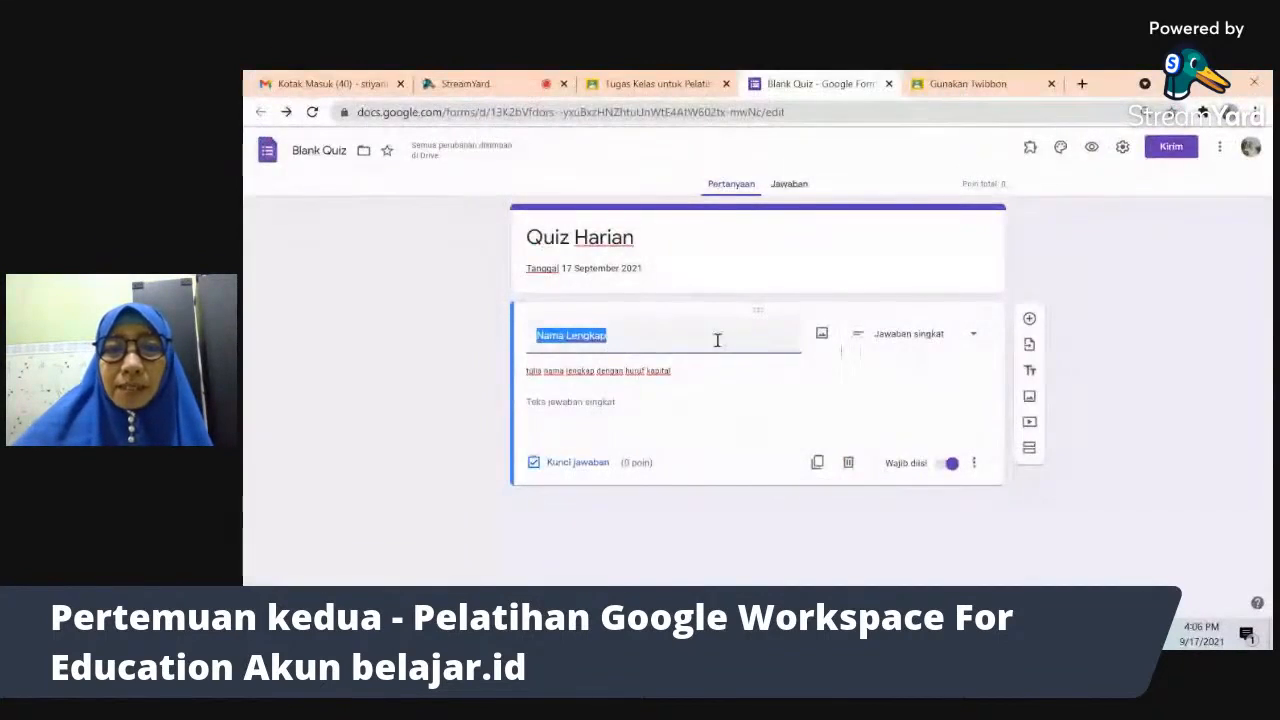
# - Duplicate Nama Lengkap into a 'Kelas' drop-down question with no description
pyautogui.click(817, 464)
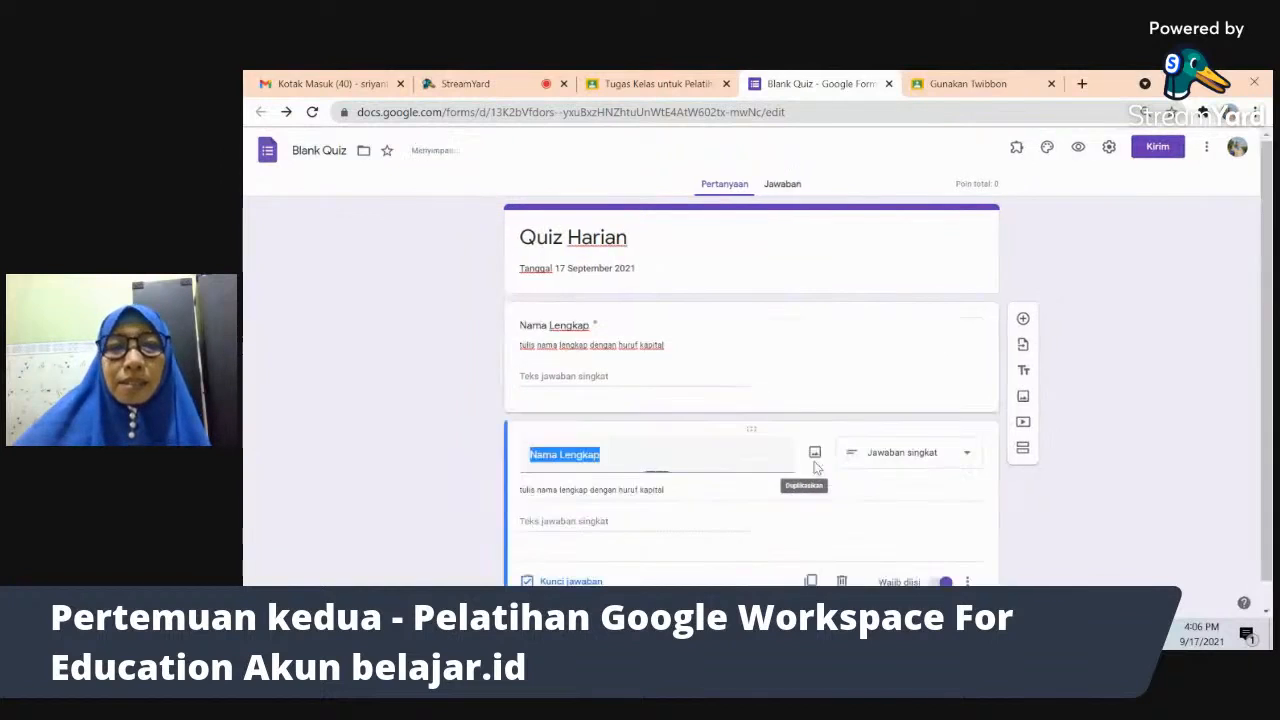
pyautogui.moveTo(1266, 318); pyautogui.dragTo(1266, 344)
pyautogui.write('Kelas')
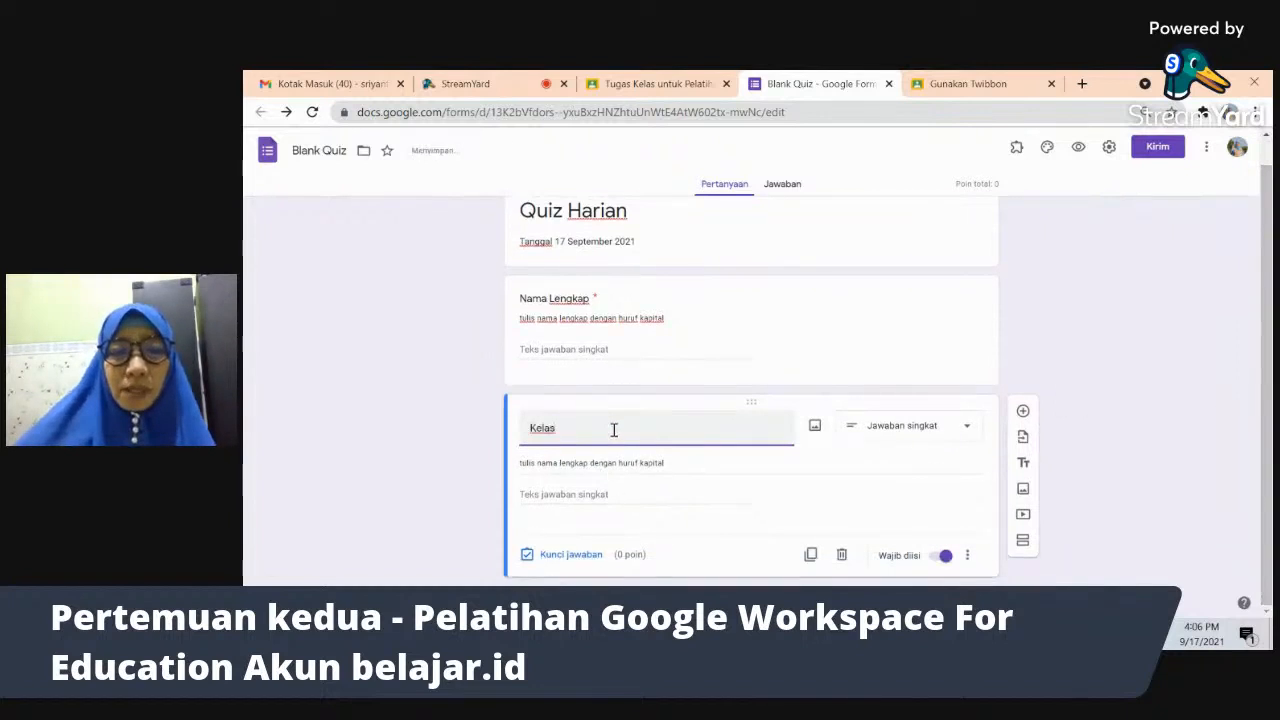
pyautogui.tripleClick(683, 466)
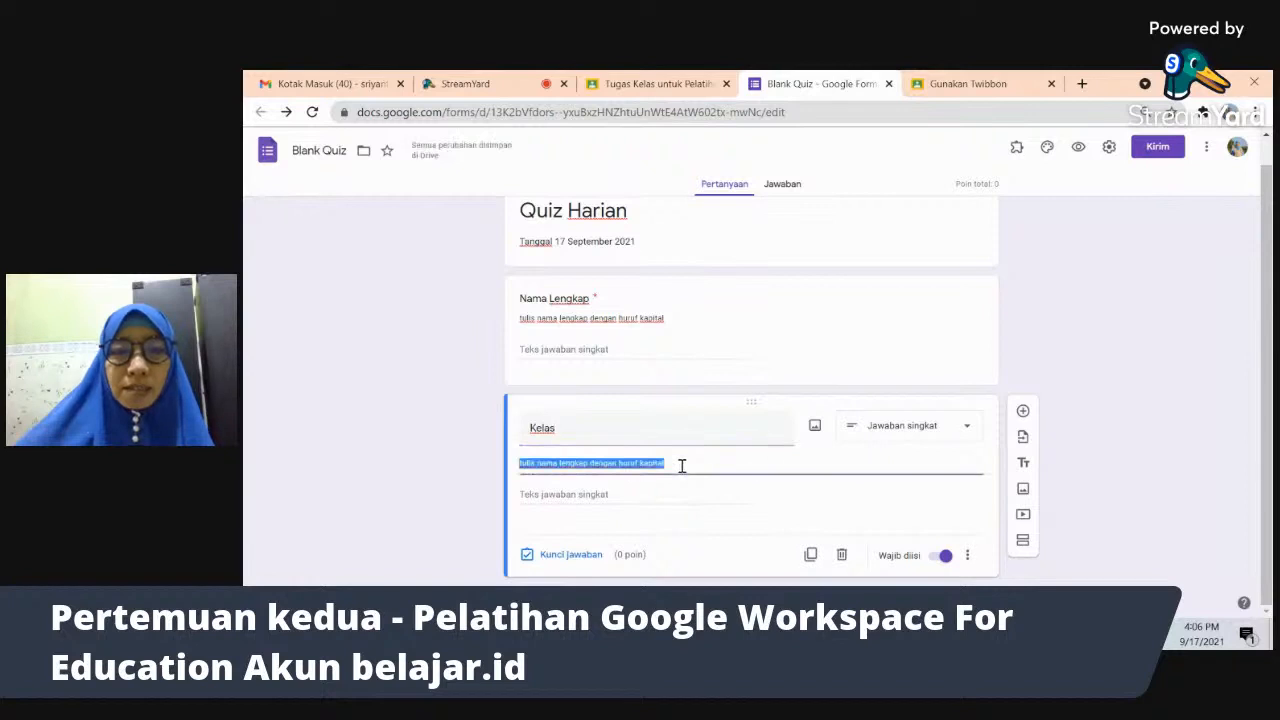
pyautogui.click(967, 555)
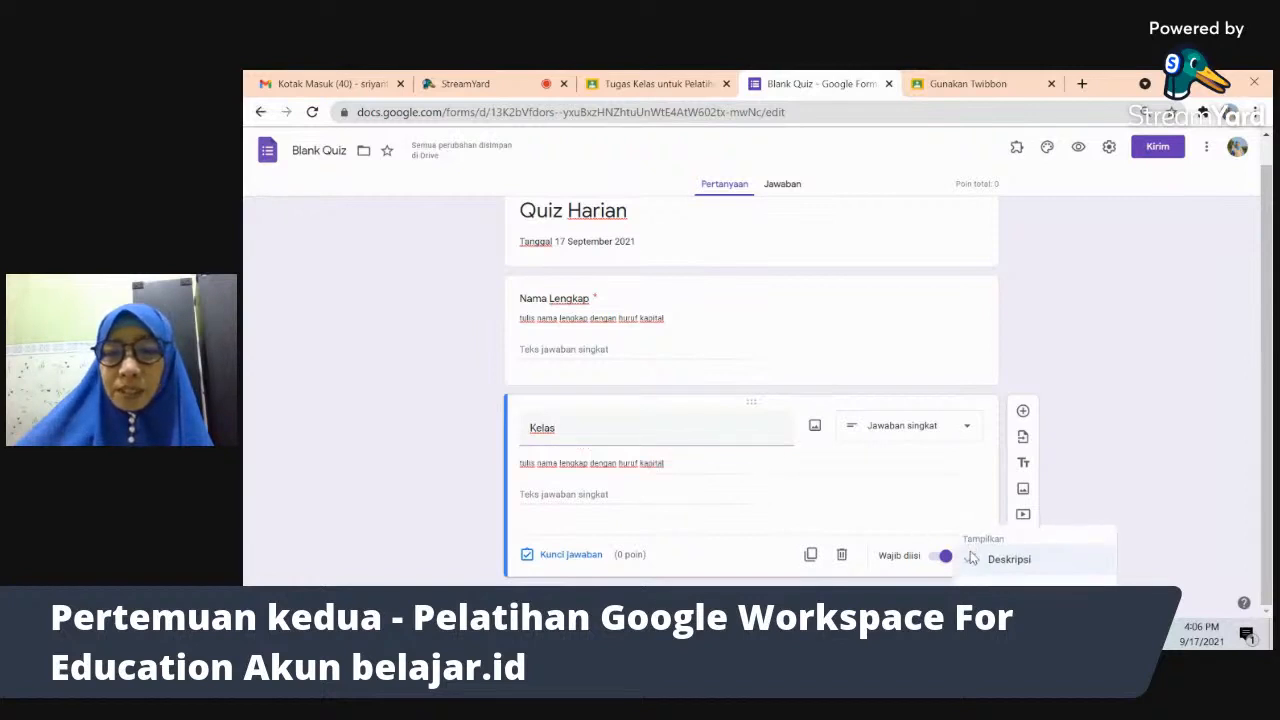
pyautogui.click(980, 557)
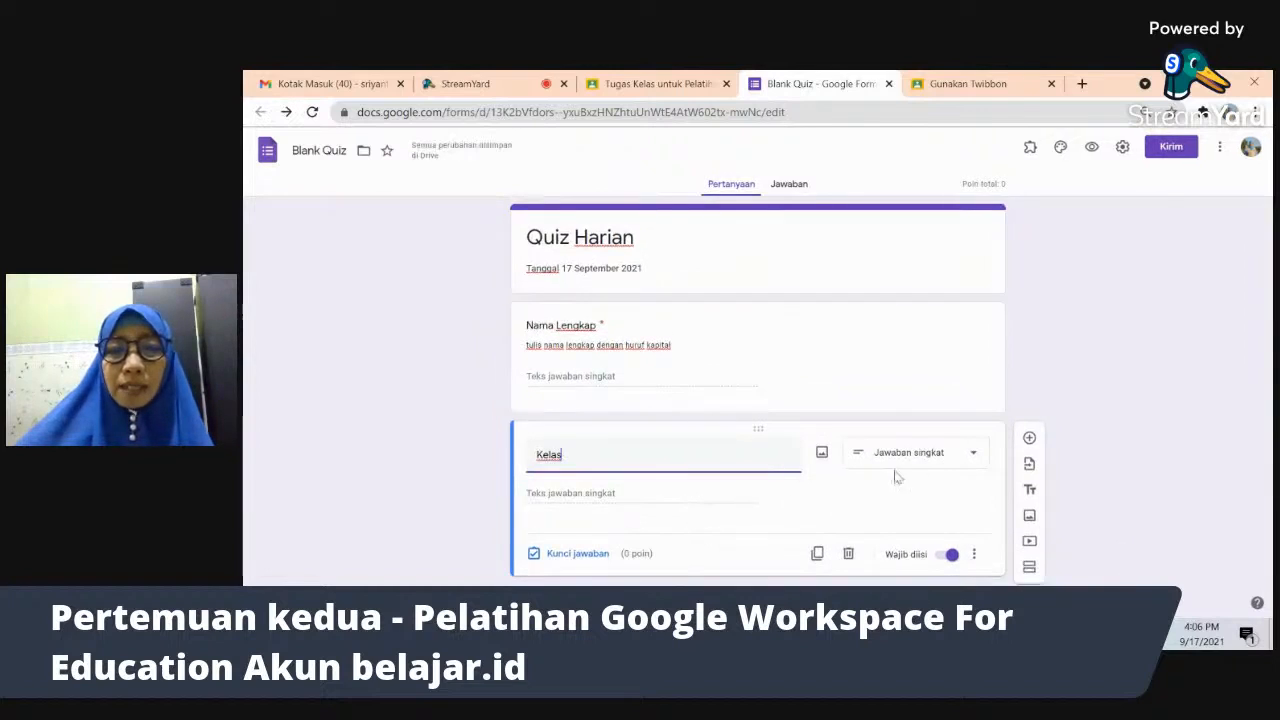
pyautogui.click(938, 462)
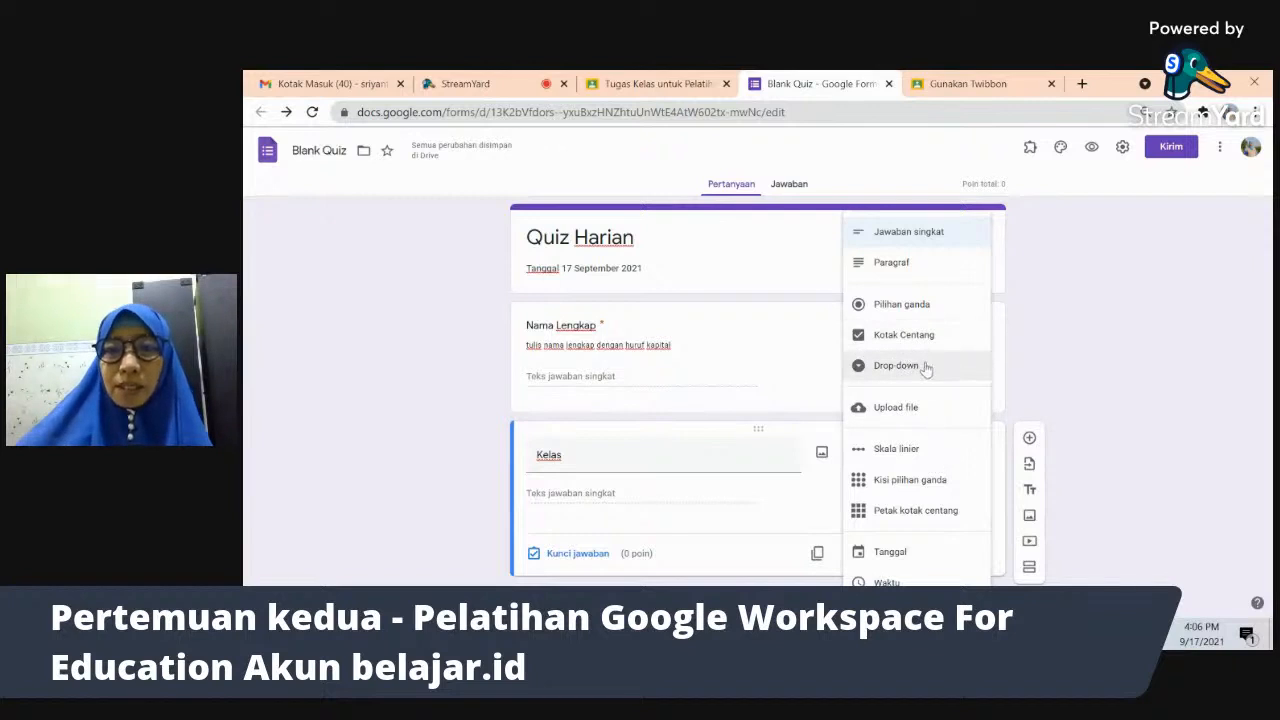
pyautogui.click(924, 366)
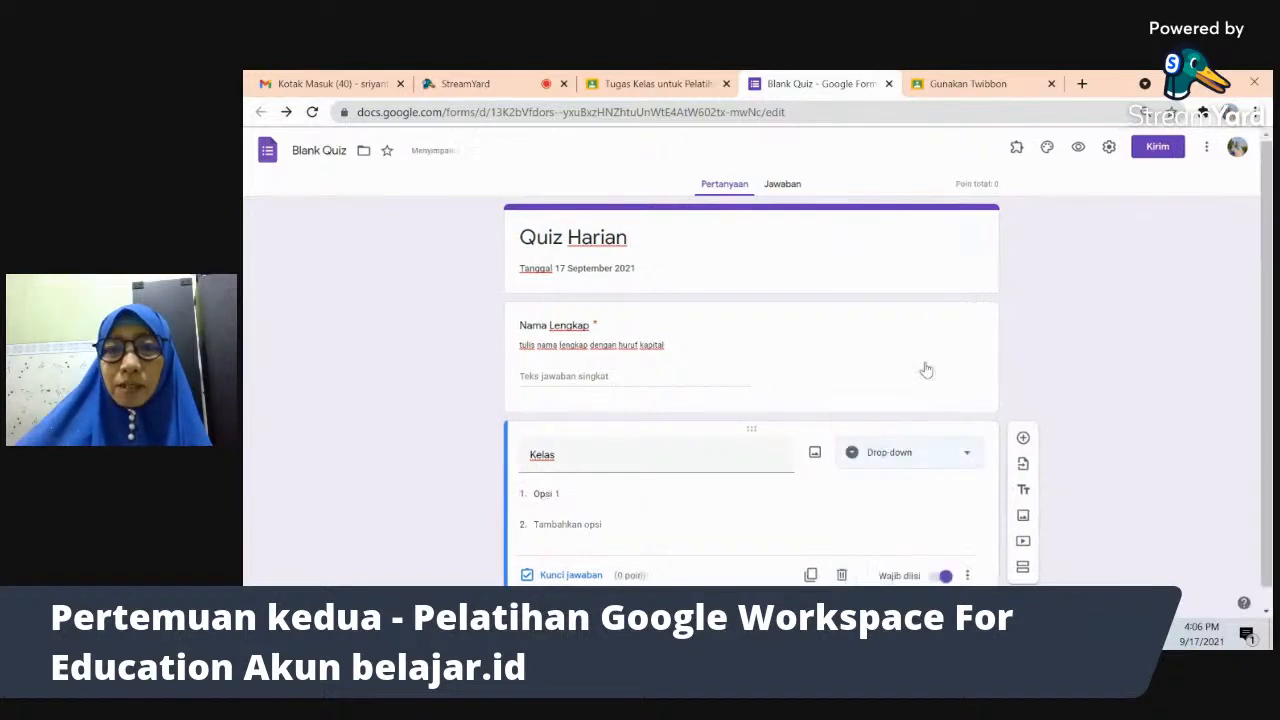
# - Enter the Kelas options X IPA 1, X IPA 2 and X IPA 3
pyautogui.click(572, 495)
pyautogui.write('X')
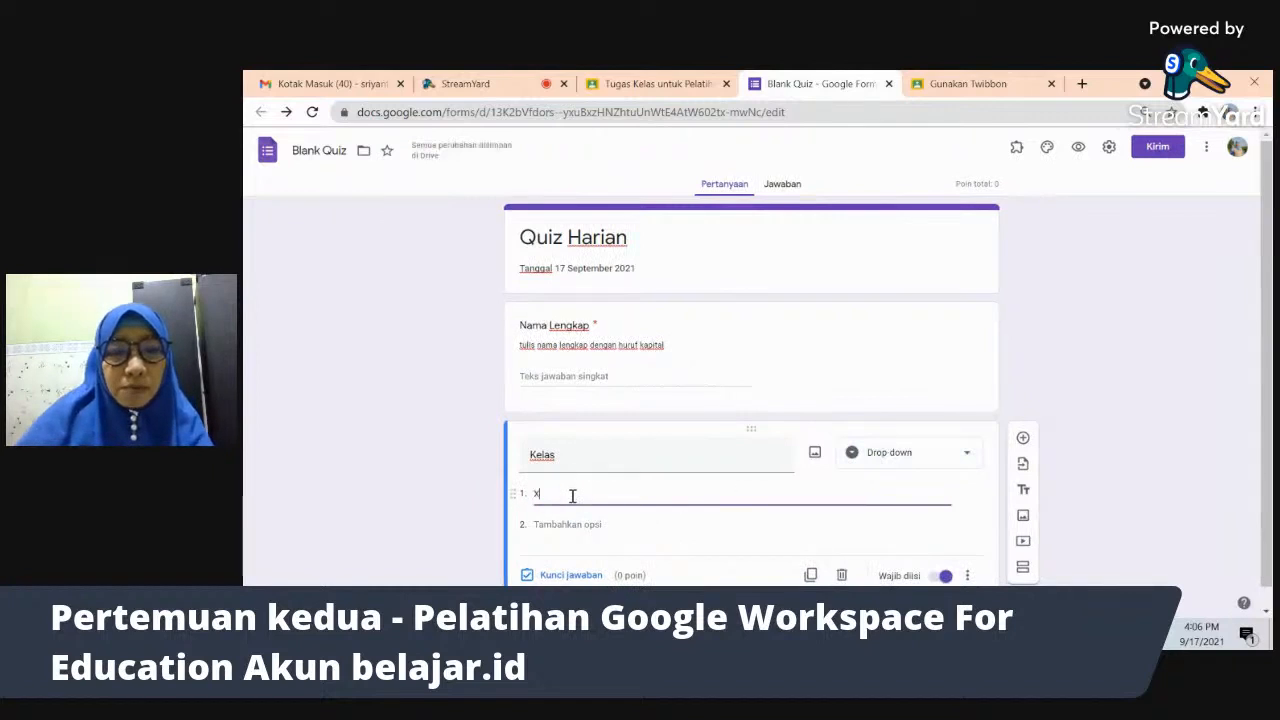
pyautogui.write(' IPA 1')
pyautogui.click(574, 525)
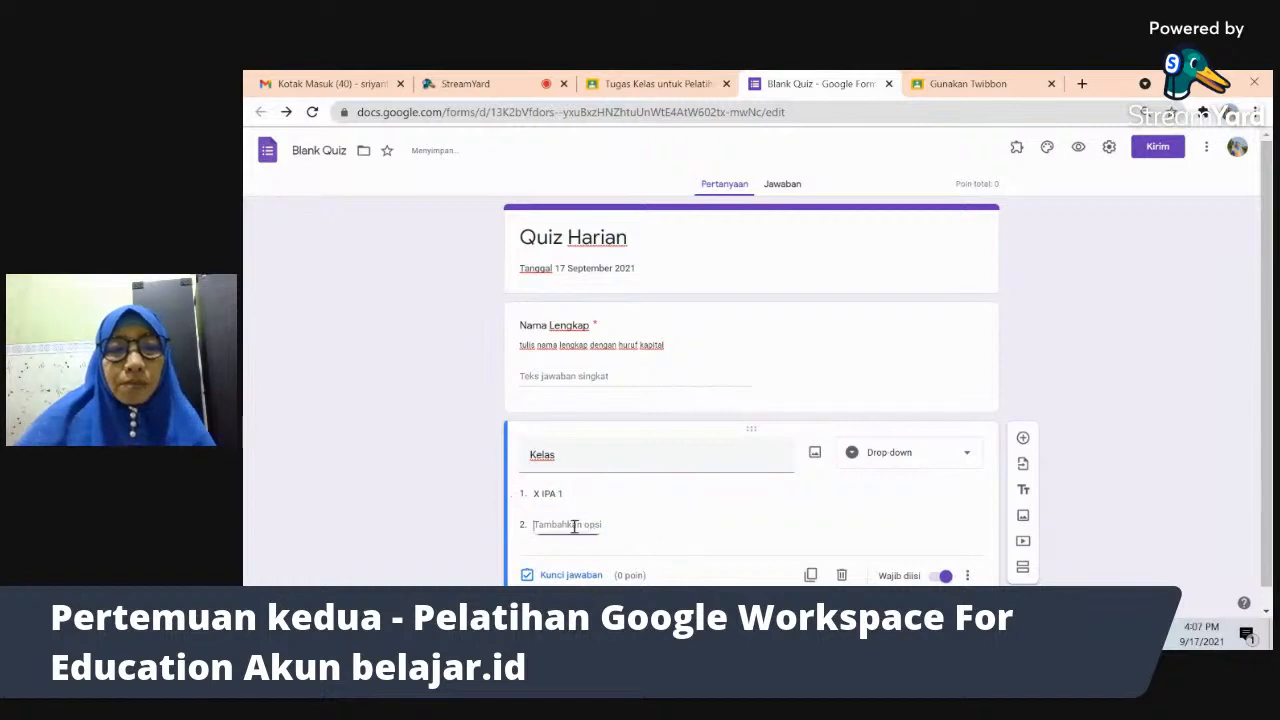
pyautogui.write('X IPA 2')
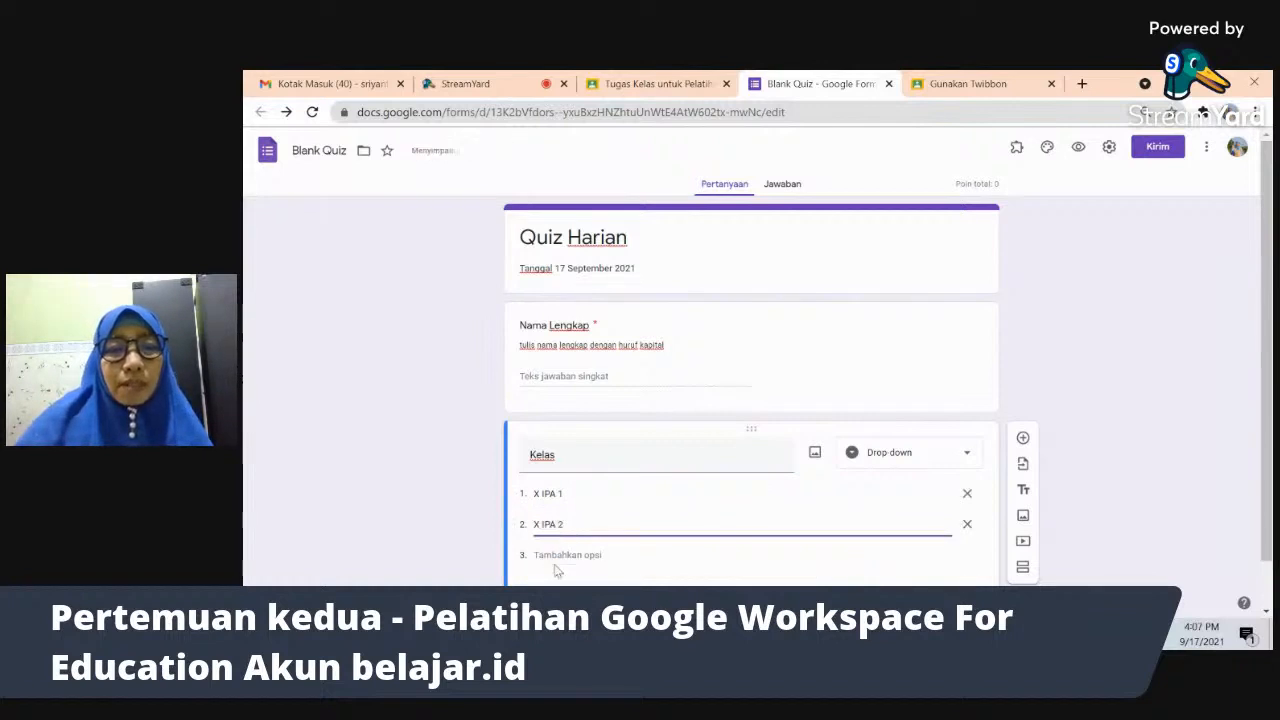
pyautogui.click(555, 555)
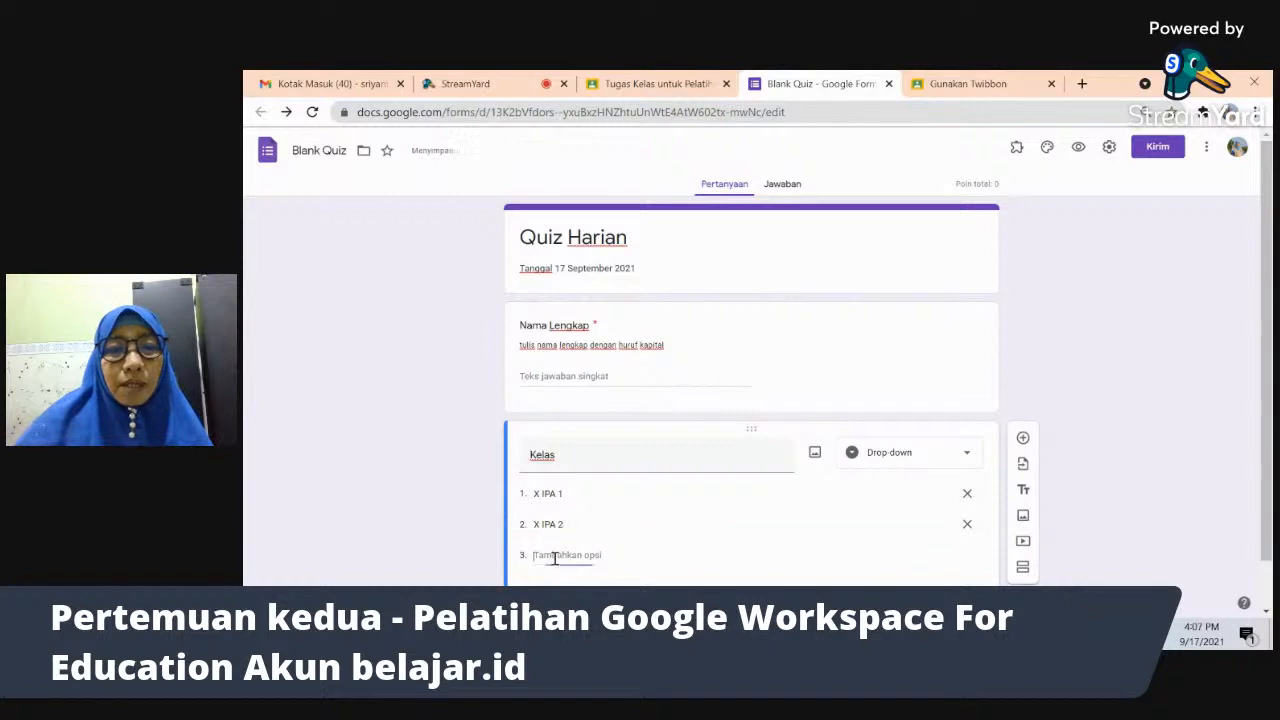
pyautogui.write('X IPA 3')
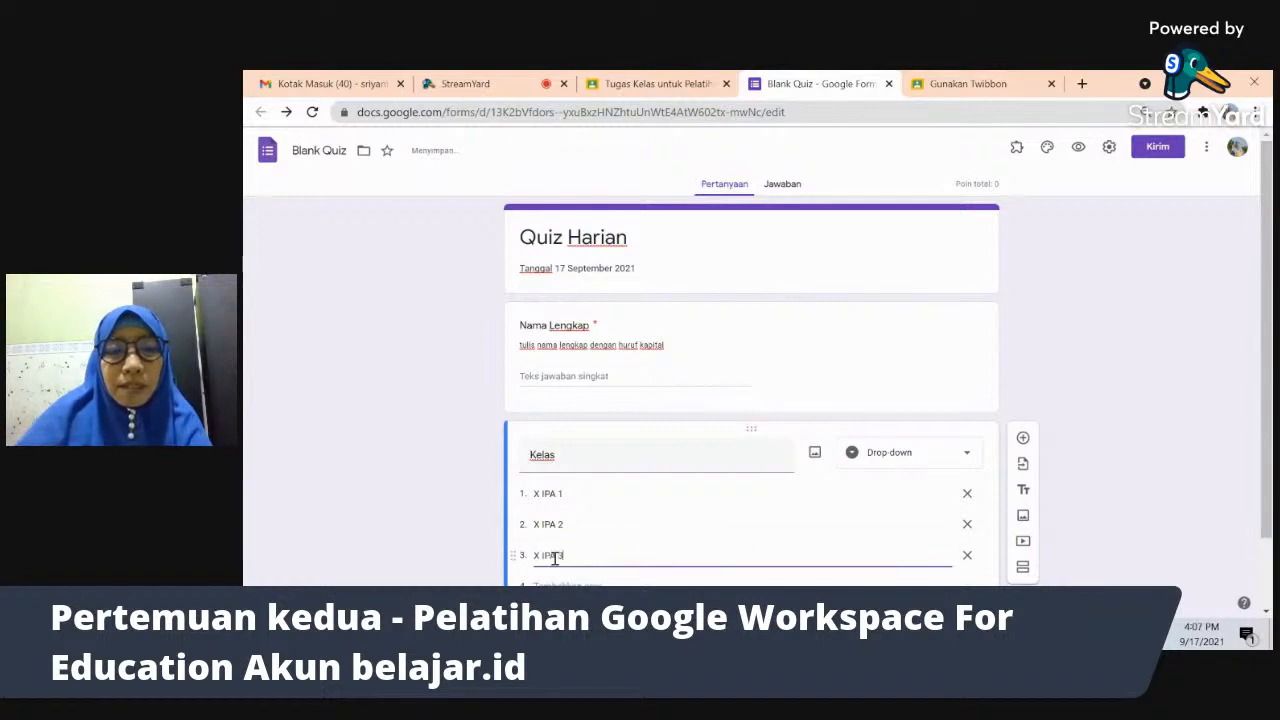
pyautogui.click(1166, 426)
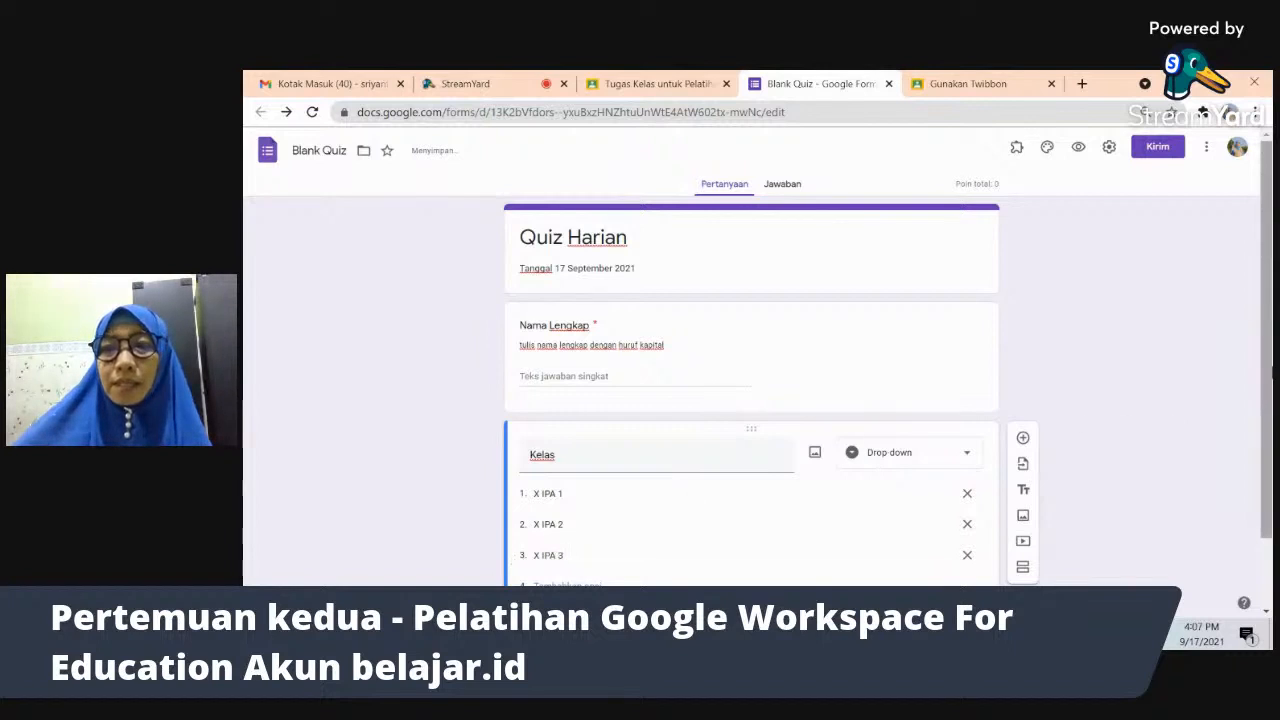
pyautogui.scroll(-1, 1150, 430)
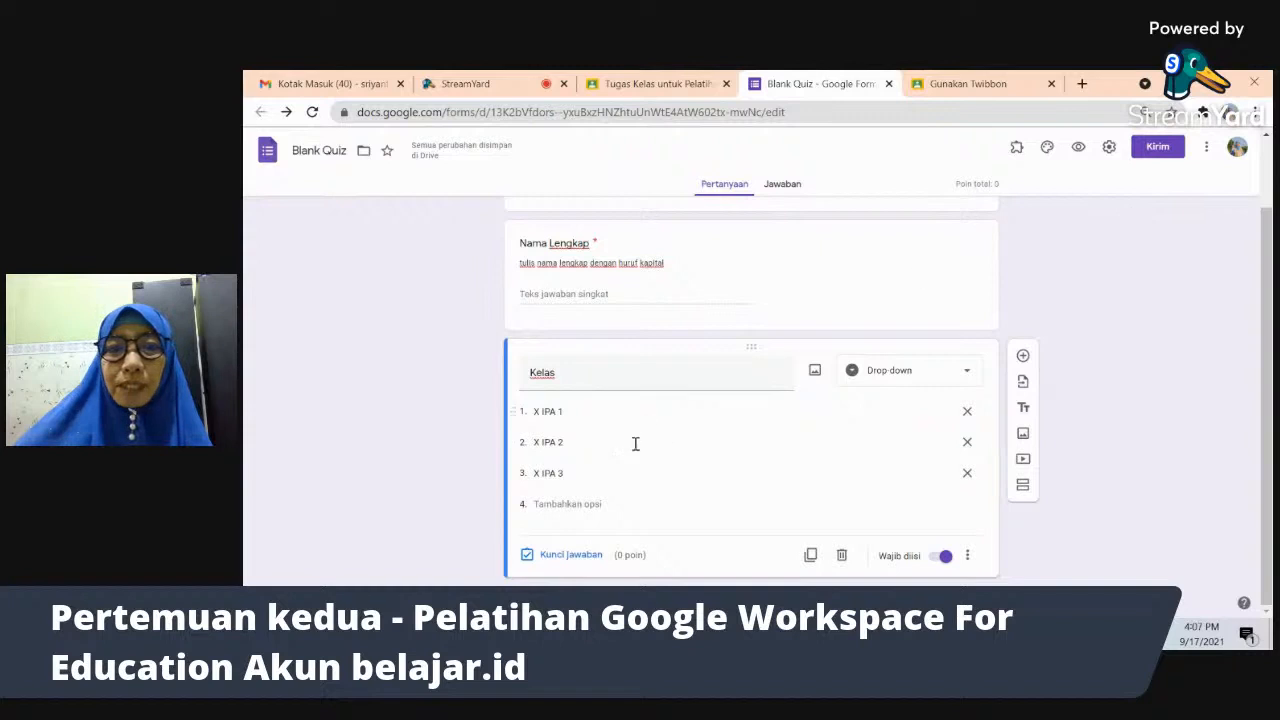
# - Preview the form and enter a respondent's full name in capitals for Nama Lengkap
pyautogui.click(1079, 148)
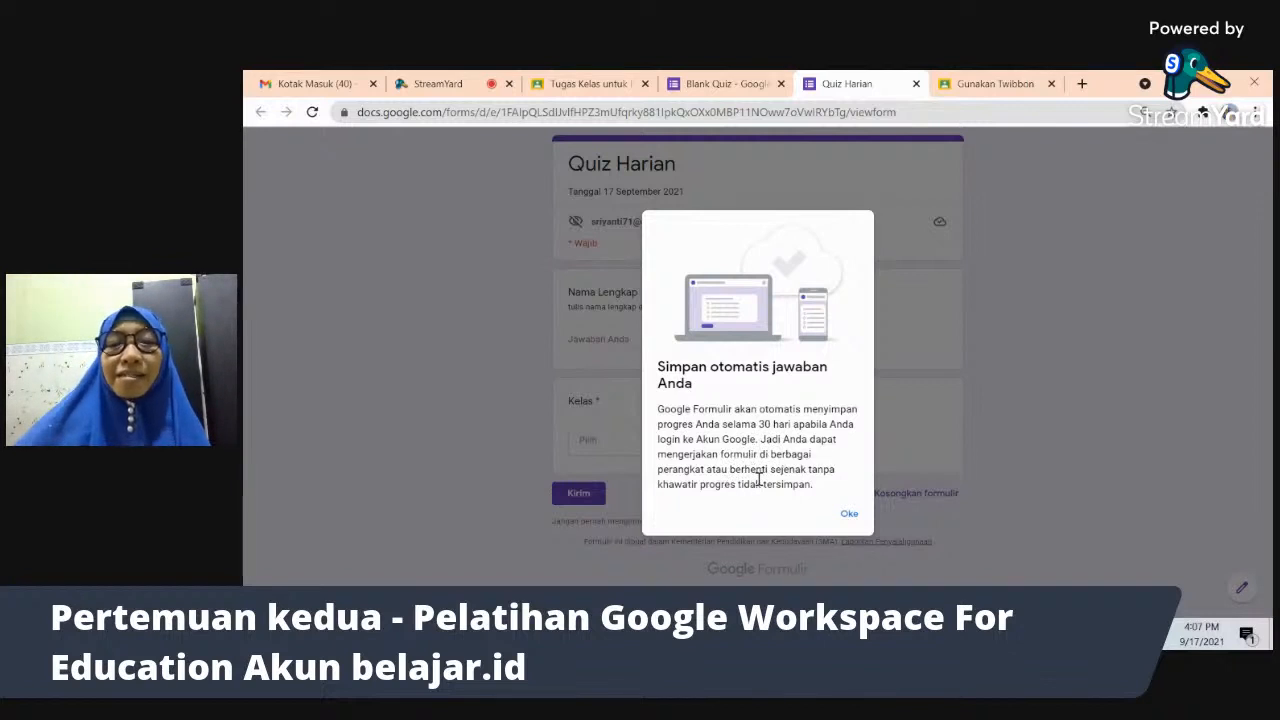
pyautogui.click(849, 515)
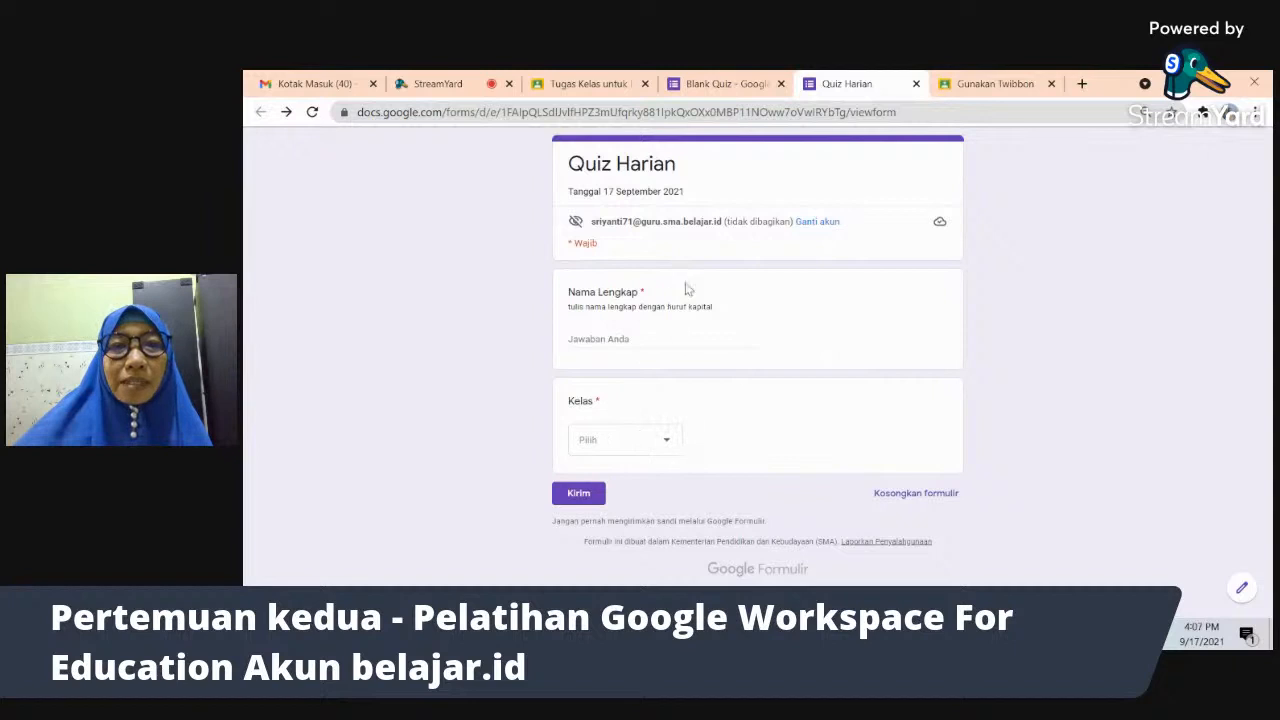
pyautogui.click(624, 340)
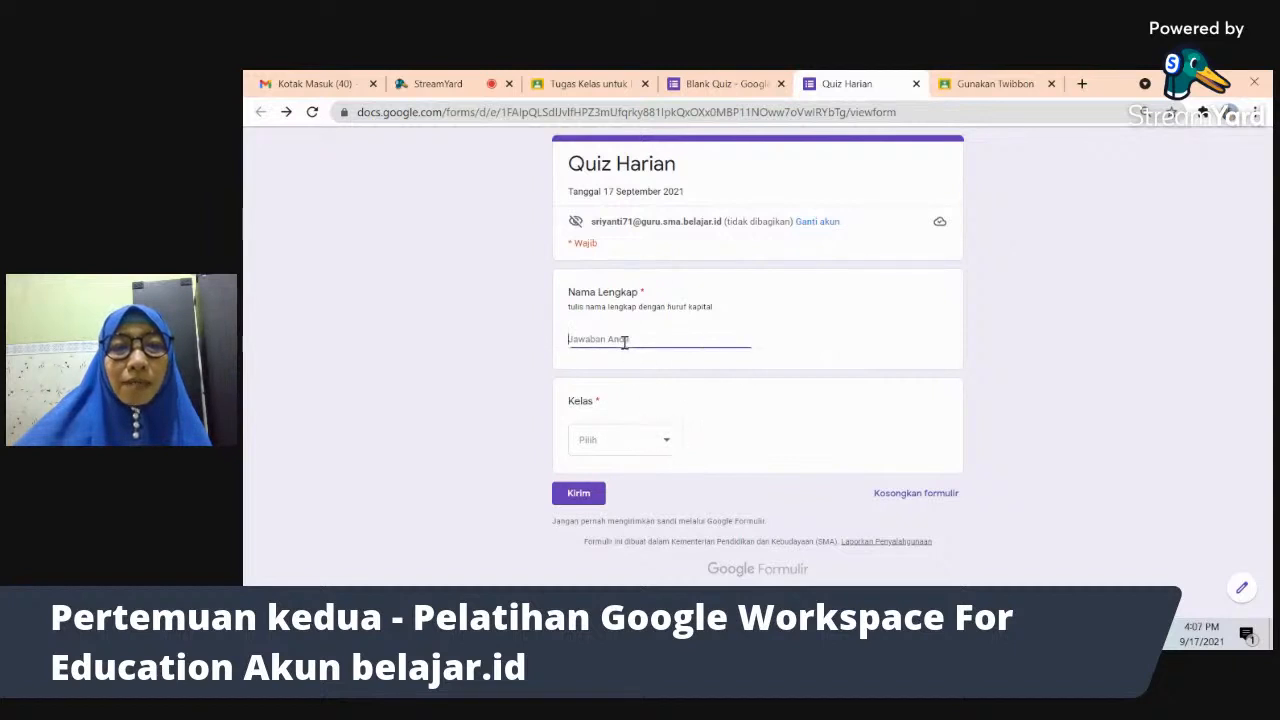
pyautogui.press('capslock')
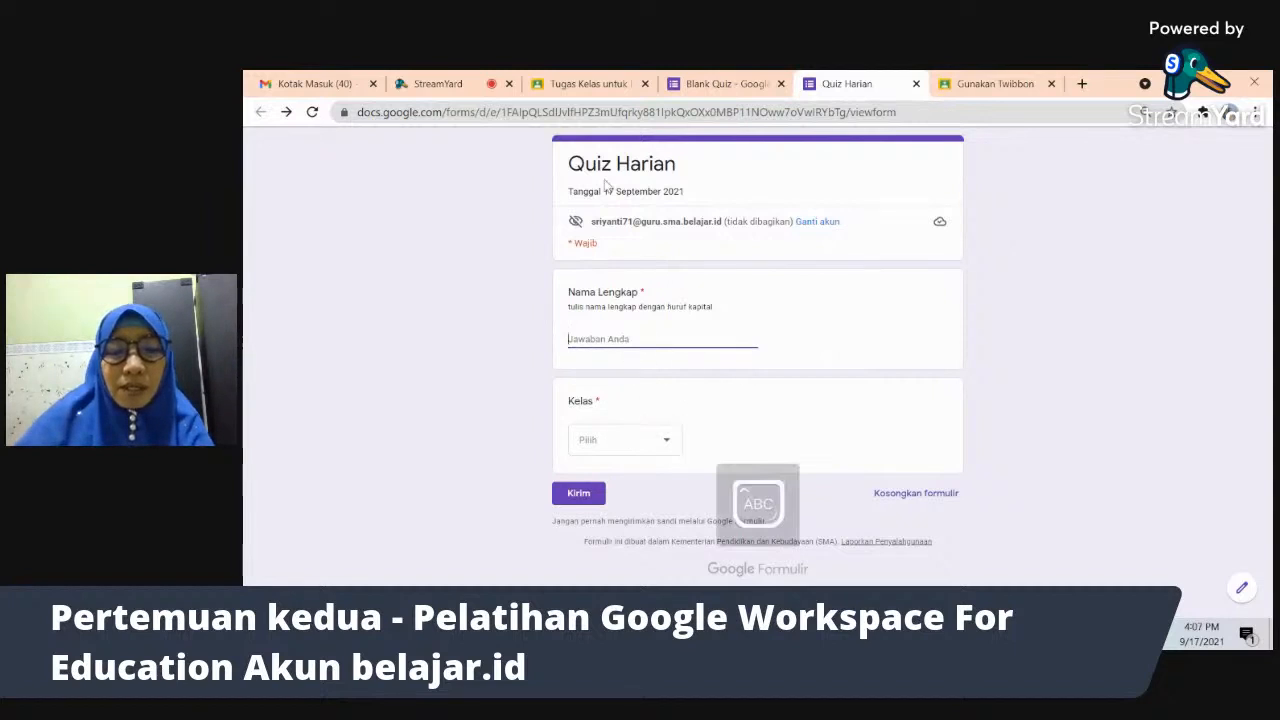
pyautogui.write('SRIYANT')
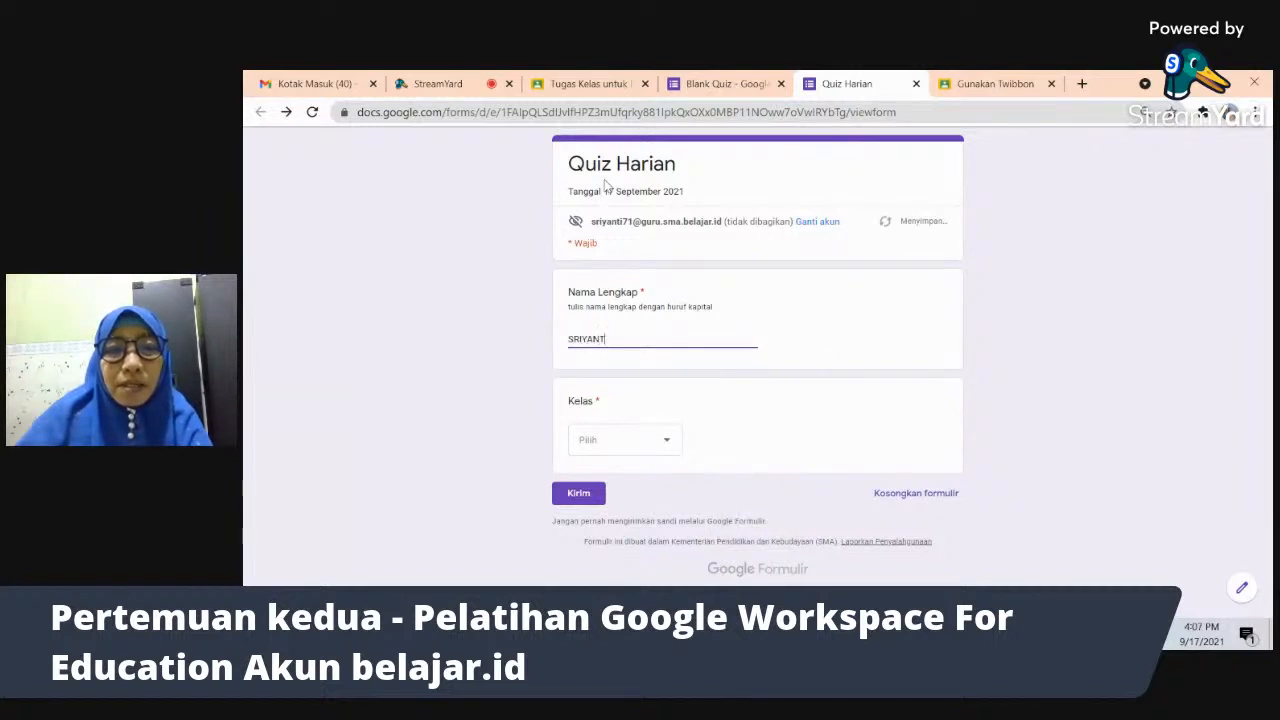
pyautogui.write('I')
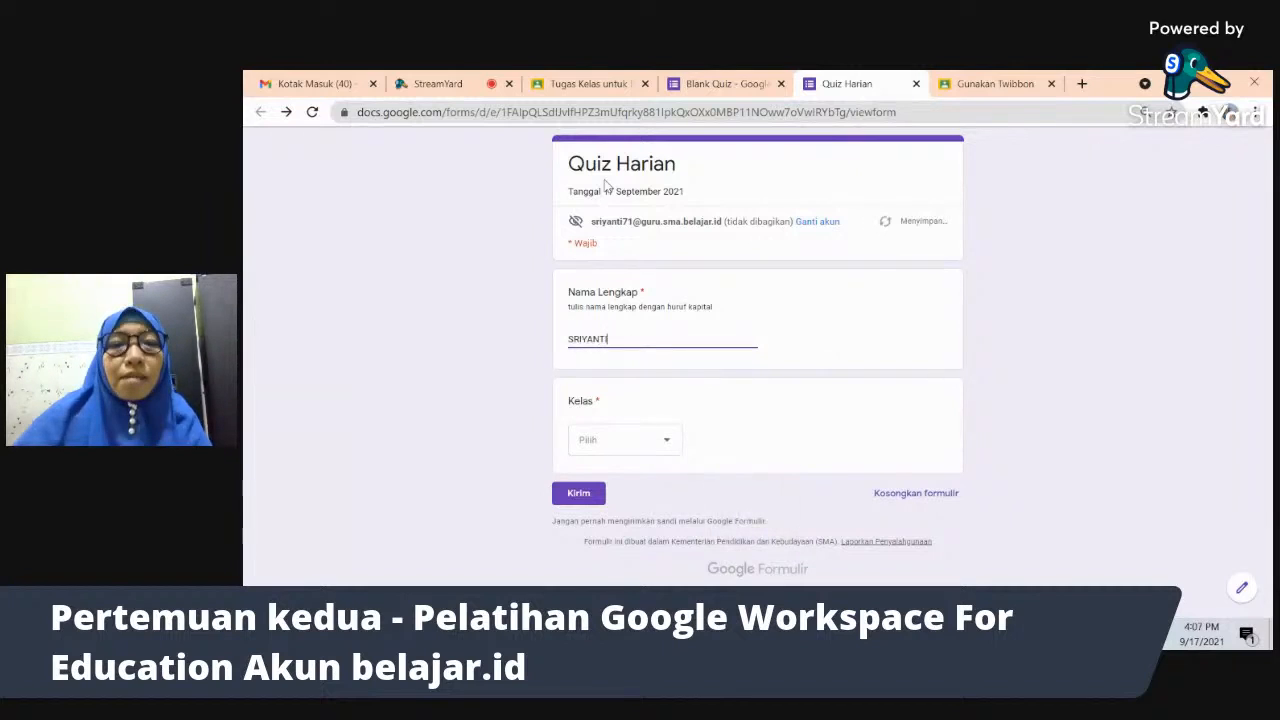
# - Choose X IPA 1 for Kelas and submit the test response
pyautogui.click(671, 441)
pyautogui.click(671, 441)
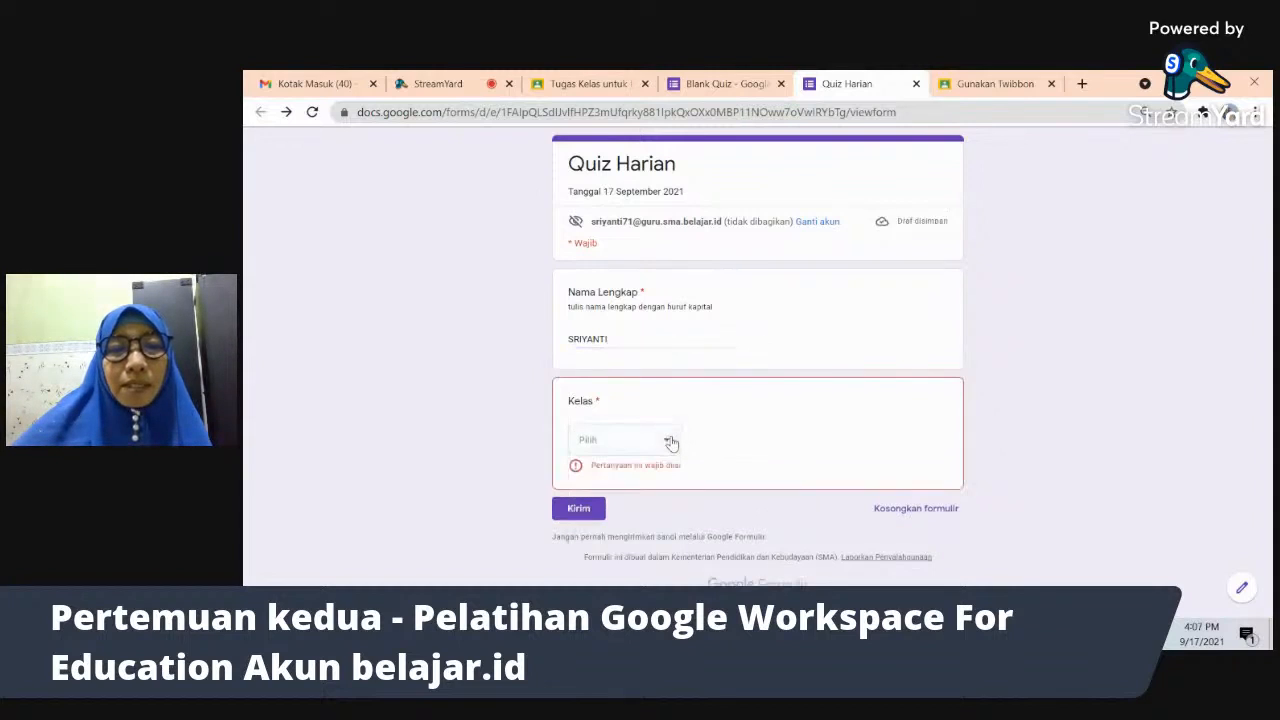
pyautogui.click(667, 448)
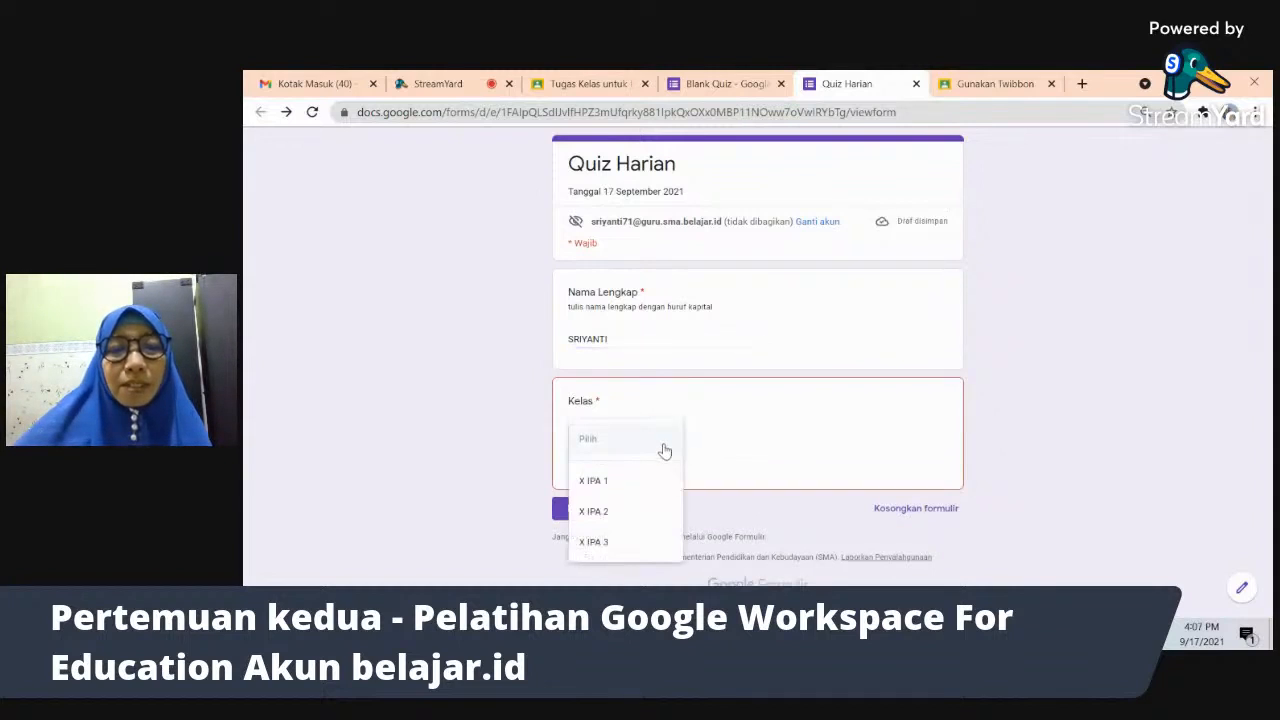
pyautogui.click(610, 486)
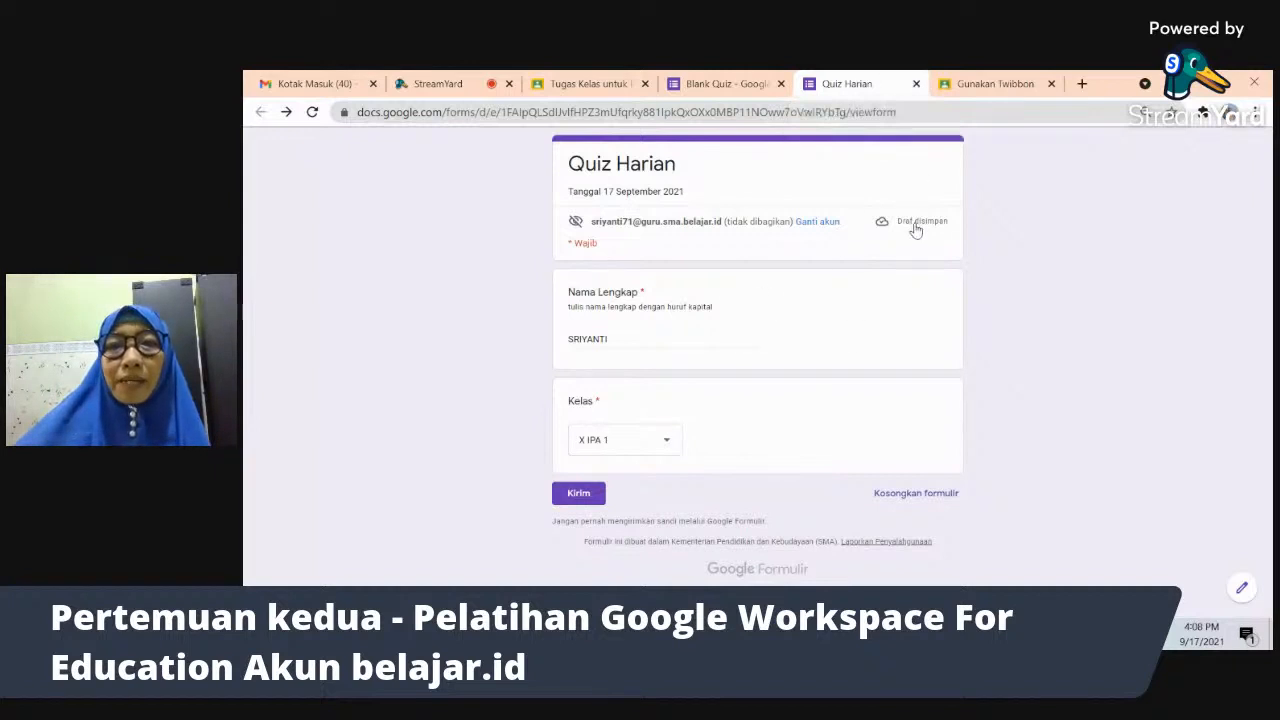
pyautogui.click(577, 501)
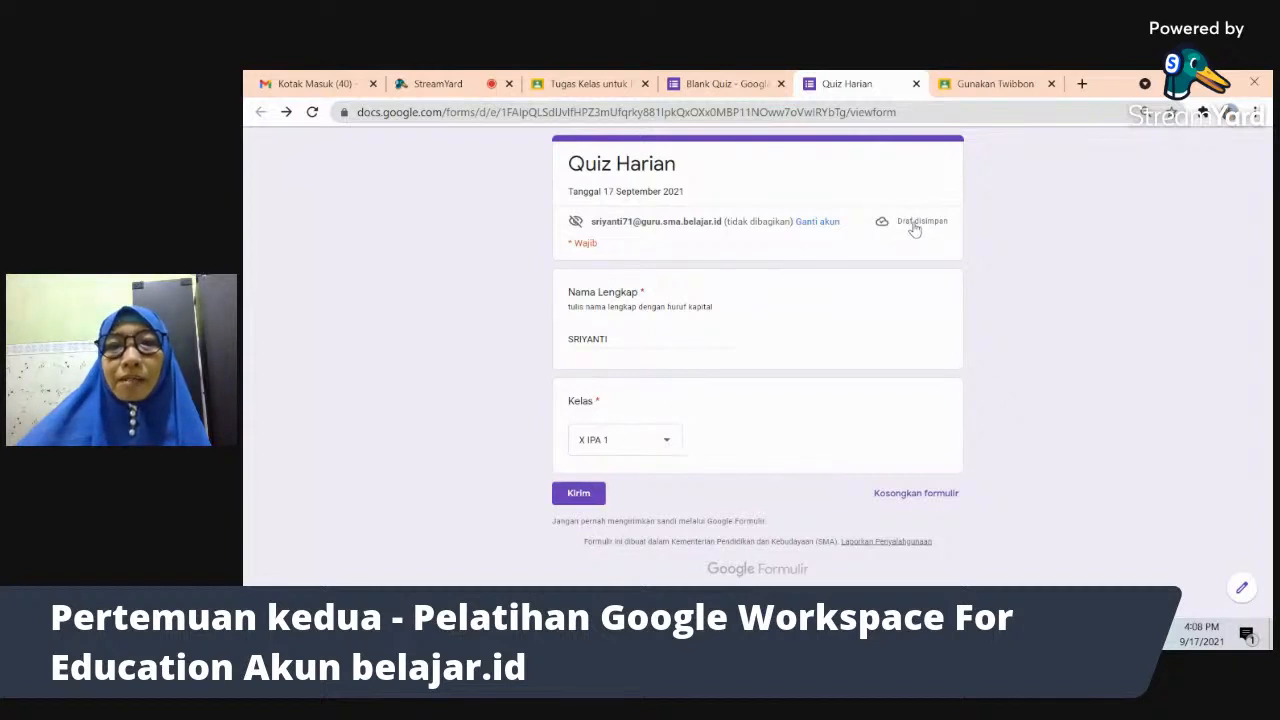
# - Back in the editor, duplicate Kelas and retitle the copy 'Manakah pernyataan berikut ini yang tepat'
pyautogui.click(916, 84)
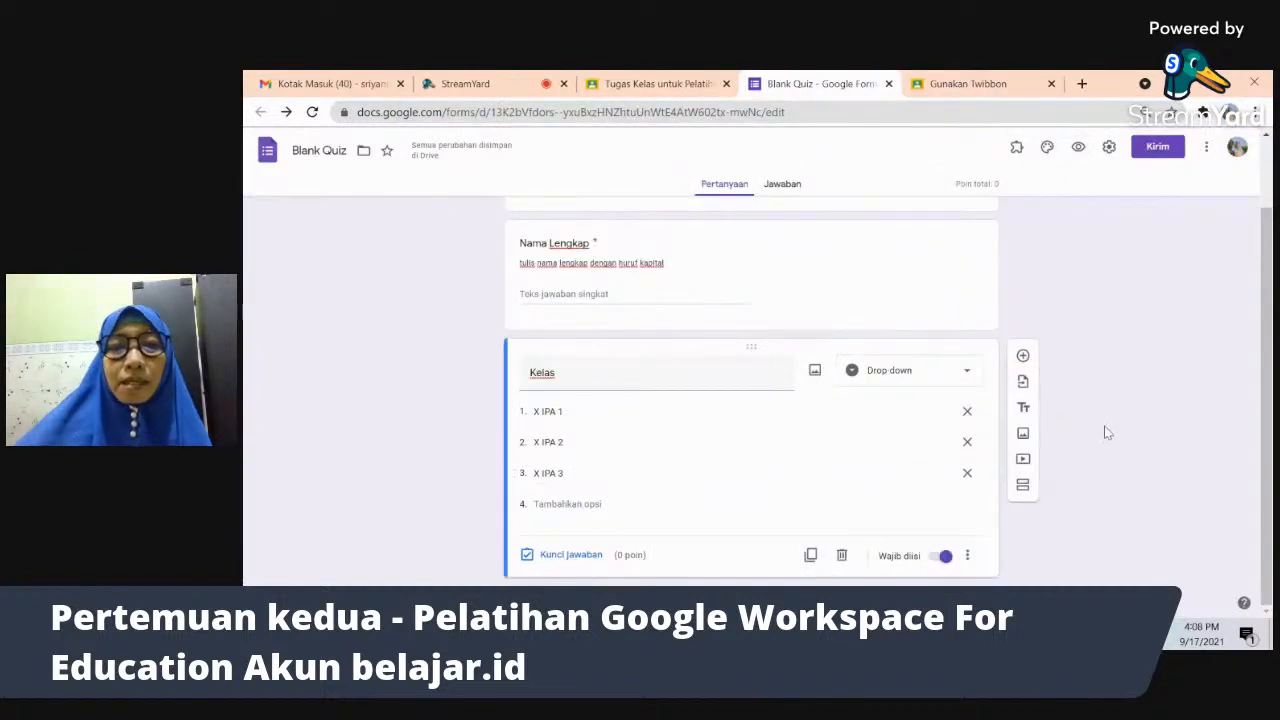
pyautogui.click(811, 556)
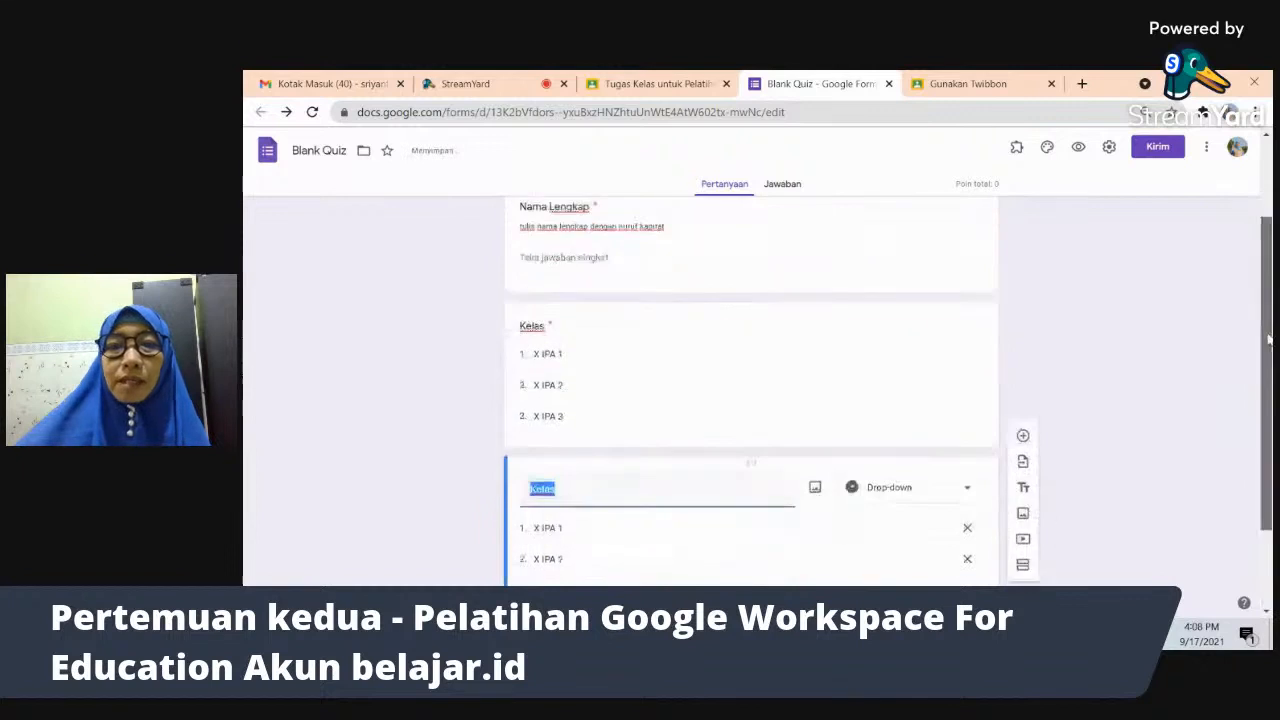
pyautogui.write('mN')
pyautogui.press('BackSpace')
pyautogui.press('BackSpace')
pyautogui.write('M')
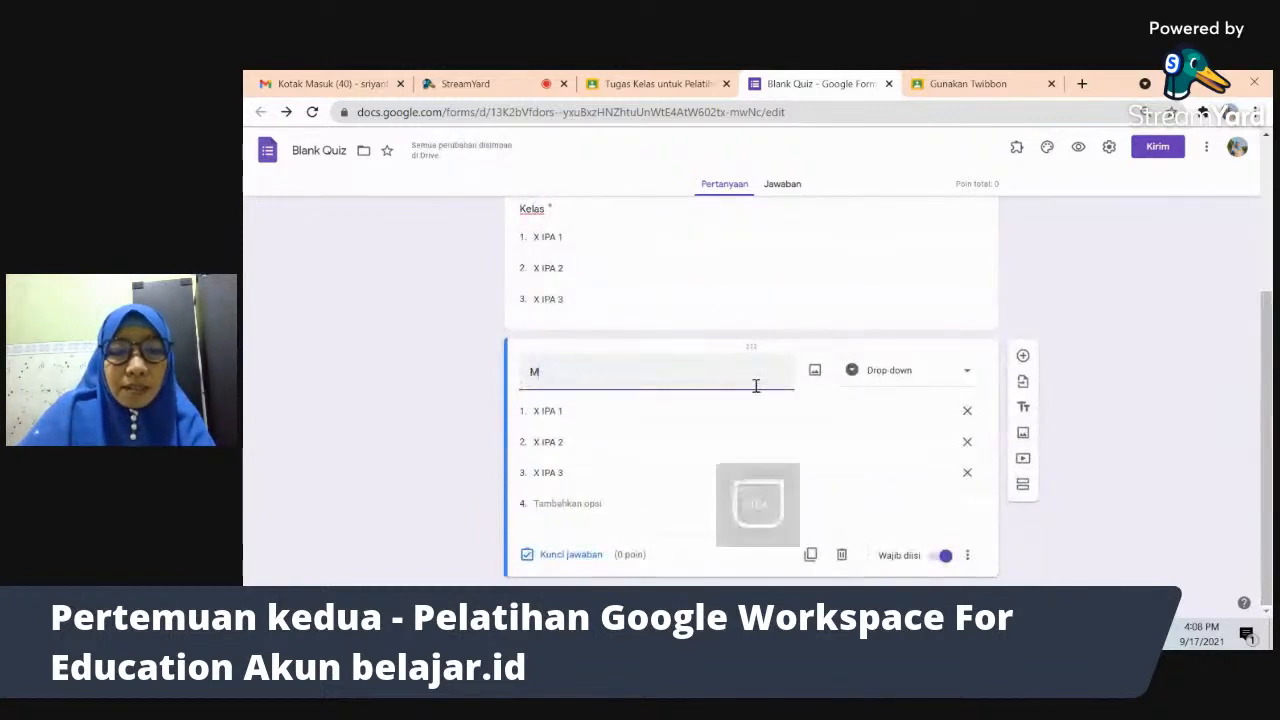
pyautogui.write('anakah pernyataan')
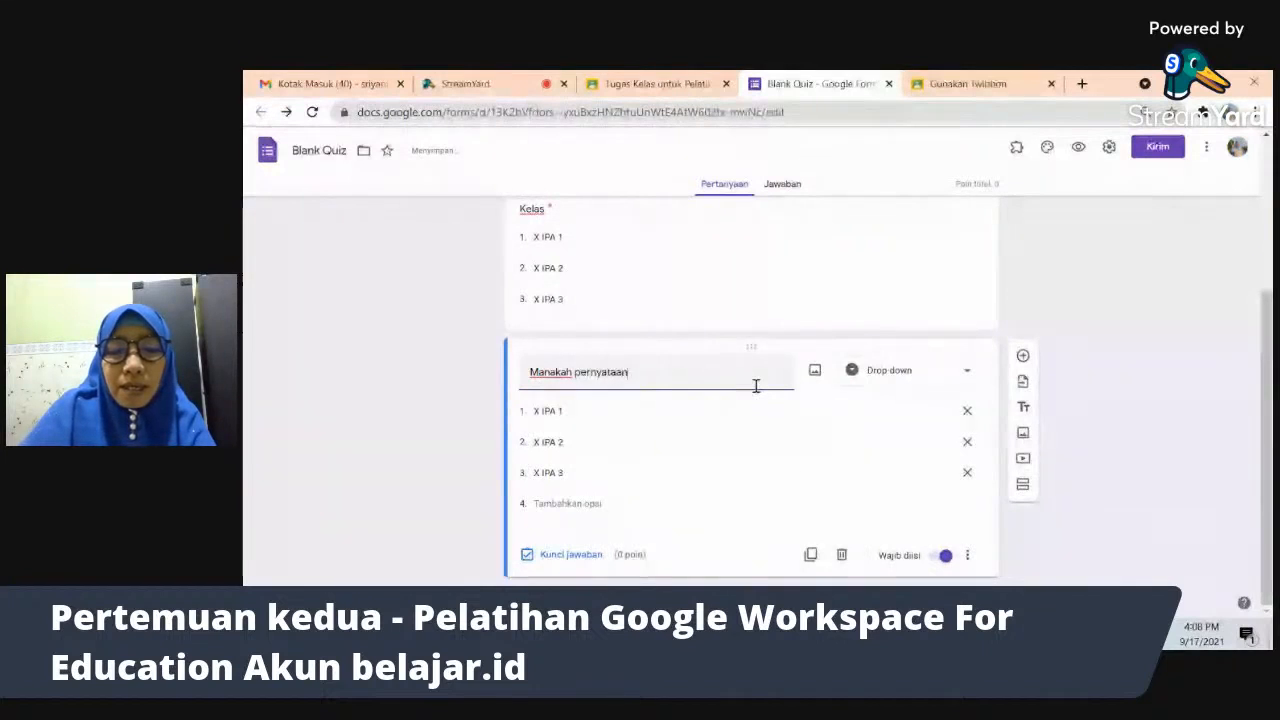
pyautogui.write(' berikut ini yang')
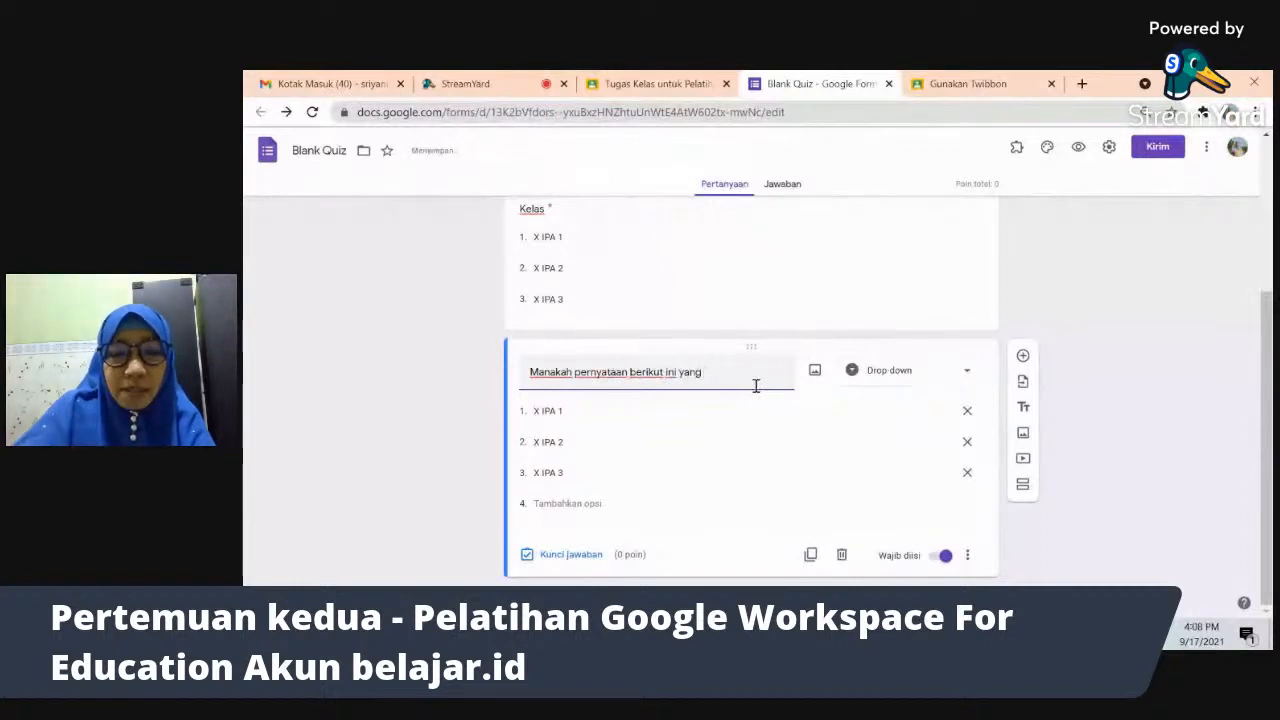
pyautogui.write(' t')
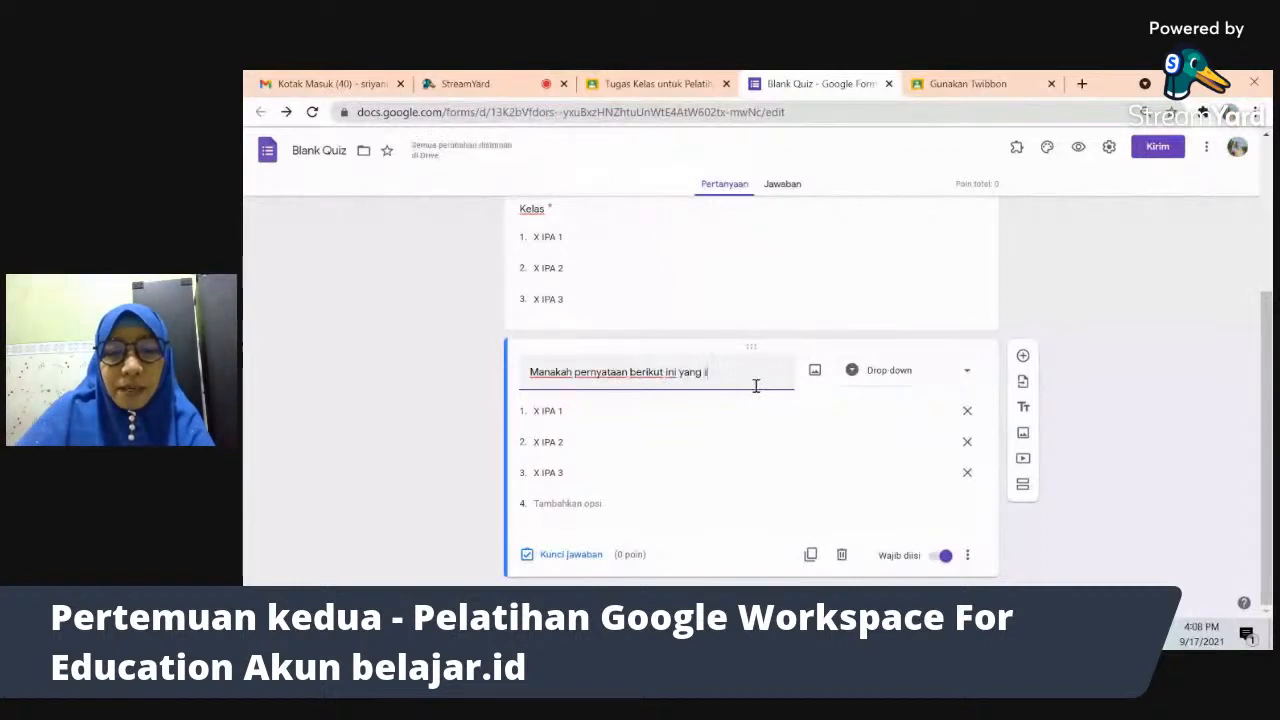
pyautogui.write('epa')
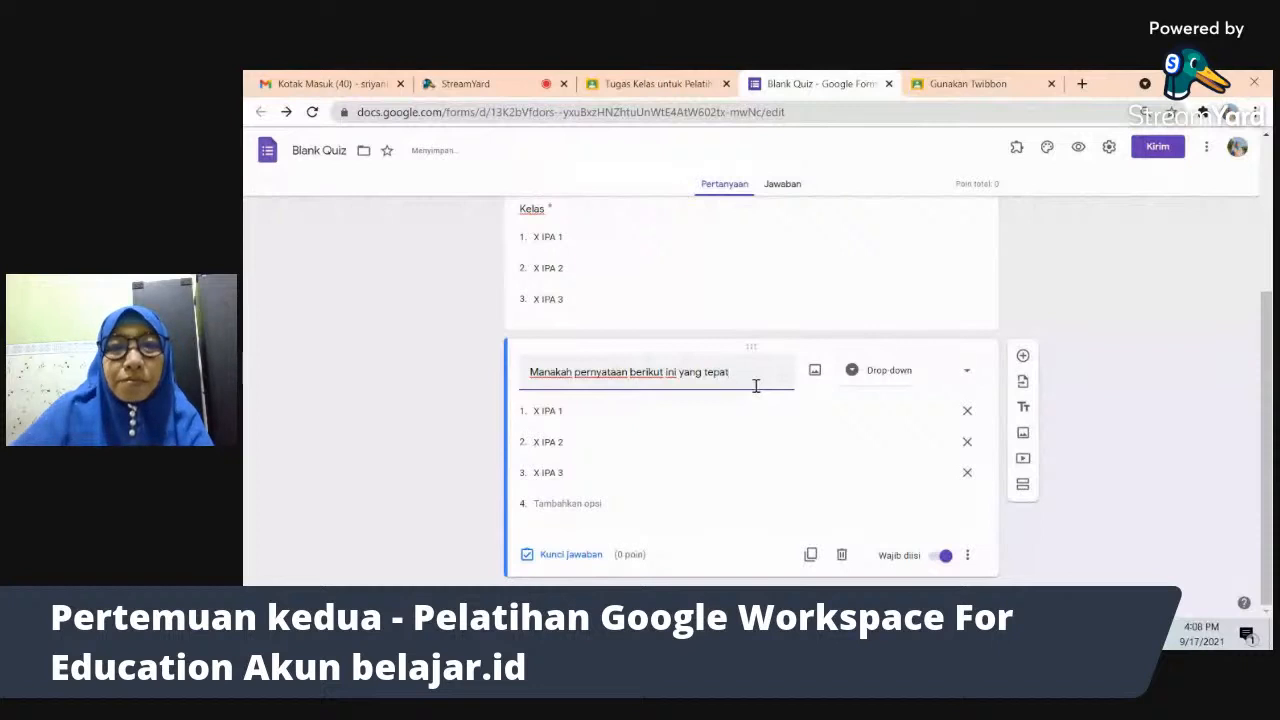
pyautogui.write('t')
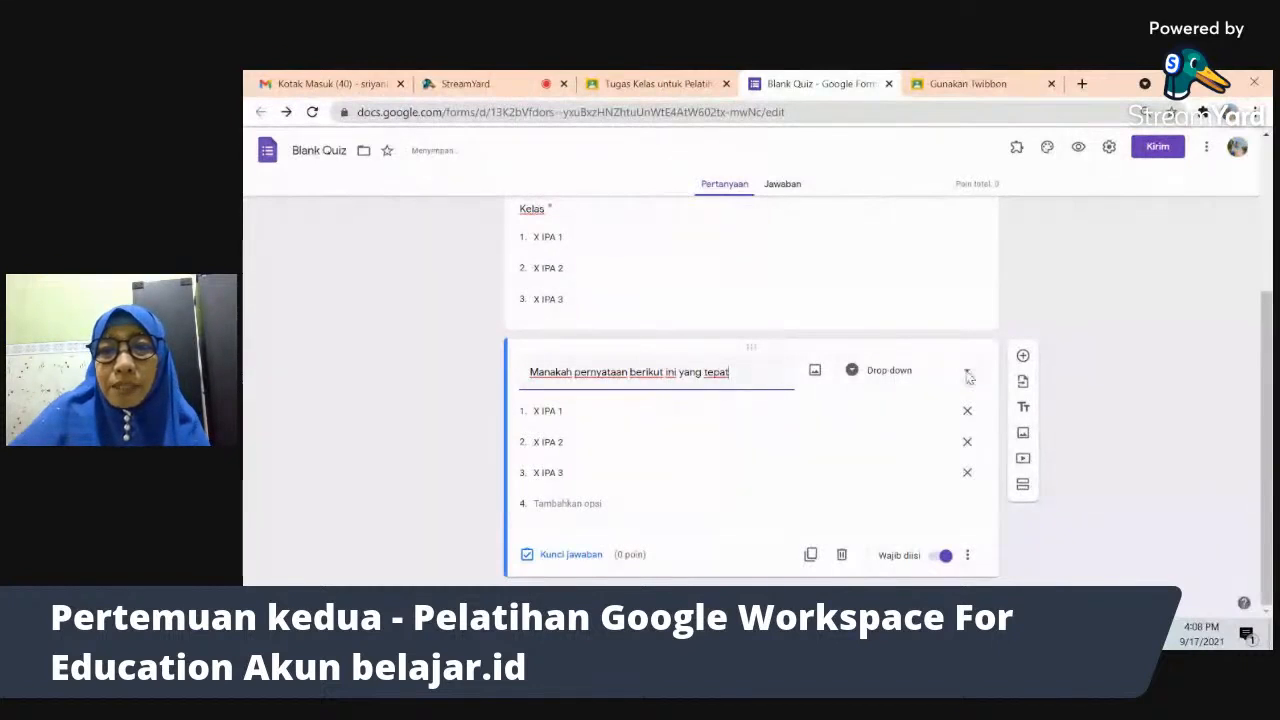
pyautogui.click(966, 372)
# - Make the question a Kotak Centang checkbox and write the first statement, about hari Rabu
pyautogui.click(918, 337)
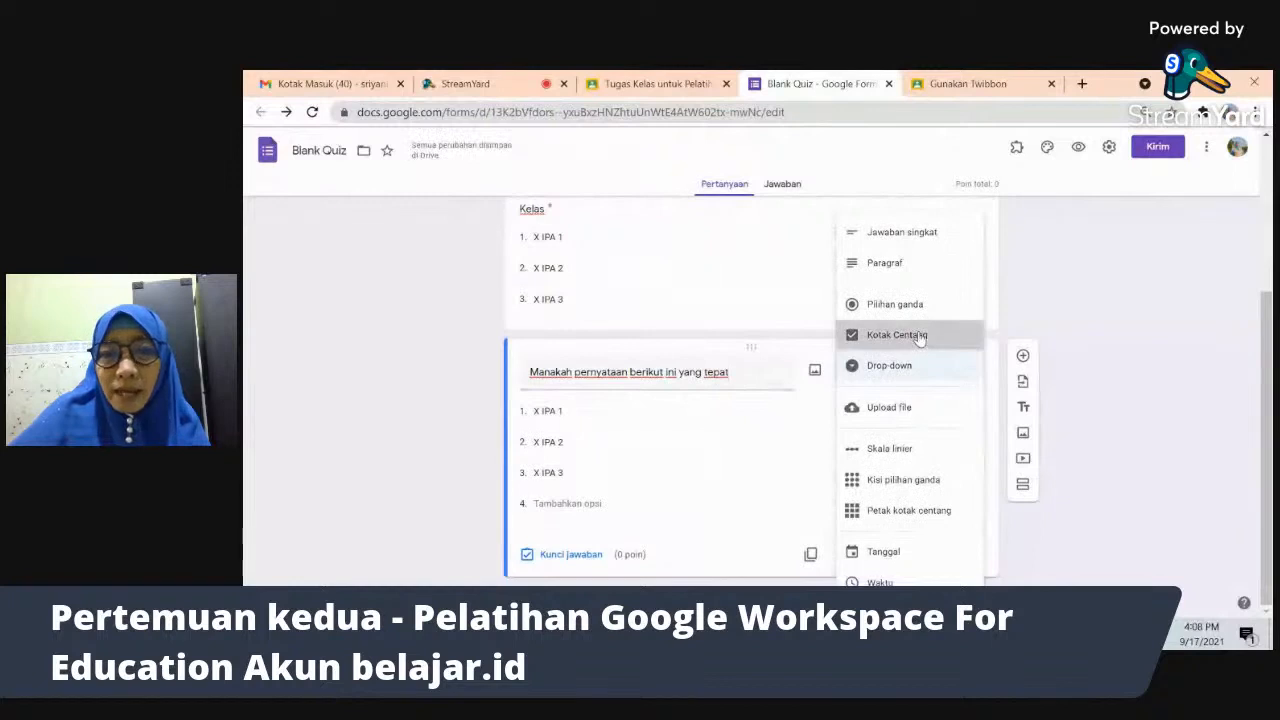
pyautogui.click(588, 414)
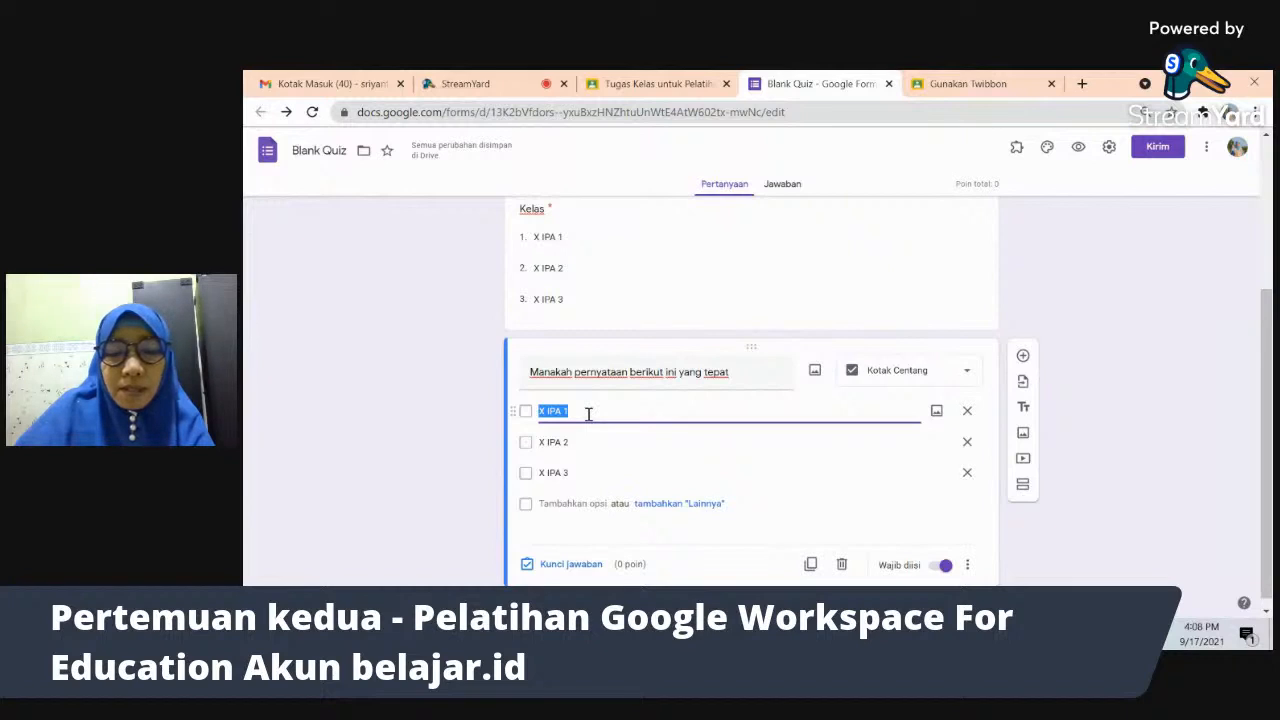
pyautogui.write('Setel')
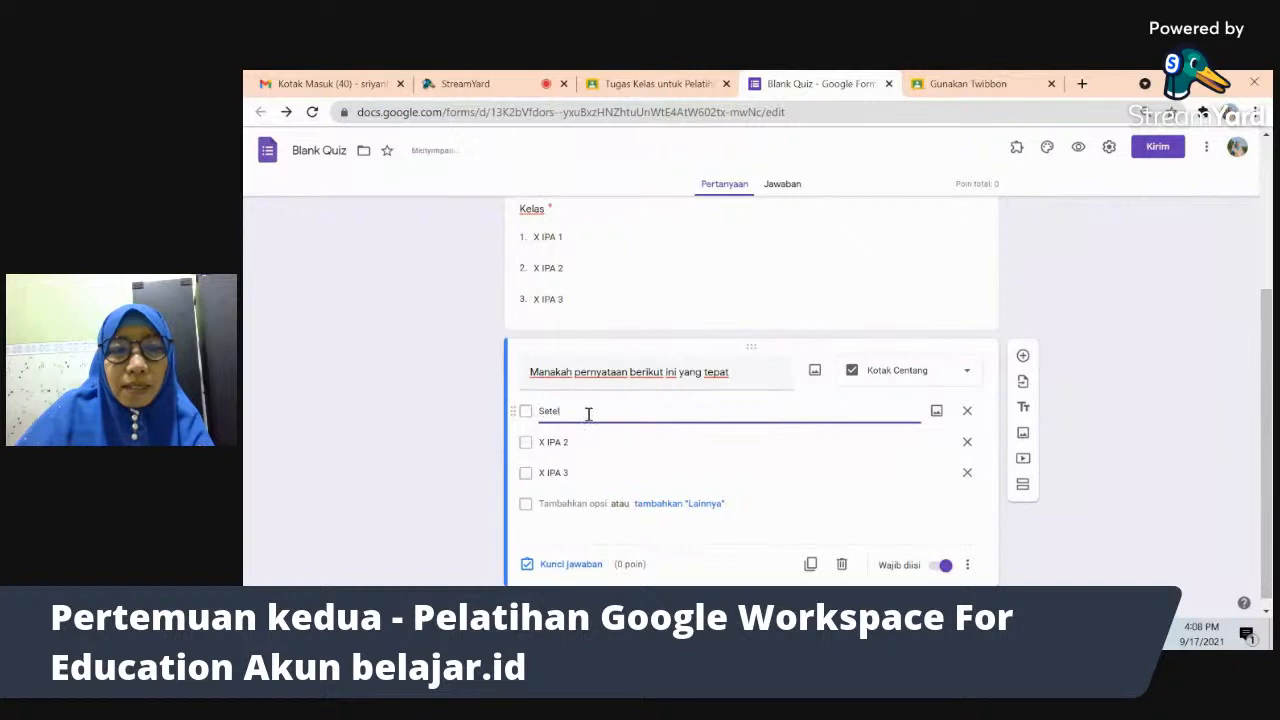
pyautogui.write('ah hari Senin')
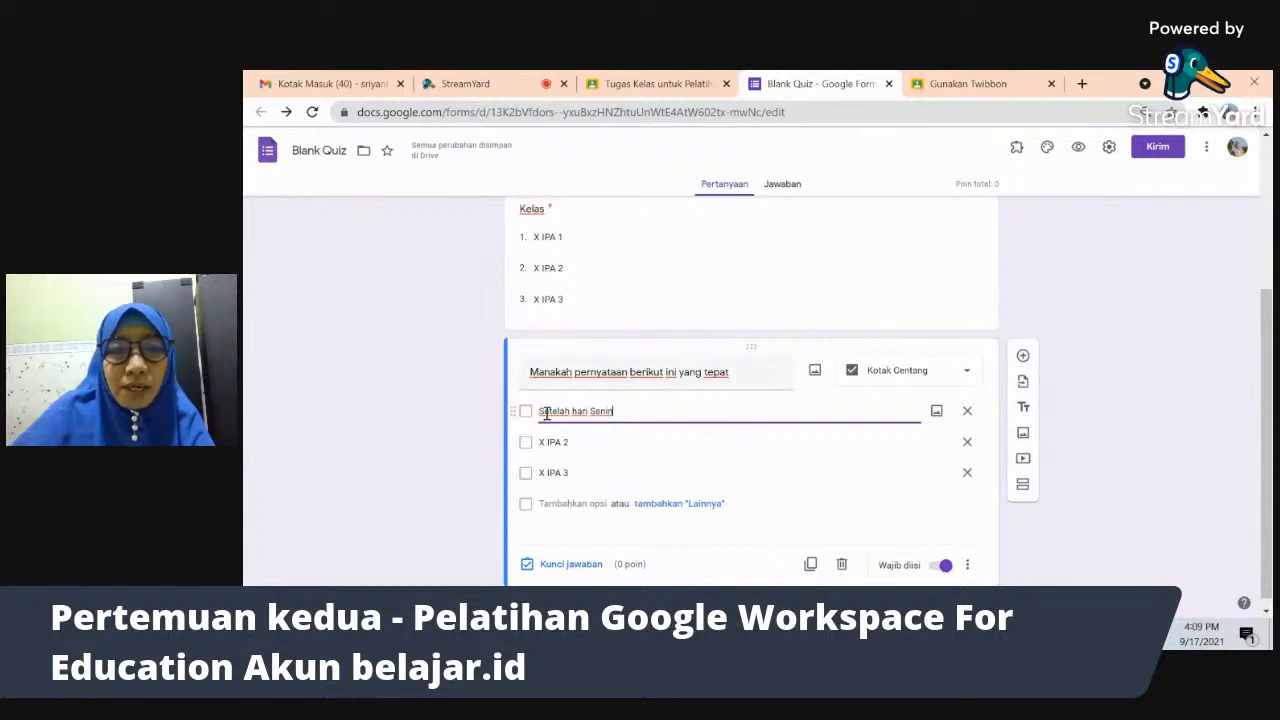
pyautogui.click(545, 412)
pyautogui.press('BackSpace')
pyautogui.write('Dua')
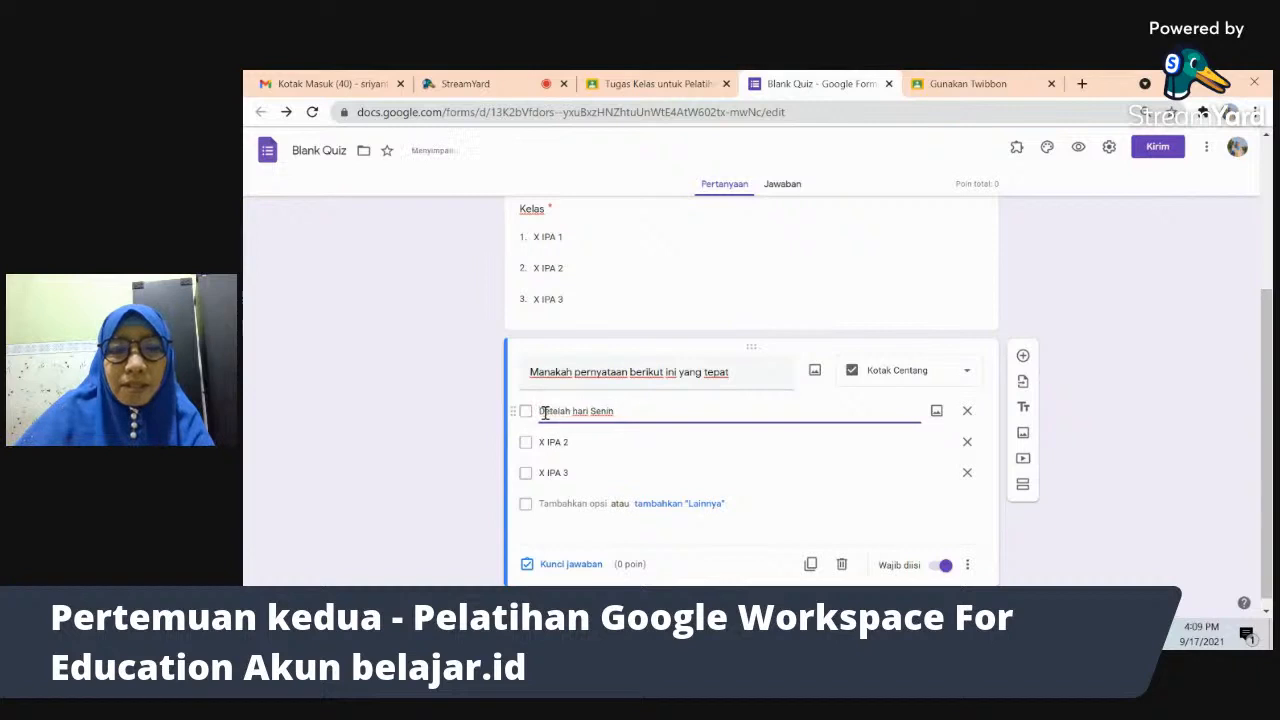
pyautogui.write(' hari')
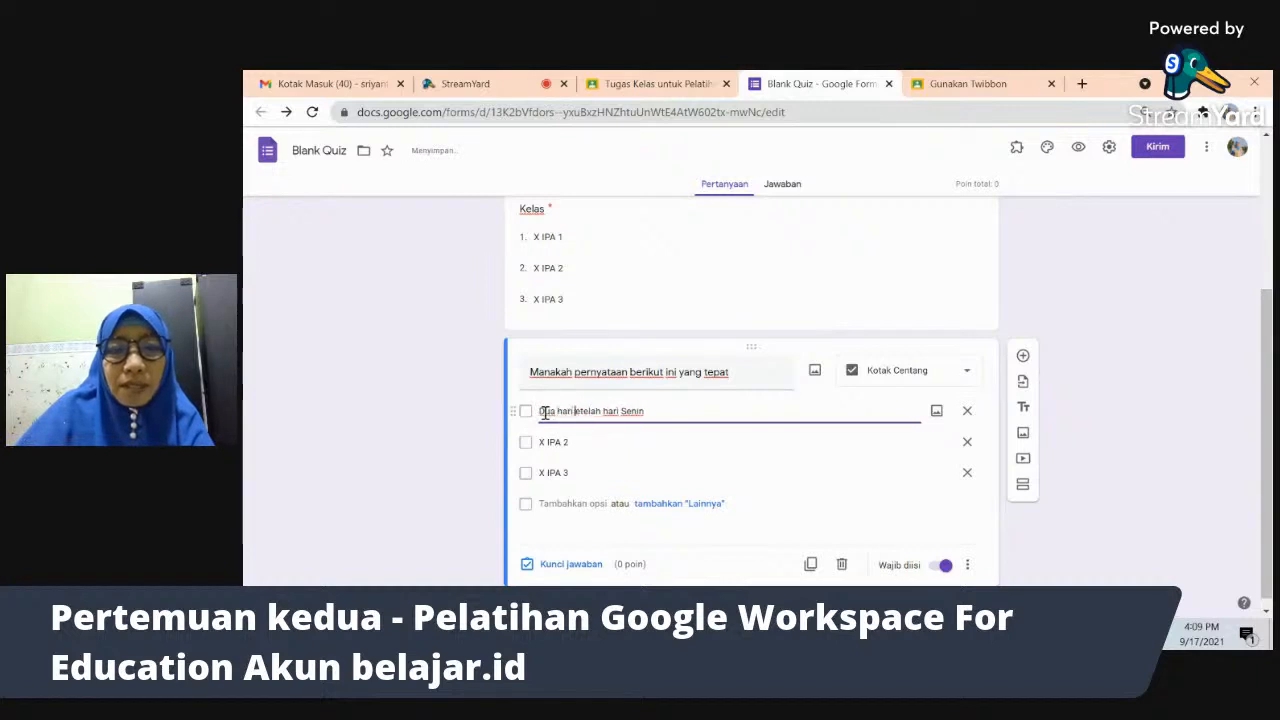
pyautogui.write(' s')
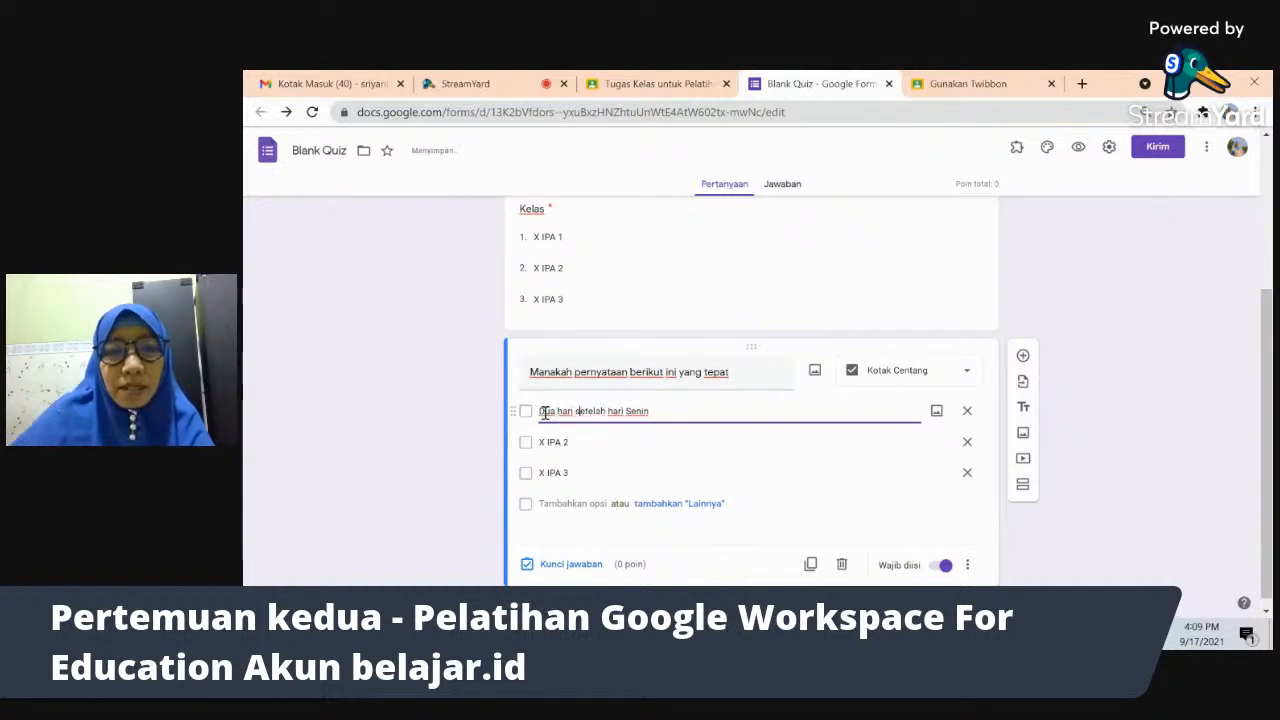
pyautogui.click(661, 410)
pyautogui.write('.')
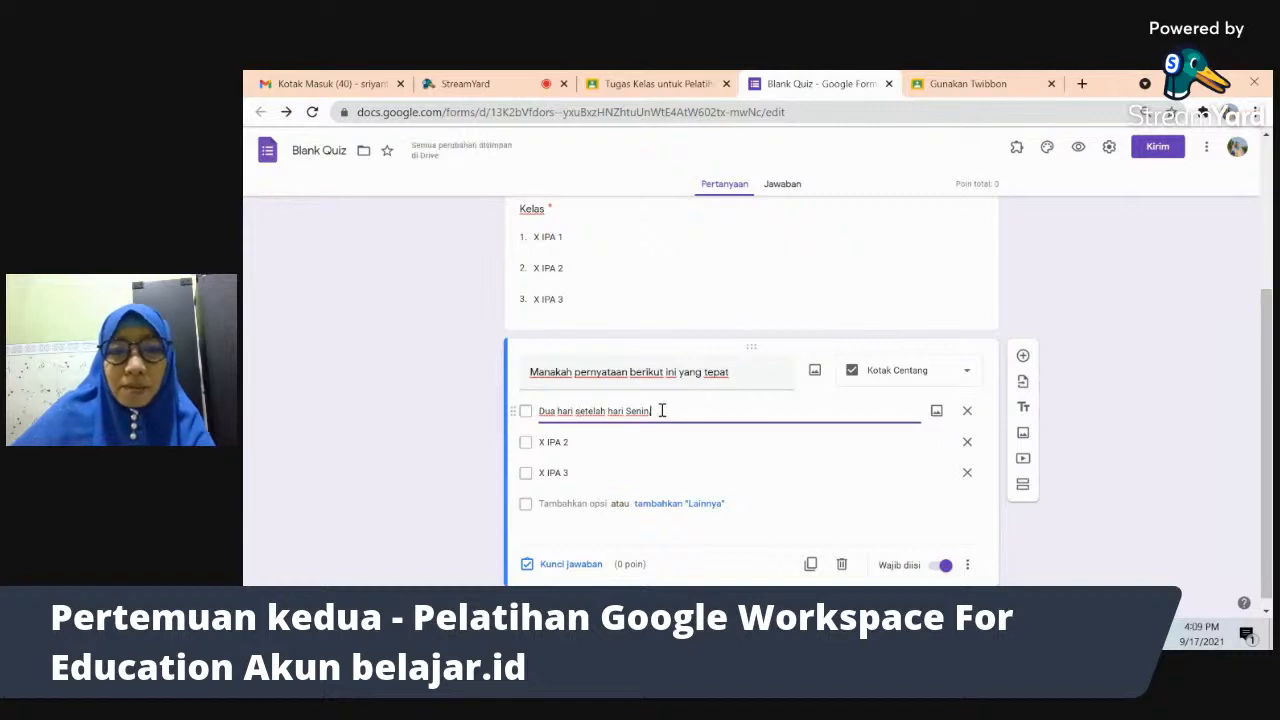
pyautogui.write(' adalah hari Rabu')
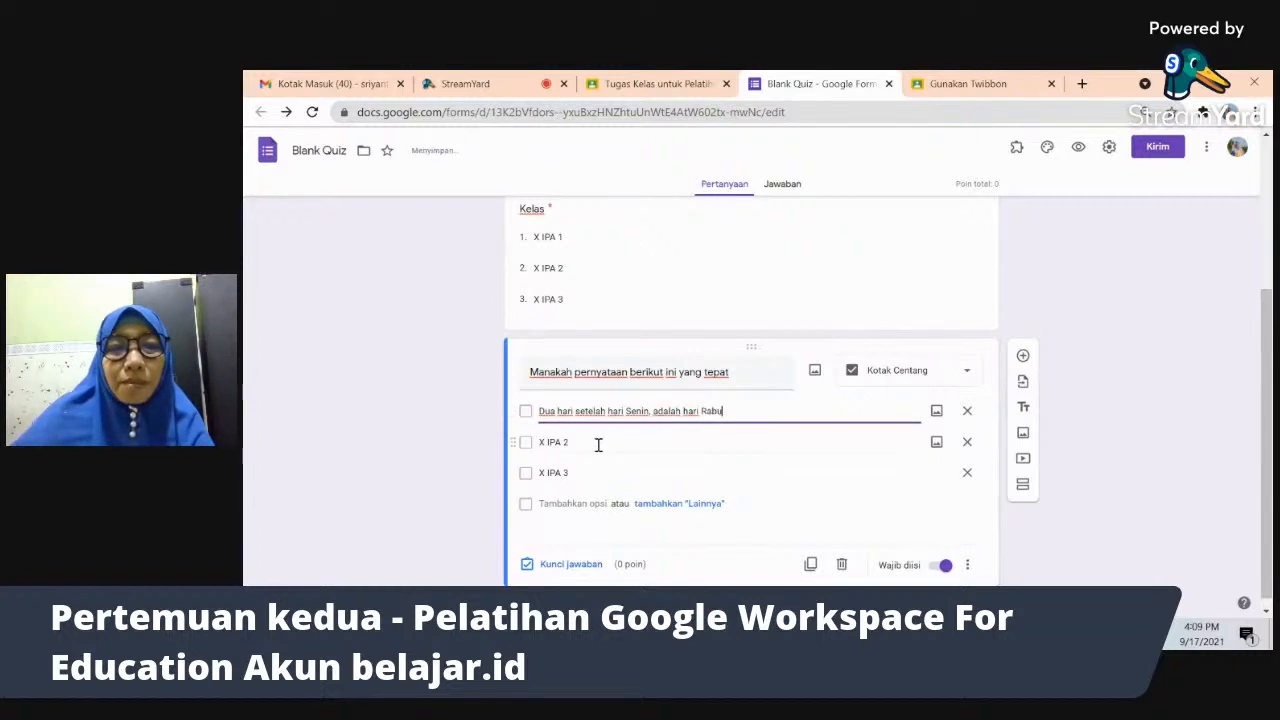
# - Replace the other options with 'Rukun Islam ada 5' and the Muhammad Hatta president statement
pyautogui.click(598, 444)
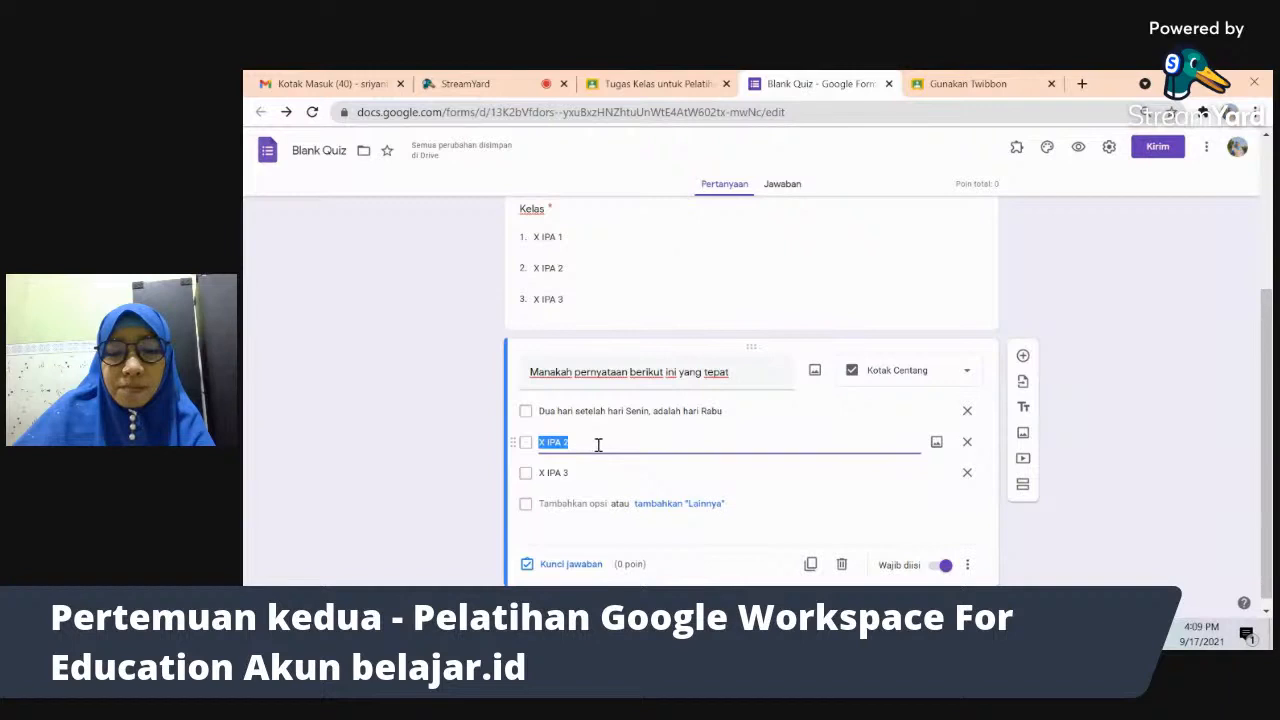
pyautogui.write('Rukun Islam')
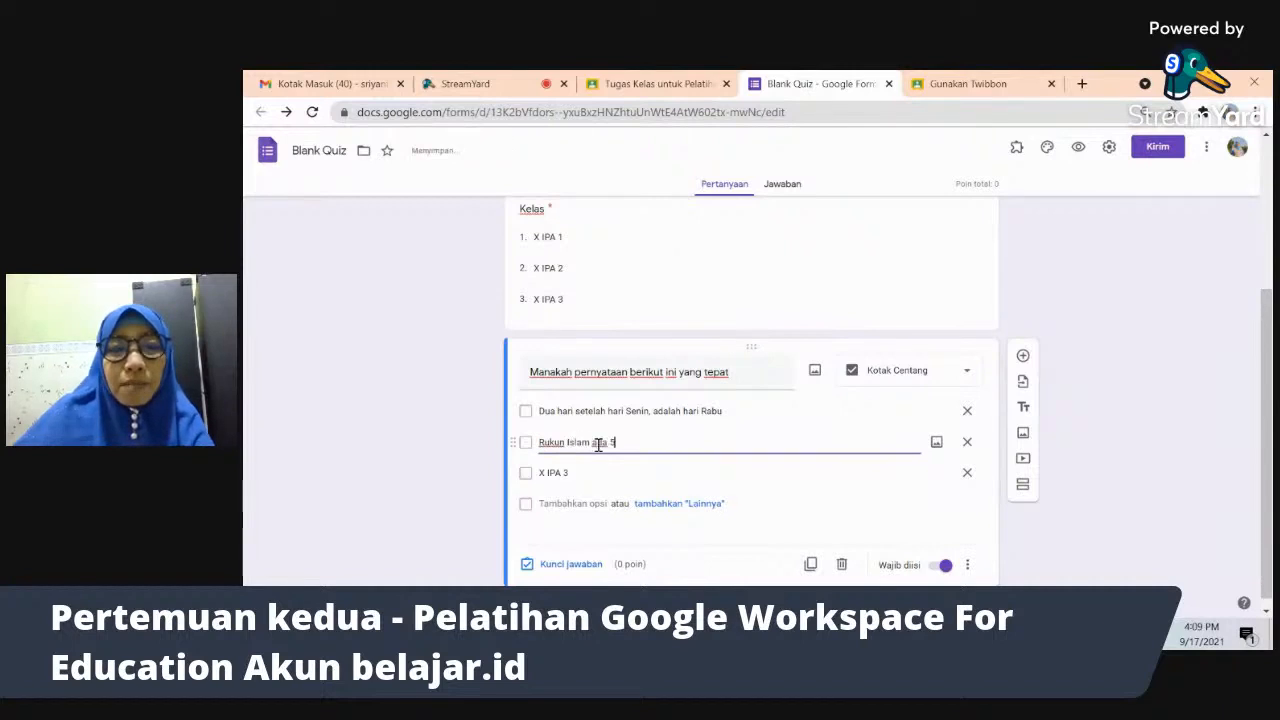
pyautogui.write(' ada 5')
pyautogui.click(566, 474)
pyautogui.write('Pred')
pyautogui.write('iden')
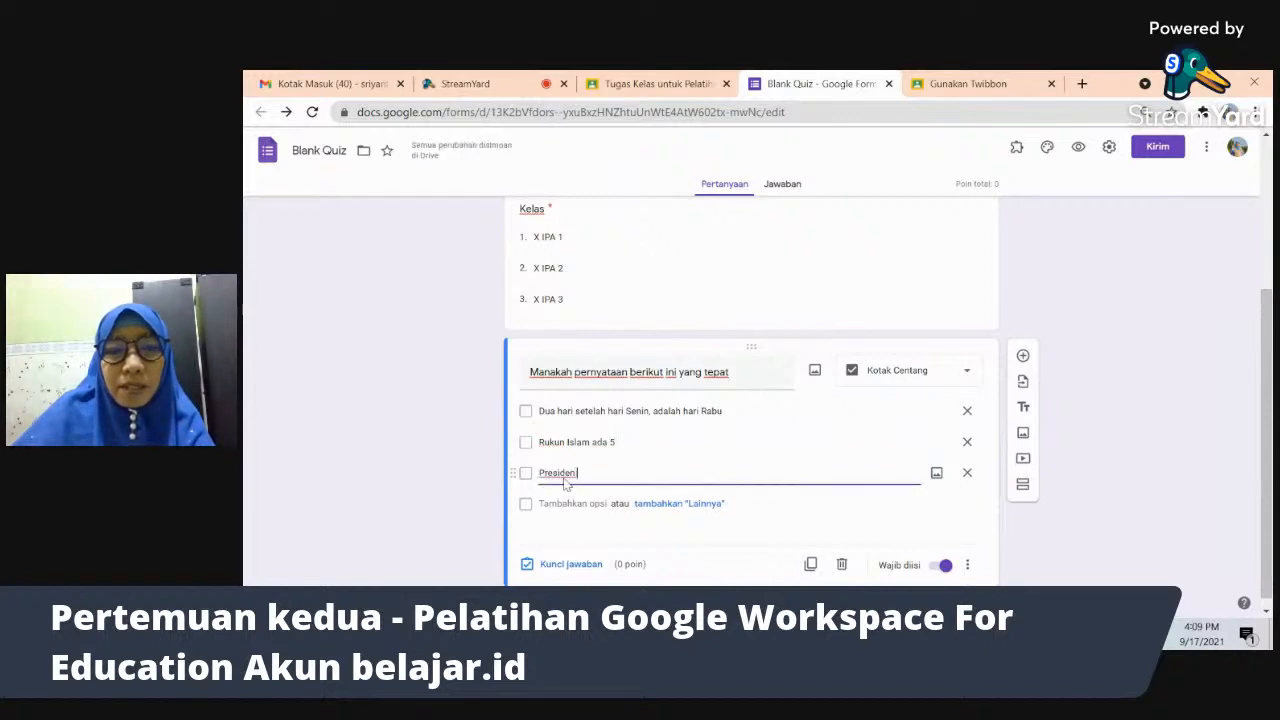
pyautogui.write(' pertama')
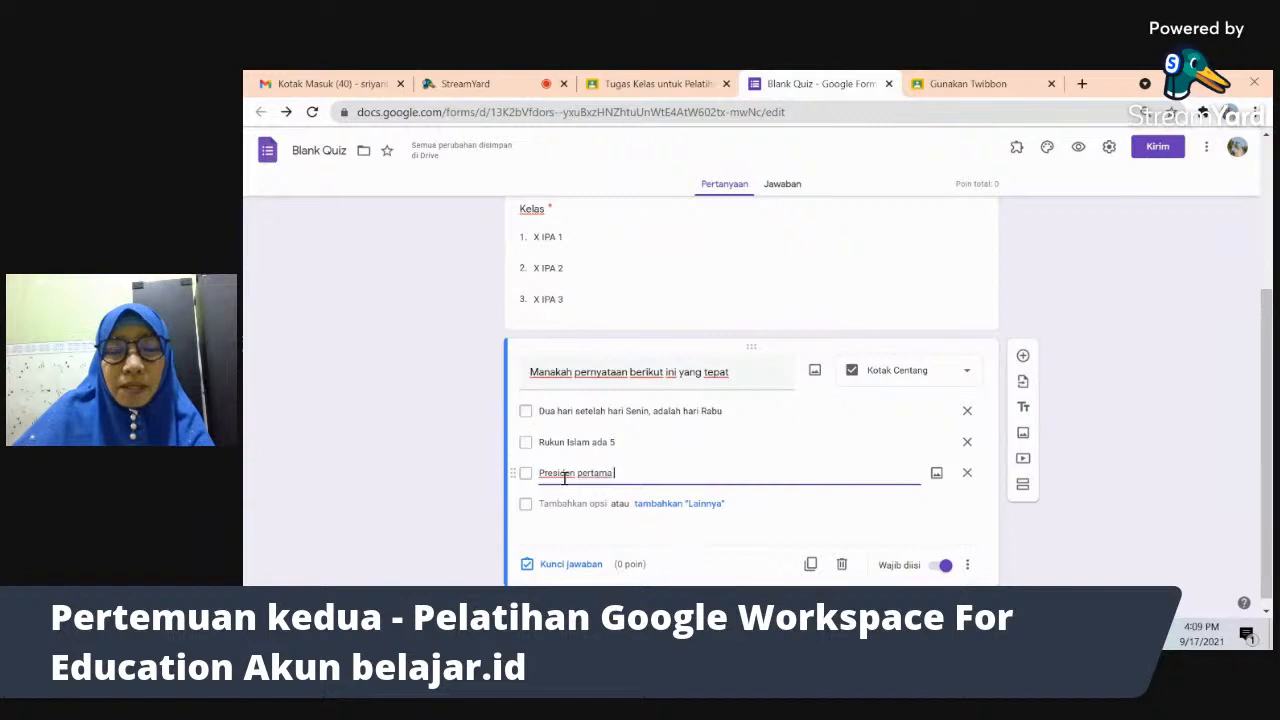
pyautogui.write(' Indonesia adalah B')
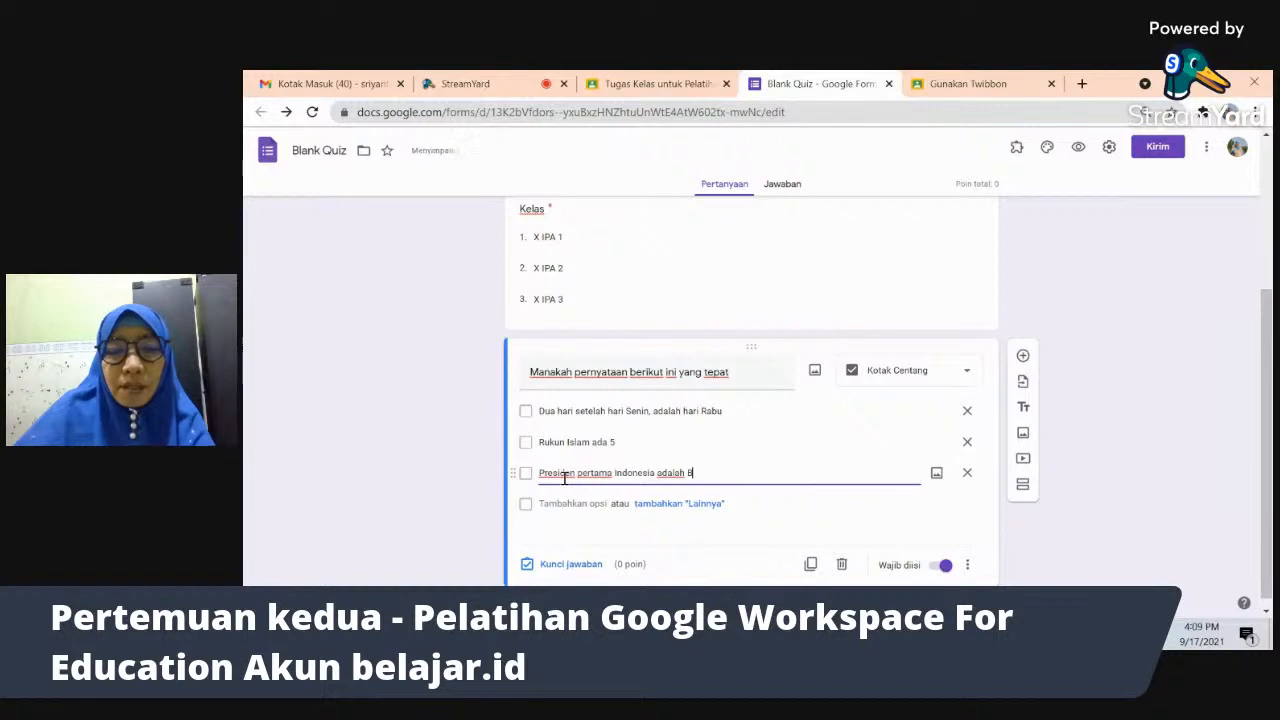
pyautogui.write('apak Muh')
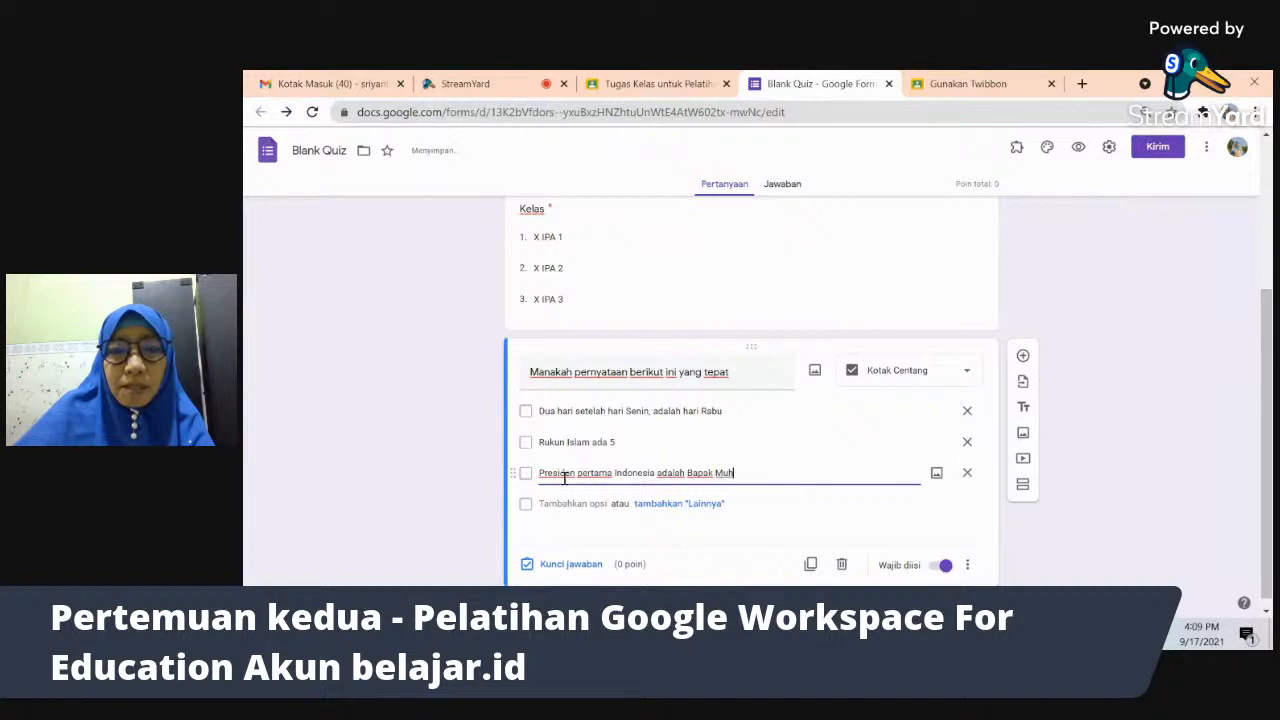
pyautogui.write('ammad Hatta')
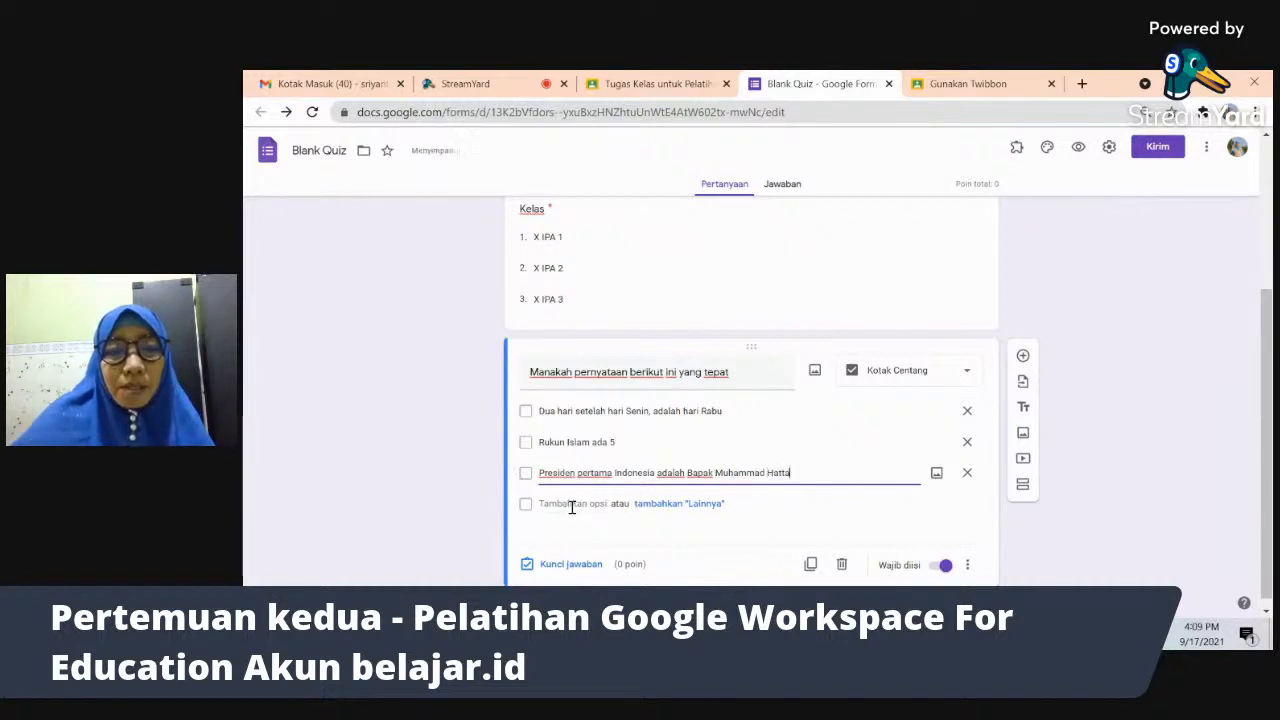
pyautogui.click(1077, 460)
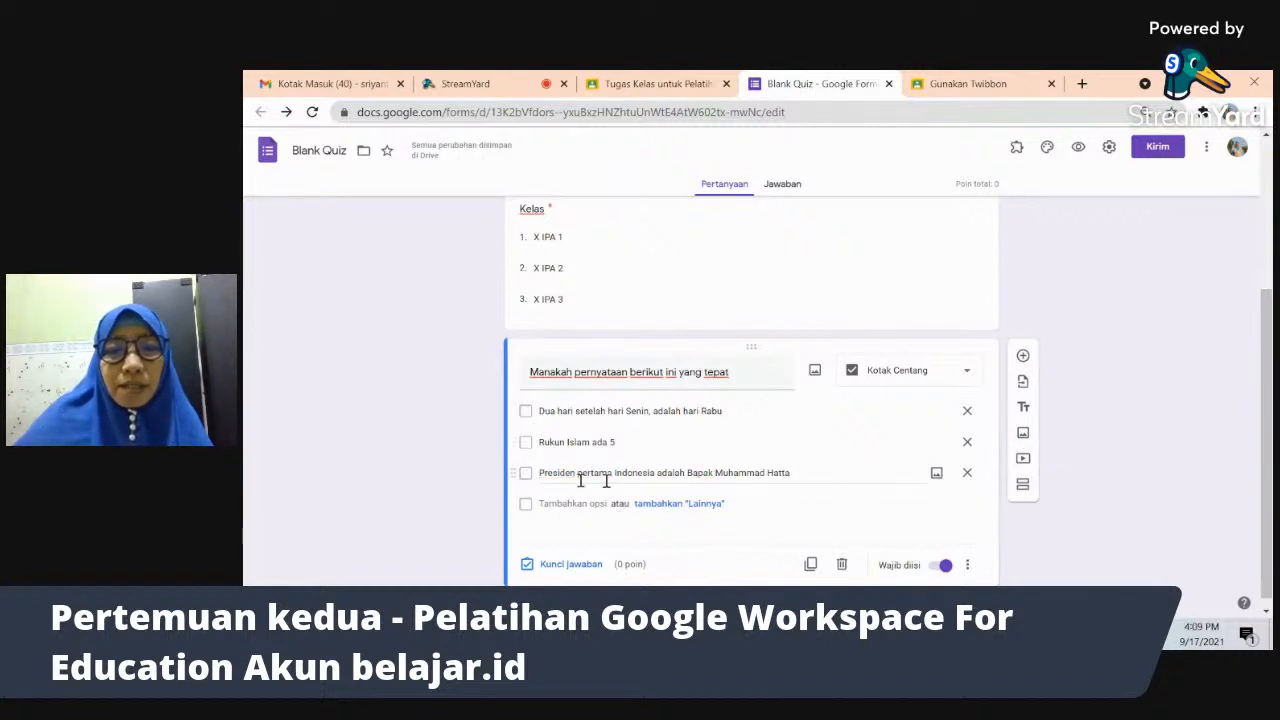
# - Preview the quiz, tick the first two statements, then close the preview
pyautogui.click(1079, 148)
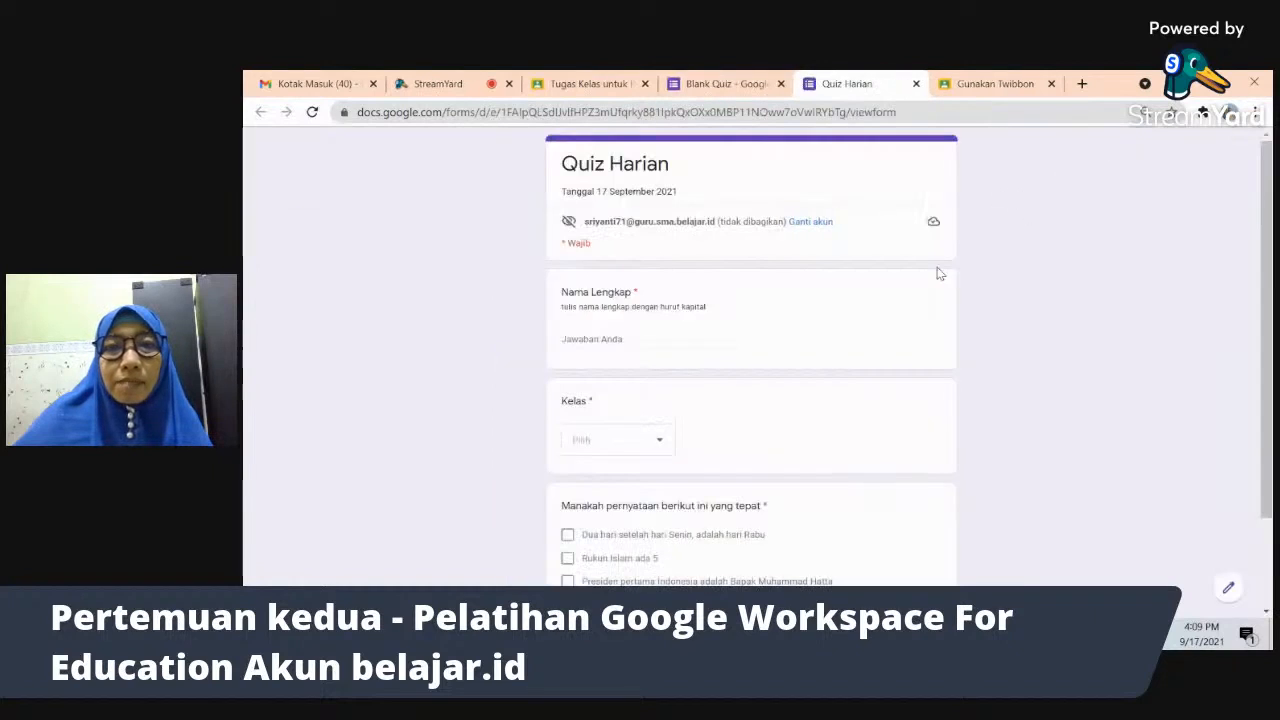
pyautogui.scroll(-2, 977, 473)
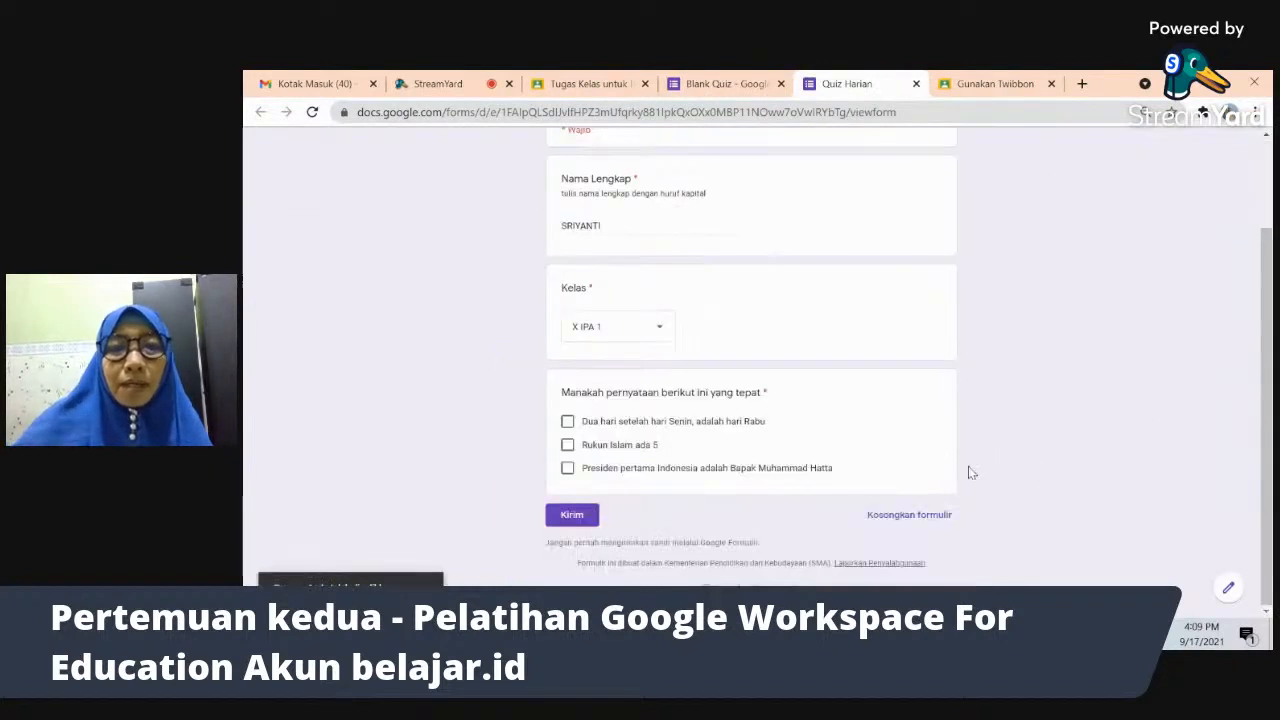
pyautogui.click(567, 422)
pyautogui.click(567, 444)
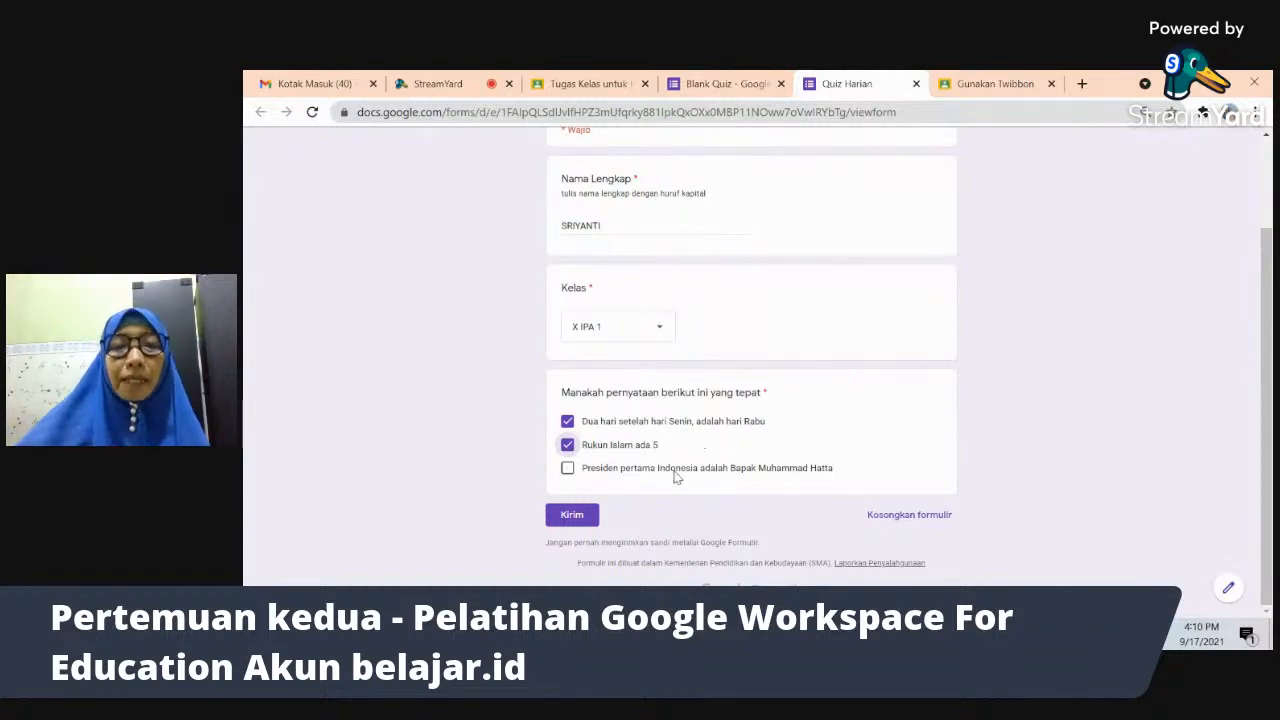
pyautogui.click(916, 84)
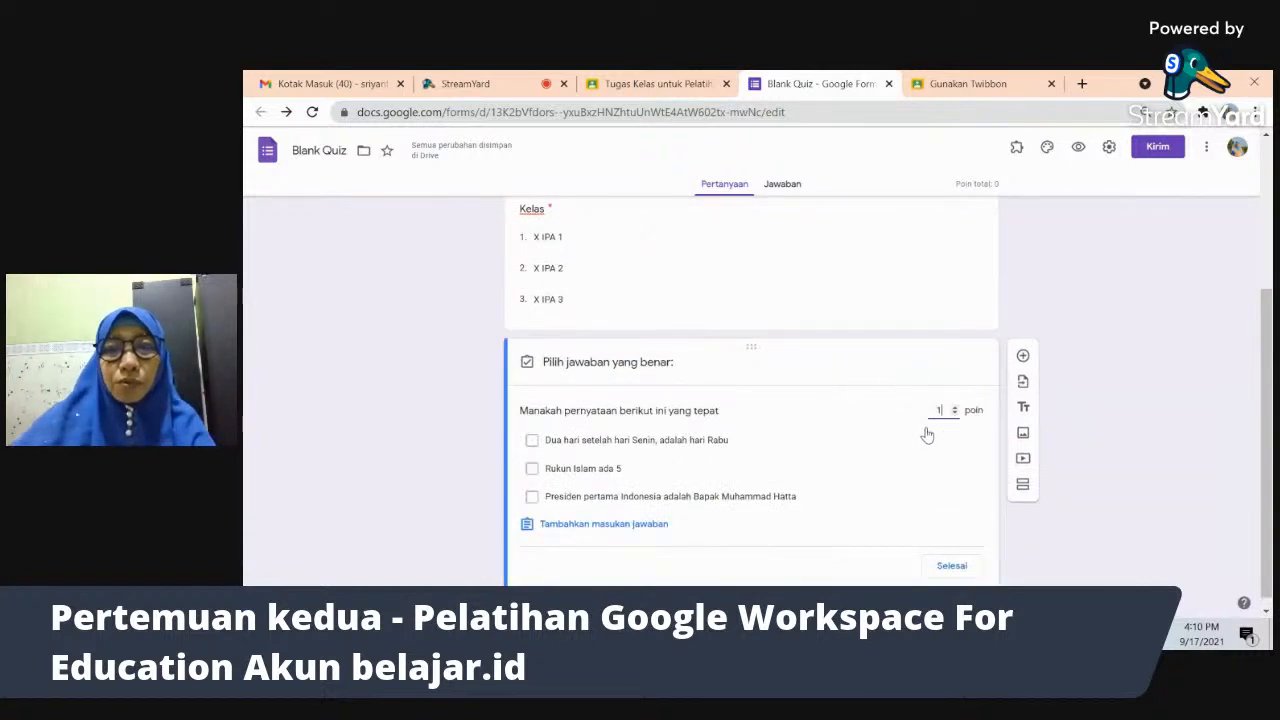
# - Tick Rabu and 'Rukun Islam ada 5' as correct in the answer key at 10 points
pyautogui.click(533, 443)
pyautogui.click(533, 469)
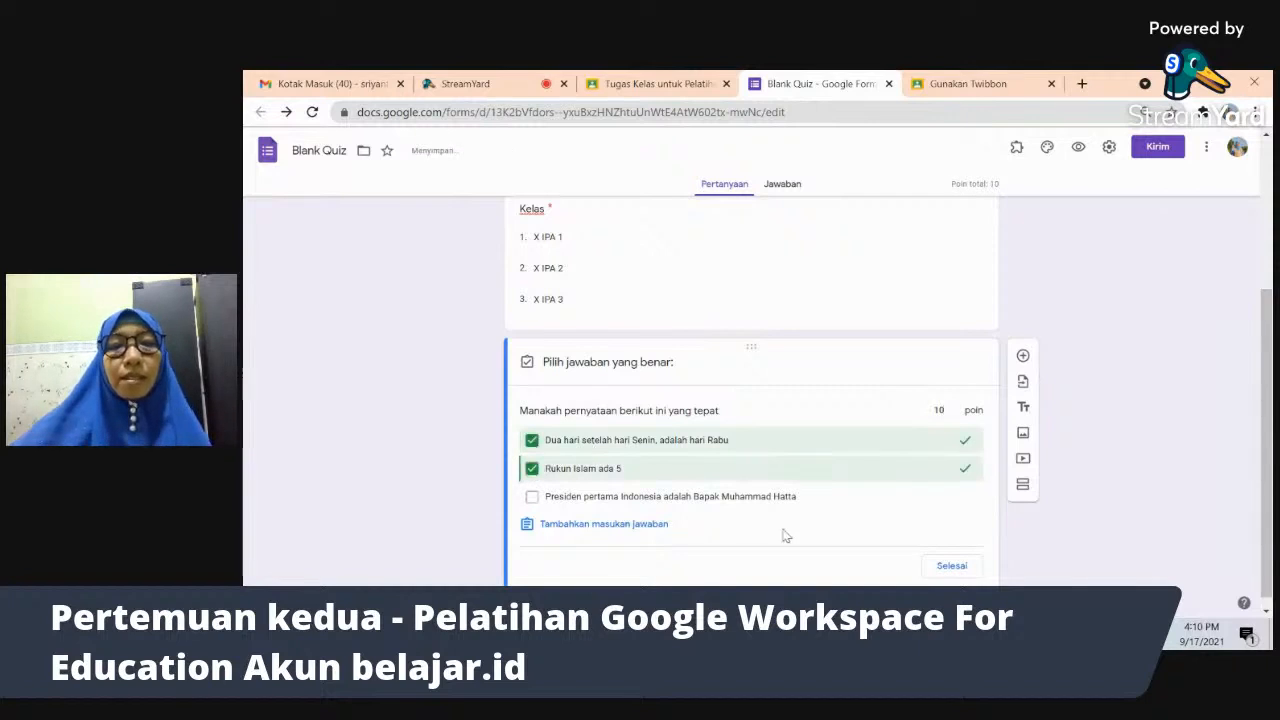
pyautogui.click(952, 566)
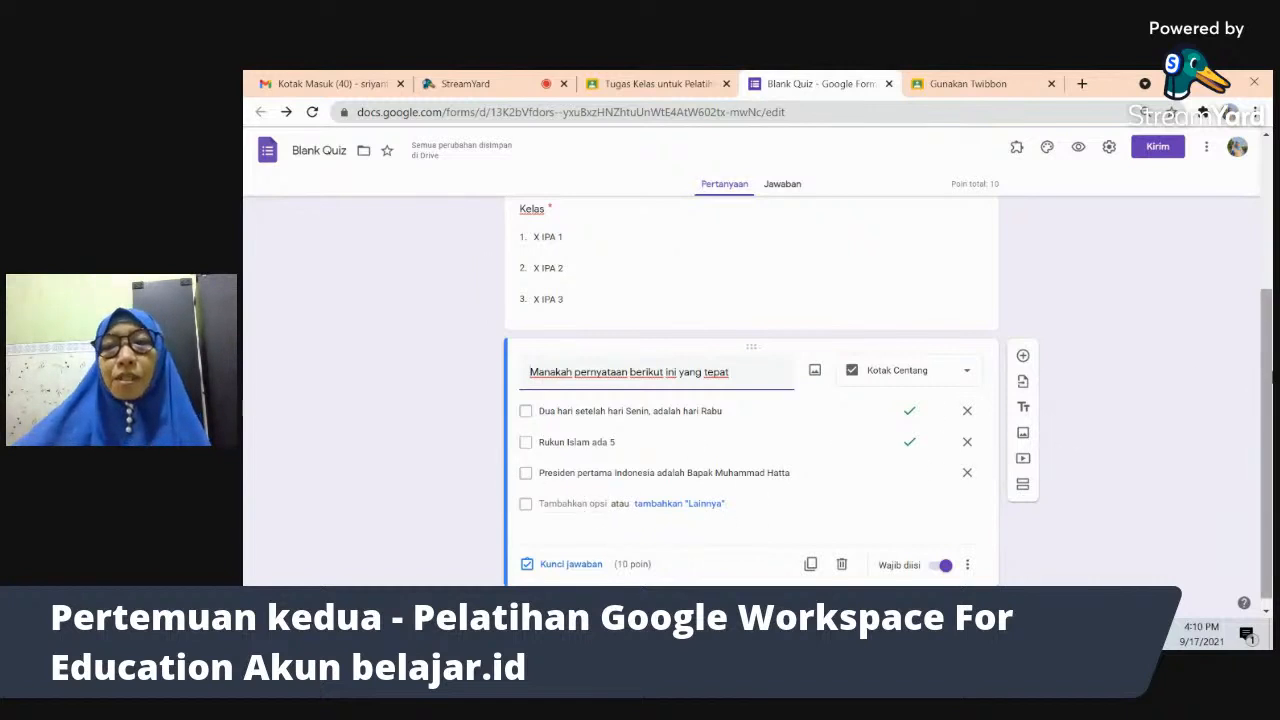
pyautogui.scroll(-1, 1271, 432)
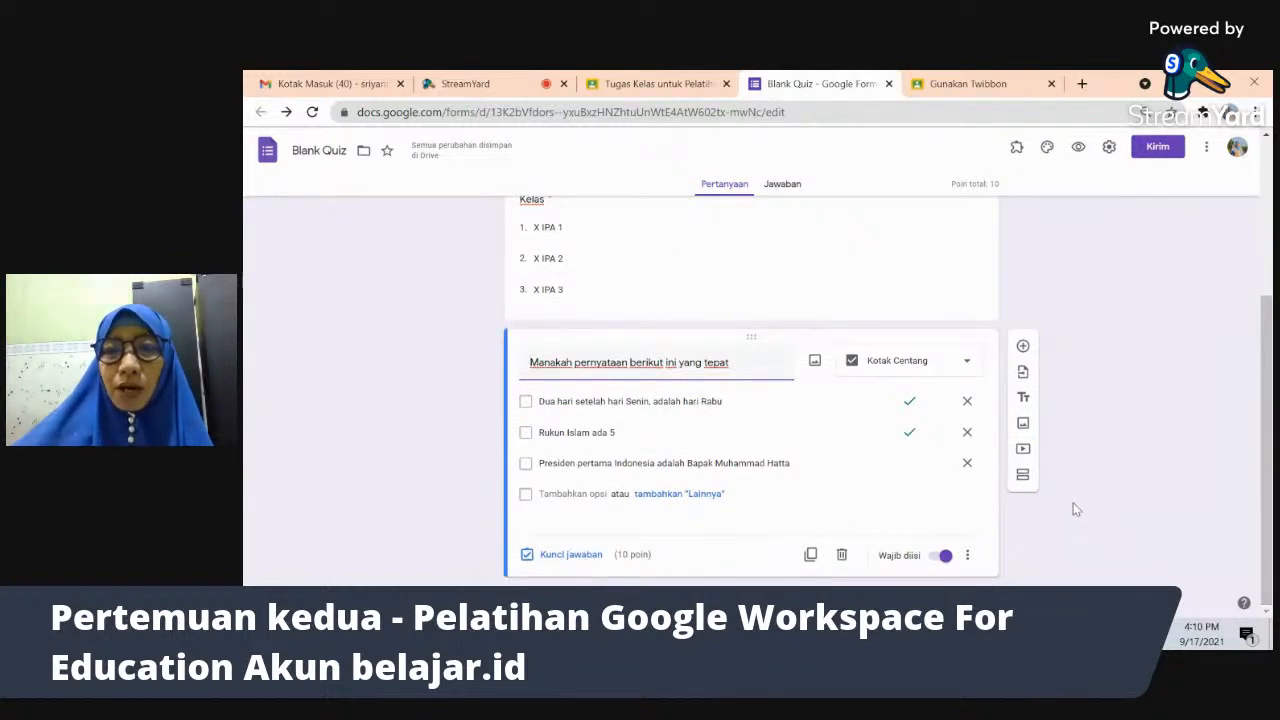
# - Pick the Survey Liburan form as the source for importing questions
pyautogui.click(1023, 372)
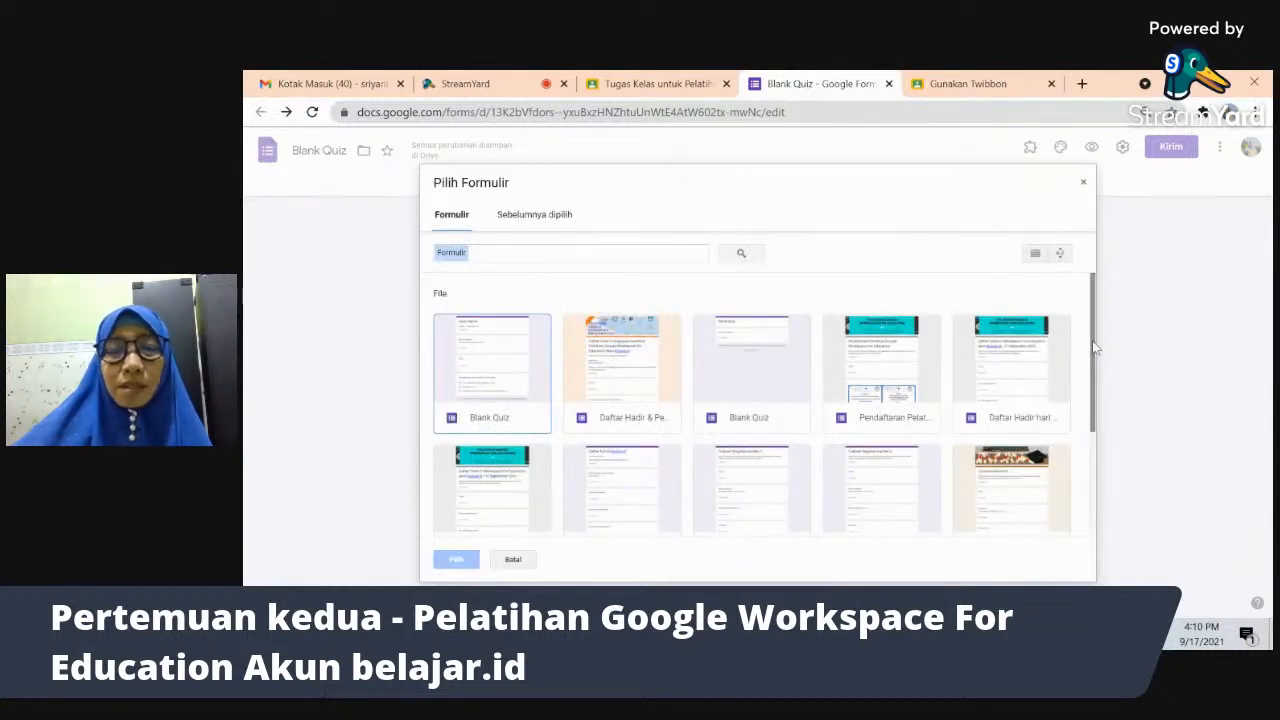
pyautogui.moveTo(1093, 347); pyautogui.dragTo(1102, 531)
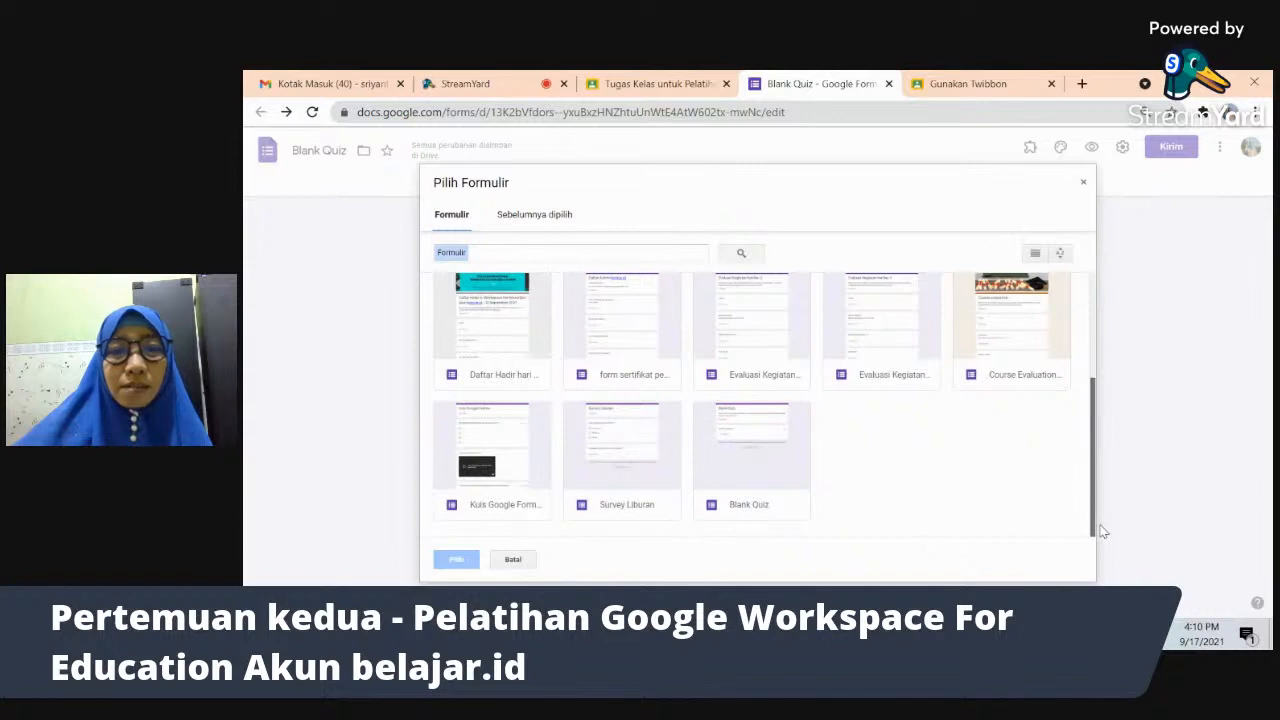
pyautogui.click(615, 470)
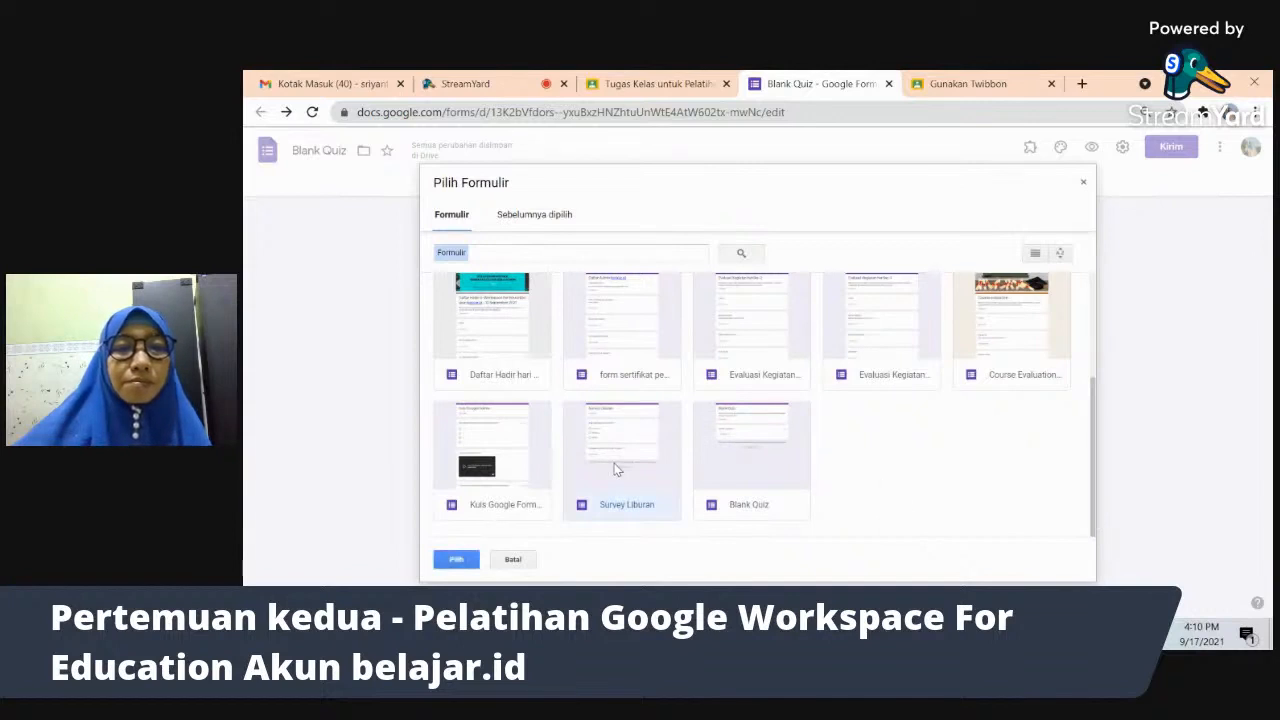
pyautogui.click(457, 559)
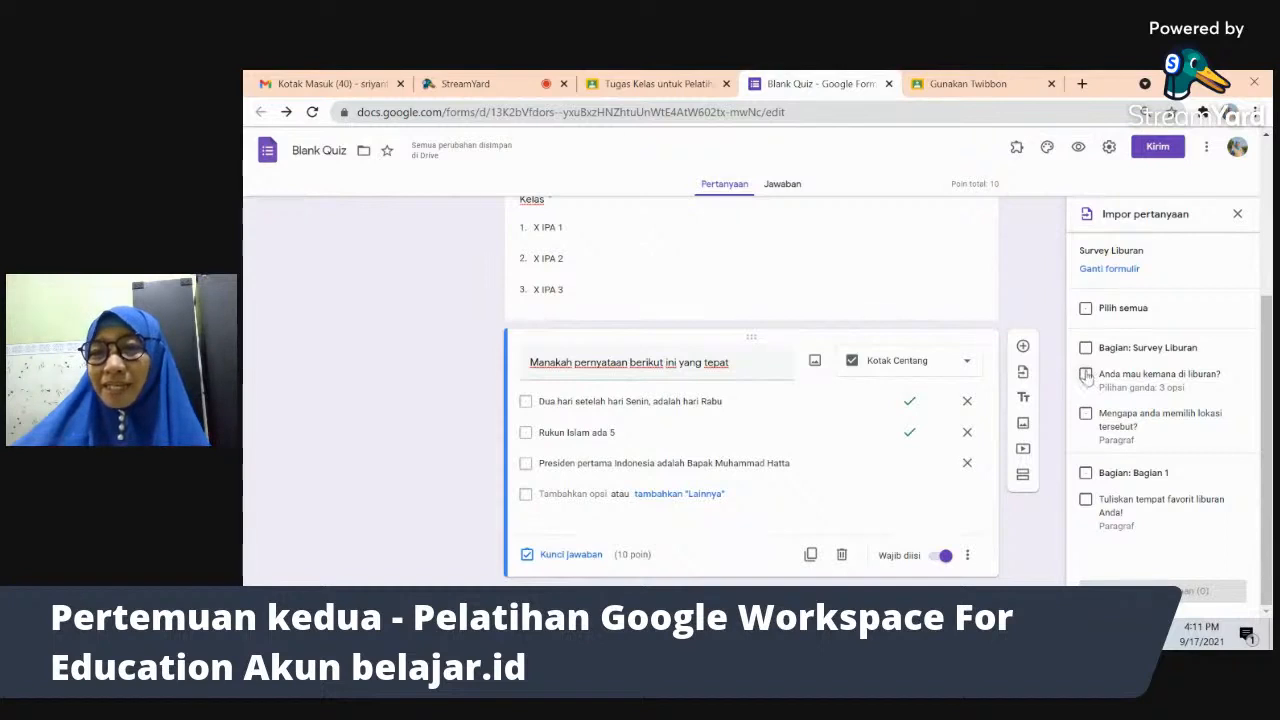
# - Import the paragraph question 'Tuliskan tempat favorit liburan Anda!' from Survey Liburan into the quiz
pyautogui.click(1087, 500)
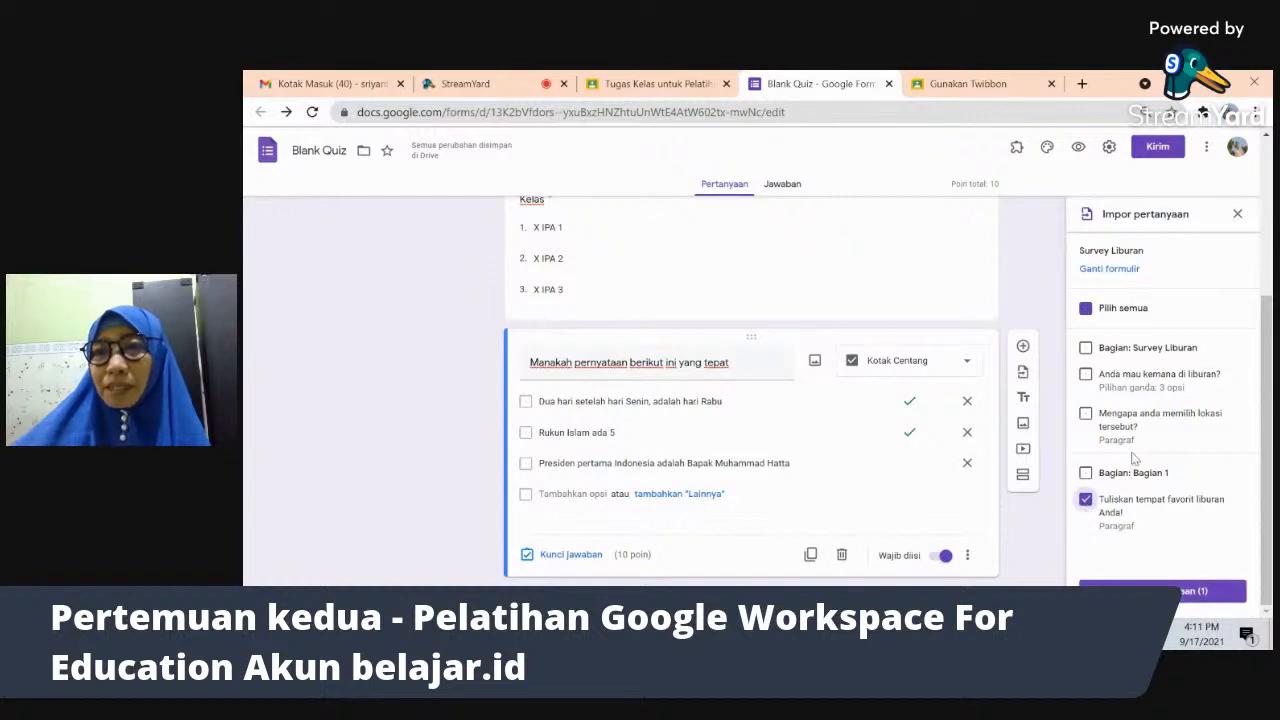
pyautogui.click(1182, 597)
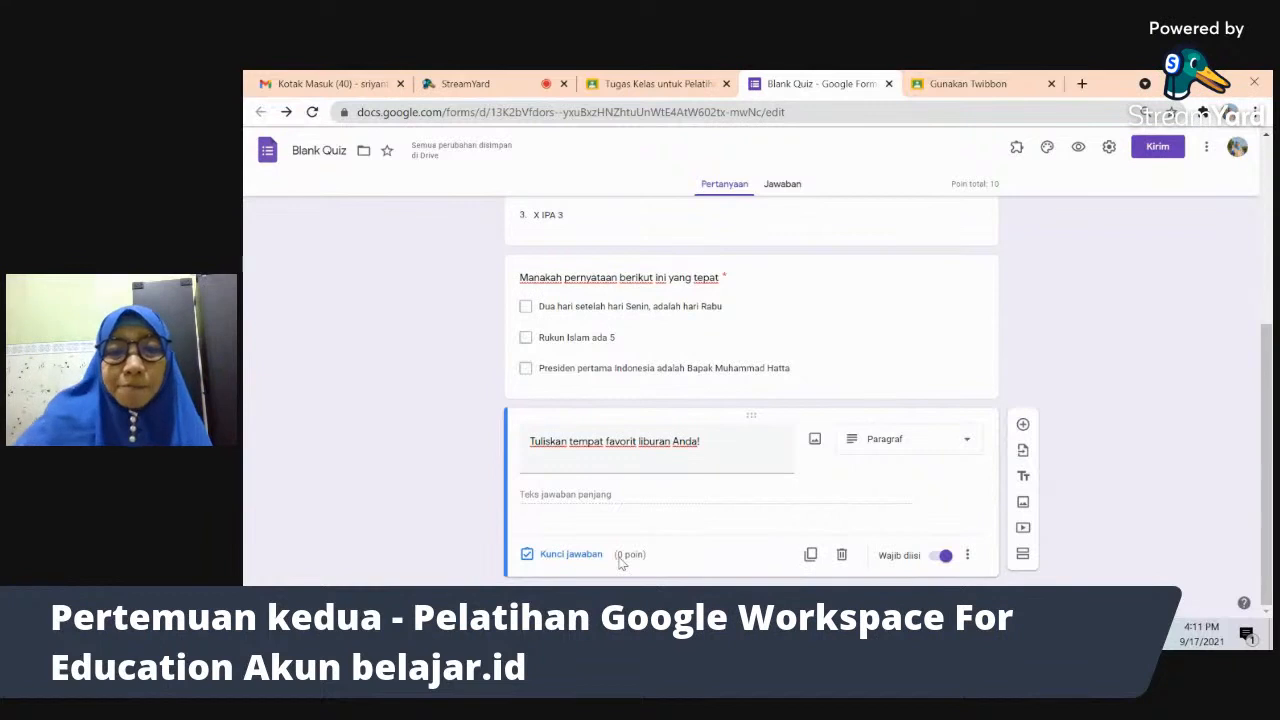
# - Change the imported question to short answer and retitle it '5+5 = ...'
pyautogui.click(946, 443)
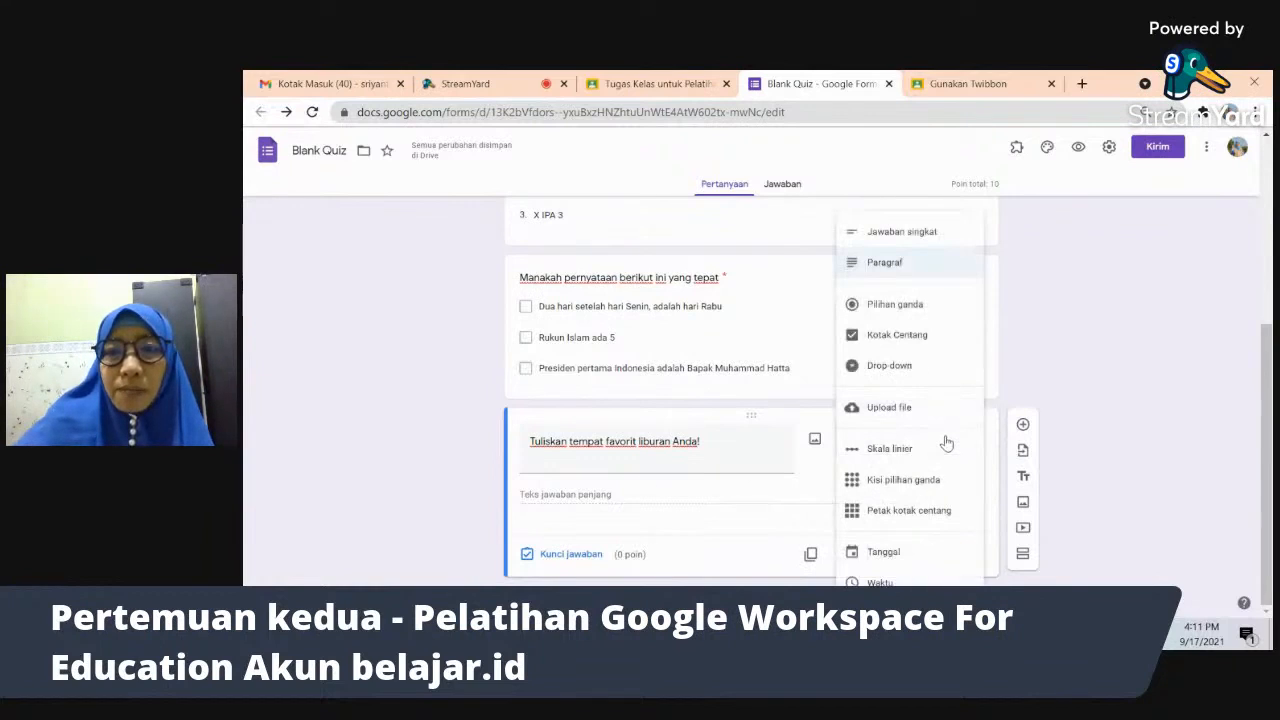
pyautogui.click(922, 237)
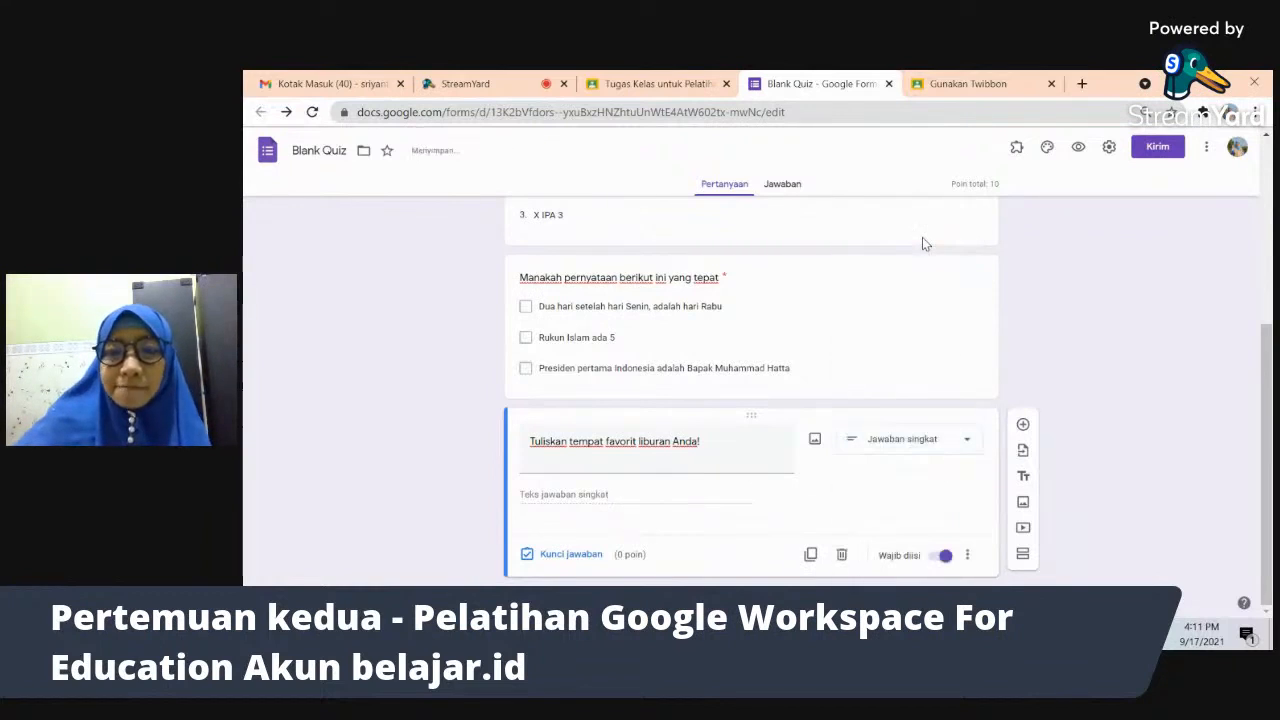
pyautogui.tripleClick(721, 460)
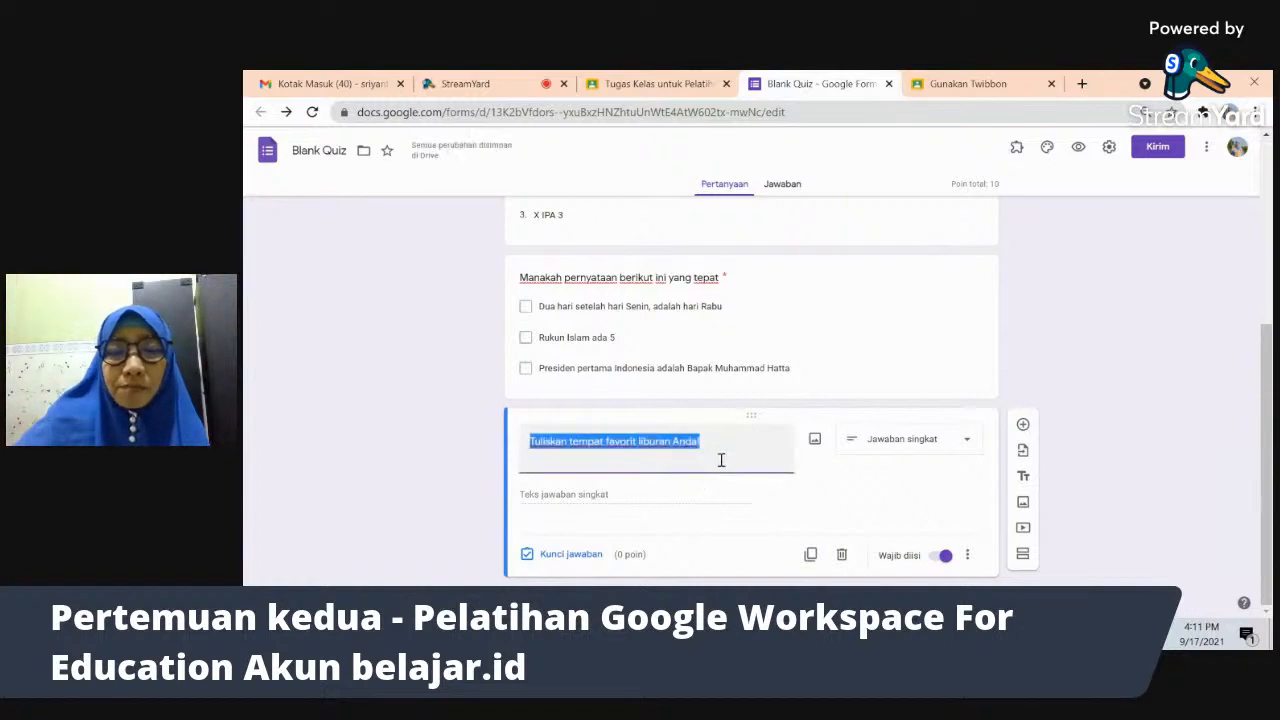
pyautogui.write('5+5 =')
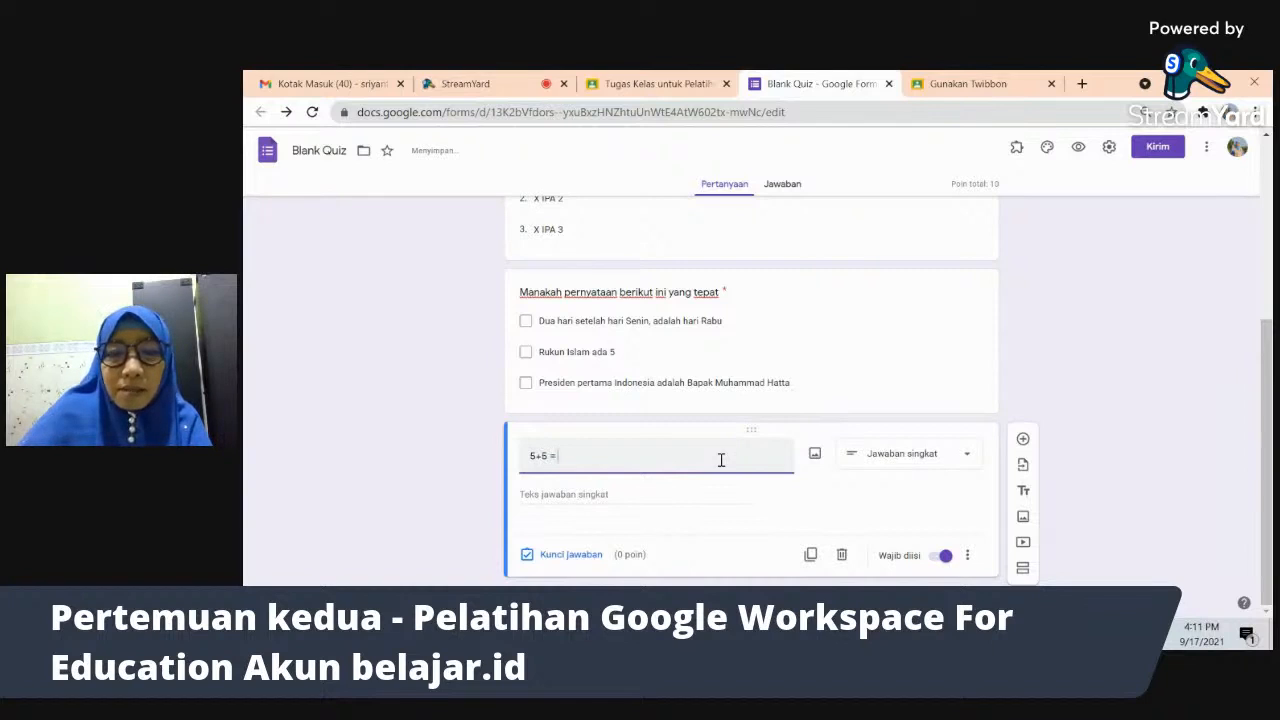
pyautogui.write('...')
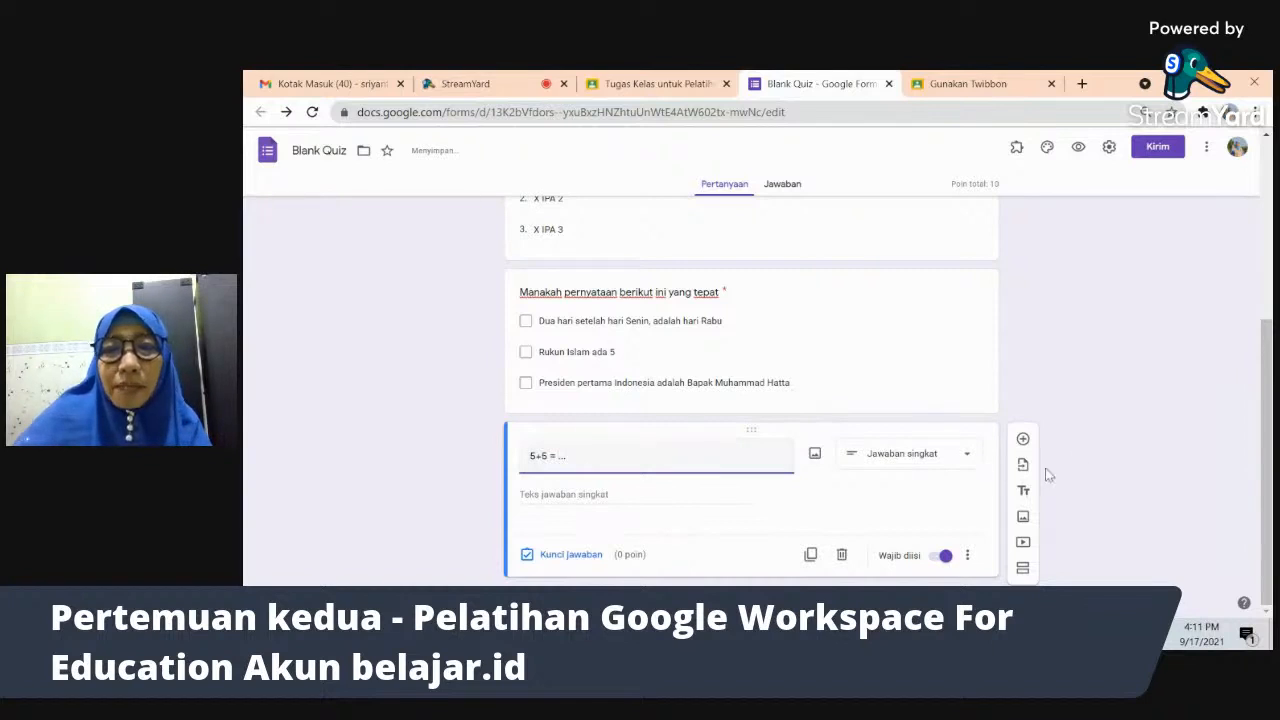
pyautogui.click(1095, 439)
# - Set the question's answer key to 20 points with 10 as the correct answer
pyautogui.click(530, 555)
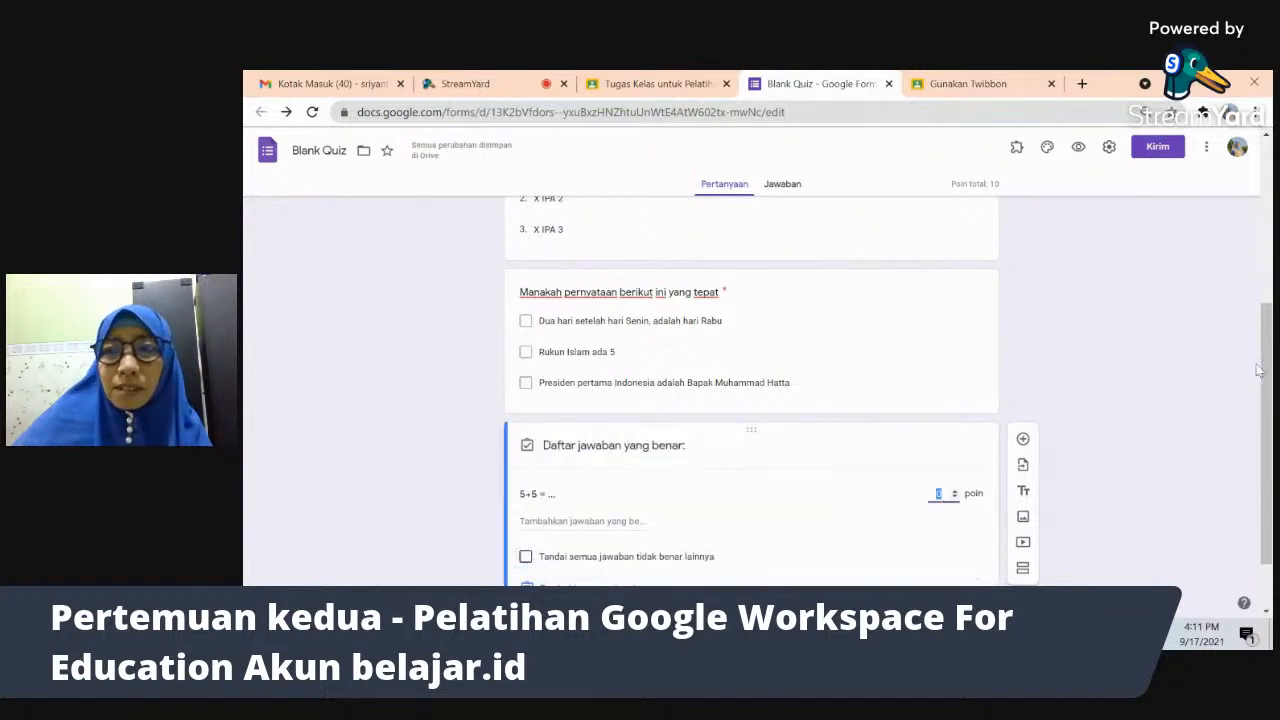
pyautogui.scroll(-1, 1258, 372)
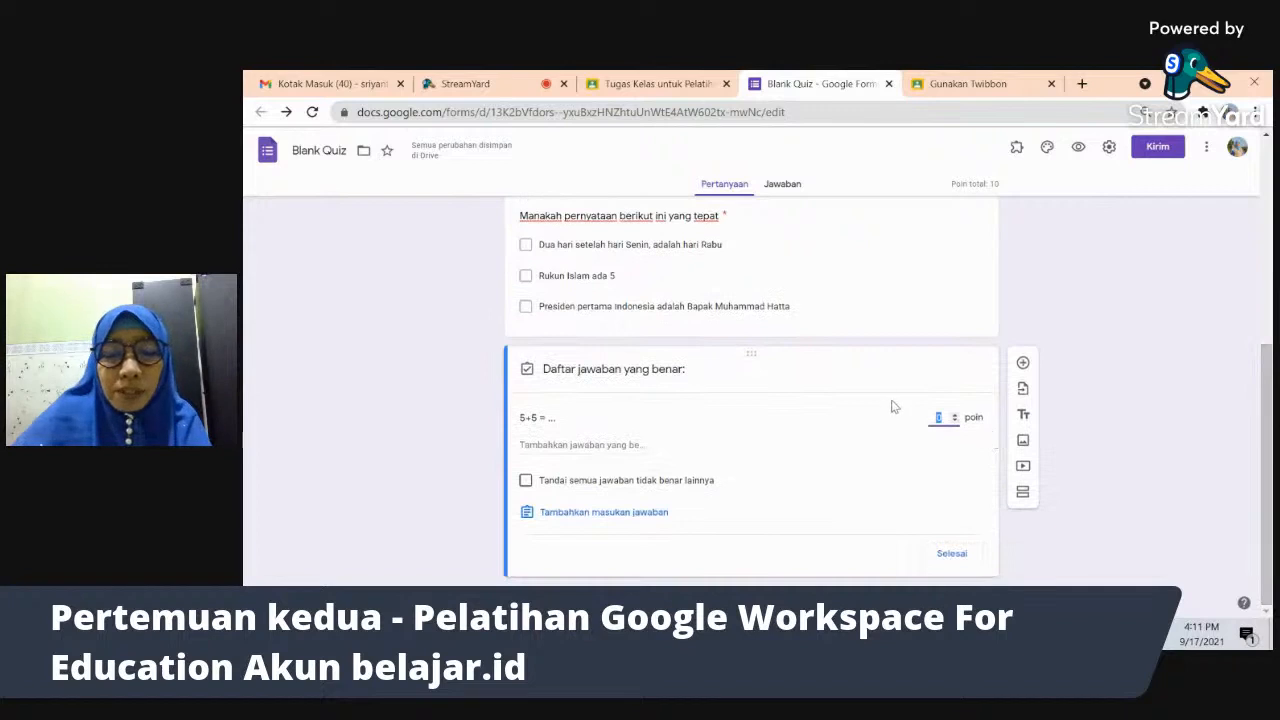
pyautogui.write('20')
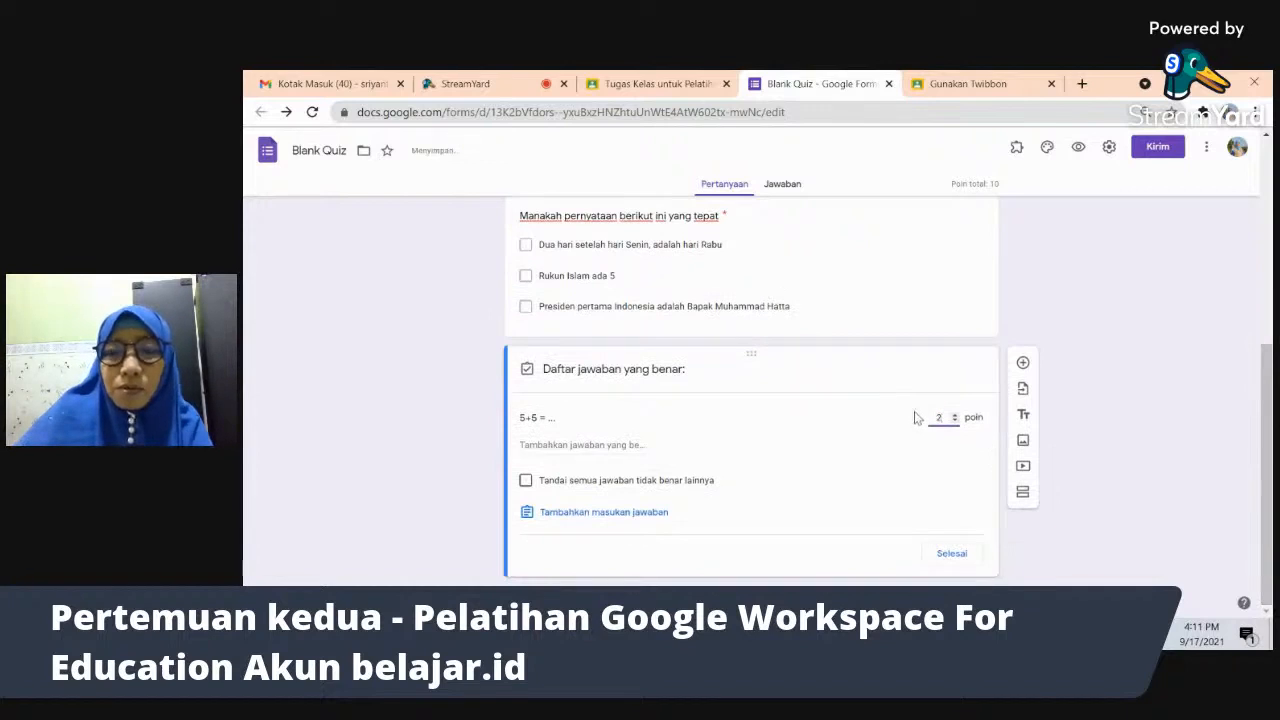
pyautogui.click(588, 447)
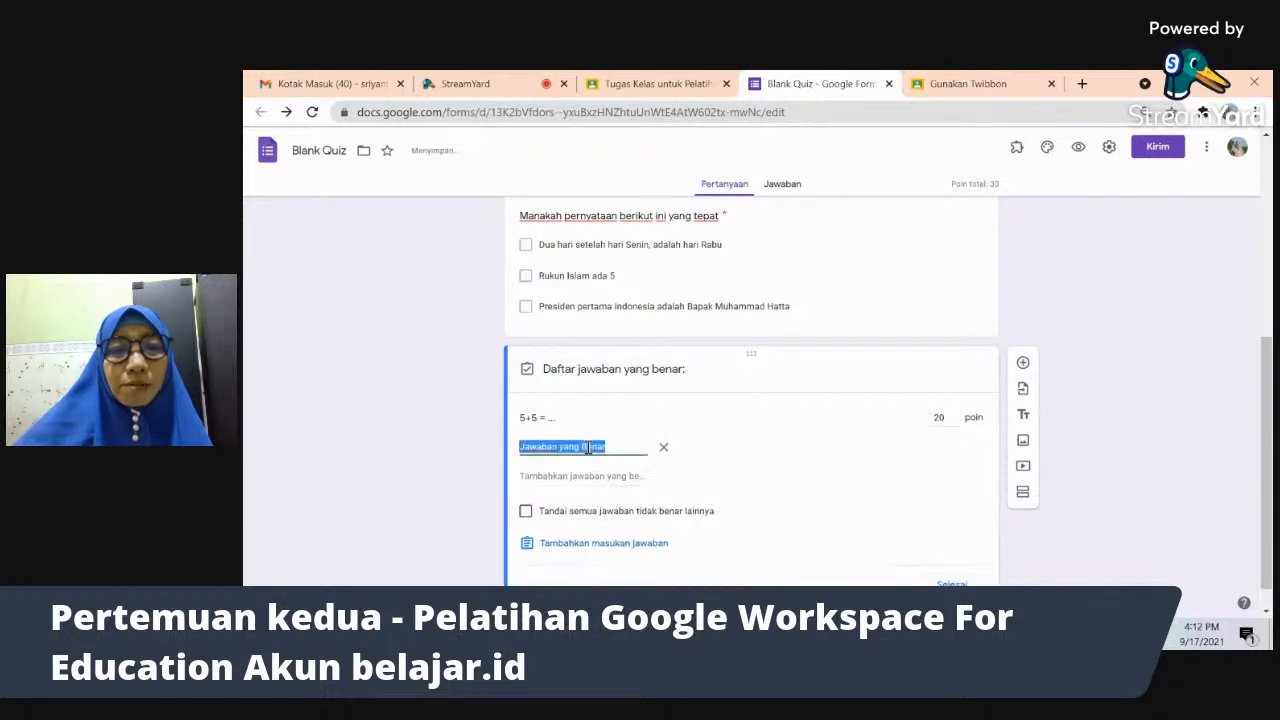
pyautogui.write('10')
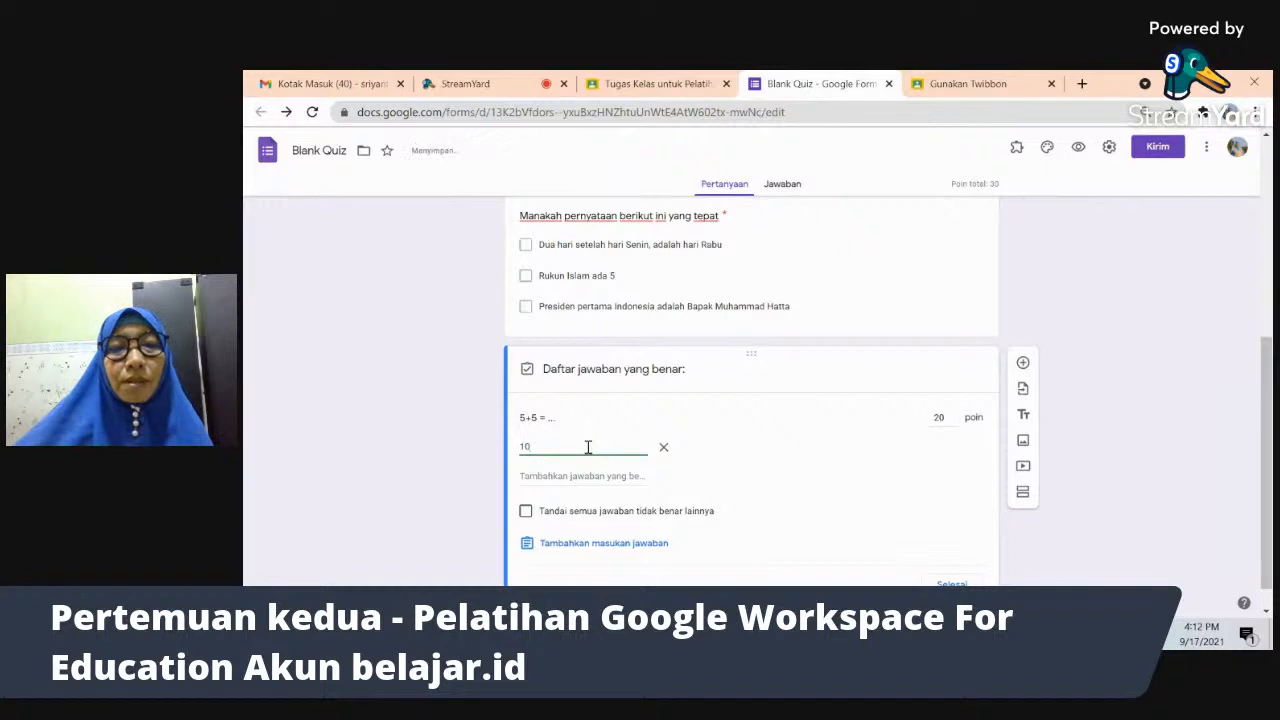
pyautogui.click(951, 583)
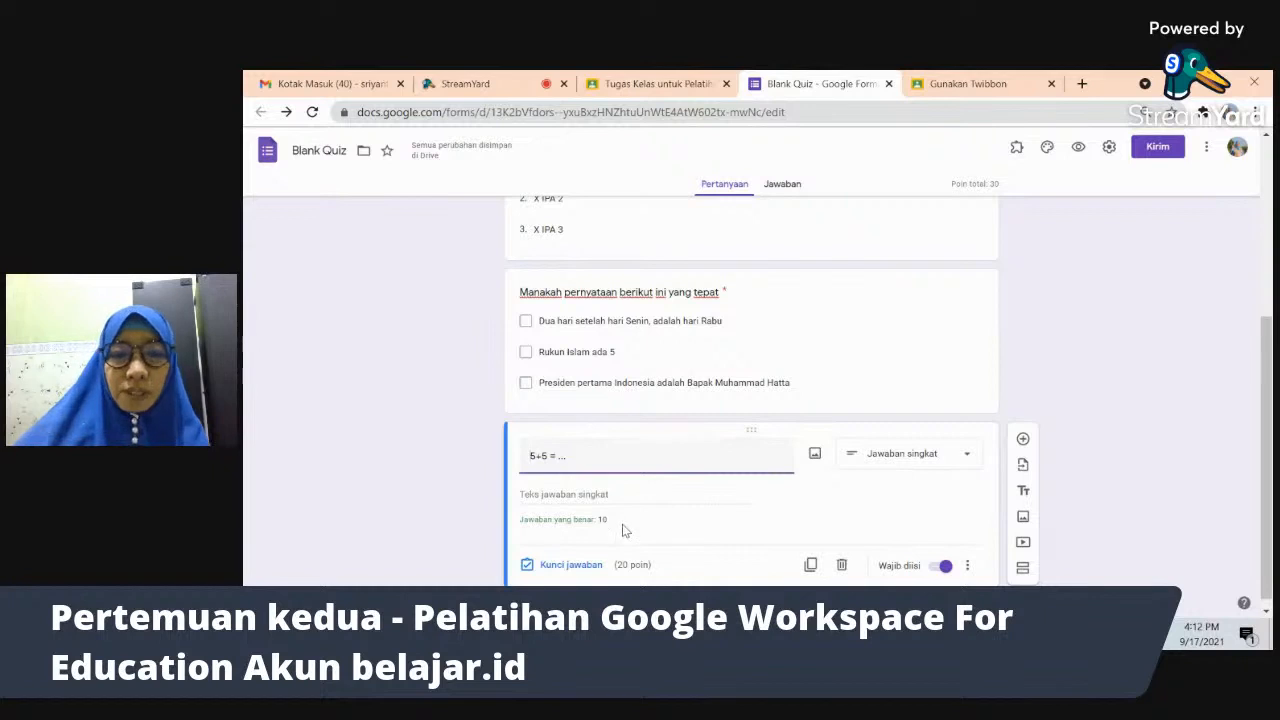
pyautogui.moveTo(1270, 400); pyautogui.dragTo(1270, 455)
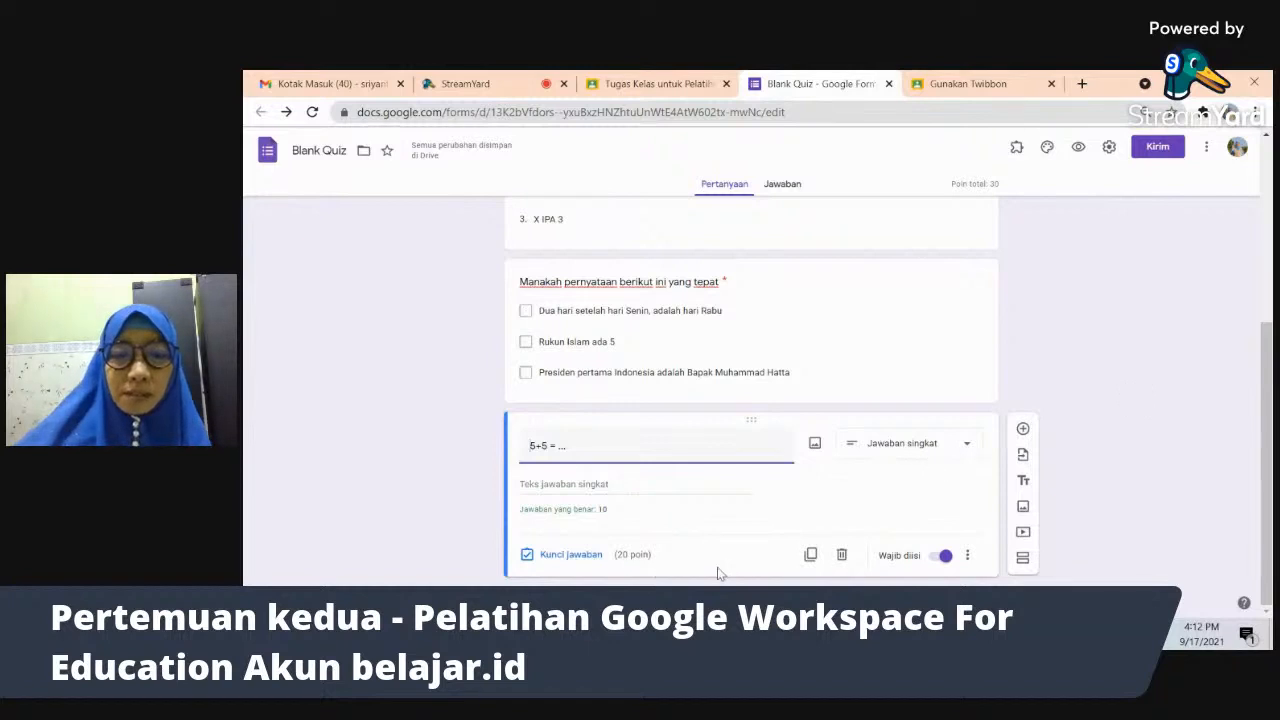
# - Duplicate the question as 'nama presiden kita sekarang' and replace answer 10 with the president's name
pyautogui.click(810, 554)
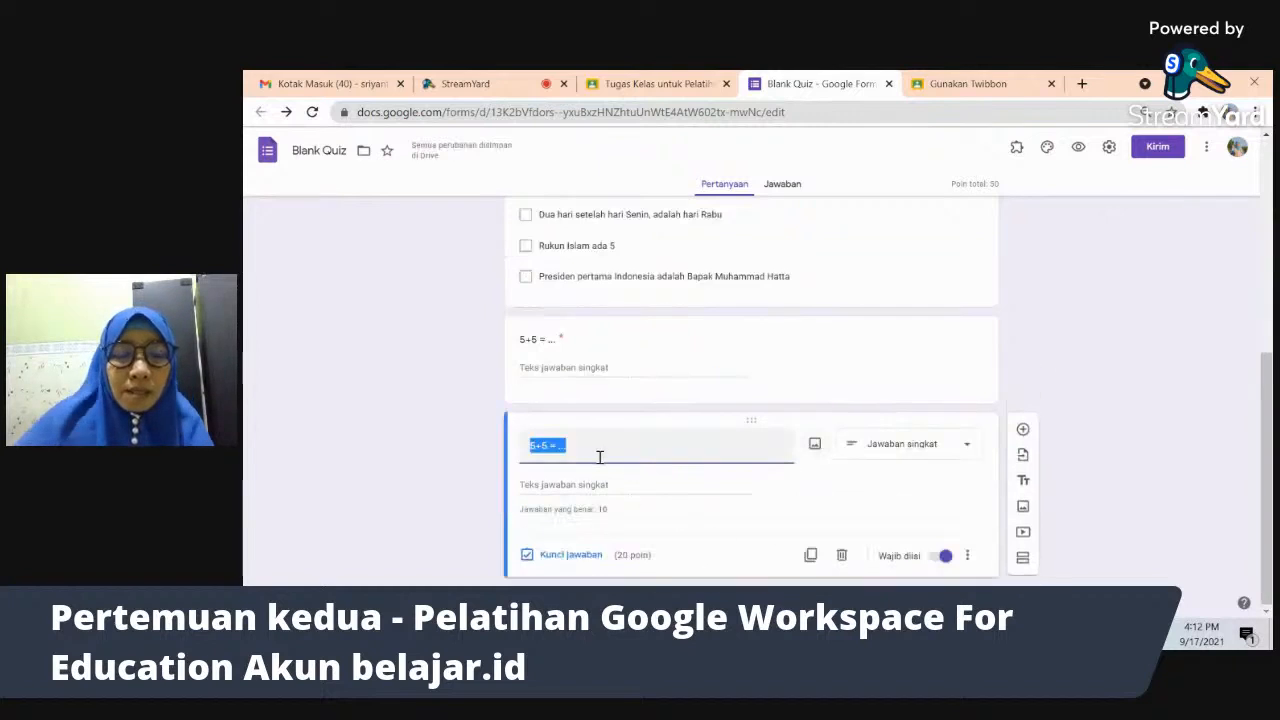
pyautogui.write('nama presiden kita sekarang')
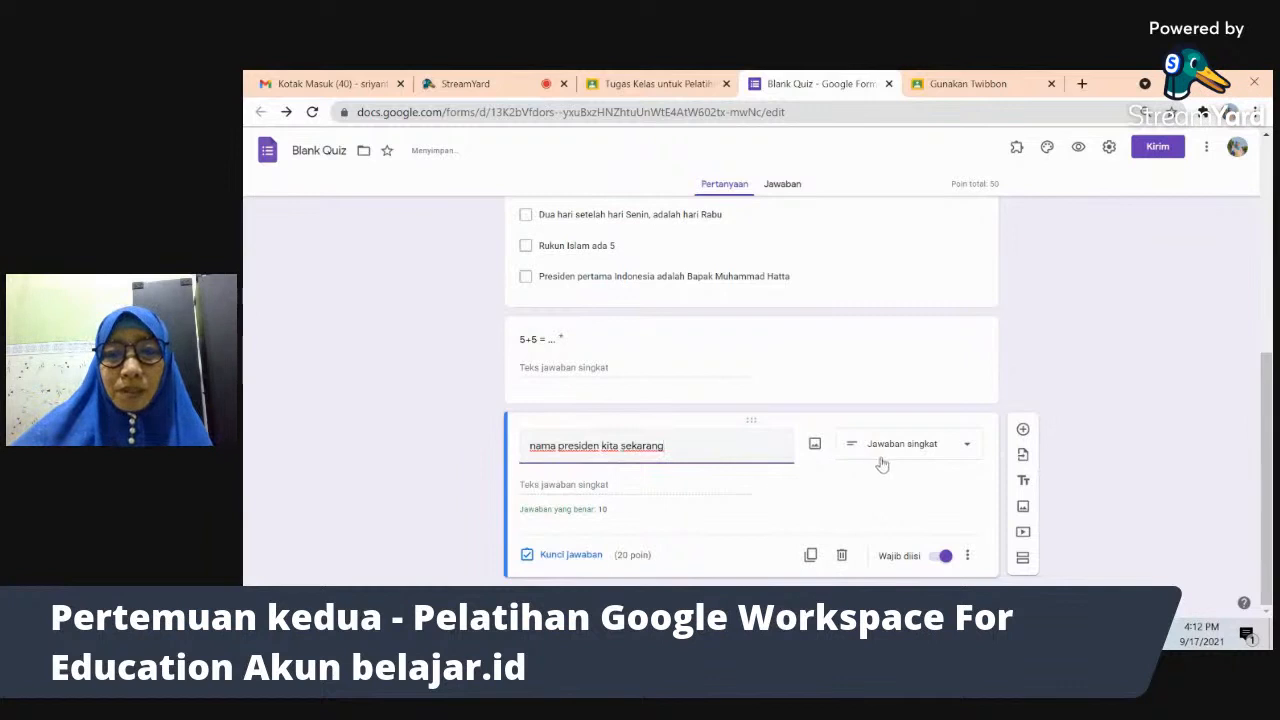
pyautogui.click(568, 554)
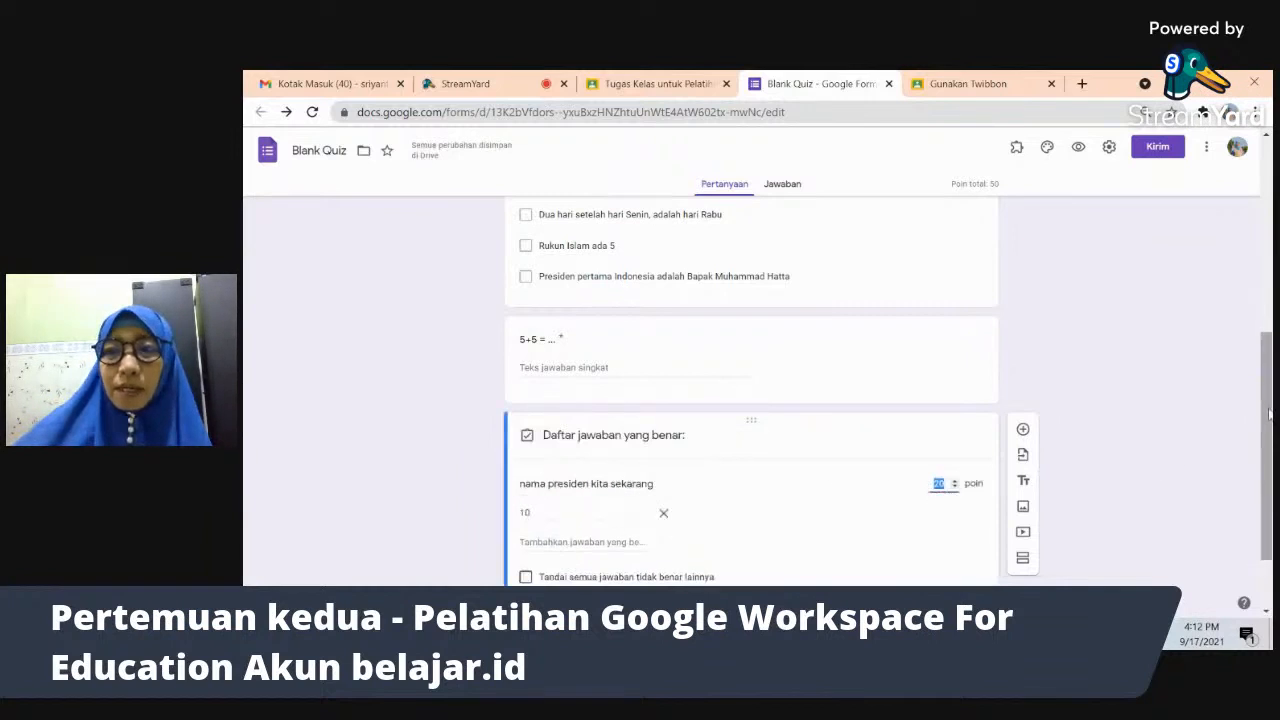
pyautogui.scroll(-1, 1176, 546)
pyautogui.click(553, 416)
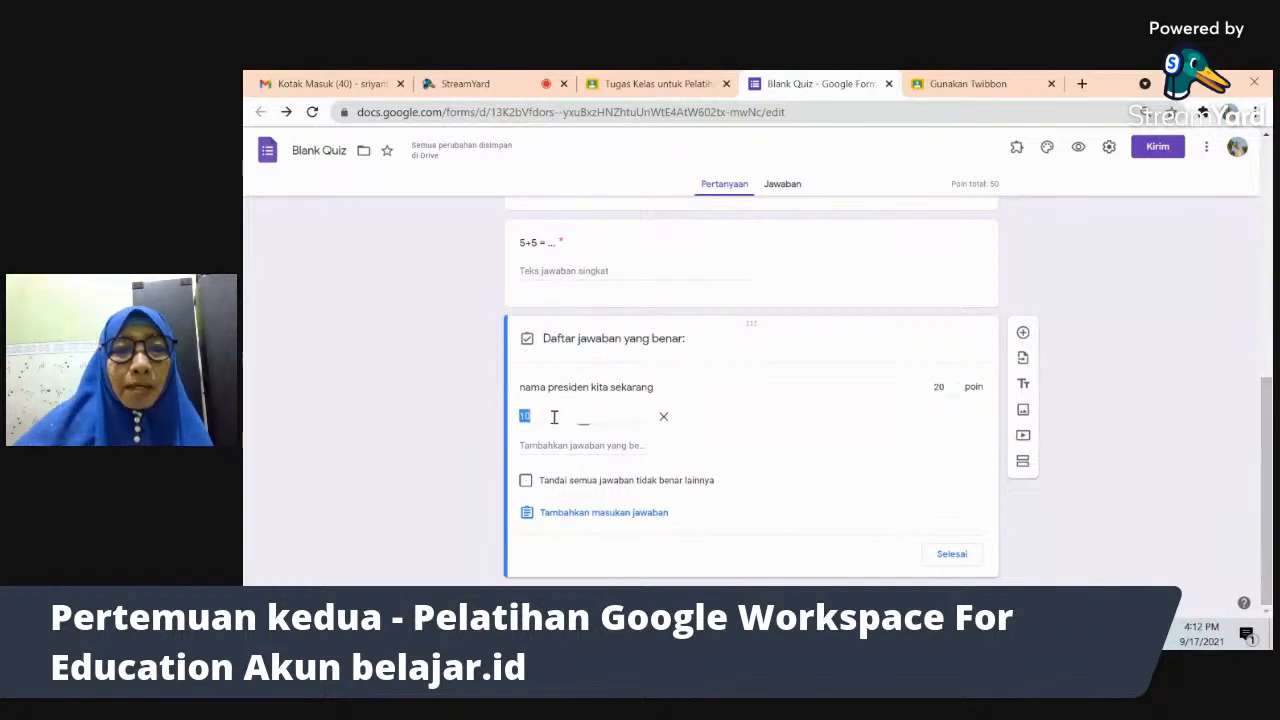
pyautogui.write('Jokowi')
pyautogui.press('BackSpace')
pyautogui.press('BackSpace')
pyautogui.write('Widodo')
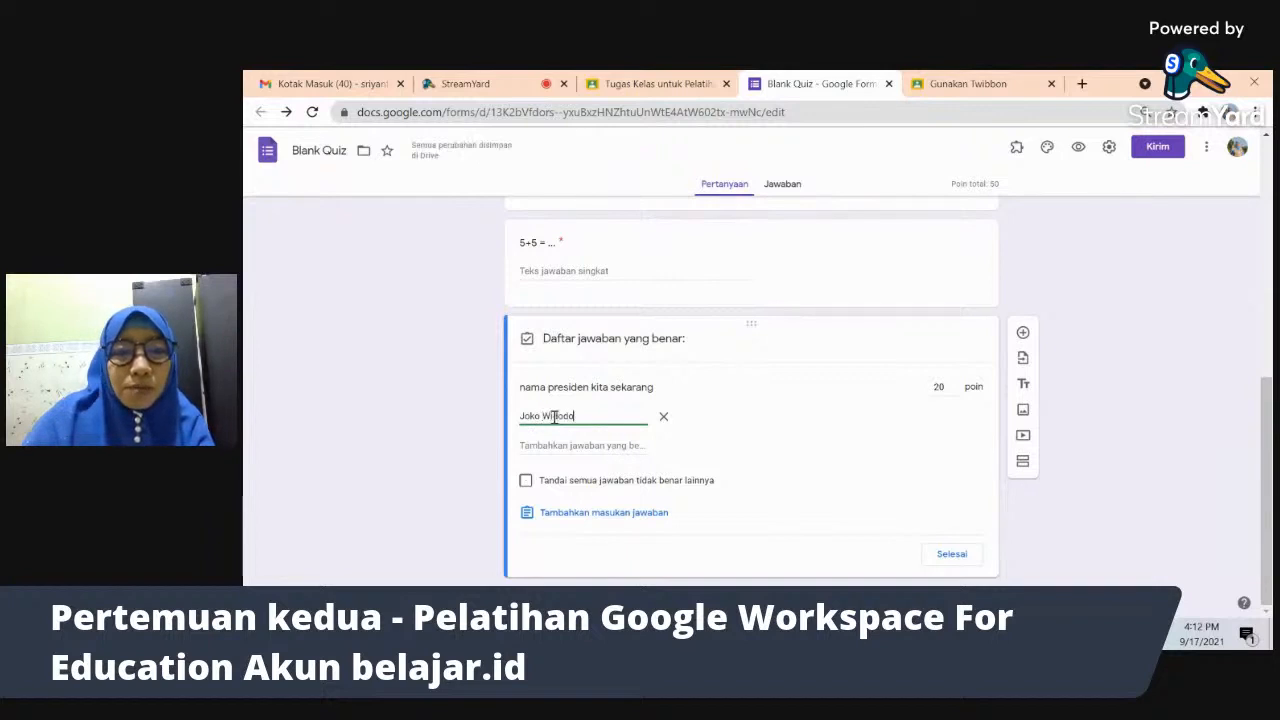
# - Add a second accepted variant of the president's name and save the answer key
pyautogui.click(547, 447)
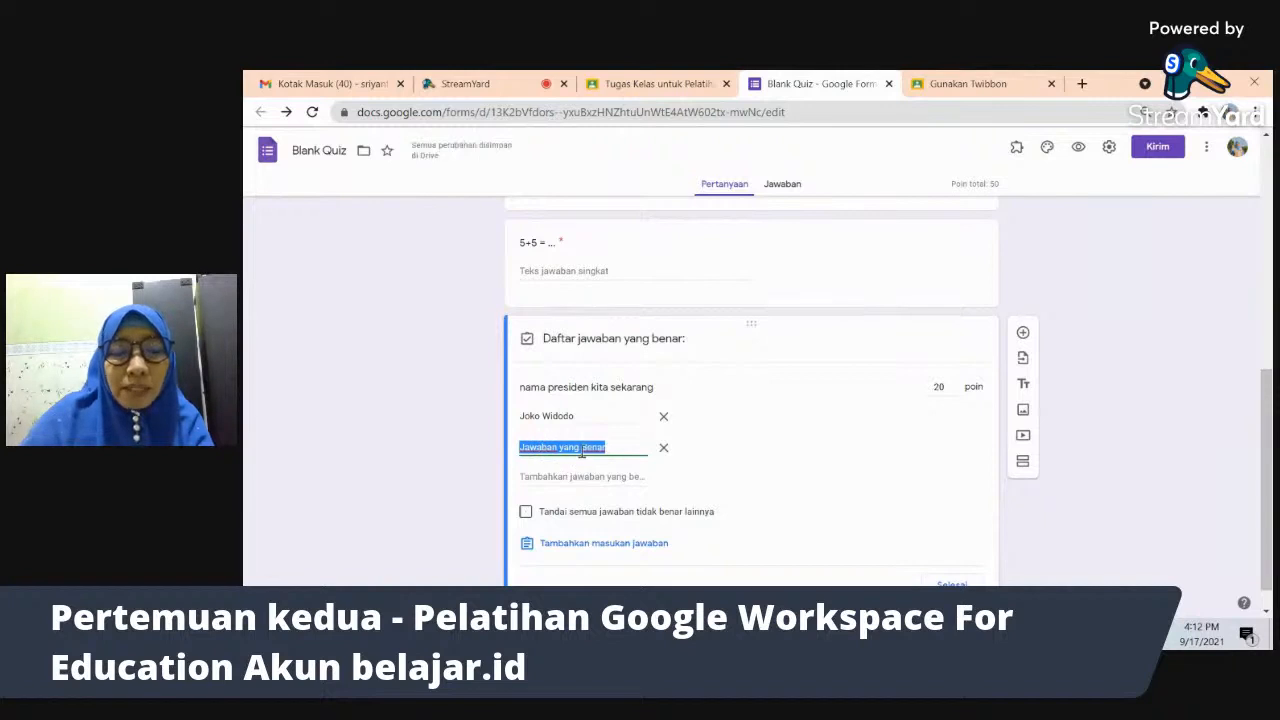
pyautogui.write('Jokowi')
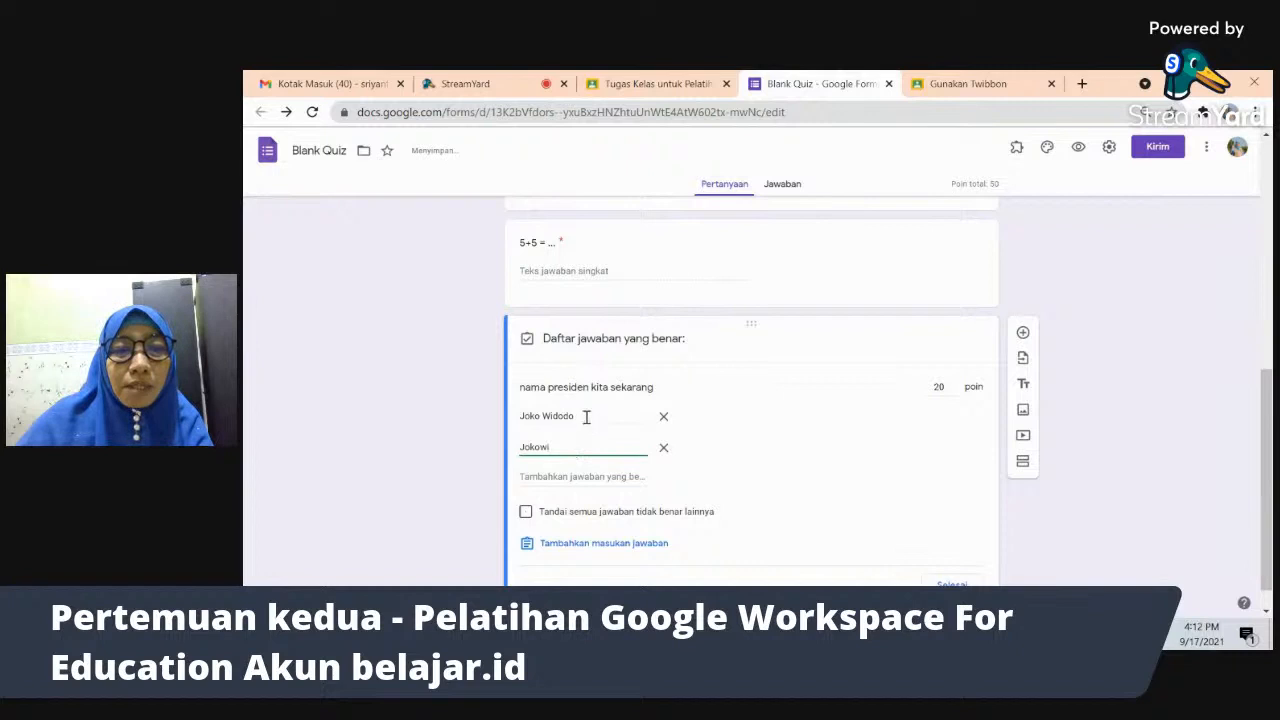
pyautogui.tripleClick(586, 417)
pyautogui.doubleClick(585, 447)
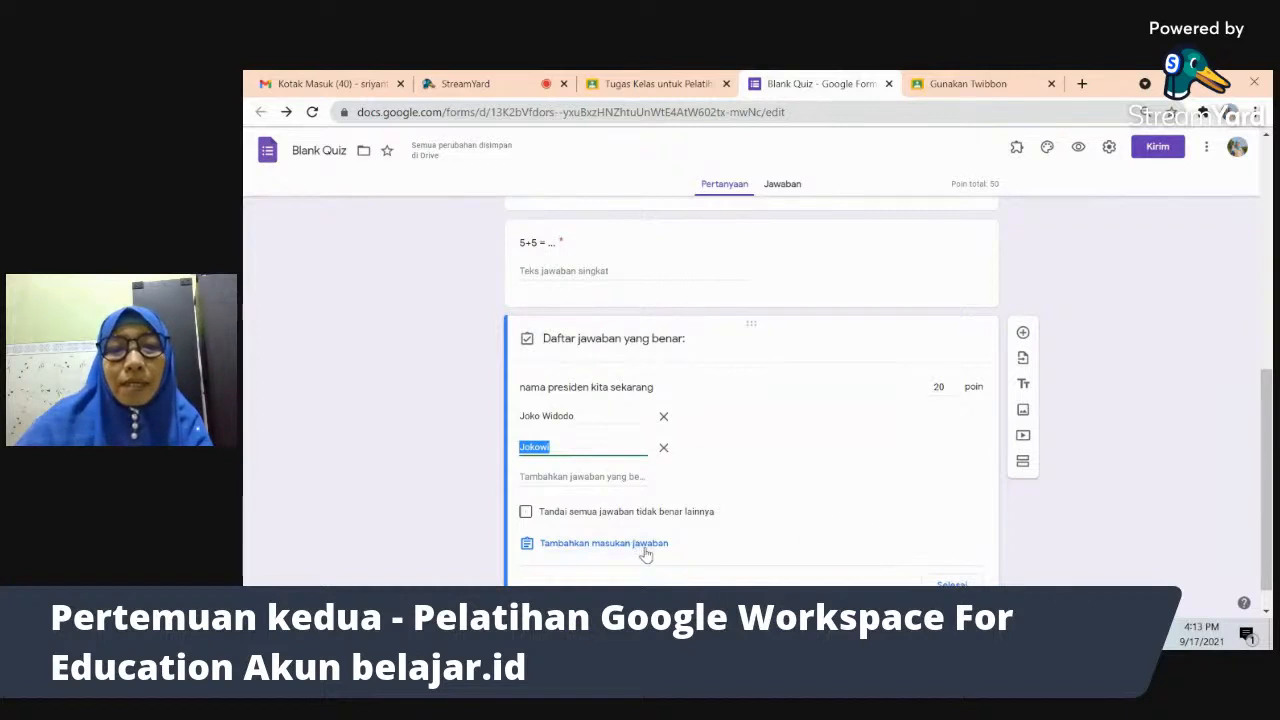
pyautogui.click(961, 585)
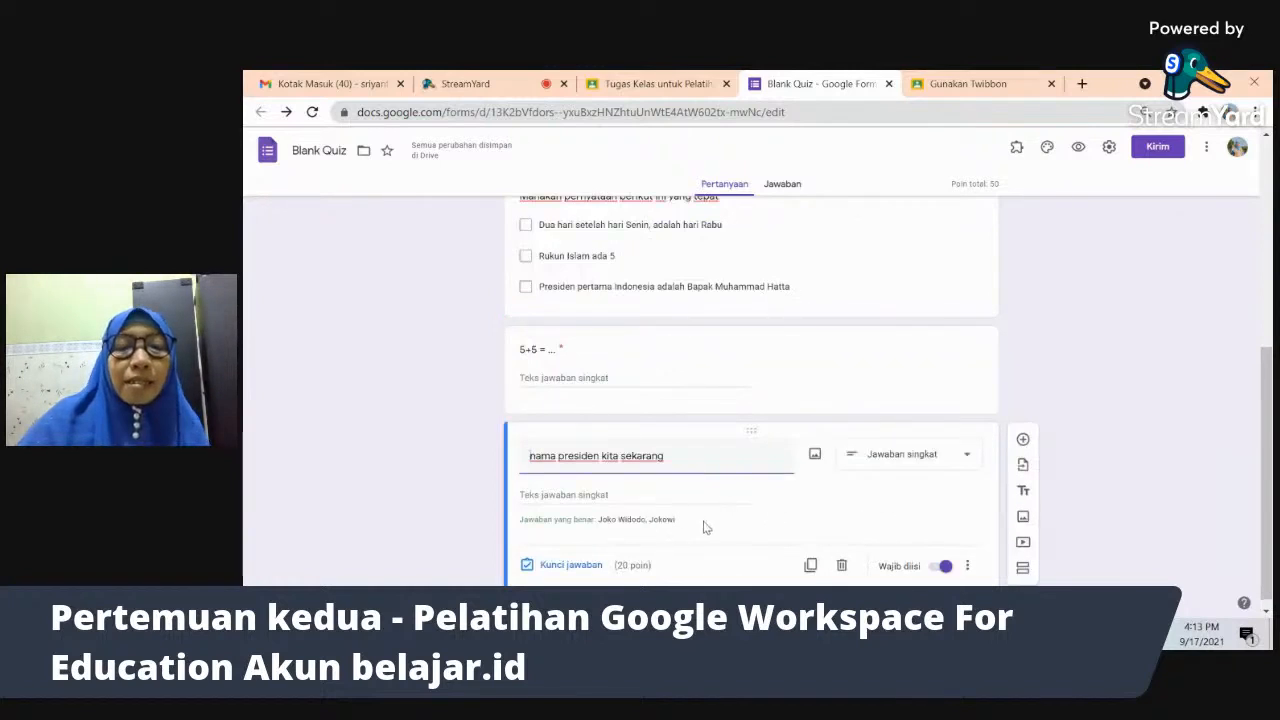
pyautogui.click(653, 521)
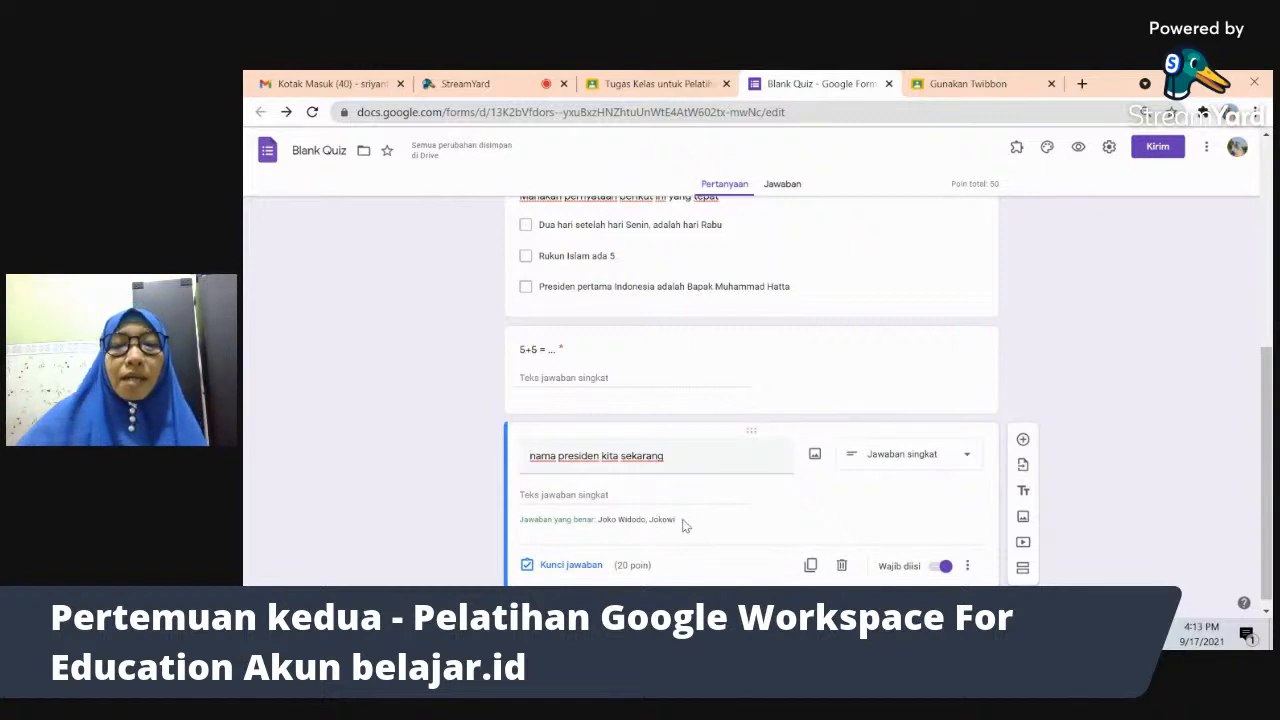
# - Add a third accepted answer, the president's name with the 'Bapak' title
pyautogui.click(572, 566)
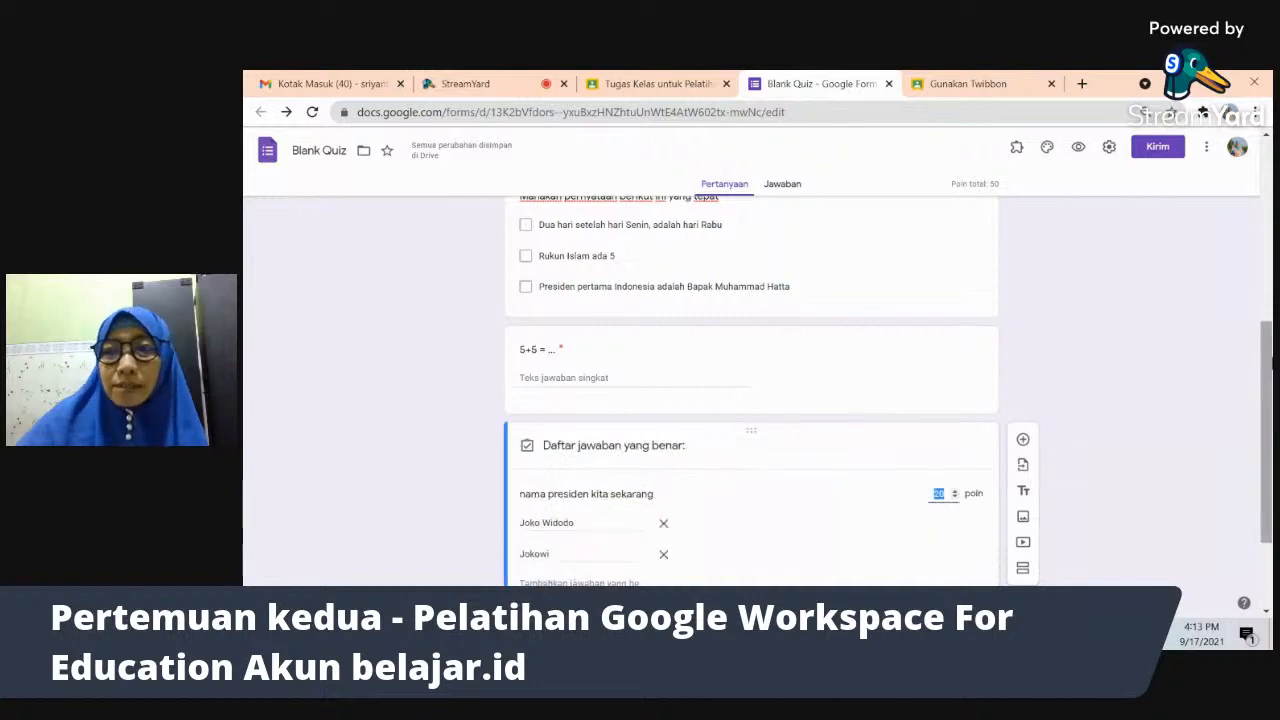
pyautogui.scroll(-2, 1267, 365)
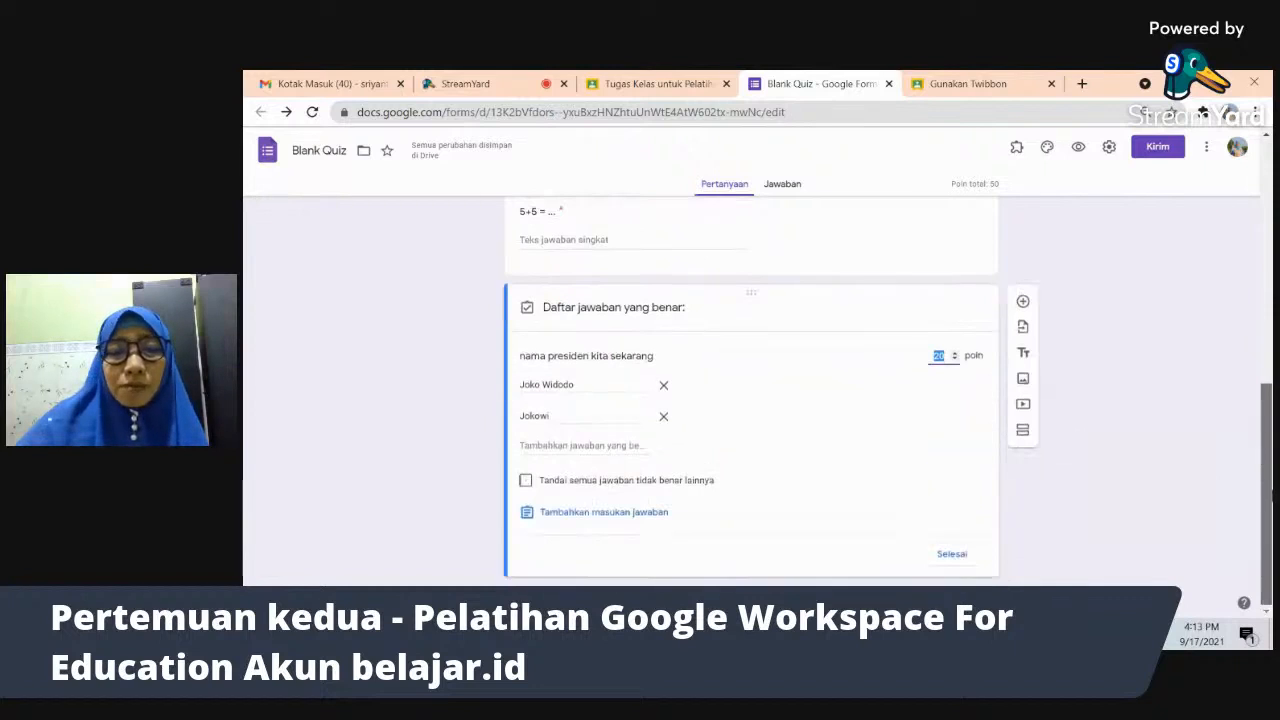
pyautogui.click(604, 447)
pyautogui.write('Bap')
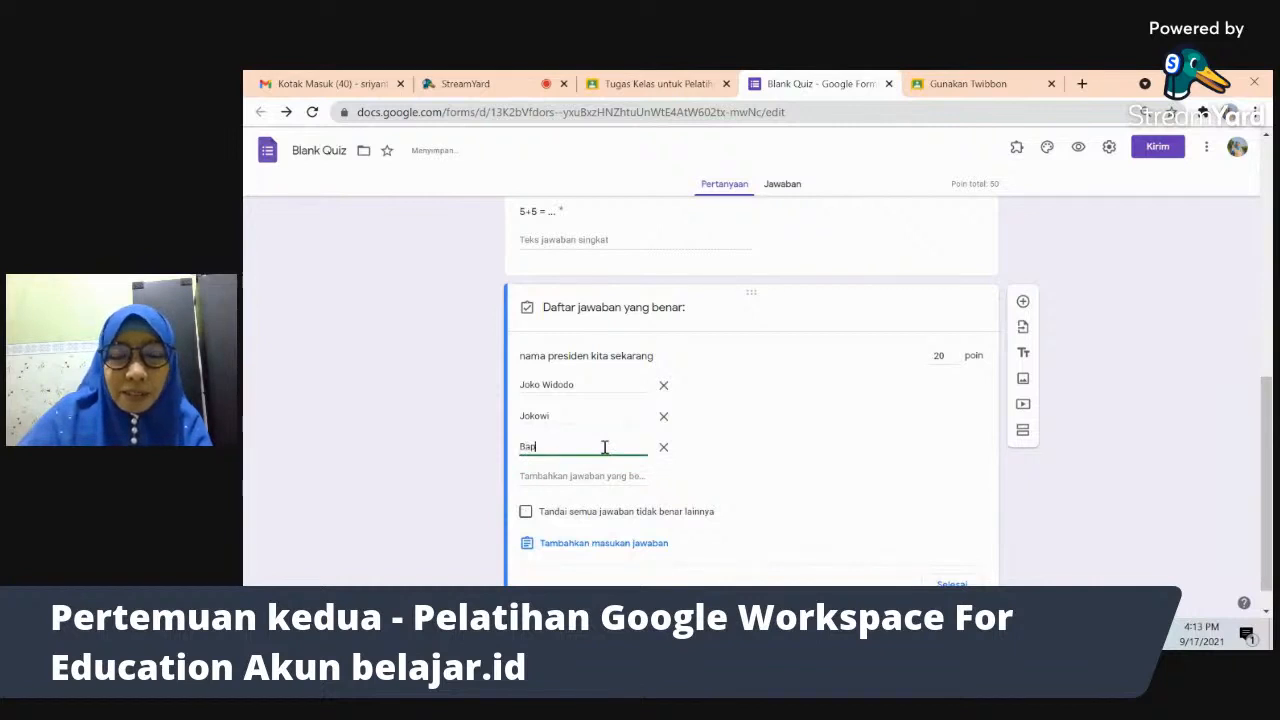
pyautogui.write('ak Jokowi')
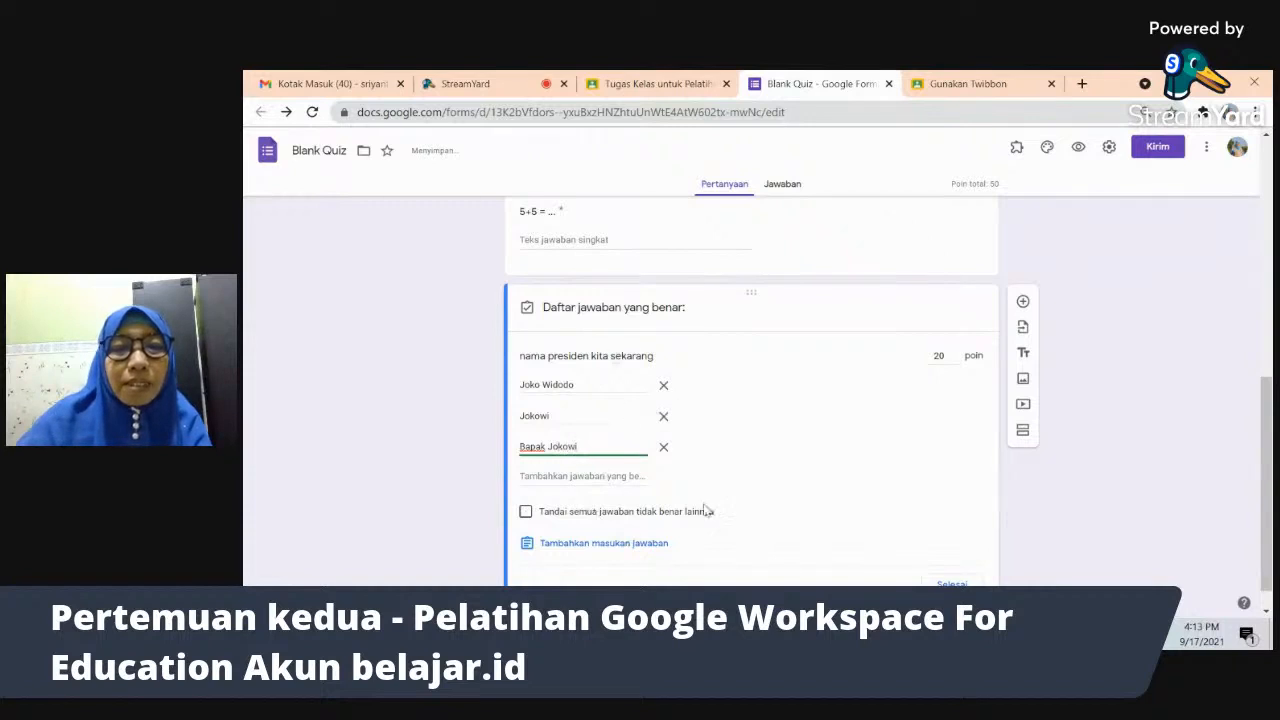
pyautogui.click(952, 583)
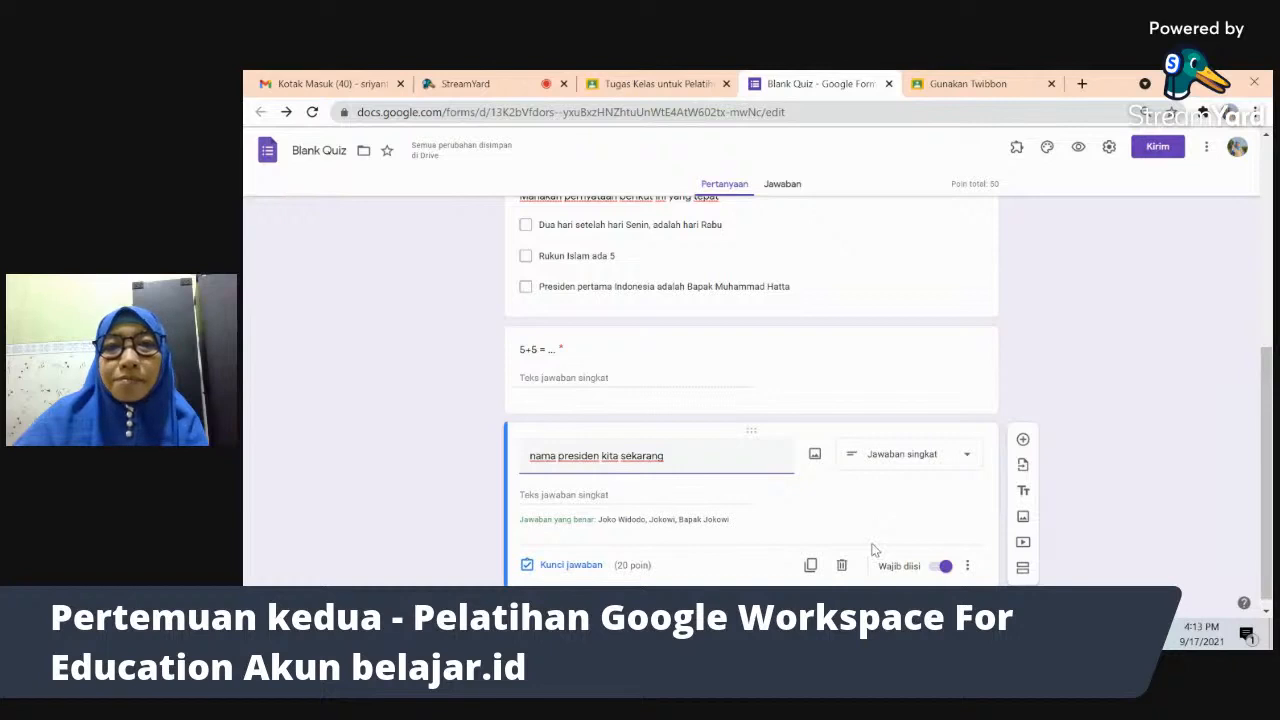
pyautogui.hotkey('alt', 'Tab')
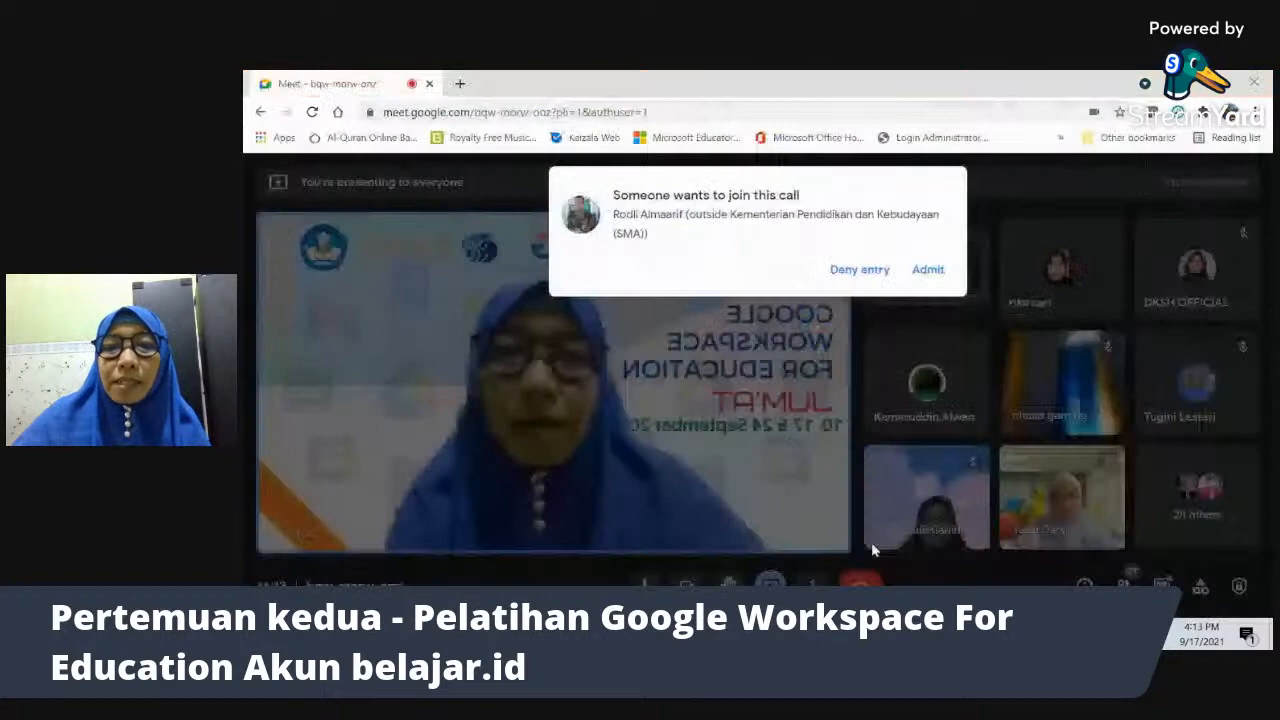
pyautogui.hotkey('alt', 'Tab')
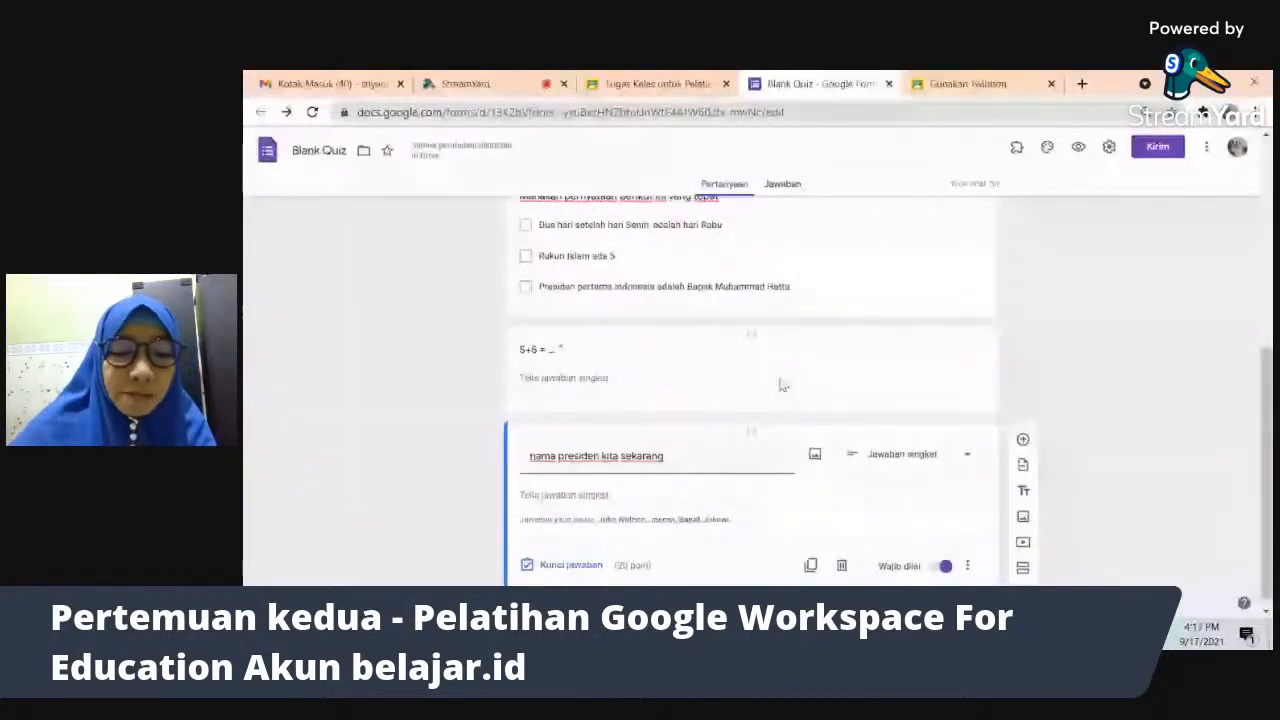
pyautogui.moveTo(1268, 390); pyautogui.dragTo(1270, 283)
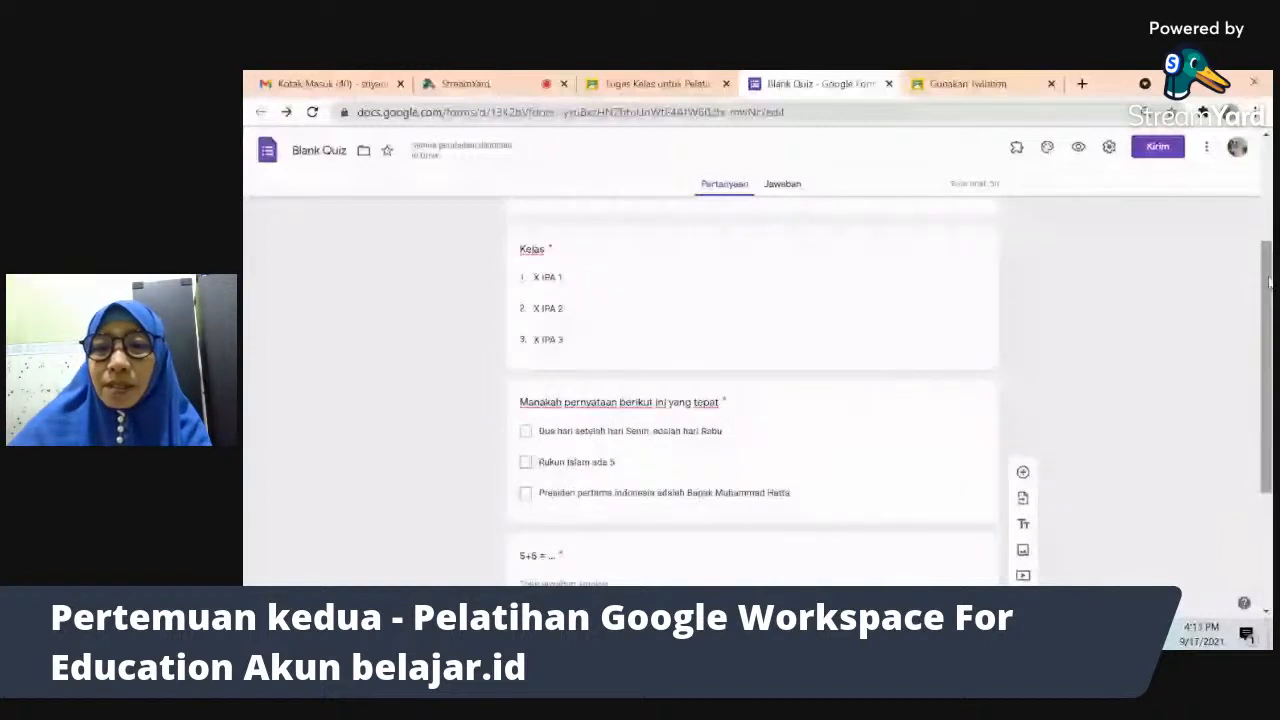
pyautogui.click(980, 584)
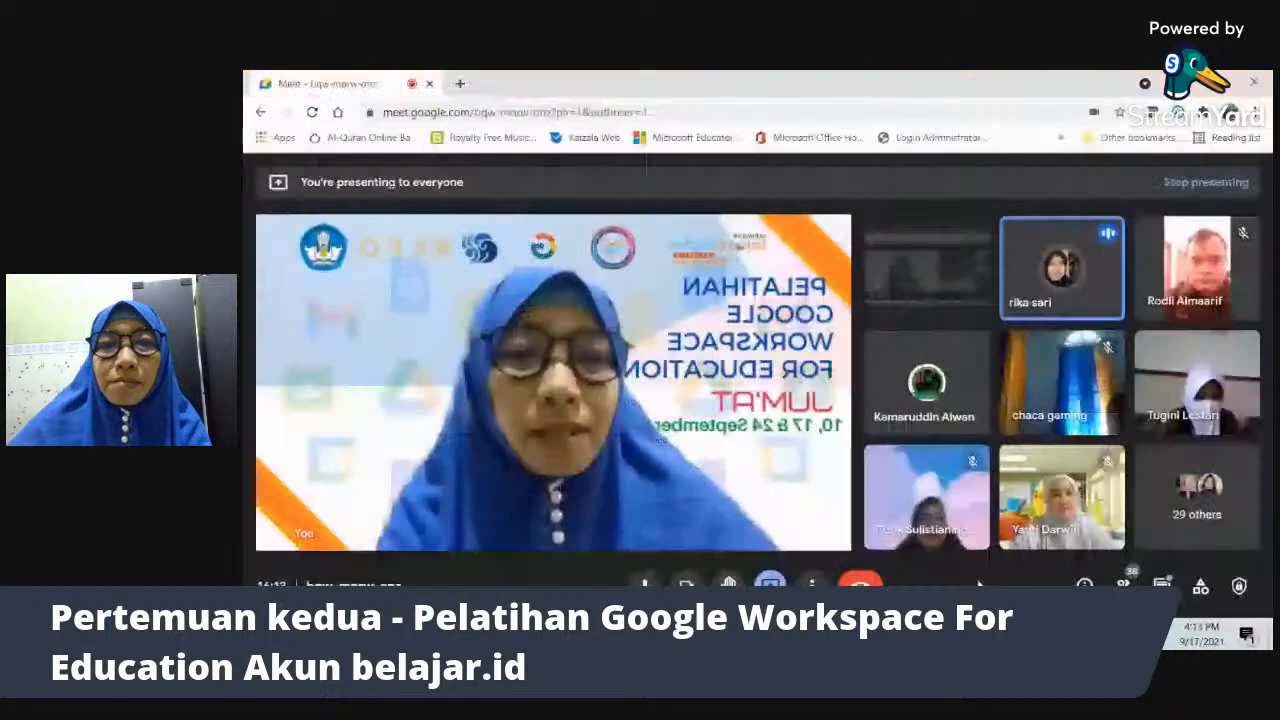
pyautogui.hotkey('alt', 'Tab')
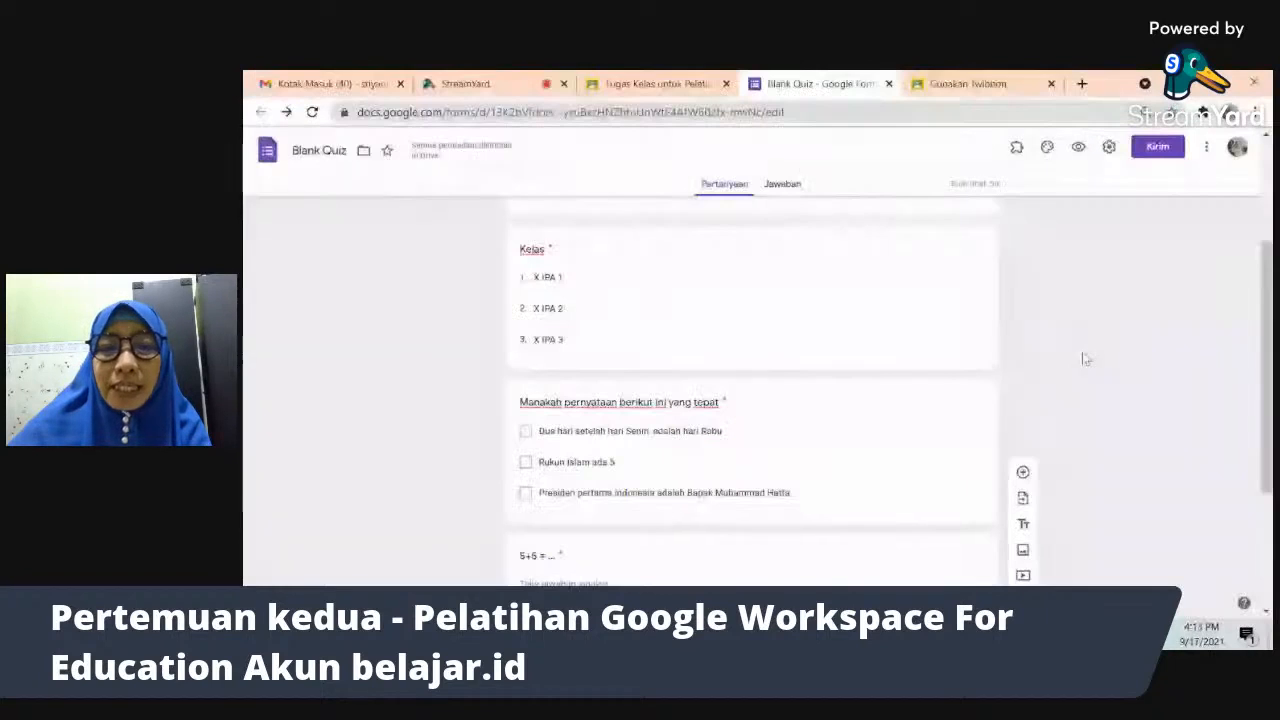
pyautogui.moveTo(1268, 283); pyautogui.dragTo(1269, 184)
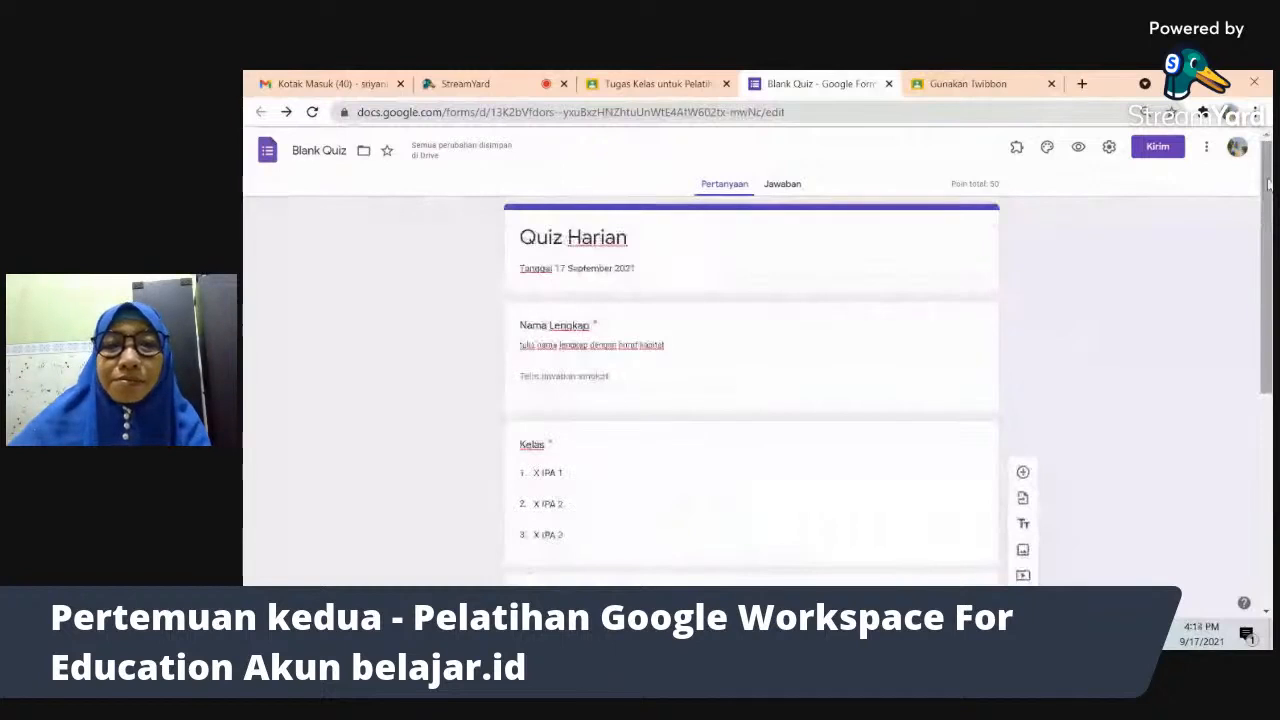
pyautogui.hotkey('alt', 'Tab')
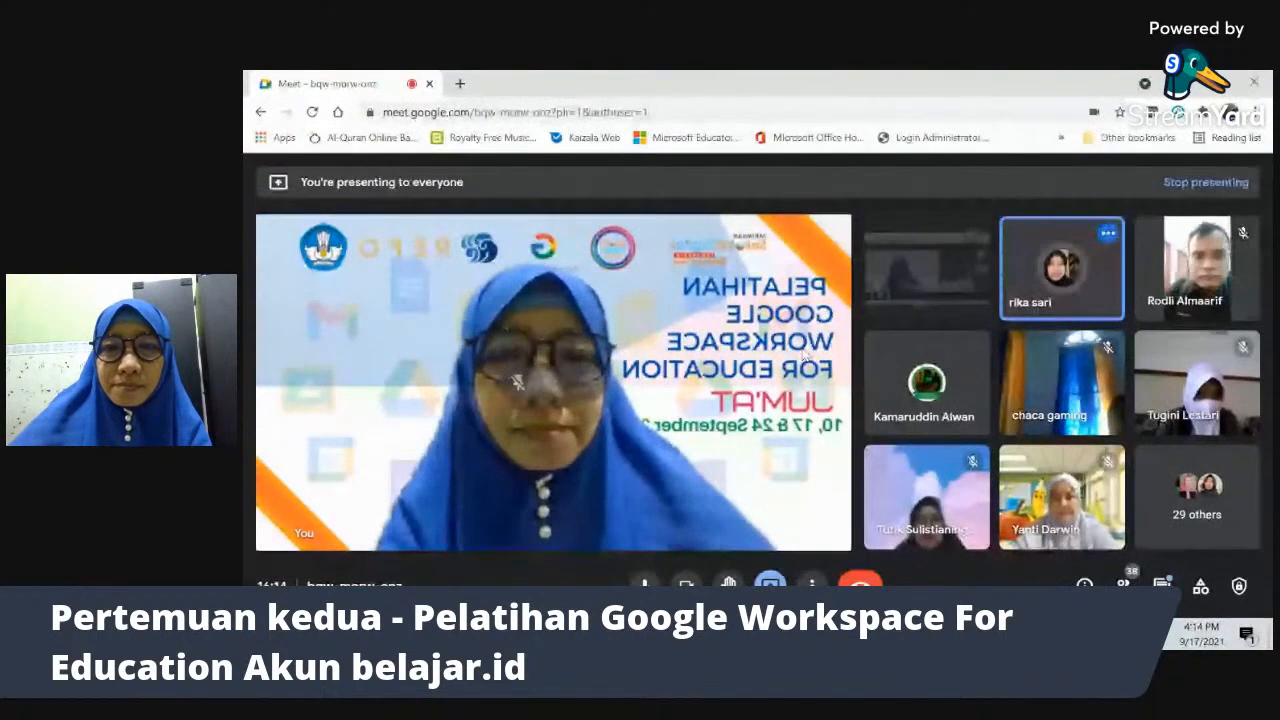
pyautogui.hotkey('alt', 'Tab')
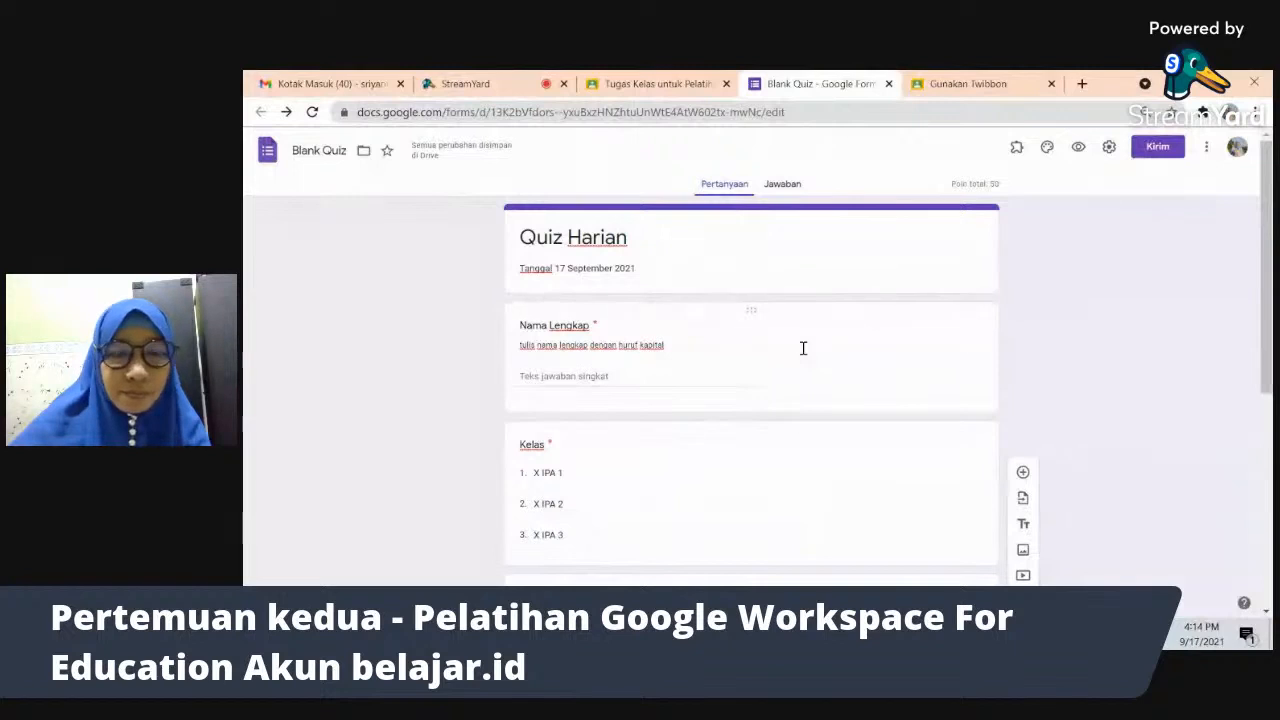
# - Mark the first statement and 'Rukun Islam ada 5' correct in the checkbox question's answer key
pyautogui.scroll(-10, 750, 400)
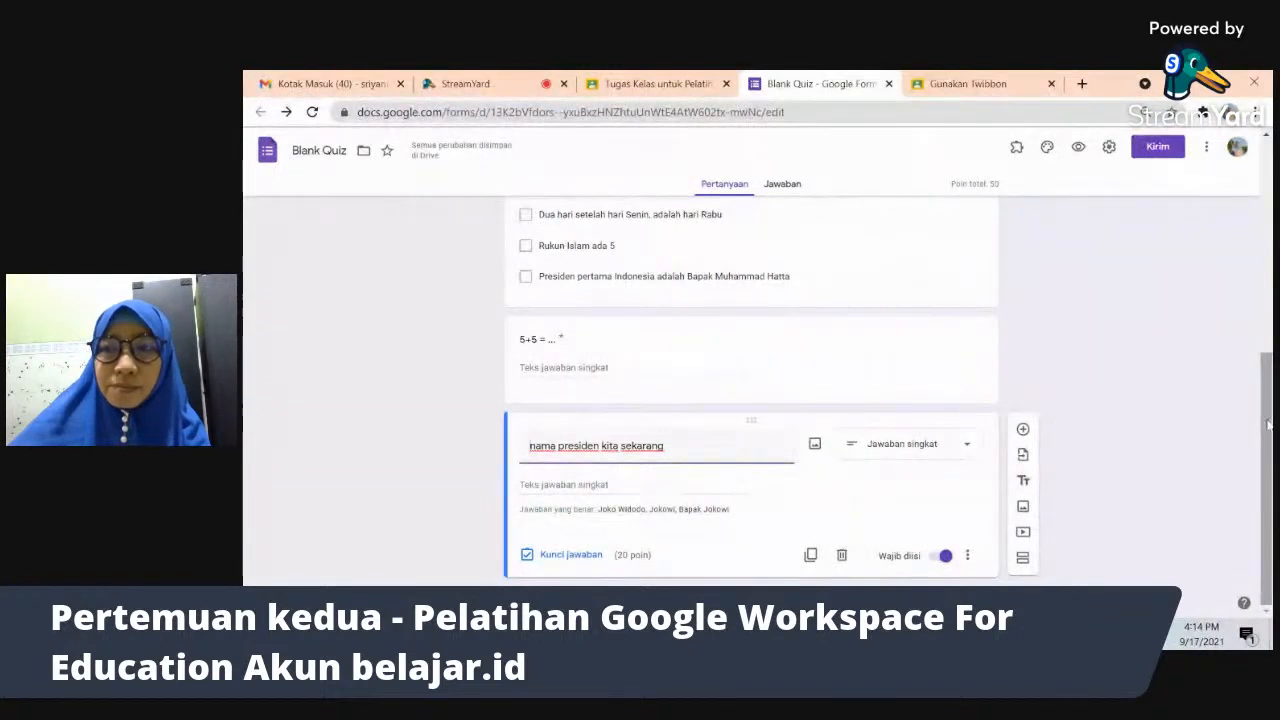
pyautogui.moveTo(1267, 425); pyautogui.dragTo(1270, 389)
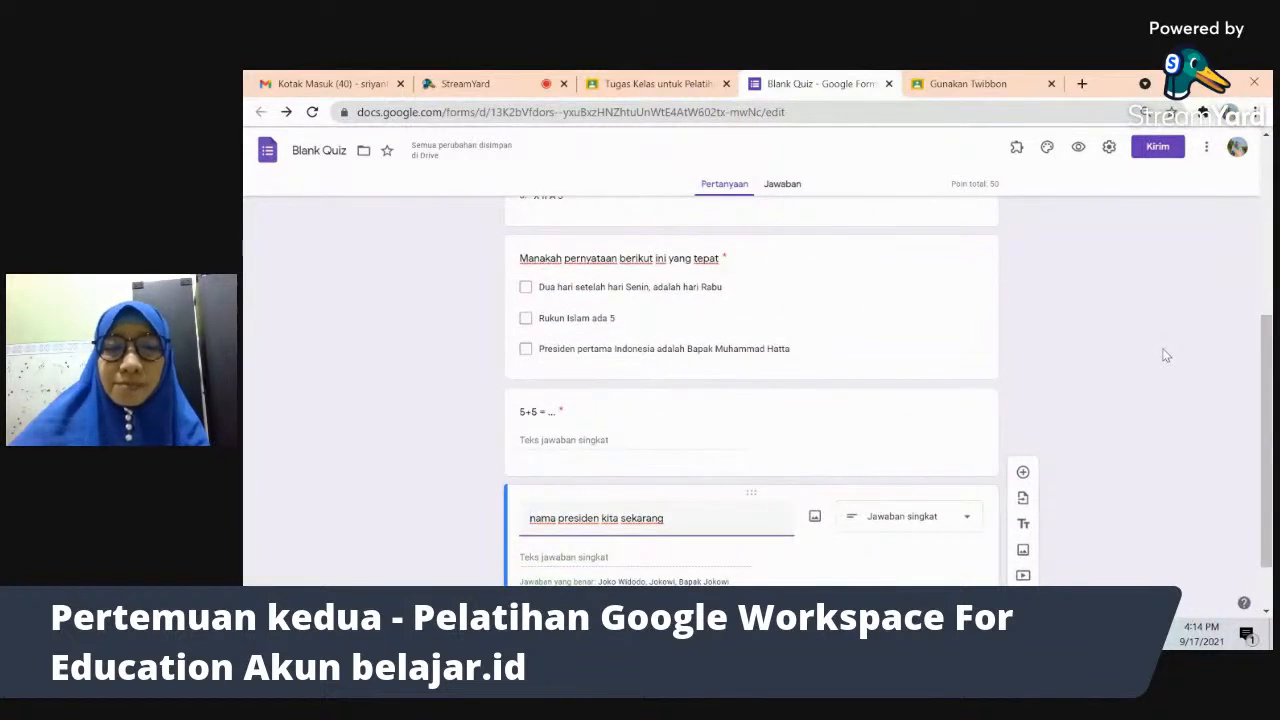
pyautogui.hotkey('alt', 'Tab')
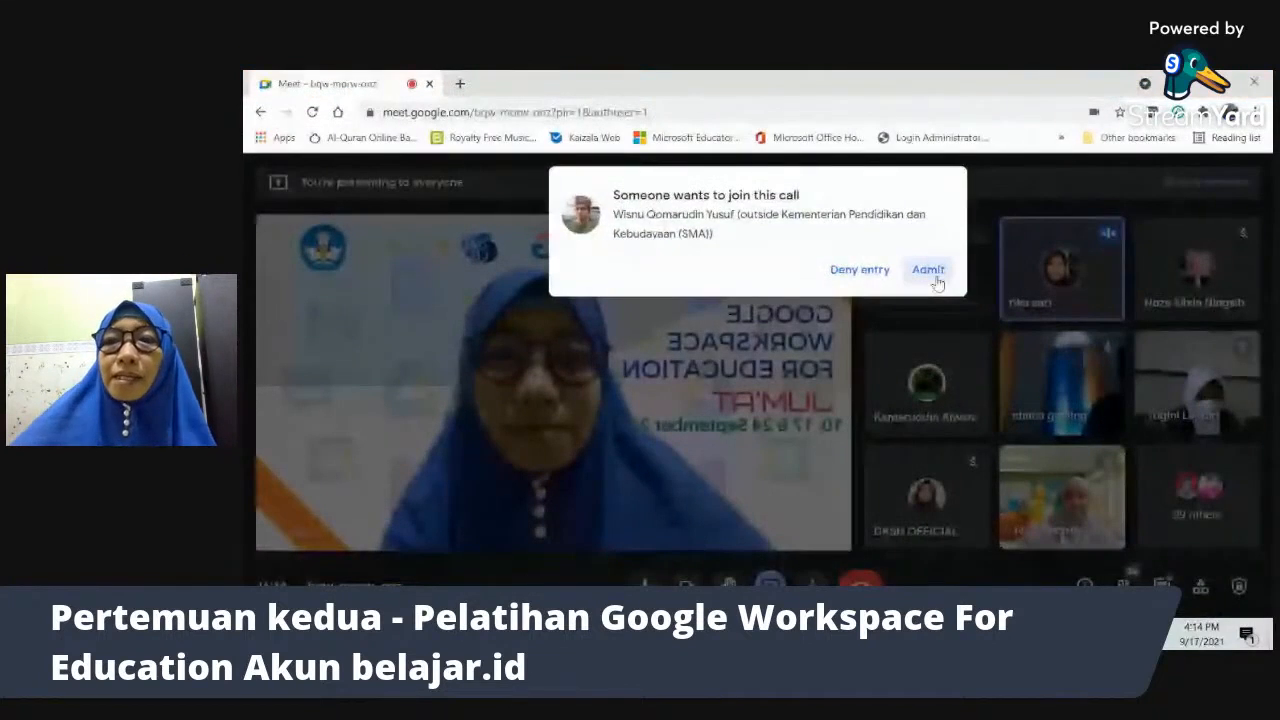
pyautogui.hotkey('alt', 'Tab')
pyautogui.scroll(3, 787, 353)
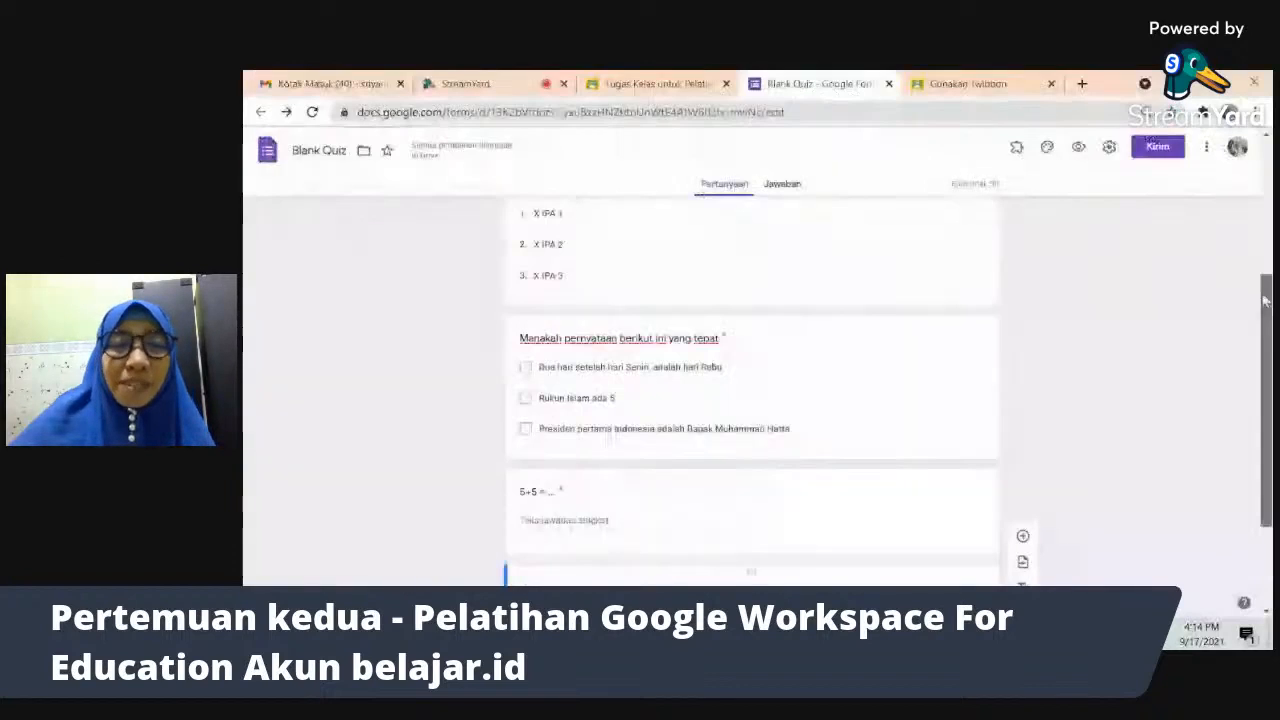
pyautogui.scroll(-3, 943, 311)
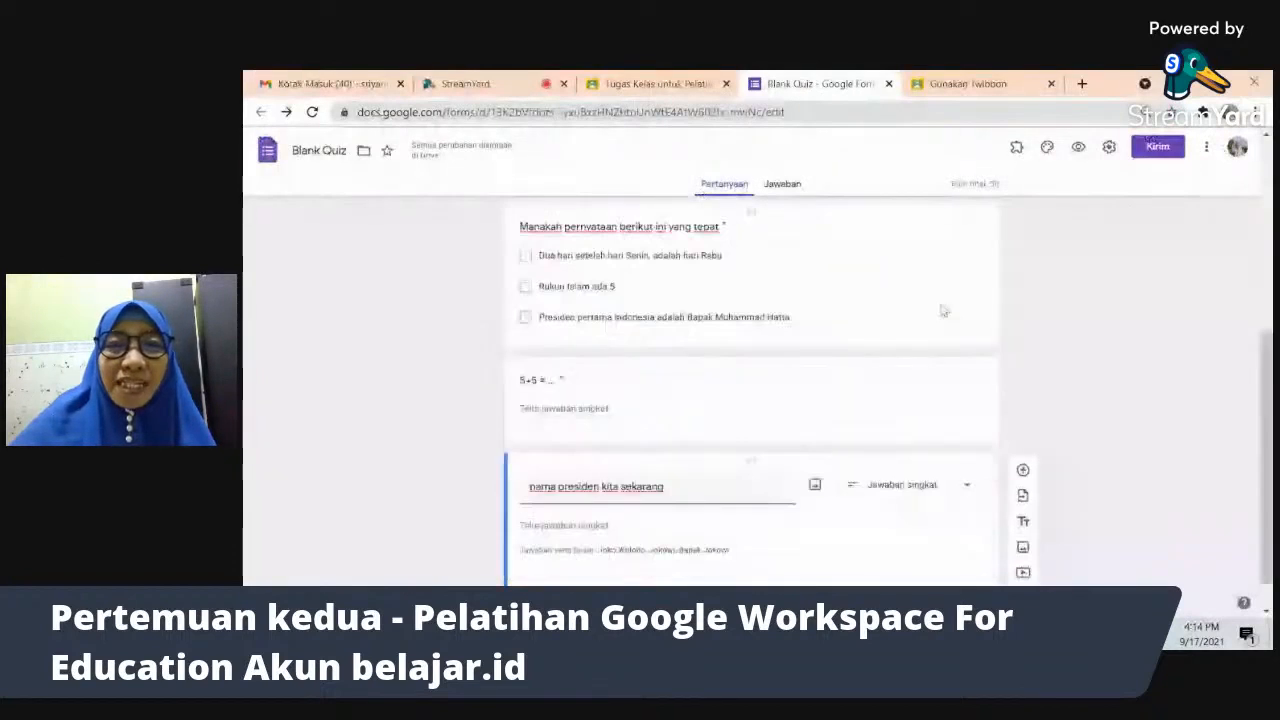
pyautogui.click(785, 287)
pyautogui.click(1098, 323)
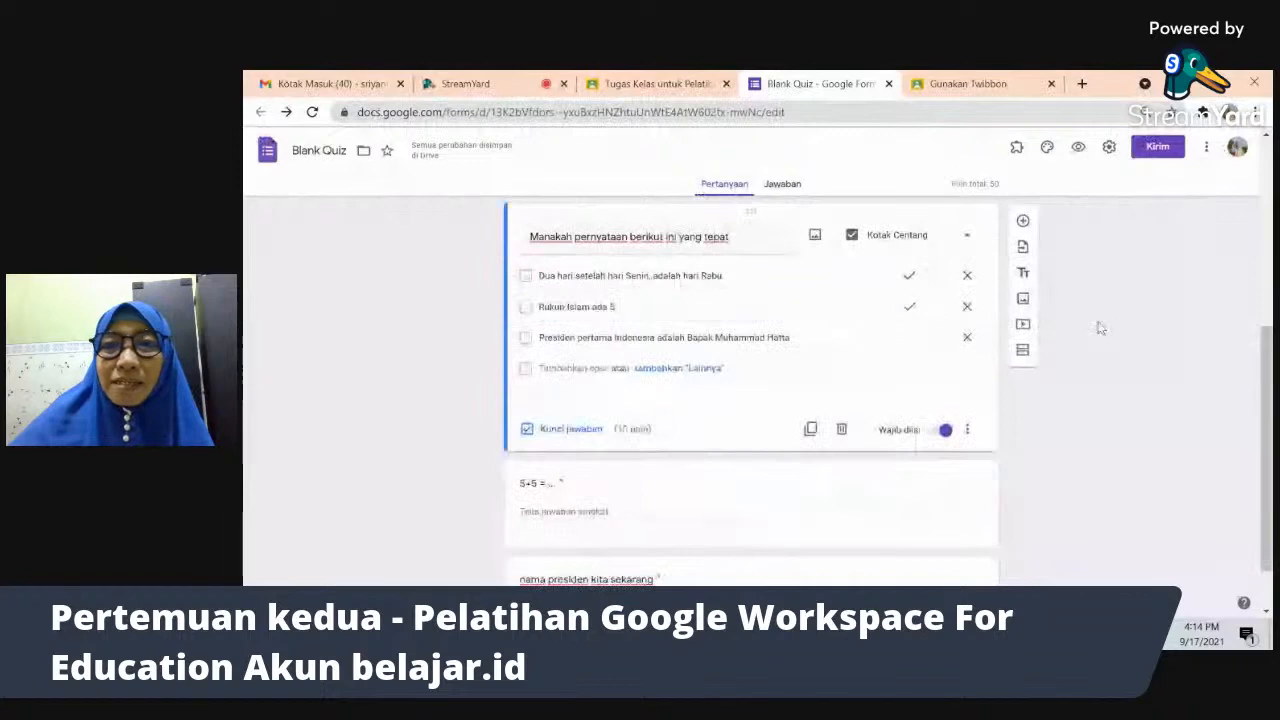
pyautogui.click(909, 277)
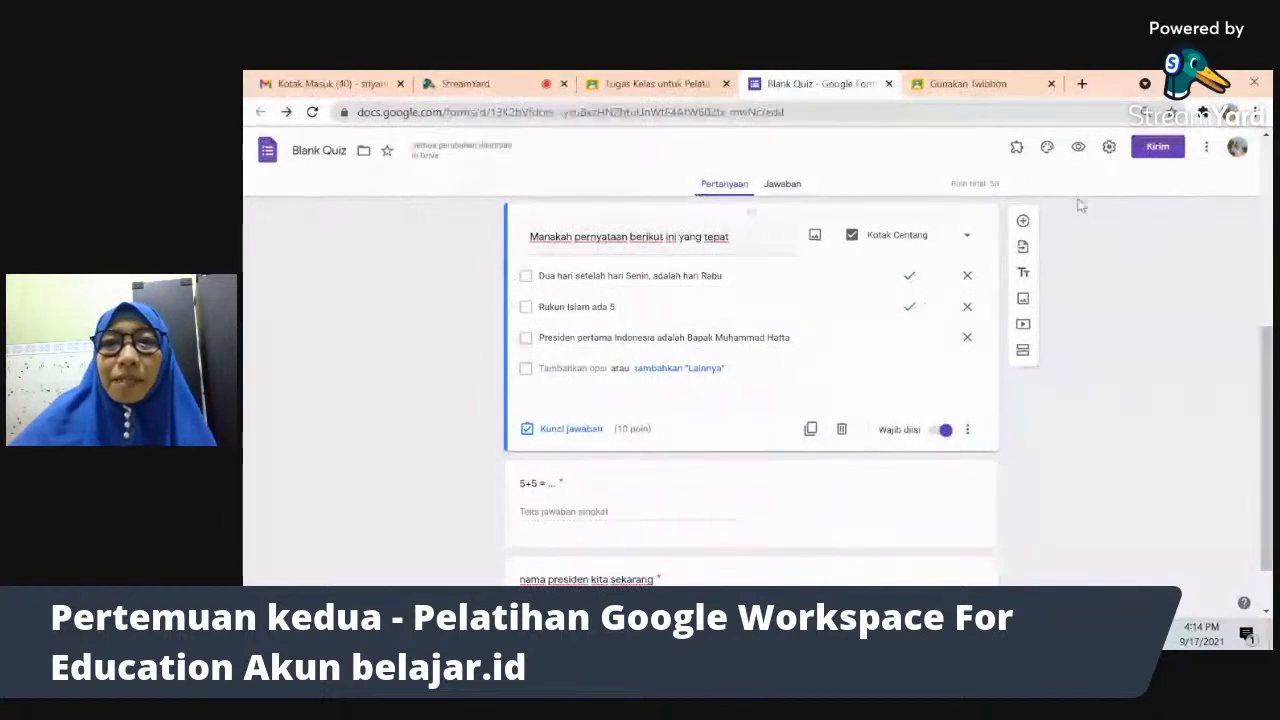
pyautogui.click(906, 308)
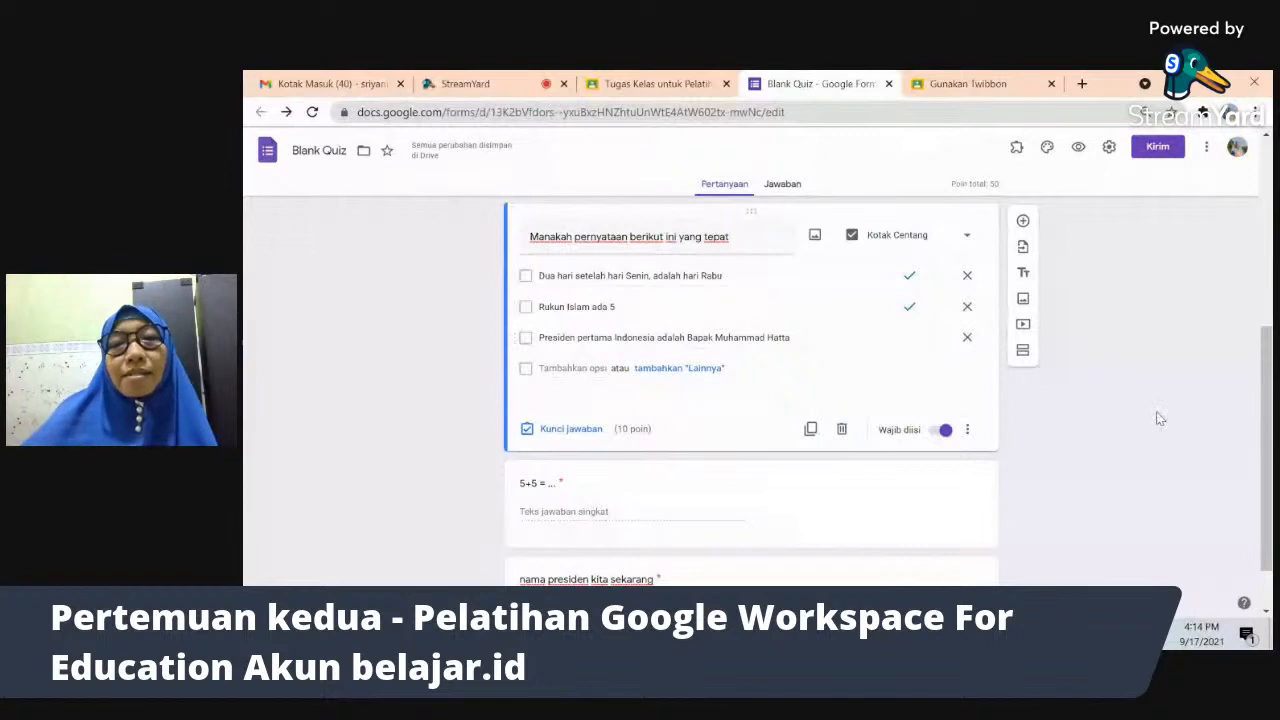
pyautogui.click(909, 278)
pyautogui.click(907, 306)
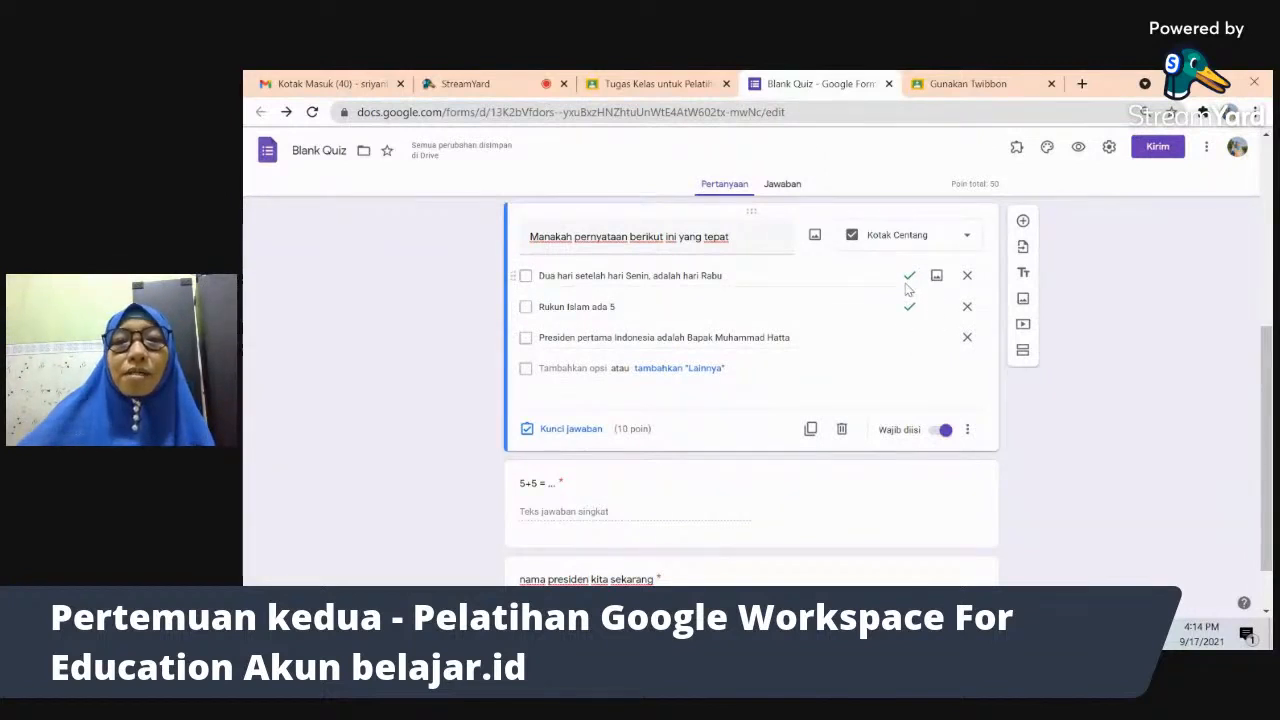
# - Keep the question at 10 points and view the quiz's responses, showing 0 jawaban
pyautogui.click(624, 430)
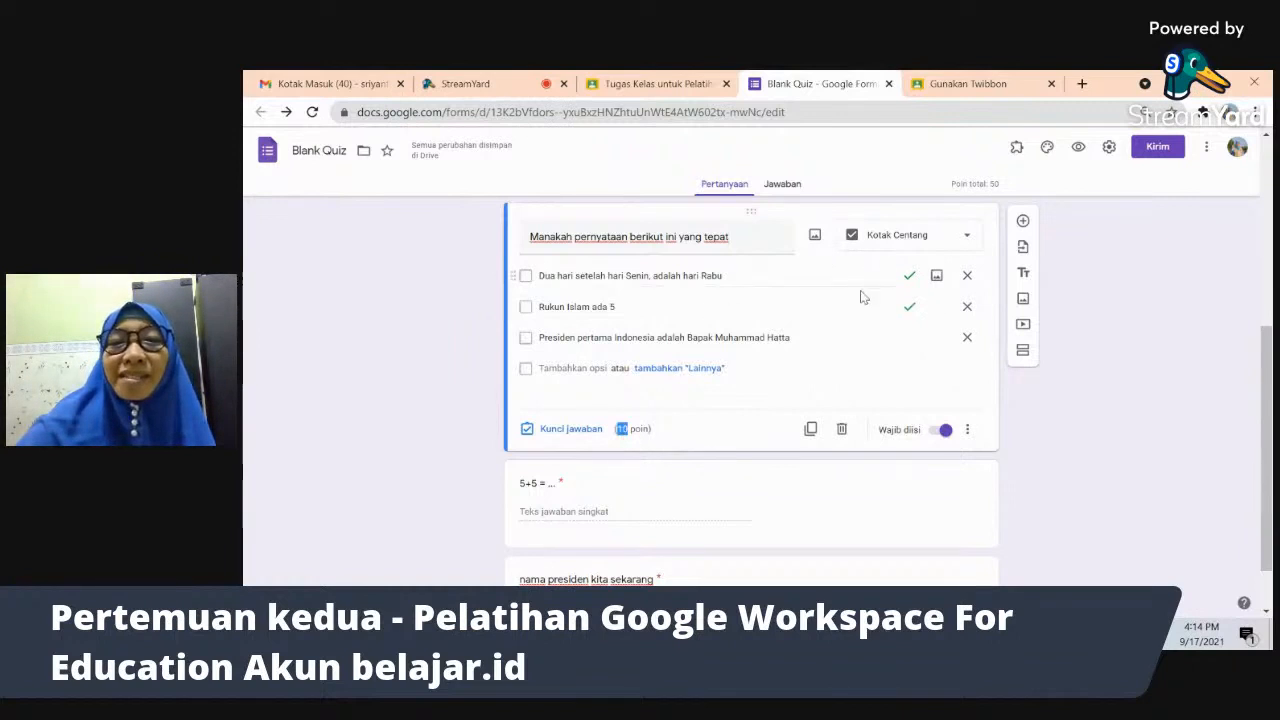
pyautogui.click(1092, 397)
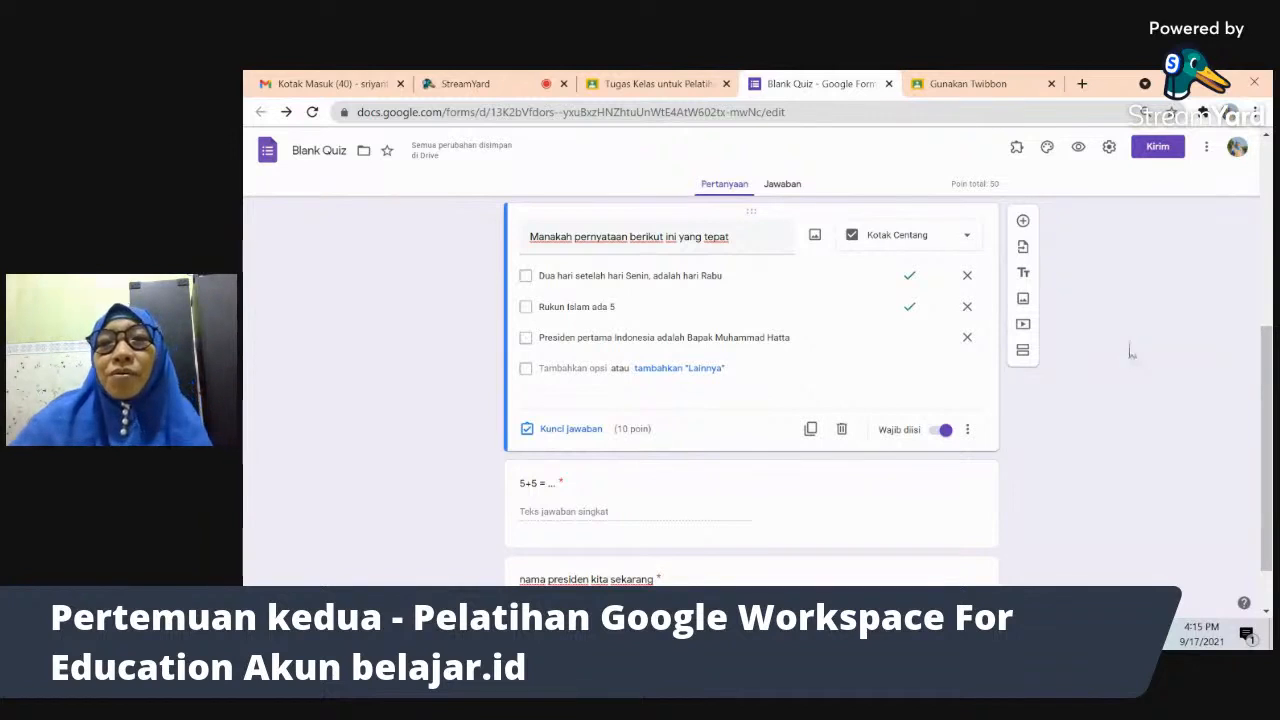
pyautogui.click(783, 185)
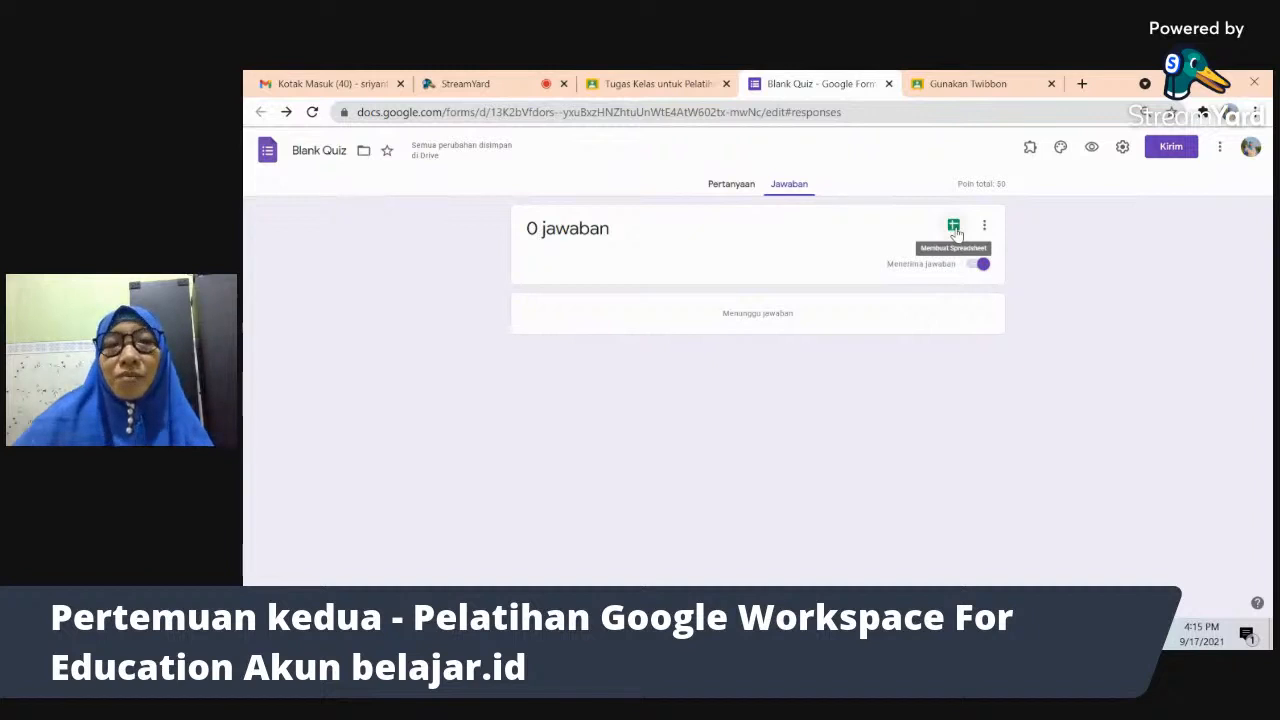
# - Return to Pertanyaan, then go through the tabs to the Gunakan Twibbon submission graded 85/100
pyautogui.click(731, 187)
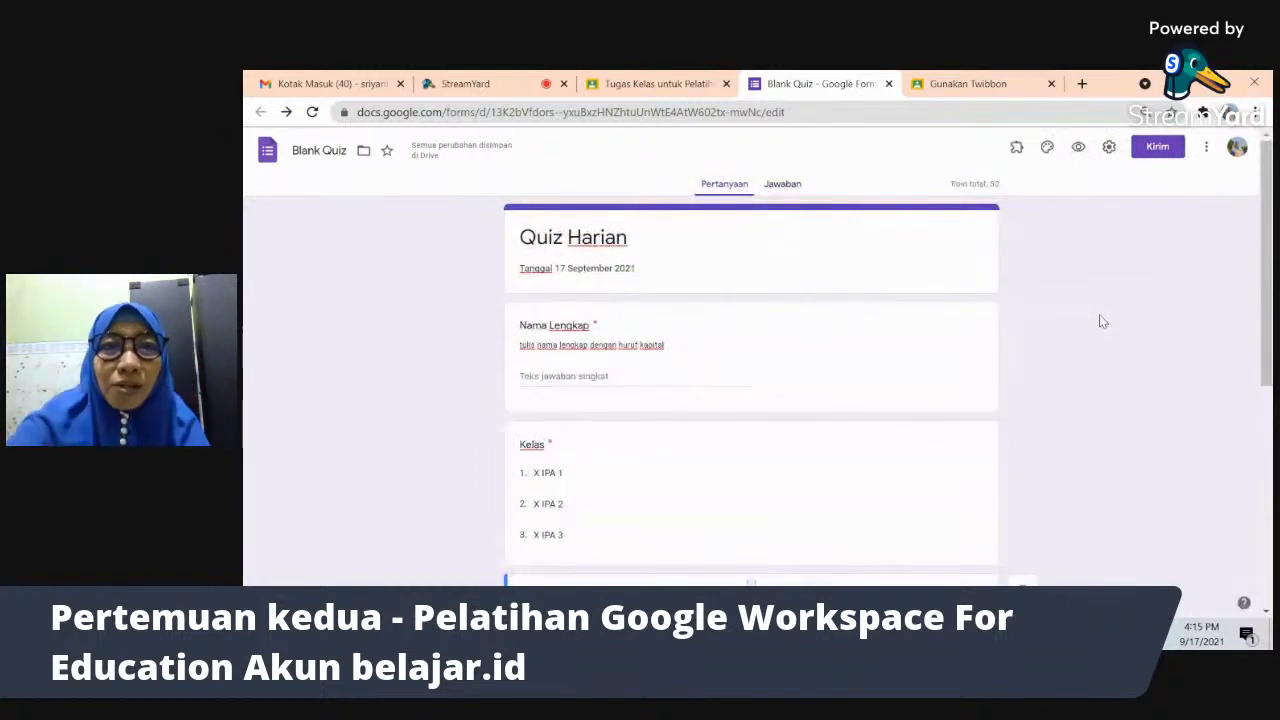
pyautogui.click(674, 84)
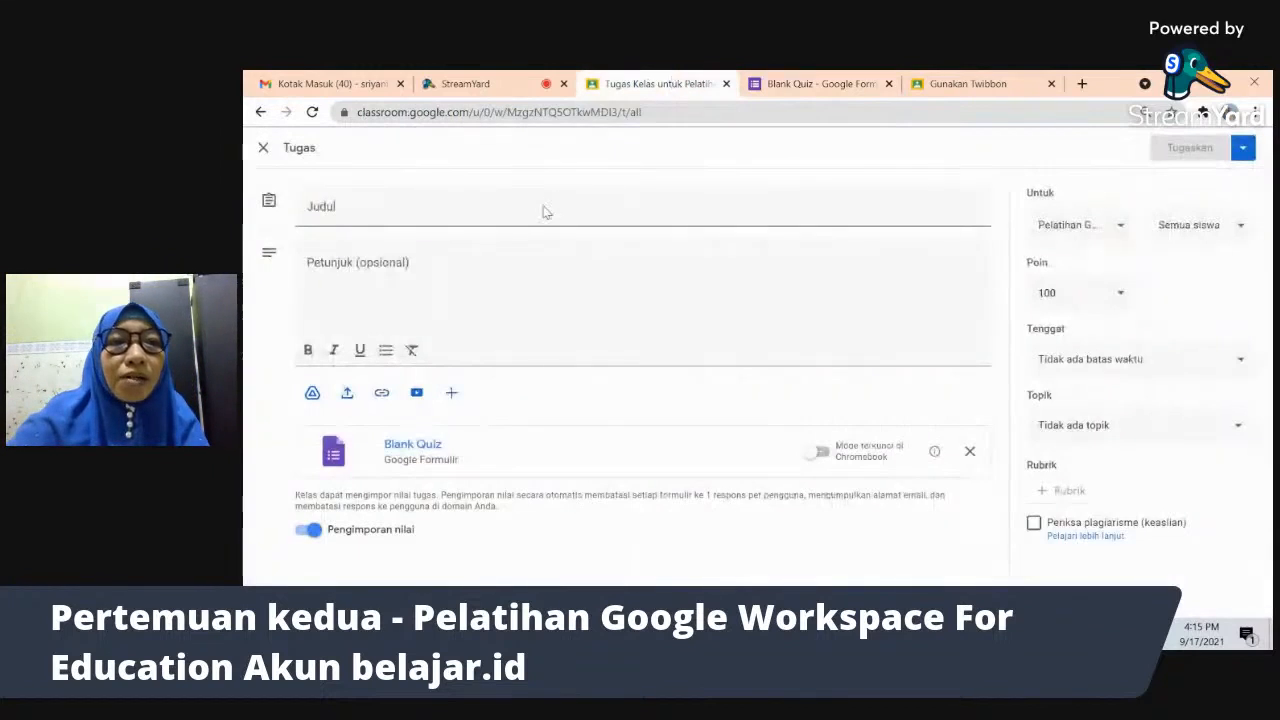
pyautogui.click(818, 83)
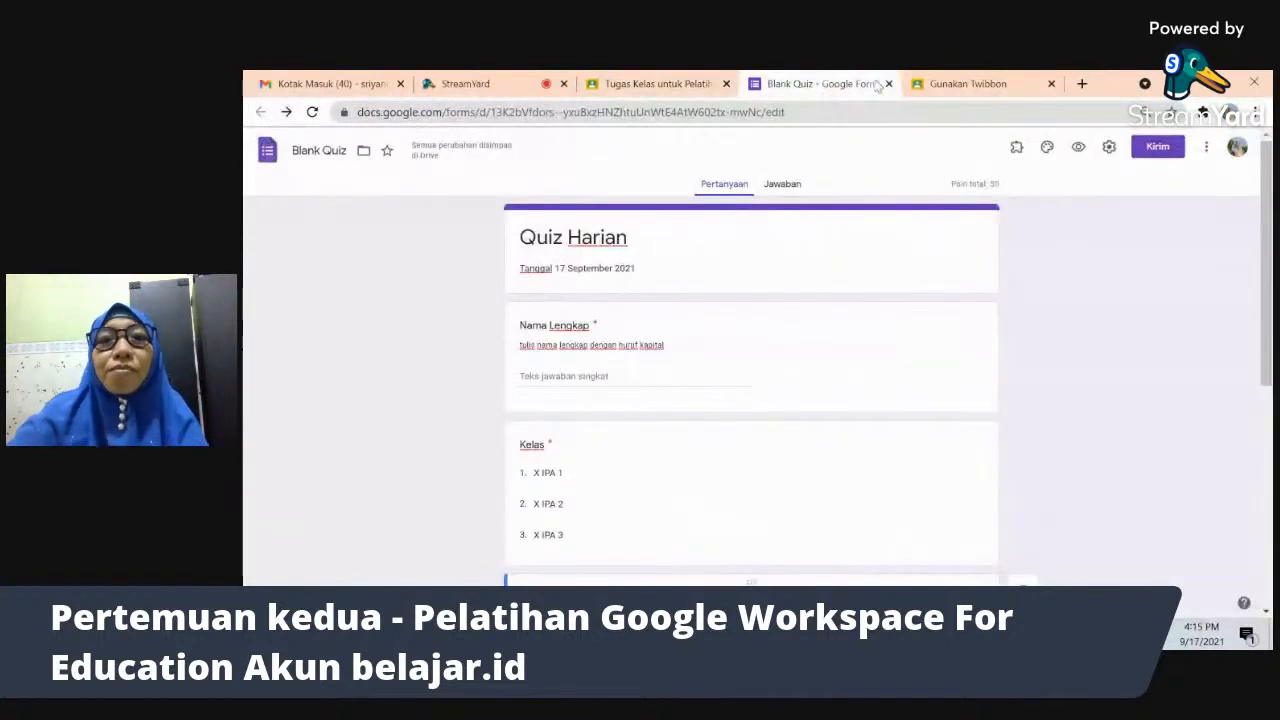
pyautogui.click(932, 87)
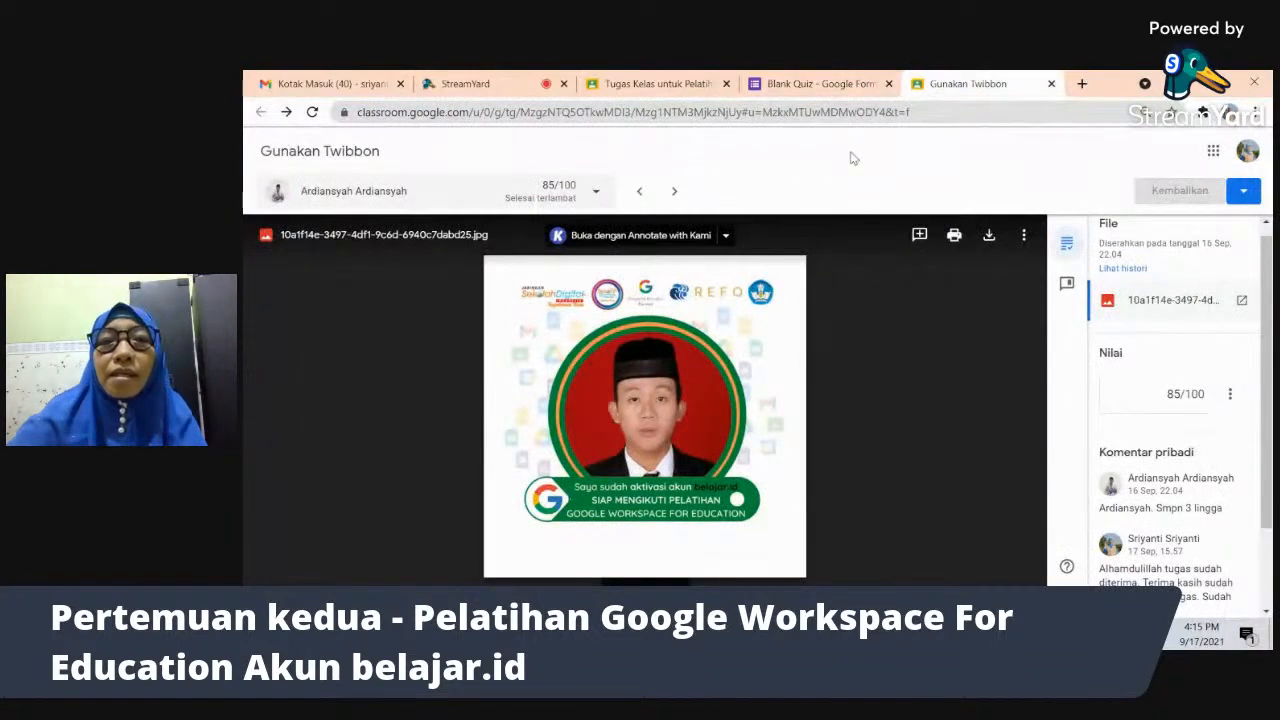
# - Go back to the Blank Quiz form tab and scroll to the 10-point checkbox question
pyautogui.hotkey('alt', 'Tab')
pyautogui.hotkey('alt', 'Tab')
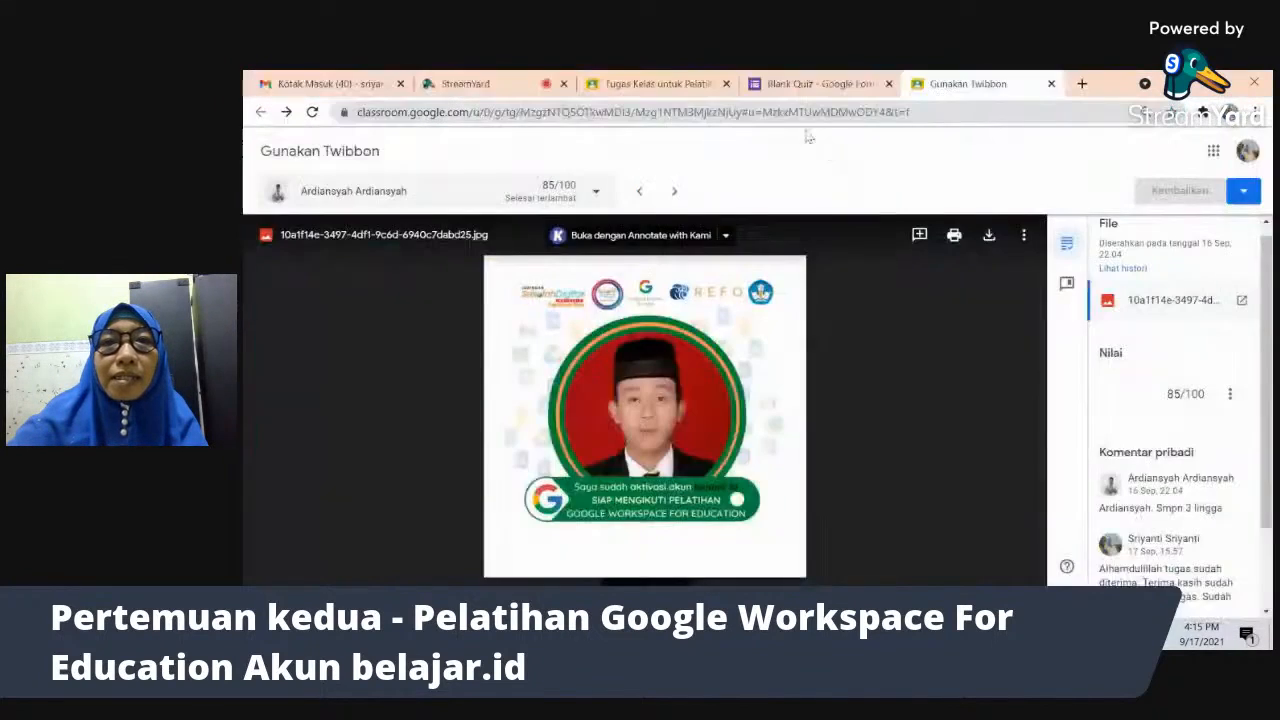
pyautogui.click(772, 86)
pyautogui.moveTo(1265, 375); pyautogui.dragTo(1265, 552)
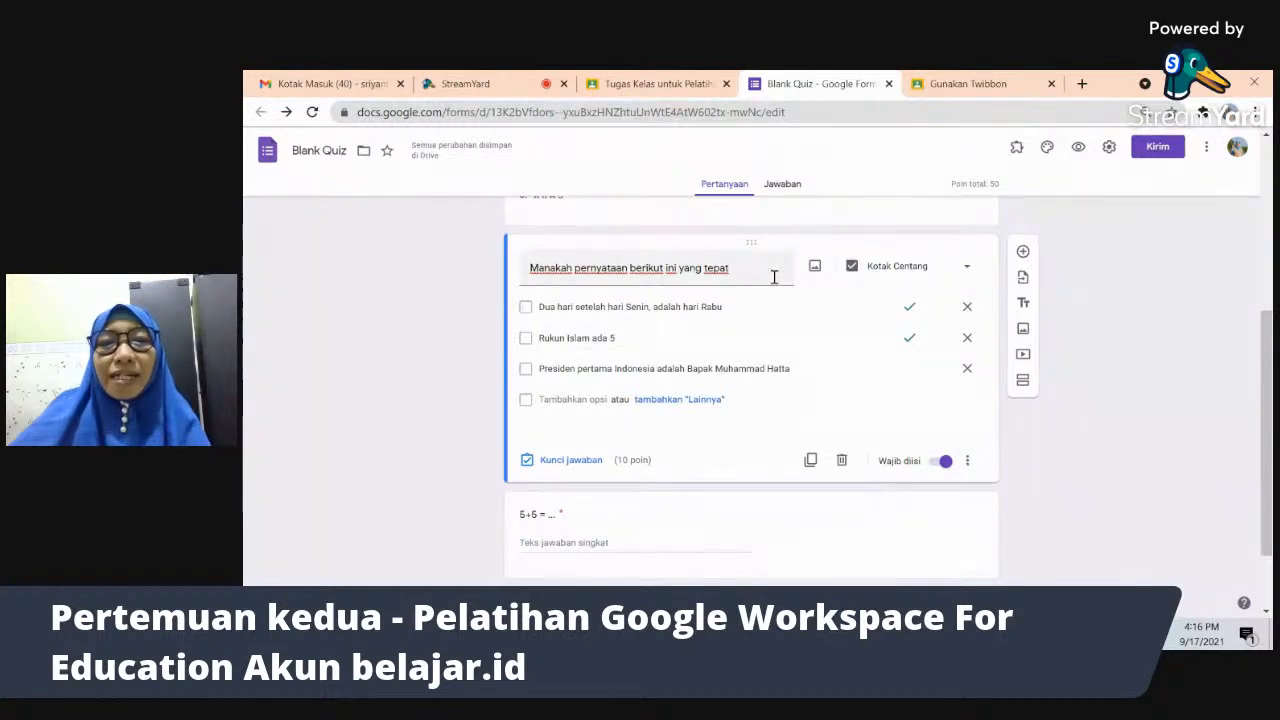
# - Add a description to the checkbox question, typing 'silahkan pilih 2 jawaban ya'
pyautogui.click(967, 462)
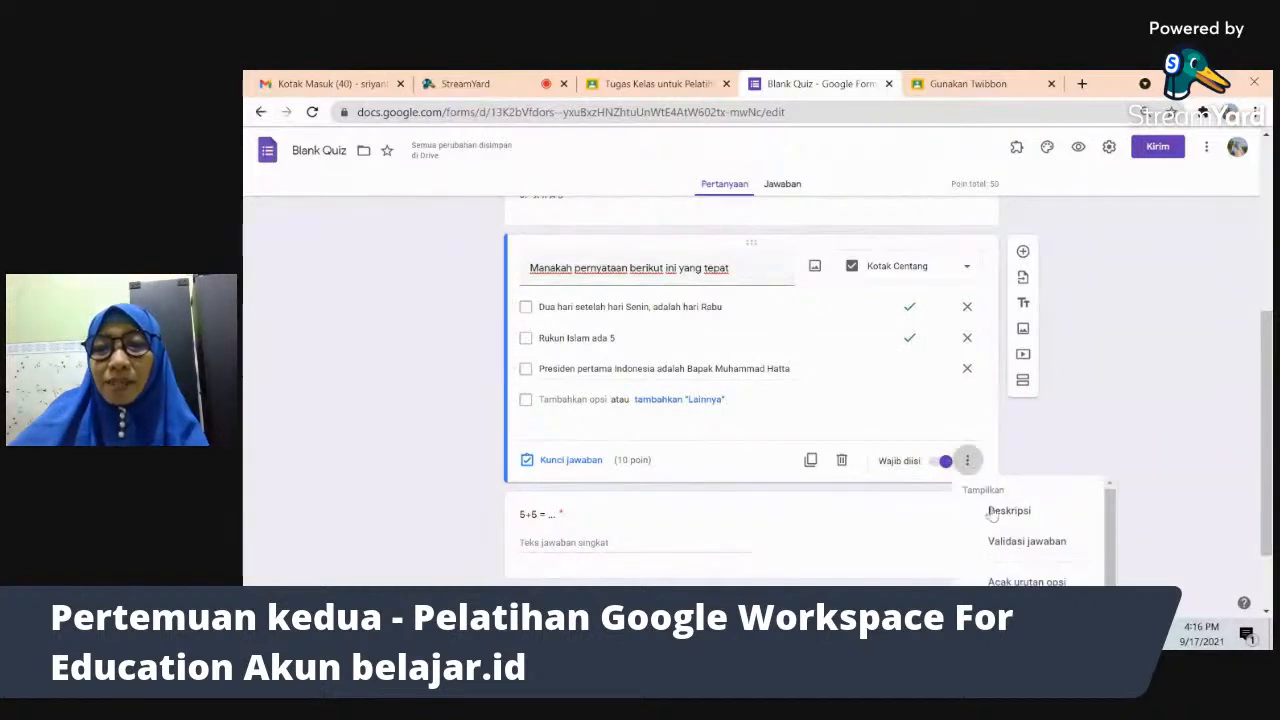
pyautogui.click(1009, 511)
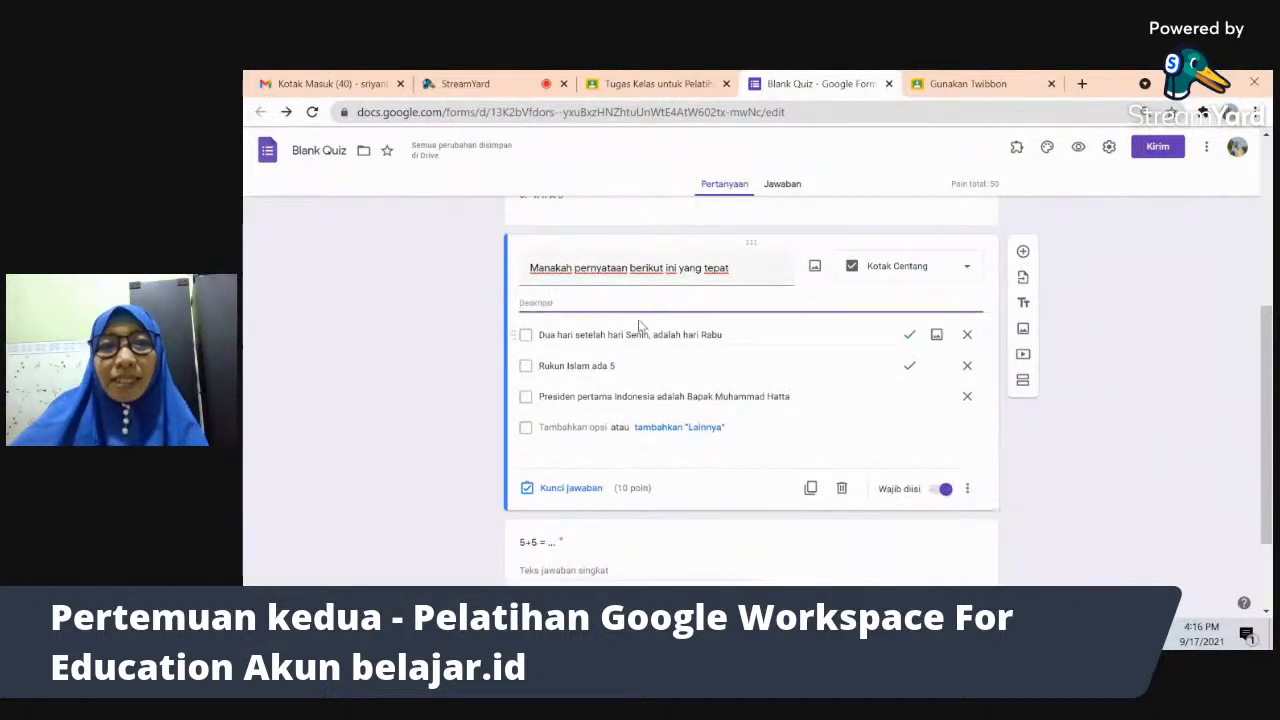
pyautogui.write('silahkan pilih')
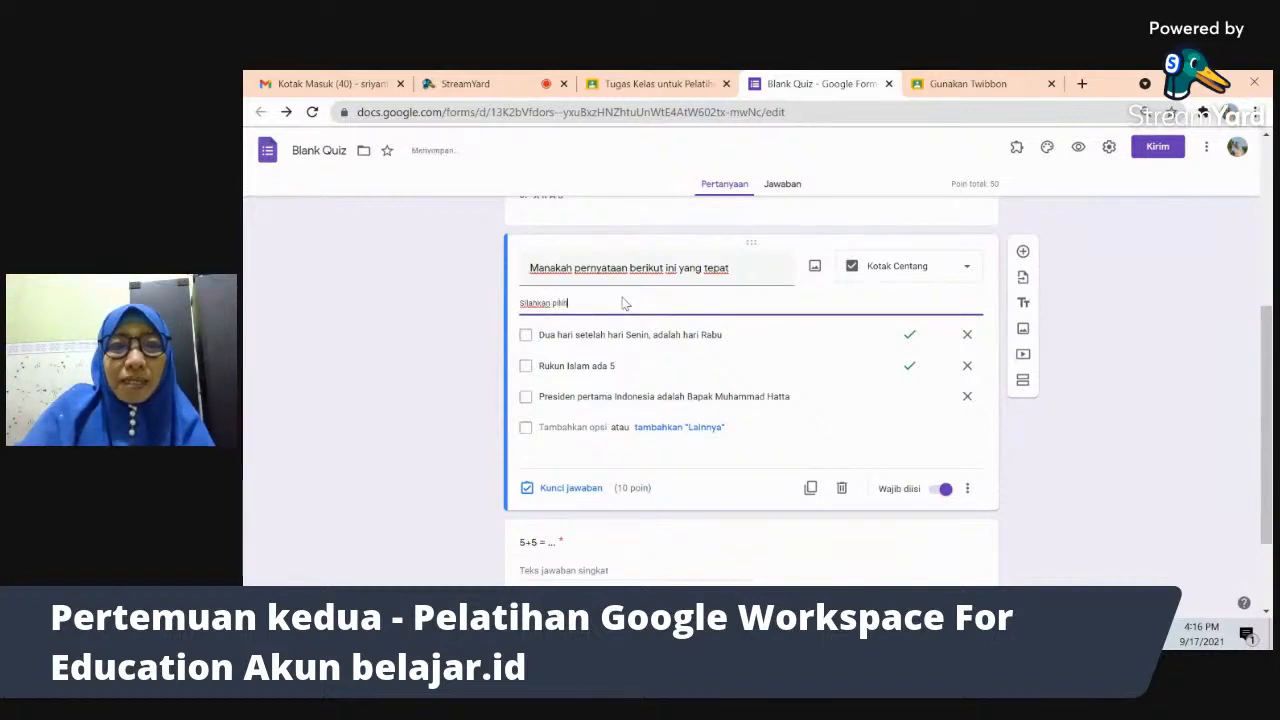
pyautogui.write(' 2')
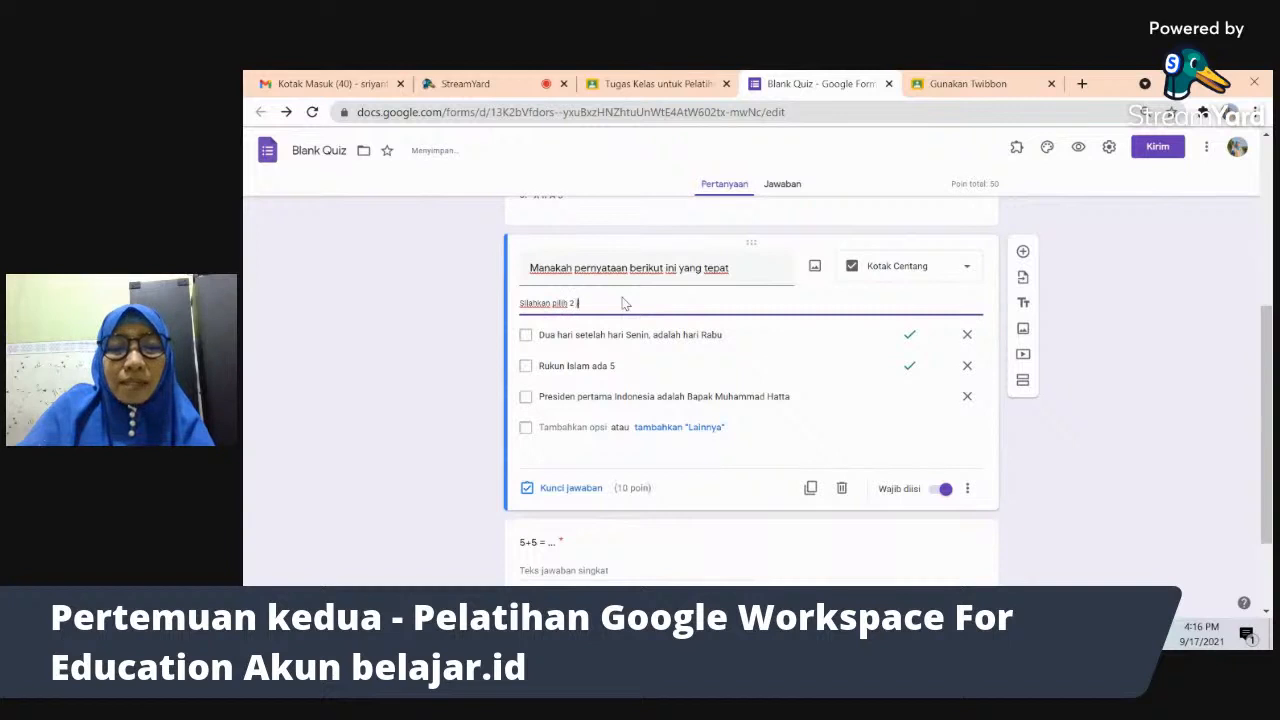
pyautogui.write(' jawaban yang tepat')
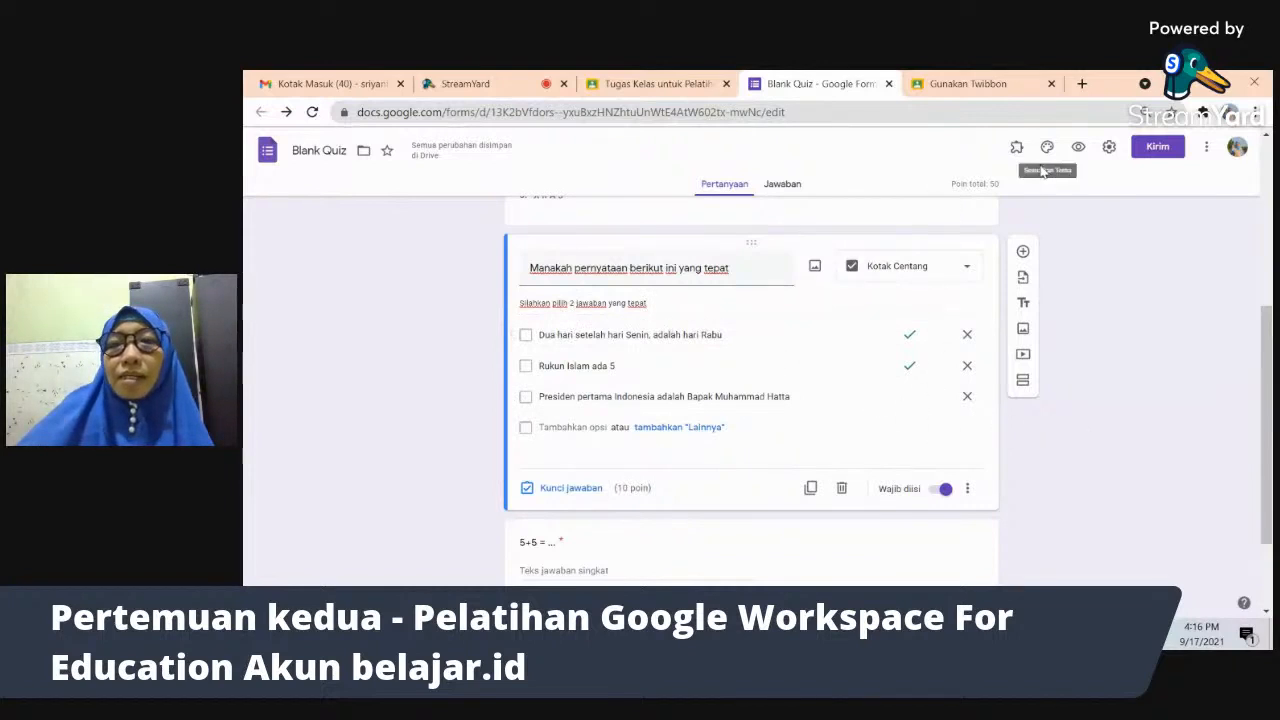
# - Preview the quiz, tick 'Rukun Islam ada 5', untick the Muhammad Hatta statement, and close the preview
pyautogui.click(1078, 147)
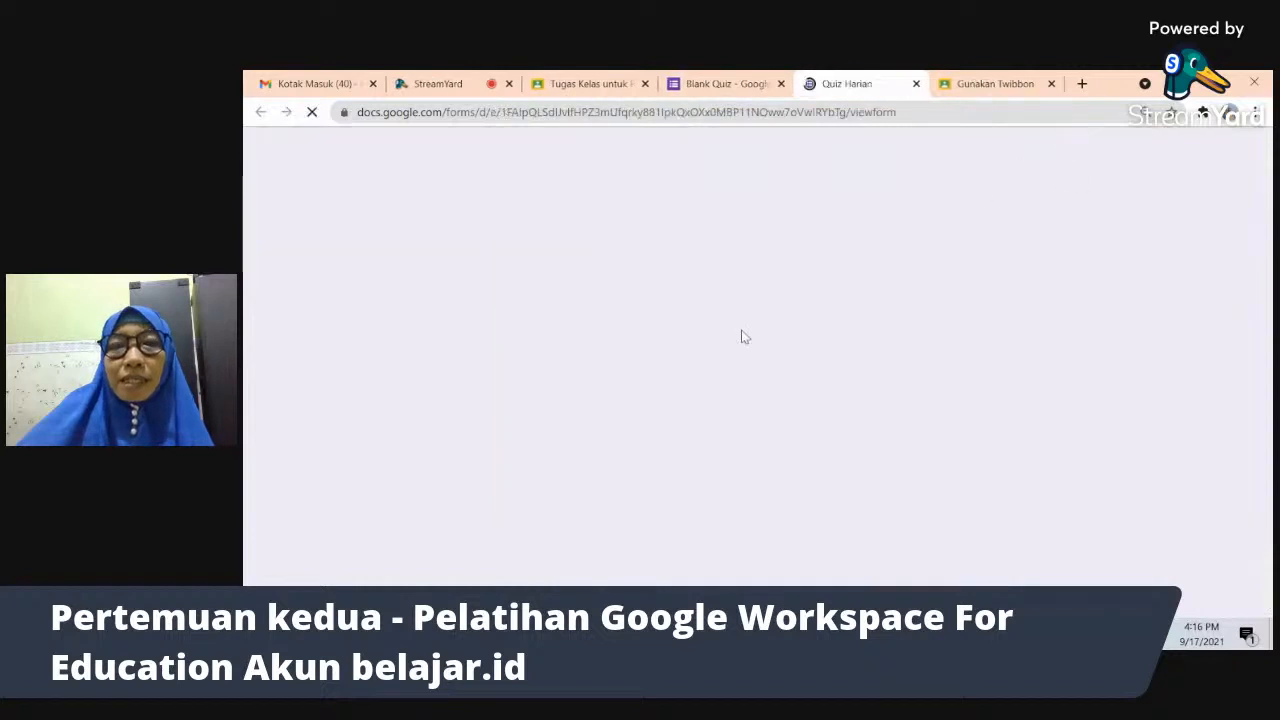
pyautogui.scroll(-2, 741, 337)
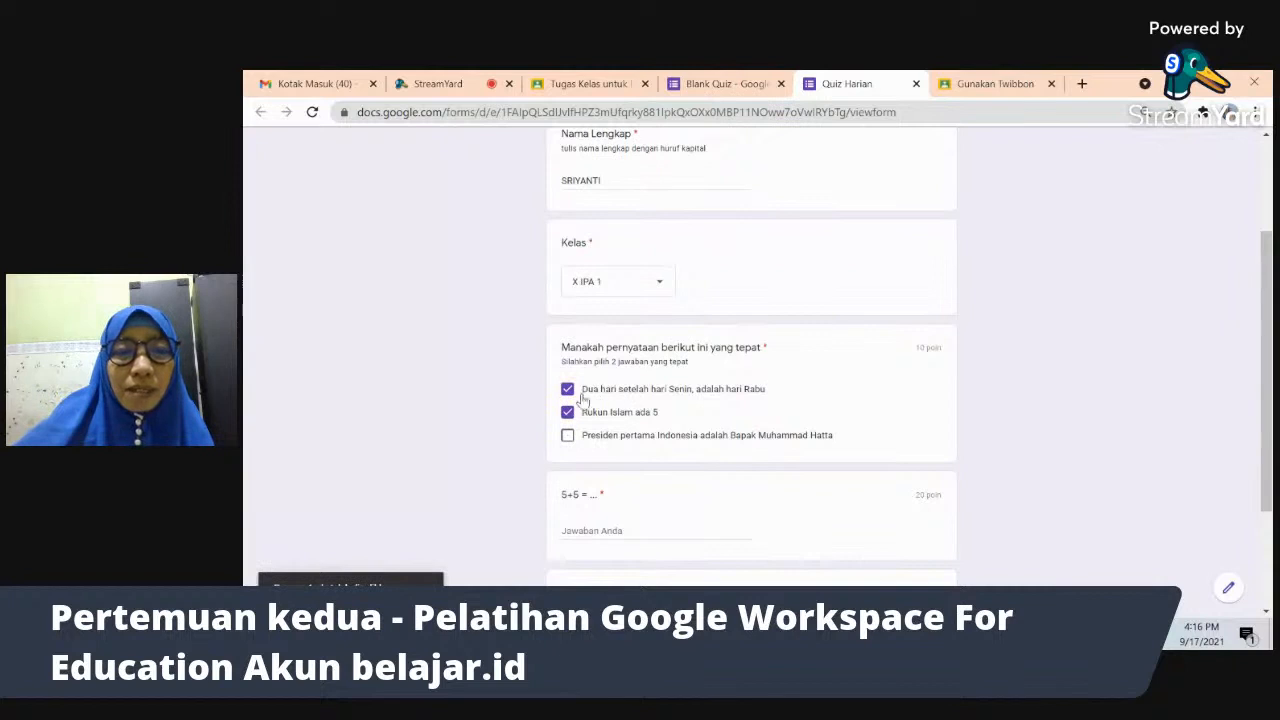
pyautogui.click(568, 436)
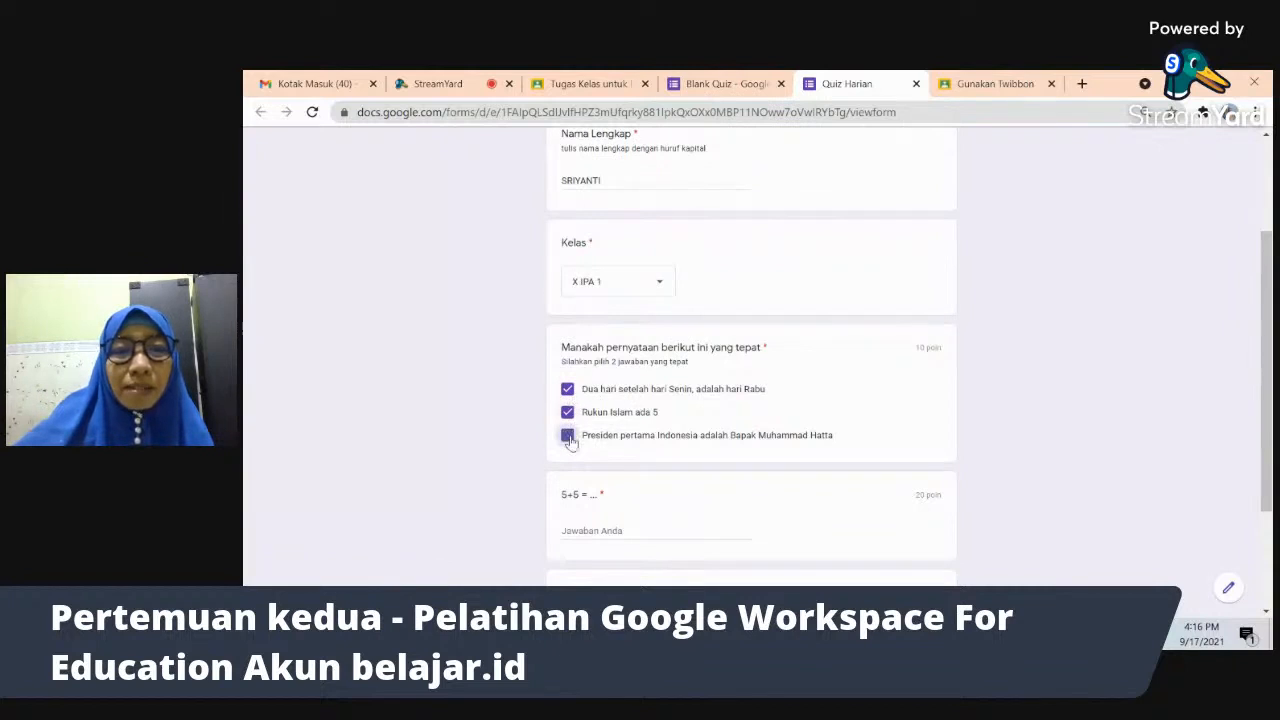
pyautogui.click(567, 412)
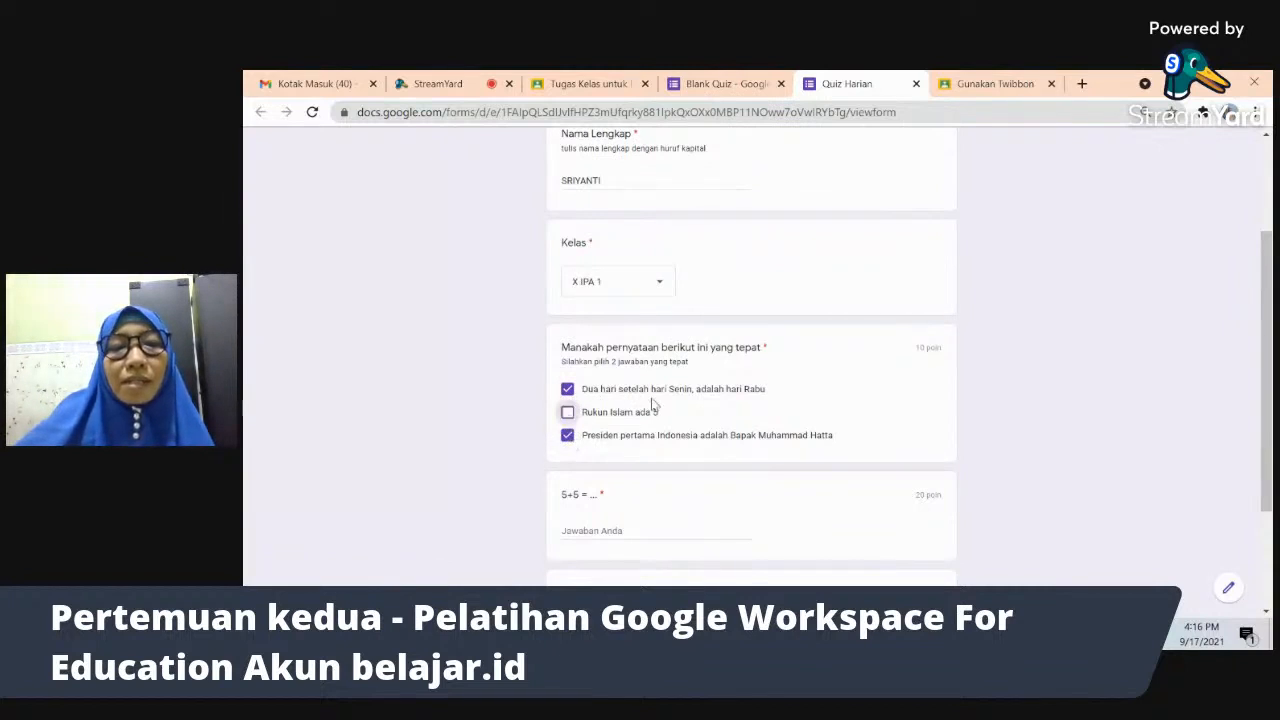
pyautogui.click(567, 413)
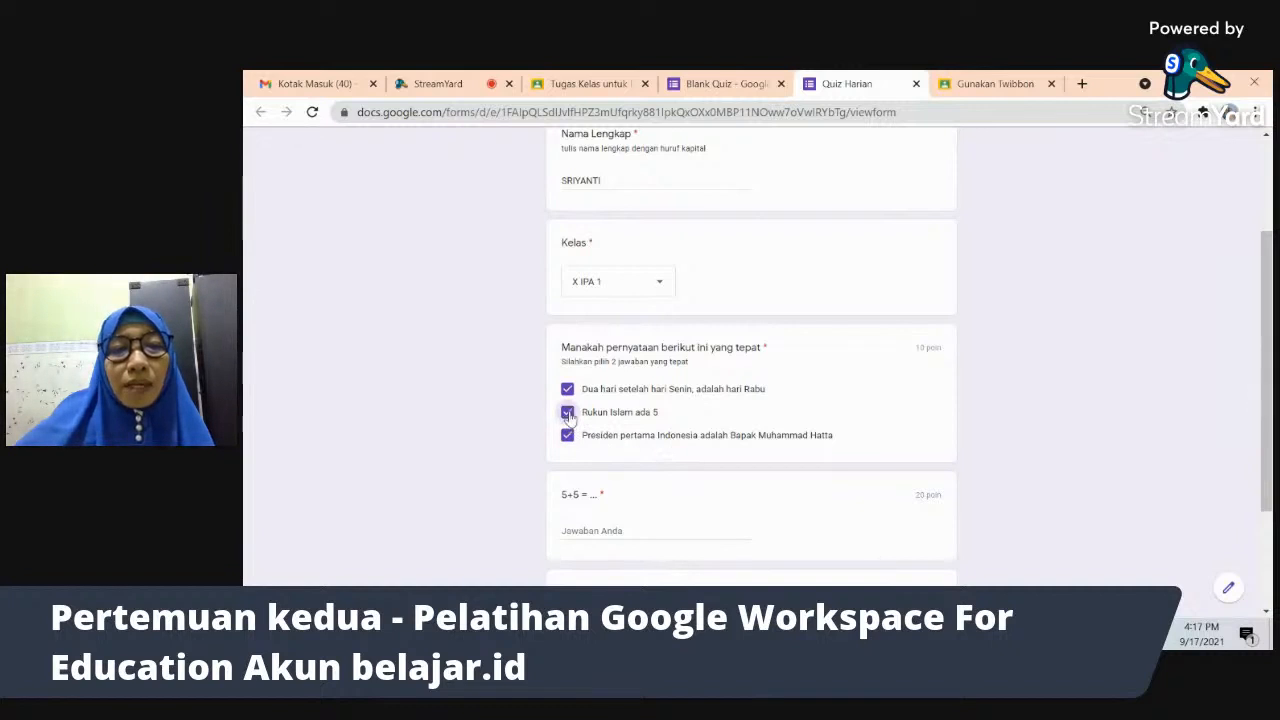
pyautogui.click(568, 436)
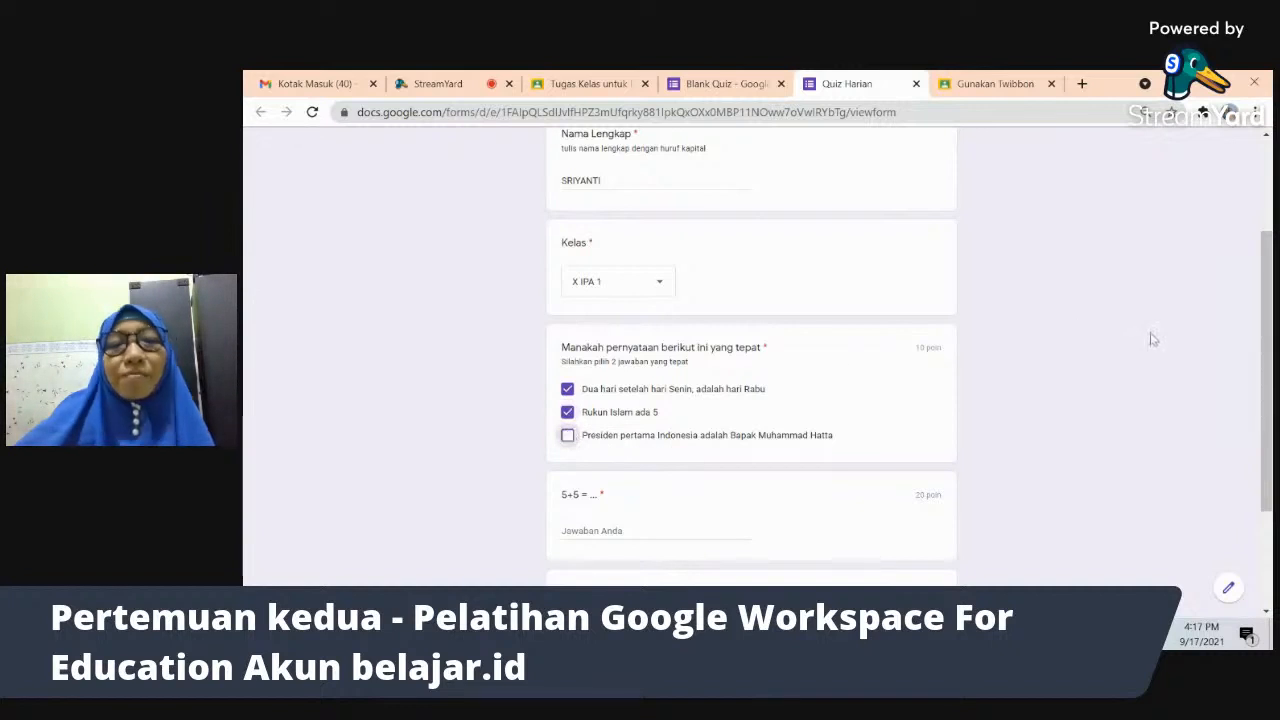
pyautogui.scroll(2, 1150, 338)
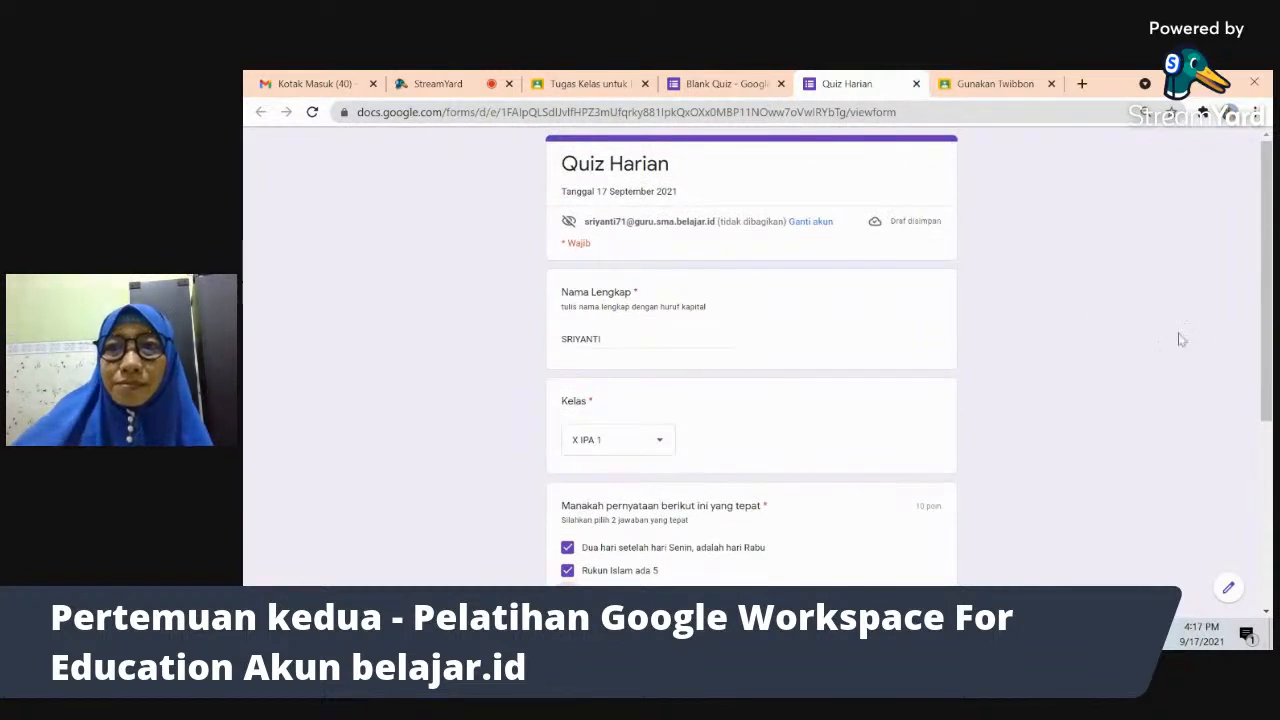
pyautogui.scroll(-2, 1266, 280)
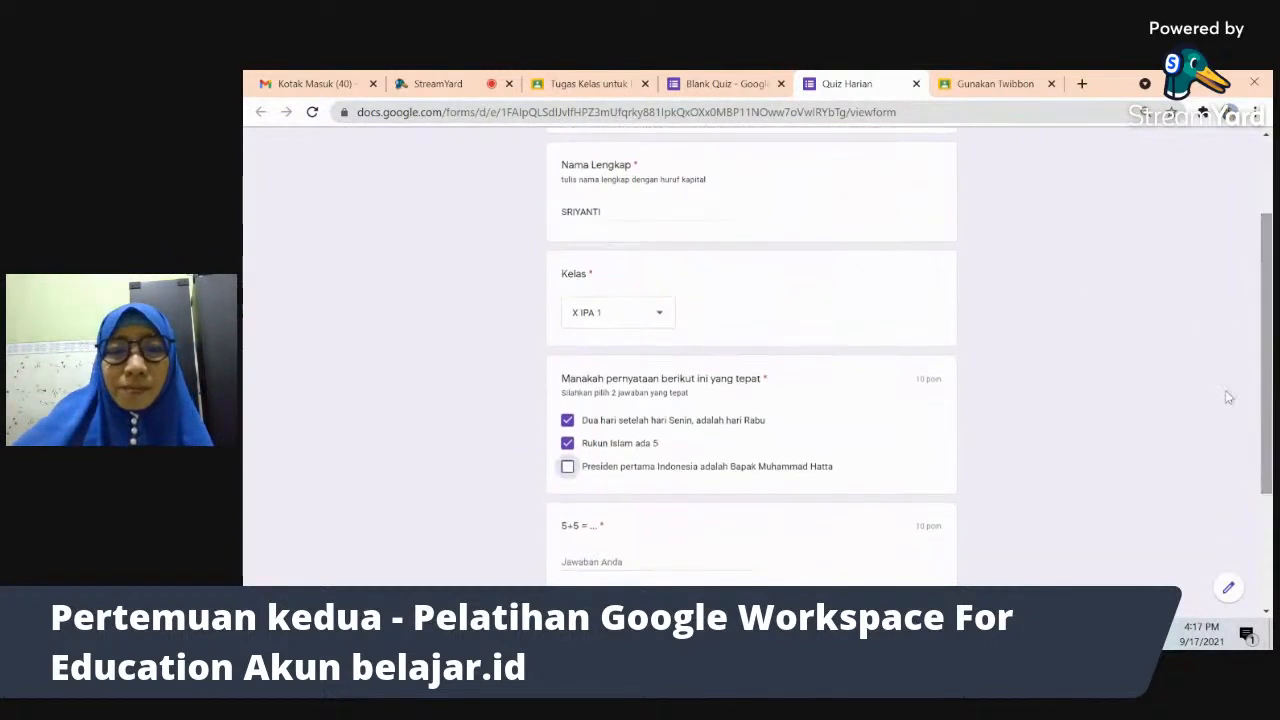
pyautogui.click(916, 87)
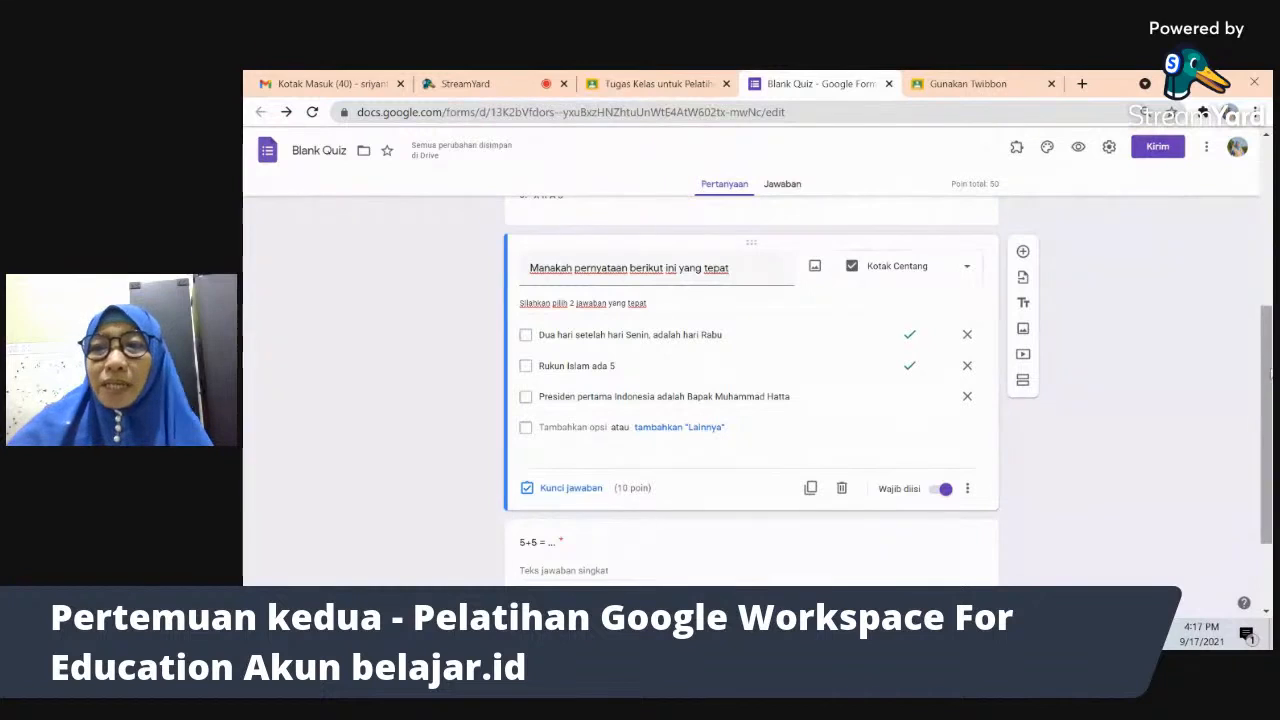
# - Insert a blank multiple-choice question directly after the 'nama presiden kita sekarang' question
pyautogui.moveTo(1270, 372); pyautogui.dragTo(1266, 503)
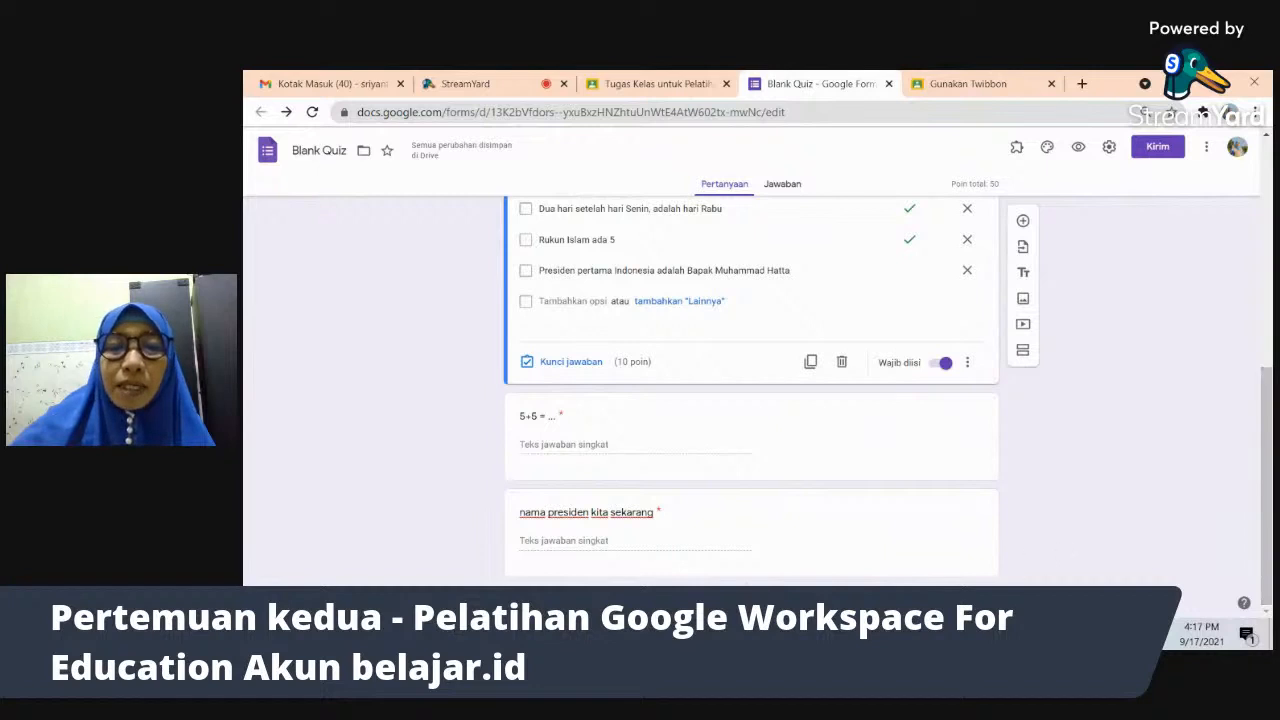
pyautogui.click(785, 557)
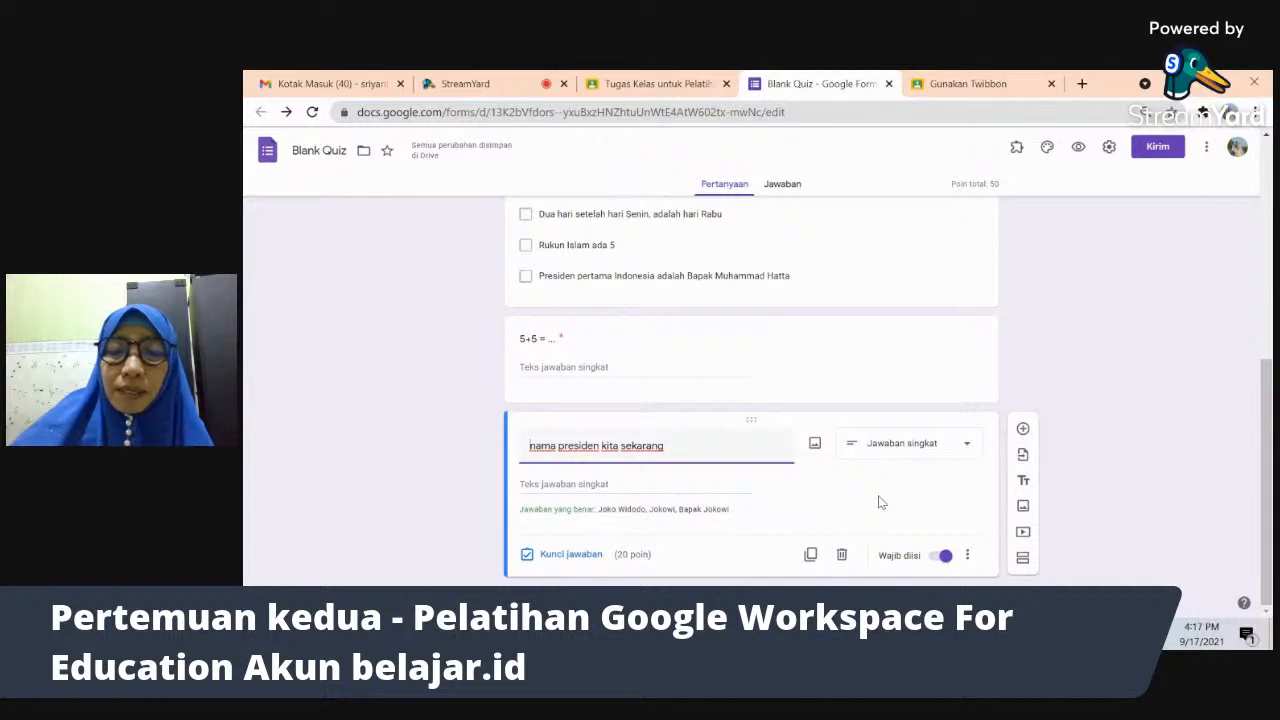
pyautogui.click(1023, 430)
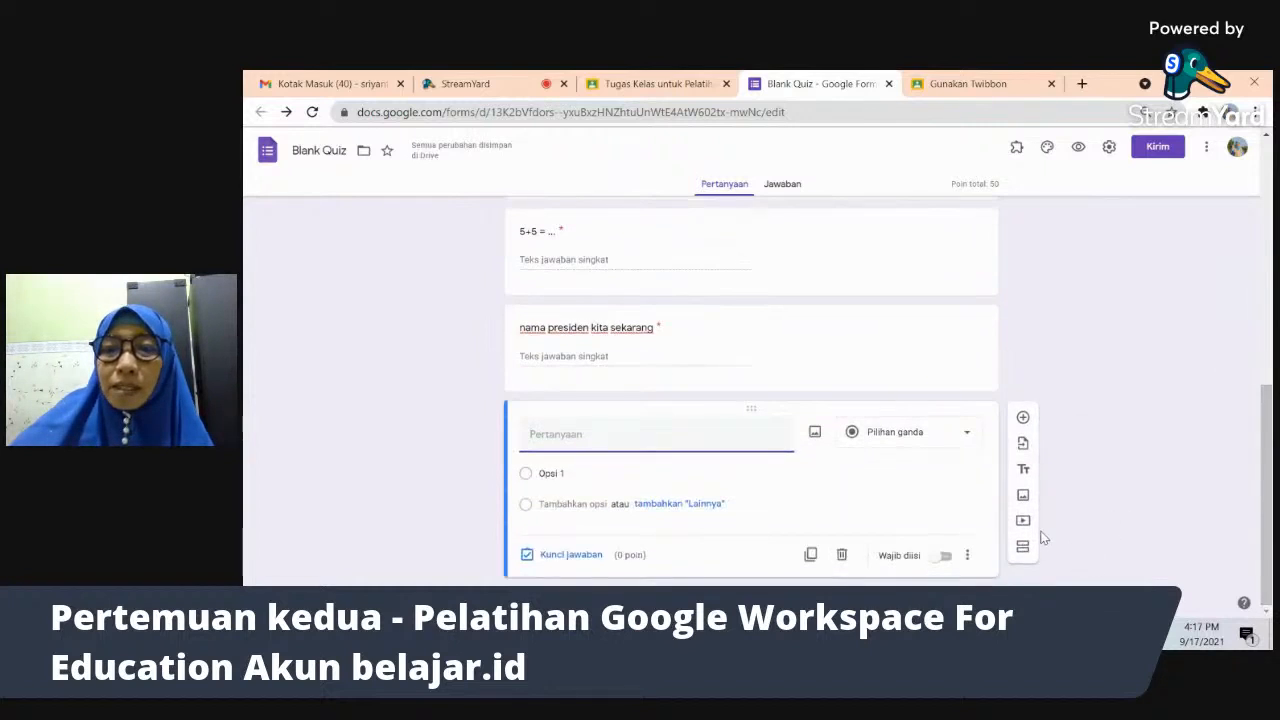
# - Make the lower blank question an Upload file question (1 file, 10 MB) with Drive uploads allowed
pyautogui.click(967, 438)
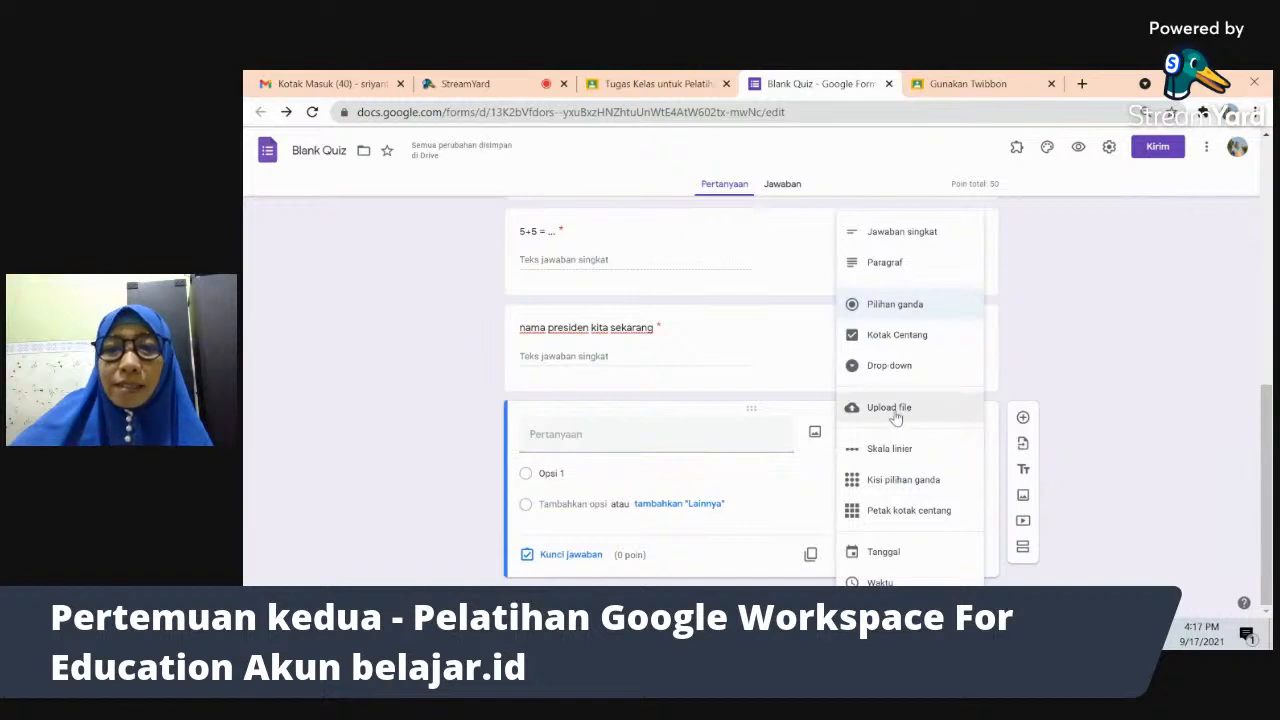
pyautogui.click(895, 414)
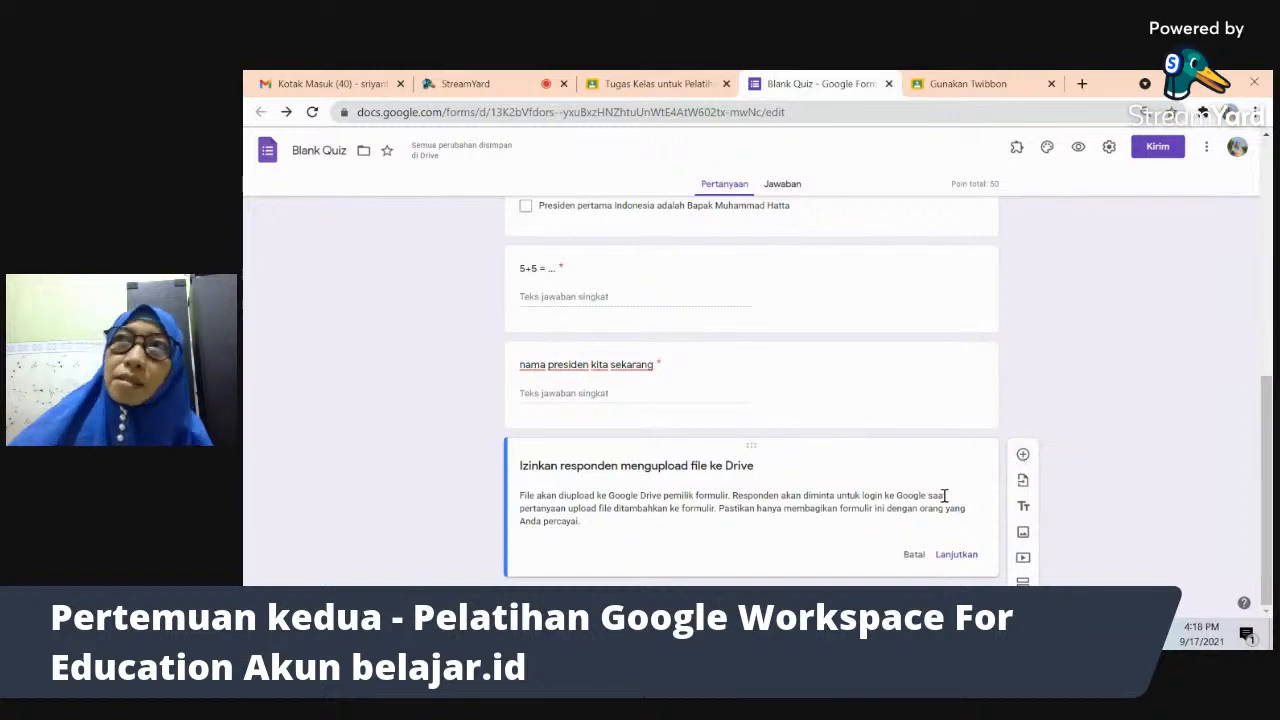
pyautogui.click(1024, 455)
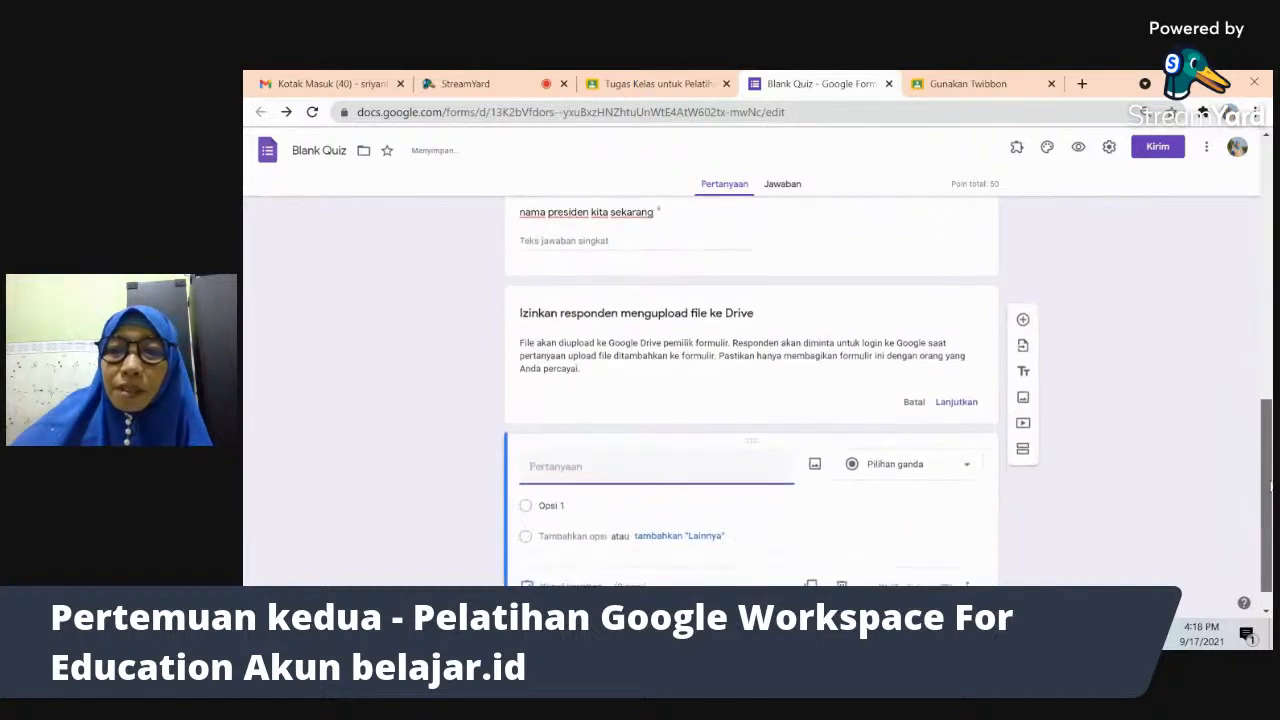
pyautogui.click(964, 459)
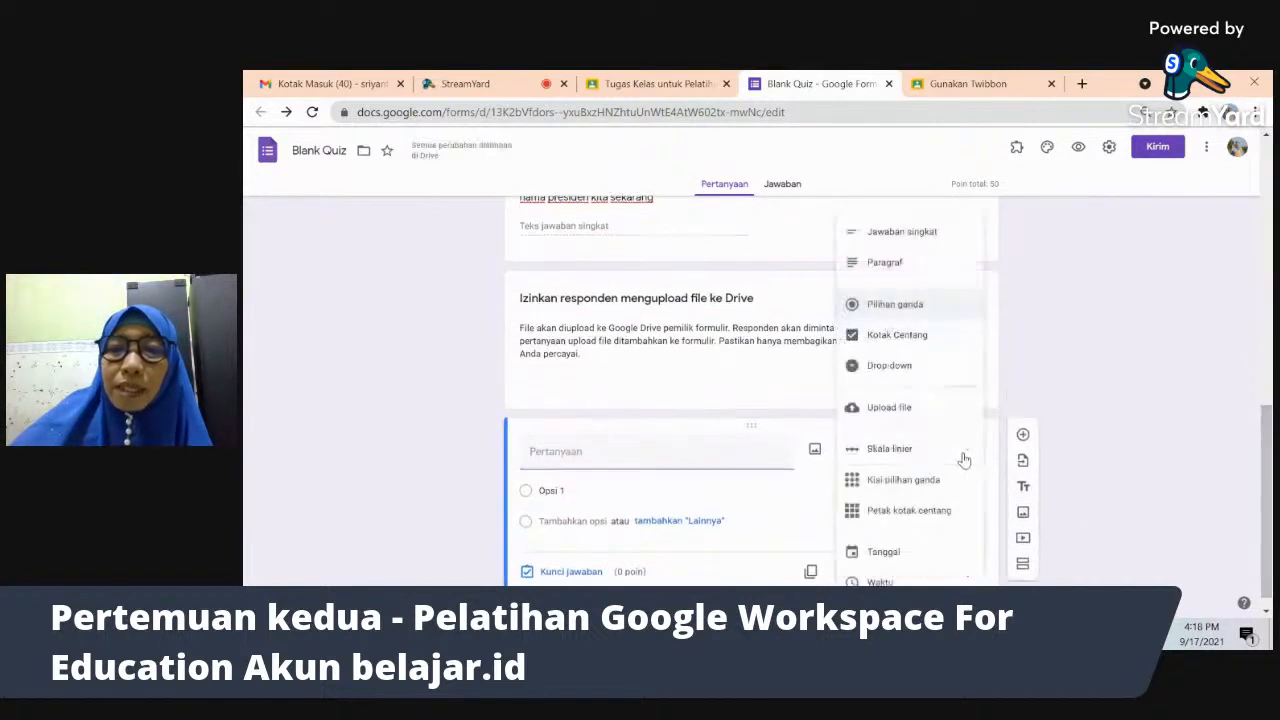
pyautogui.click(904, 408)
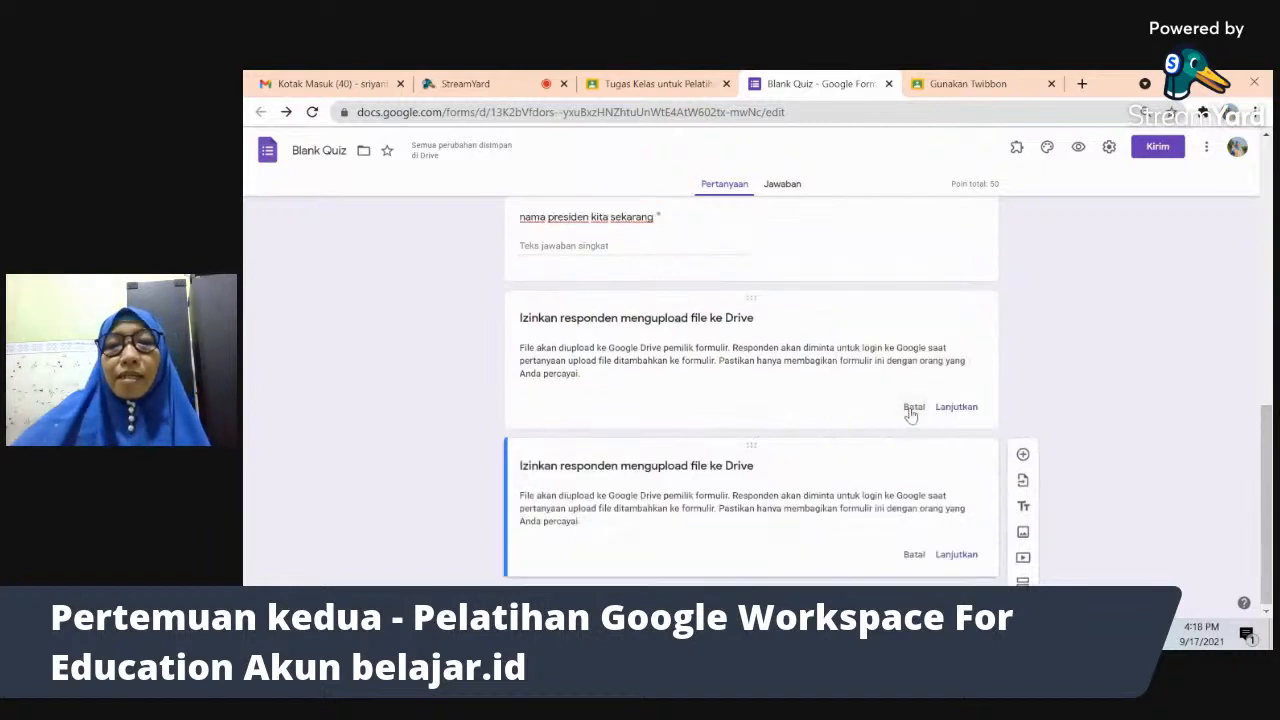
pyautogui.click(912, 410)
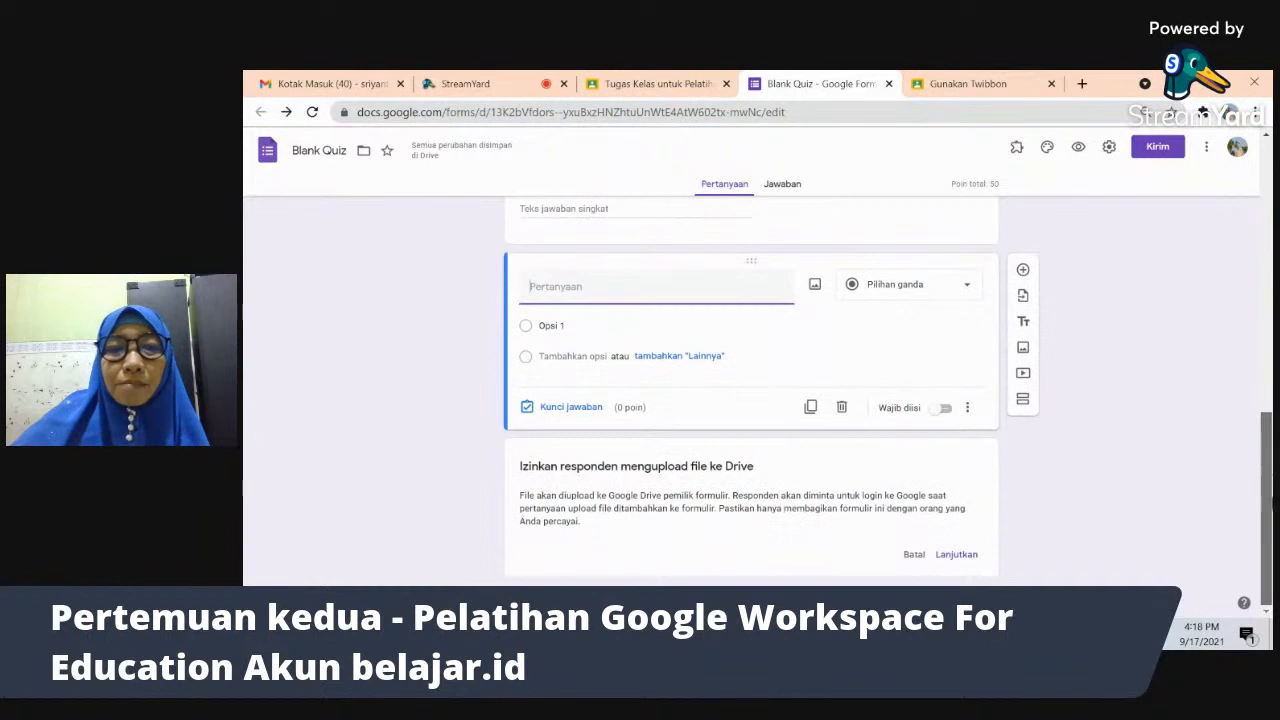
pyautogui.click(801, 494)
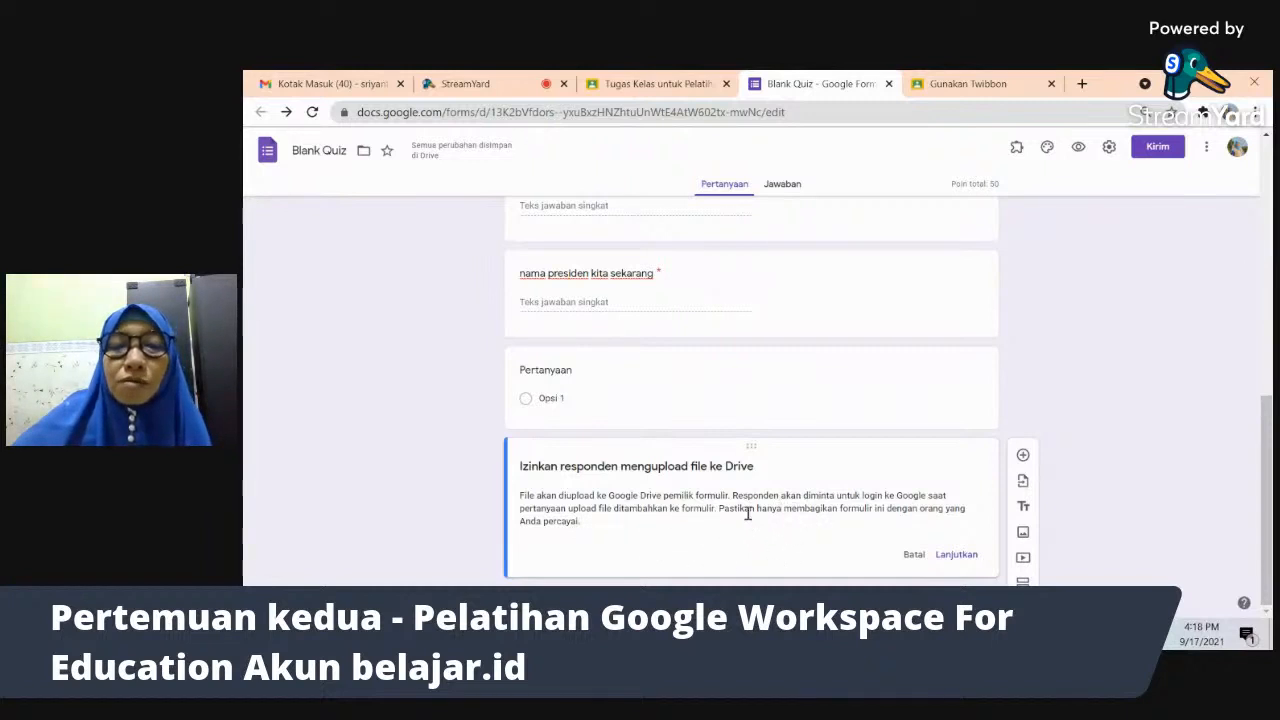
pyautogui.click(957, 556)
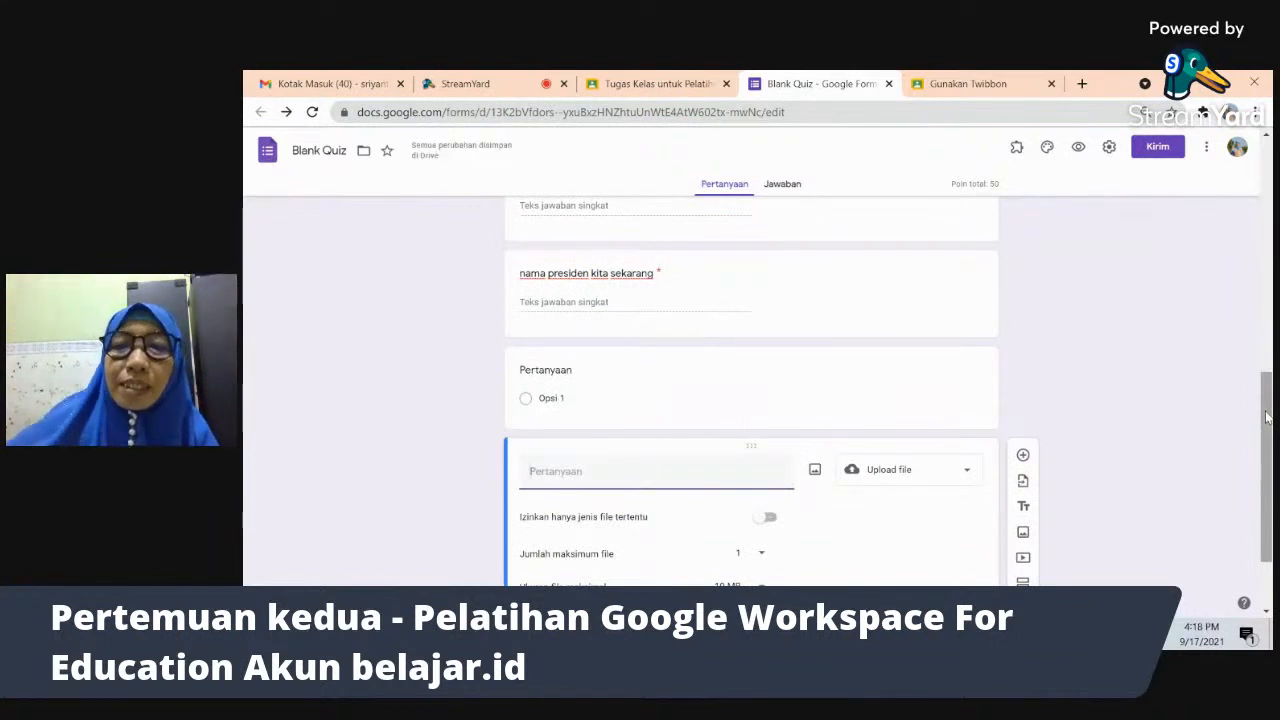
pyautogui.scroll(-2, 1266, 417)
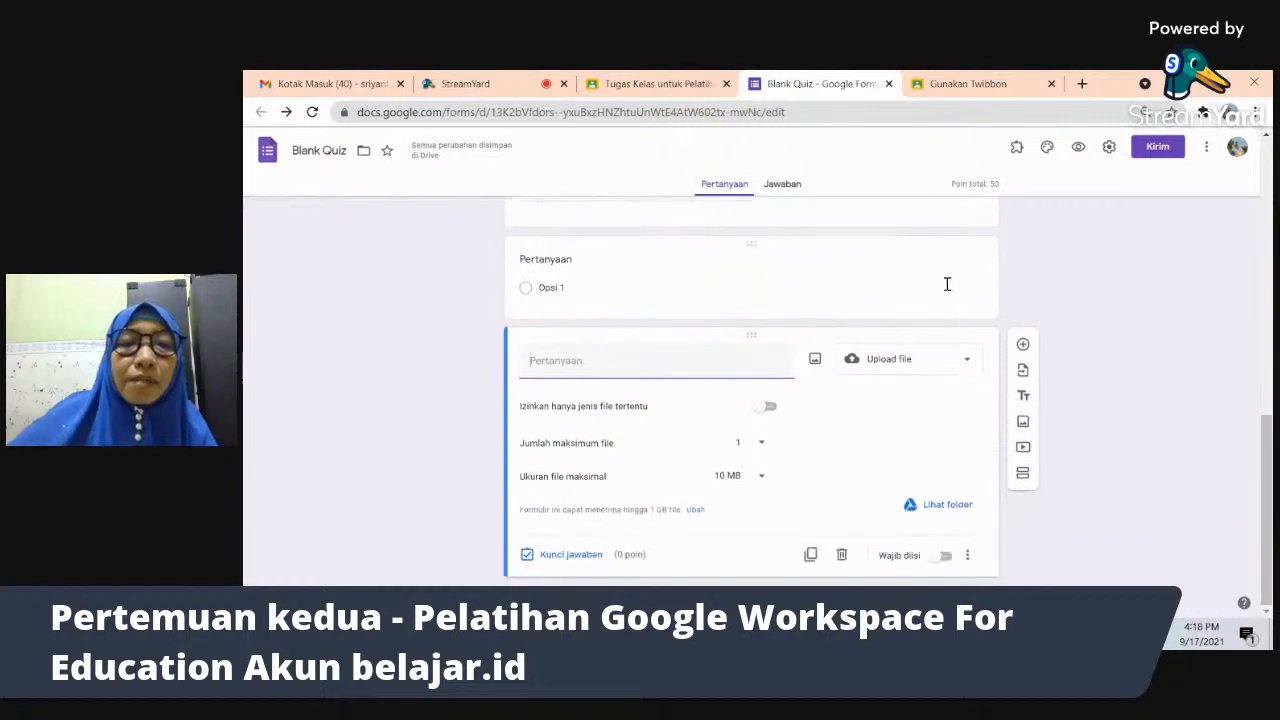
# - Title the upload question 'Silahkan upload photo bukti telah mengerjakan', briefly admitting a Meet participant
pyautogui.write('Silahkan')
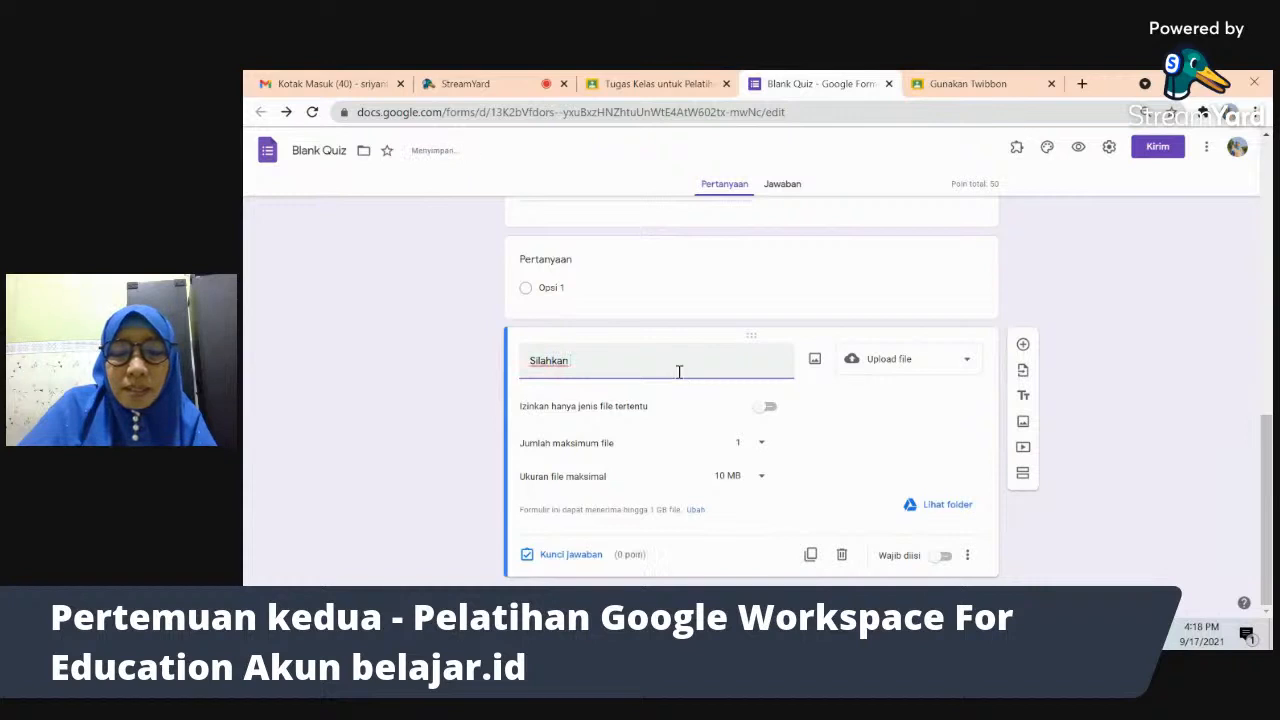
pyautogui.write(' u')
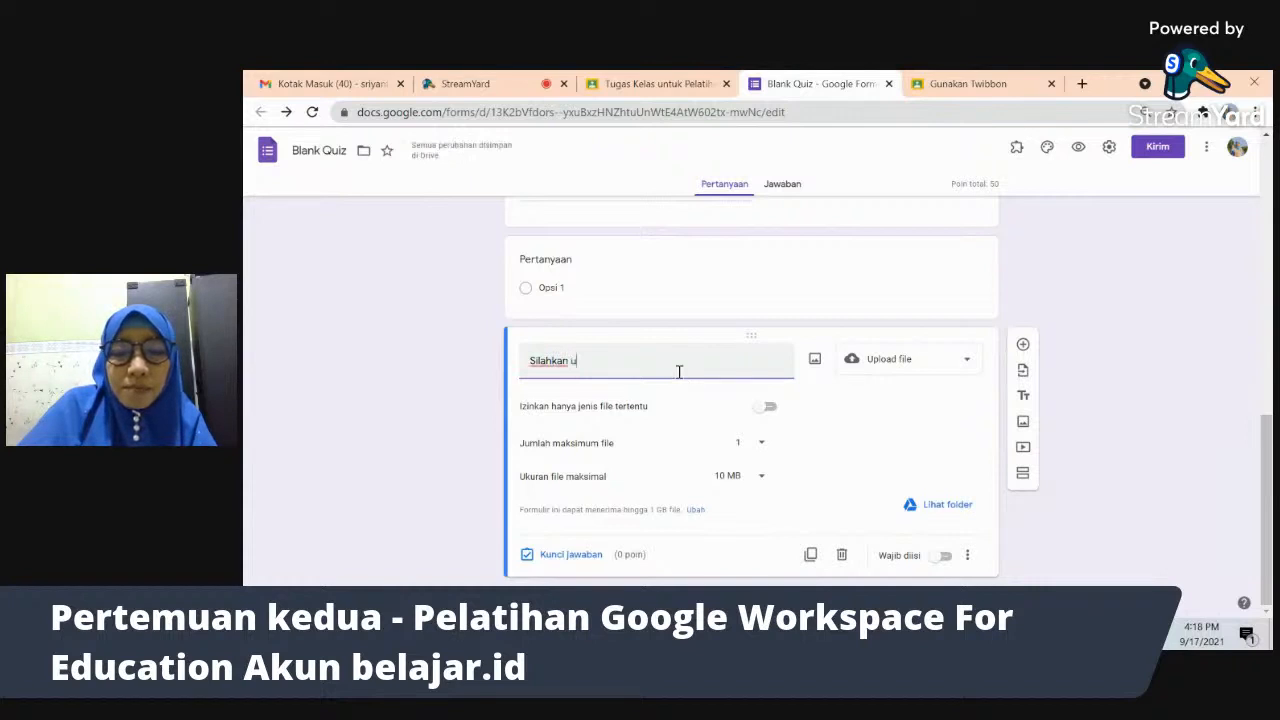
pyautogui.write('pload pho')
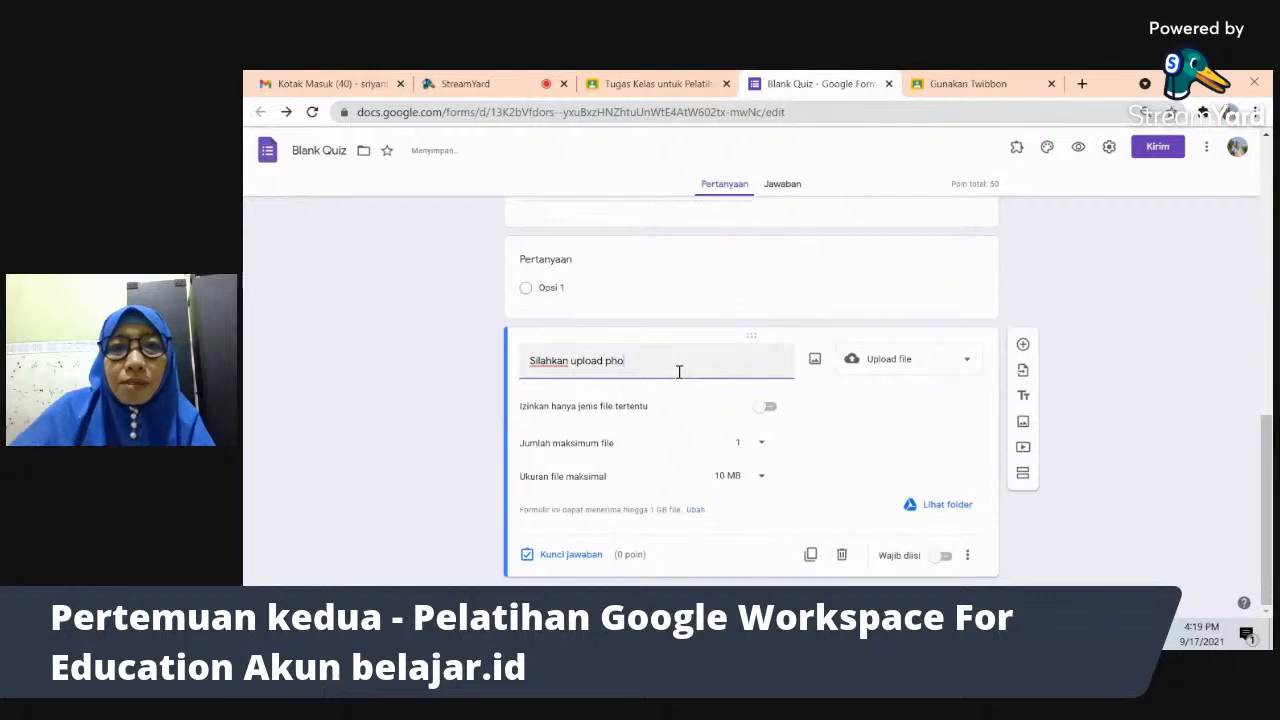
pyautogui.hotkey('alt', 'Tab')
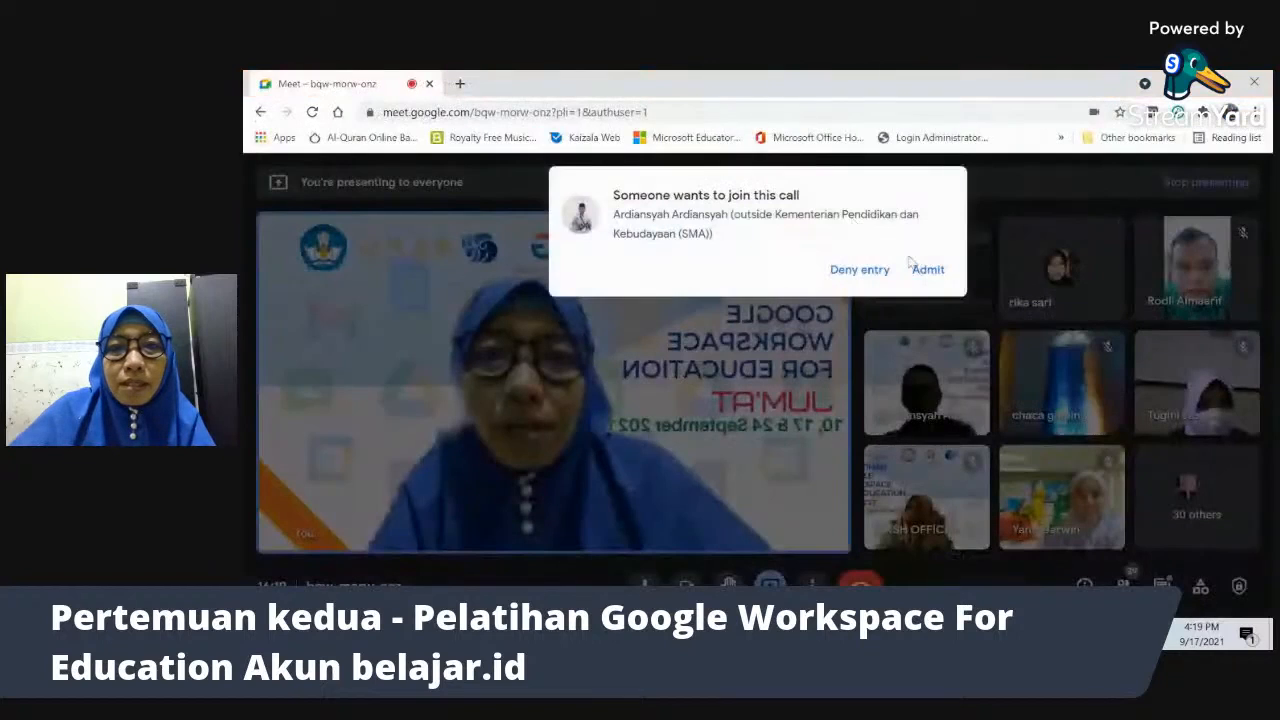
pyautogui.click(928, 270)
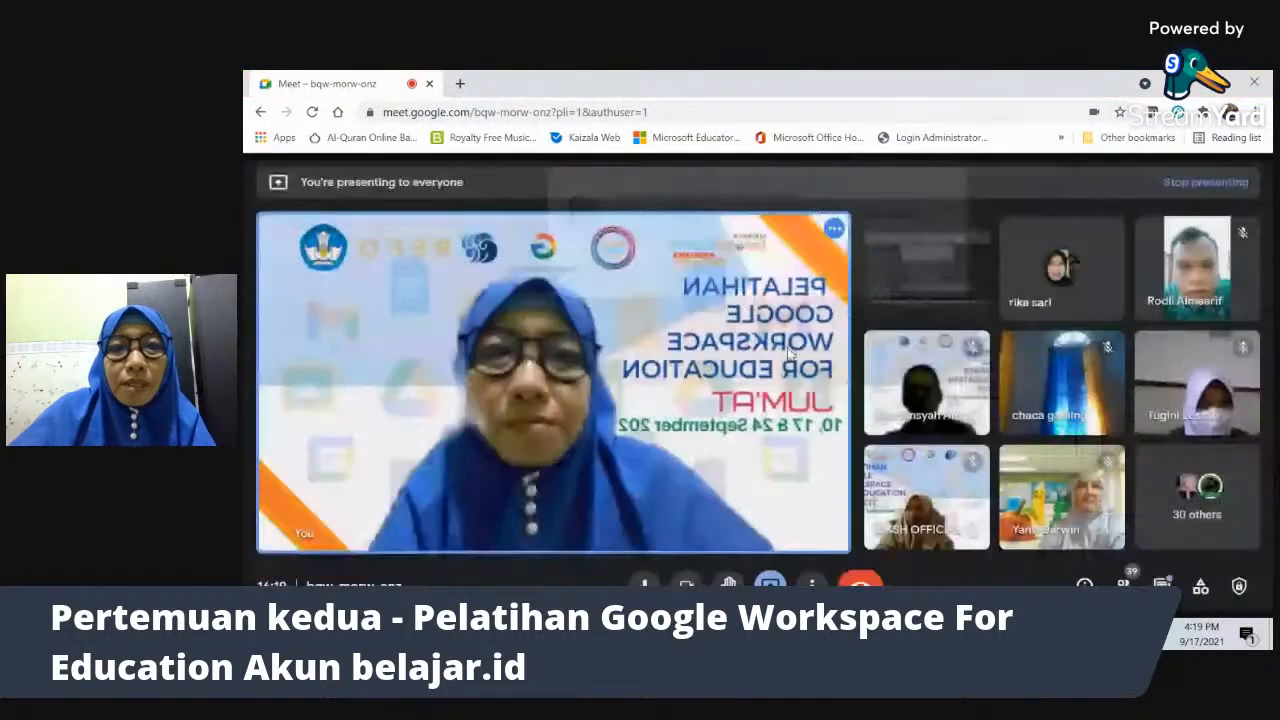
pyautogui.hotkey('alt', 'Tab')
pyautogui.write('o')
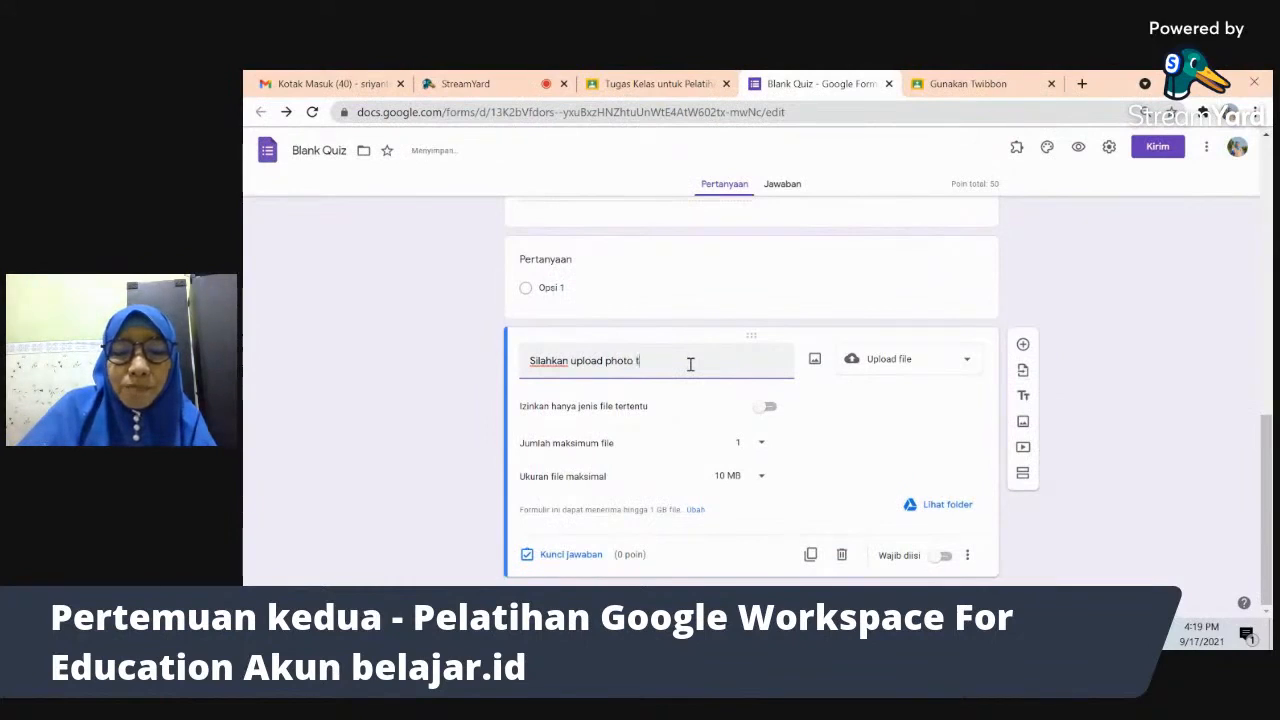
pyautogui.write(' pe')
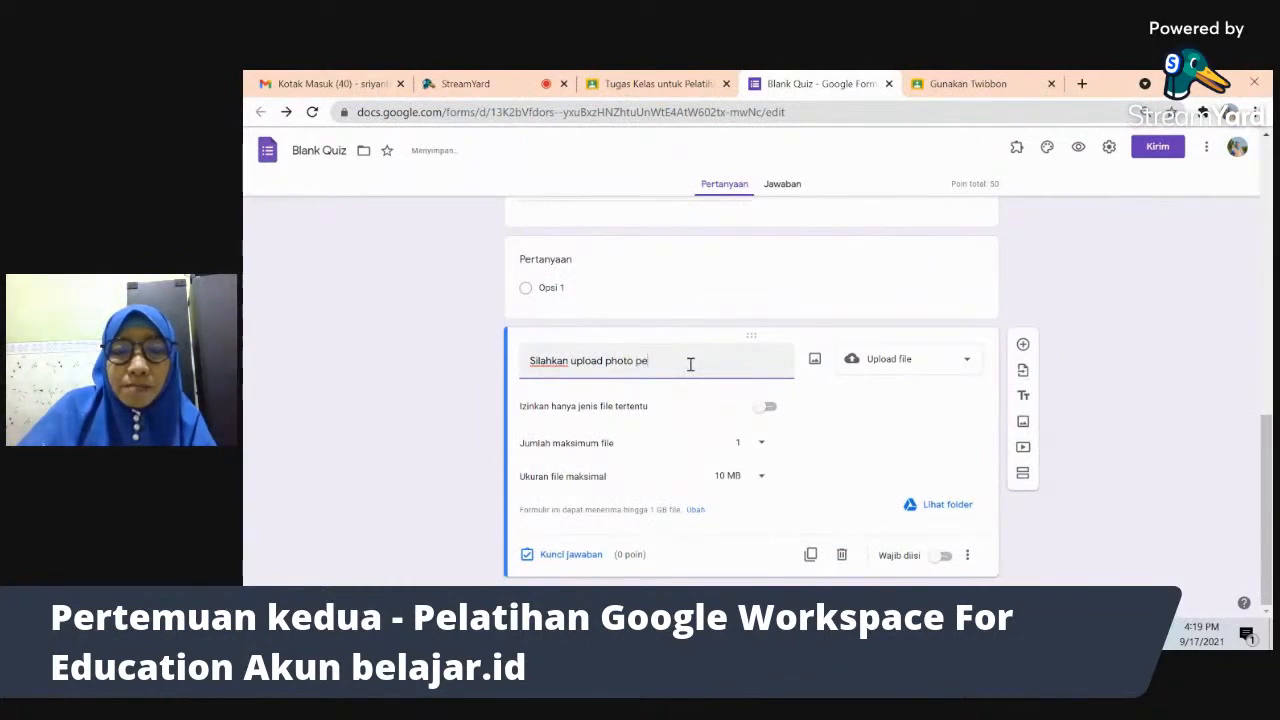
pyautogui.write('rhitungan')
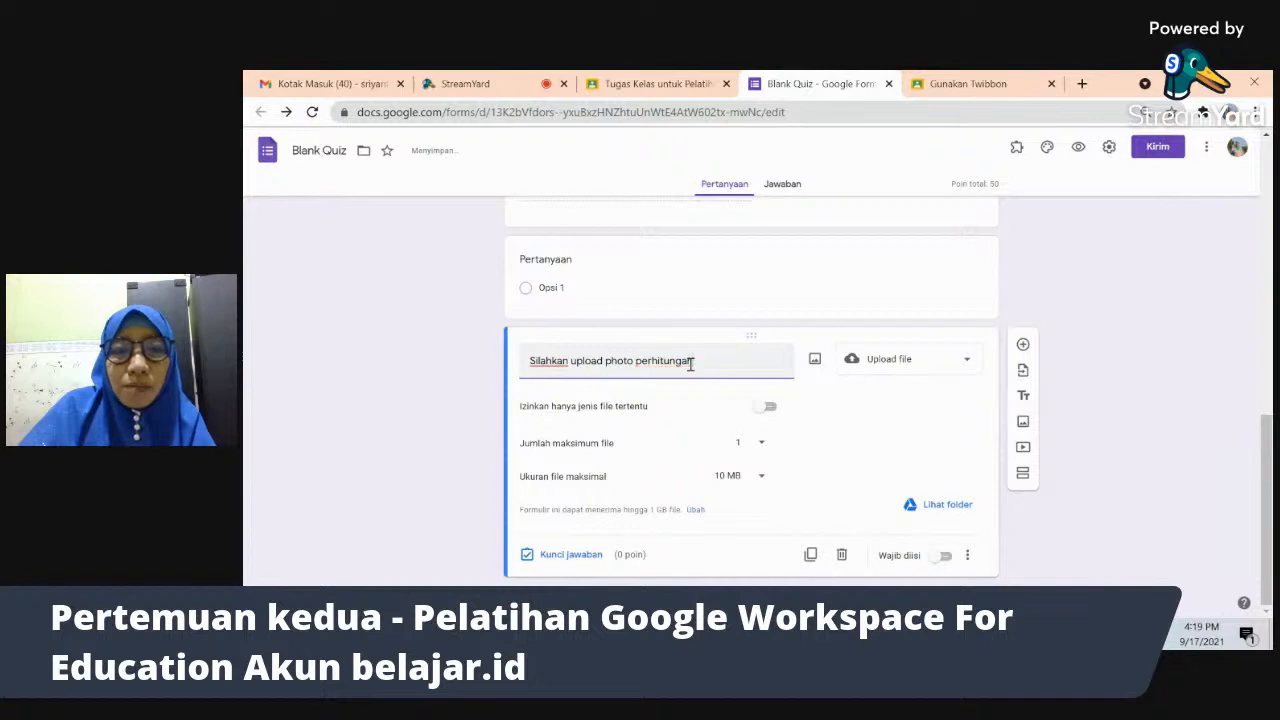
pyautogui.press('BackSpace')
pyautogui.press('BackSpace')
pyautogui.press('BackSpace')
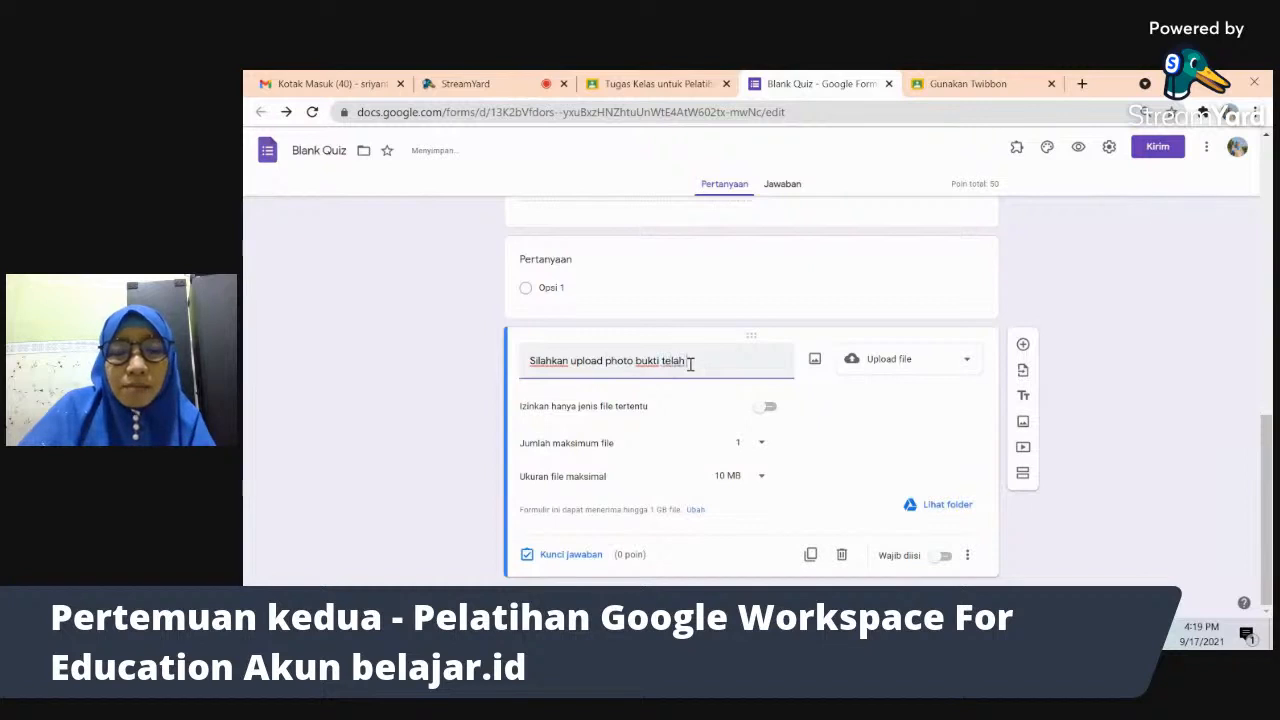
pyautogui.write('gerjakan')
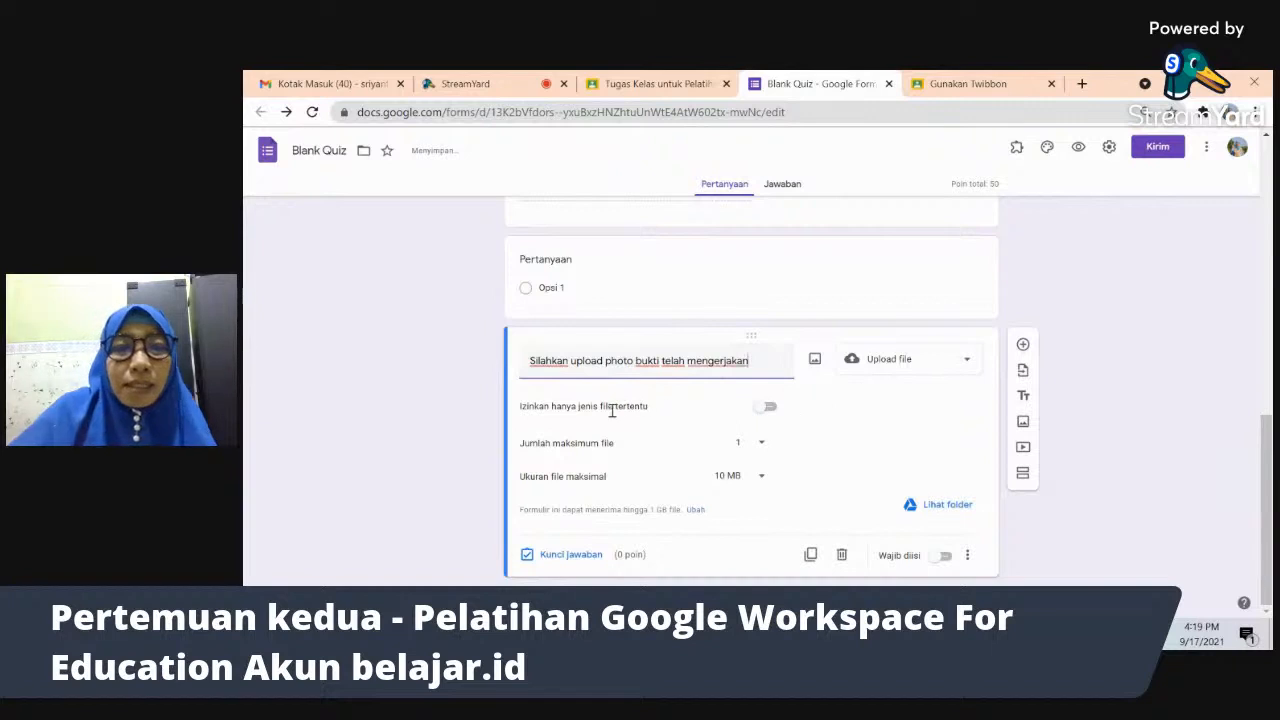
# - Try restricting uploads to Dokumen files, then turn the file-type restriction back off
pyautogui.click(769, 410)
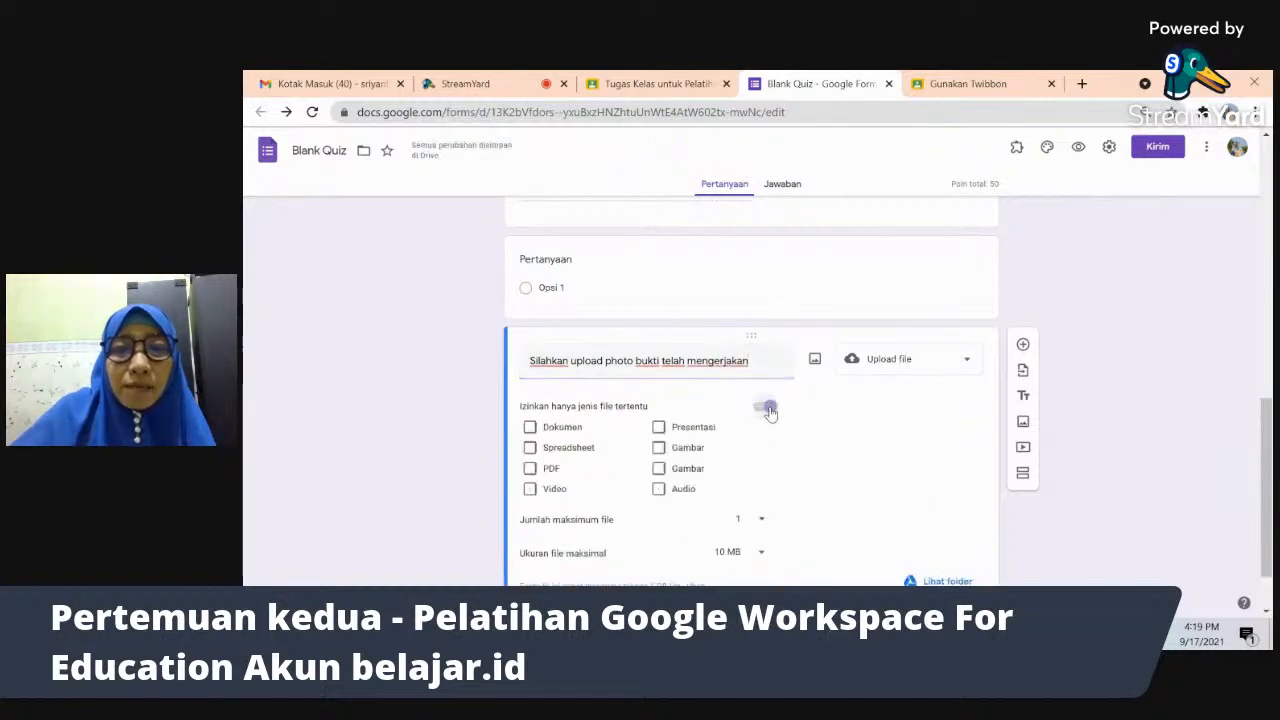
pyautogui.click(531, 428)
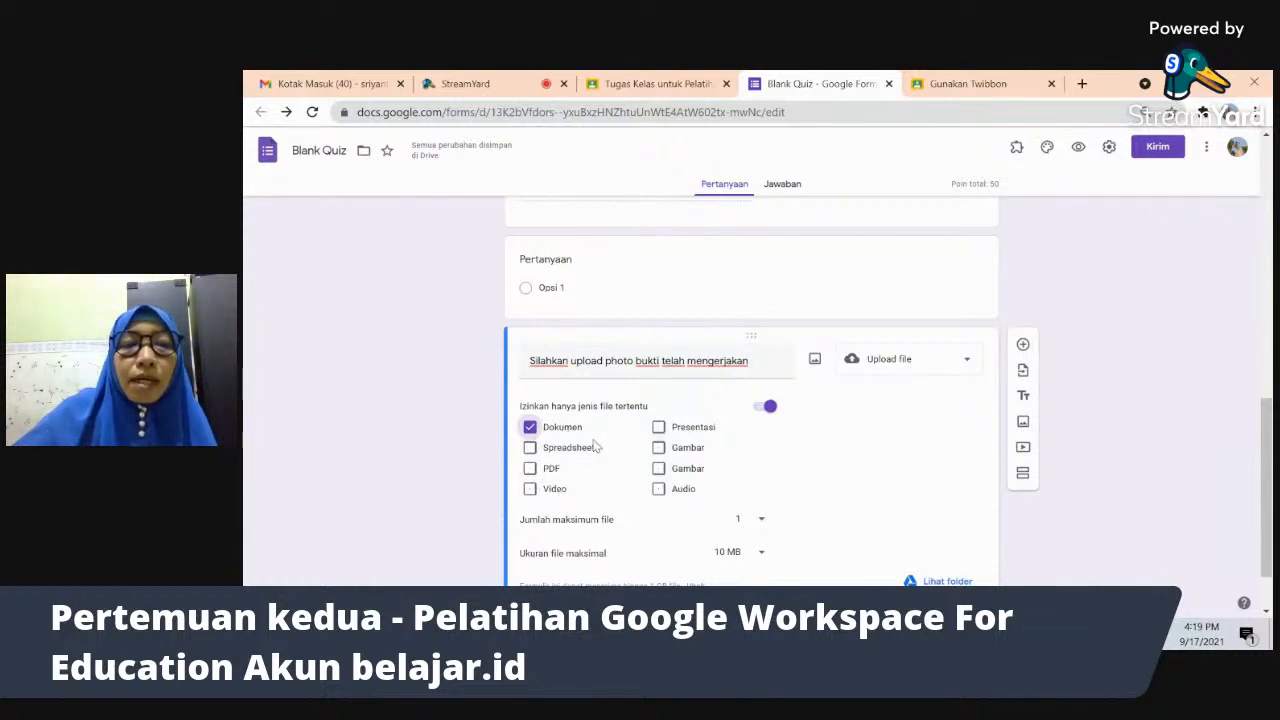
pyautogui.click(530, 427)
pyautogui.click(764, 407)
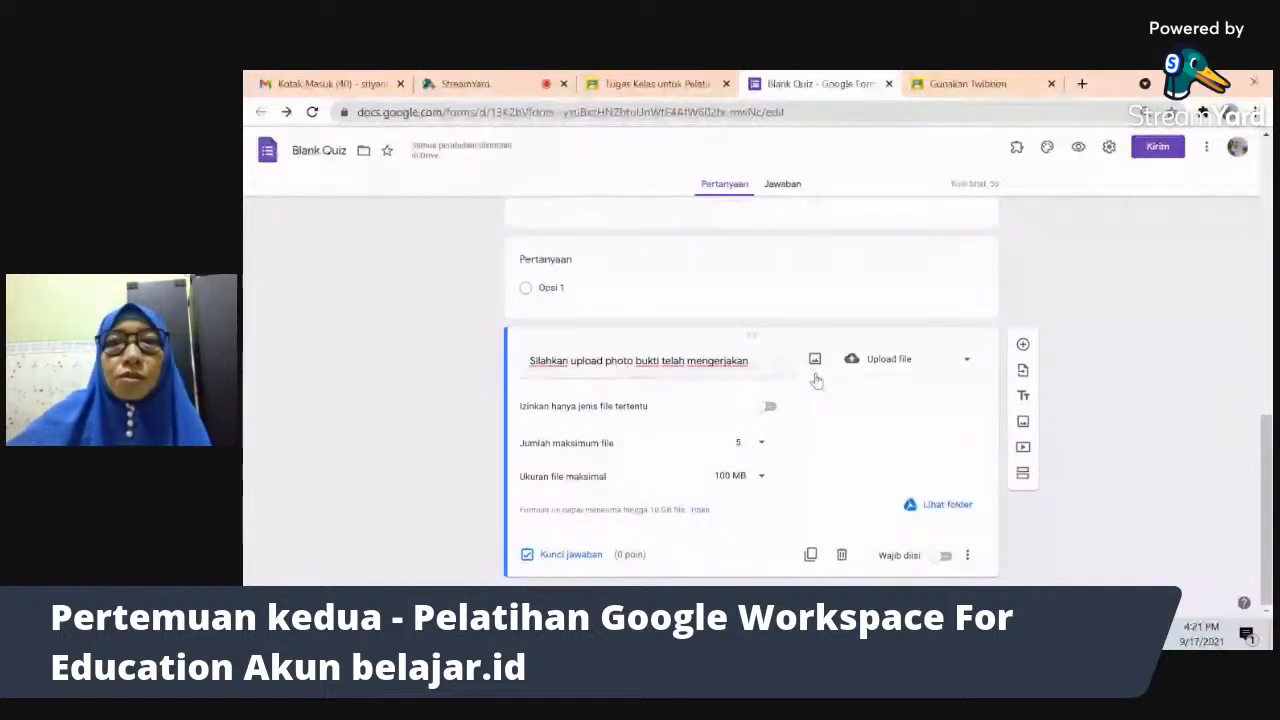
pyautogui.click(1082, 83)
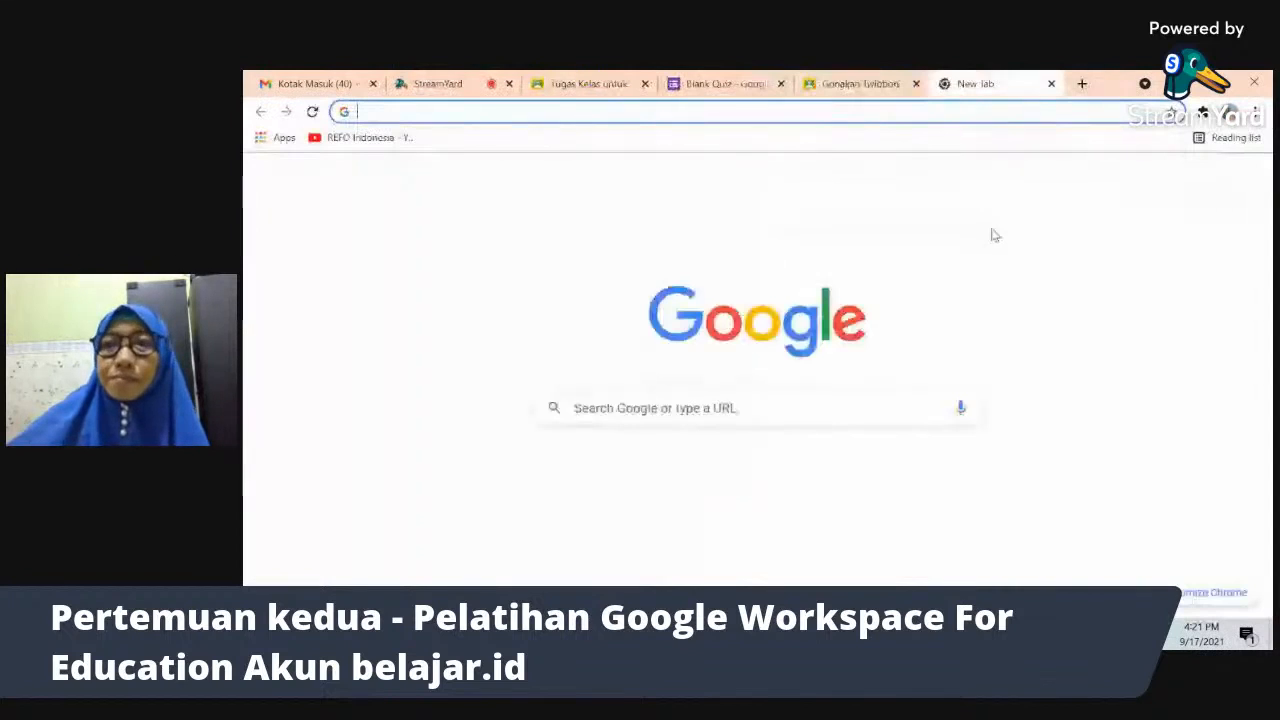
# - In Google Drive, browse Classroom > Google For Edu Training L1 Batch 5 > Gunakan Twibbon
pyautogui.click(1207, 179)
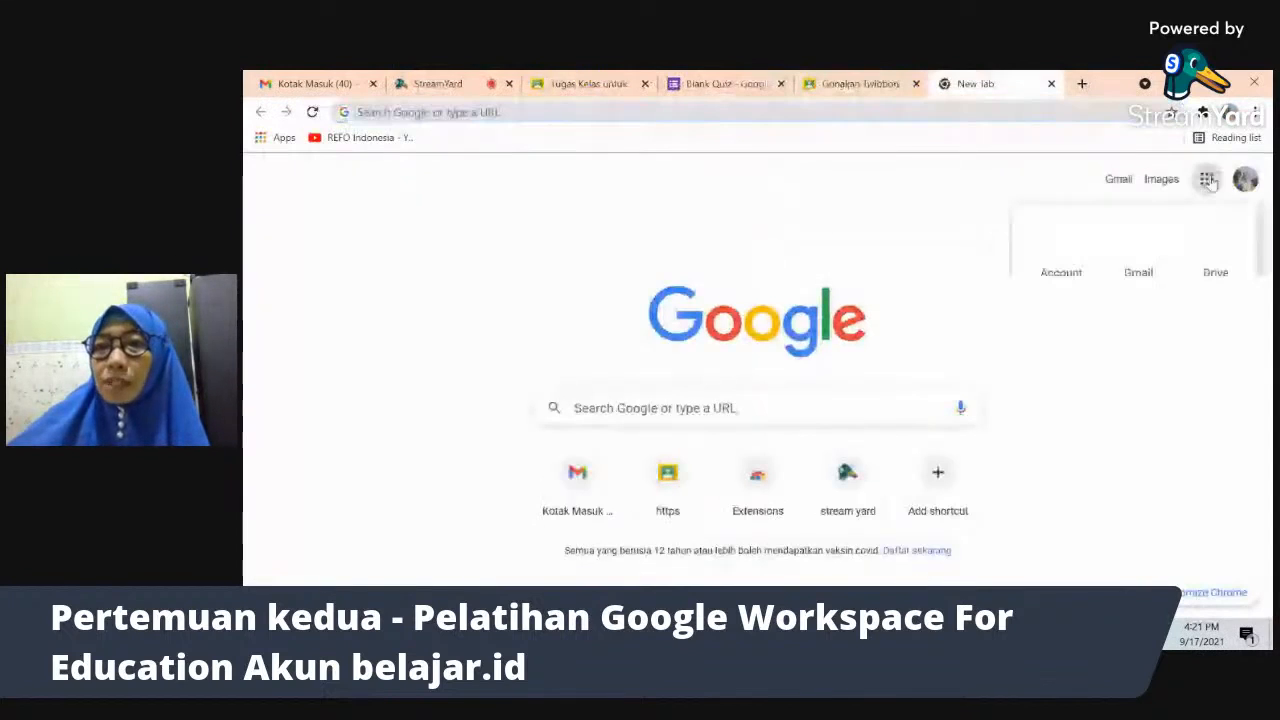
pyautogui.click(1215, 245)
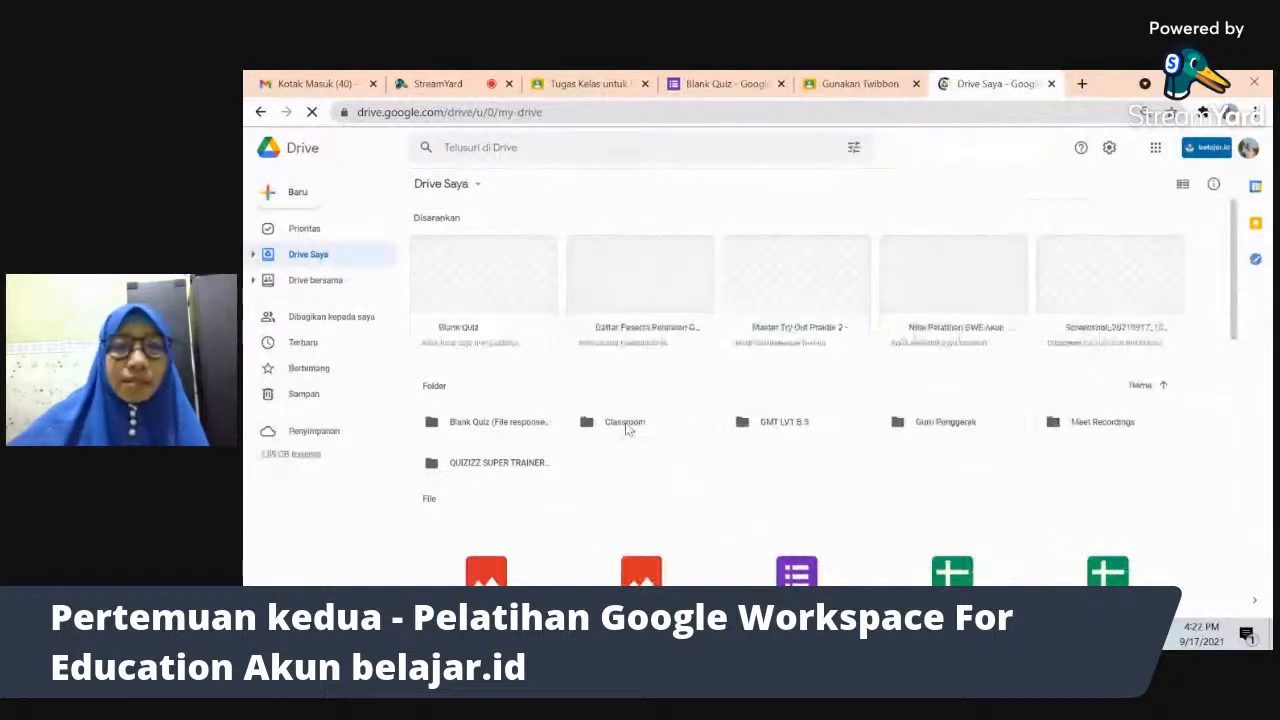
pyautogui.doubleClick(626, 426)
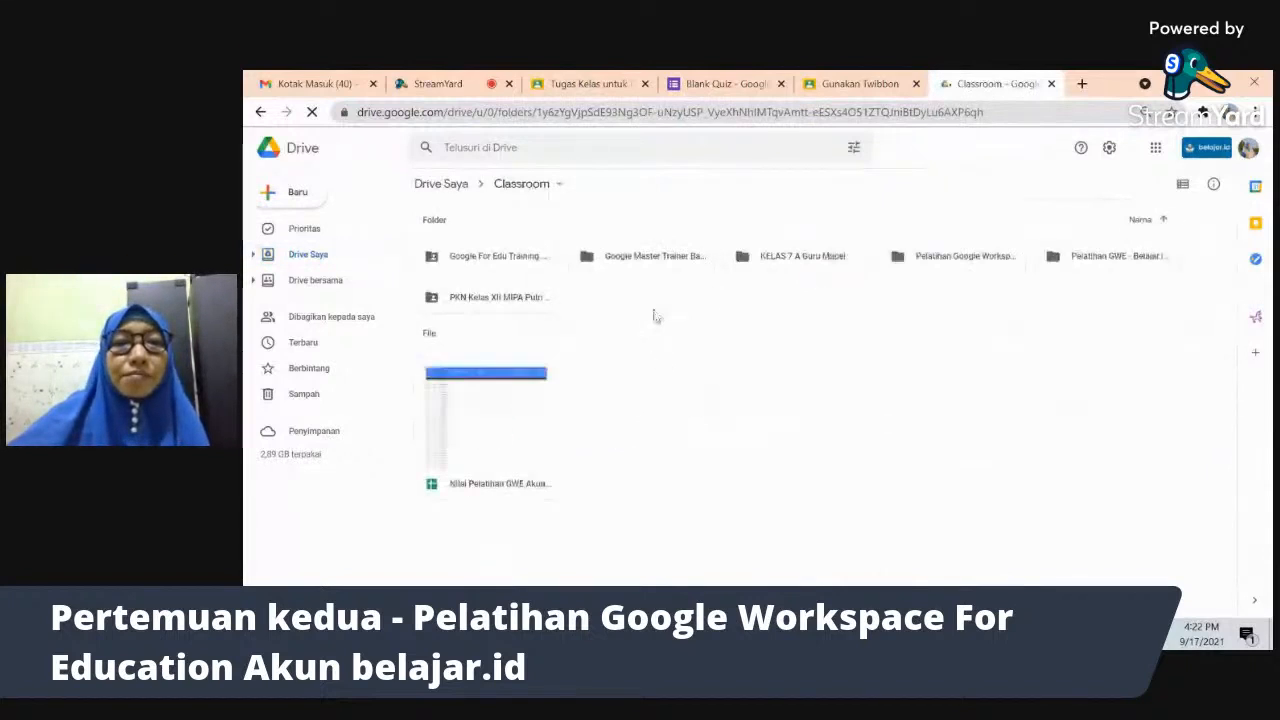
pyautogui.click(483, 264)
pyautogui.doubleClick(483, 264)
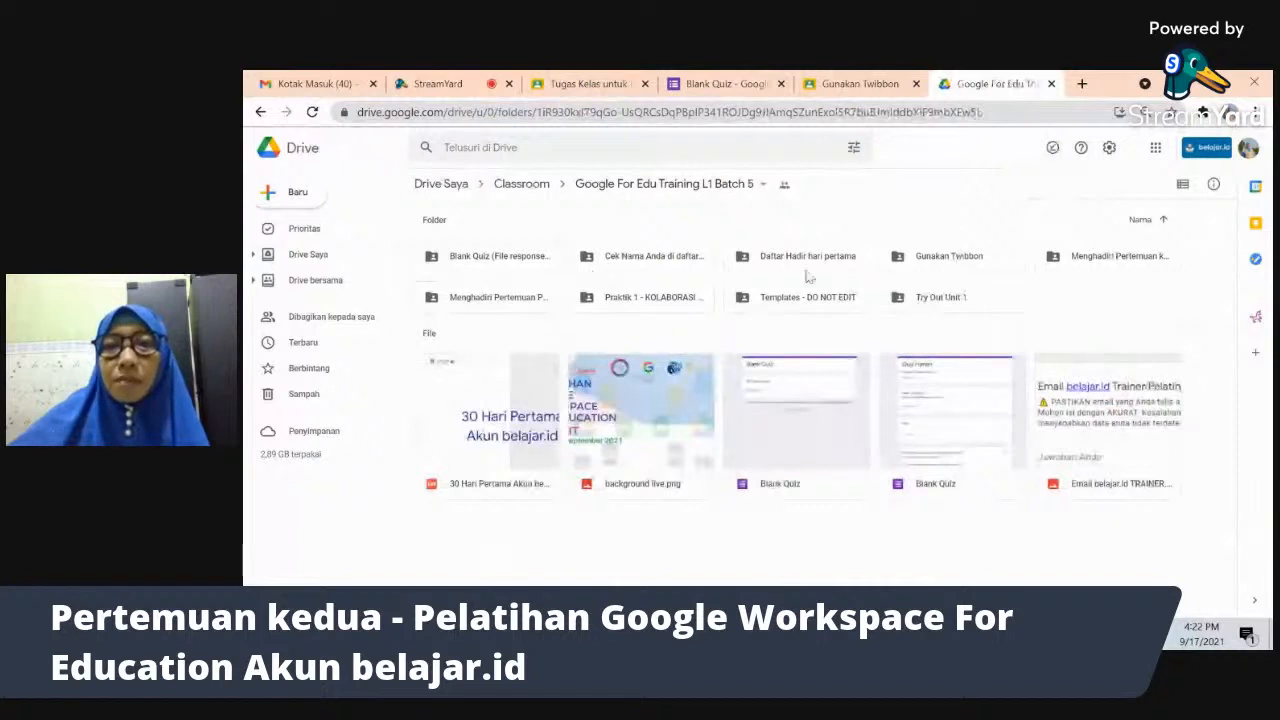
pyautogui.doubleClick(946, 261)
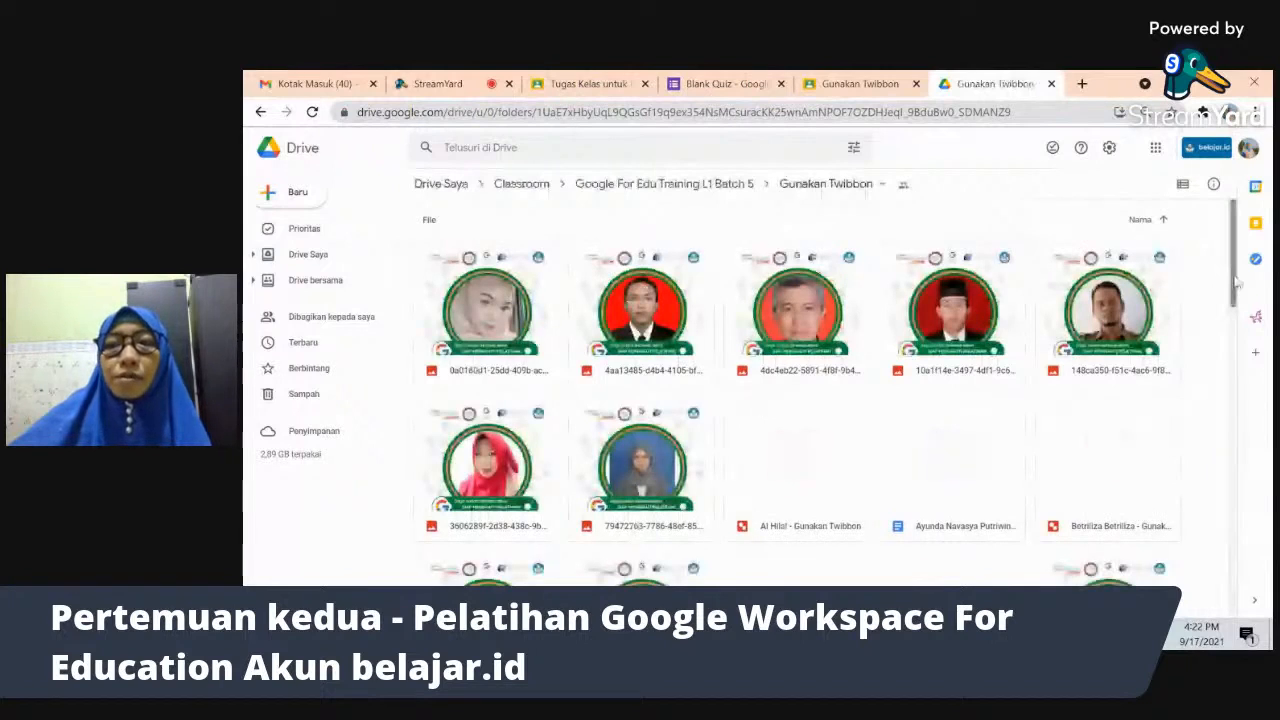
pyautogui.scroll(-1, 1236, 285)
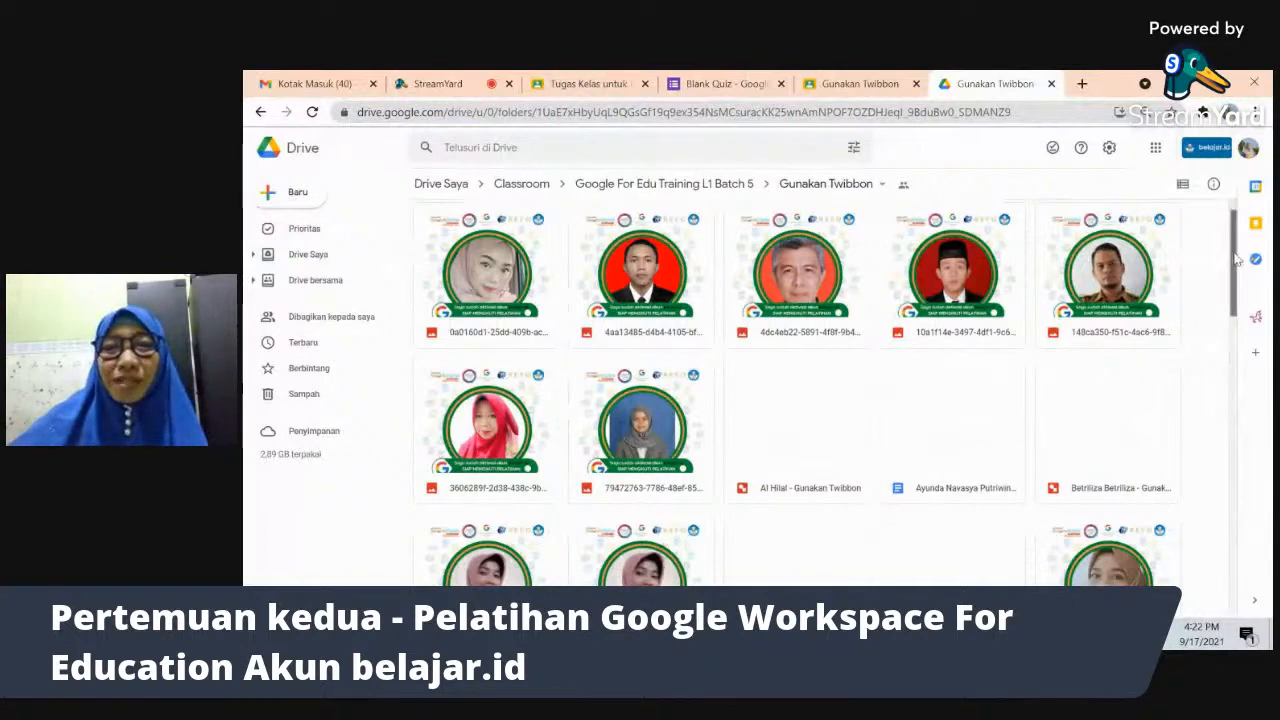
pyautogui.moveTo(1237, 259); pyautogui.dragTo(1245, 343)
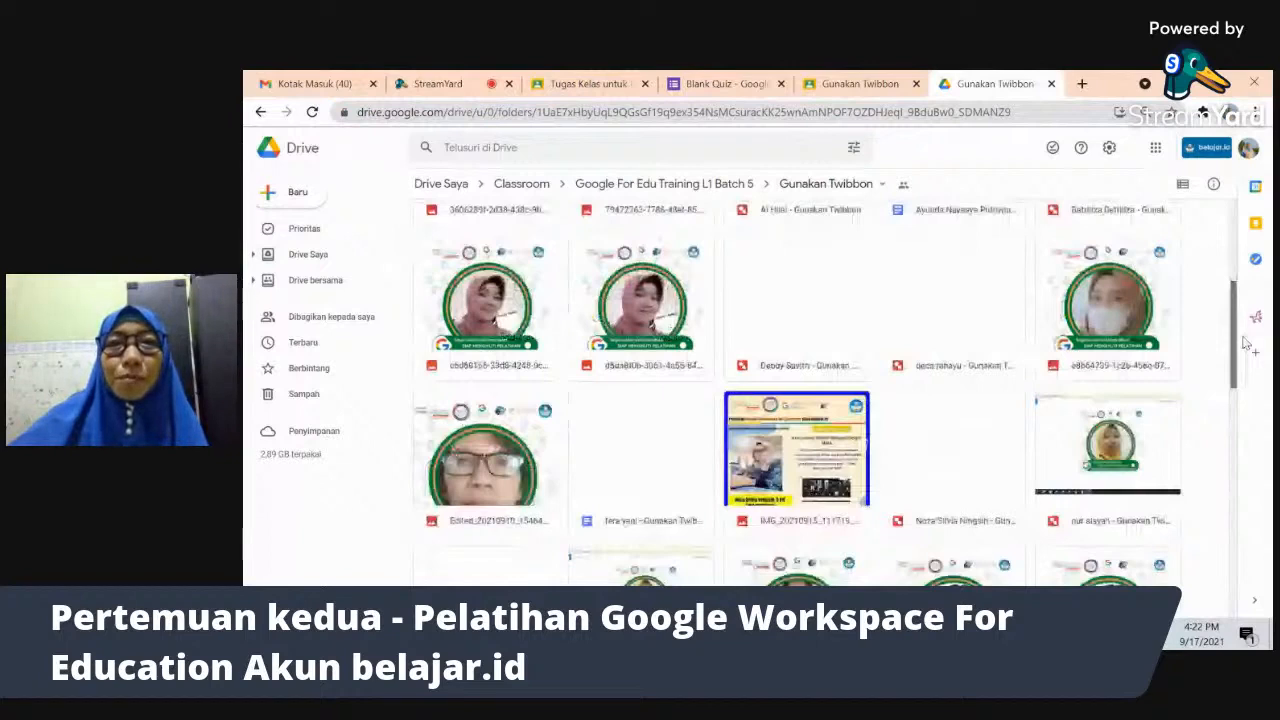
pyautogui.moveTo(1245, 343); pyautogui.dragTo(1238, 254)
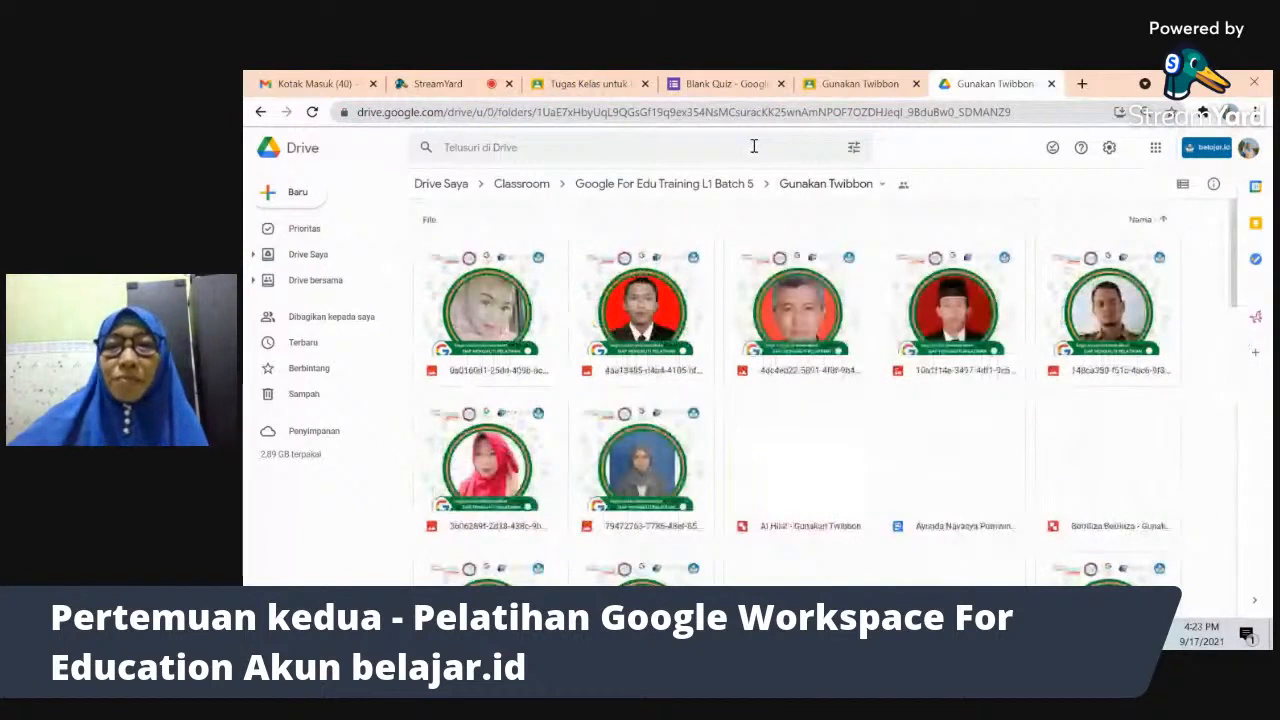
pyautogui.click(727, 83)
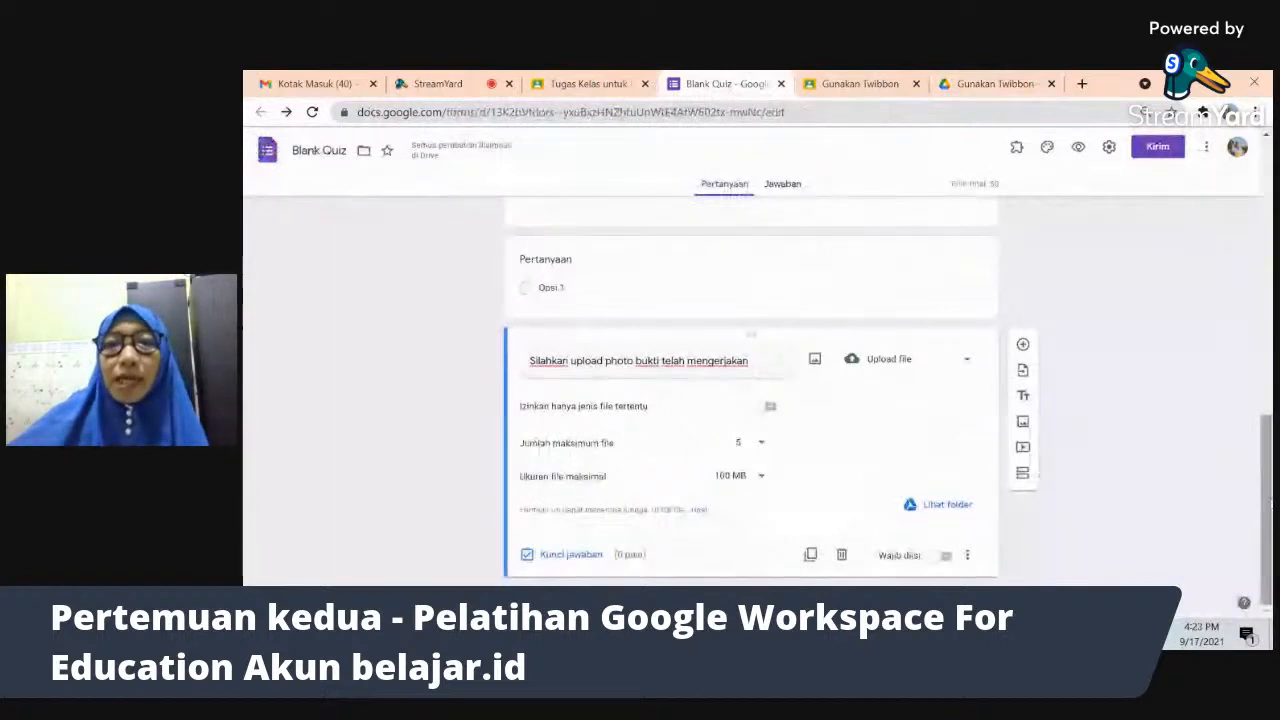
# - Scroll to the form's top and choose to add collaborators from the More menu
pyautogui.moveTo(1266, 508); pyautogui.dragTo(1266, 210)
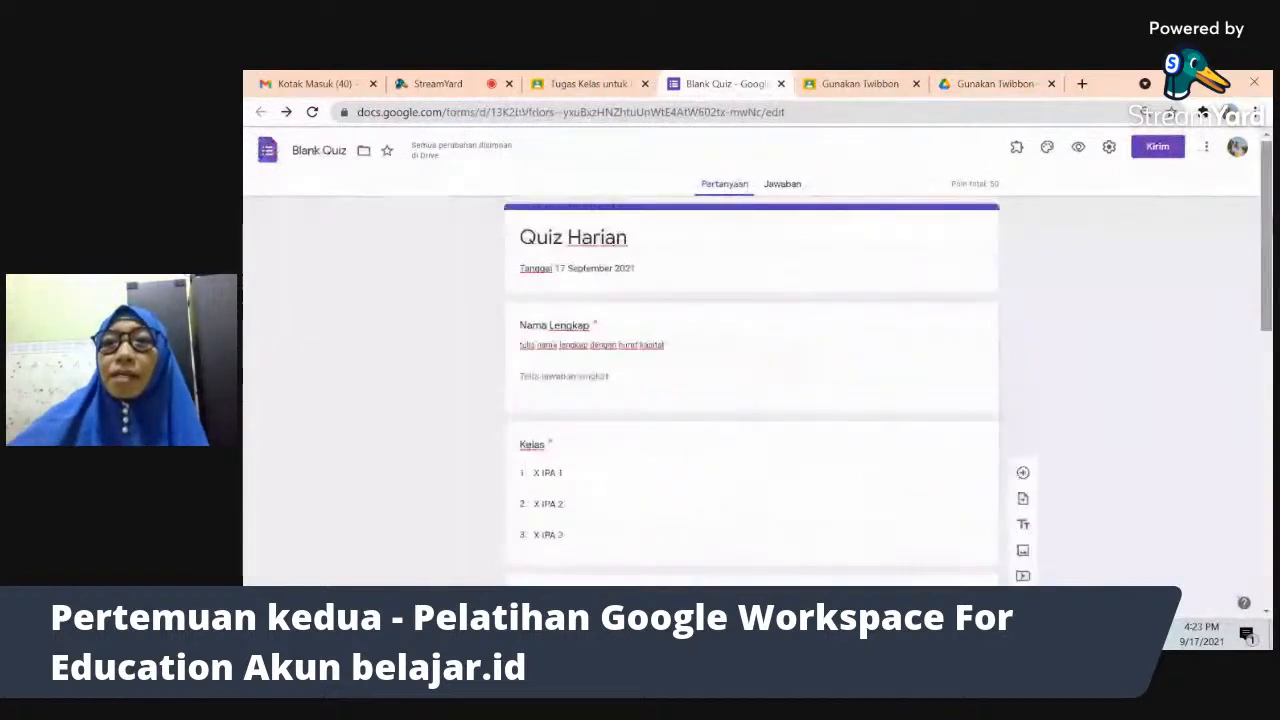
pyautogui.click(1208, 152)
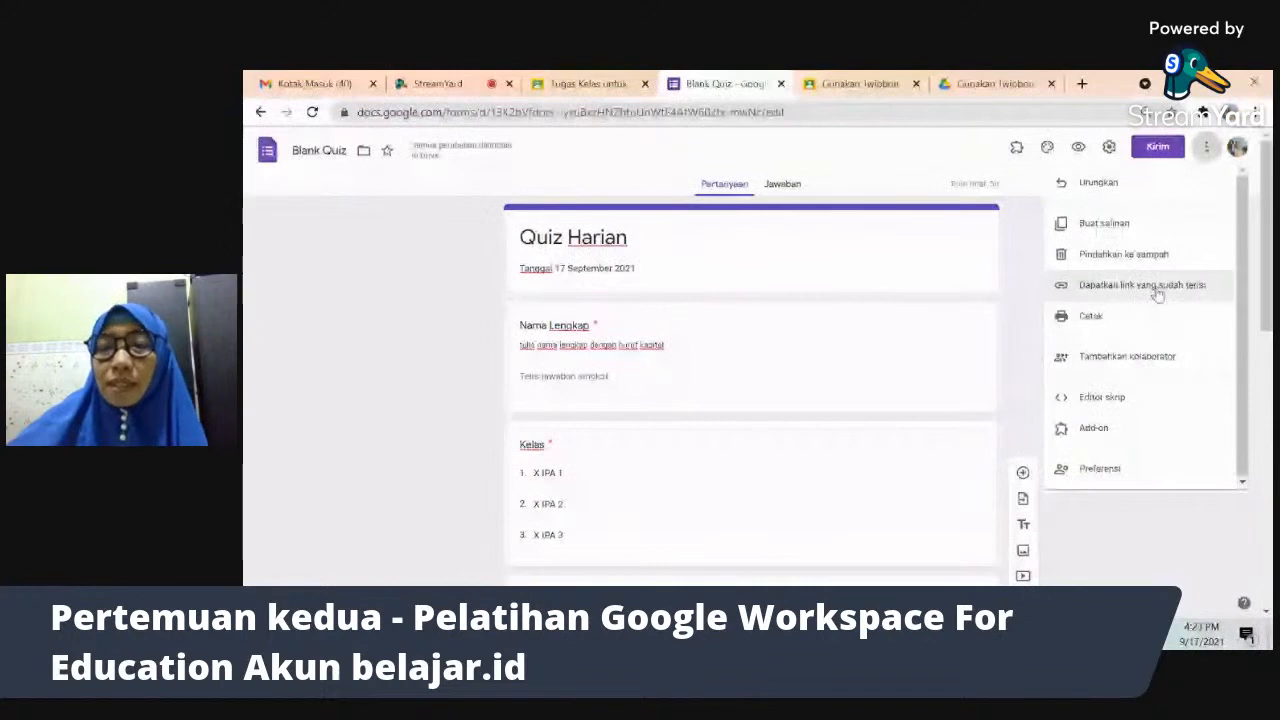
pyautogui.click(1163, 361)
# - Pick a suggested contact as a form editor, then cancel the invitation
pyautogui.click(1127, 357)
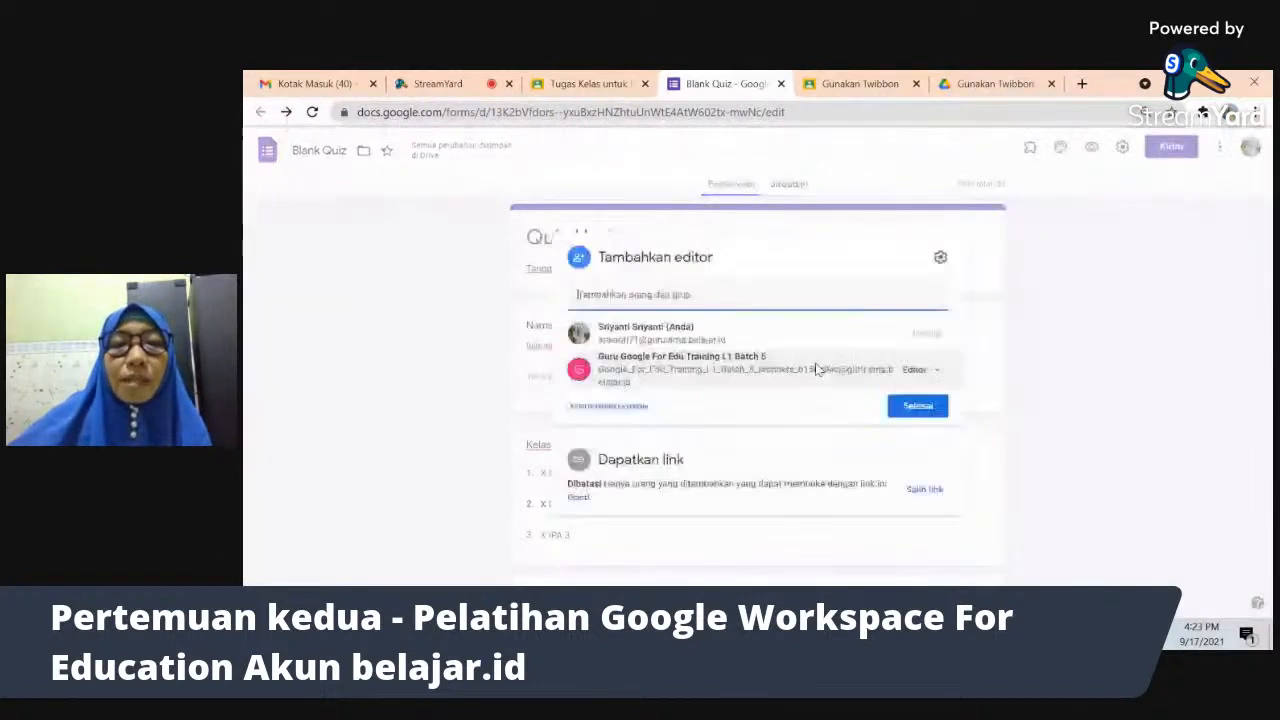
pyautogui.click(704, 296)
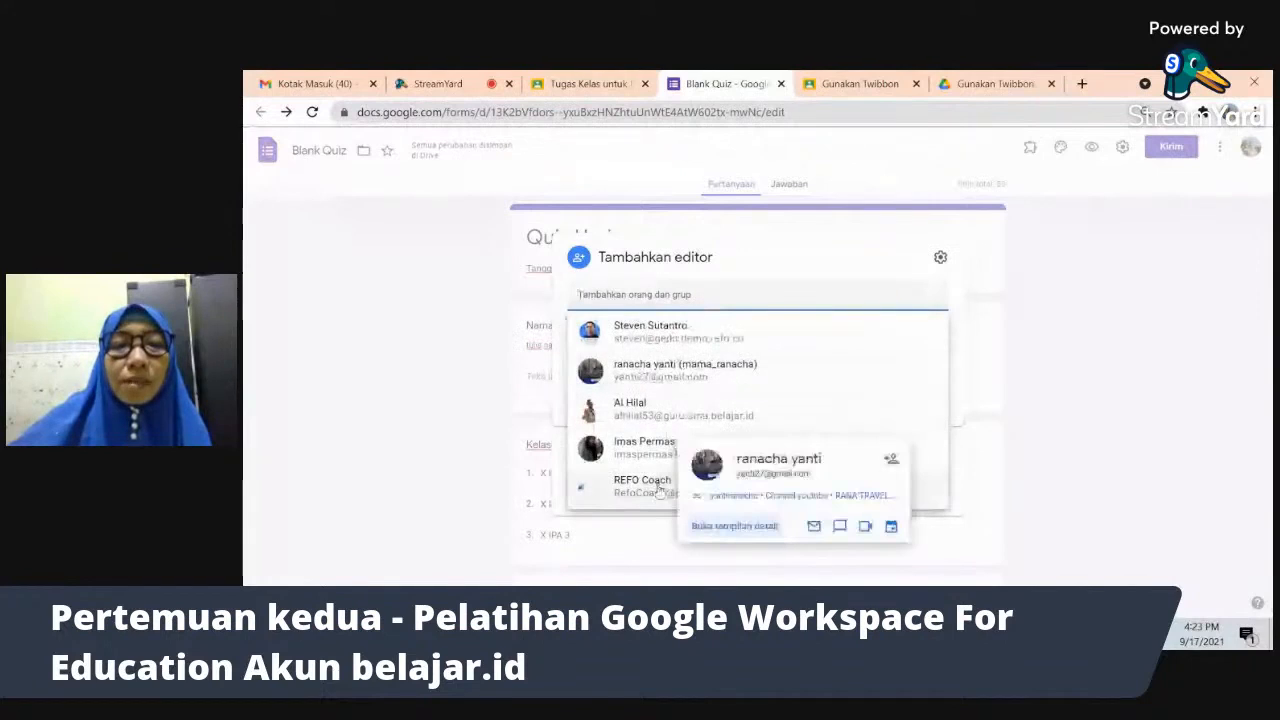
pyautogui.click(672, 376)
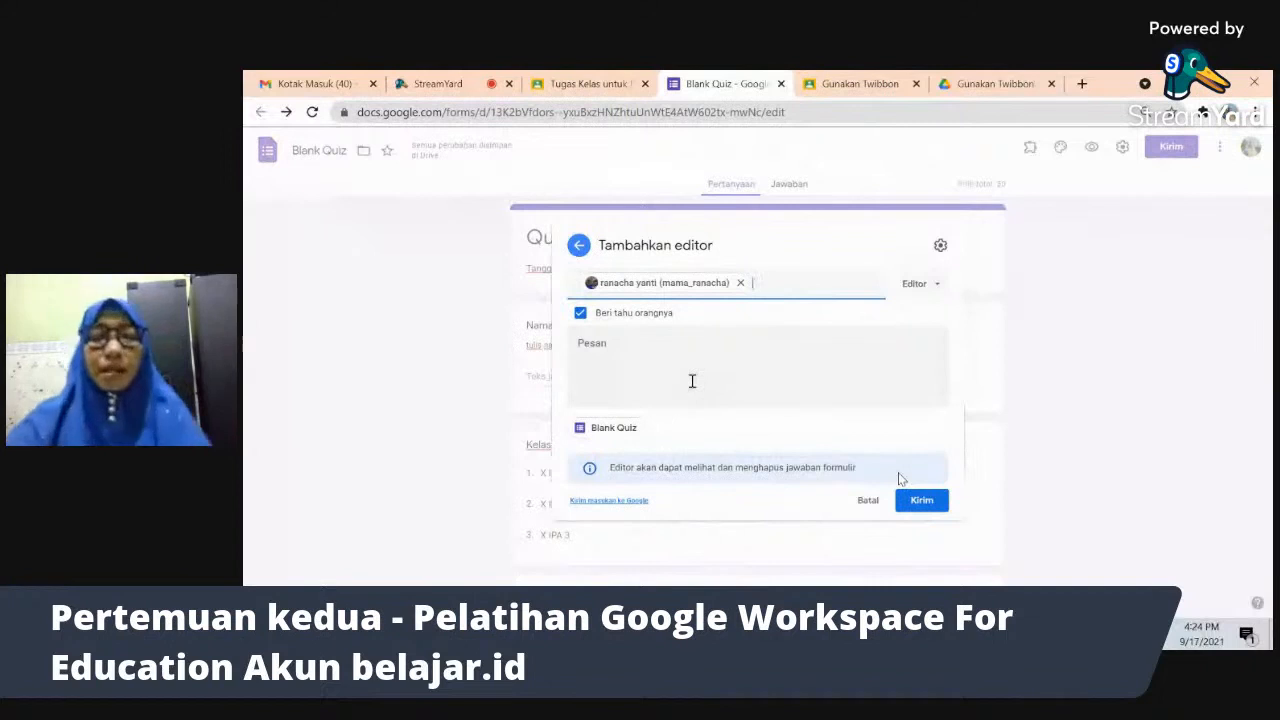
pyautogui.click(921, 508)
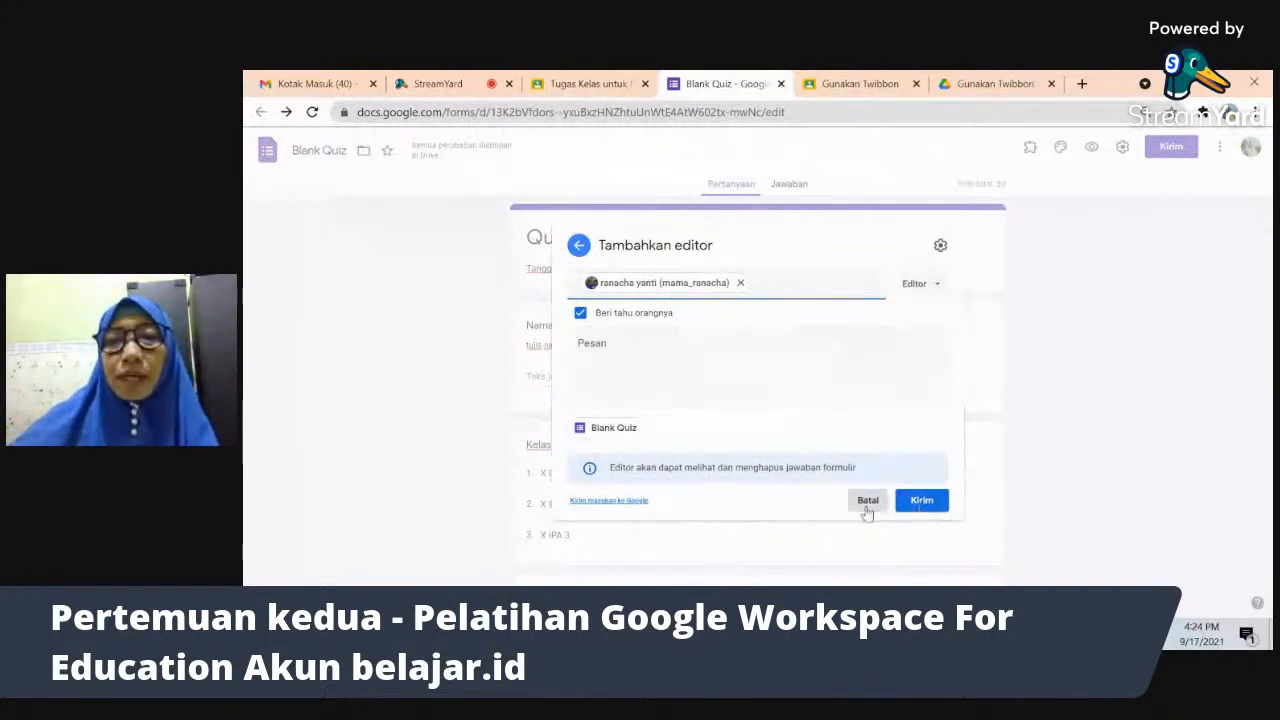
pyautogui.click(915, 407)
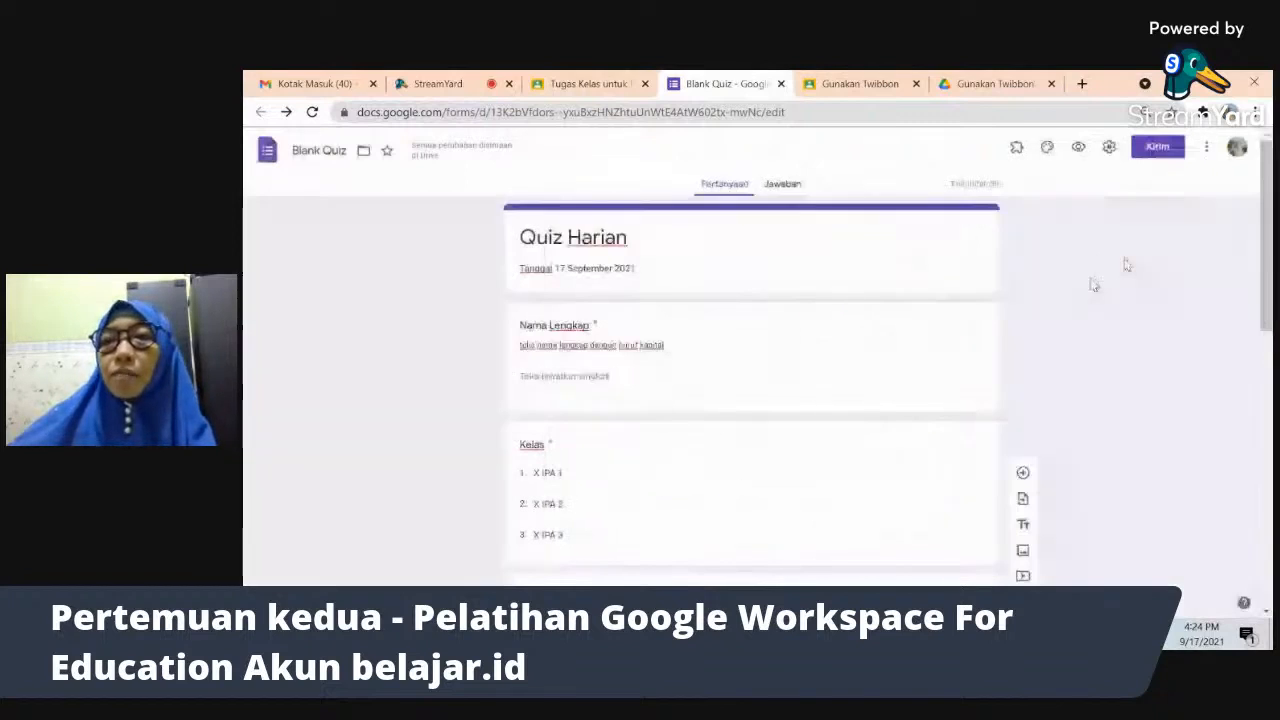
# - Turn on email collection and set response receipts to Selalu
pyautogui.click(1110, 150)
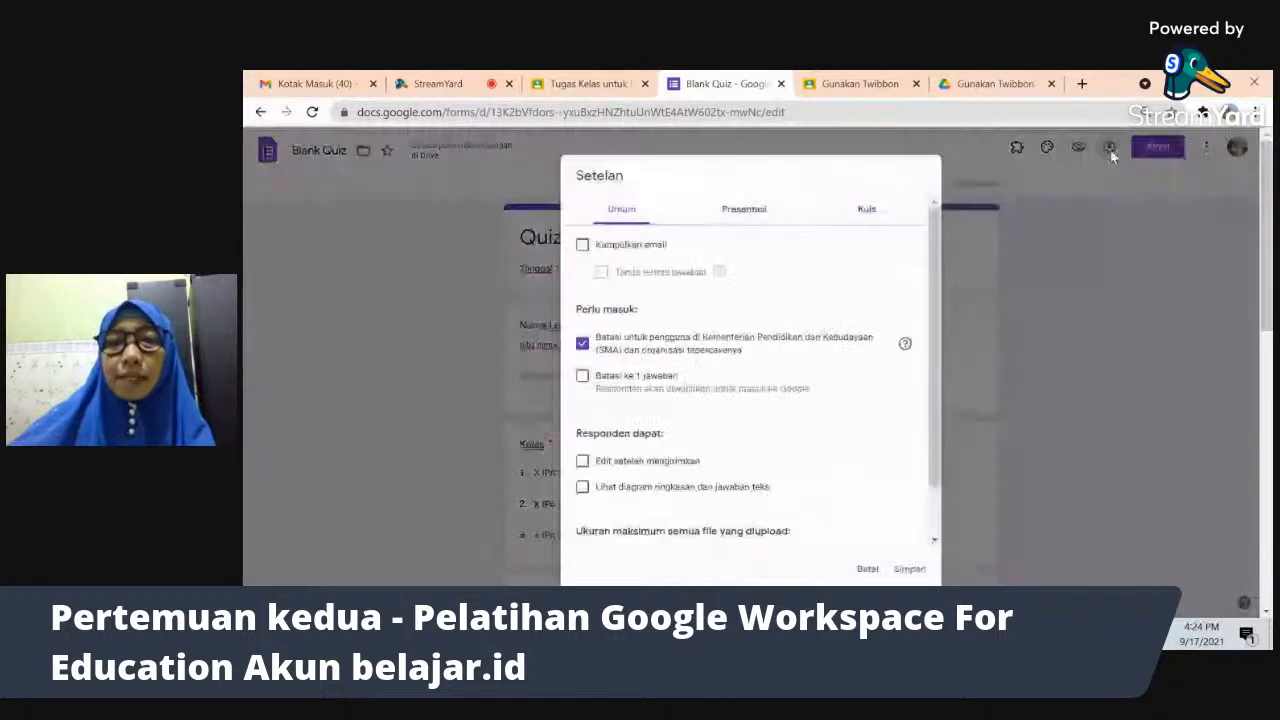
pyautogui.click(582, 246)
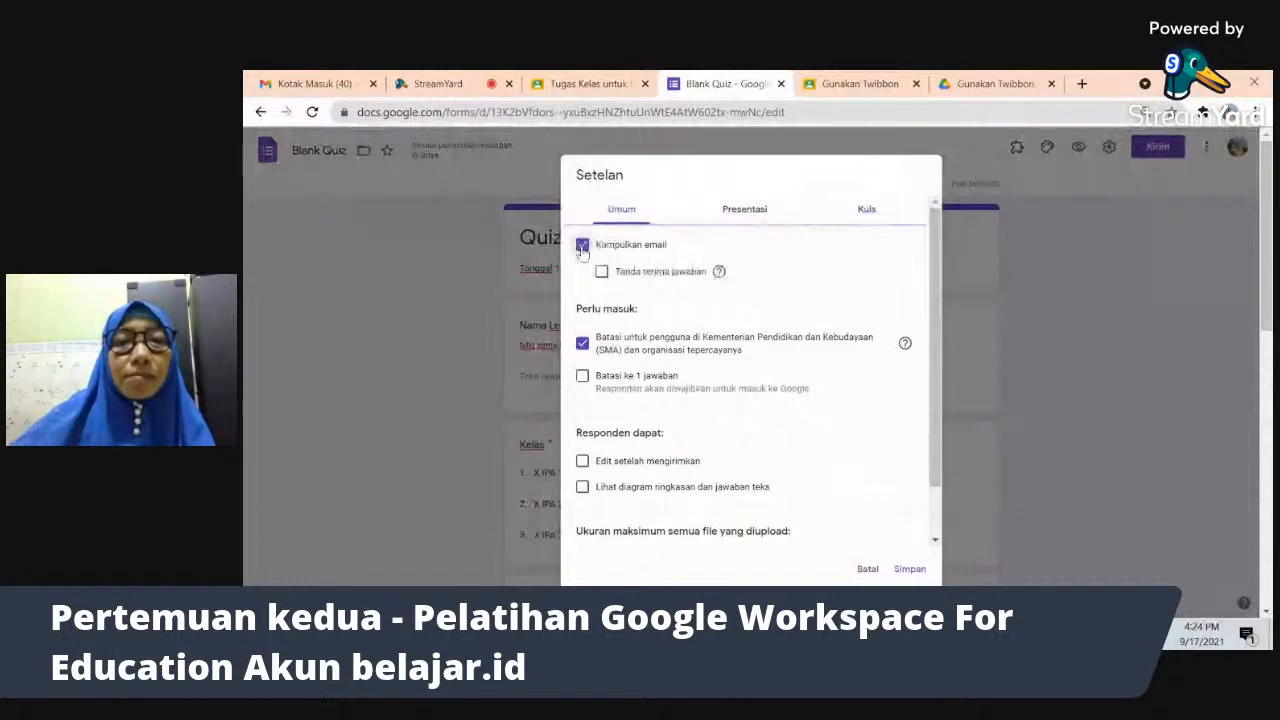
pyautogui.click(603, 272)
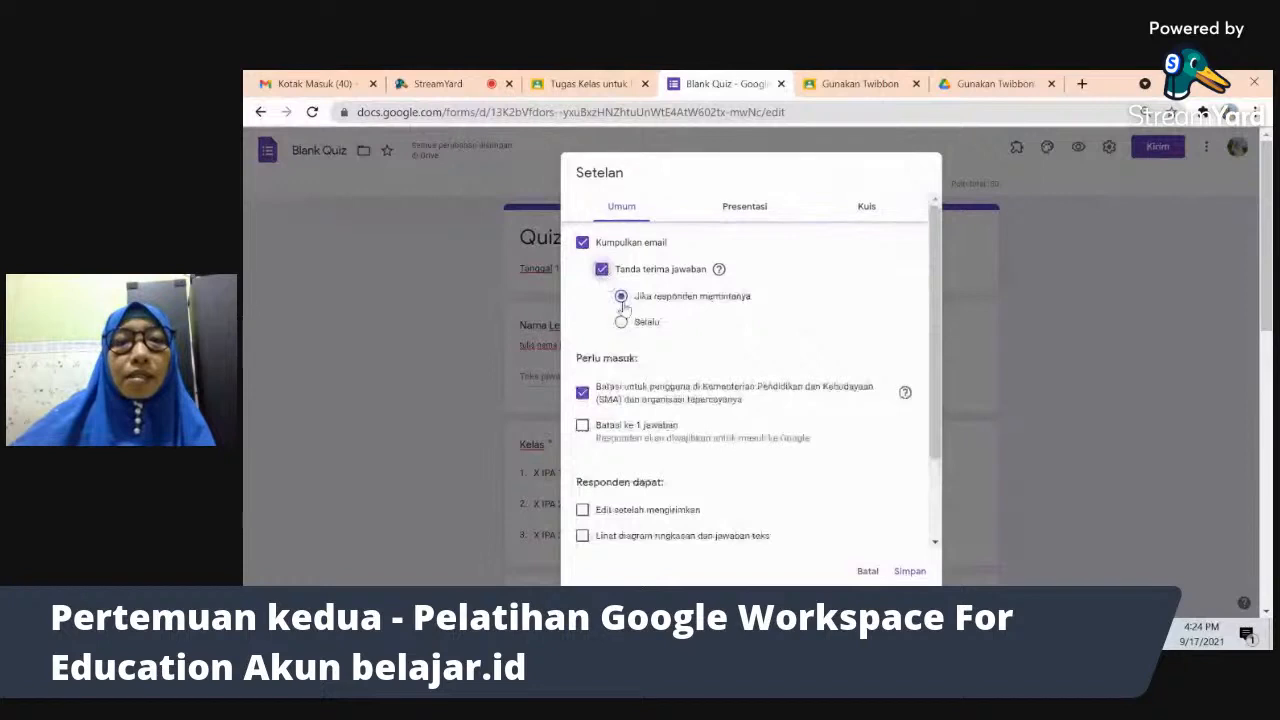
pyautogui.click(621, 324)
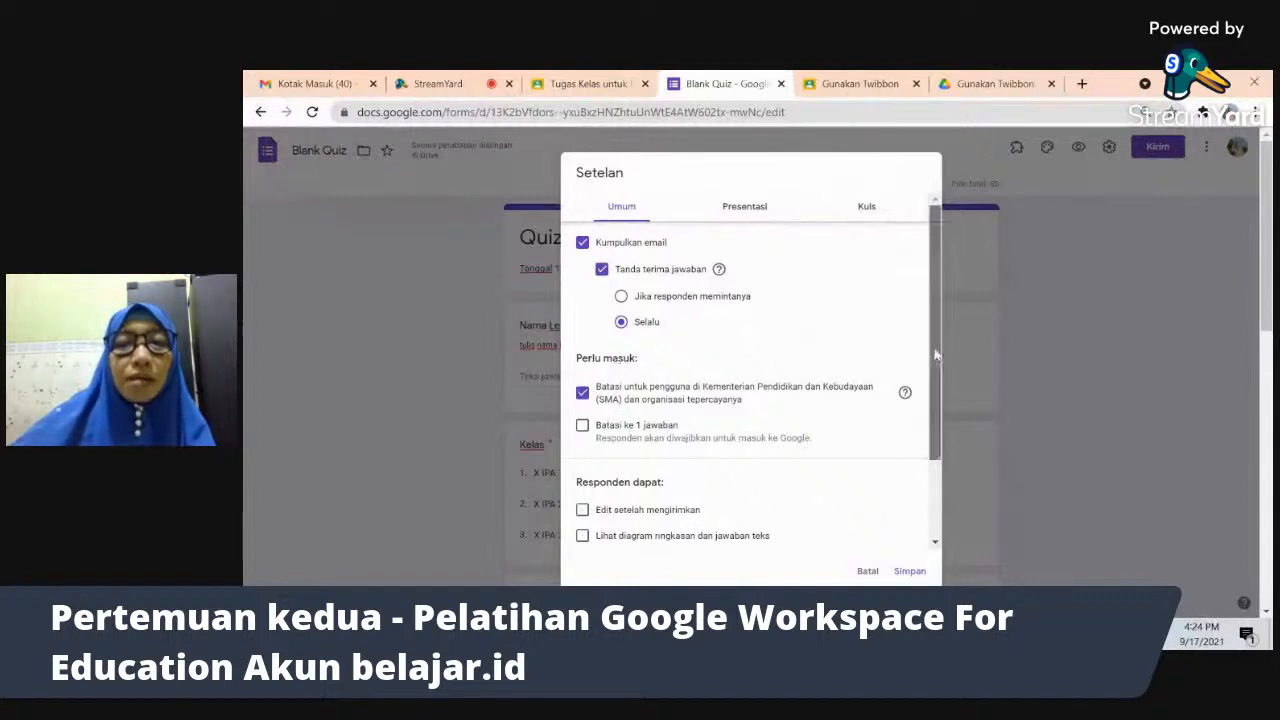
pyautogui.scroll(-1, 937, 368)
pyautogui.scroll(-2, 800, 375)
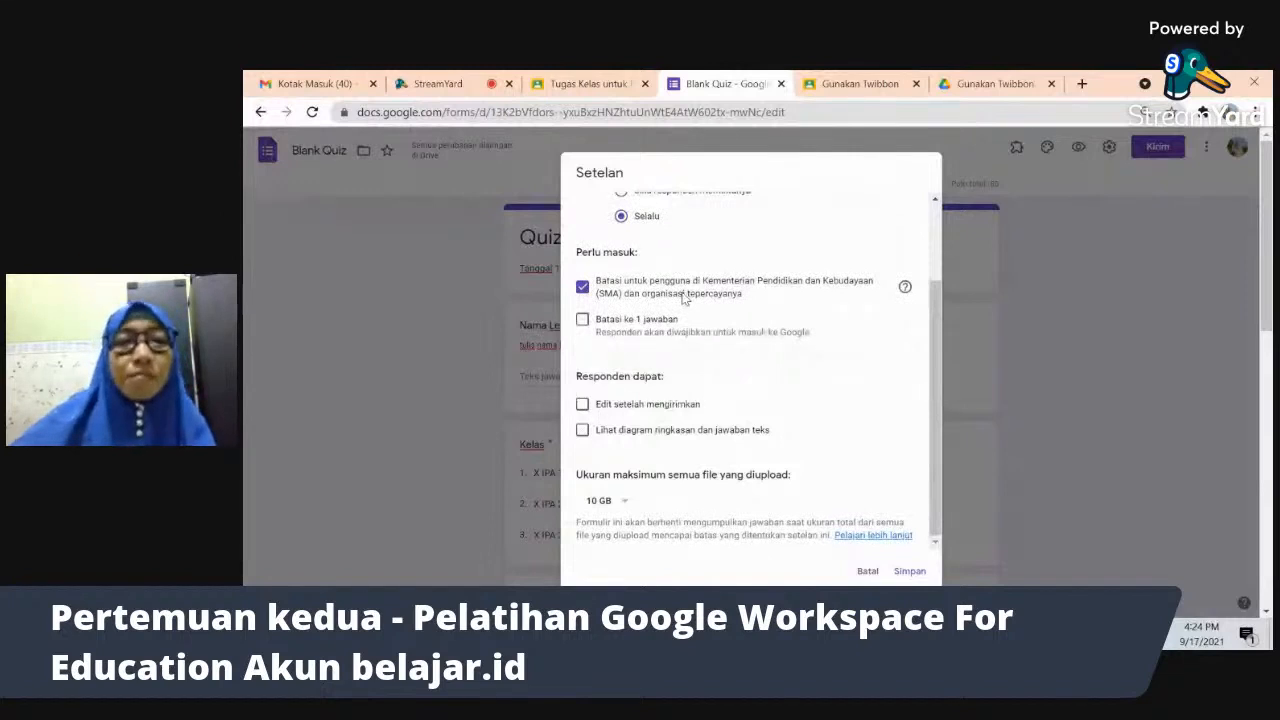
# - Untick the ministry (SMA) user restriction, leaving one-response, editing and summary options off
pyautogui.click(583, 289)
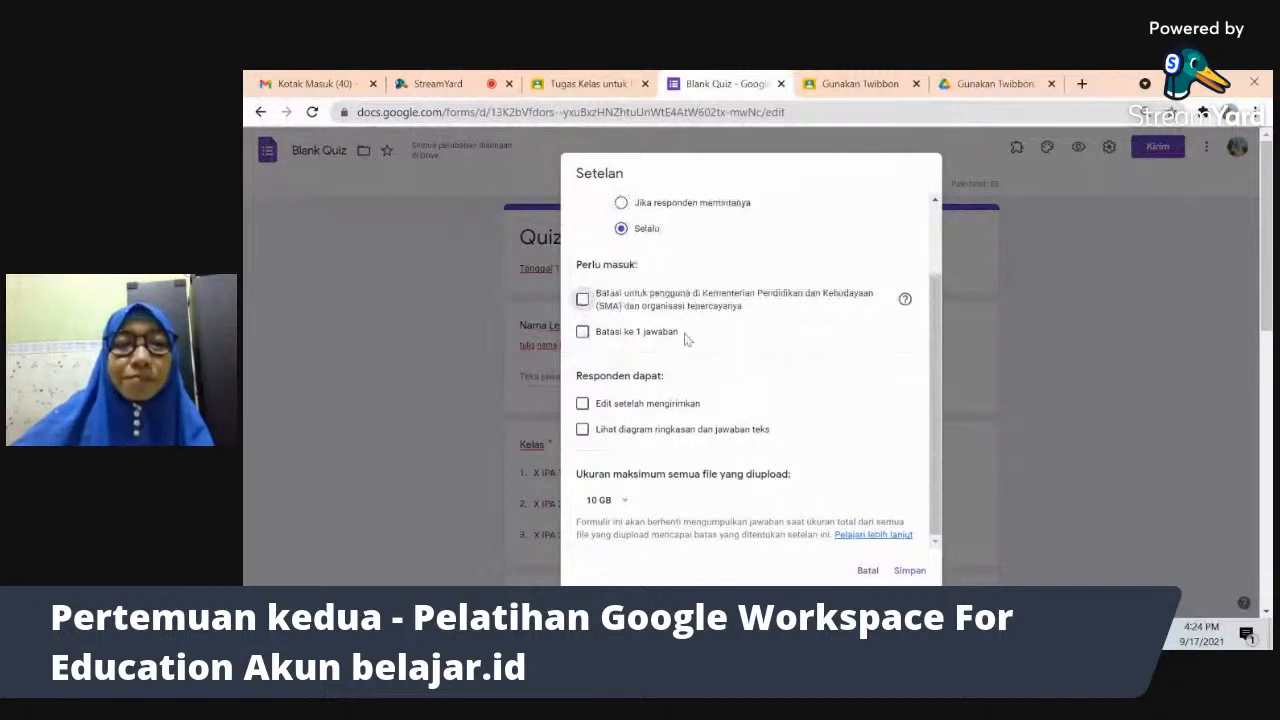
pyautogui.click(582, 336)
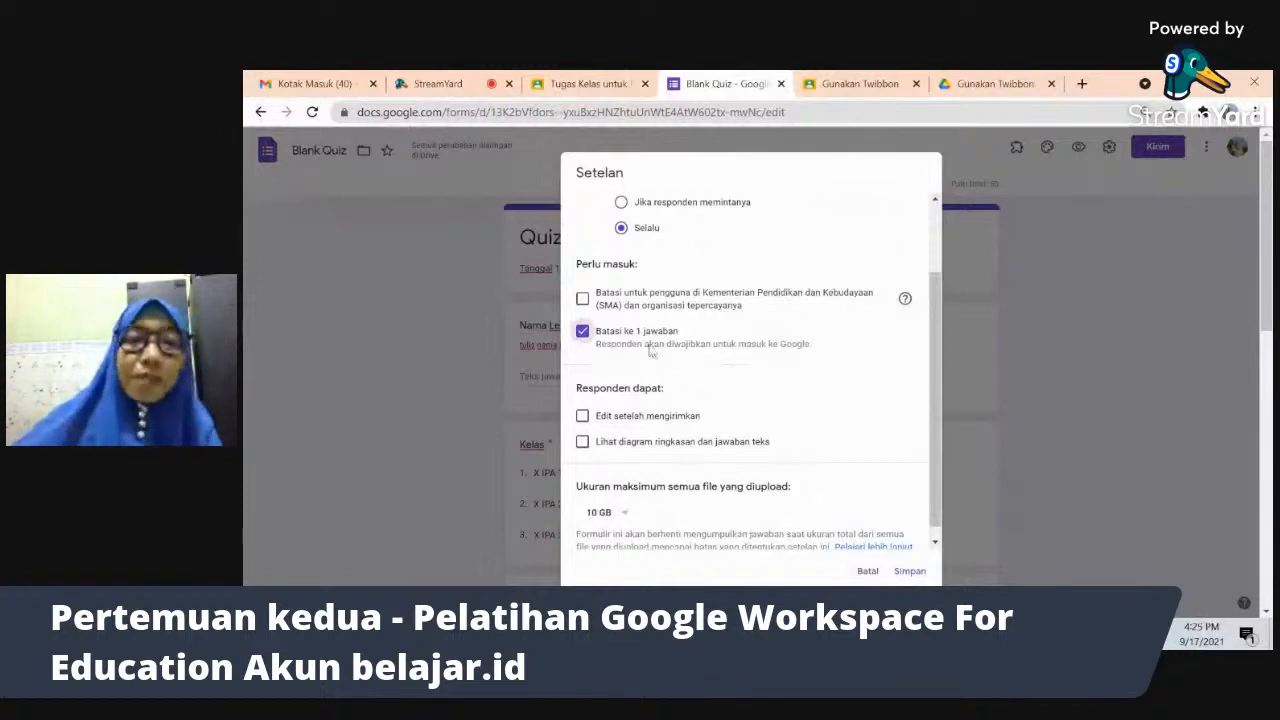
pyautogui.click(583, 336)
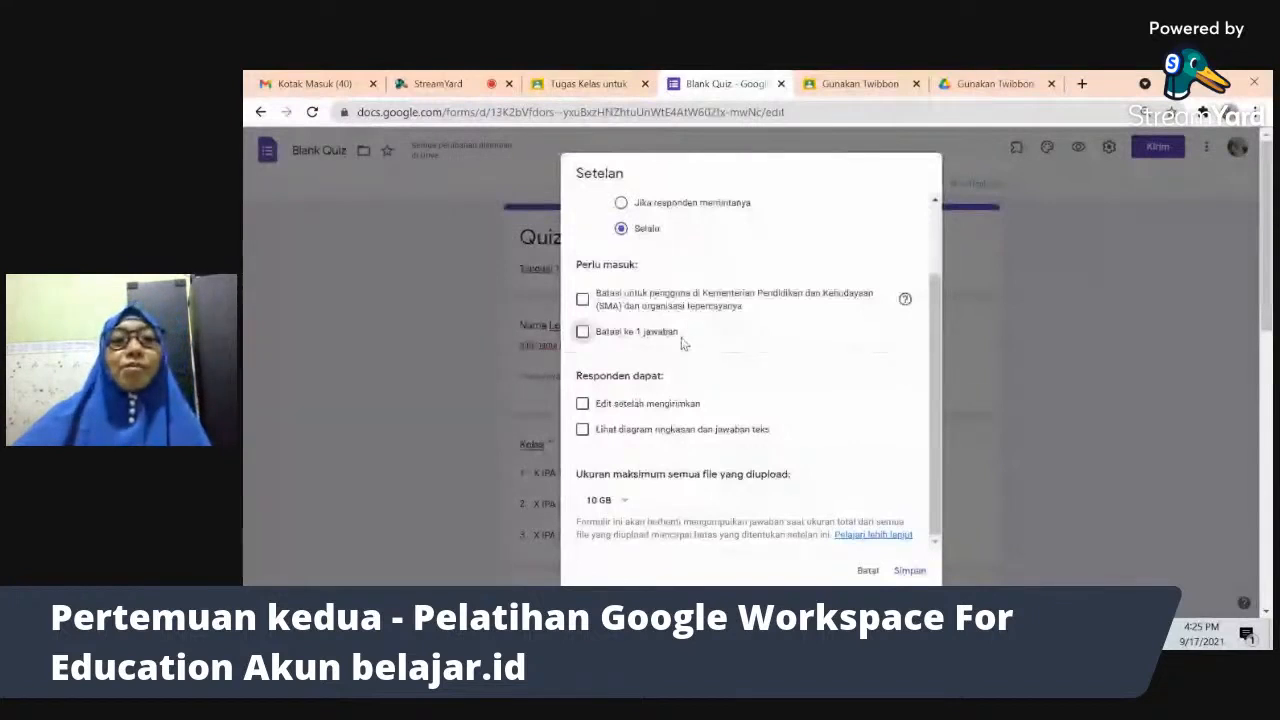
pyautogui.click(586, 411)
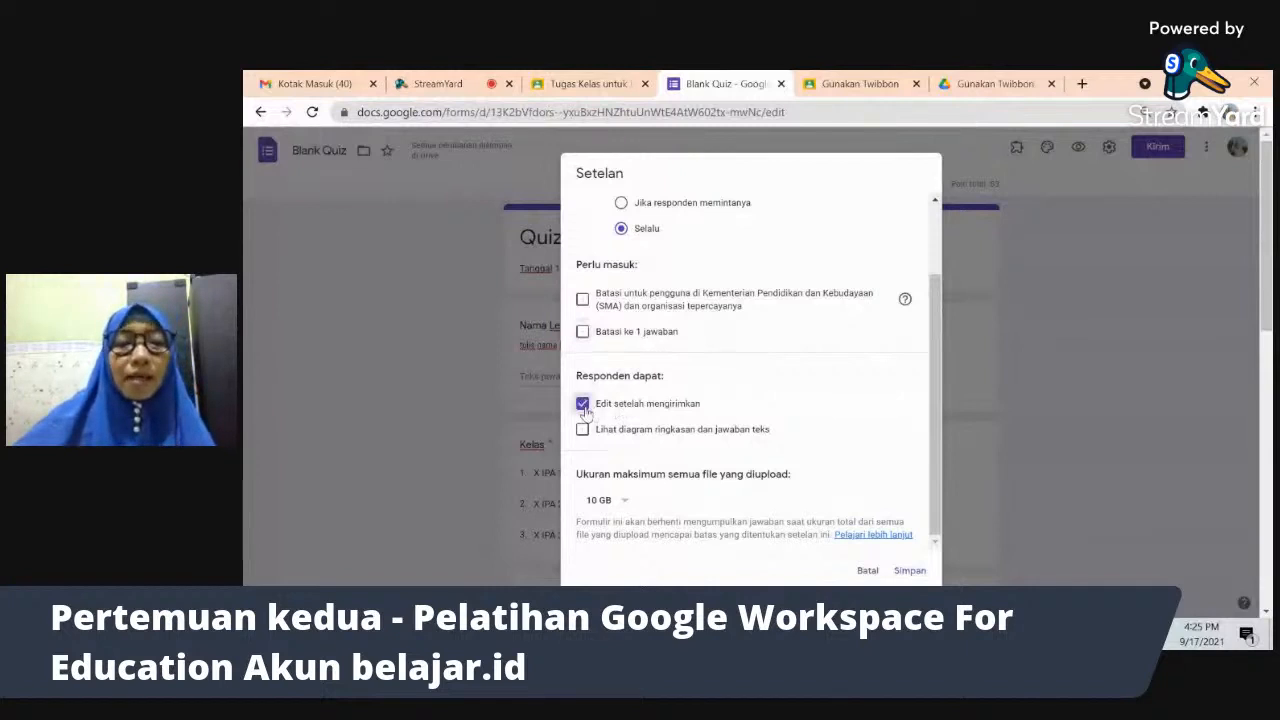
pyautogui.click(584, 407)
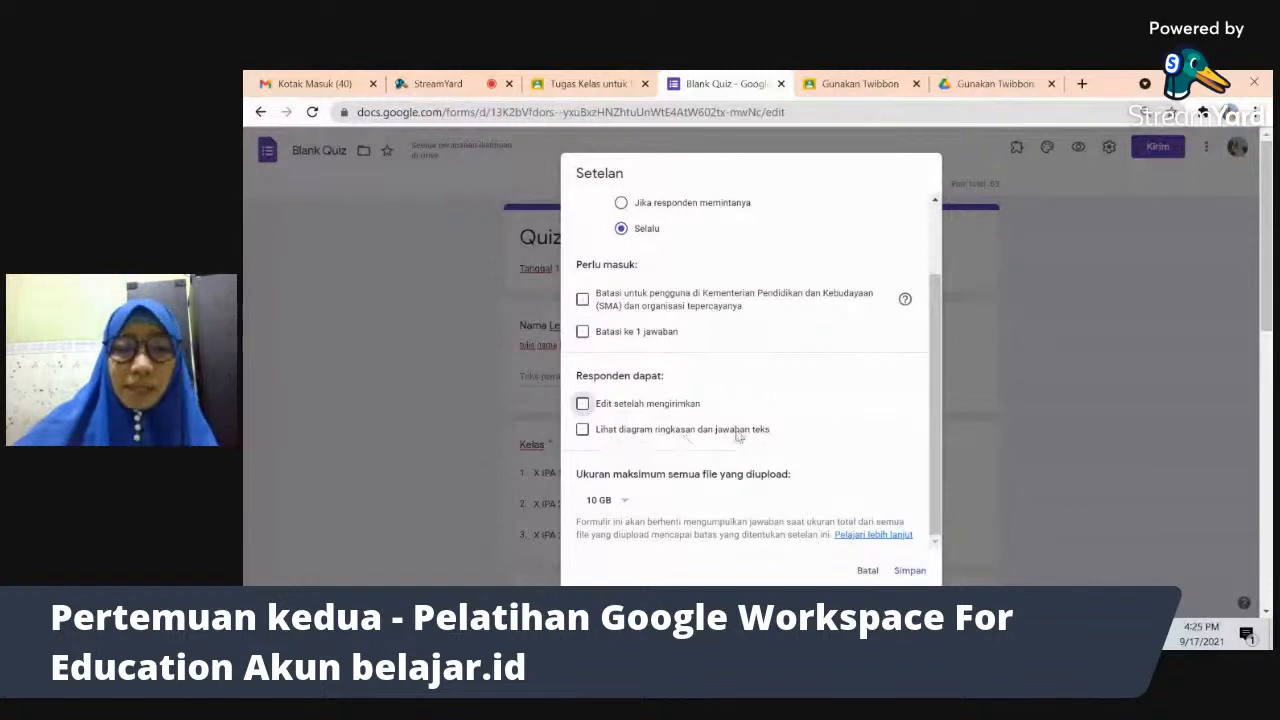
pyautogui.click(582, 430)
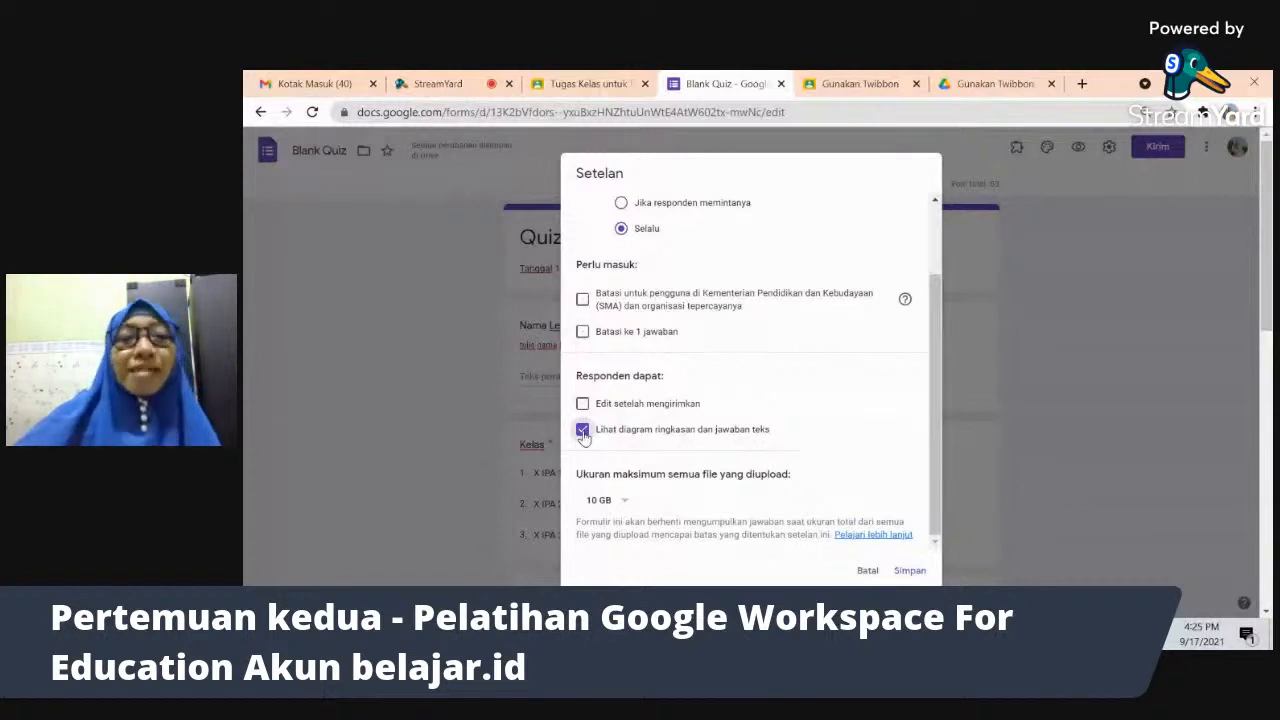
pyautogui.click(582, 430)
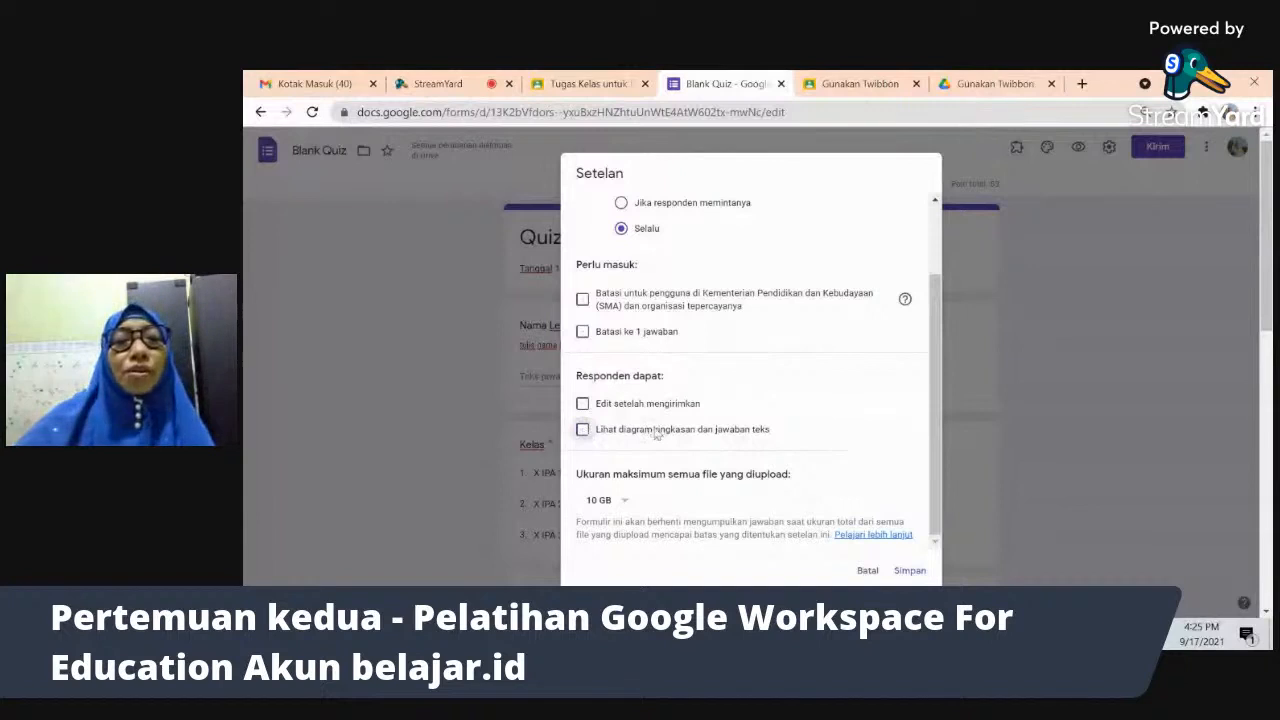
pyautogui.click(655, 432)
pyautogui.click(655, 432)
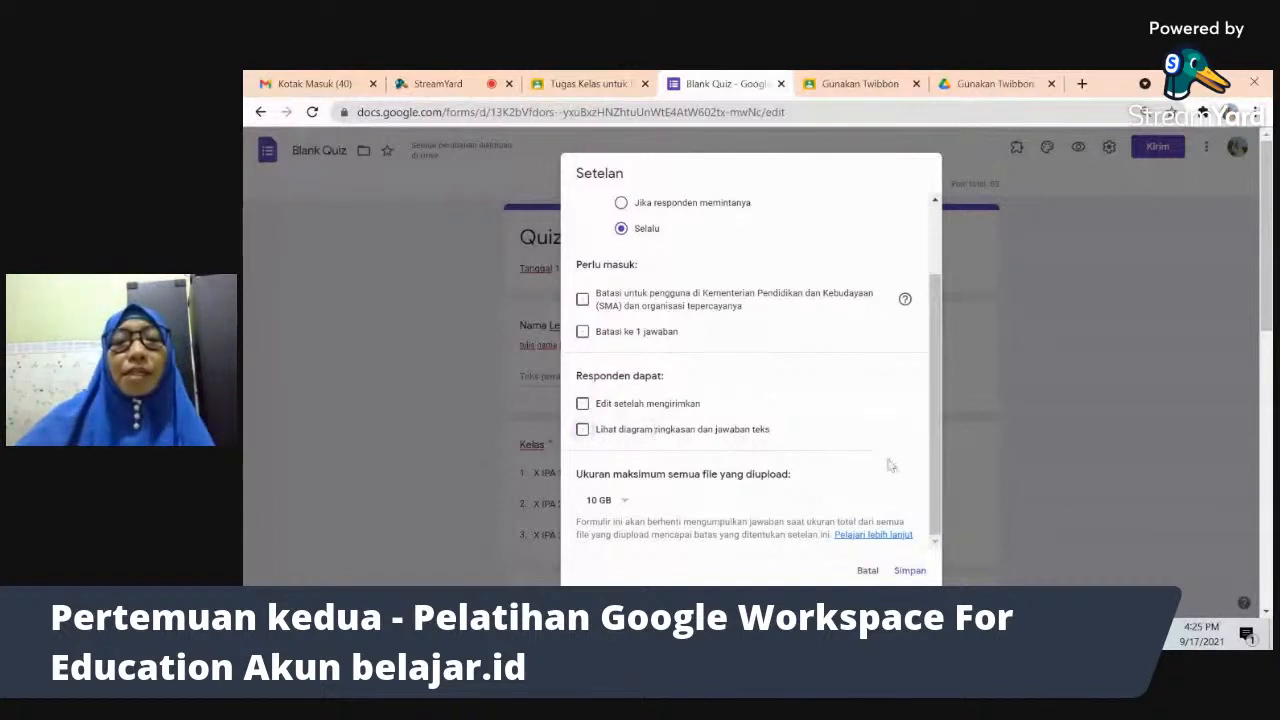
pyautogui.click(943, 447)
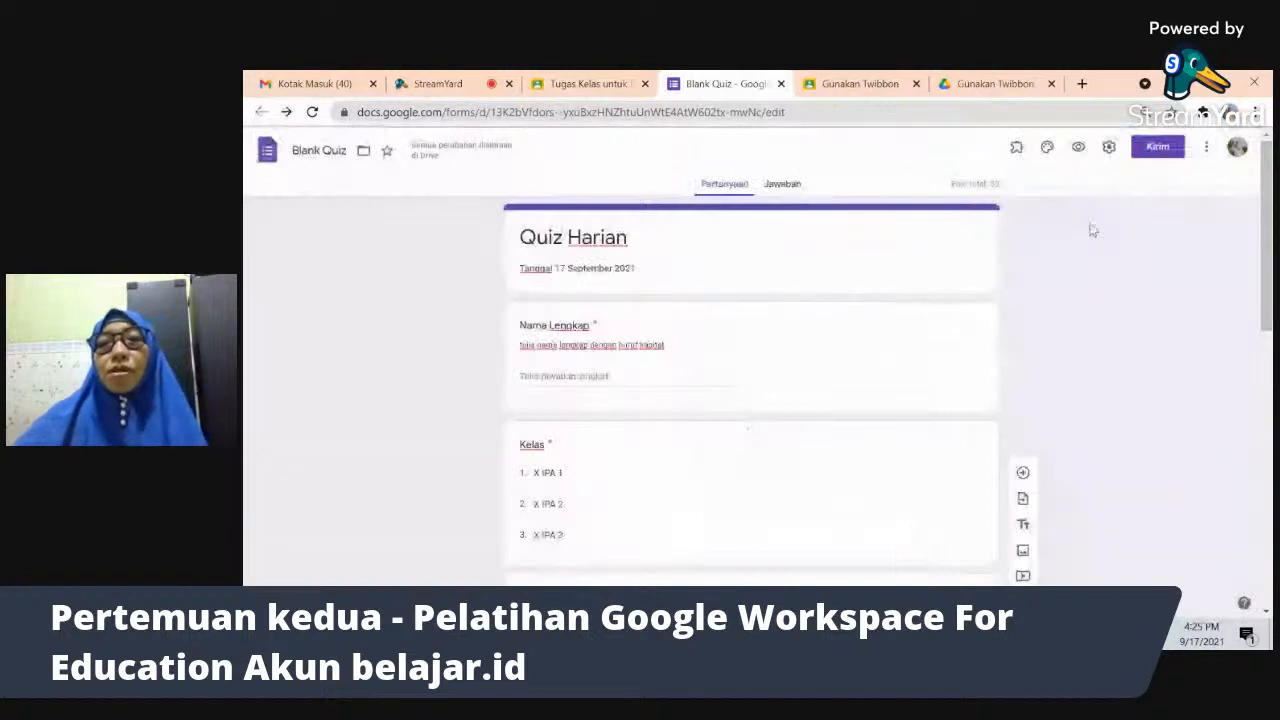
# - Shorten the form's link to forms.gle and copy it
pyautogui.click(1156, 148)
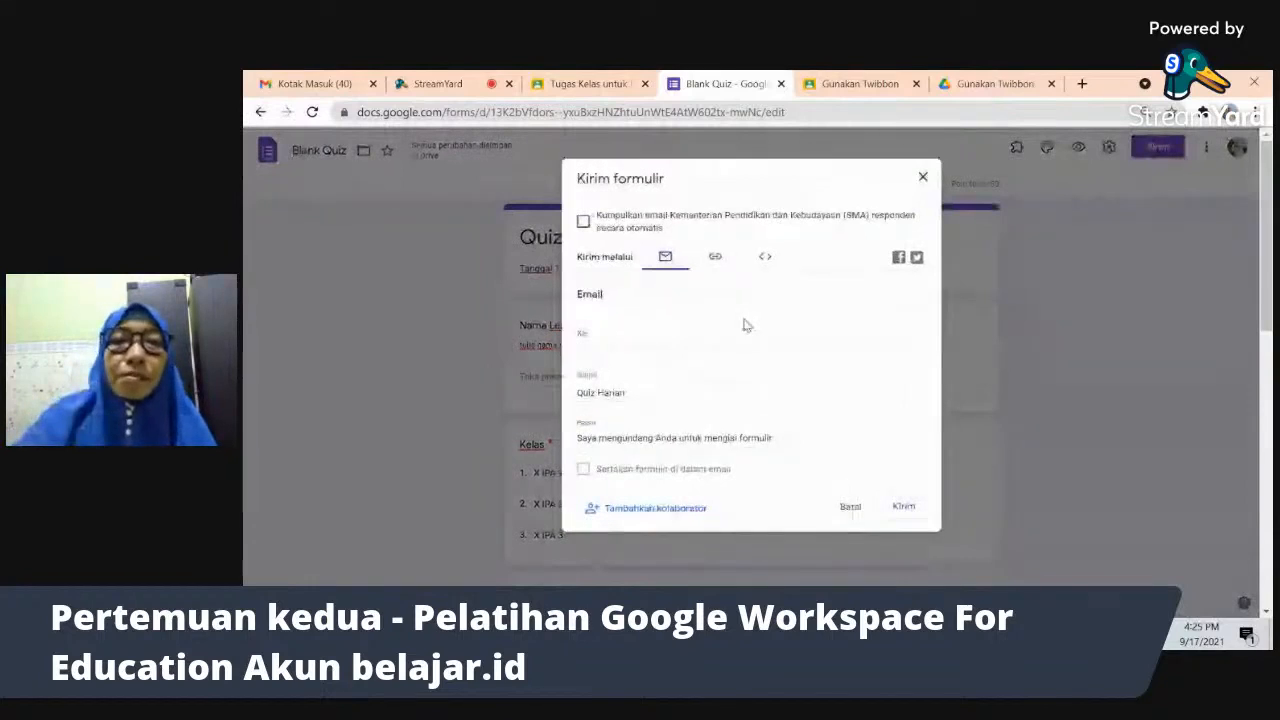
pyautogui.click(716, 262)
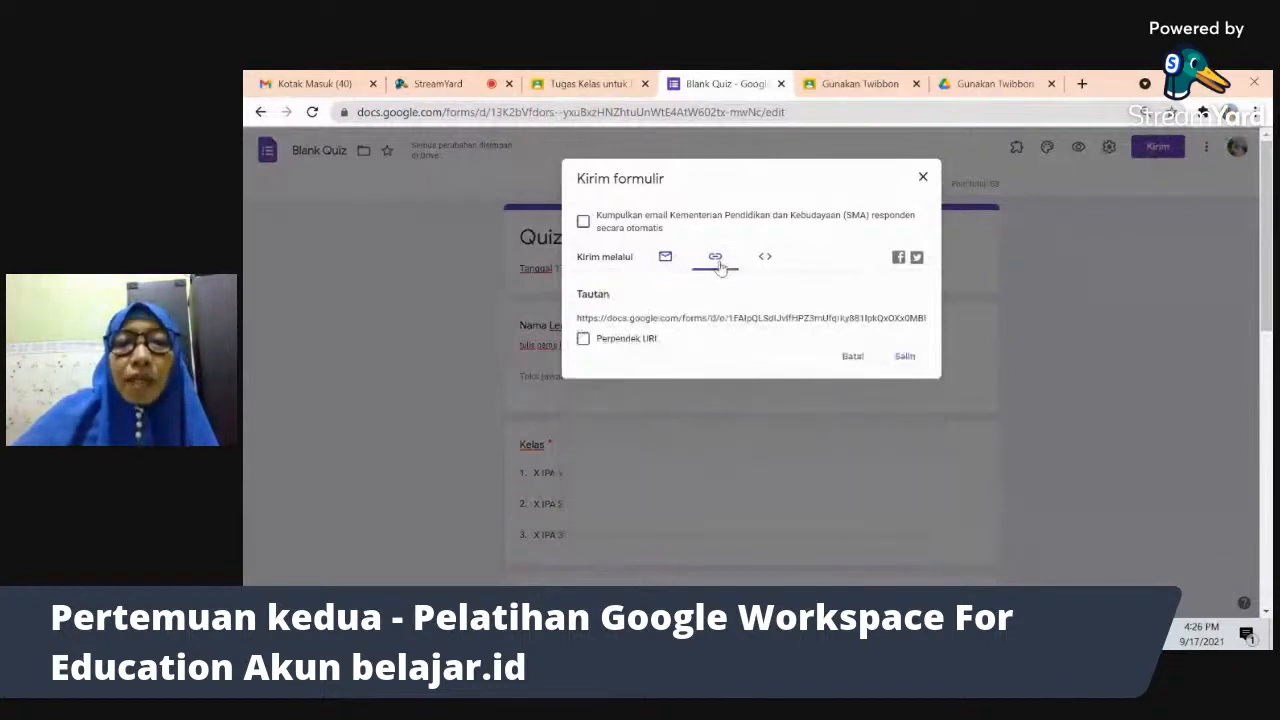
pyautogui.click(744, 320)
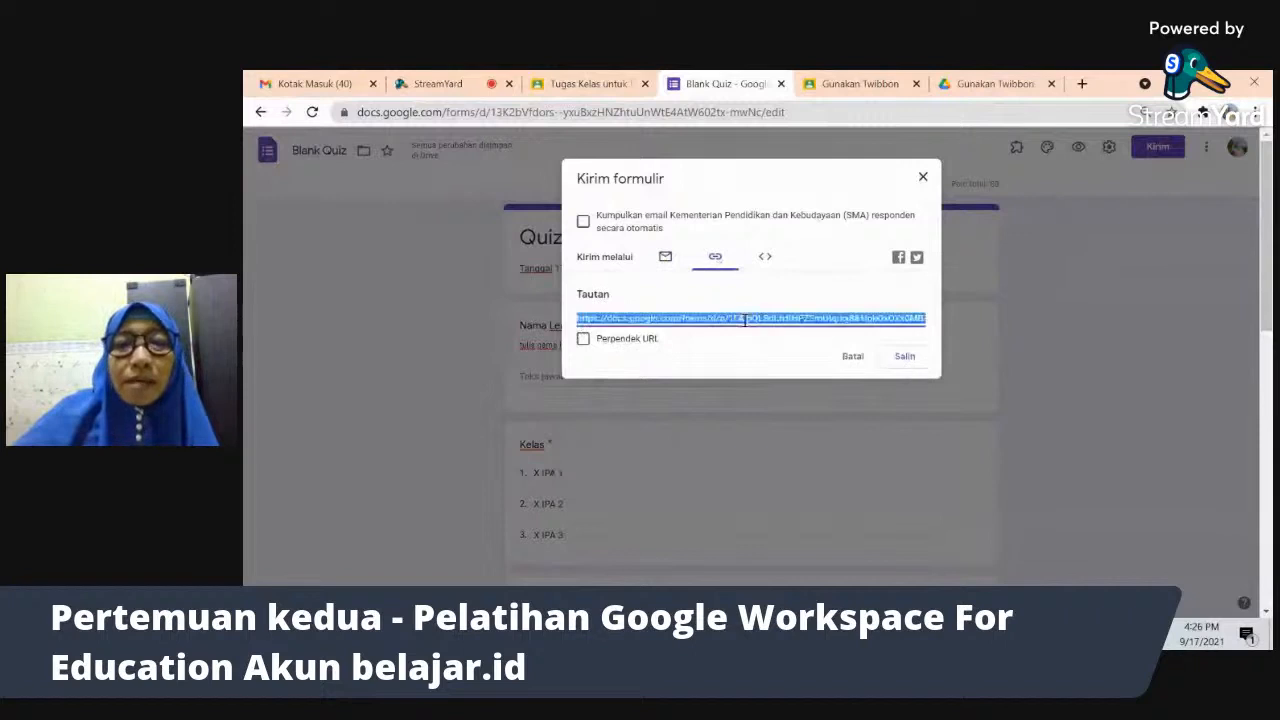
pyautogui.click(583, 339)
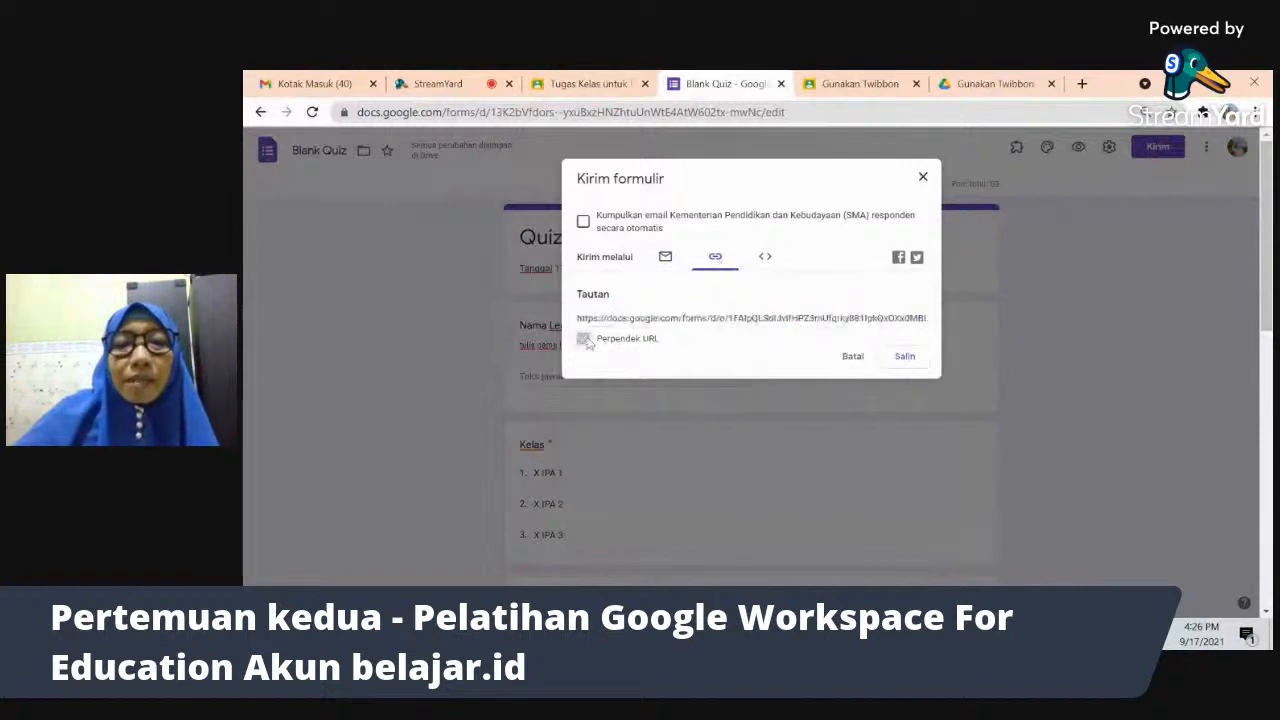
pyautogui.click(764, 258)
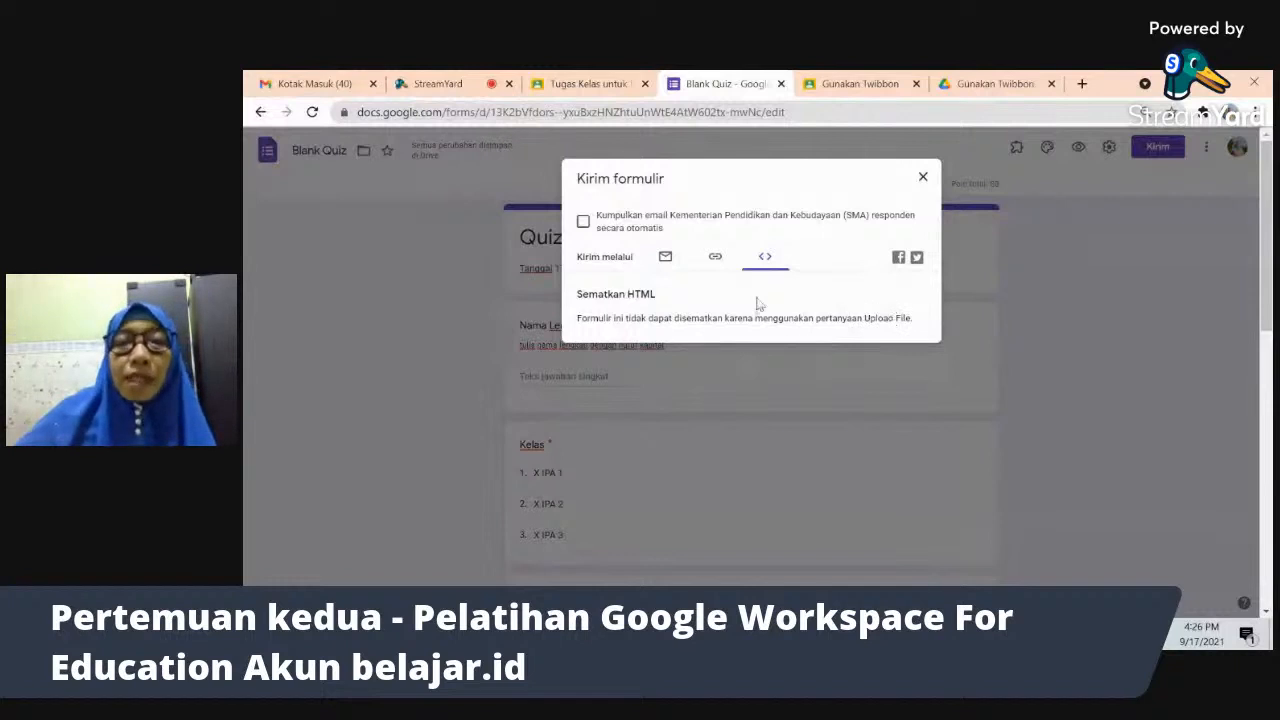
pyautogui.click(716, 258)
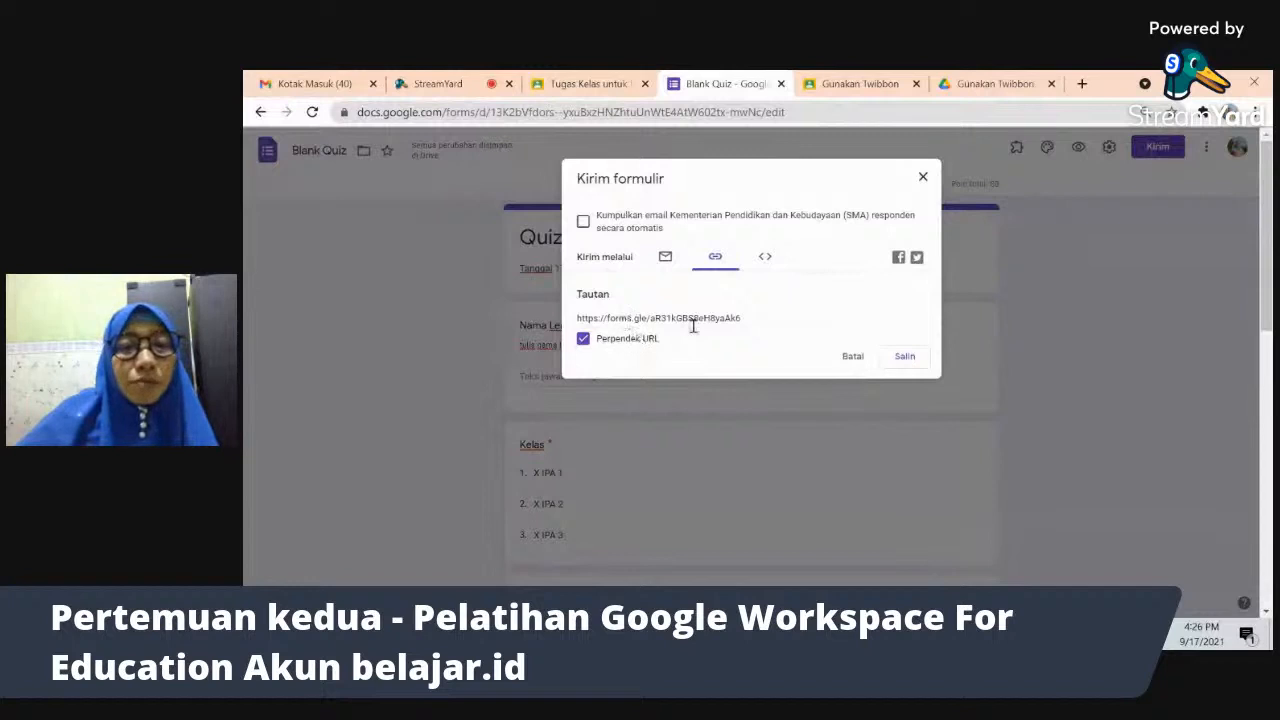
pyautogui.click(913, 360)
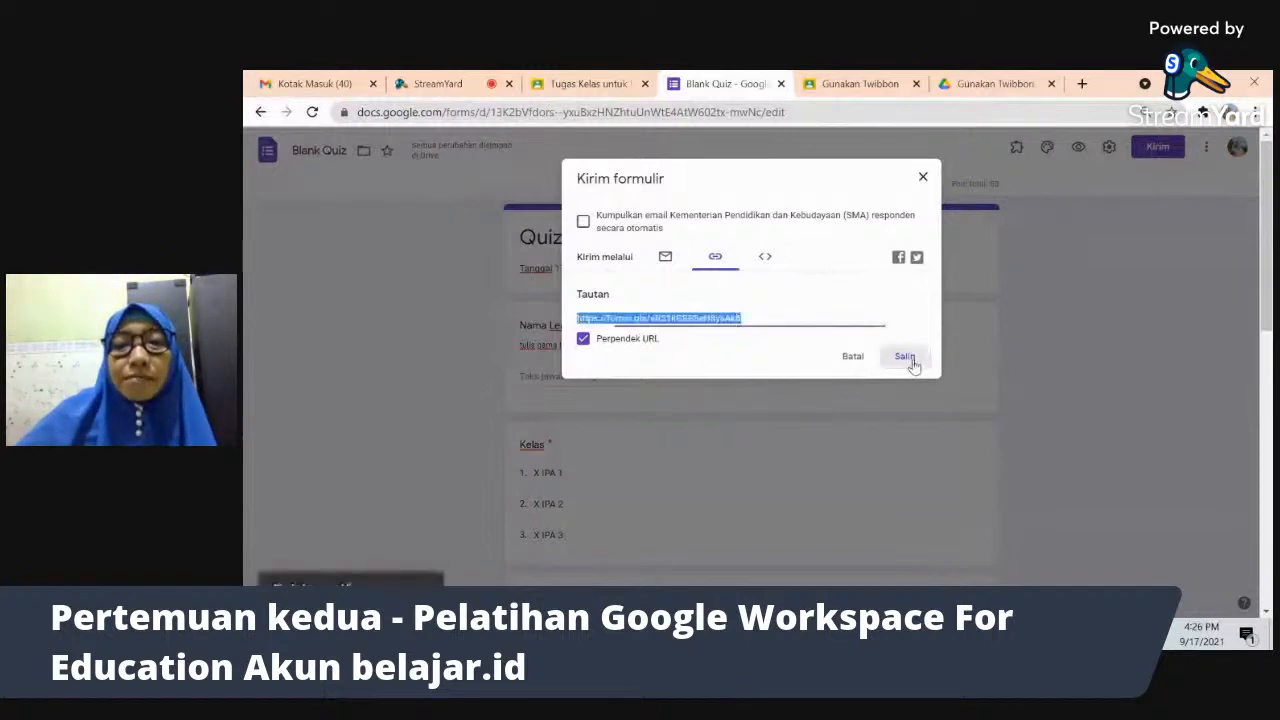
pyautogui.click(851, 359)
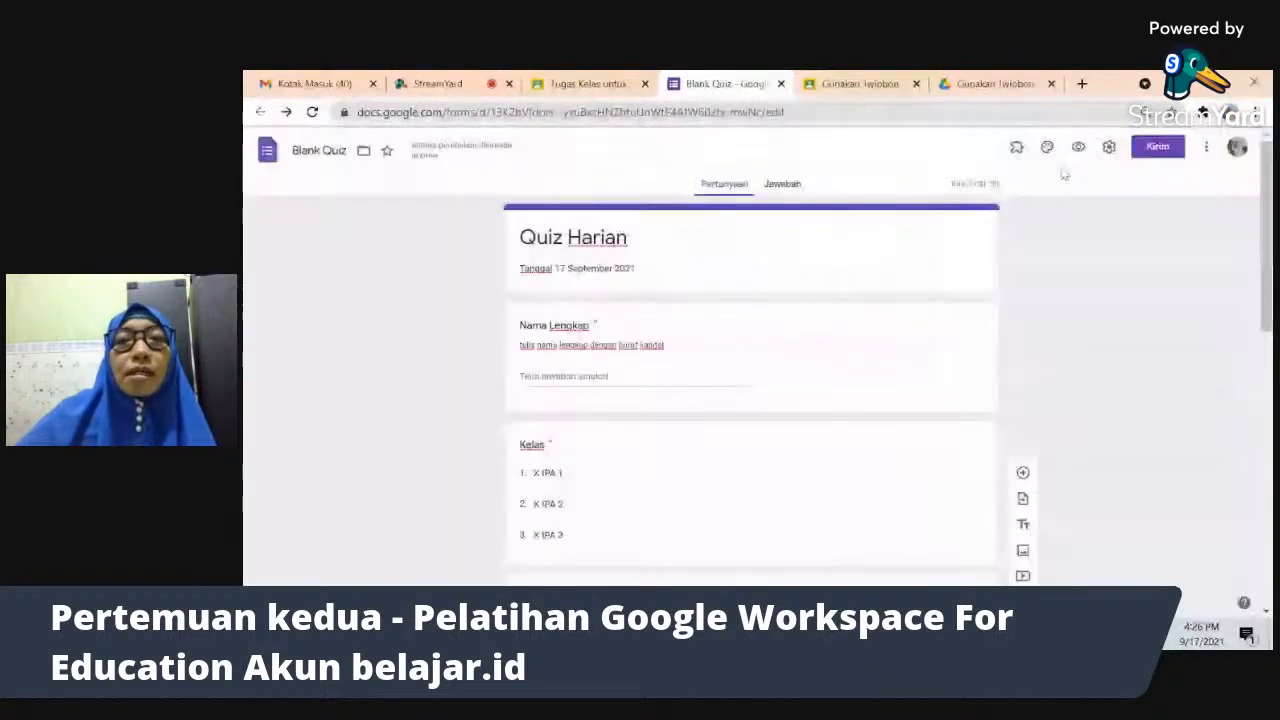
# - Start a new assignment under Tugas kelas and attach the copied forms.gle link
pyautogui.click(782, 84)
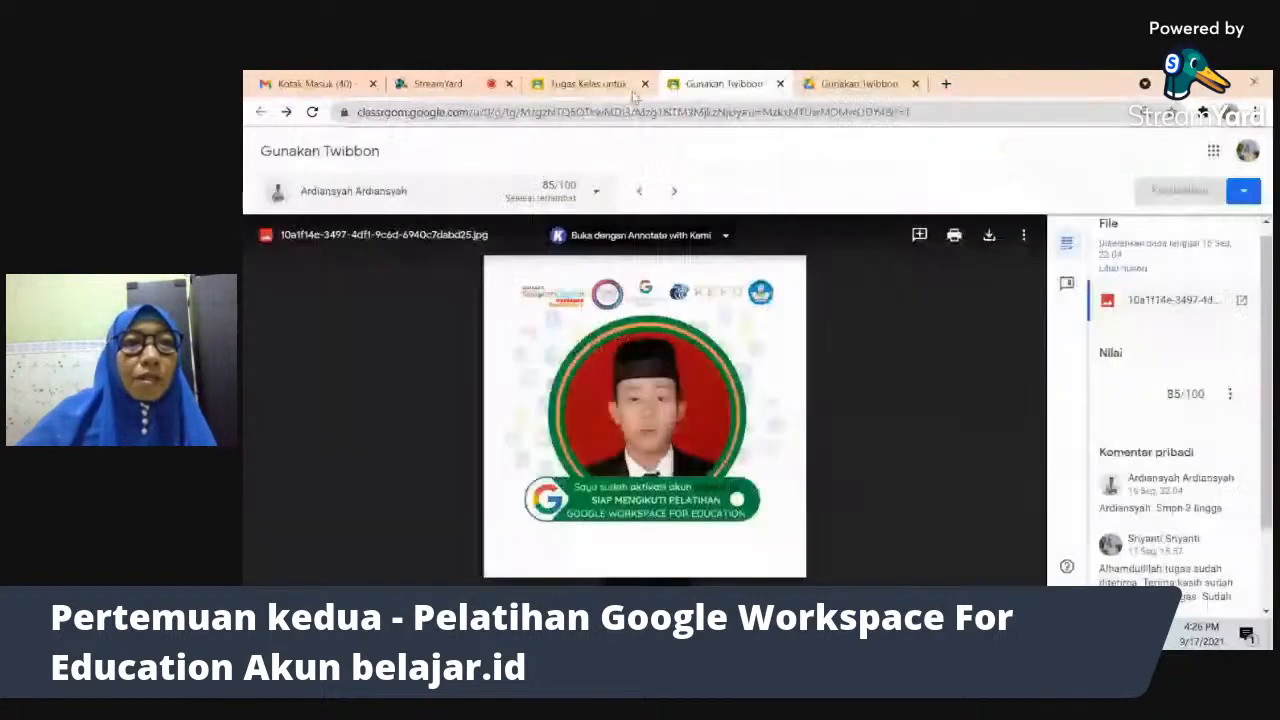
pyautogui.click(620, 86)
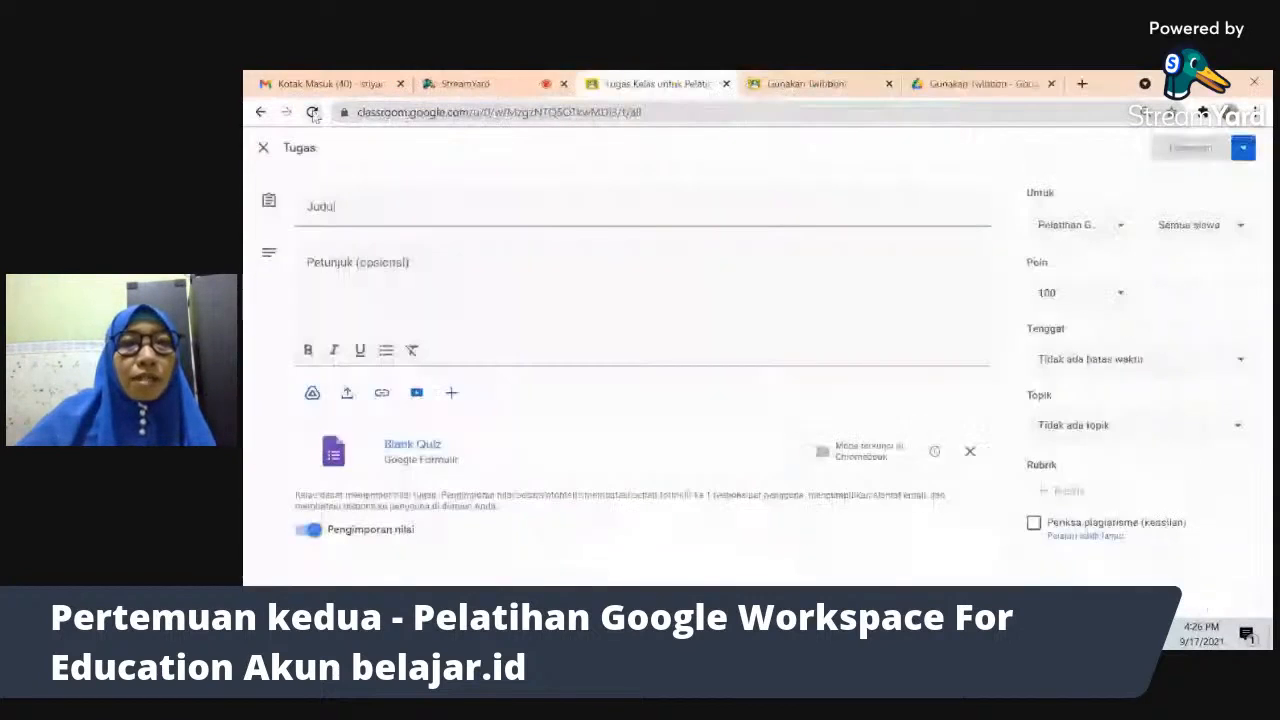
pyautogui.click(312, 112)
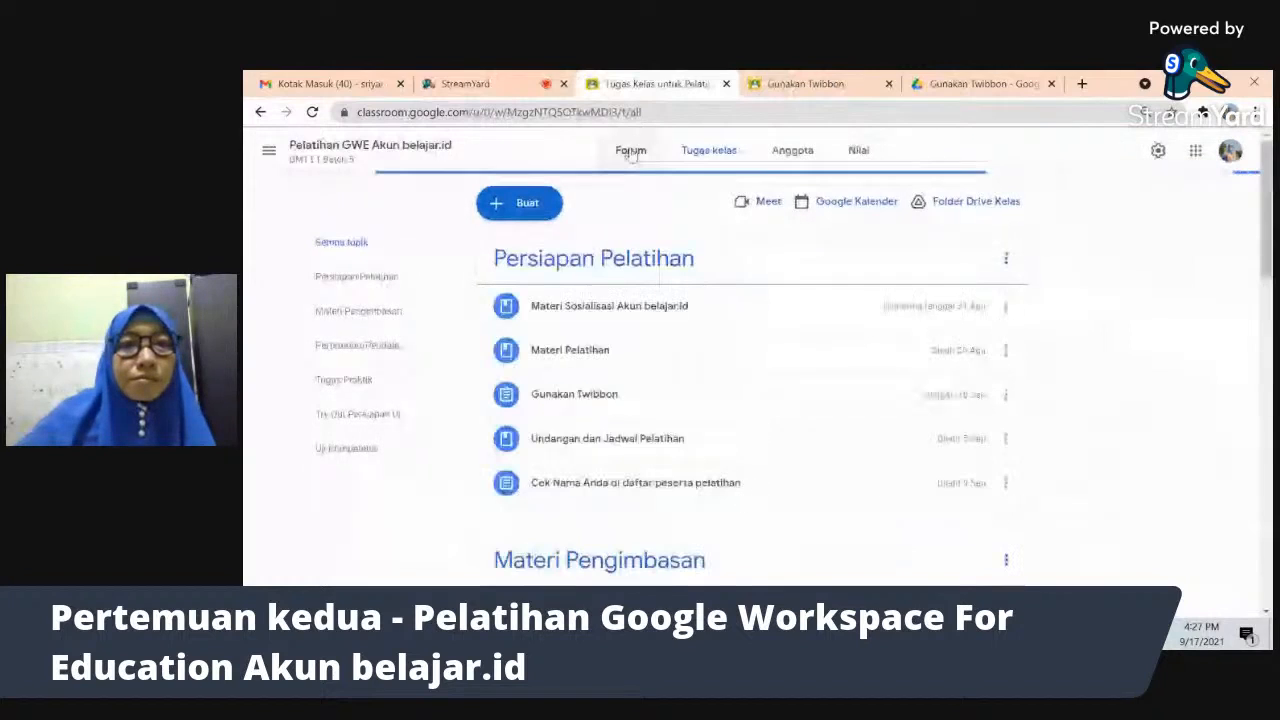
pyautogui.click(527, 204)
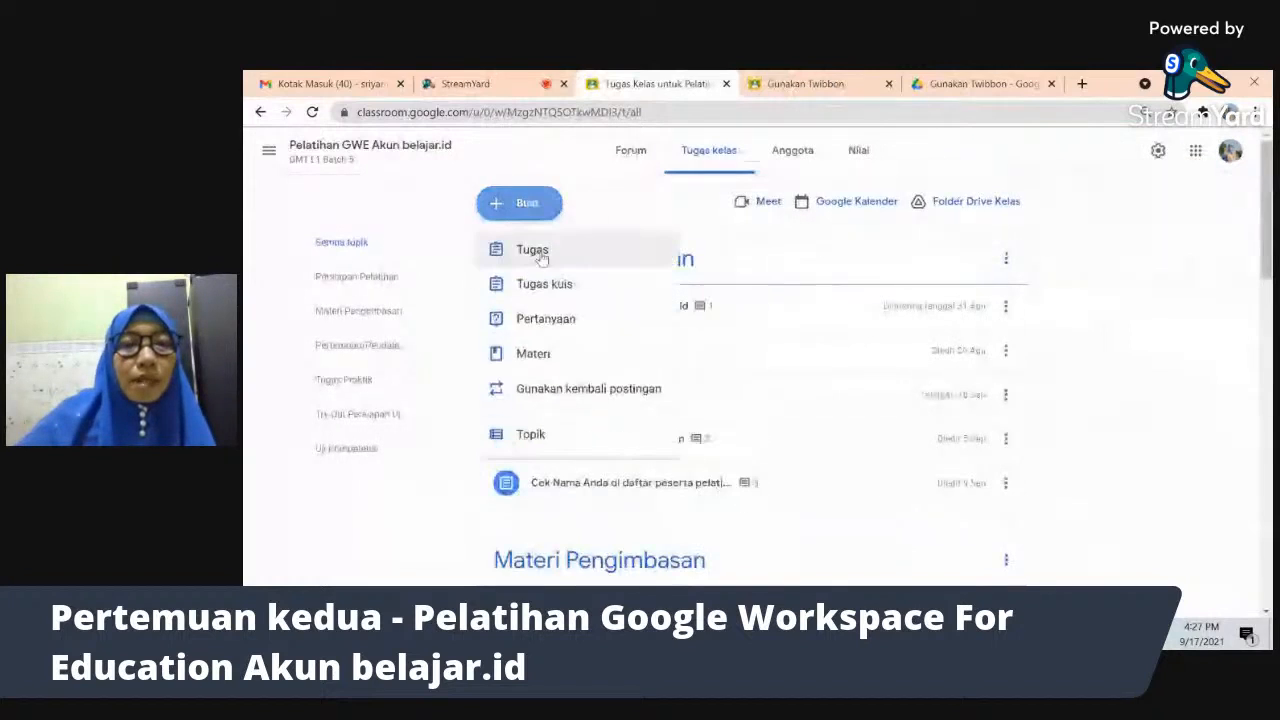
pyautogui.click(540, 252)
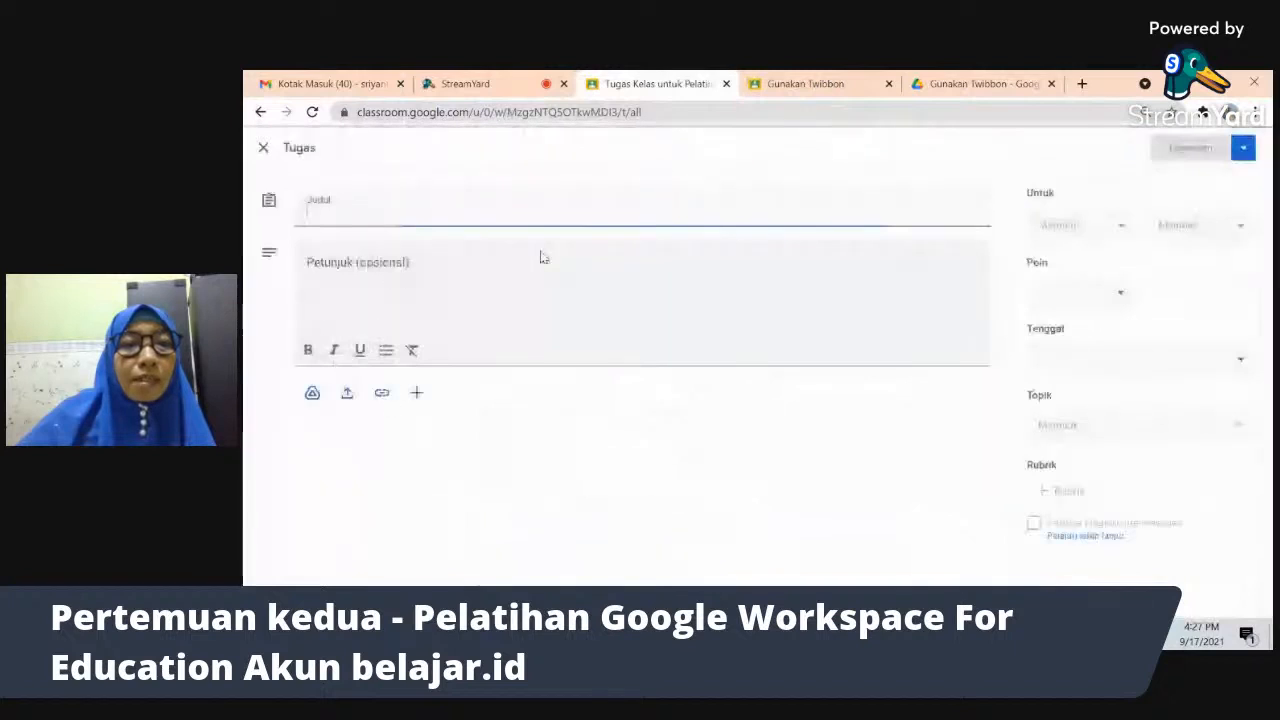
pyautogui.click(381, 393)
pyautogui.hotkey('ctrl', 'v')
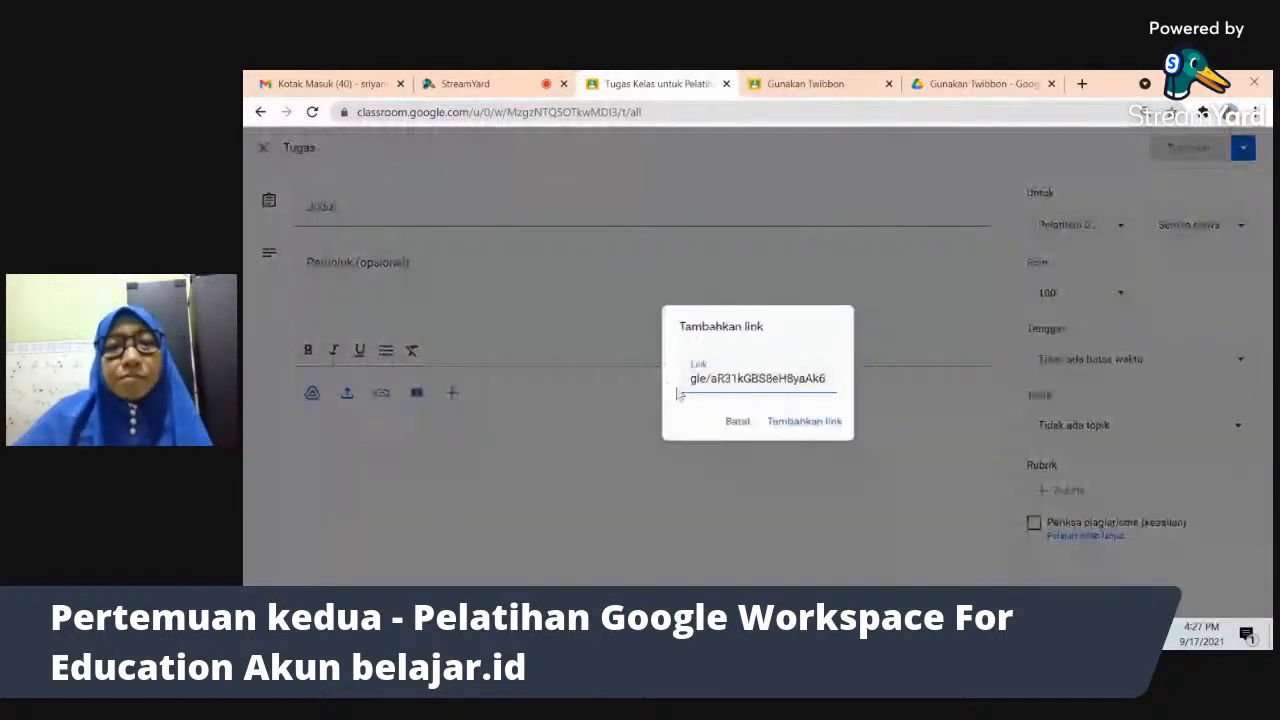
pyautogui.click(822, 424)
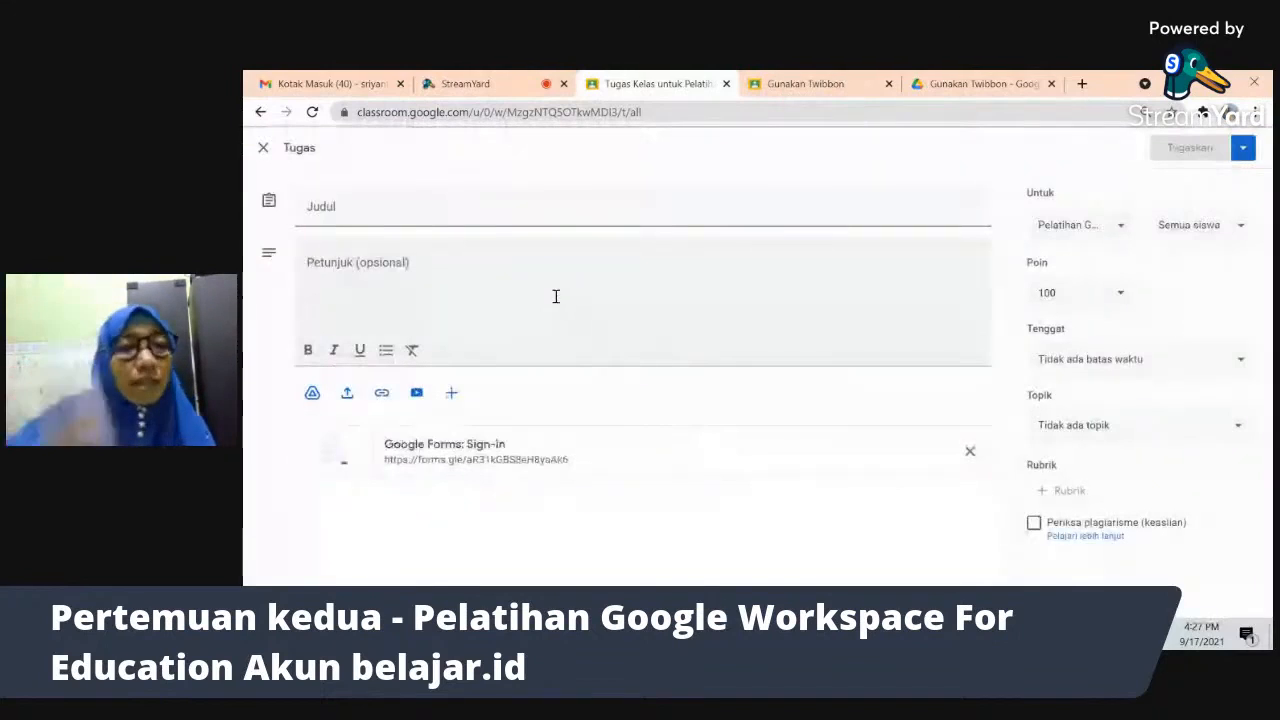
# - Title the assignment 'Quiz Harian' and begin instructions asking students to fill in the form
pyautogui.click(443, 216)
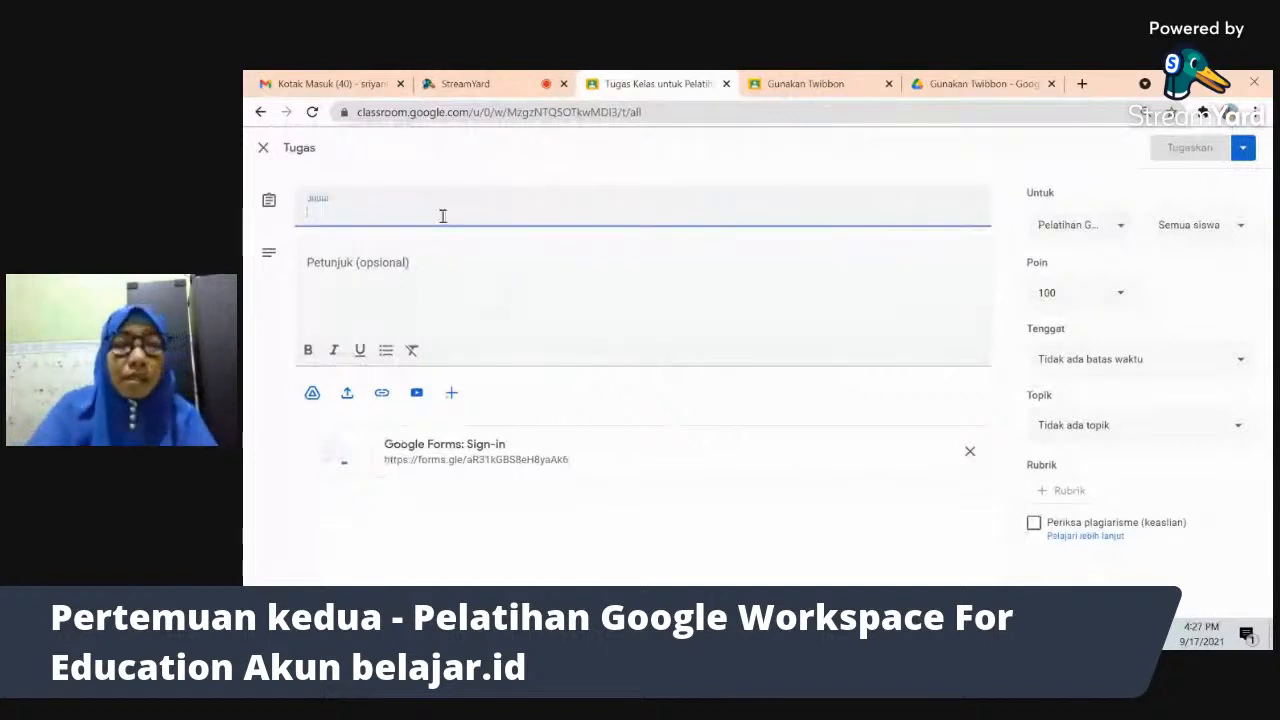
pyautogui.write('Quis Hana')
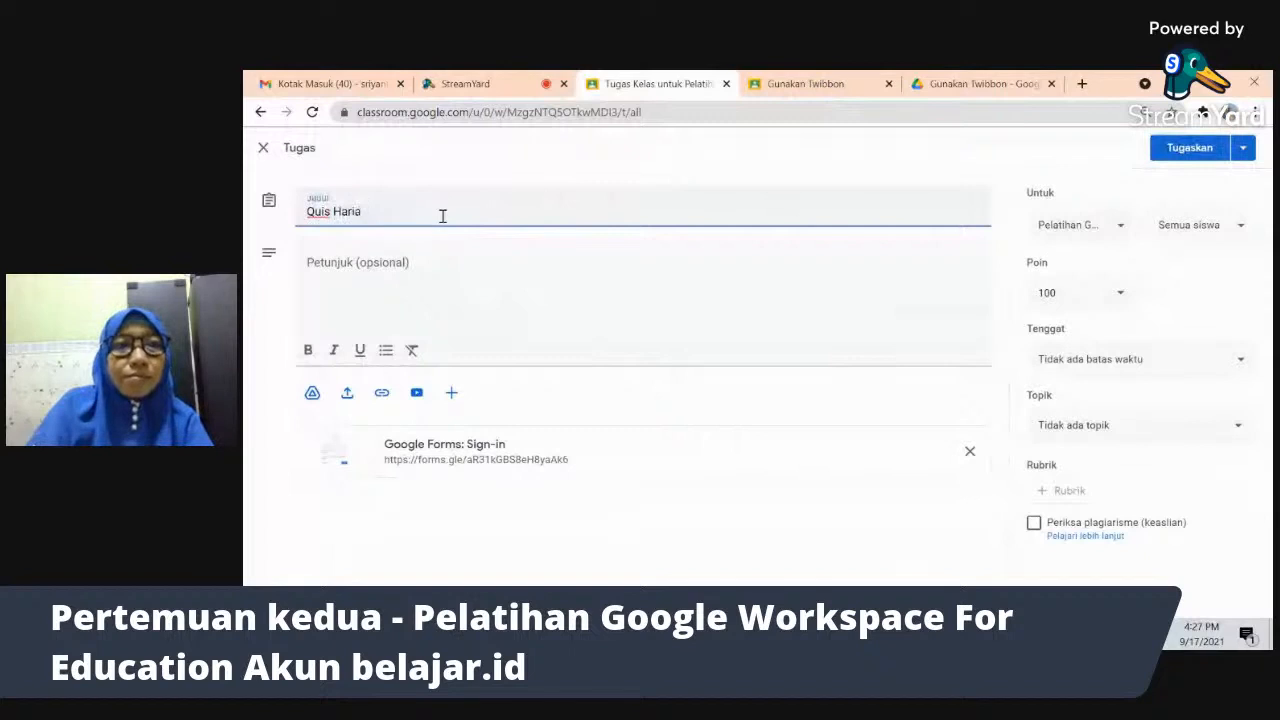
pyautogui.write('n')
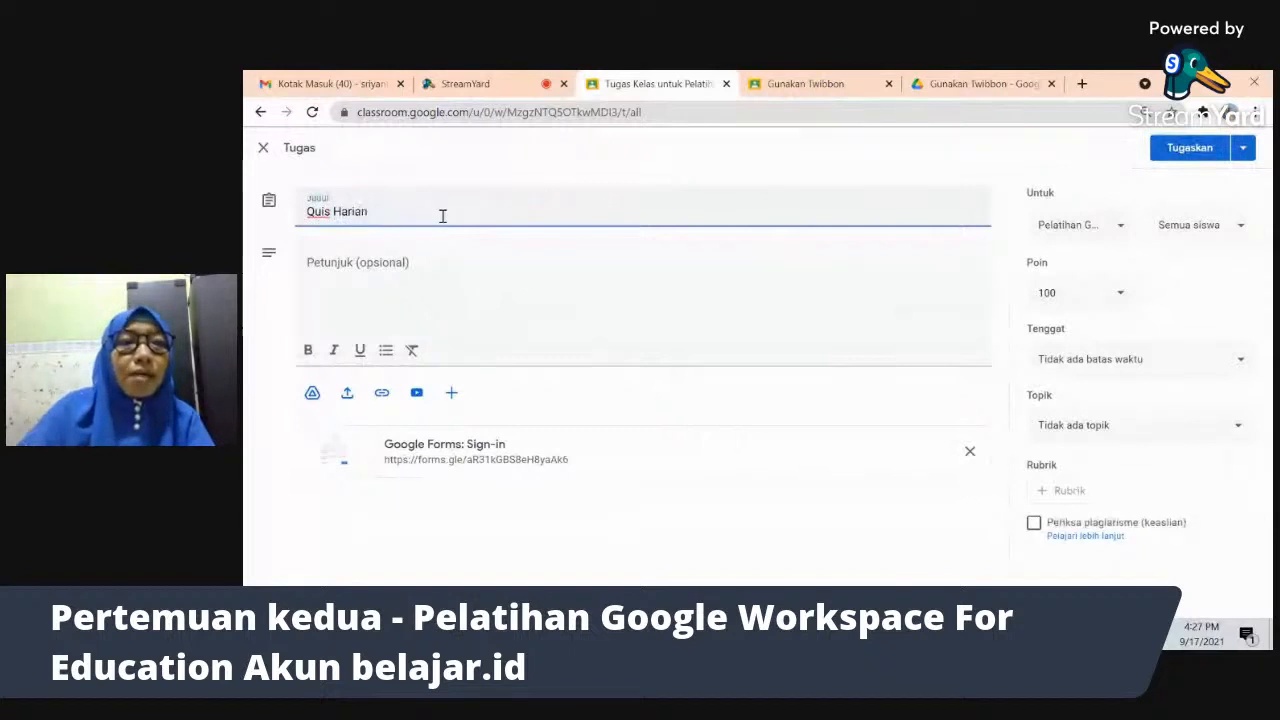
pyautogui.click(327, 211)
pyautogui.press('BackSpace')
pyautogui.write('z')
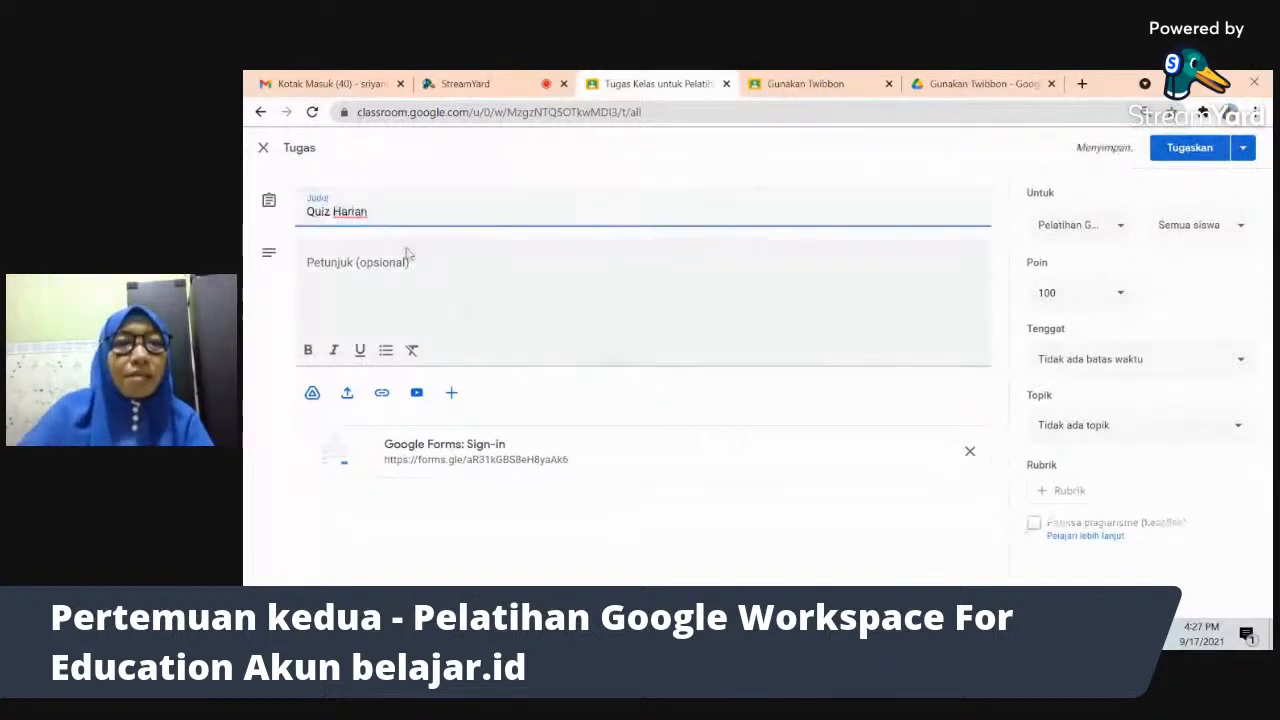
pyautogui.click(418, 271)
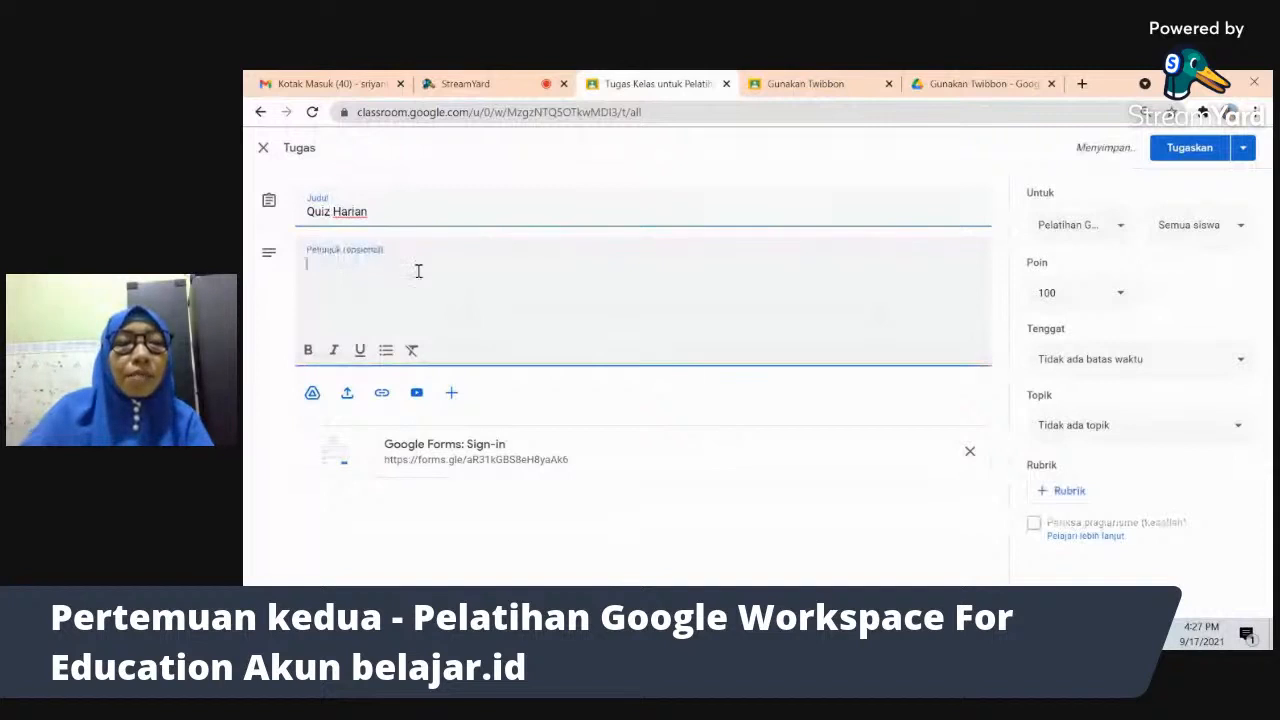
pyautogui.write('Sila')
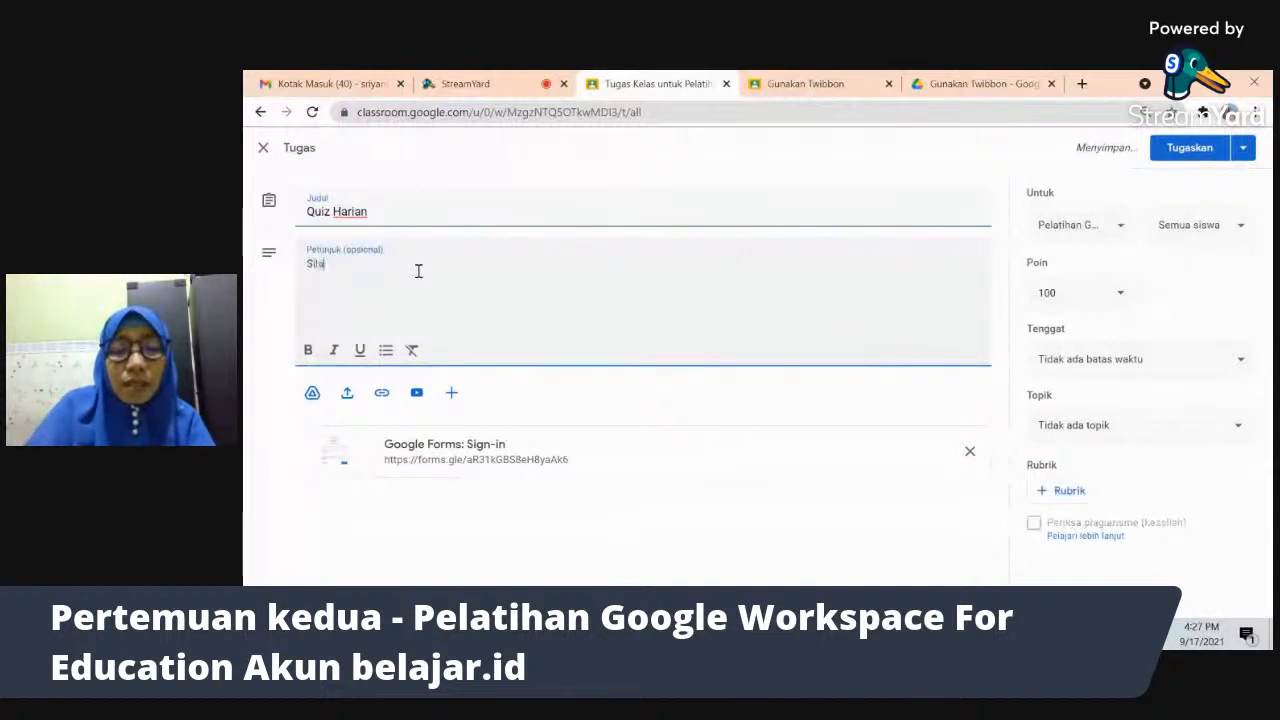
pyautogui.write('hakn lai form')
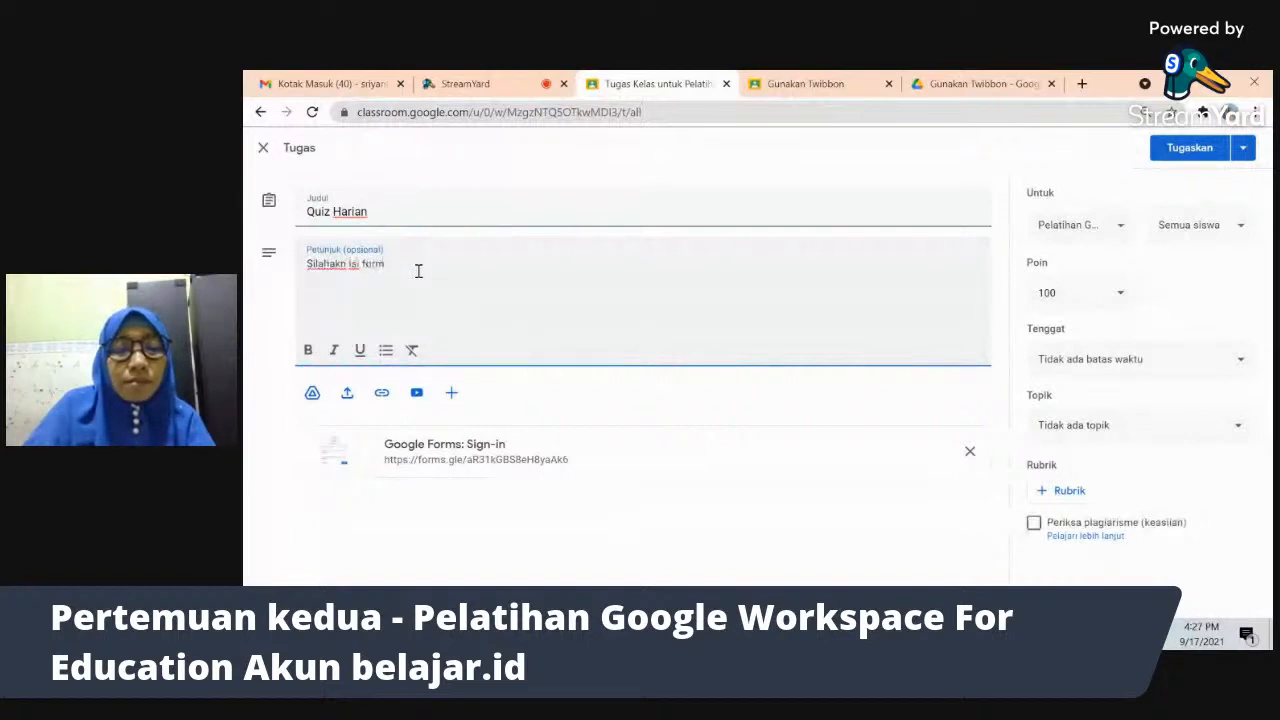
pyautogui.write(' berikut ini')
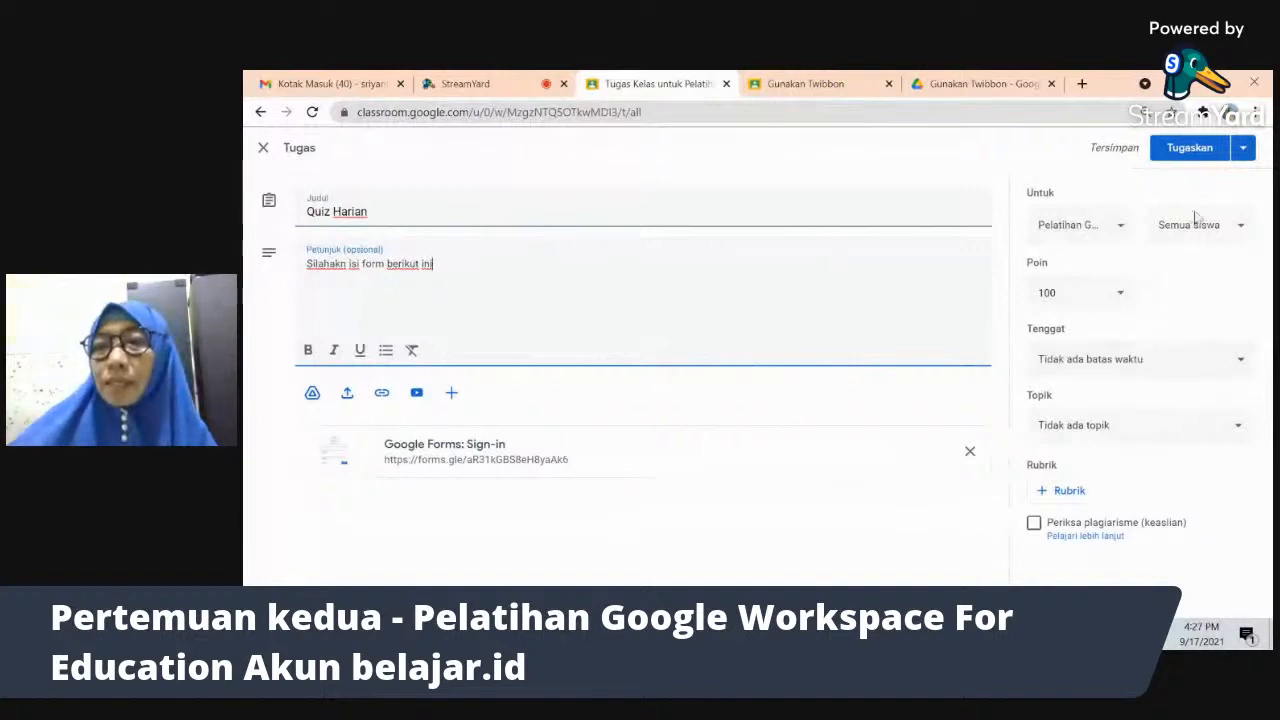
# - Keep the same class and narrow the assignment to just two students
pyautogui.click(1113, 229)
pyautogui.click(1118, 218)
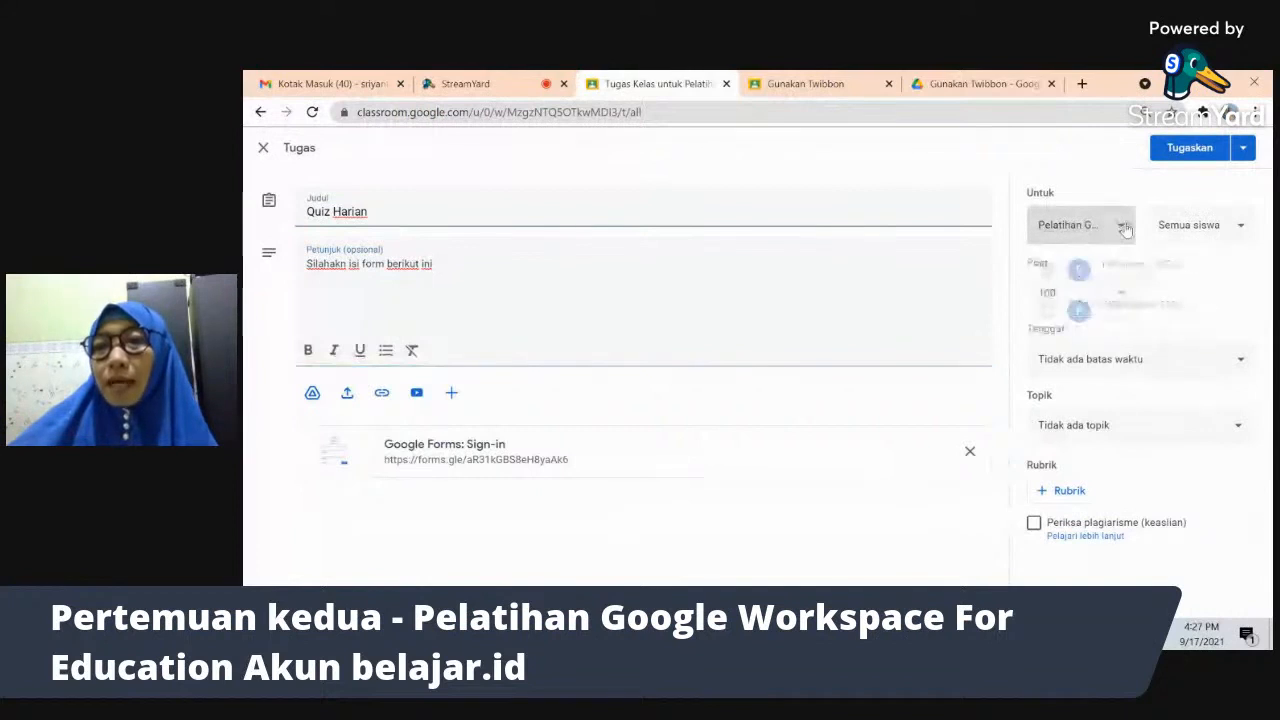
pyautogui.click(1224, 226)
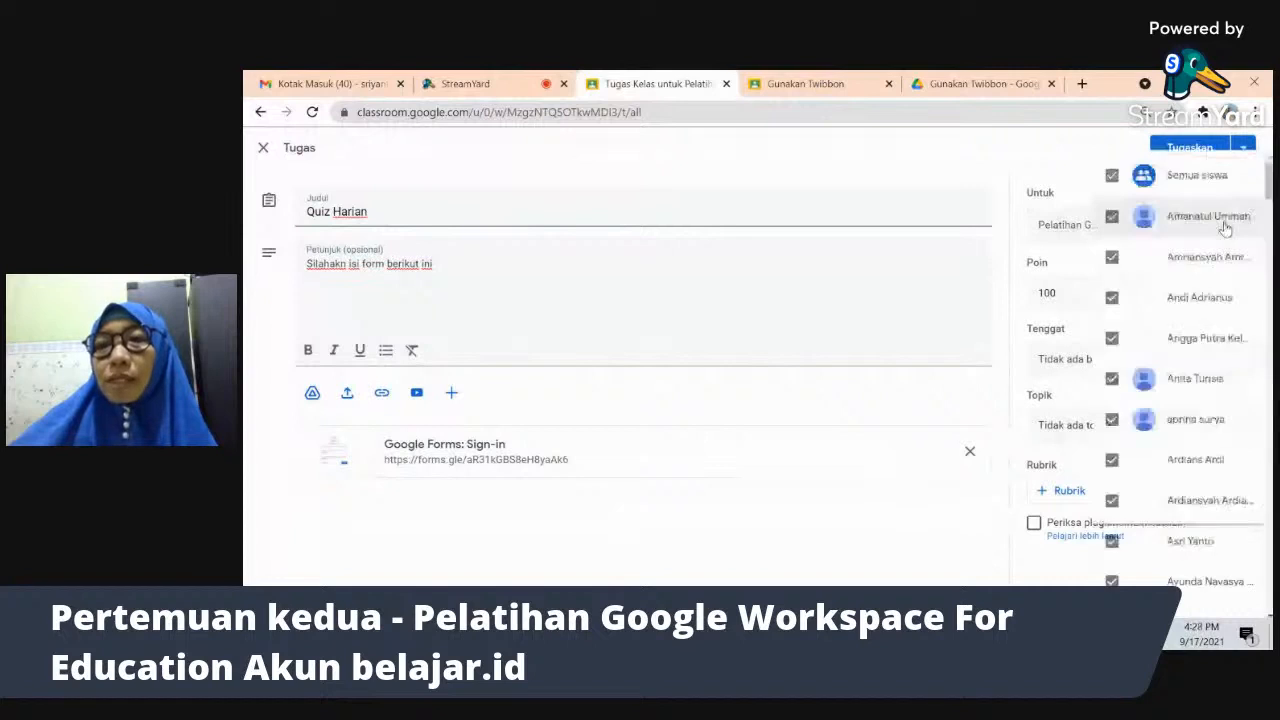
pyautogui.click(1180, 160)
pyautogui.click(1180, 160)
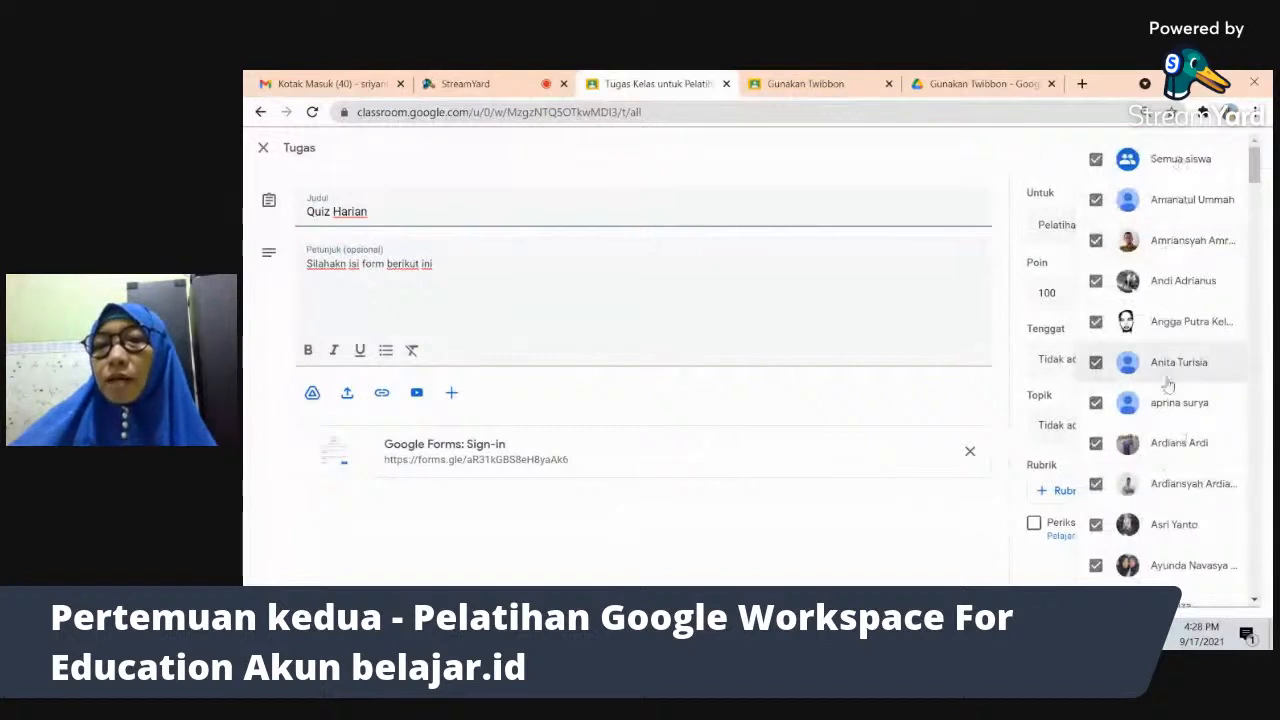
pyautogui.click(1168, 206)
pyautogui.click(1096, 159)
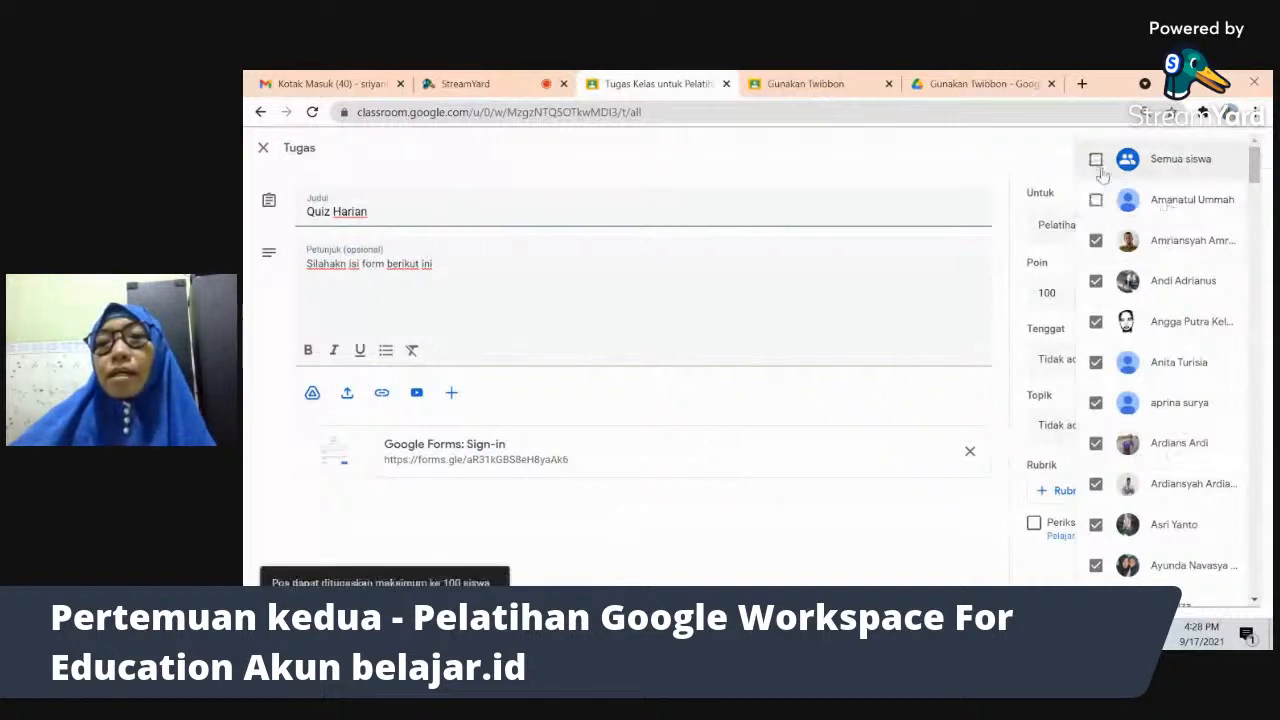
pyautogui.click(1185, 168)
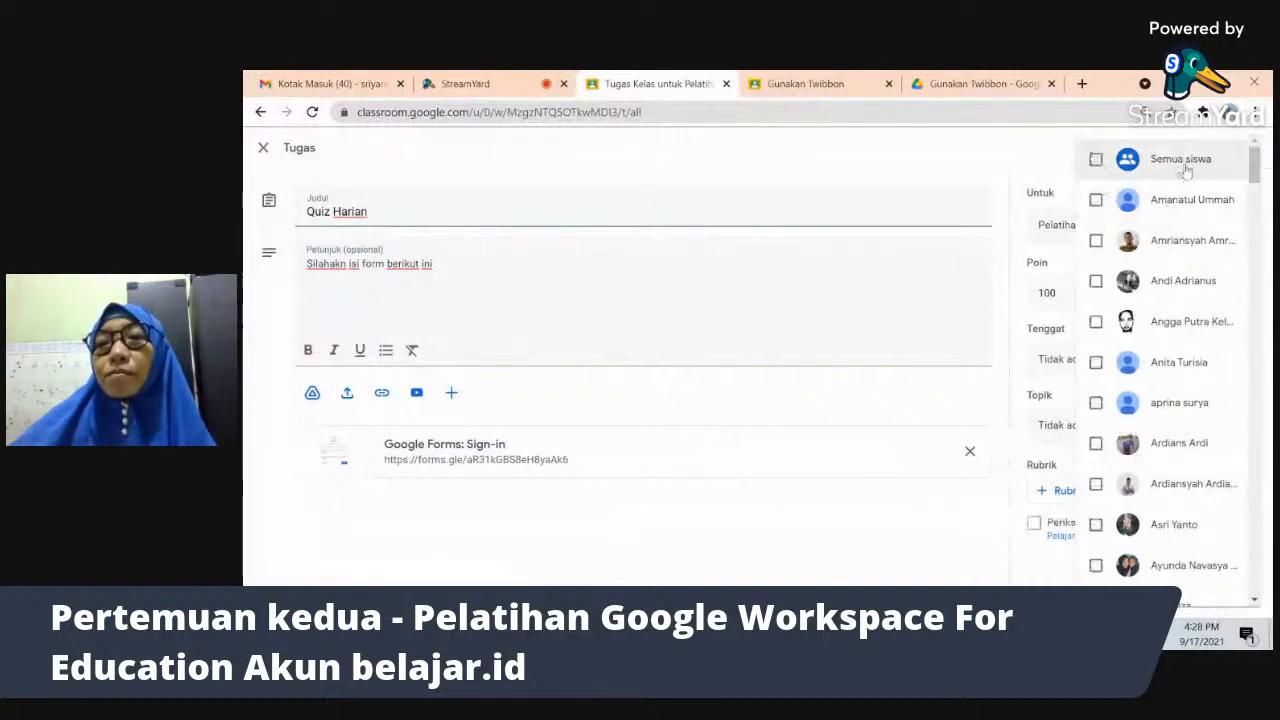
pyautogui.click(1190, 209)
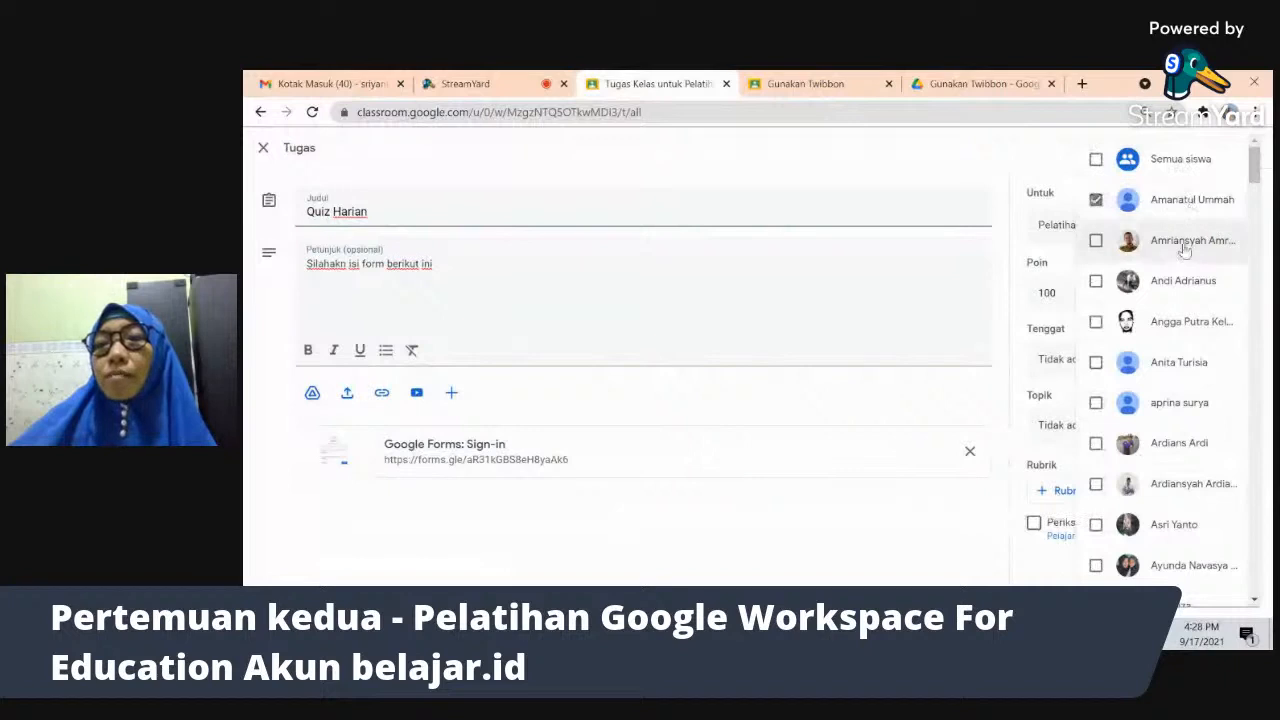
pyautogui.click(1183, 251)
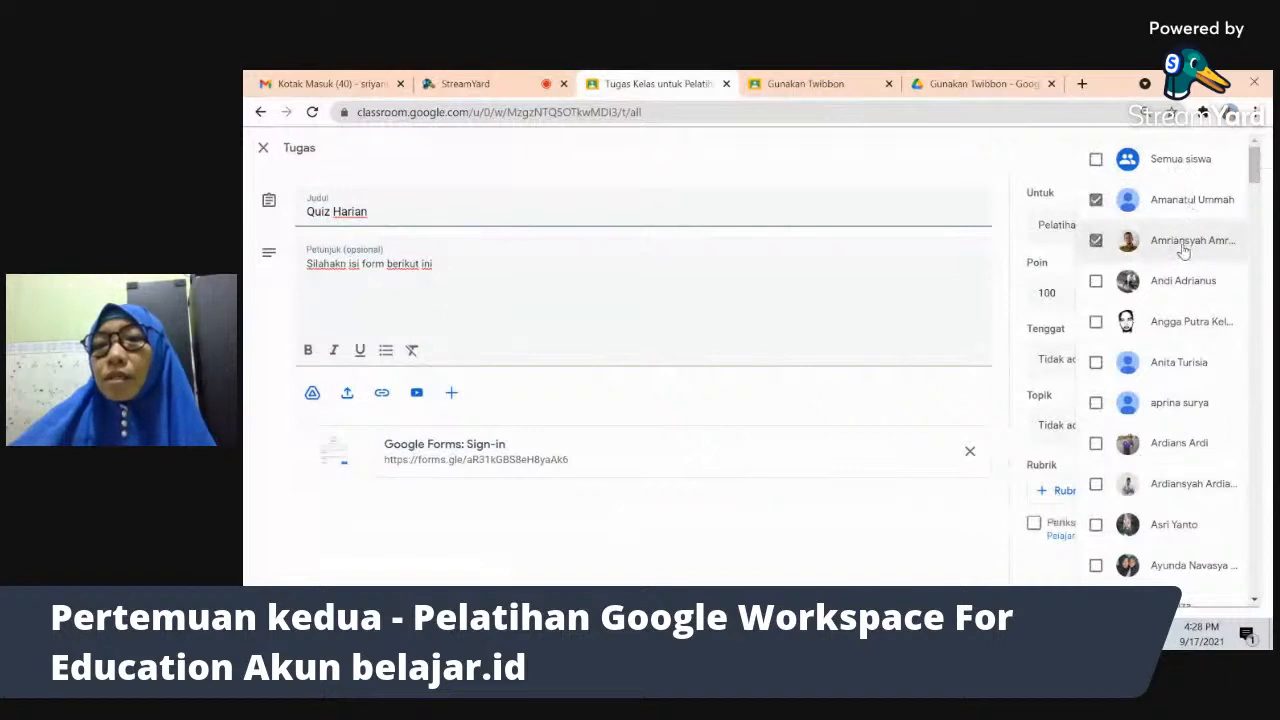
pyautogui.click(1024, 162)
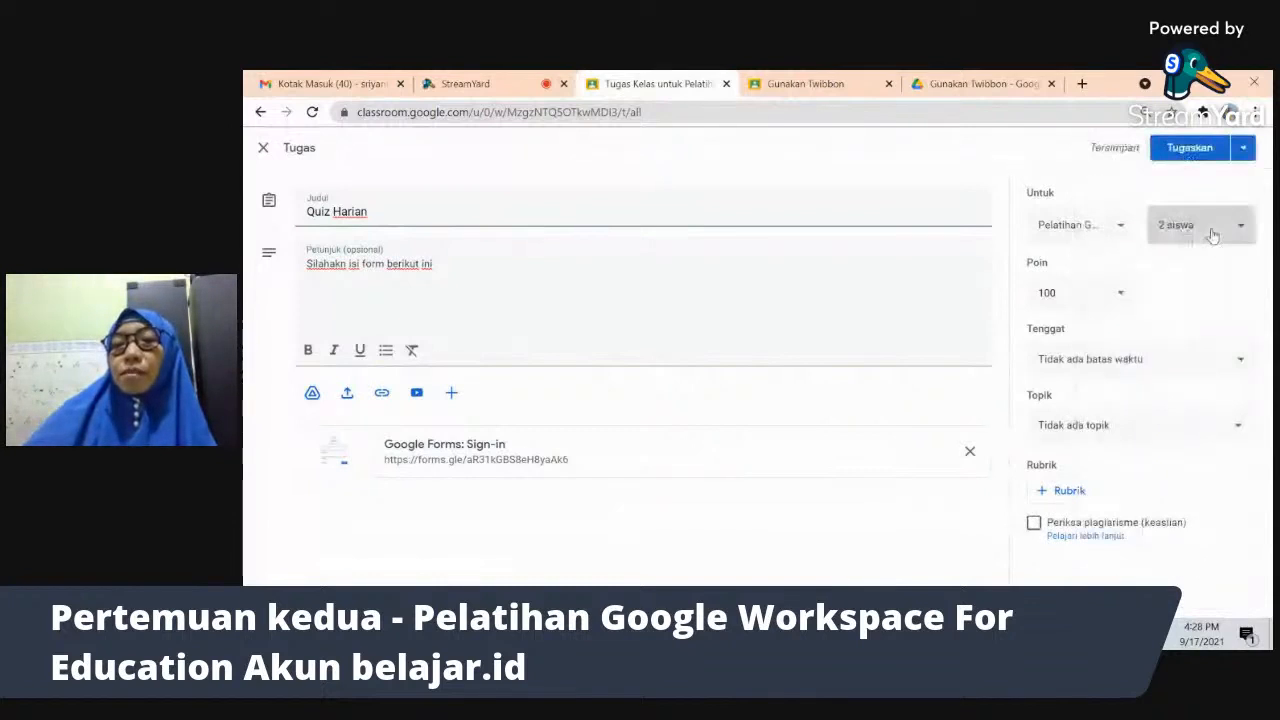
# - Reassign the quiz to all students and bring up the Poin options
pyautogui.click(1211, 234)
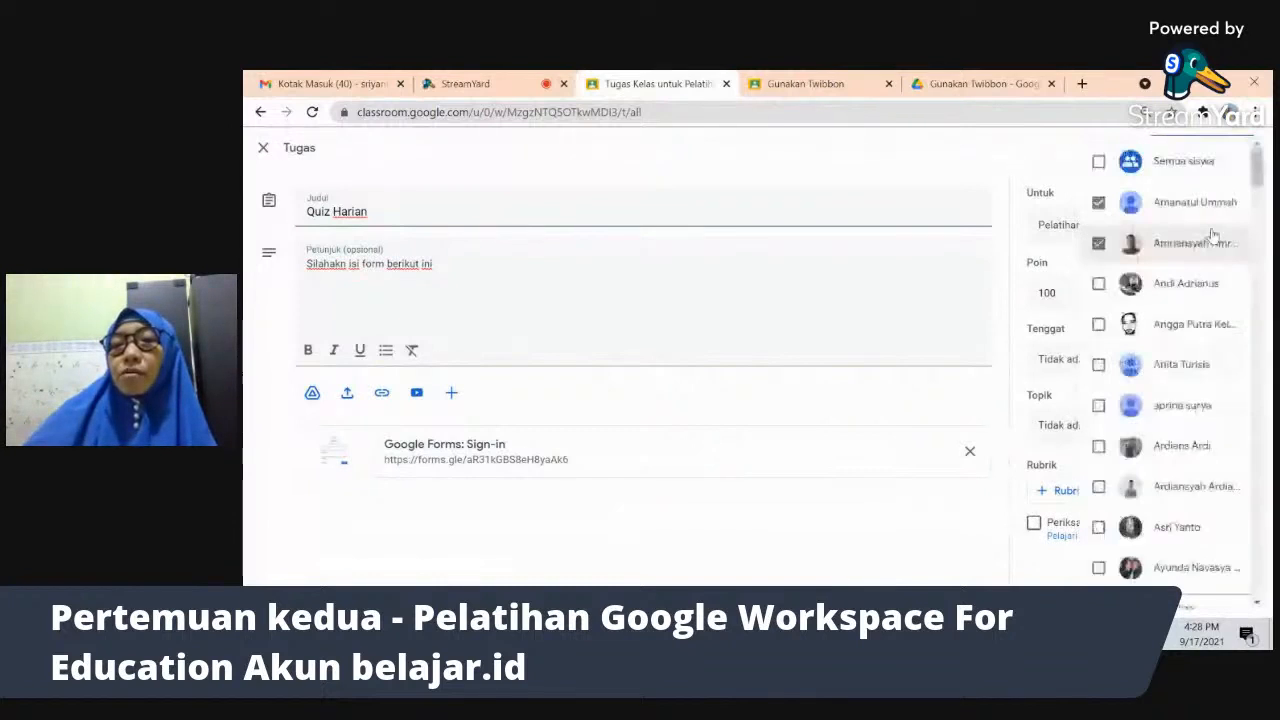
pyautogui.click(1121, 168)
pyautogui.click(1006, 148)
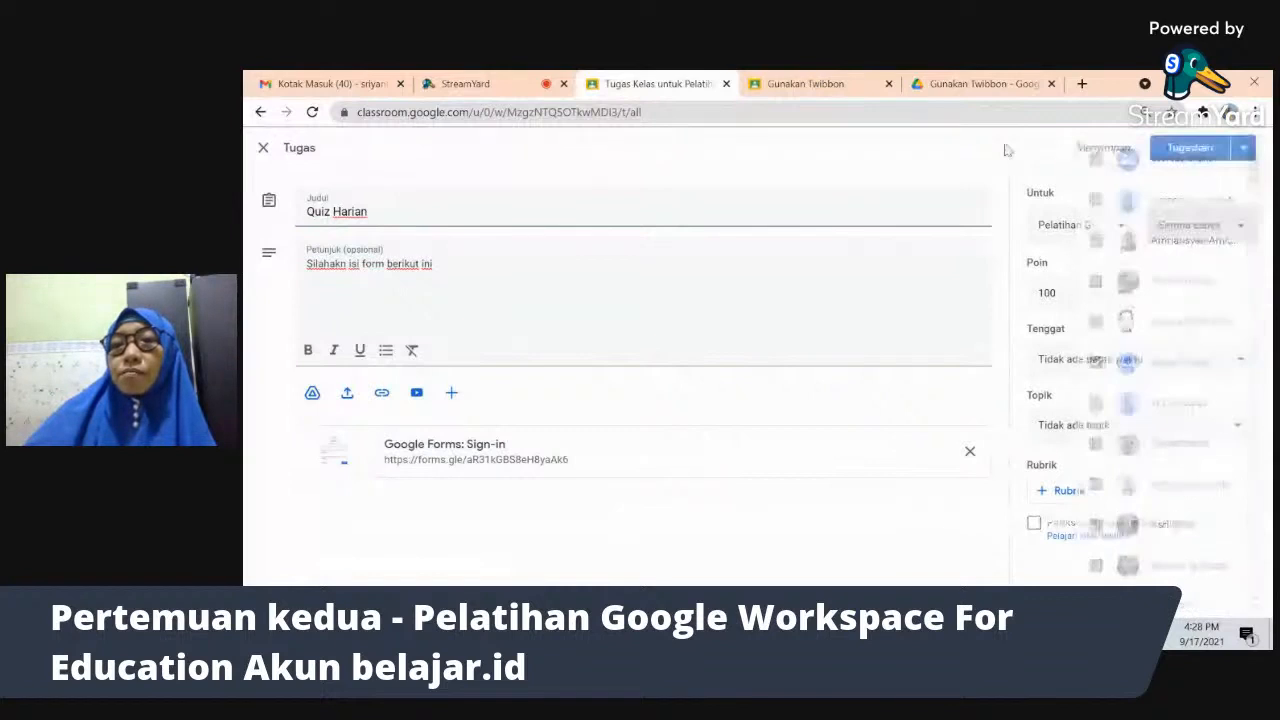
pyautogui.click(1119, 294)
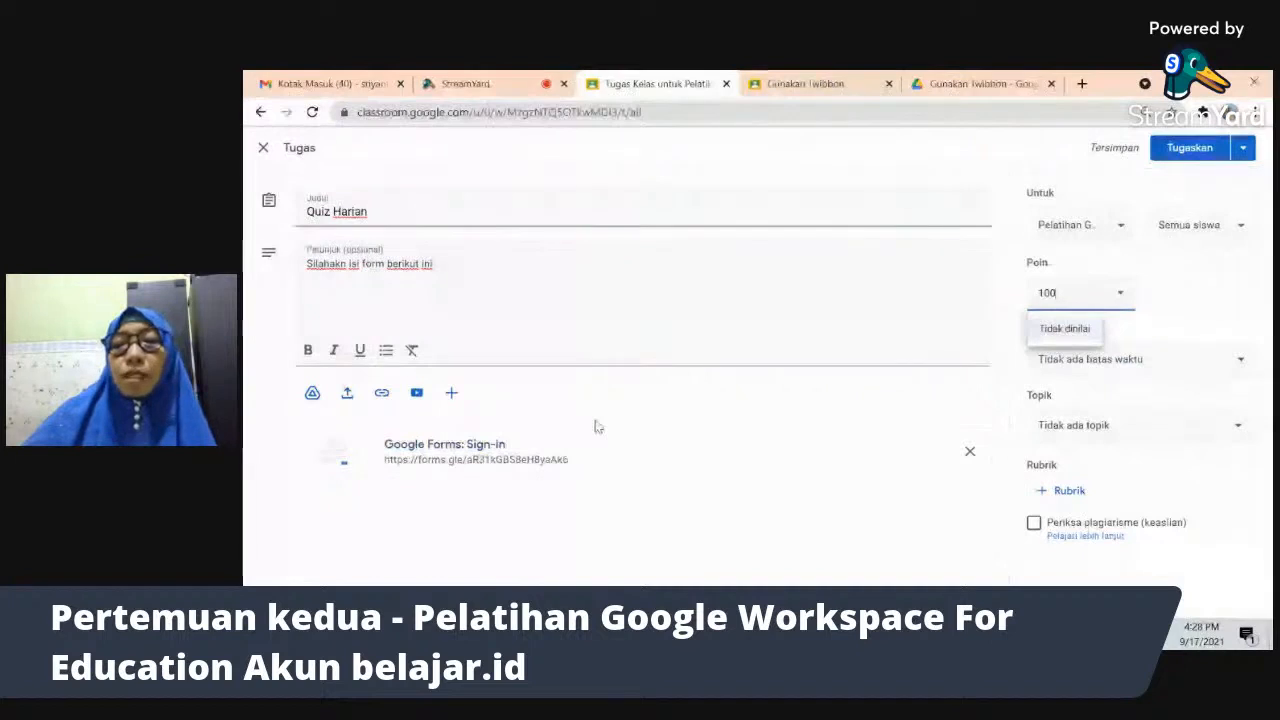
# - Replace 'Tidak dinilai' with 100 as the assignment's points
pyautogui.click(1080, 330)
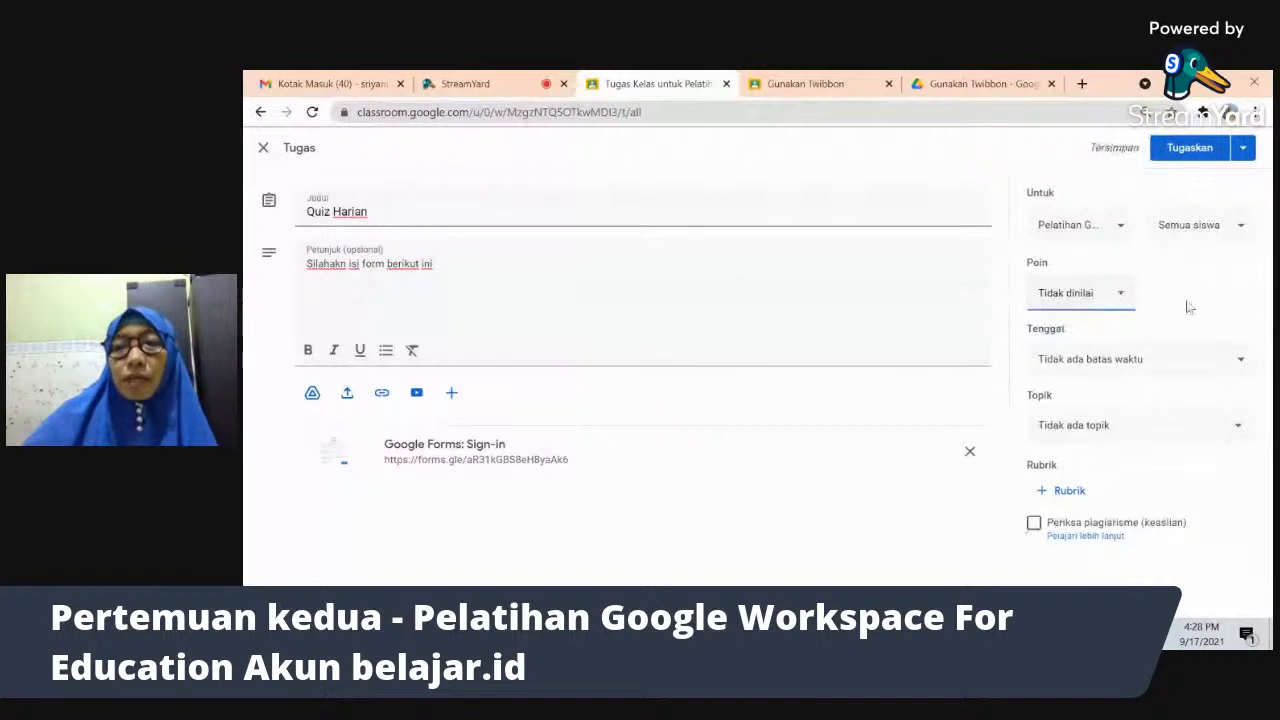
pyautogui.click(1102, 292)
pyautogui.press('BackSpace')
pyautogui.press('BackSpace')
pyautogui.press('BackSpace')
pyautogui.press('BackSpace')
pyautogui.press('BackSpace')
pyautogui.press('BackSpace')
pyautogui.press('BackSpace')
pyautogui.press('BackSpace')
pyautogui.press('BackSpace')
pyautogui.press('BackSpace')
pyautogui.press('BackSpace')
pyautogui.press('BackSpace')
pyautogui.press('BackSpace')
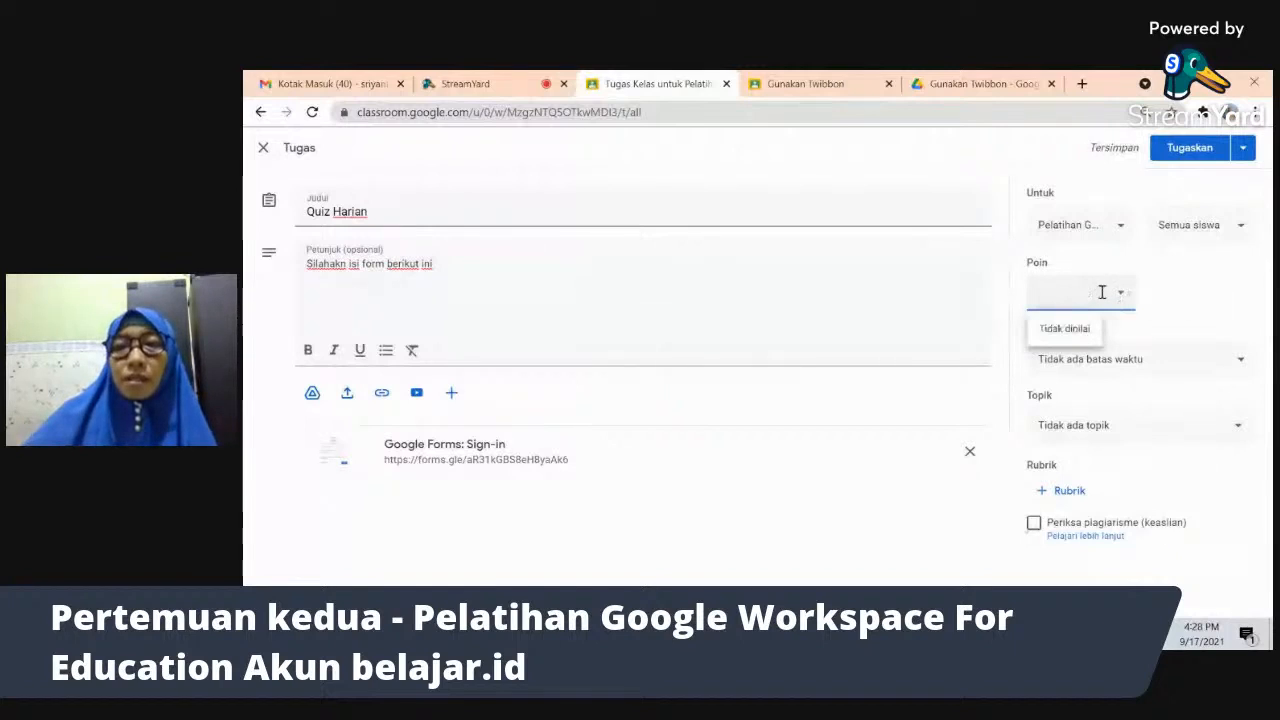
pyautogui.click(1197, 296)
pyautogui.click(1117, 293)
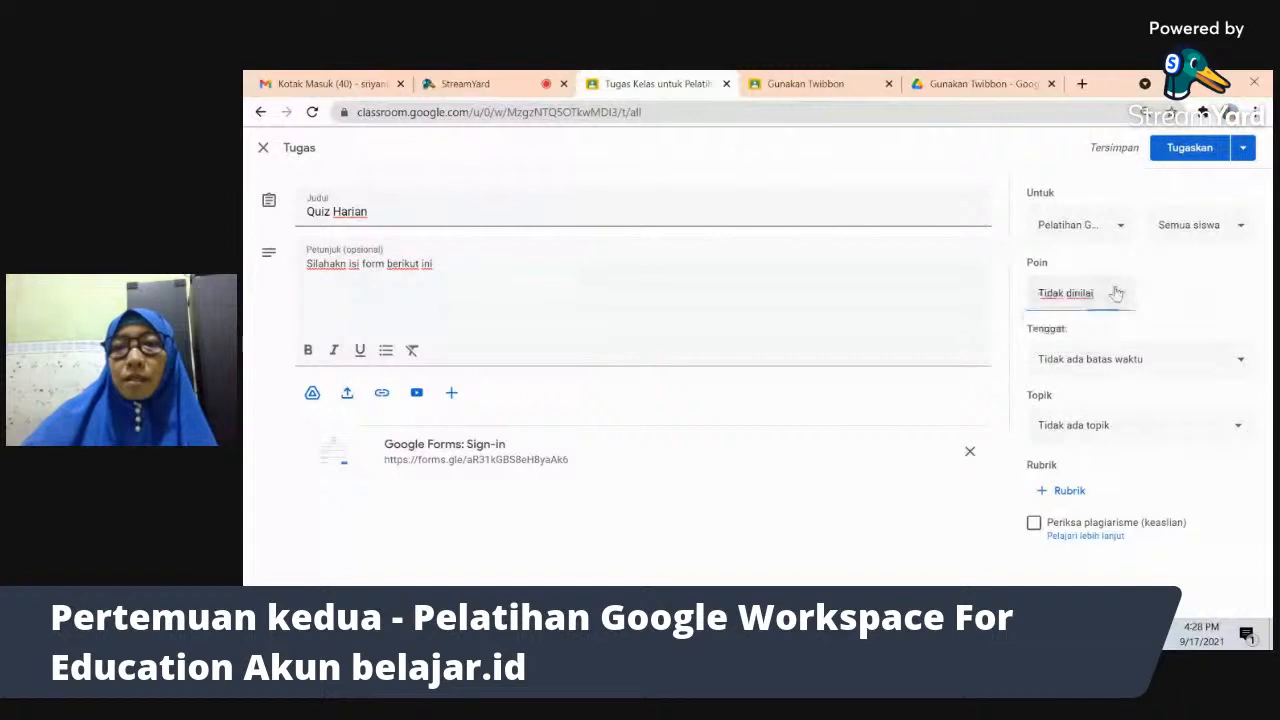
pyautogui.click(1163, 296)
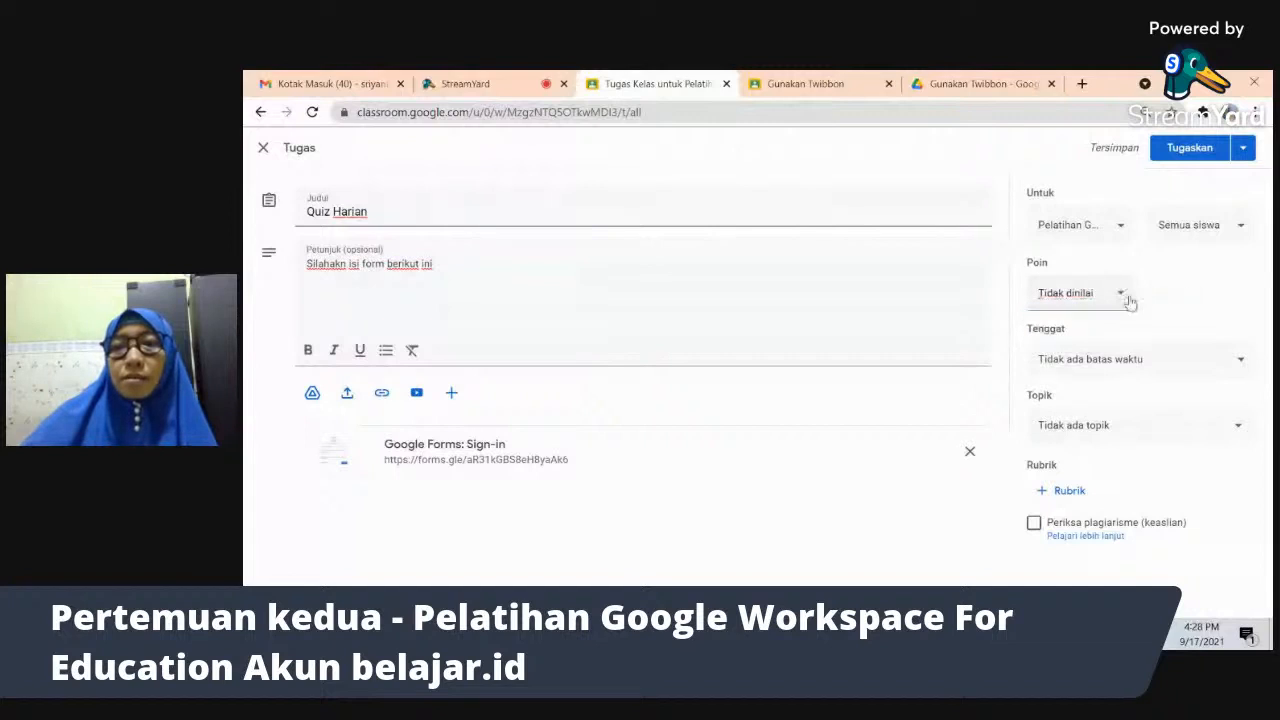
pyautogui.click(1123, 297)
pyautogui.press('BackSpace')
pyautogui.press('BackSpace')
pyautogui.press('BackSpace')
pyautogui.press('BackSpace')
pyautogui.press('BackSpace')
pyautogui.press('BackSpace')
pyautogui.press('BackSpace')
pyautogui.press('BackSpace')
pyautogui.press('BackSpace')
pyautogui.press('BackSpace')
pyautogui.press('BackSpace')
pyautogui.press('BackSpace')
pyautogui.press('BackSpace')
pyautogui.write('100')
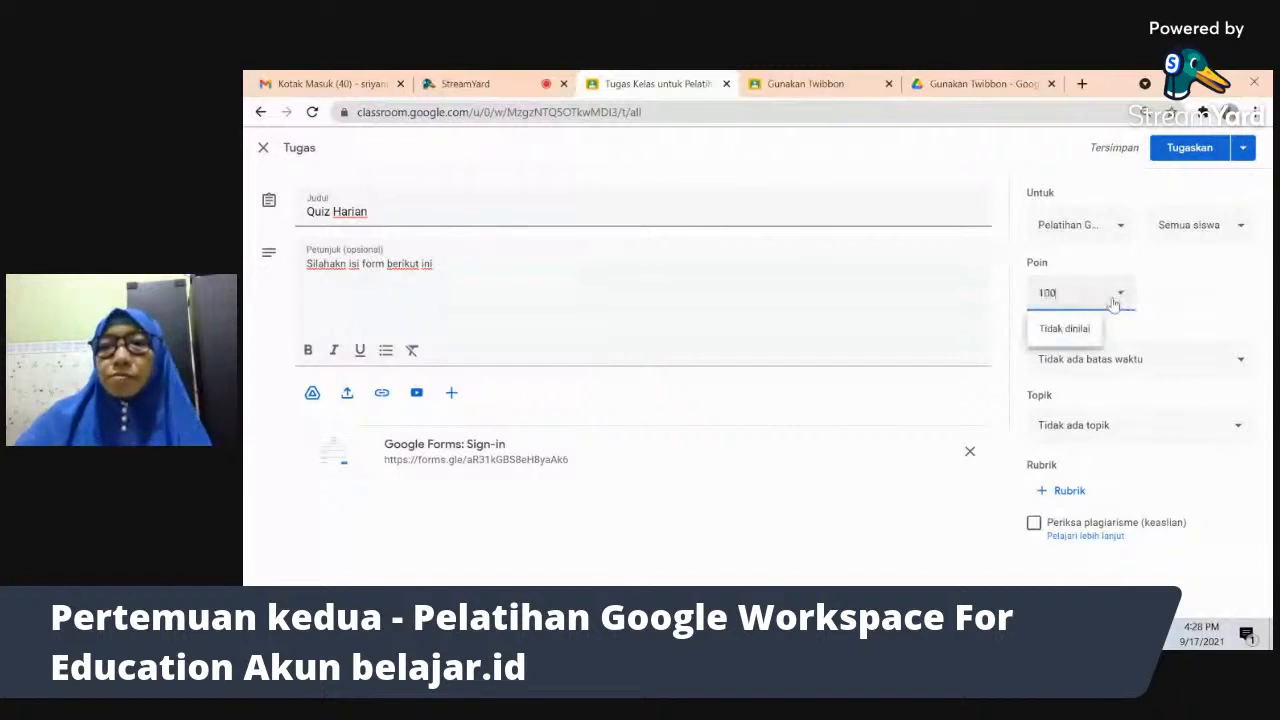
pyautogui.click(1184, 309)
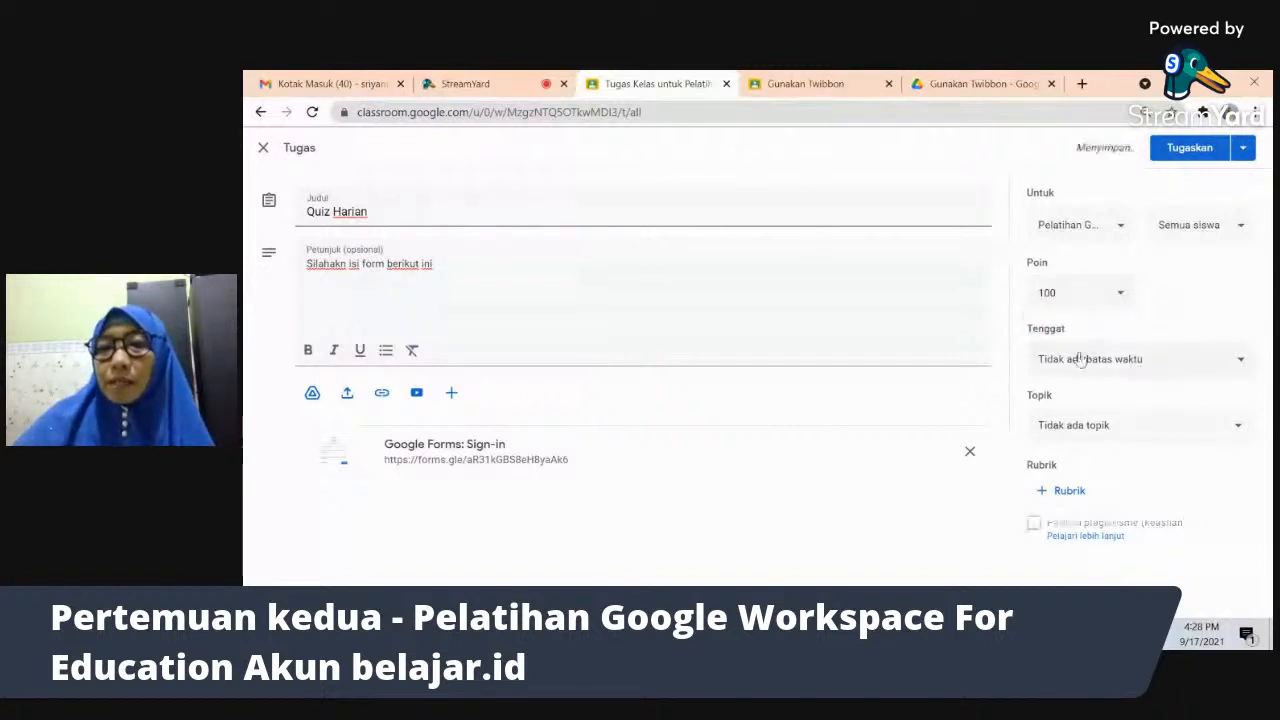
# - Set the due date to Friday 24 Sep 2021 at 11.59
pyautogui.click(1113, 368)
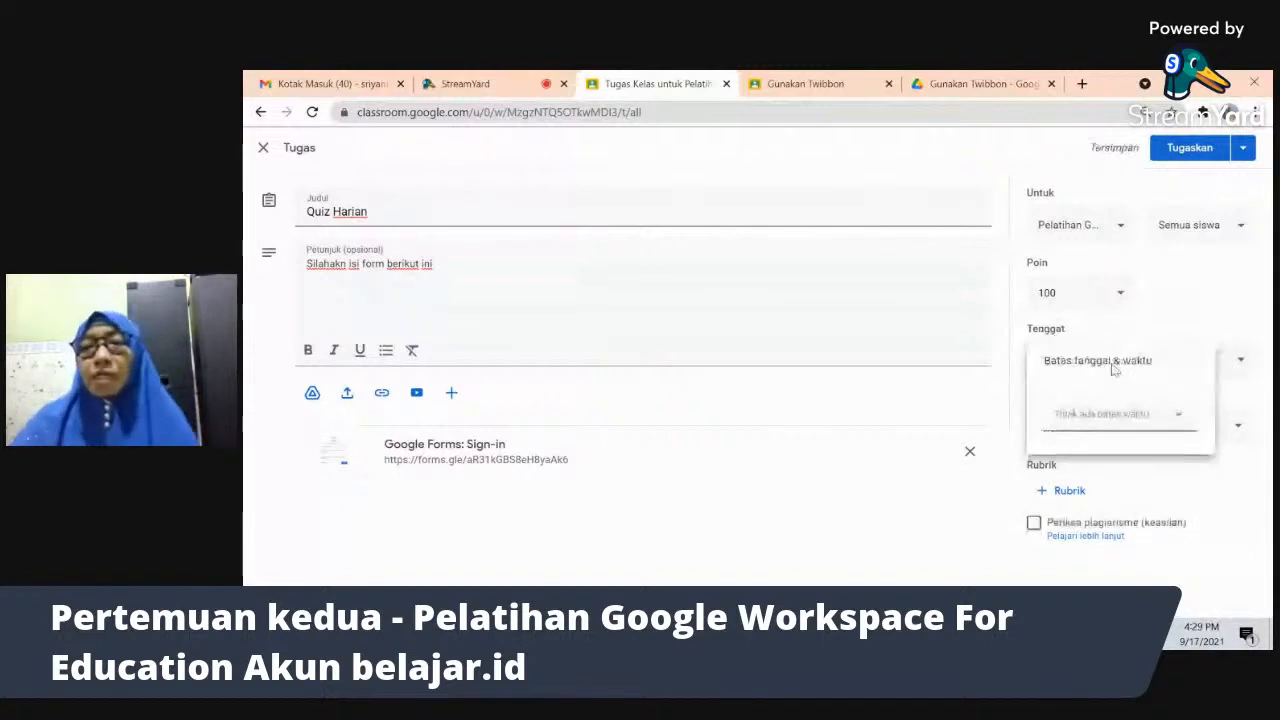
pyautogui.click(1180, 420)
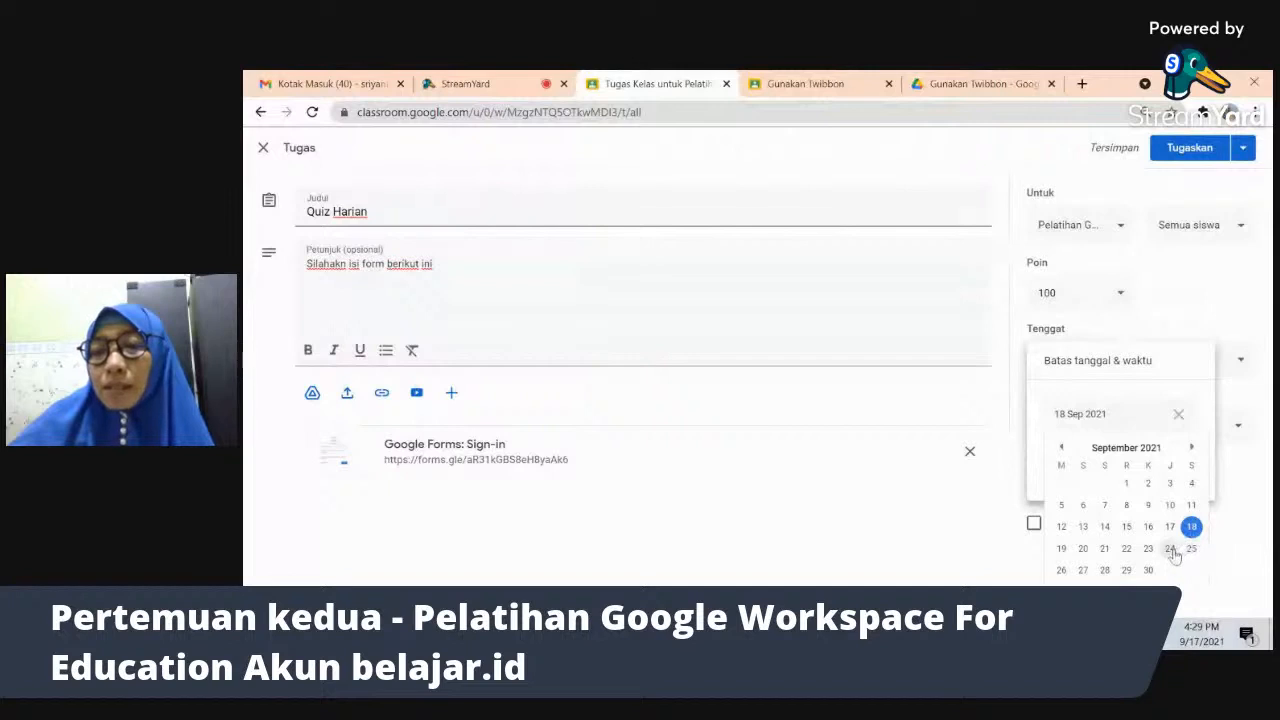
pyautogui.click(1171, 549)
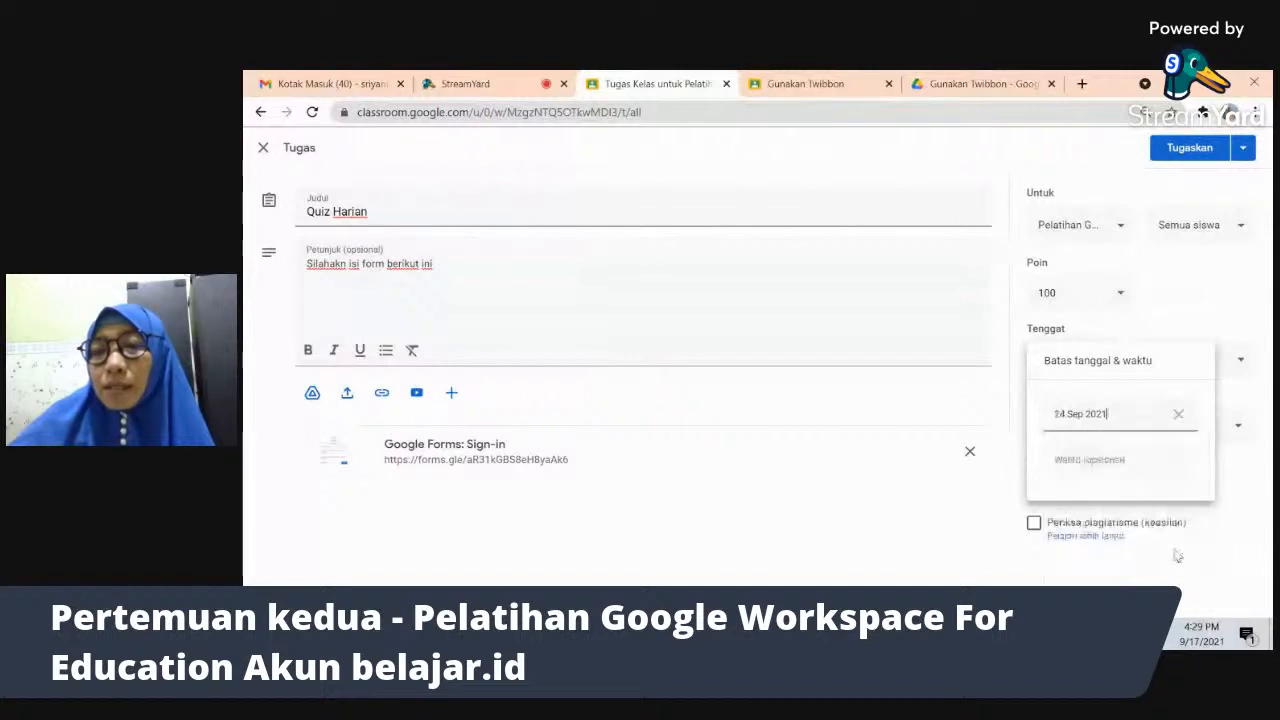
pyautogui.click(1082, 462)
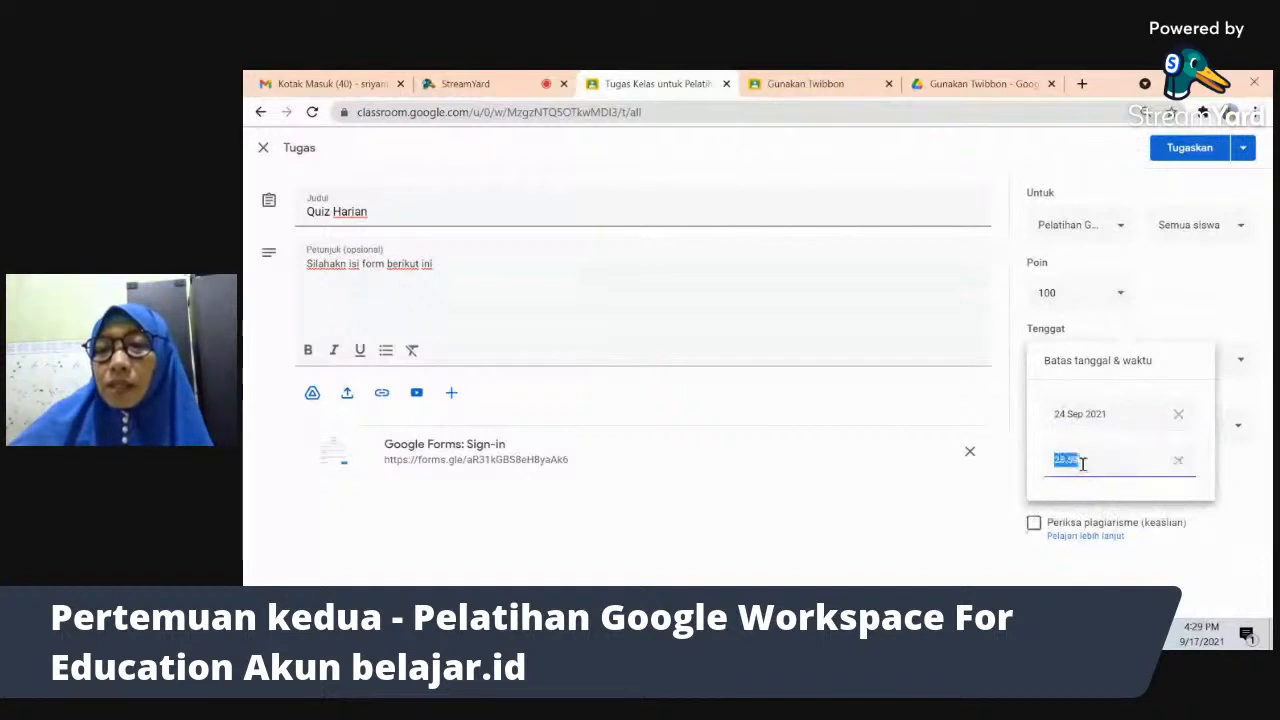
pyautogui.click(1062, 463)
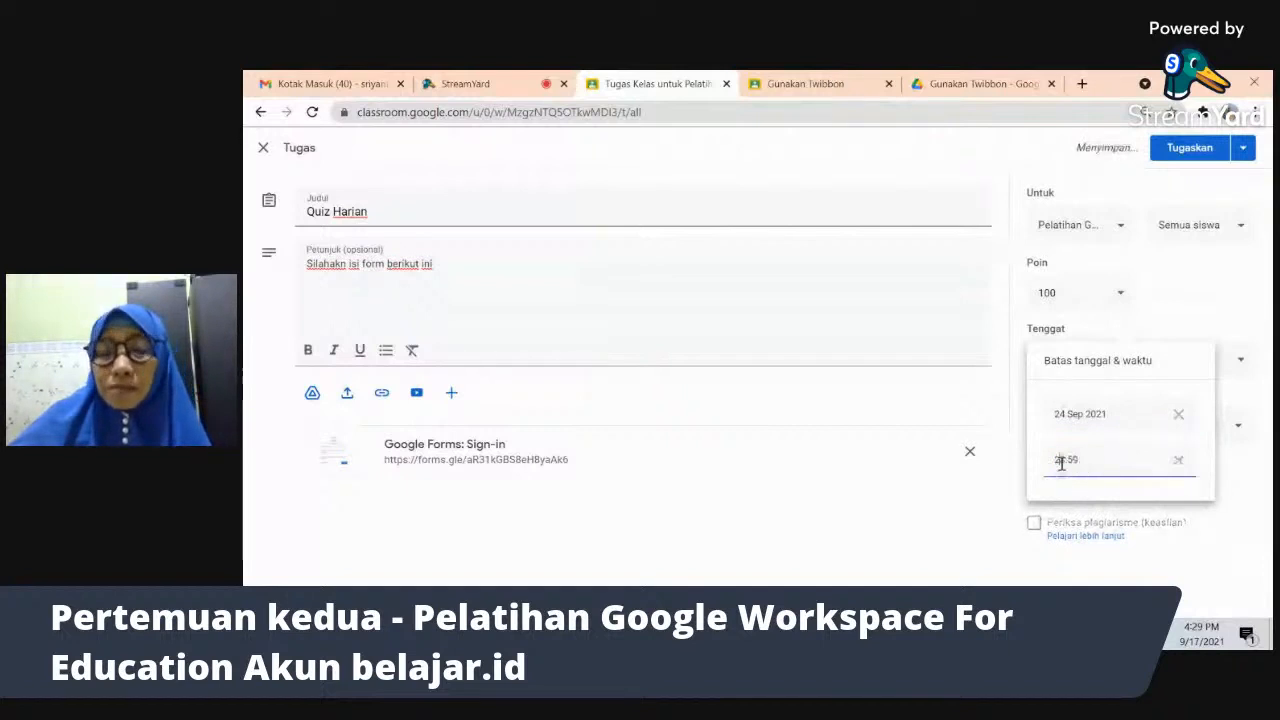
pyautogui.press('BackSpace')
pyautogui.press('BackSpace')
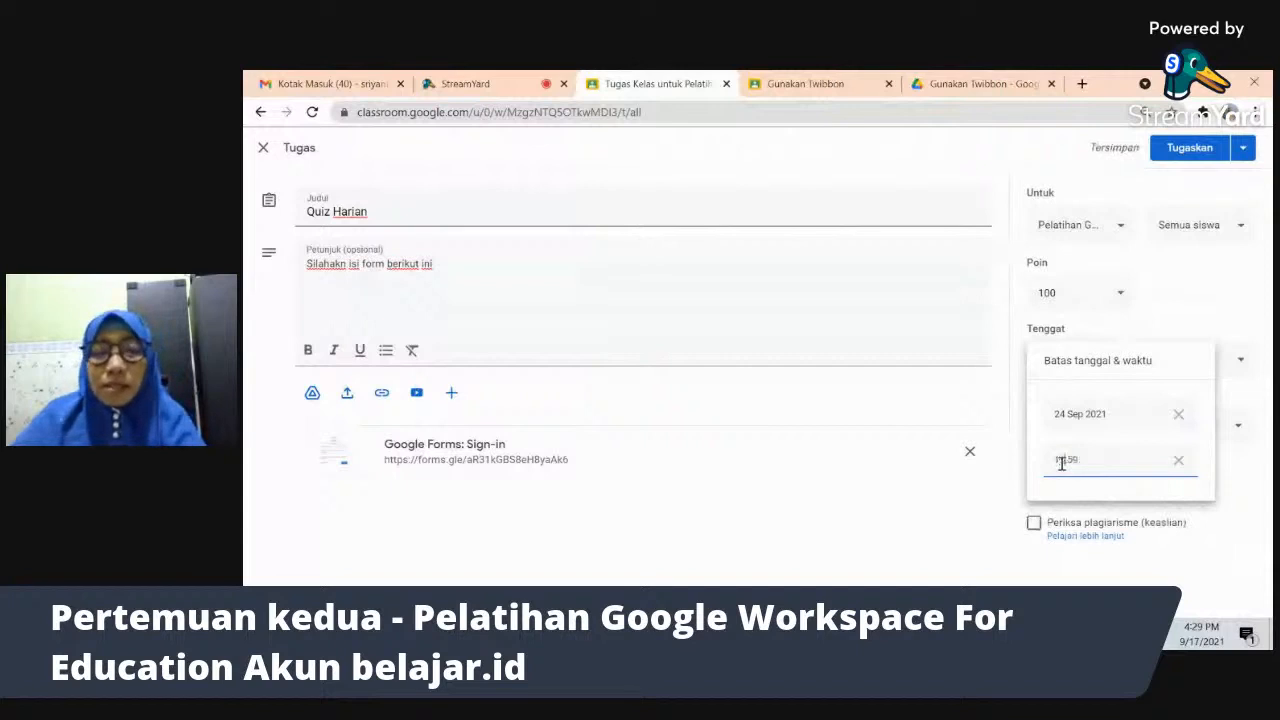
pyautogui.click(1243, 498)
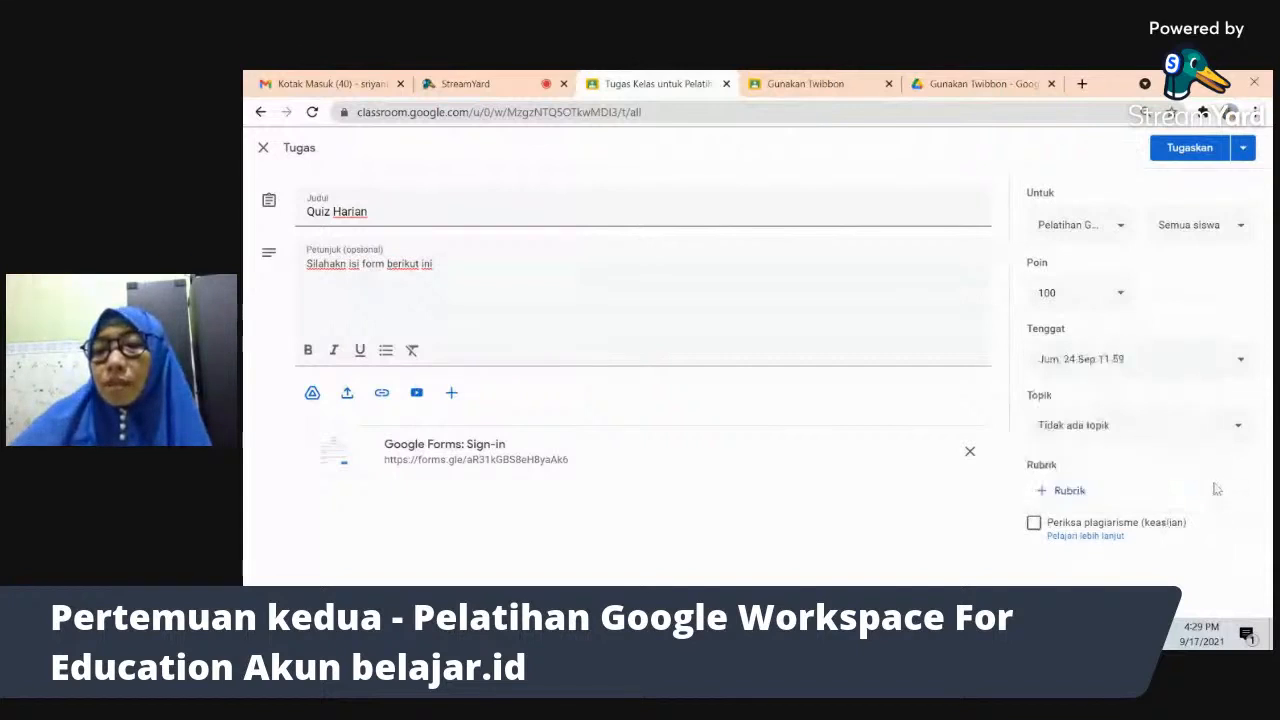
pyautogui.click(1078, 428)
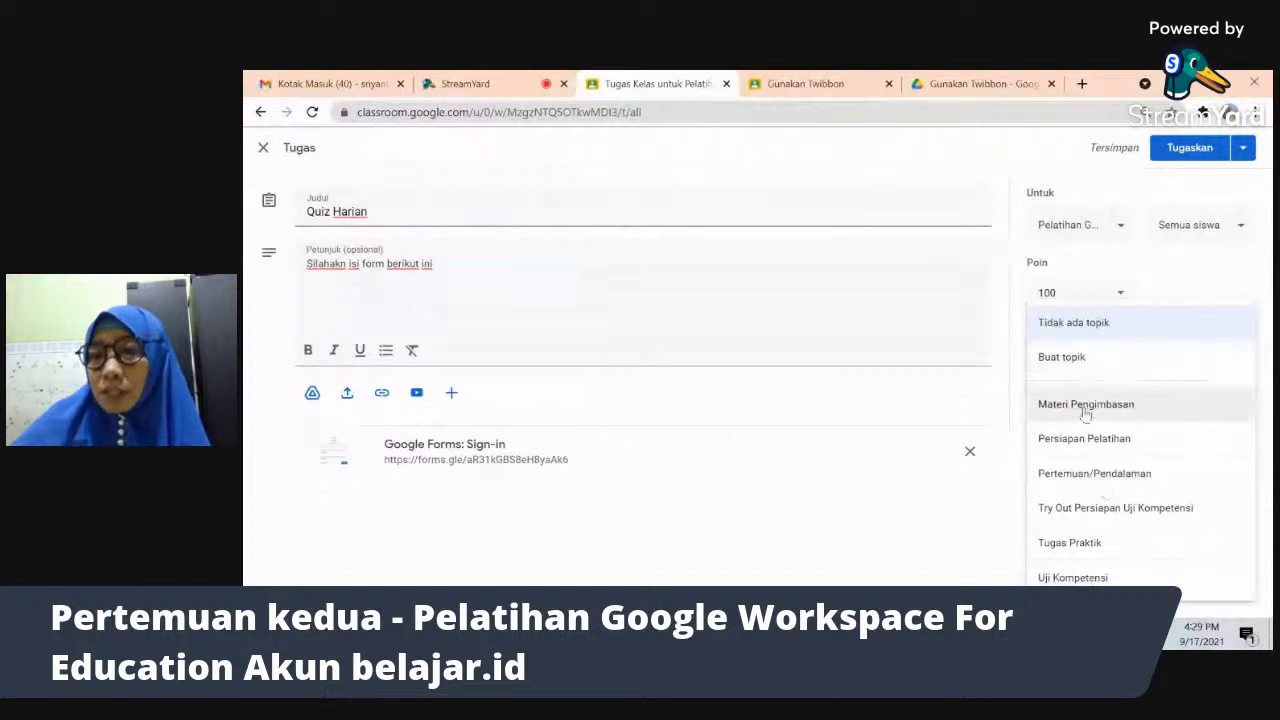
# - Create the new topic 'Untuk Latihan Saja' for the Quiz Harian assignment
pyautogui.click(1077, 366)
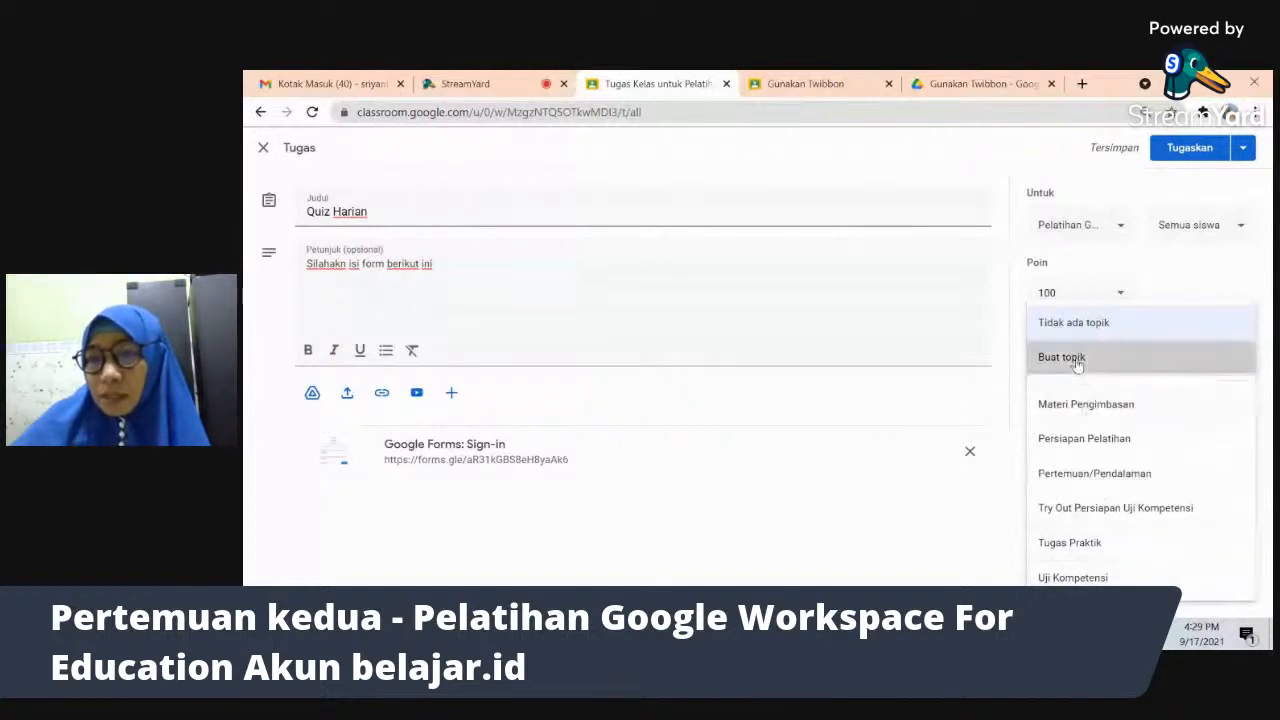
pyautogui.write('U')
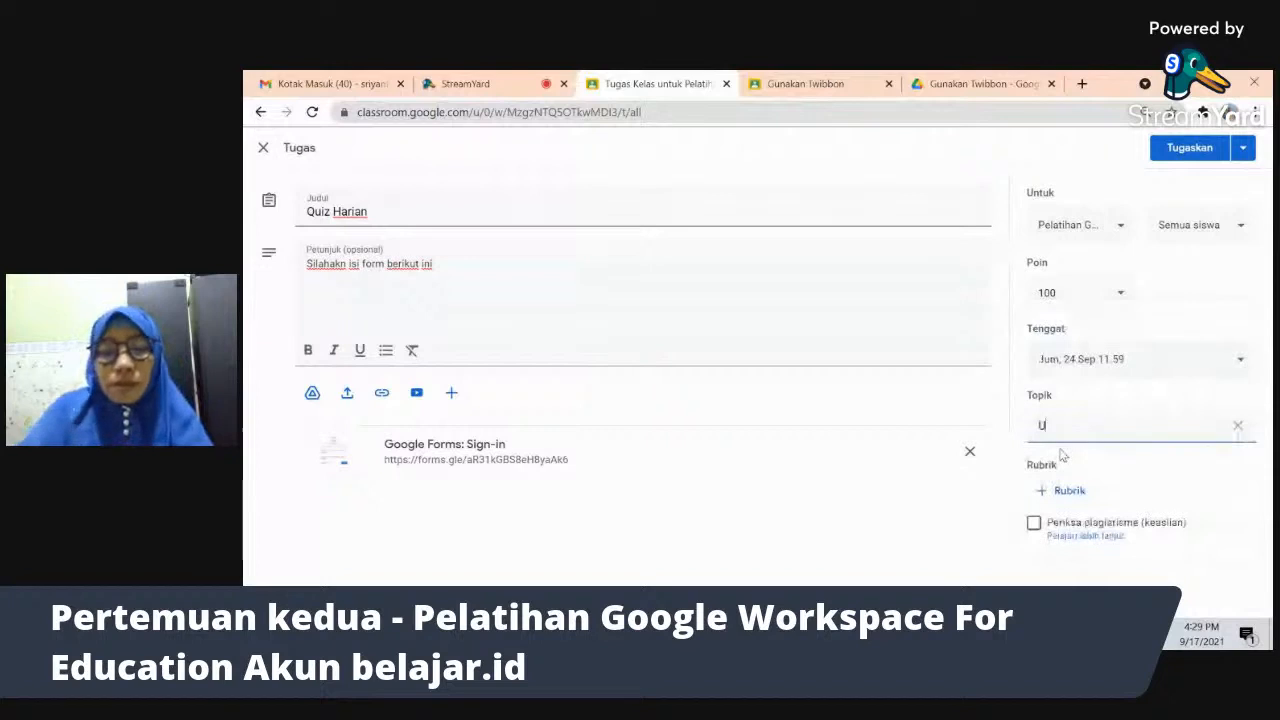
pyautogui.write('ntuk Latihan Saja')
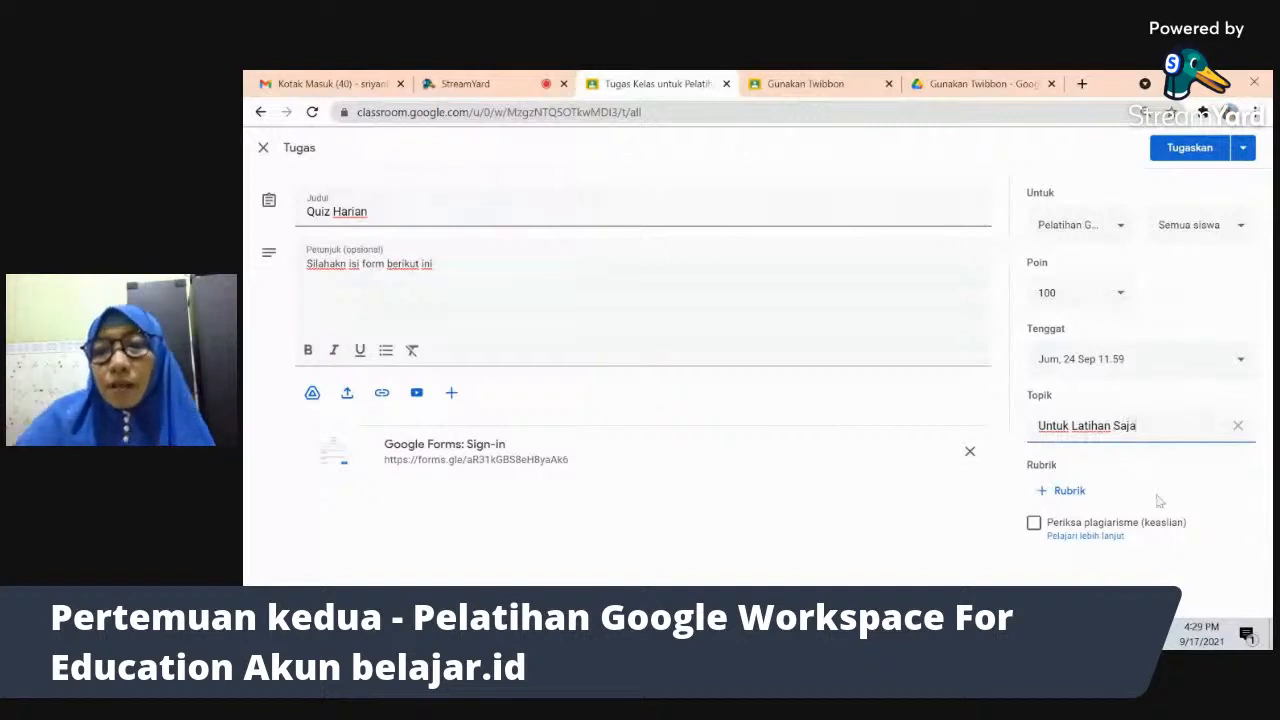
pyautogui.click(1192, 487)
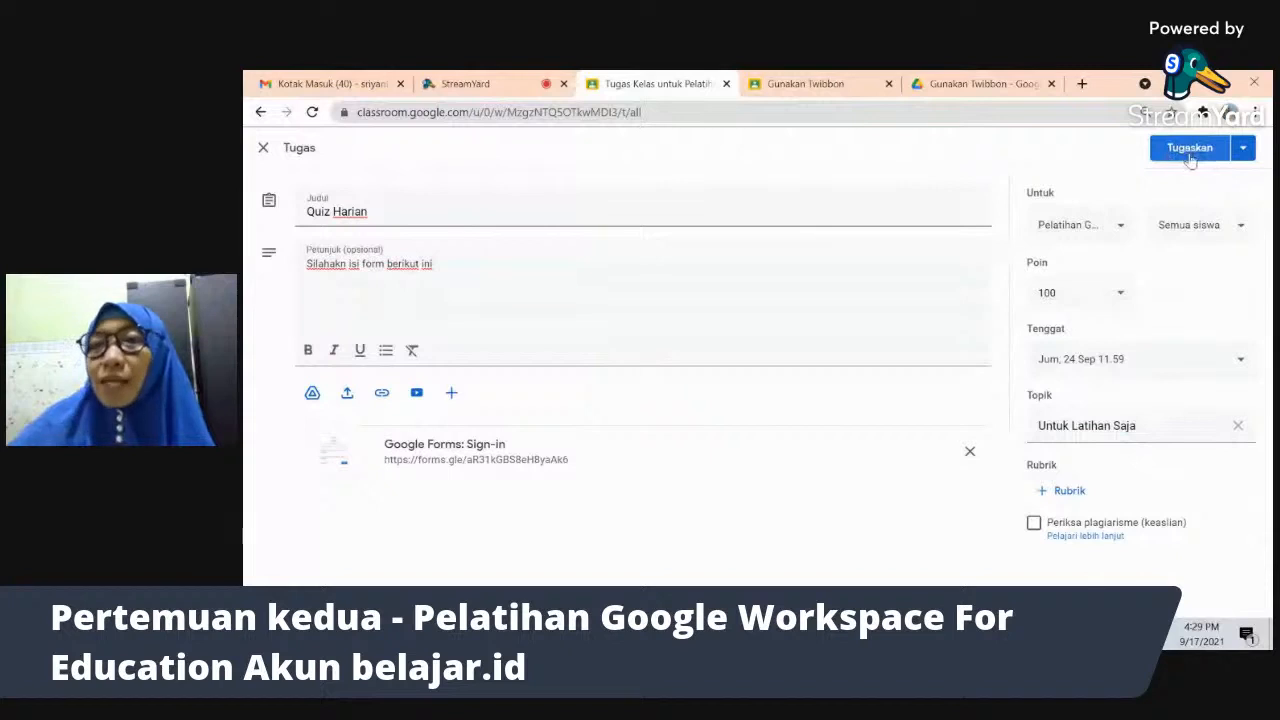
# - Choose Jadwalkan, set the posting date to 18 Sep 2021, and start editing the posting time
pyautogui.click(1245, 148)
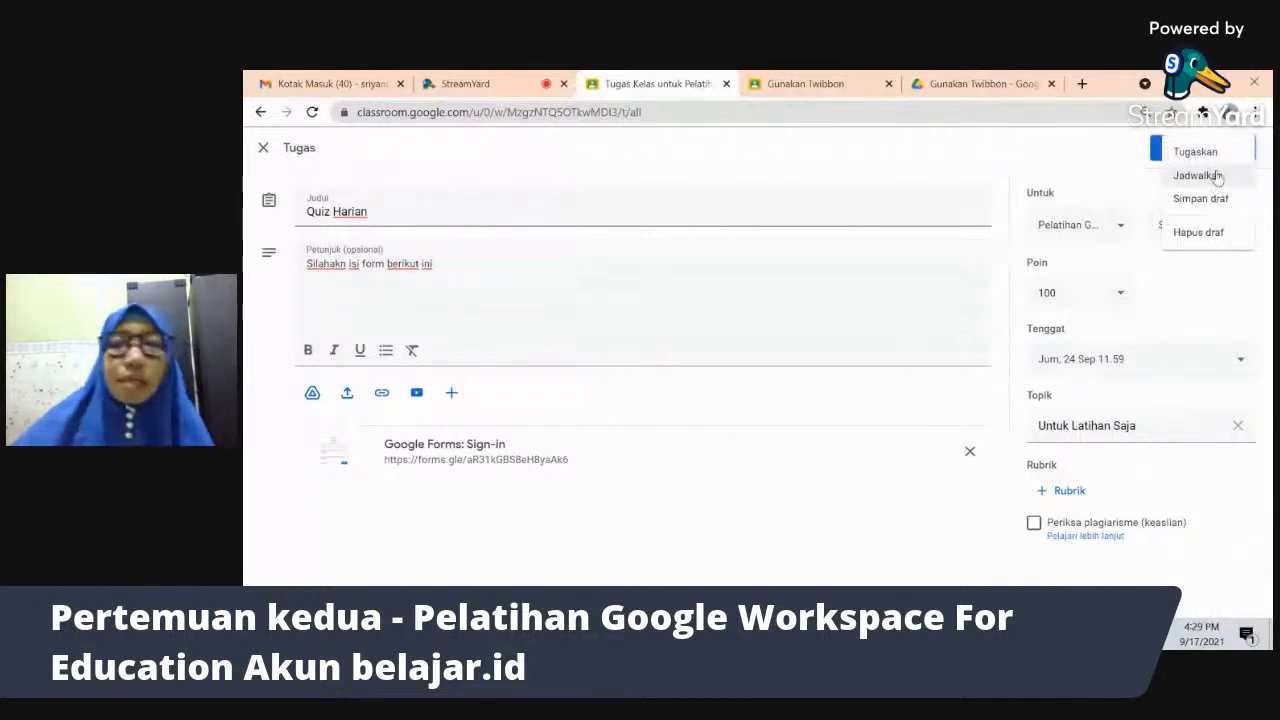
pyautogui.click(1216, 175)
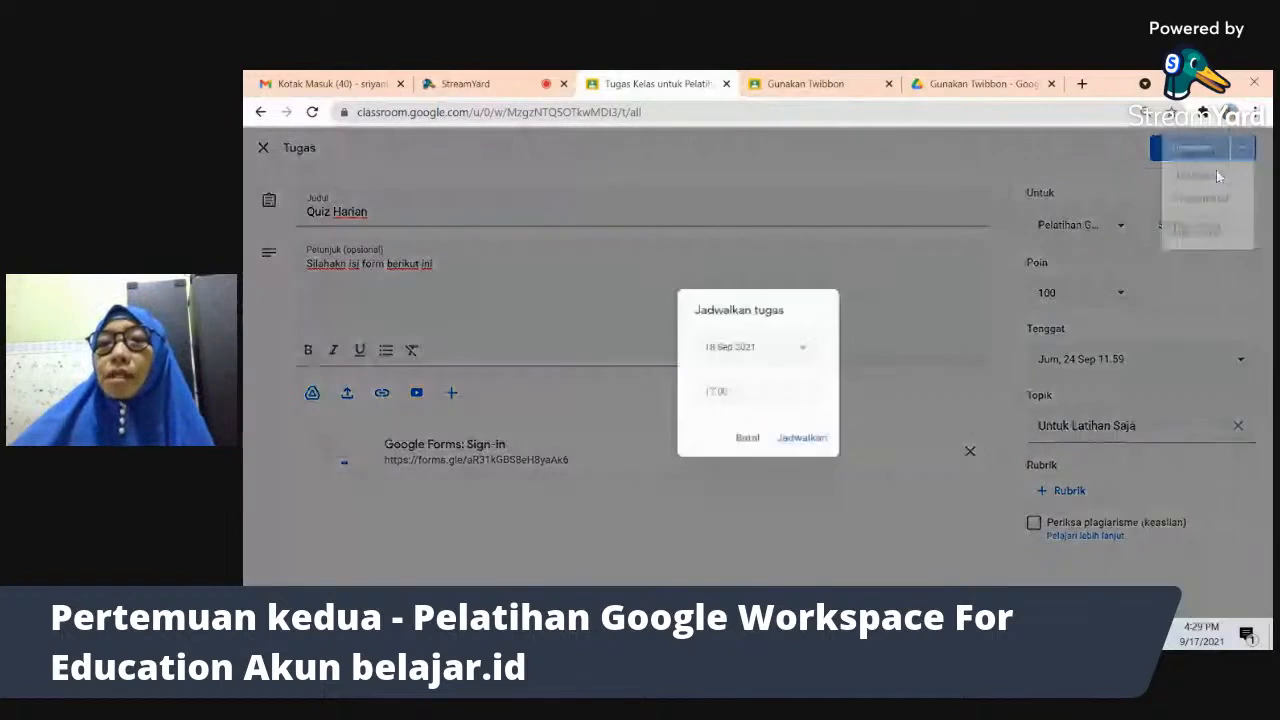
pyautogui.click(802, 354)
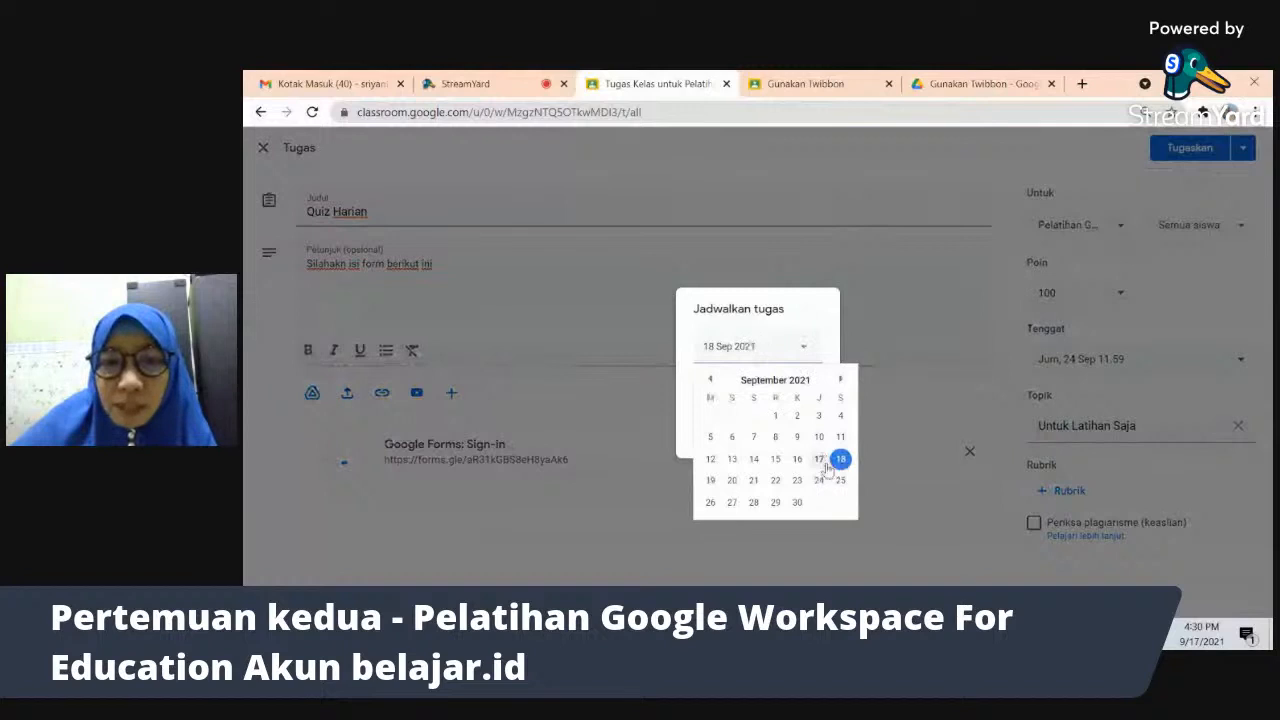
pyautogui.click(821, 462)
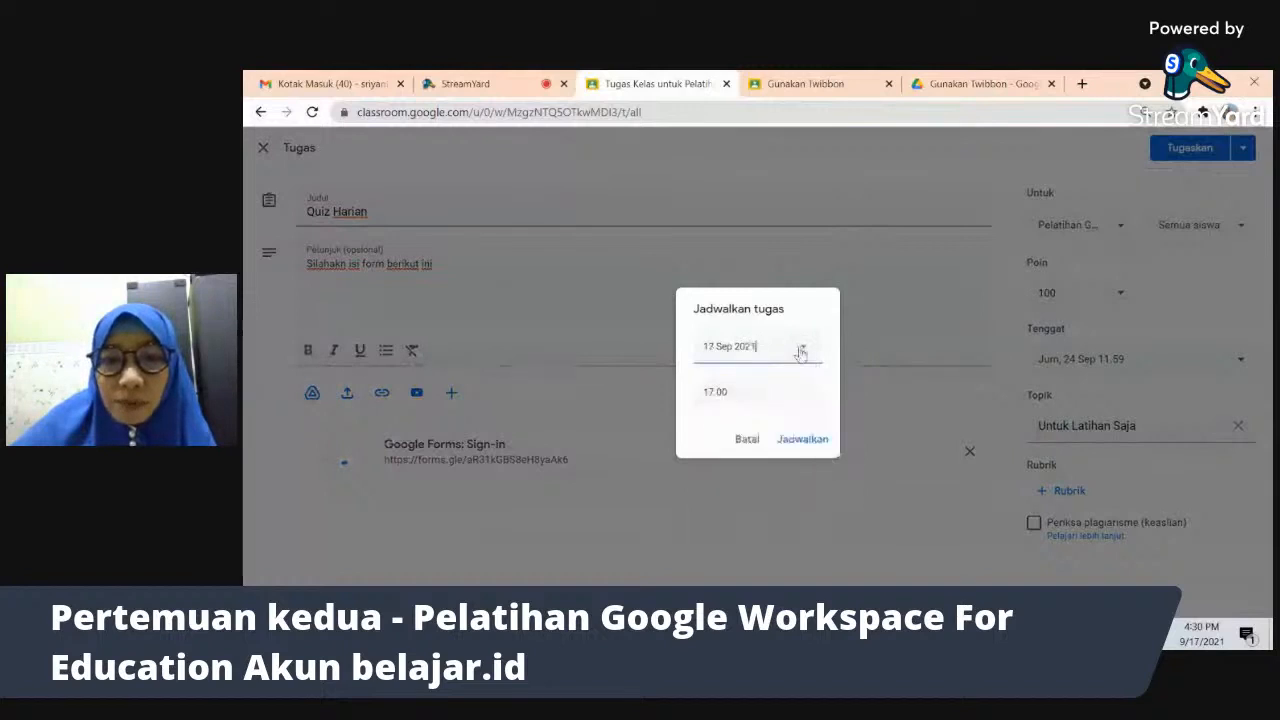
pyautogui.click(803, 347)
pyautogui.click(840, 459)
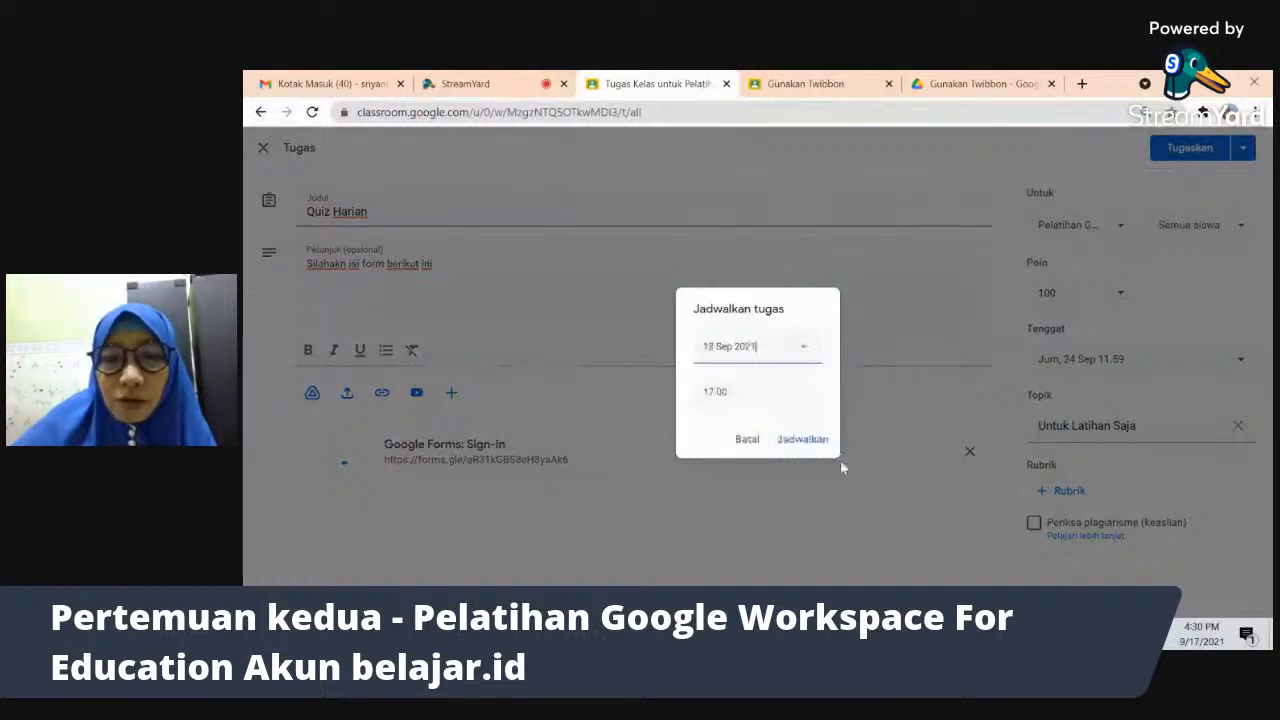
pyautogui.click(710, 390)
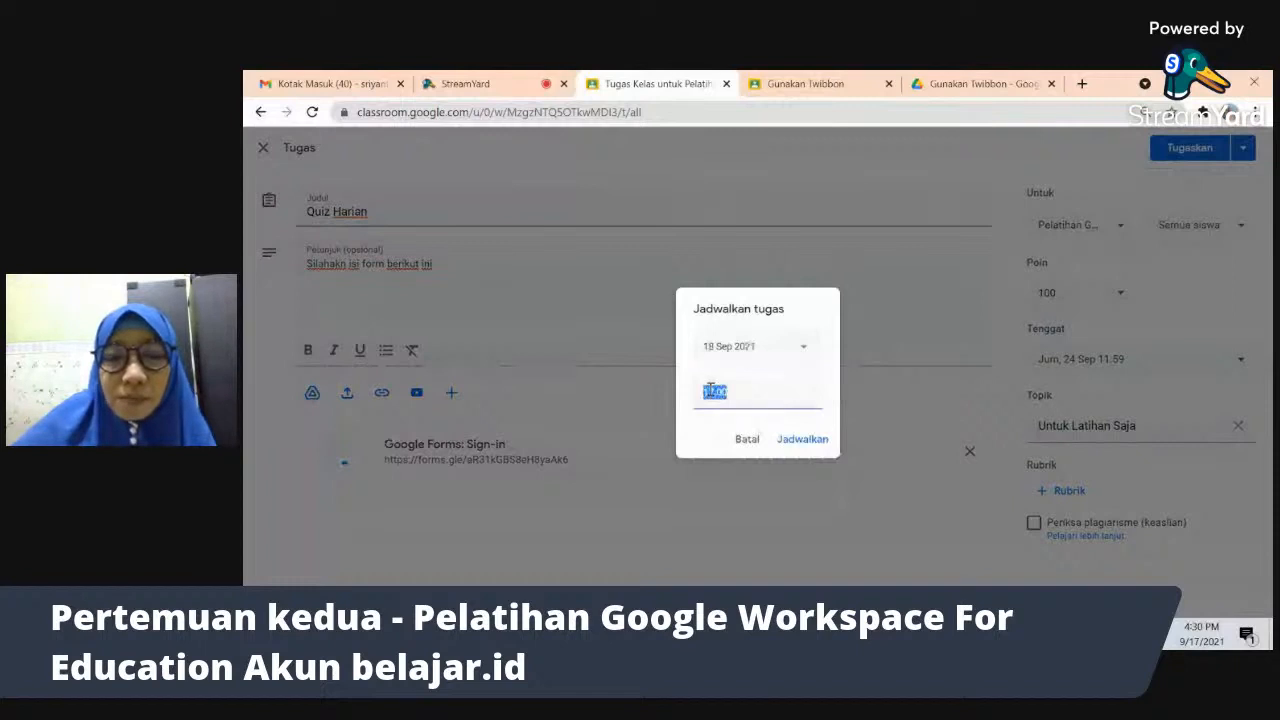
pyautogui.click(710, 390)
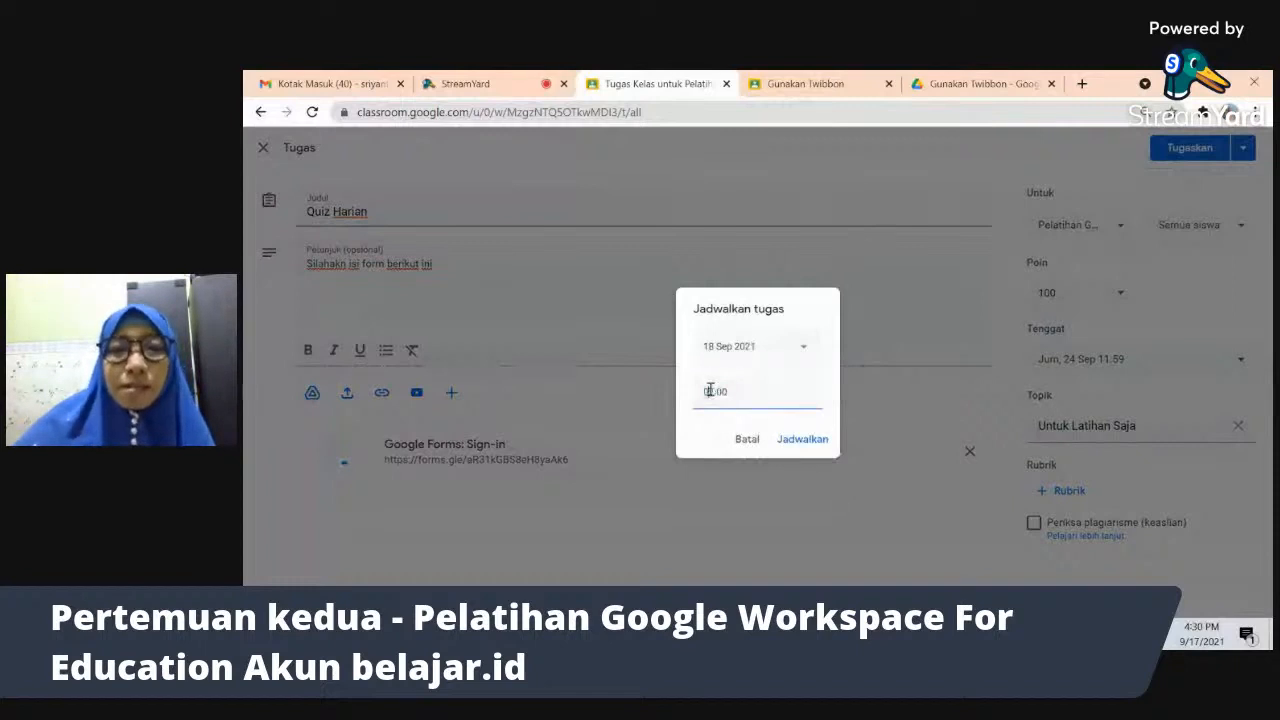
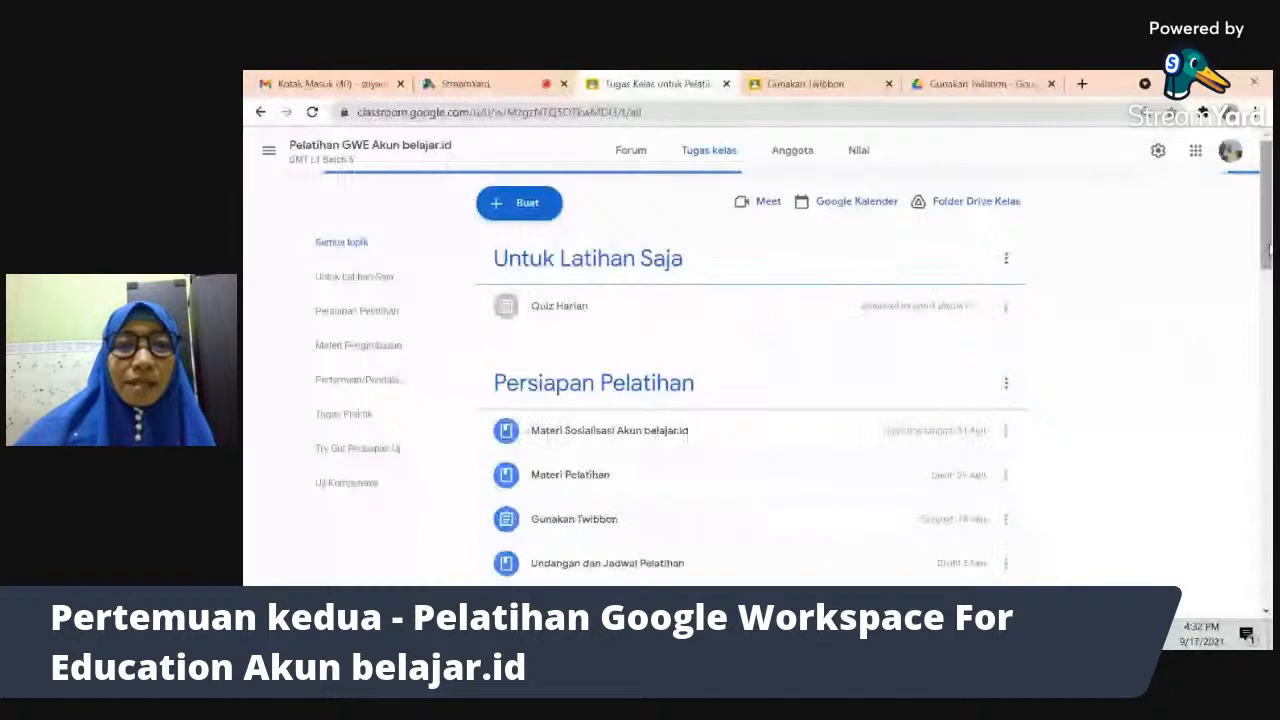
# - Open the Daftar Hadir hari pertama assignment for editing, then close it without saving
pyautogui.scroll(-10, 750, 400)
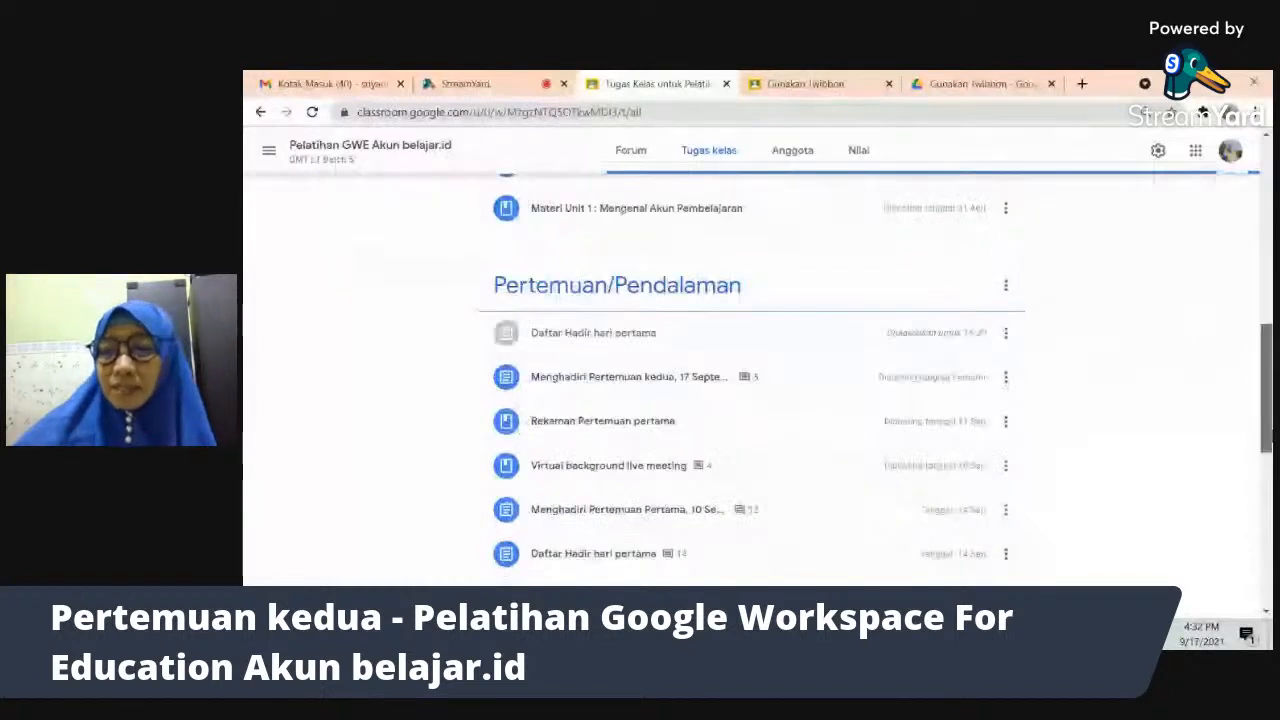
pyautogui.scroll(-1, 985, 330)
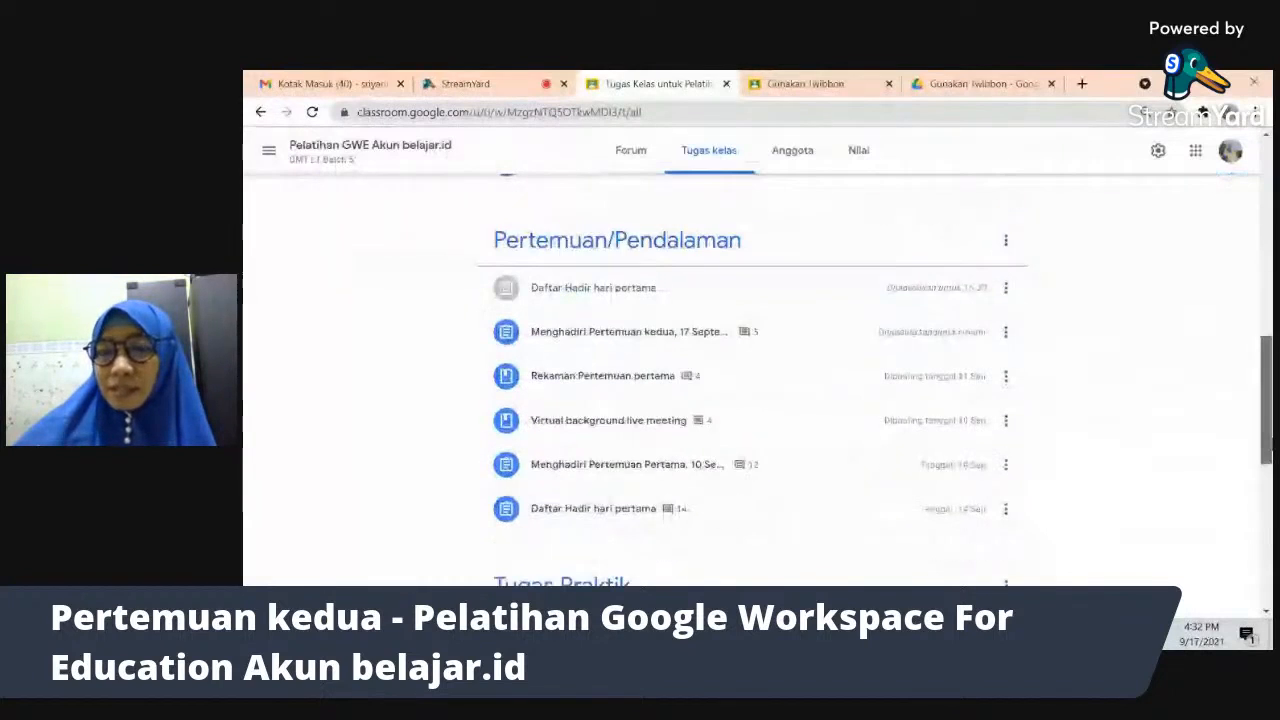
pyautogui.click(1006, 291)
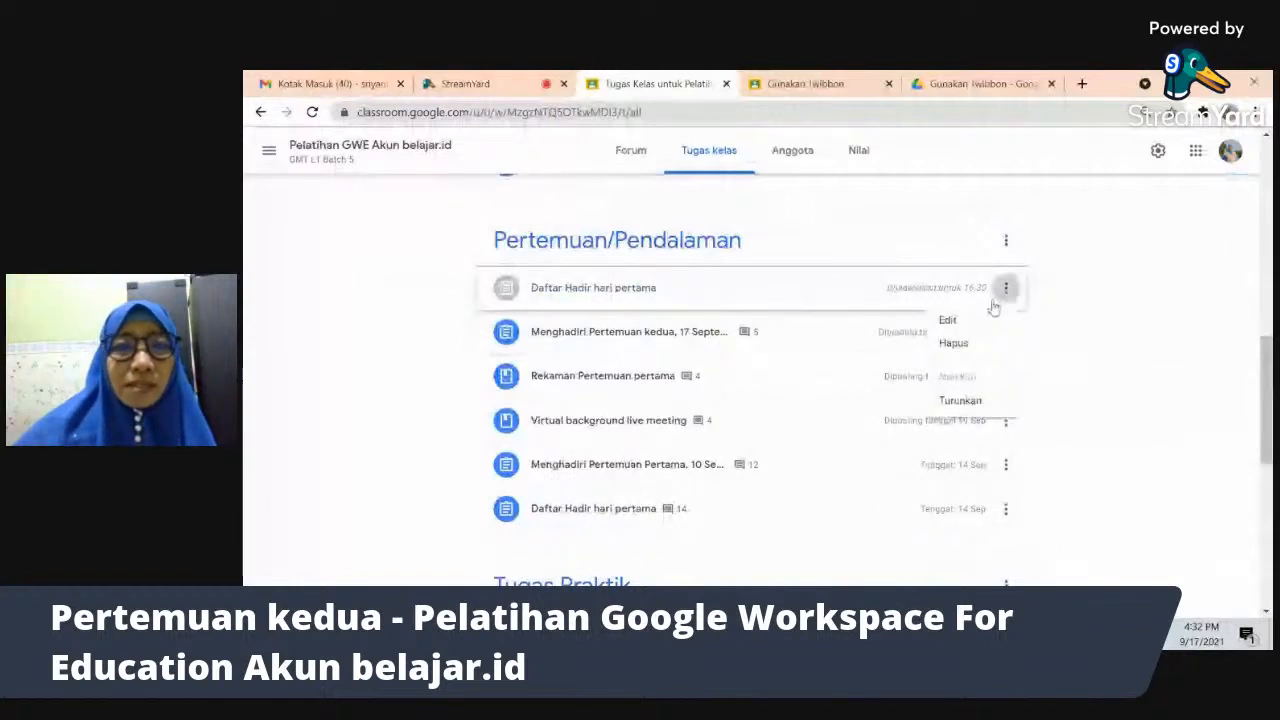
pyautogui.click(979, 318)
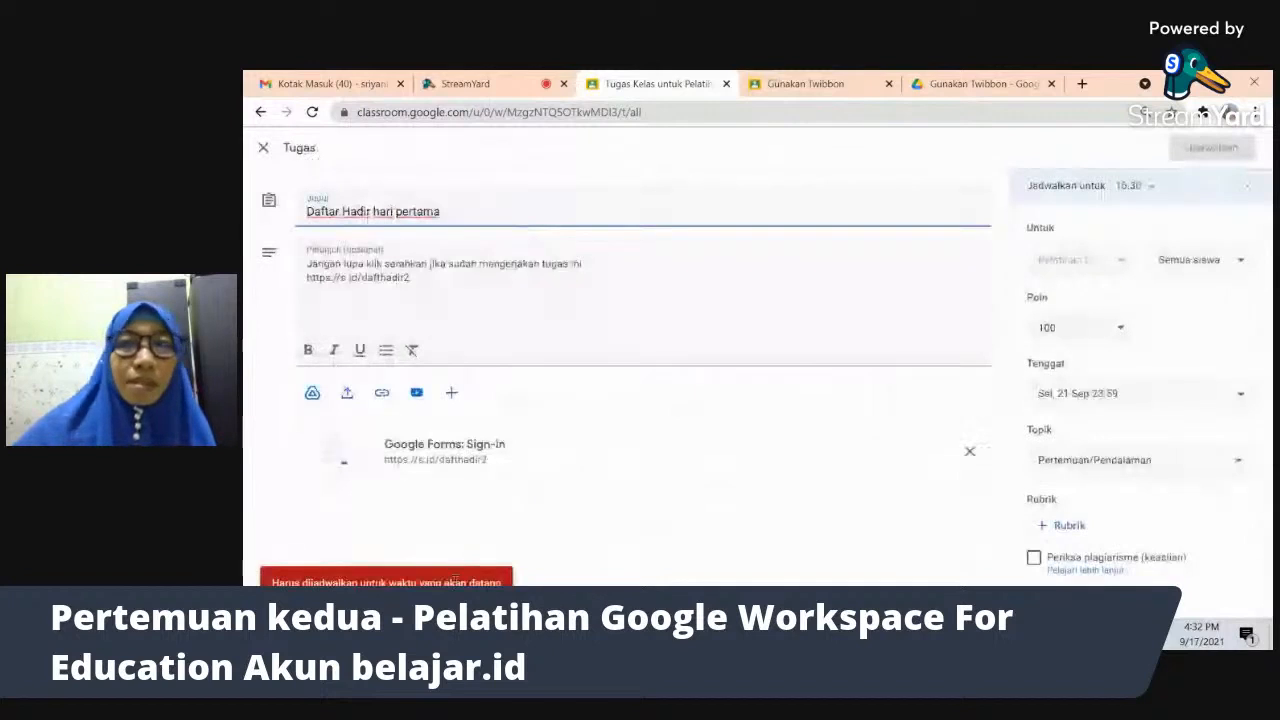
pyautogui.click(262, 148)
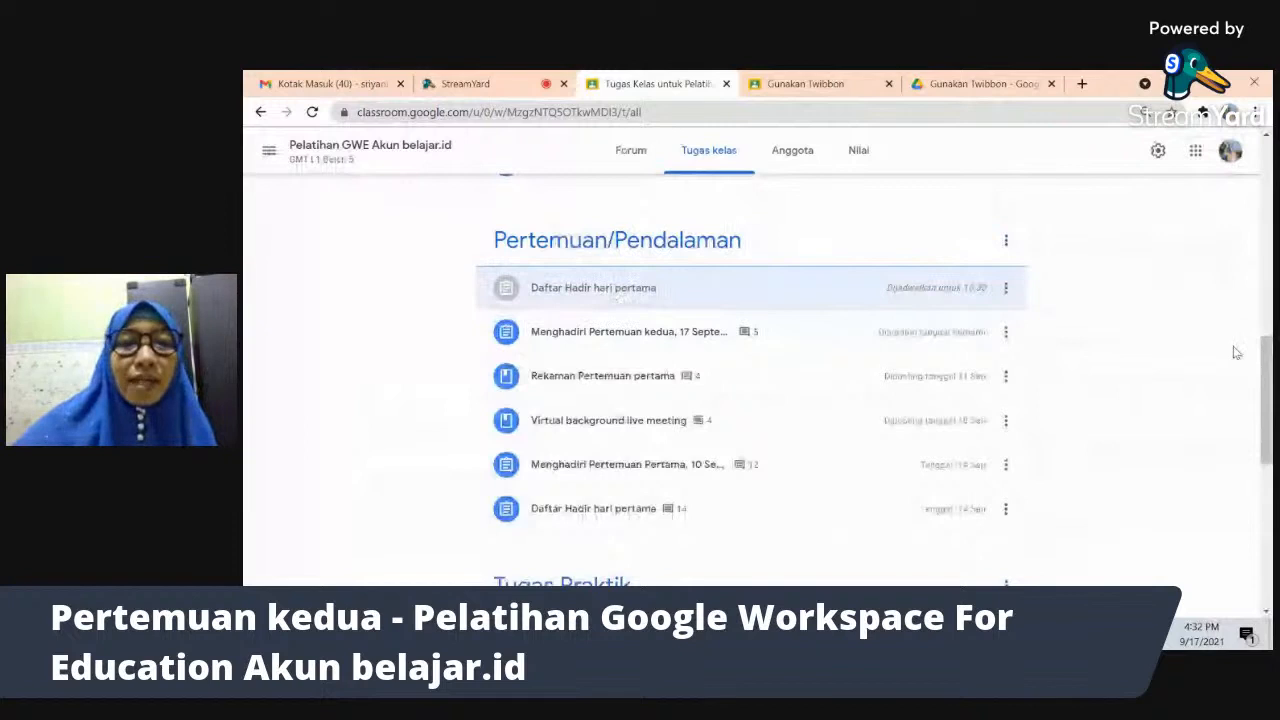
# - Check the Google Meet presentation, then return to browsing the Tugas kelas list
pyautogui.scroll(-3, 1237, 352)
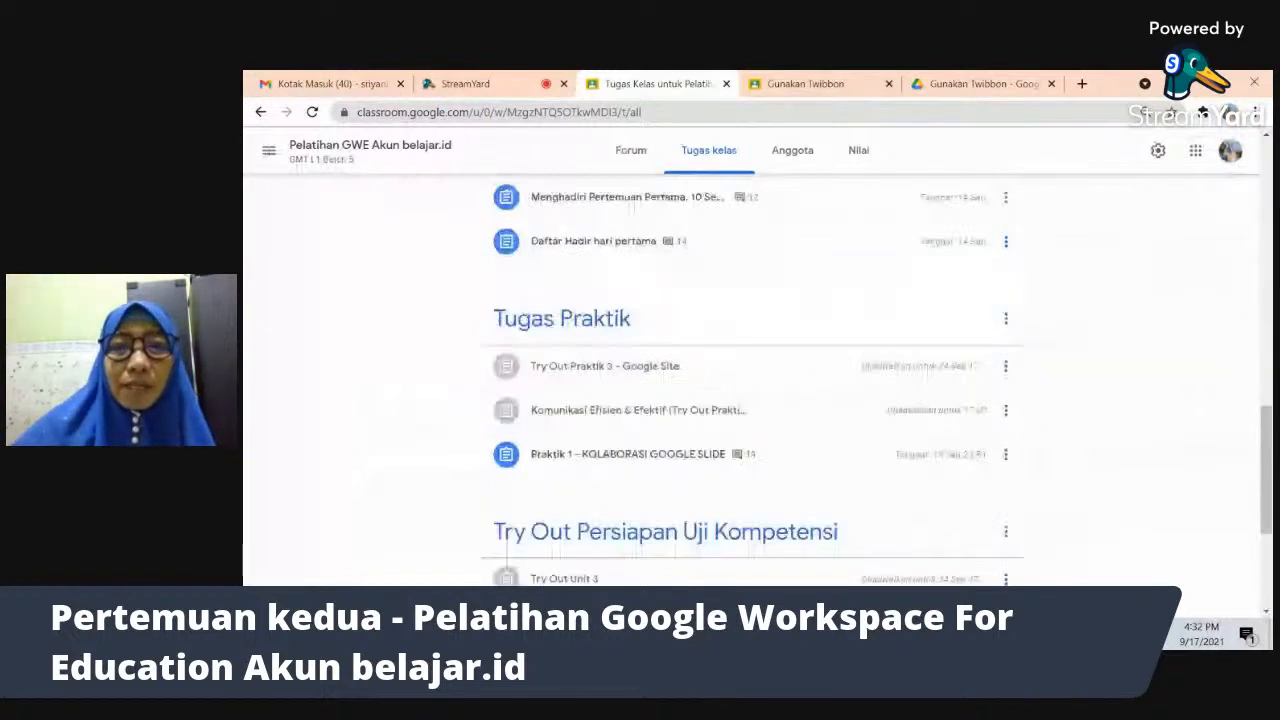
pyautogui.scroll(-1, 1052, 315)
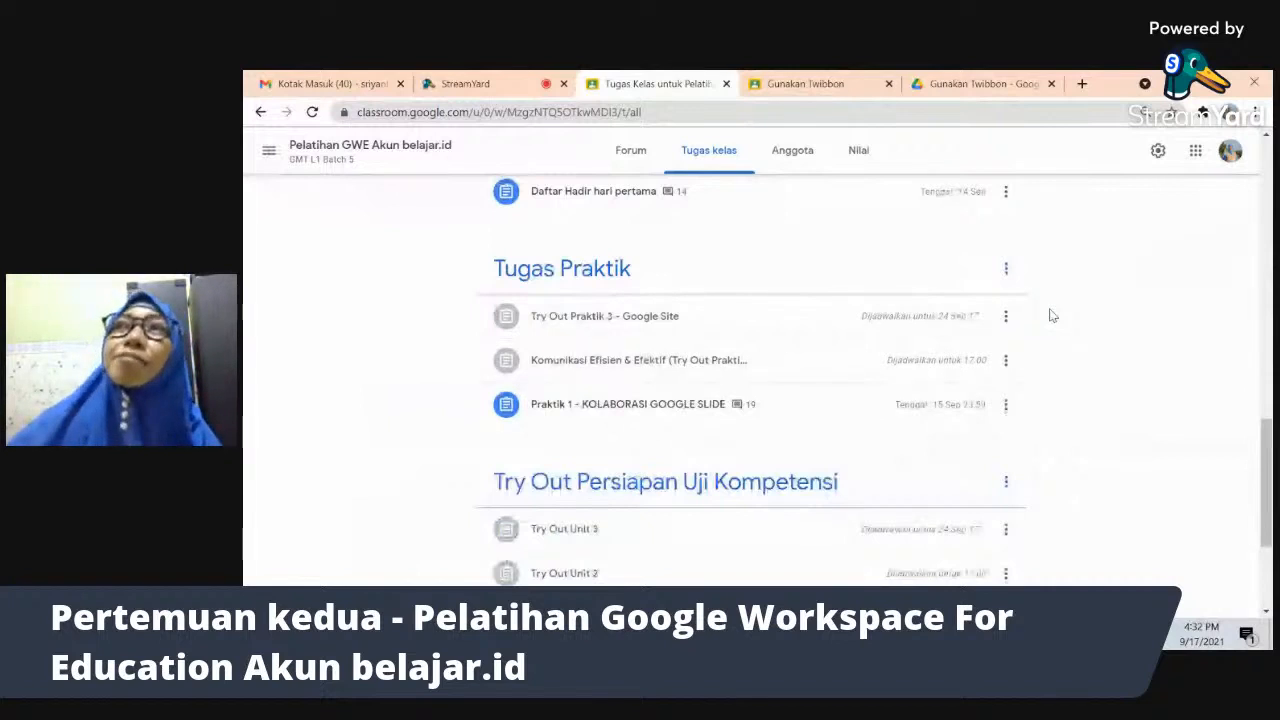
pyautogui.hotkey('alt', 'Tab')
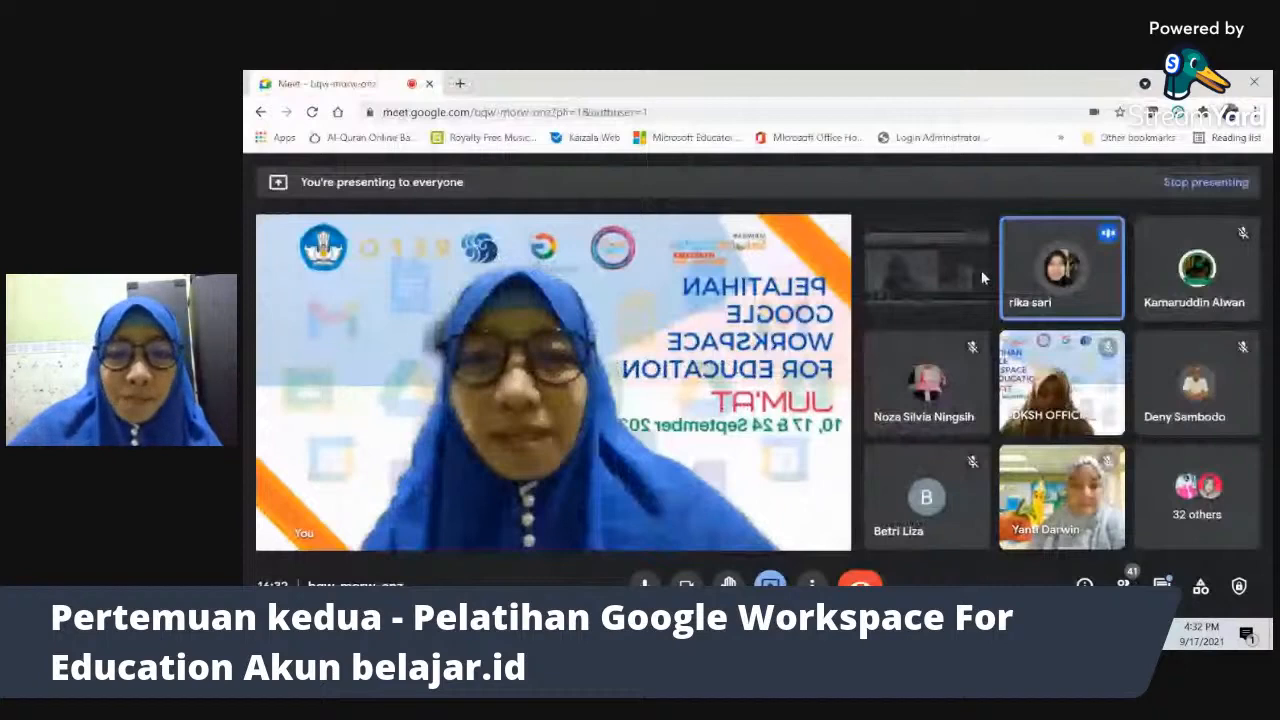
pyautogui.hotkey('alt', 'Tab')
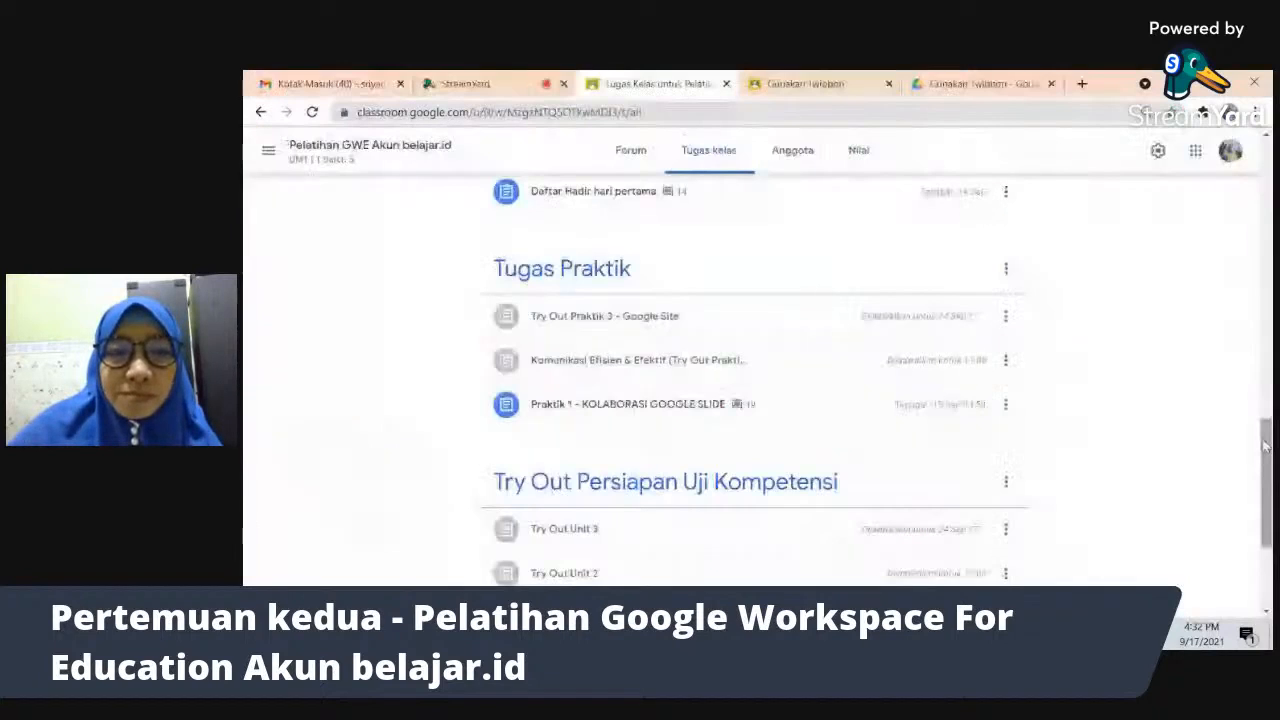
pyautogui.moveTo(1265, 447); pyautogui.dragTo(1253, 257)
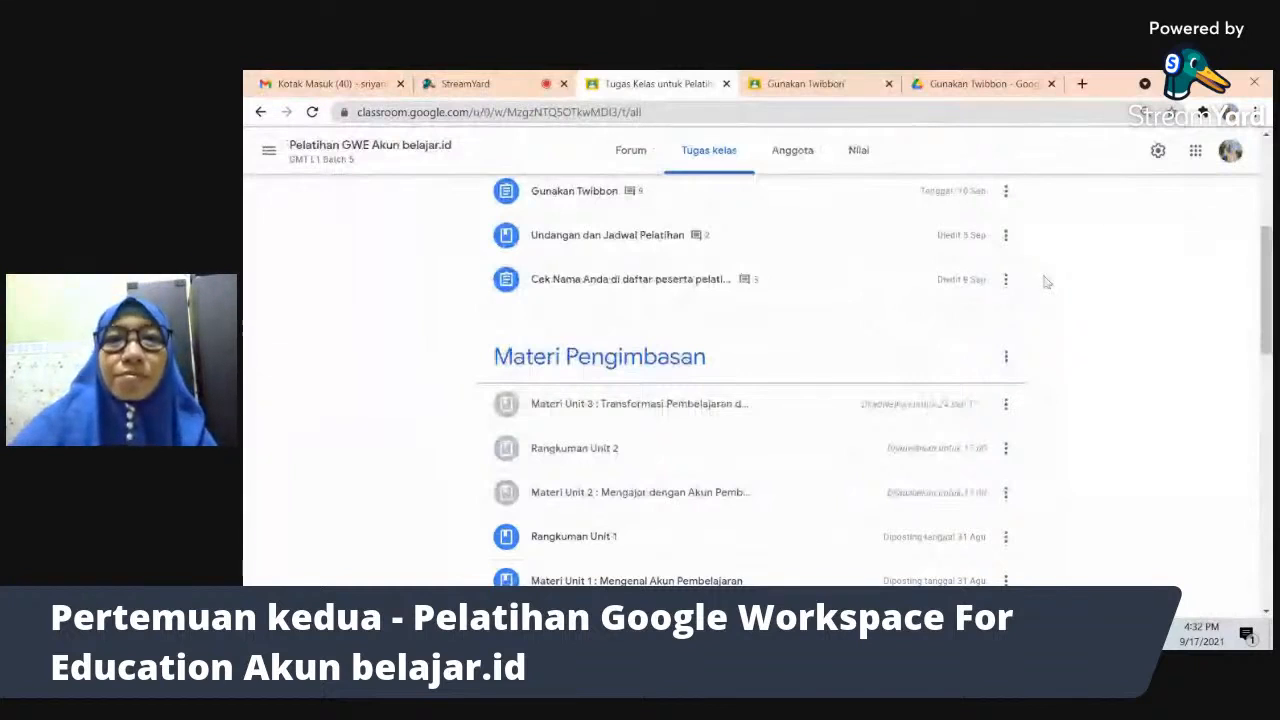
pyautogui.scroll(1, 1045, 282)
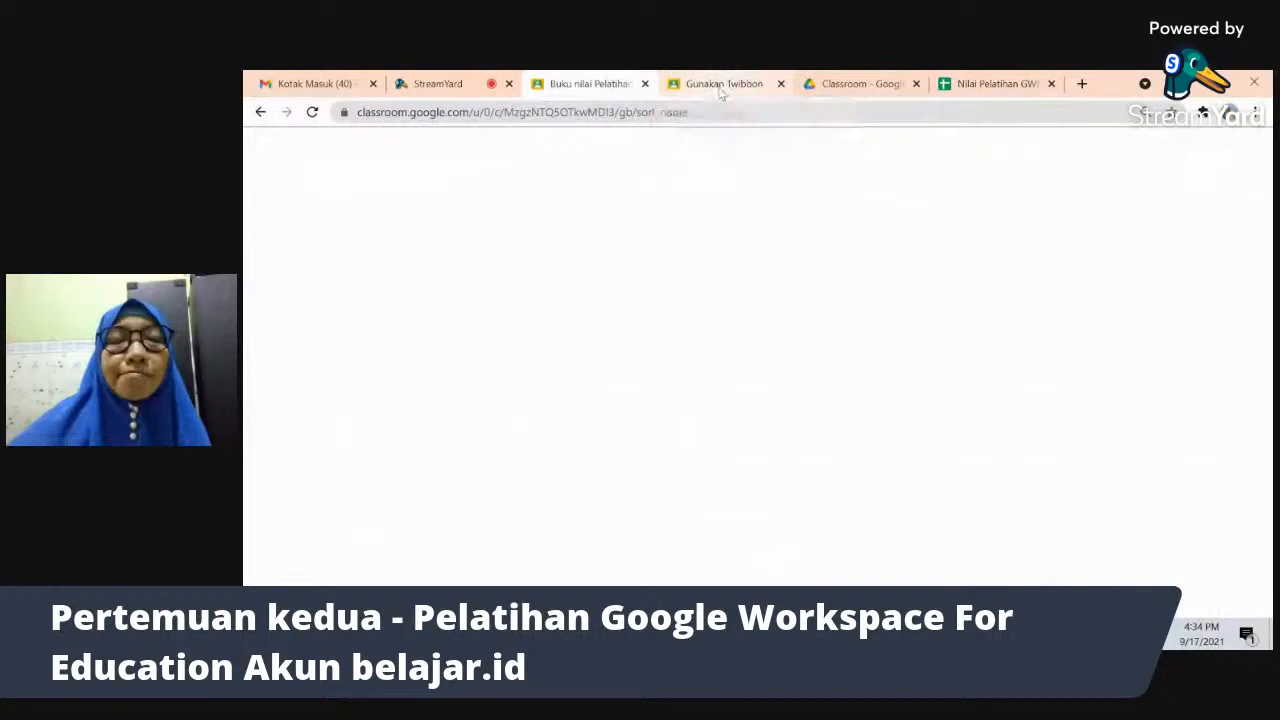
# - Glance at the Gunakan Twibbon grading view, then show the Nilai Pelatihan GWE Akun belajar spreadsheet
pyautogui.click(720, 87)
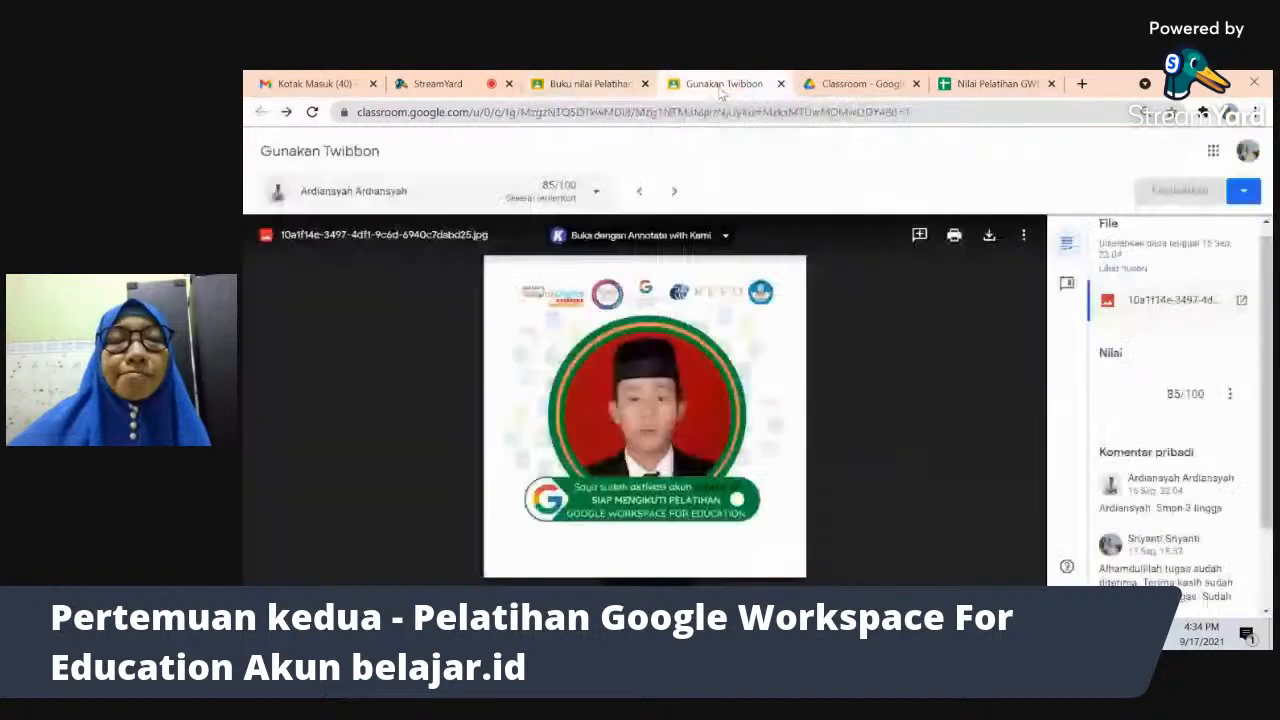
pyautogui.click(997, 85)
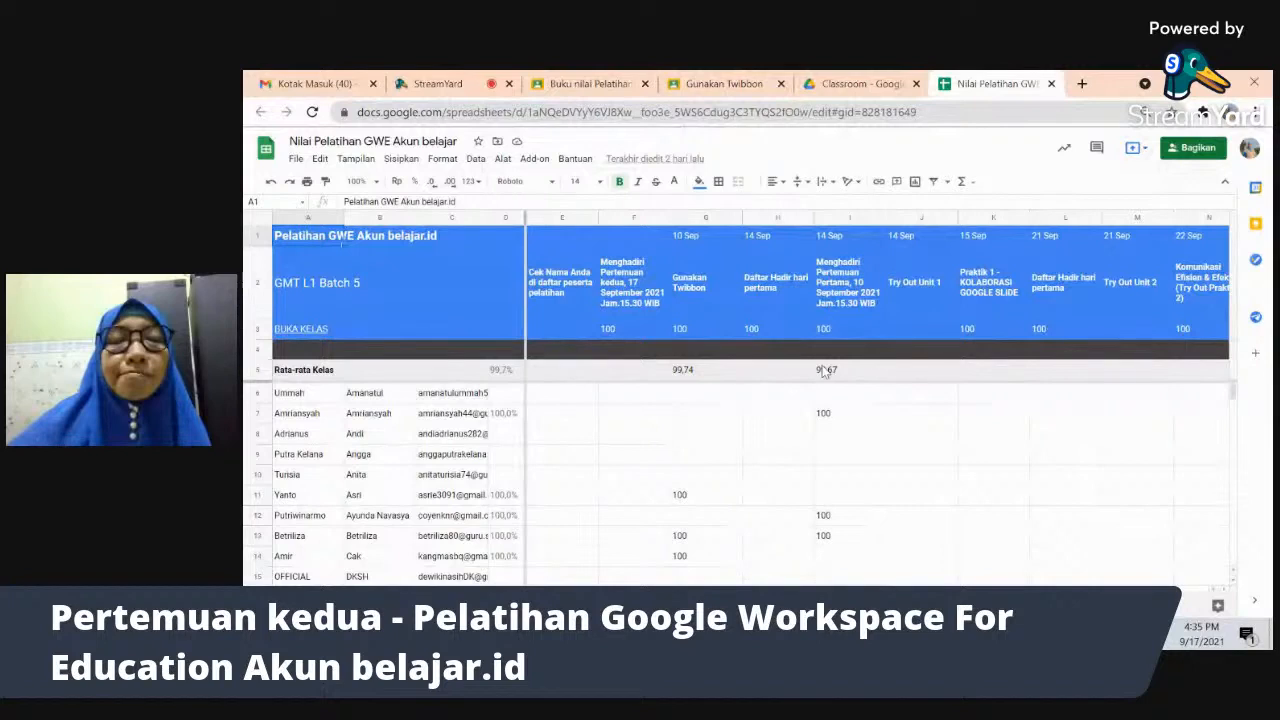
pyautogui.click(1196, 153)
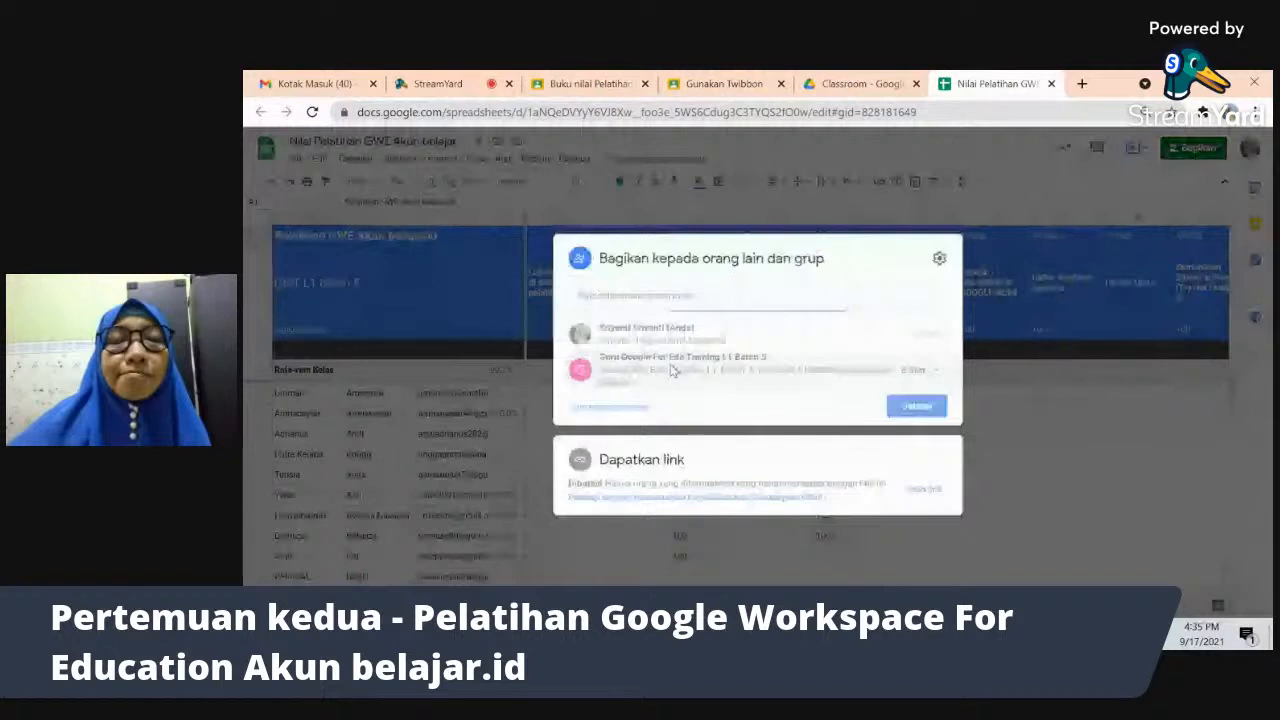
pyautogui.click(800, 184)
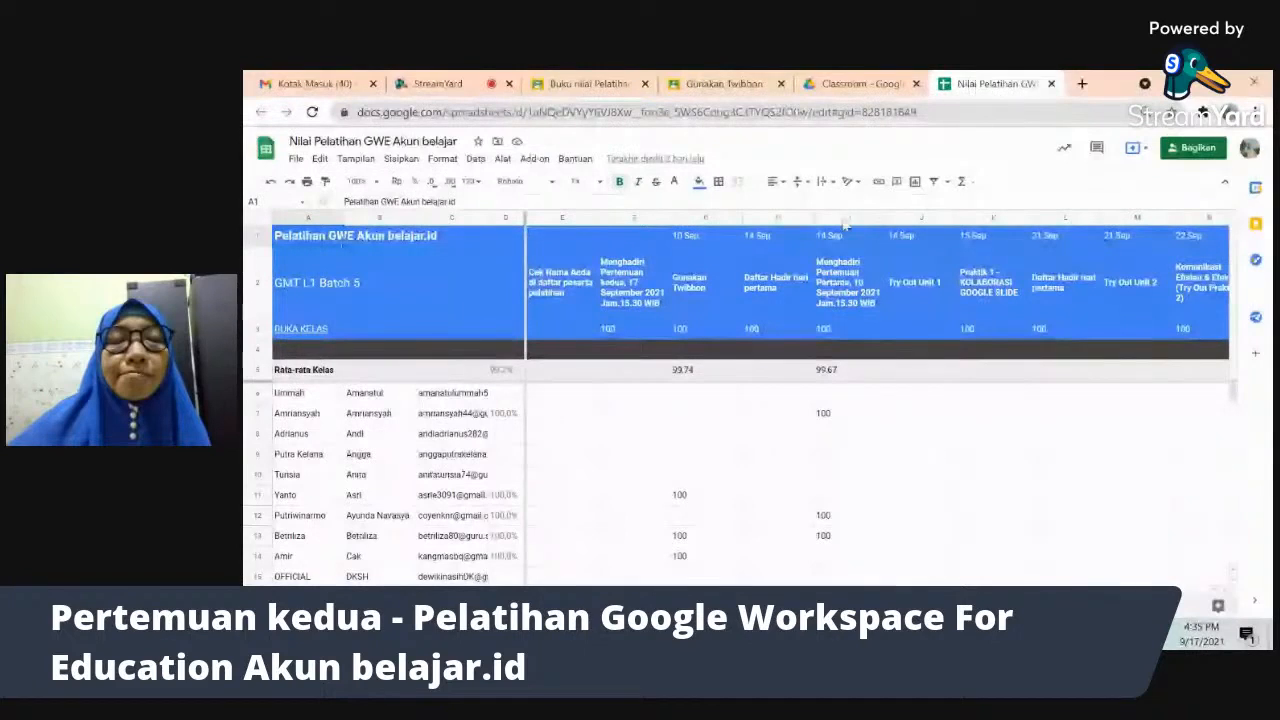
pyautogui.click(844, 218)
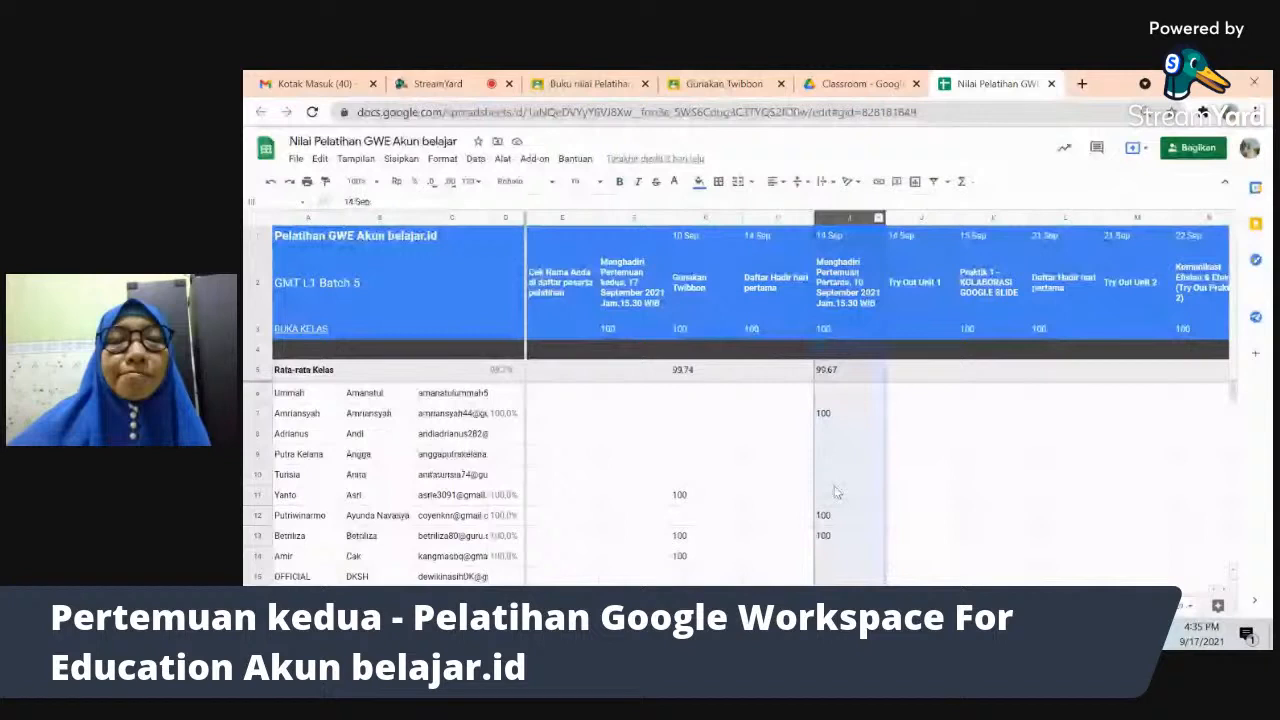
pyautogui.click(943, 220)
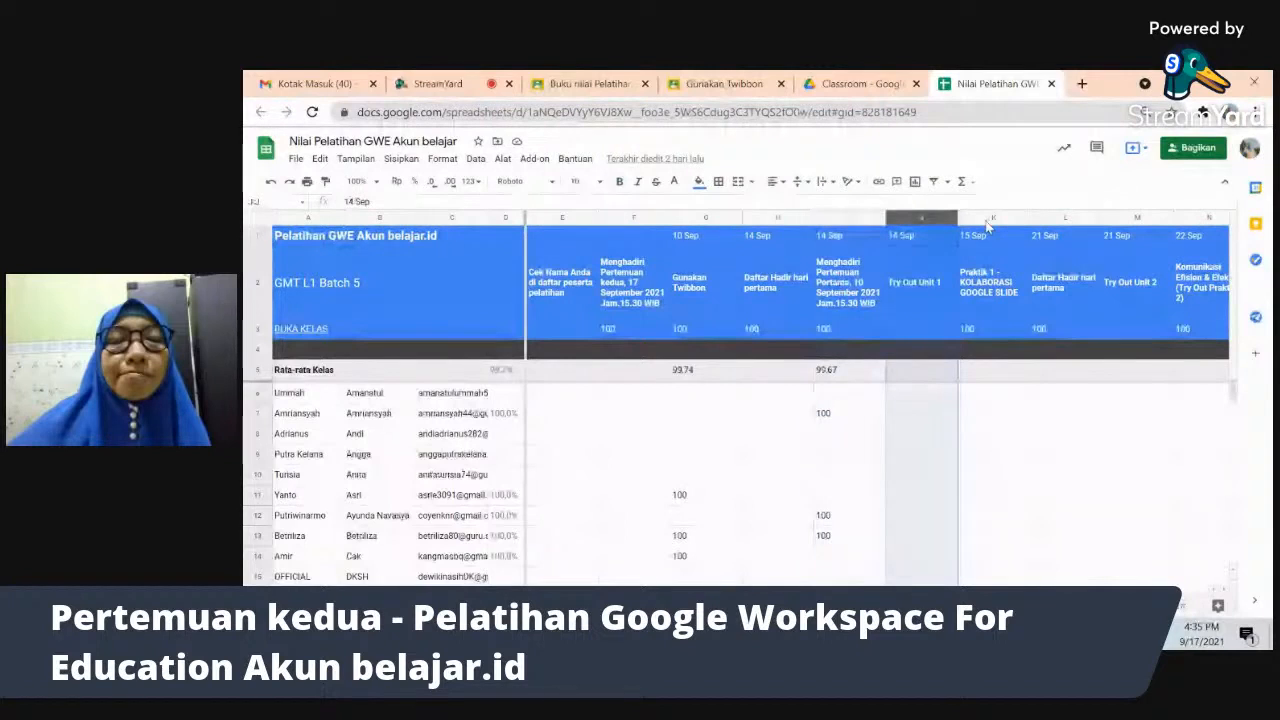
pyautogui.click(988, 219)
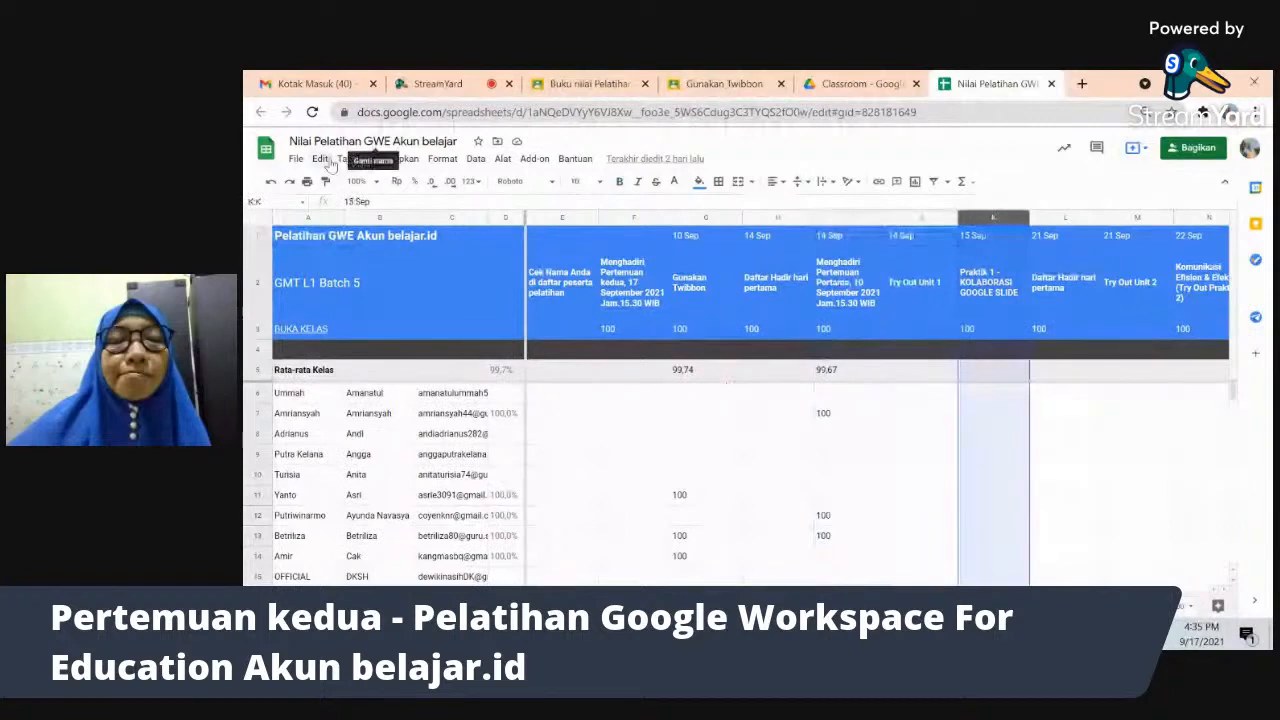
pyautogui.click(295, 159)
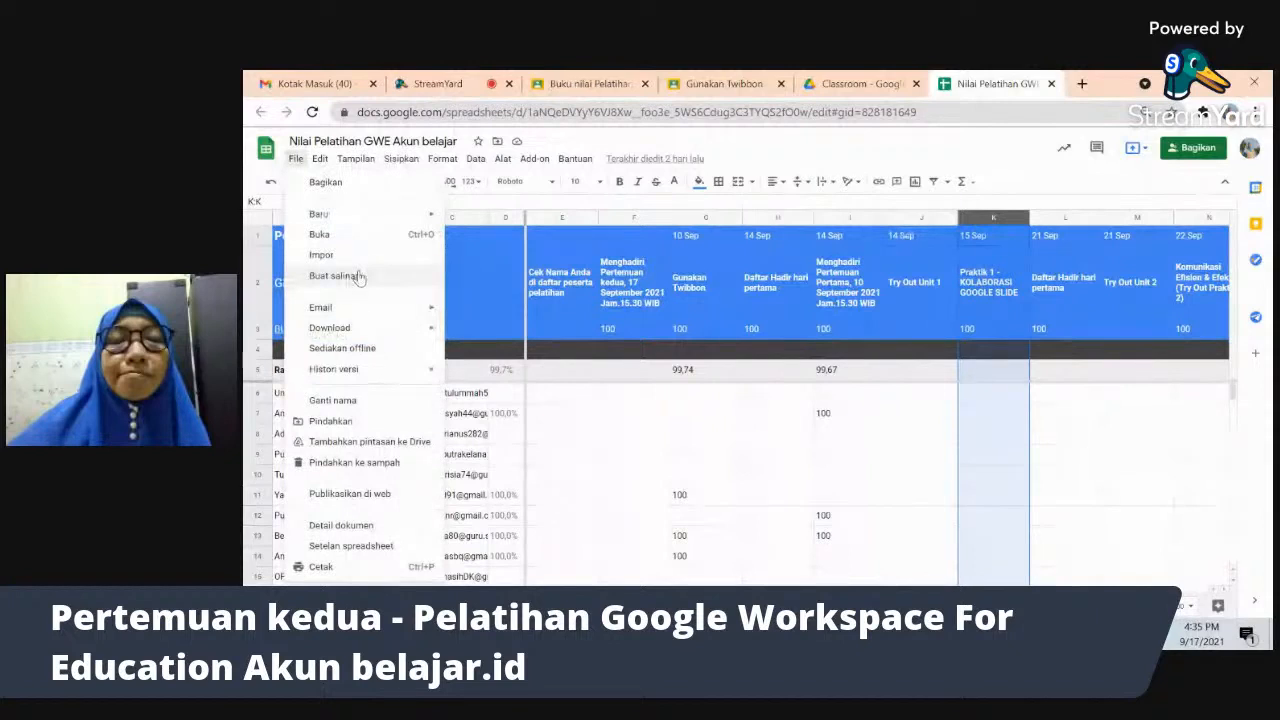
pyautogui.click(659, 458)
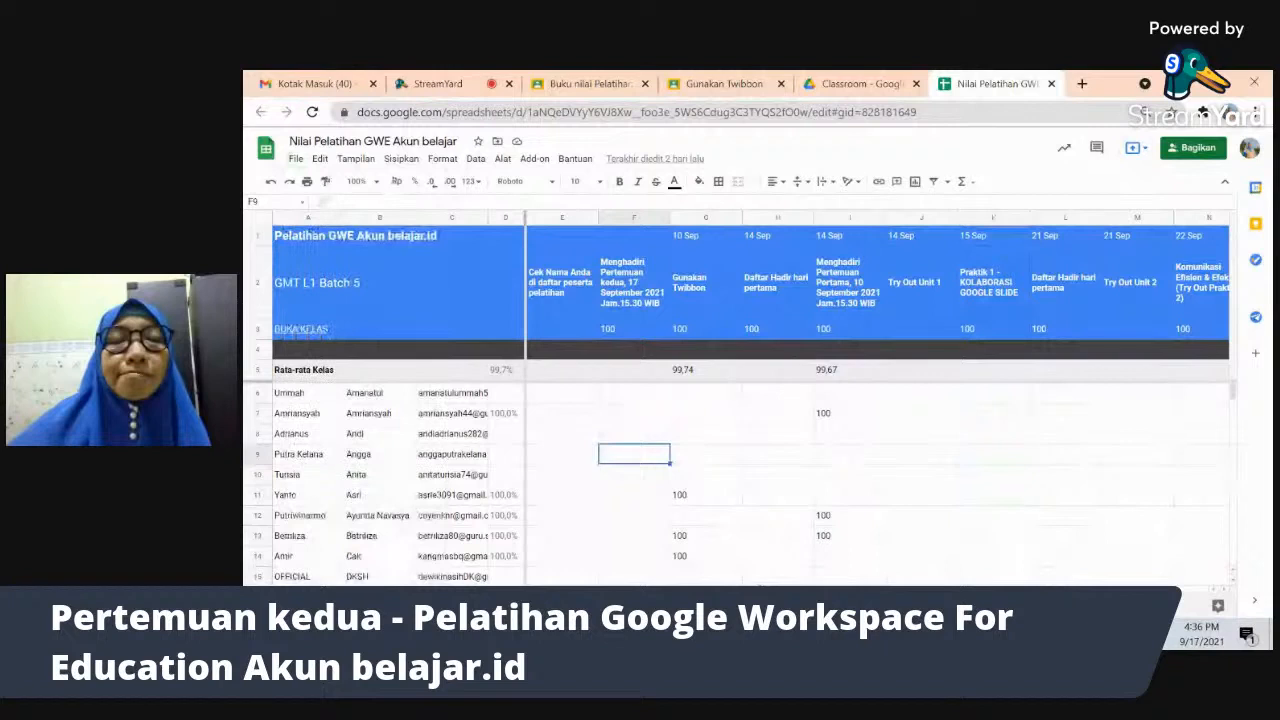
# - Inspect the class-average formula in D5 and student percentage in D7, then select I7 holding 100
pyautogui.hscroll(1, 877, 400)
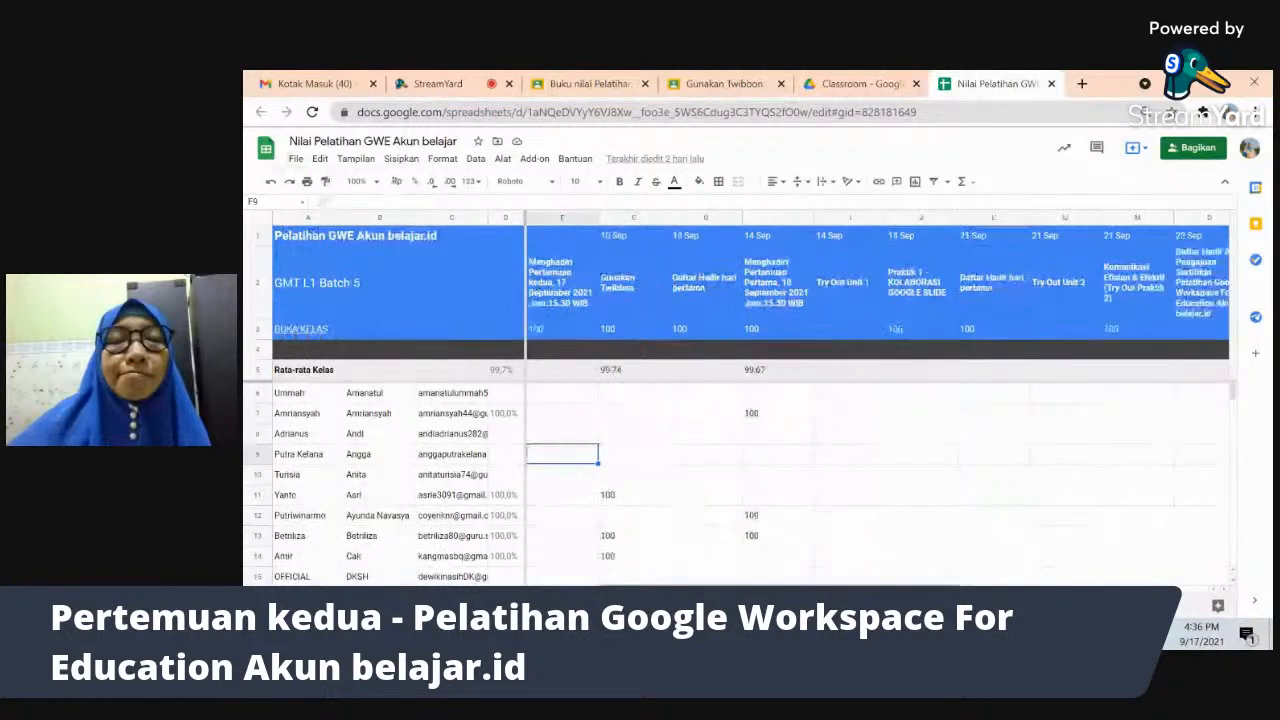
pyautogui.hscroll(6, 1052, 582)
pyautogui.hscroll(-3, 1052, 582)
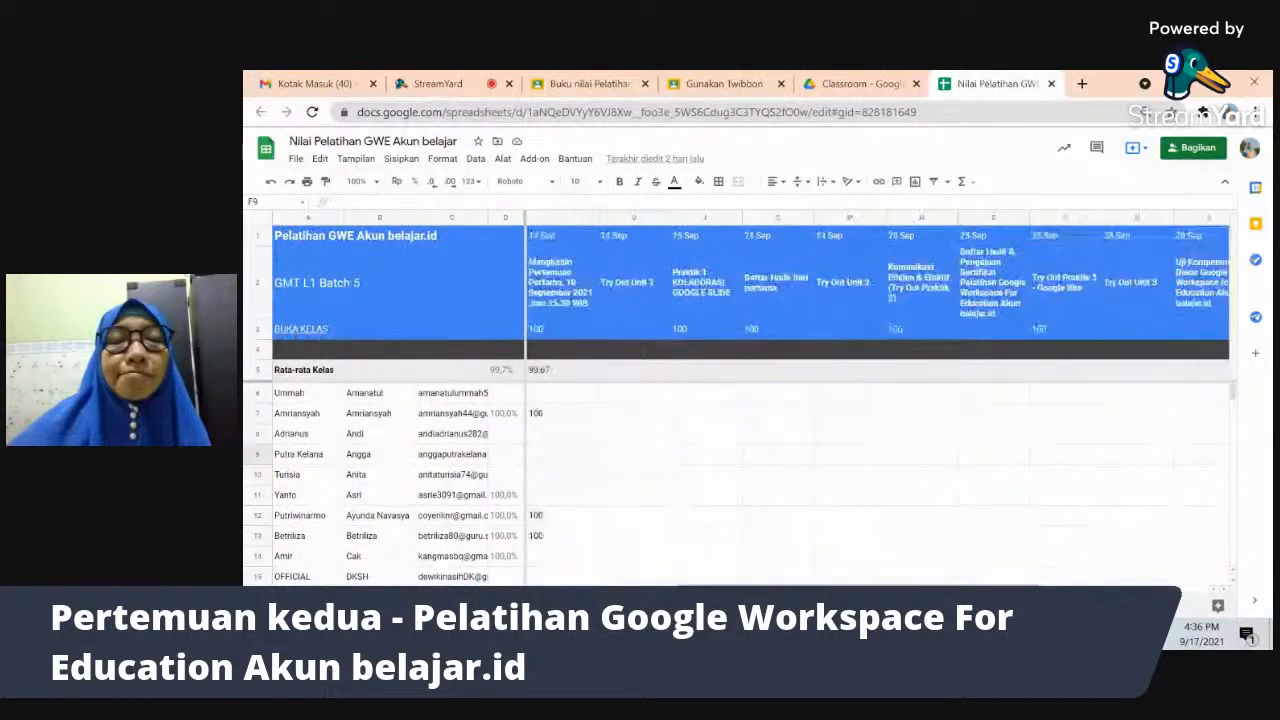
pyautogui.hscroll(-2, 1052, 582)
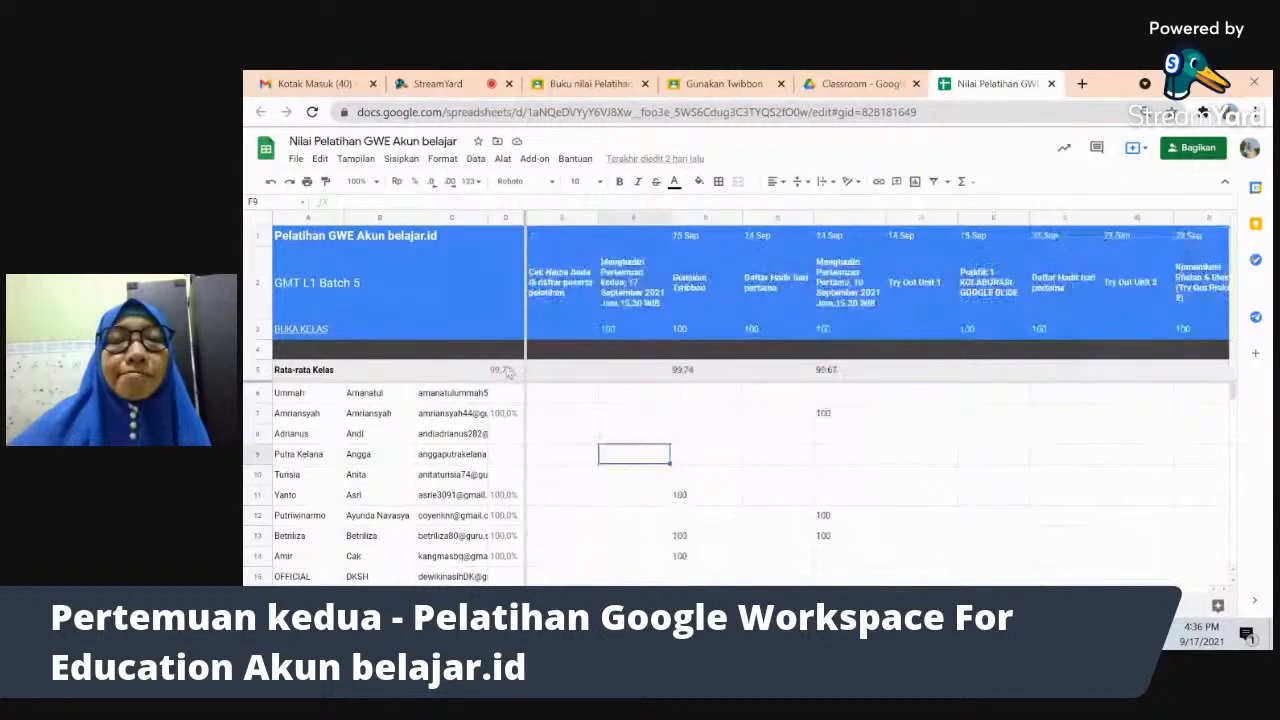
pyautogui.click(507, 370)
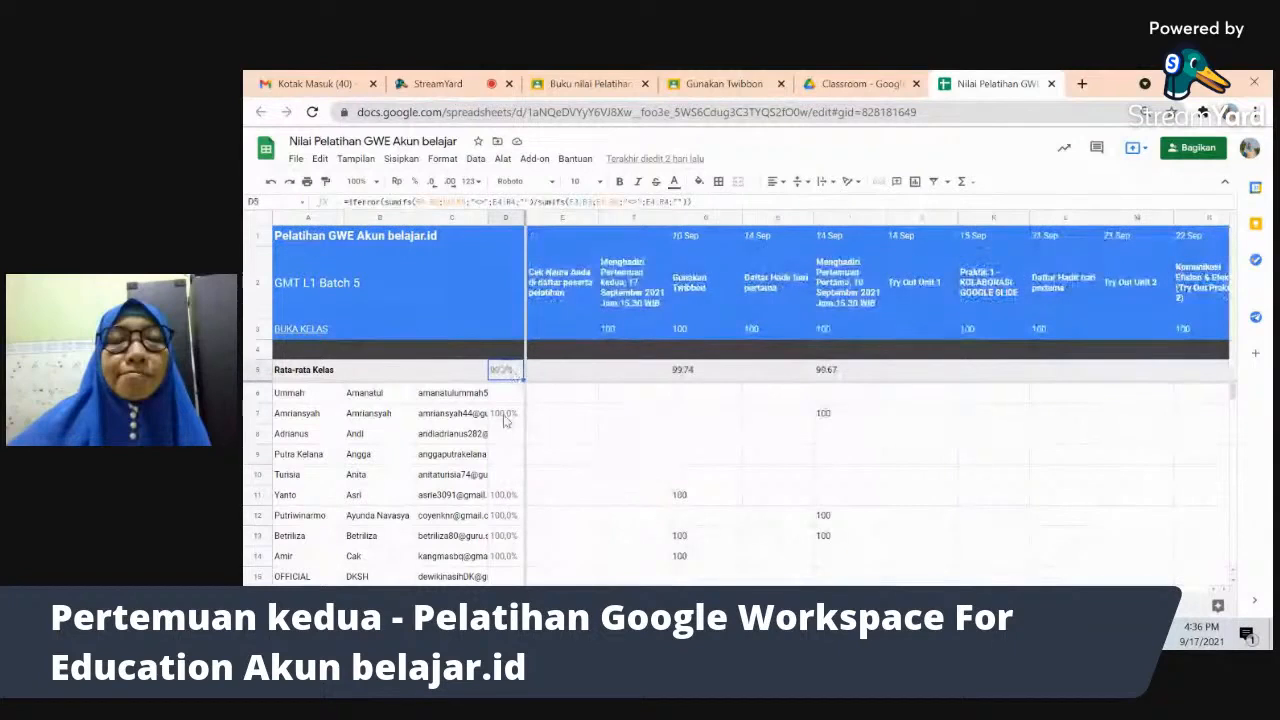
pyautogui.click(505, 416)
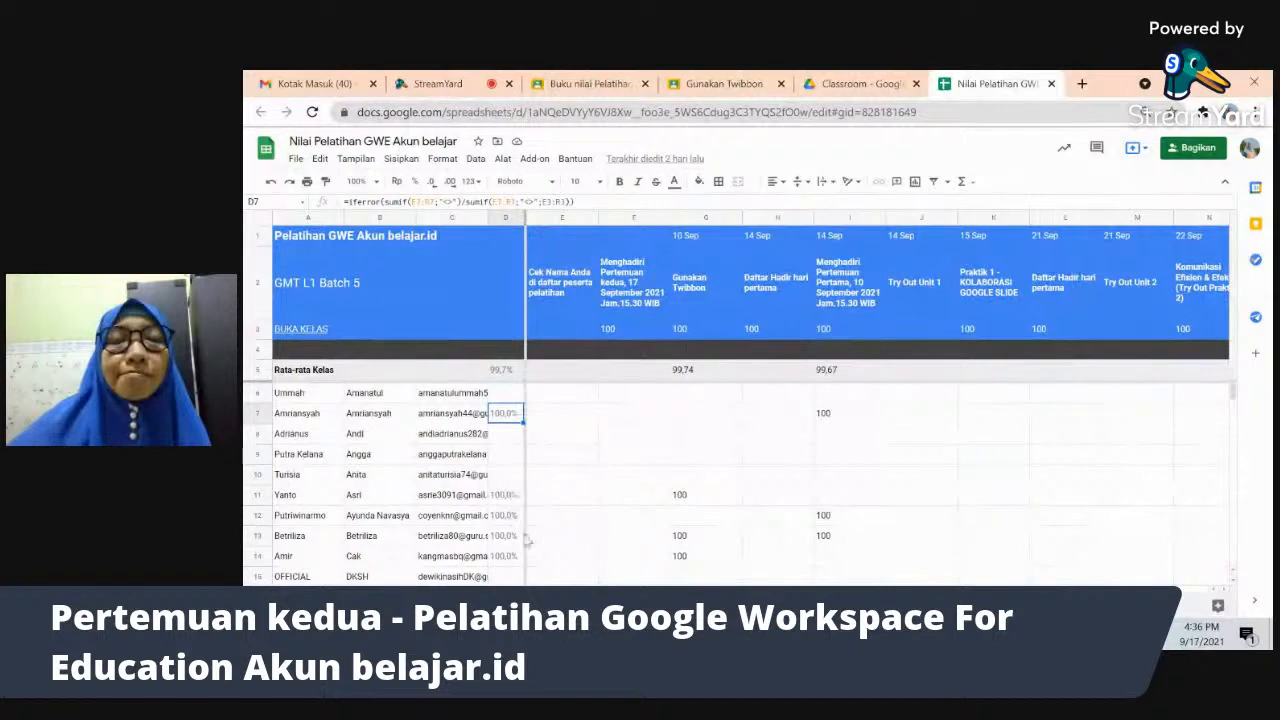
pyautogui.click(828, 418)
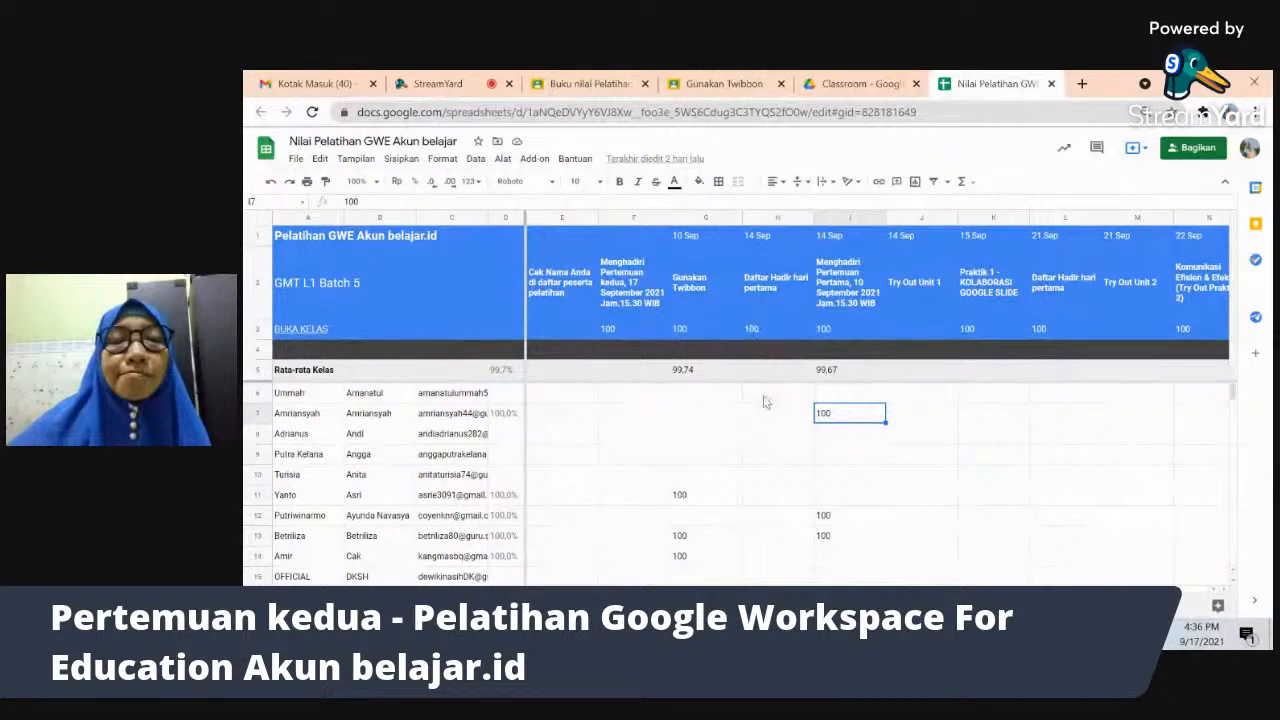
pyautogui.press('Return')
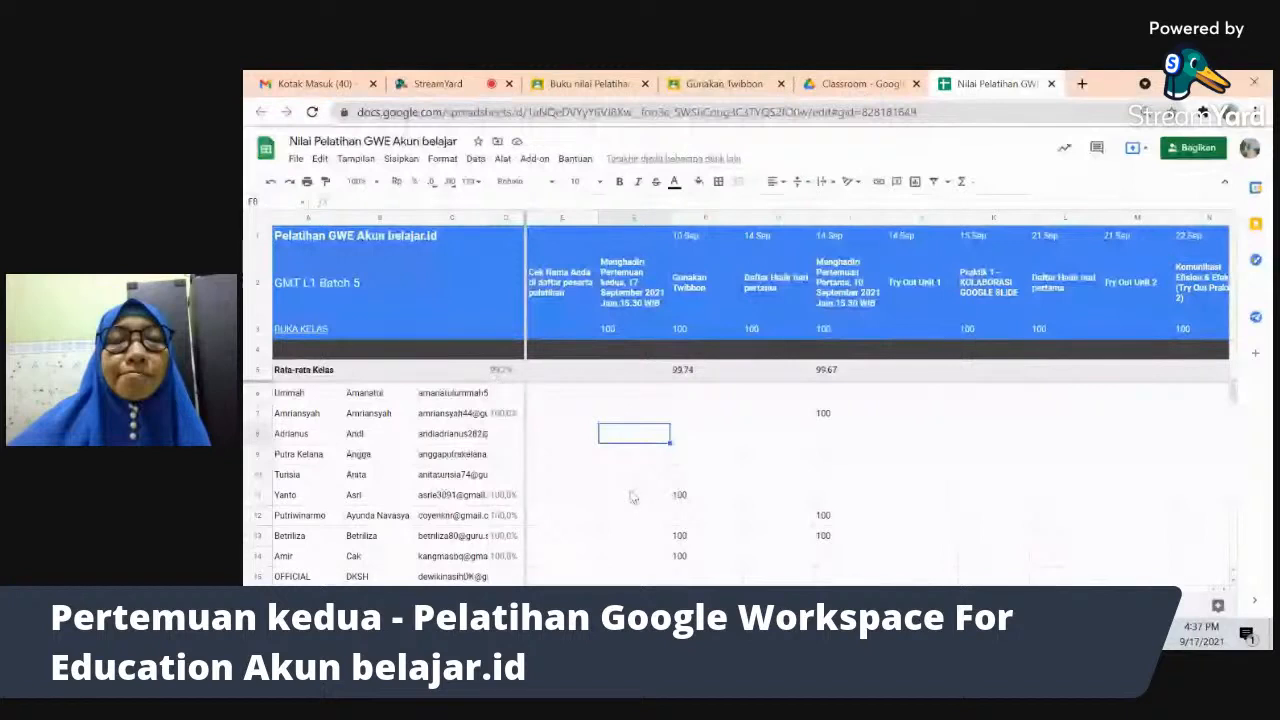
pyautogui.moveTo(1233, 392); pyautogui.dragTo(1233, 391)
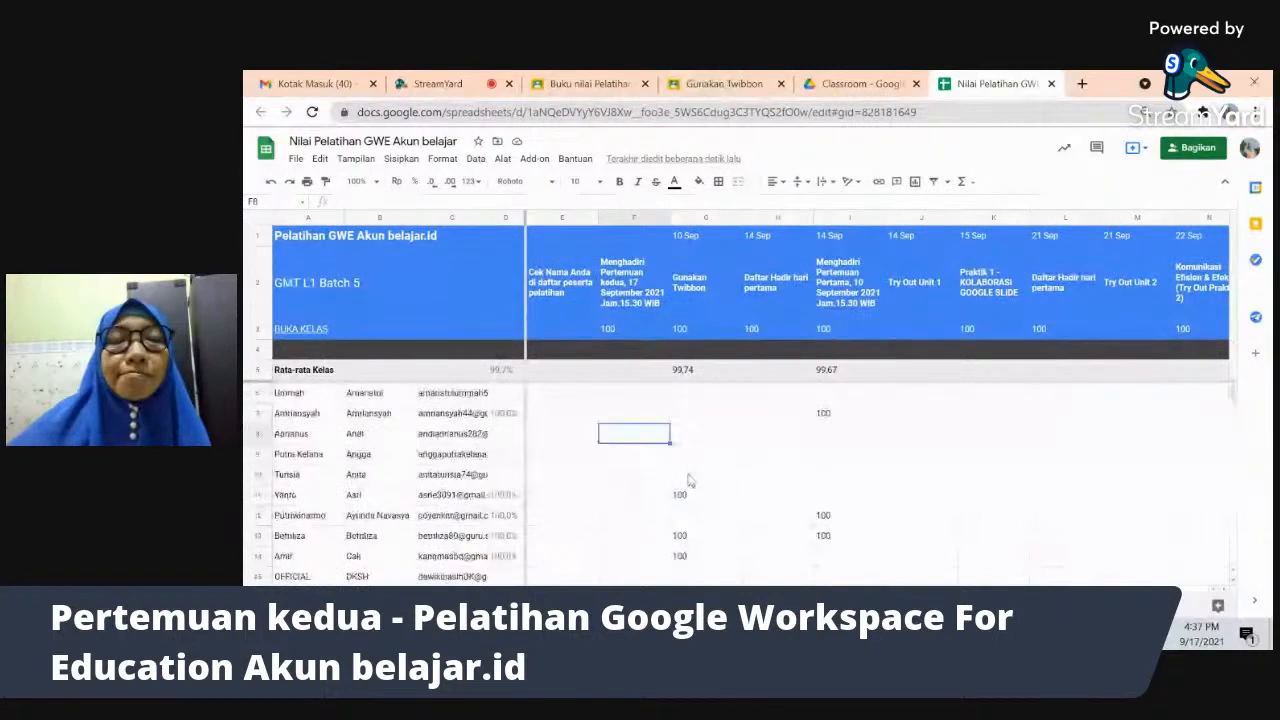
pyautogui.click(315, 462)
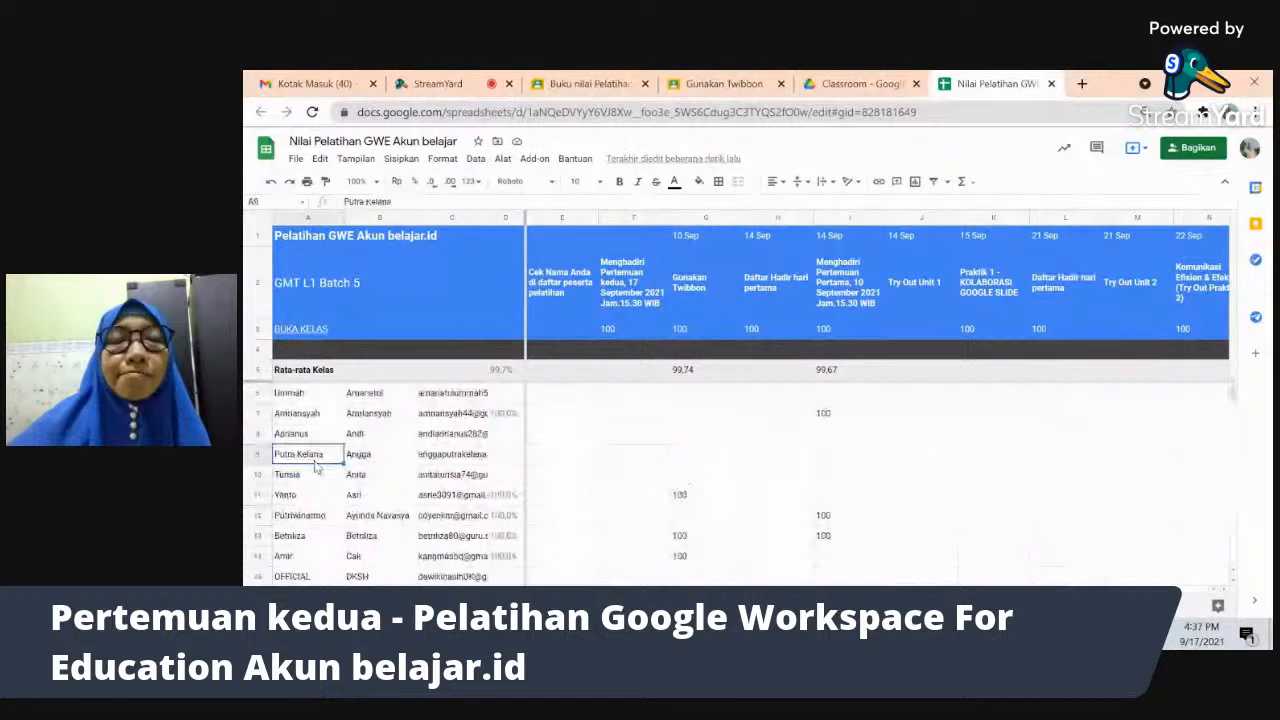
pyautogui.click(366, 458)
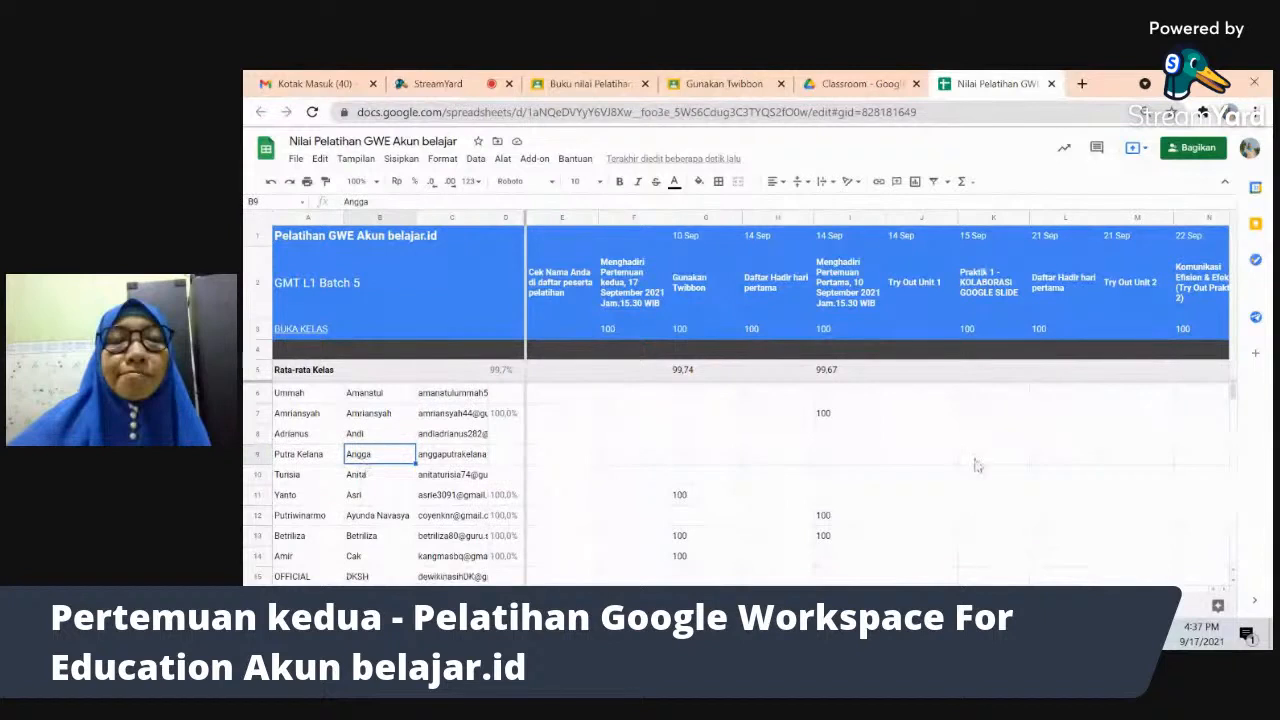
pyautogui.click(922, 456)
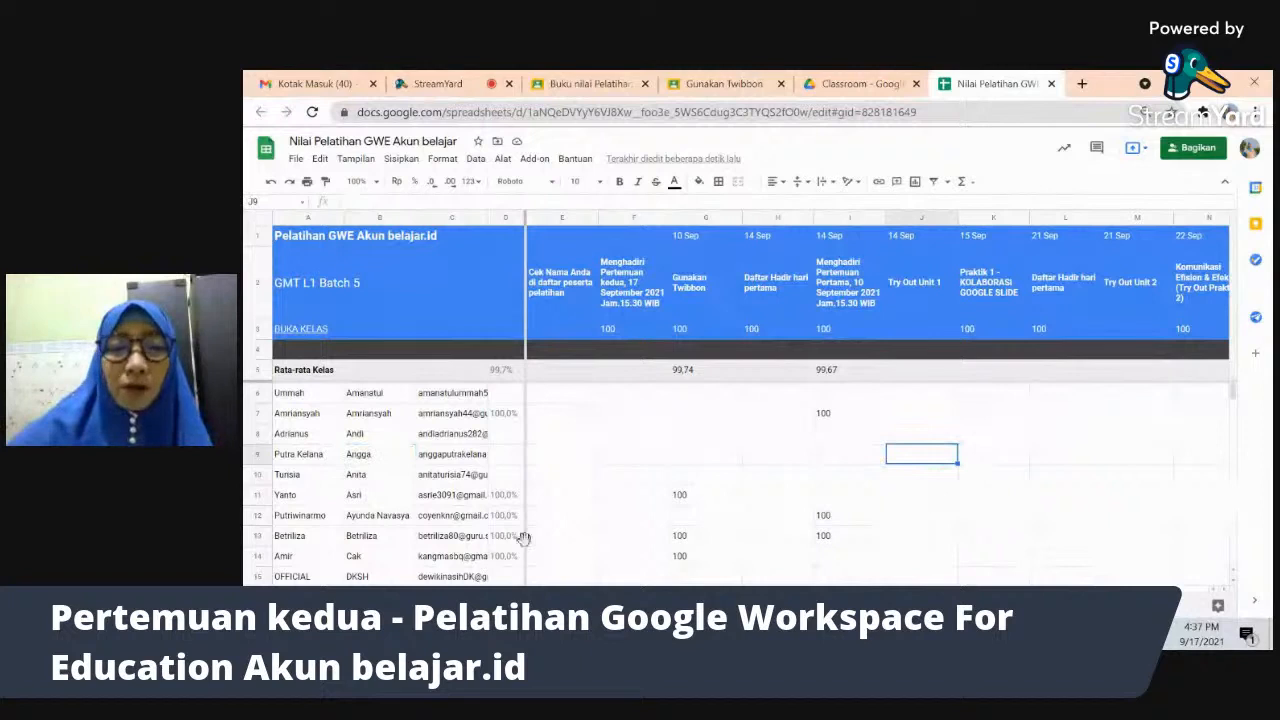
pyautogui.click(988, 458)
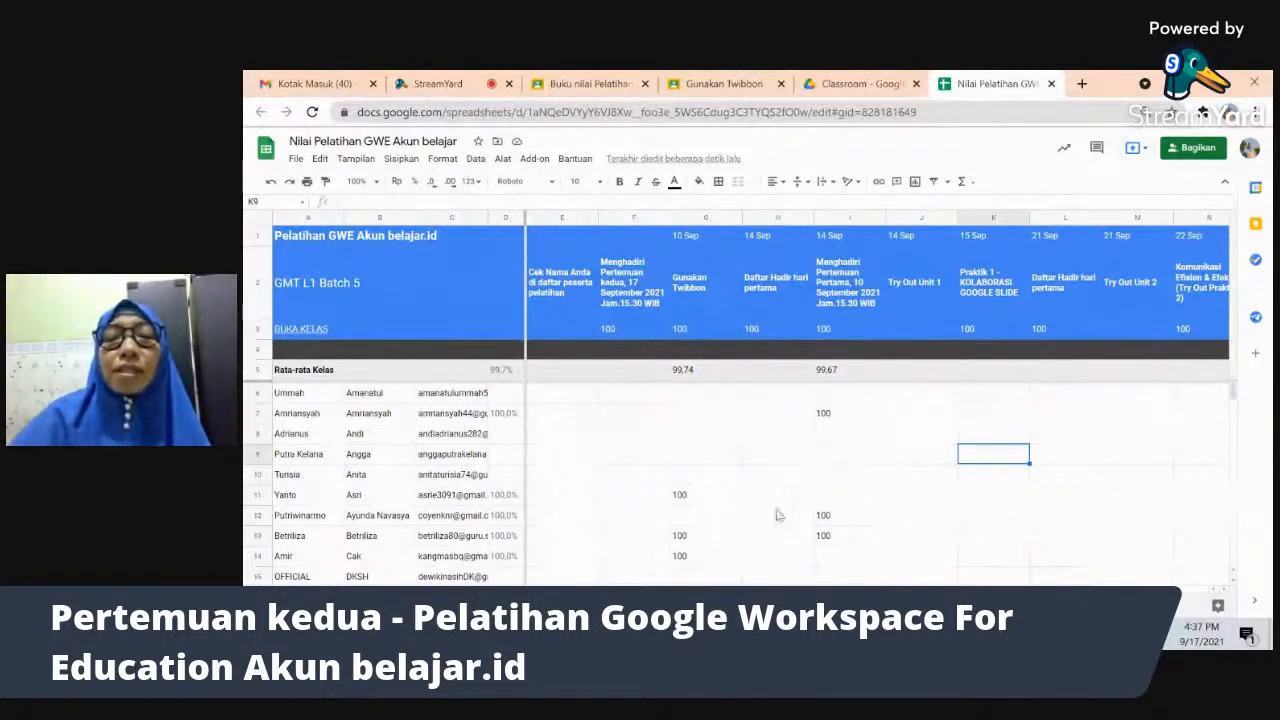
pyautogui.click(855, 459)
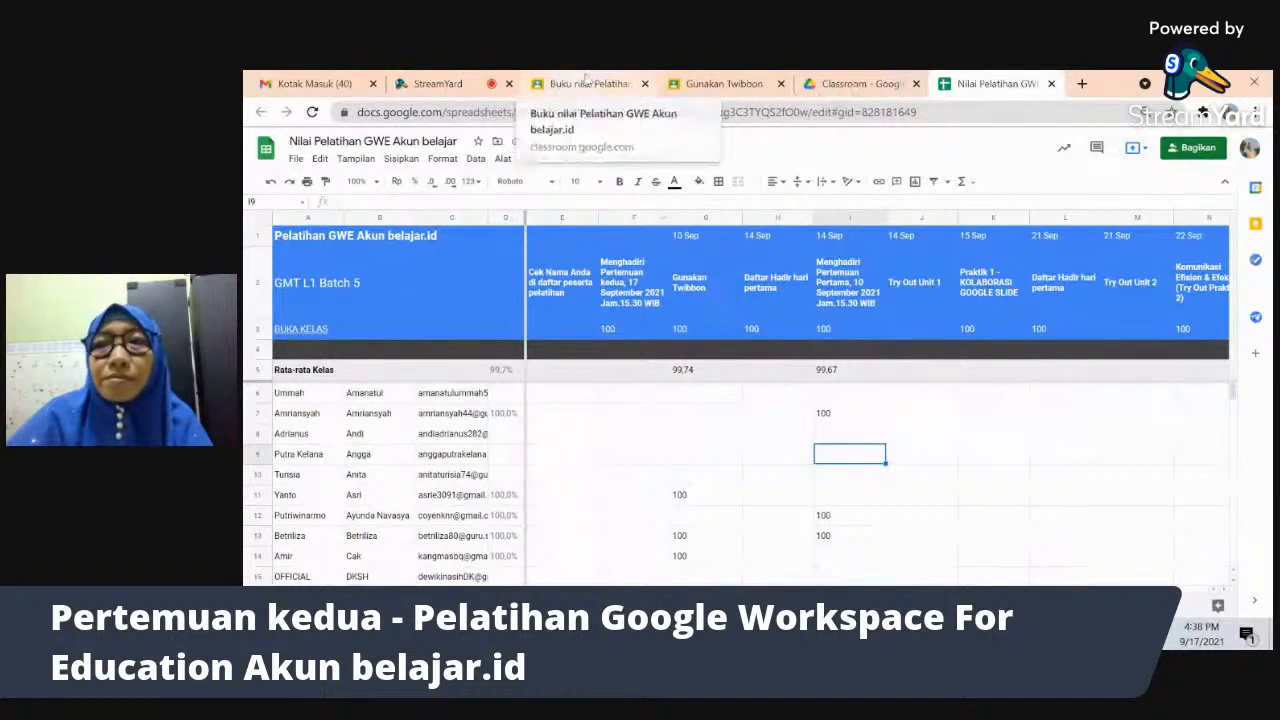
# - Return to the class gradebook, open and close class settings, and peek at the stream
pyautogui.click(588, 83)
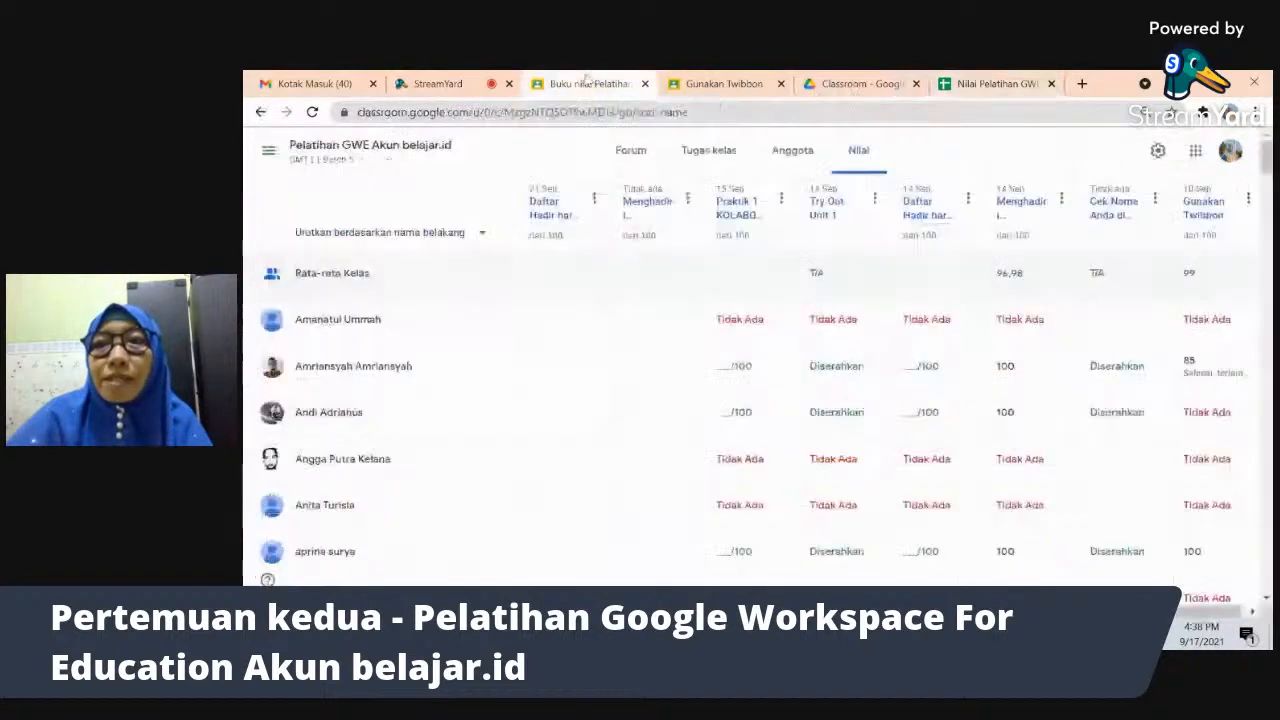
pyautogui.click(1157, 151)
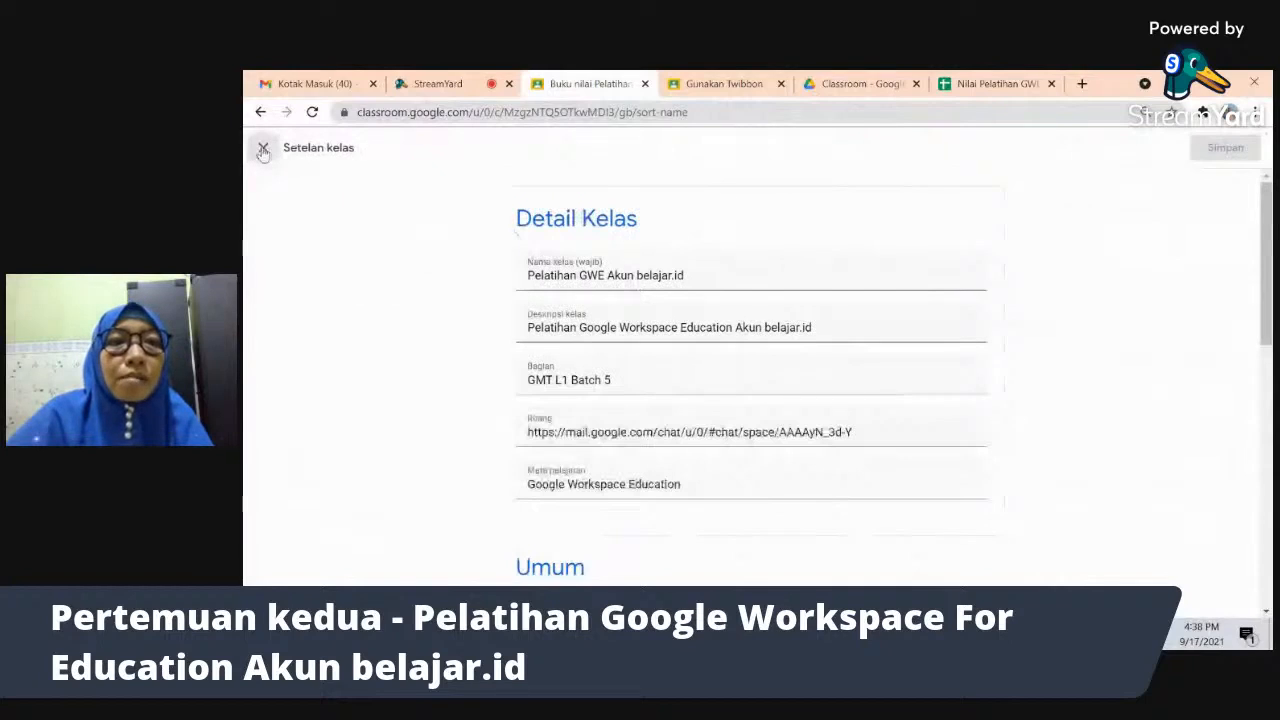
pyautogui.click(263, 149)
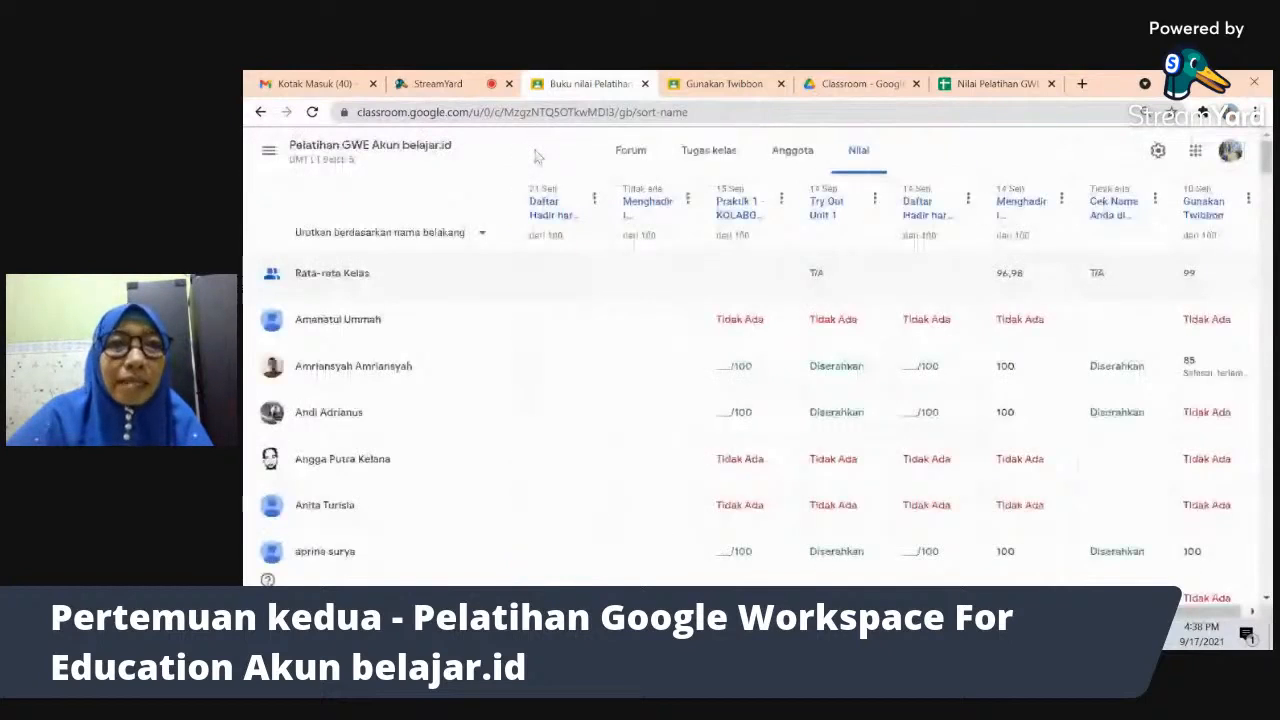
pyautogui.click(344, 150)
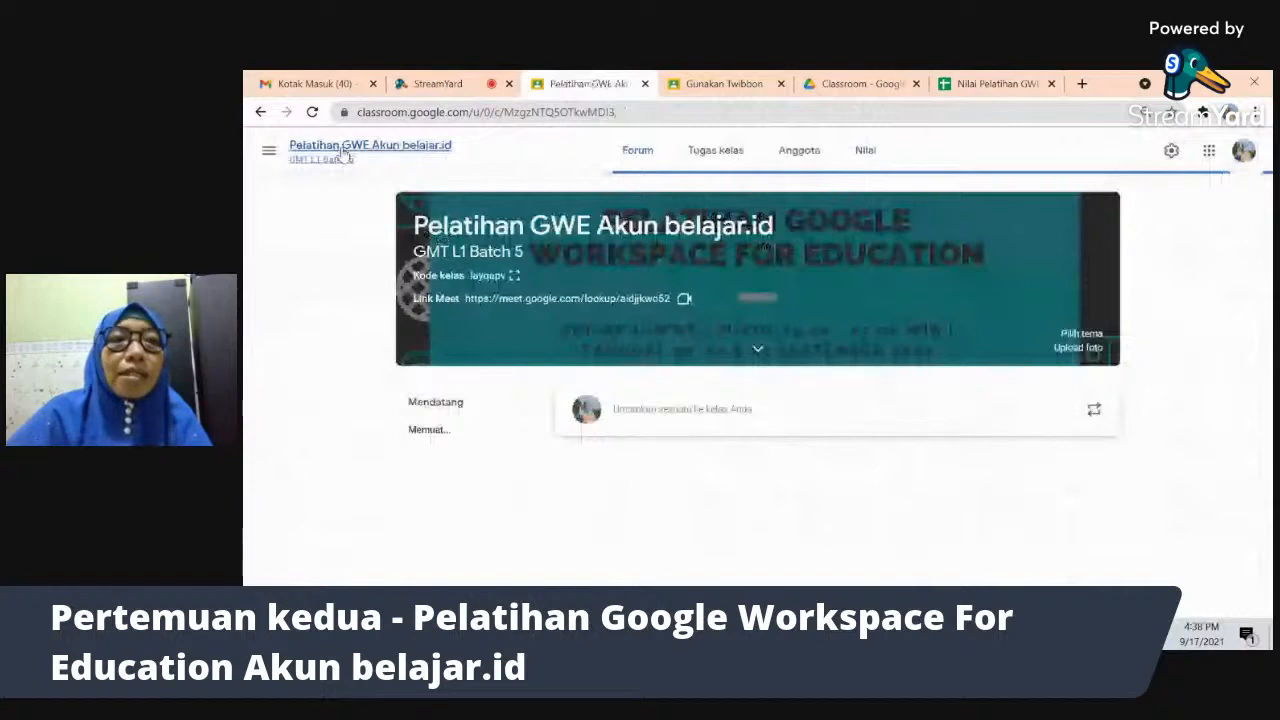
pyautogui.click(260, 112)
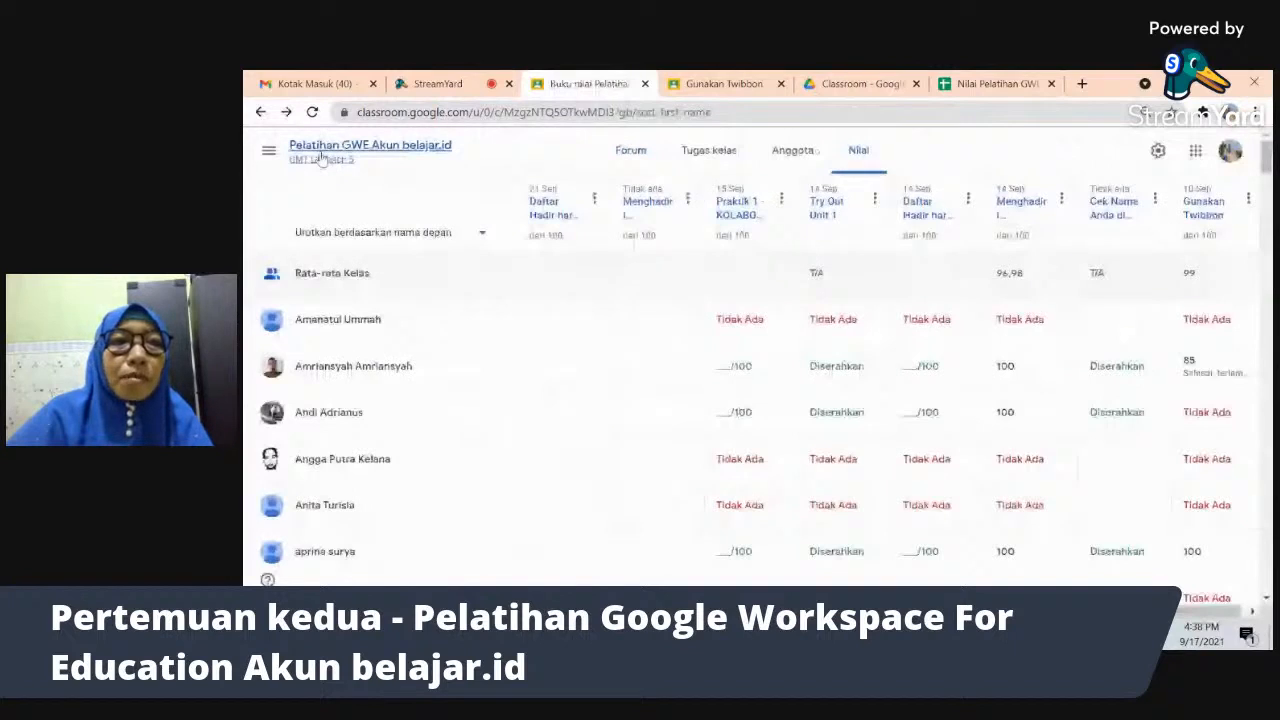
# - Go to the Classroom home page listing all classes and bring up the join/create options
pyautogui.click(318, 152)
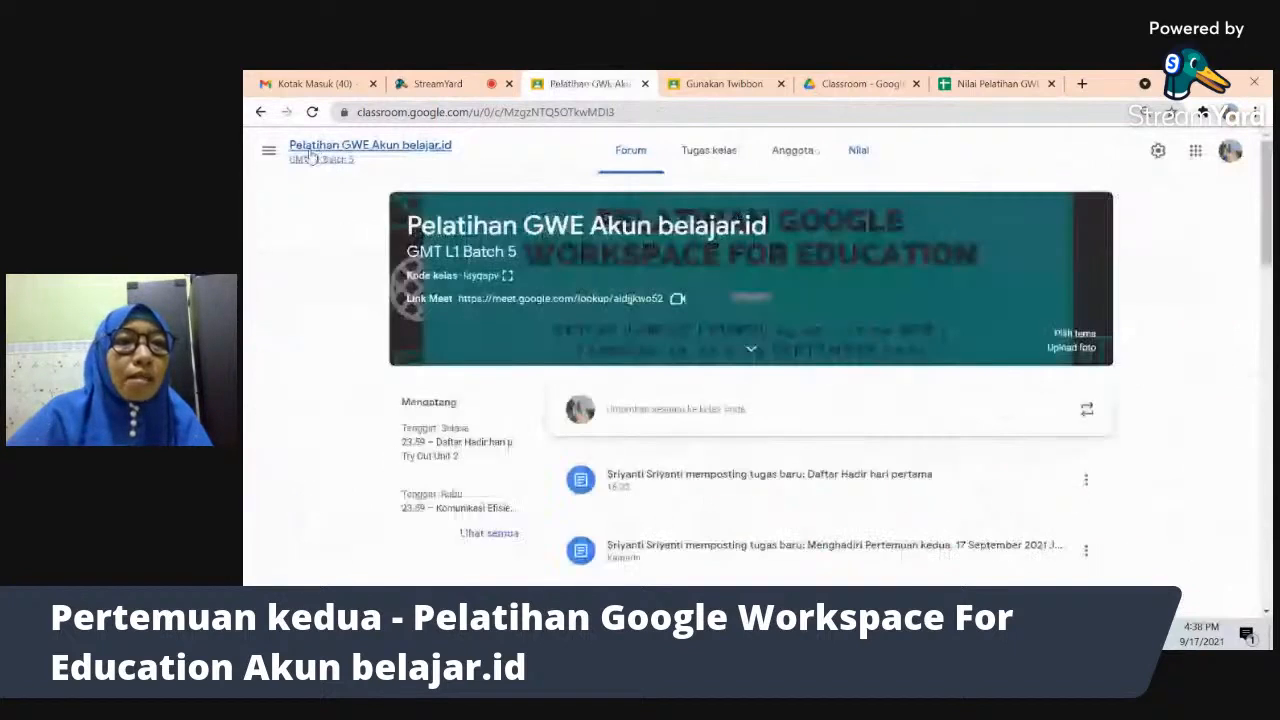
pyautogui.click(310, 158)
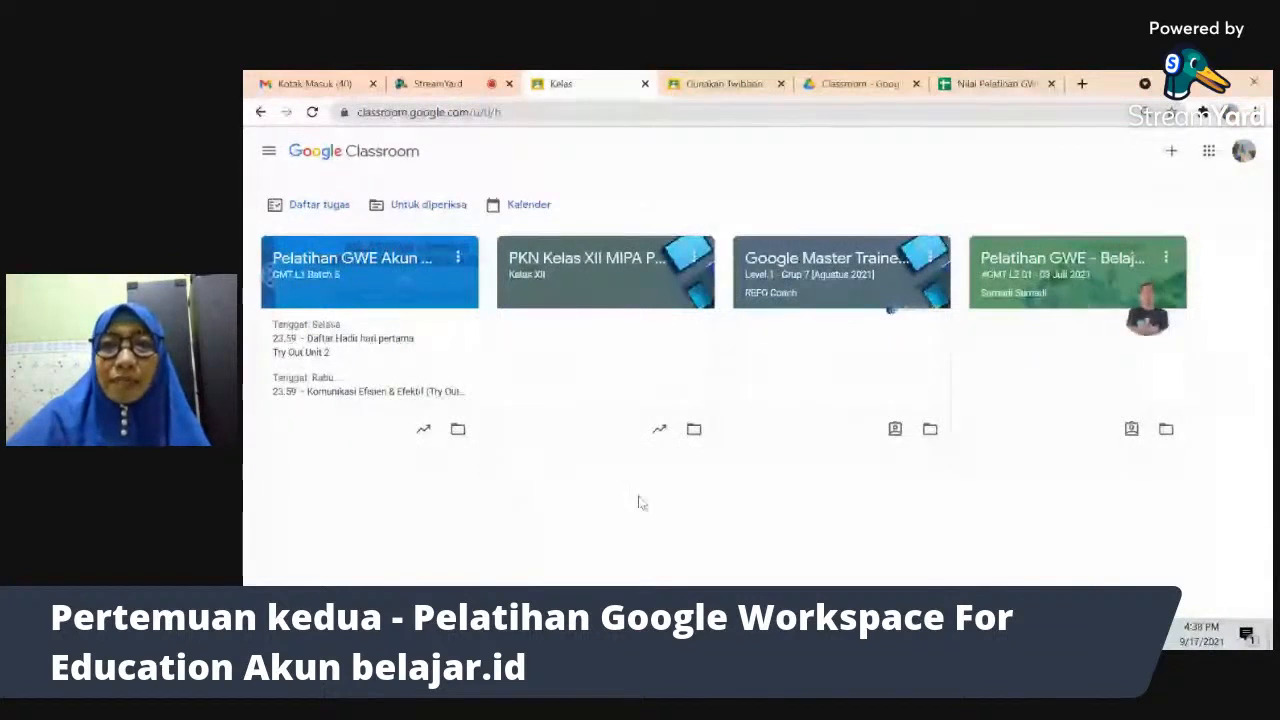
pyautogui.click(1174, 158)
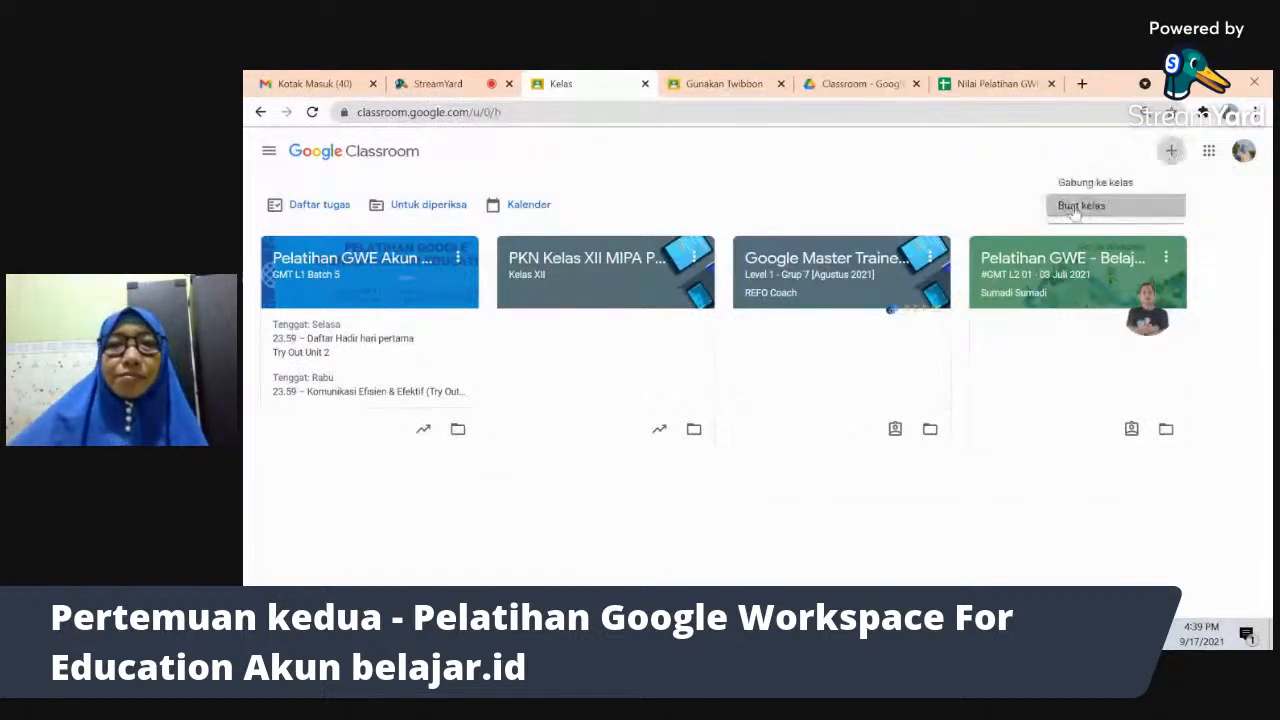
# - Fill in new class Kelas X IPS Putra: homeroom teacher as section, subject X IPS Putra, room Excelent
pyautogui.click(1078, 207)
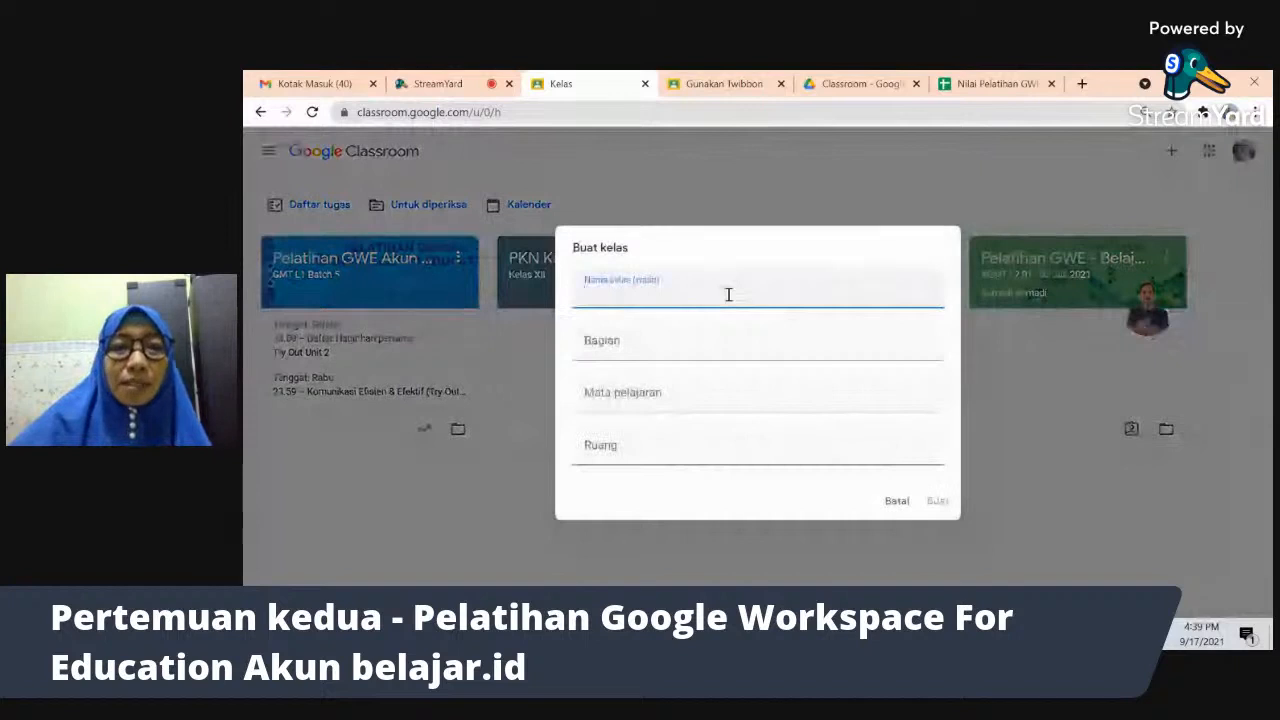
pyautogui.write('K')
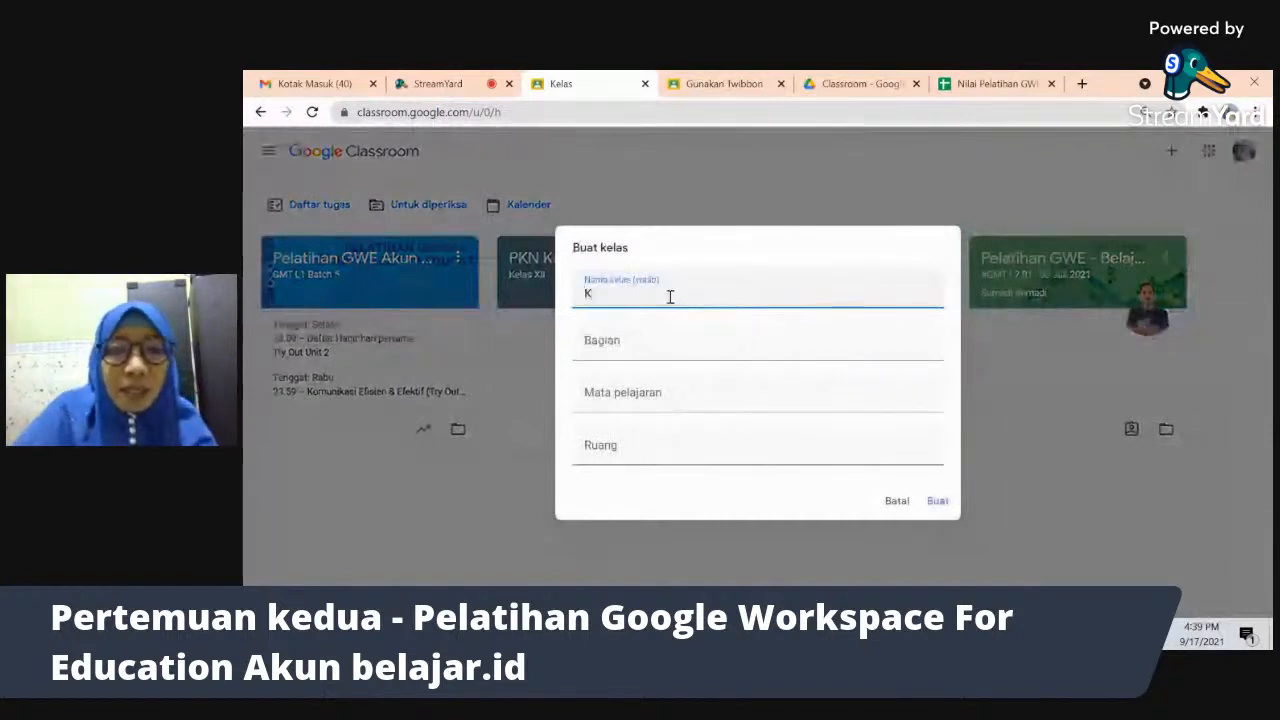
pyautogui.write('elas X IPS Putri')
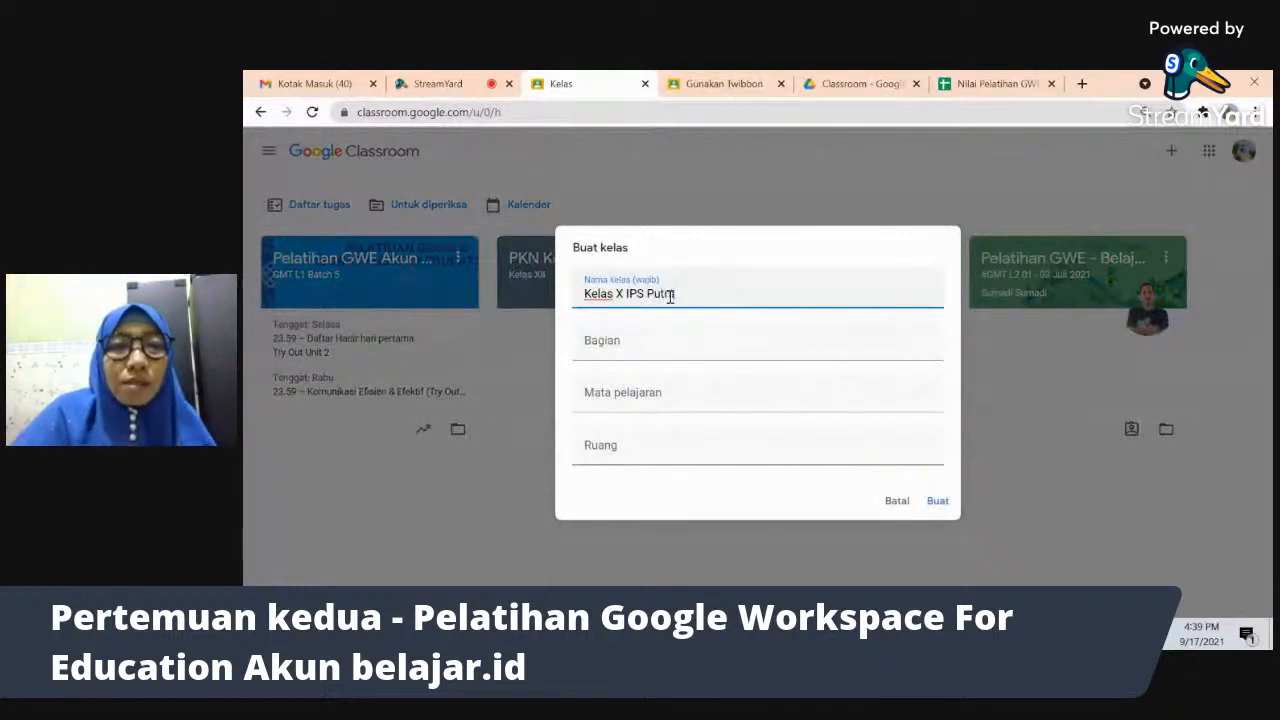
pyautogui.click(630, 342)
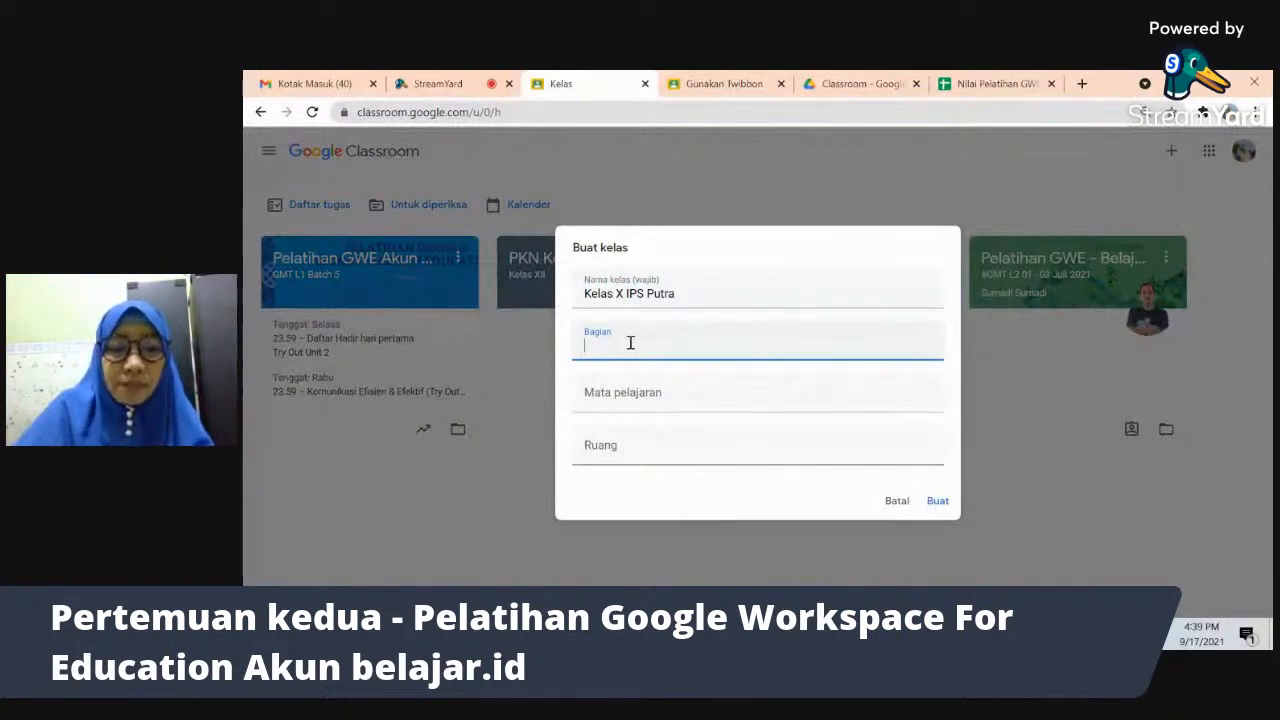
pyautogui.write('Wa')
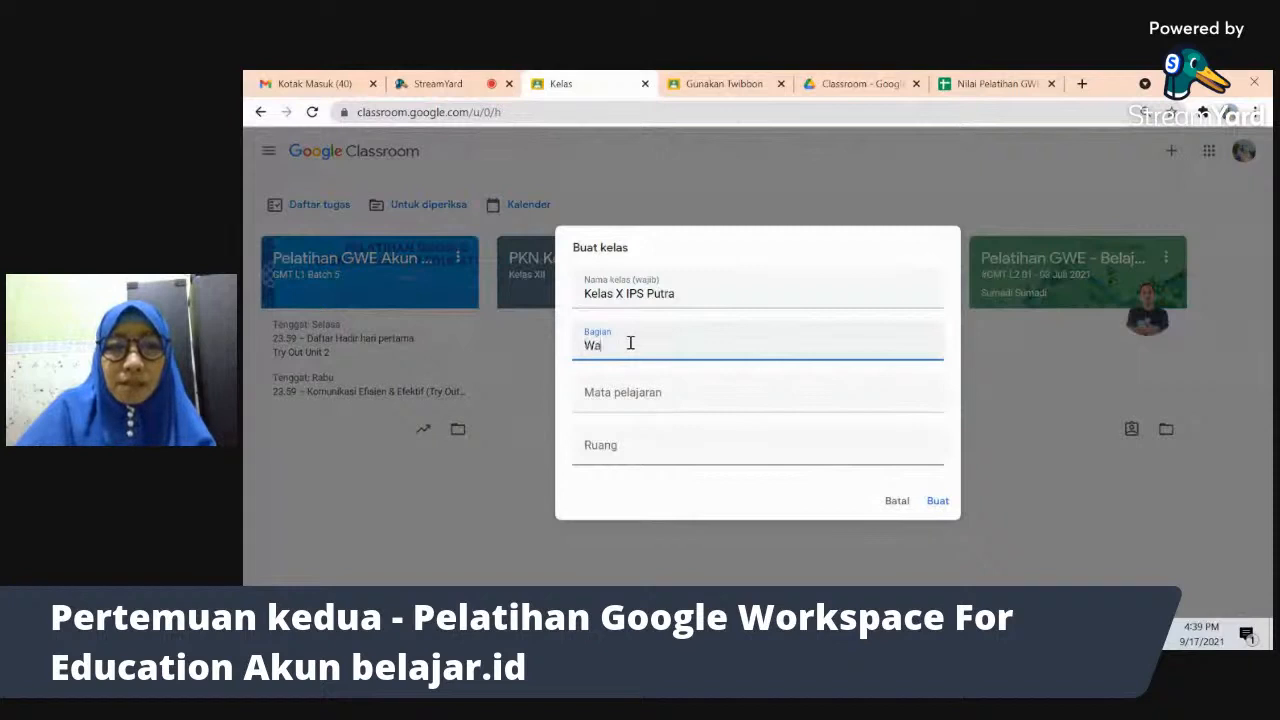
pyautogui.write('las S')
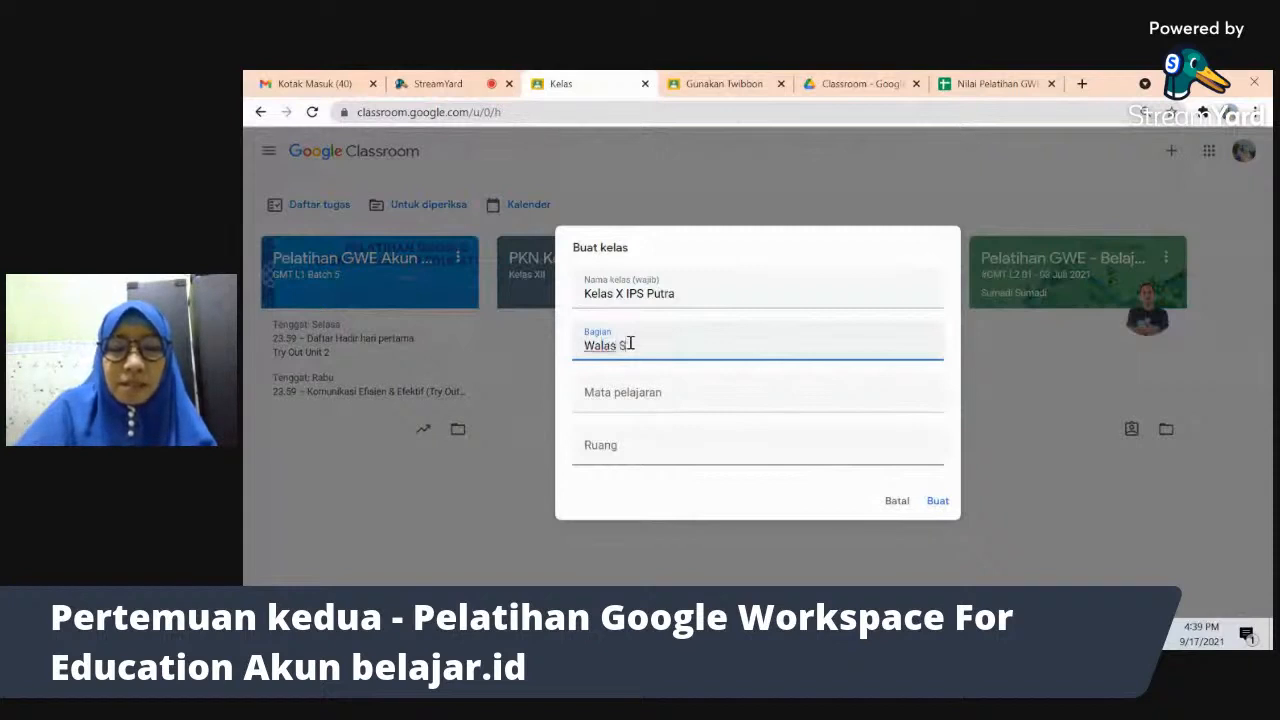
pyautogui.press('BackSpace')
pyautogui.write('Bu Sri')
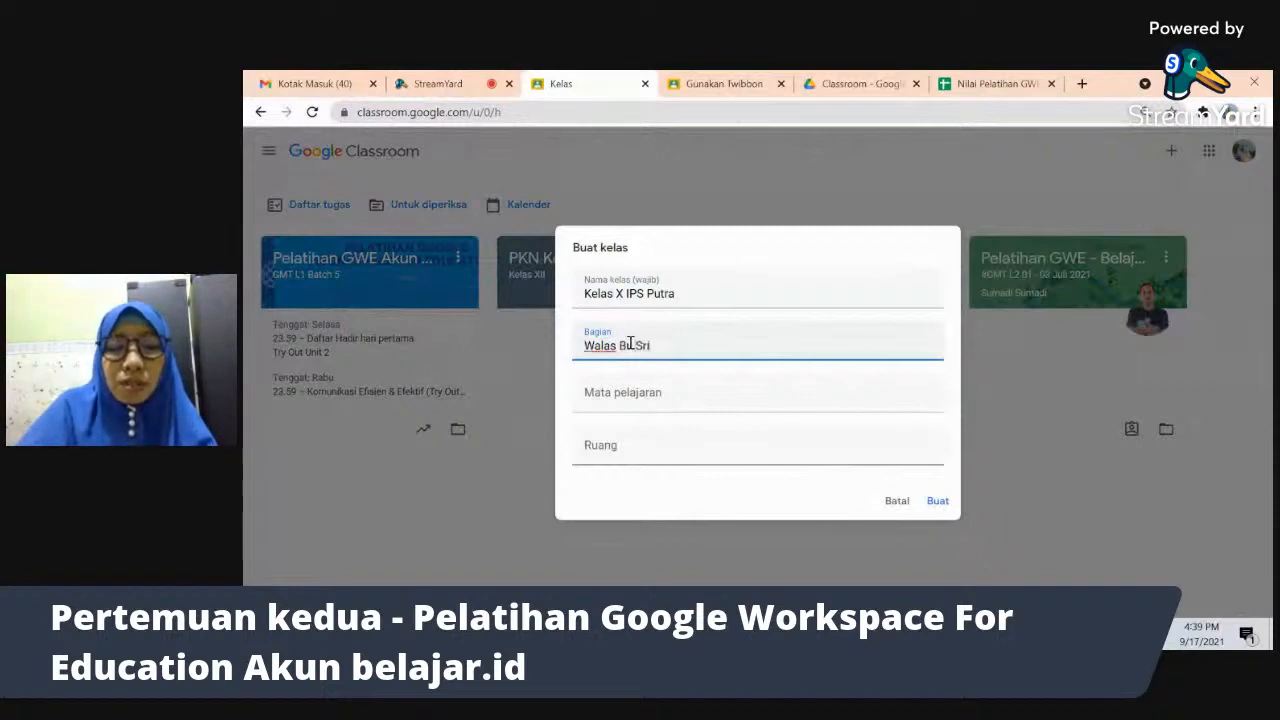
pyautogui.write('yanti')
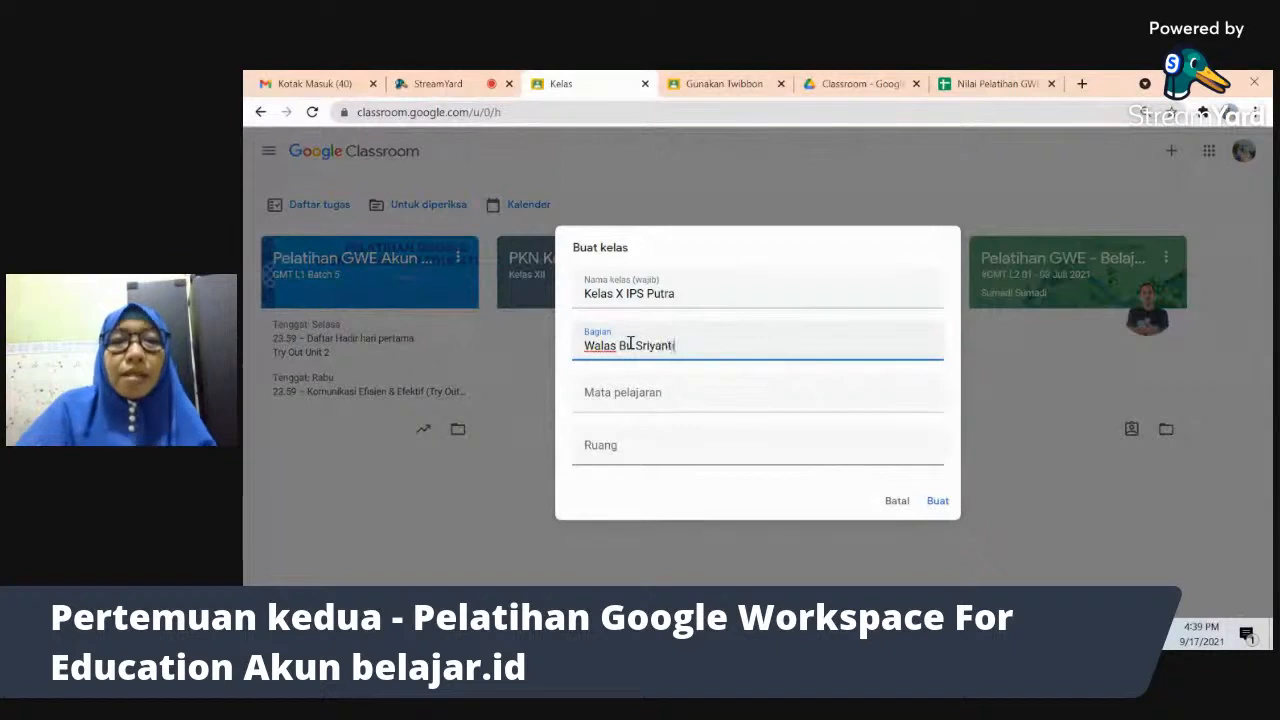
pyautogui.click(638, 396)
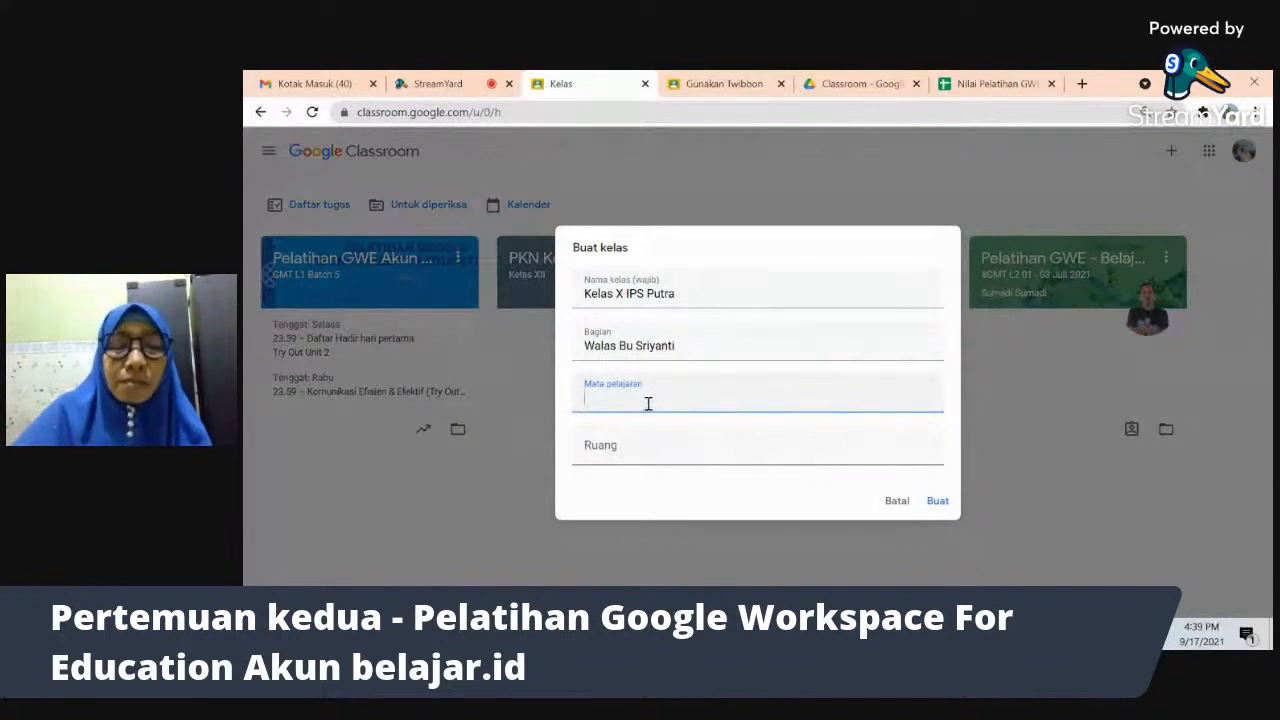
pyautogui.write('X')
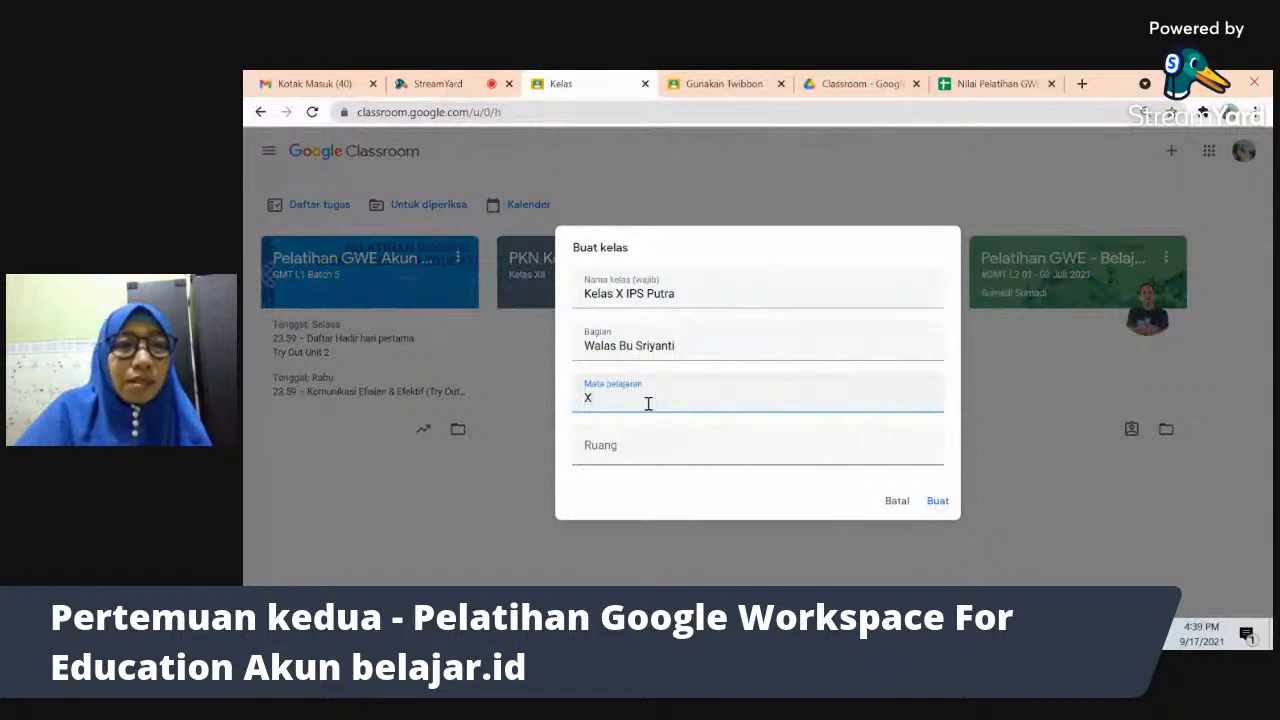
pyautogui.write(' IPS P')
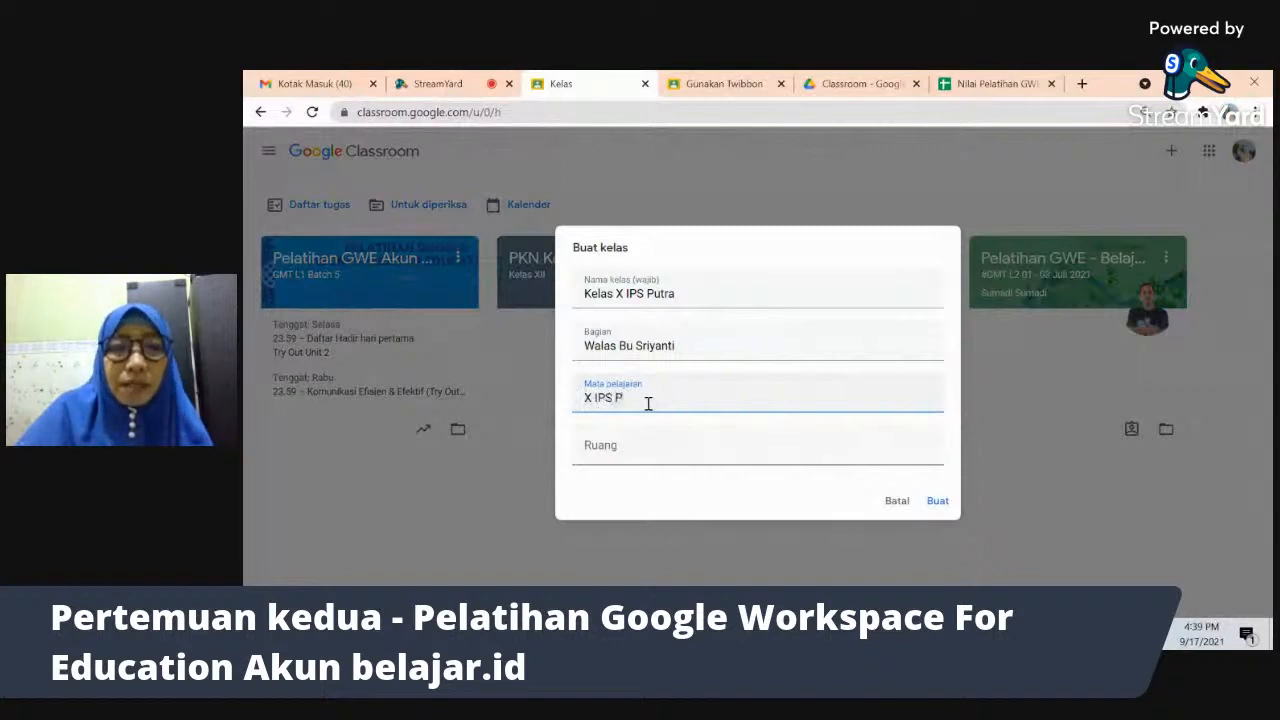
pyautogui.write('utra')
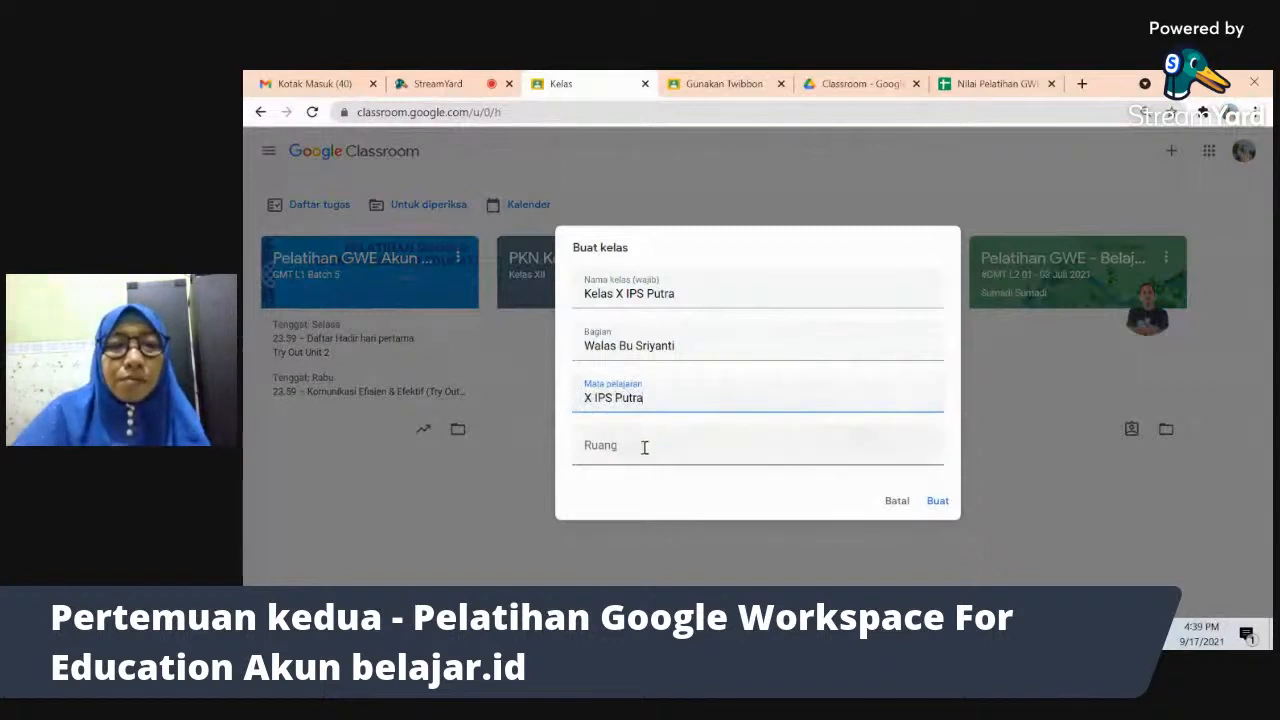
pyautogui.click(644, 451)
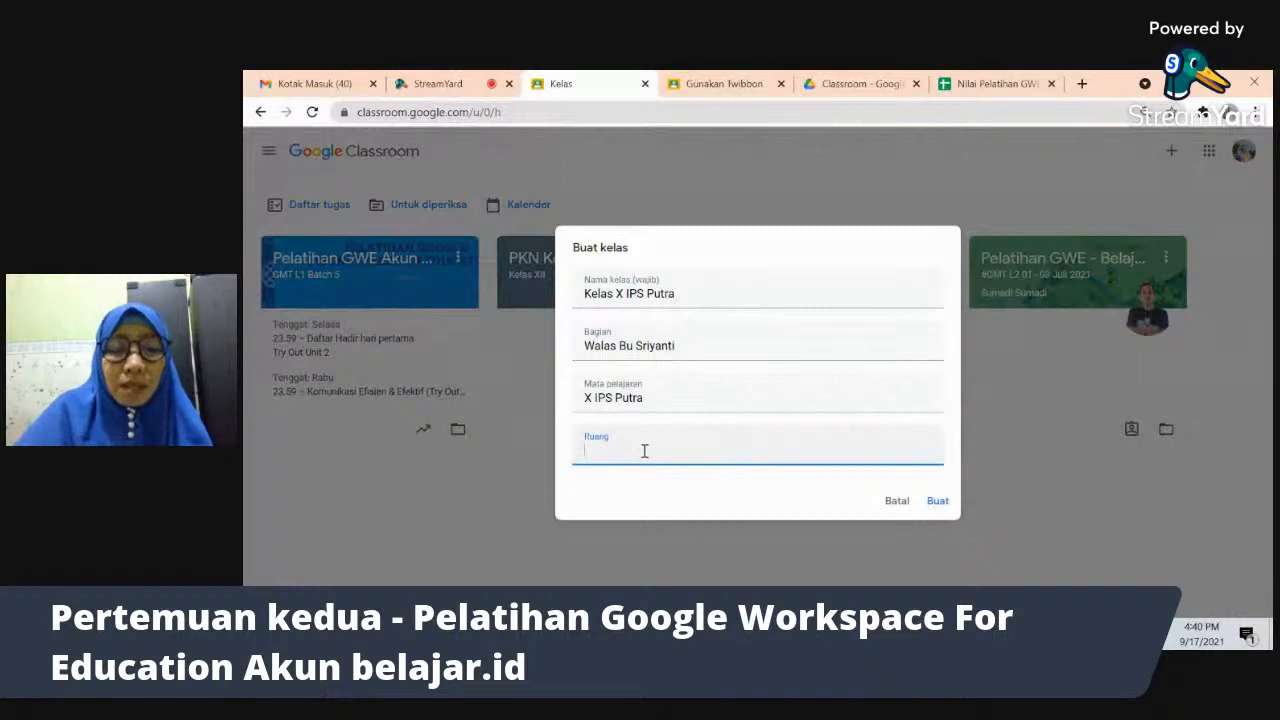
pyautogui.write('Excelent')
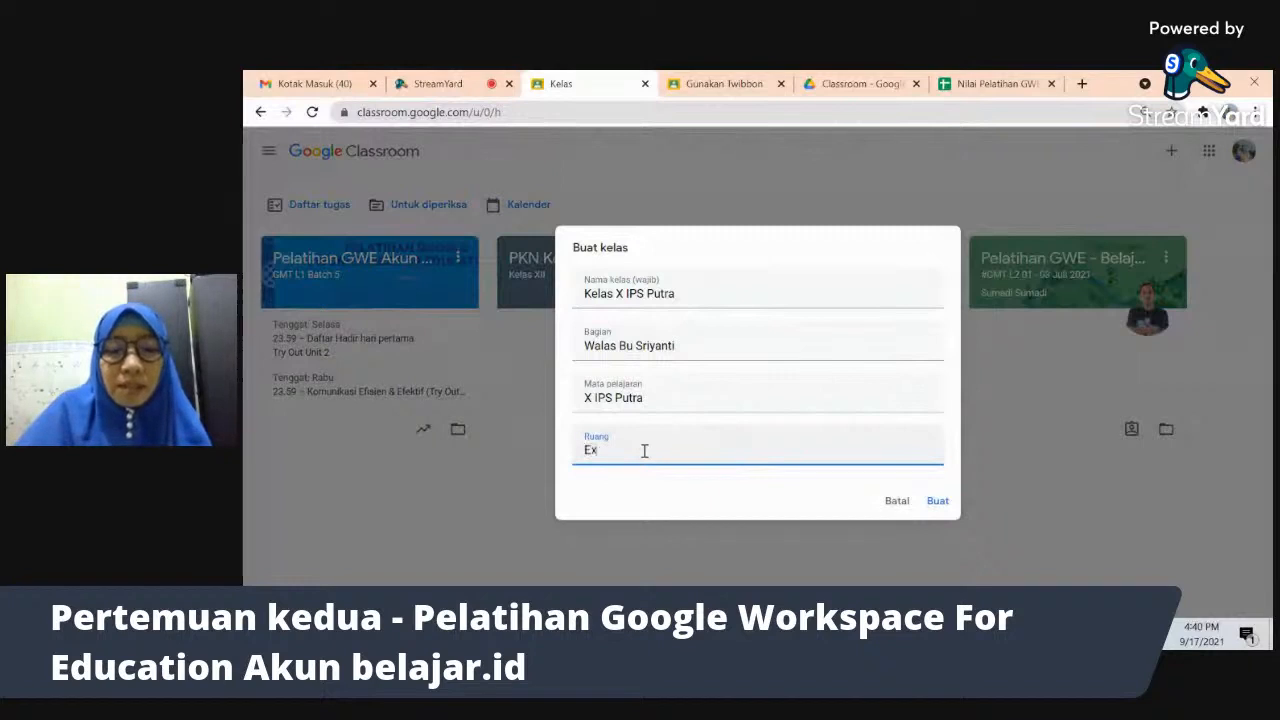
pyautogui.click(940, 503)
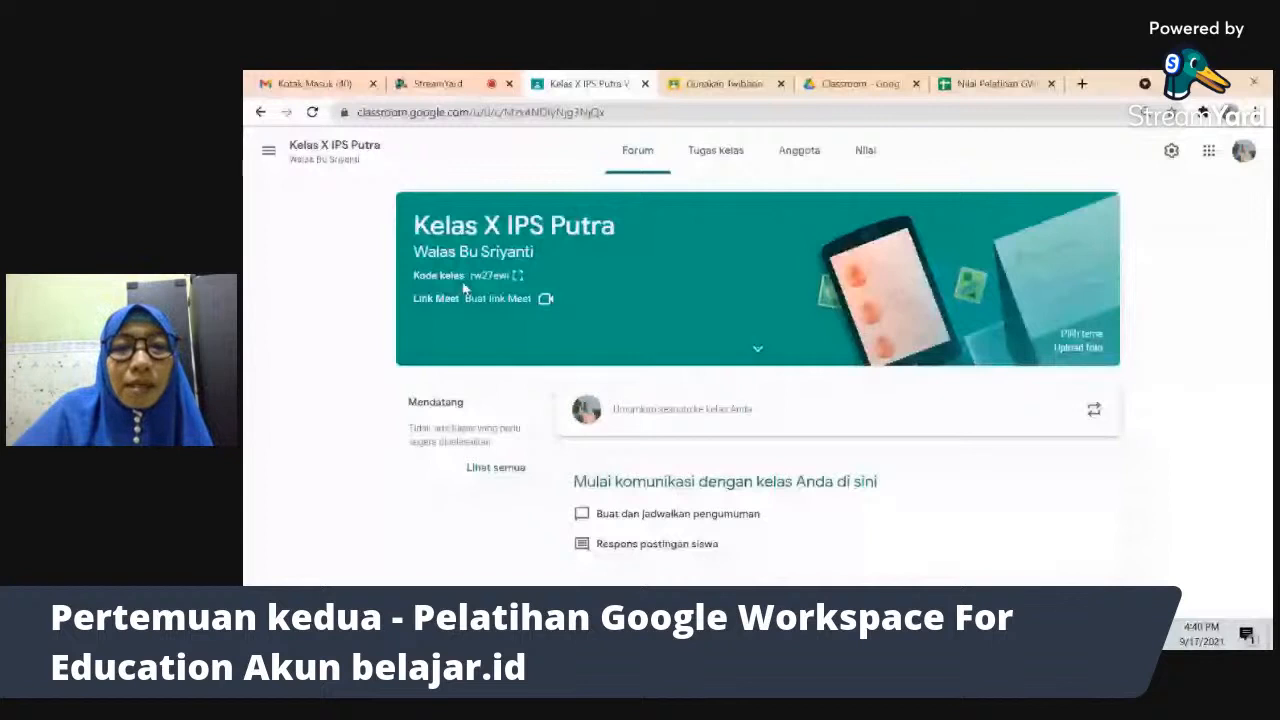
pyautogui.click(518, 275)
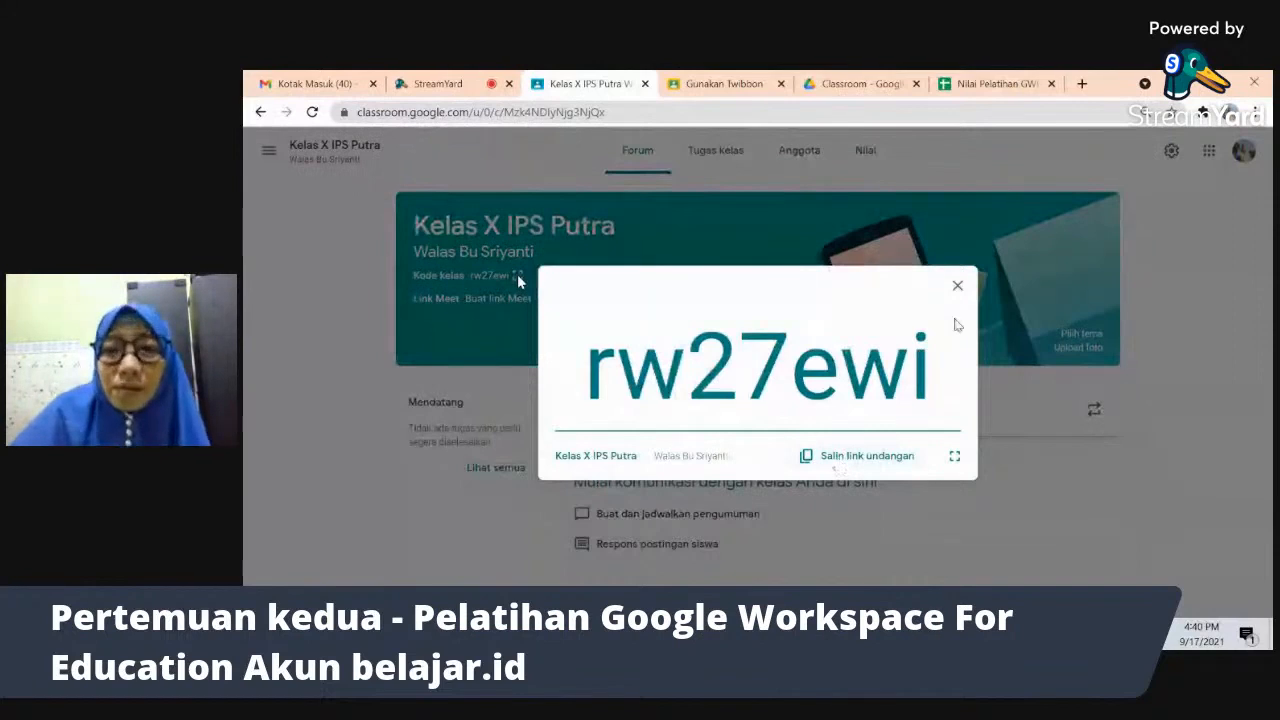
pyautogui.click(957, 287)
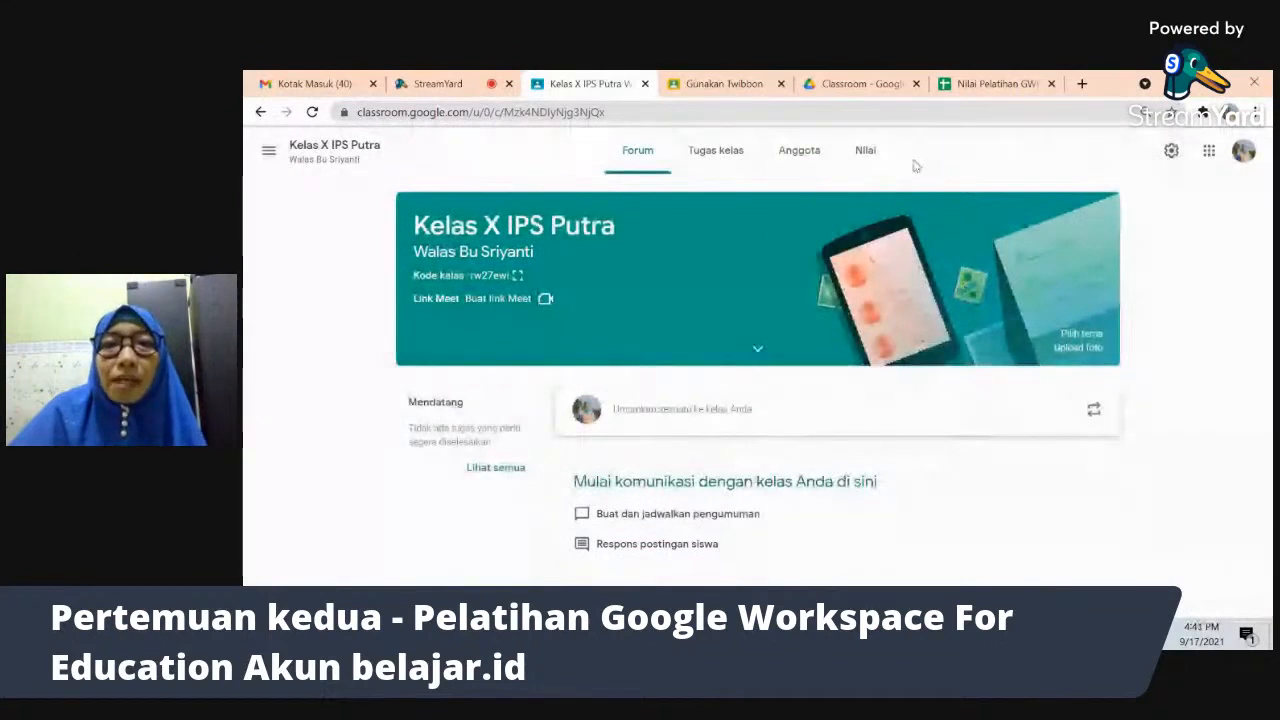
# - Invite a second teacher to the class by entering their Gmail address under Anggota
pyautogui.click(797, 152)
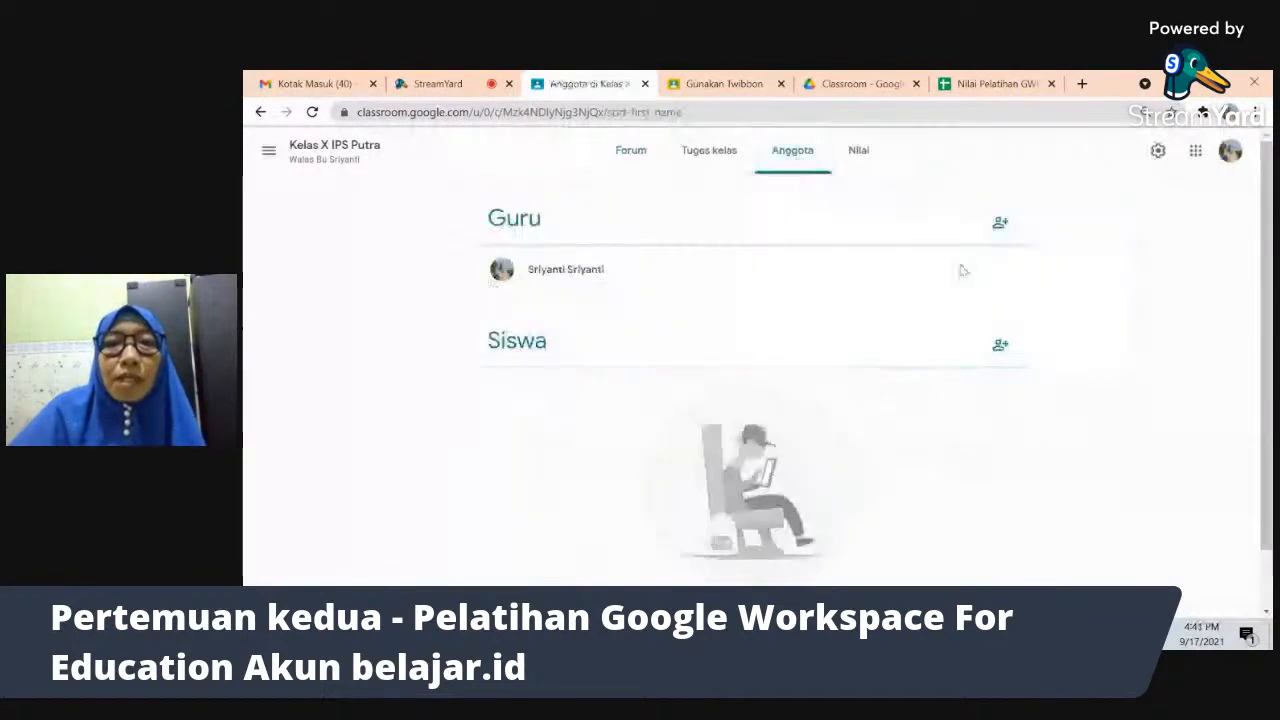
pyautogui.click(1002, 224)
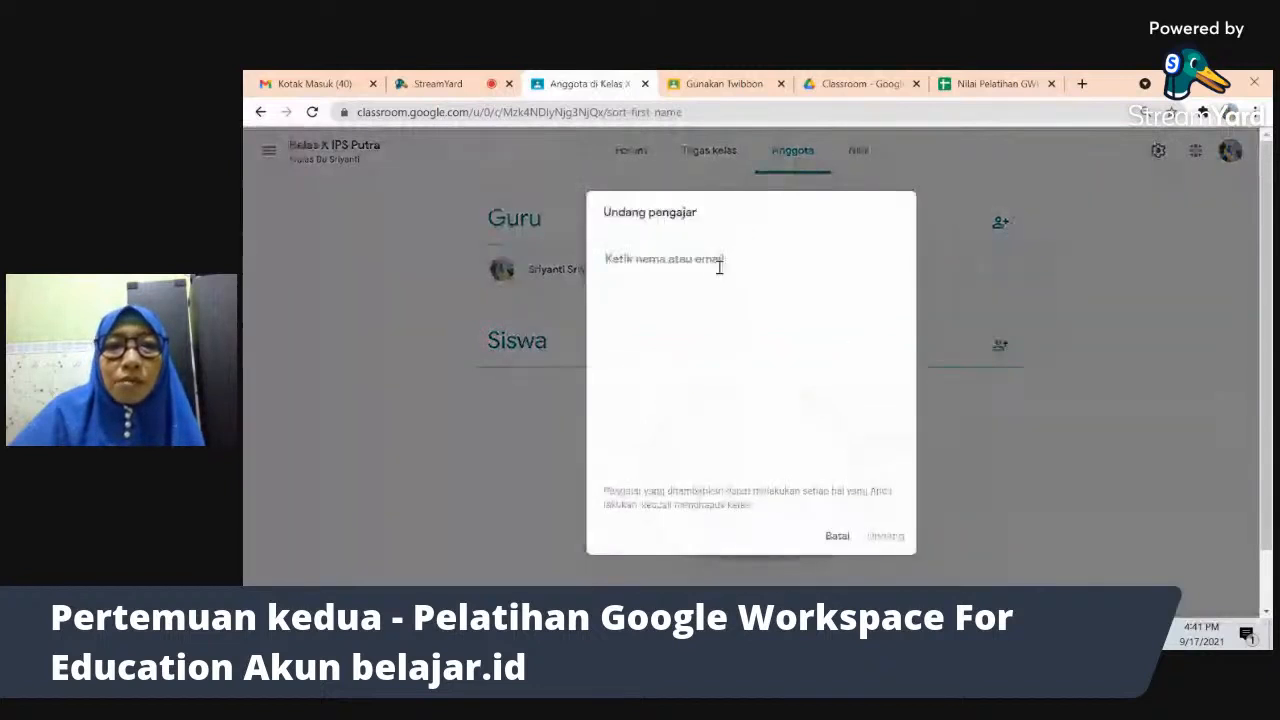
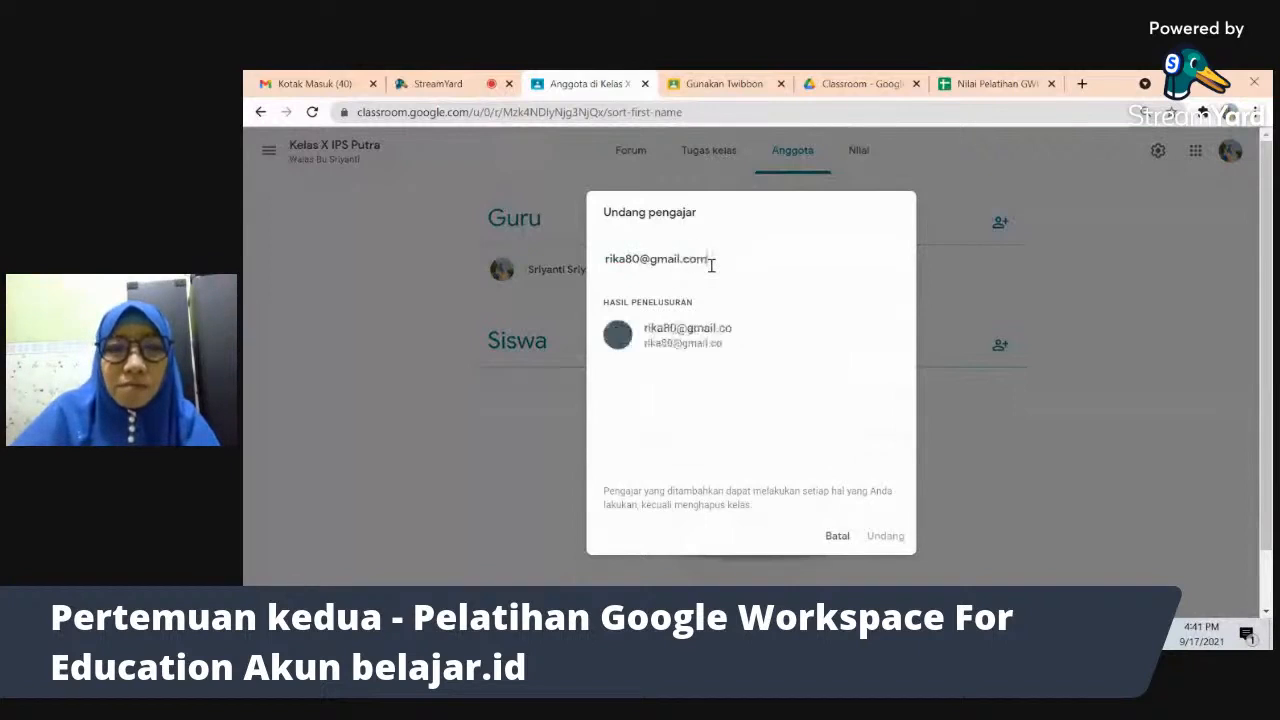
pyautogui.click(682, 344)
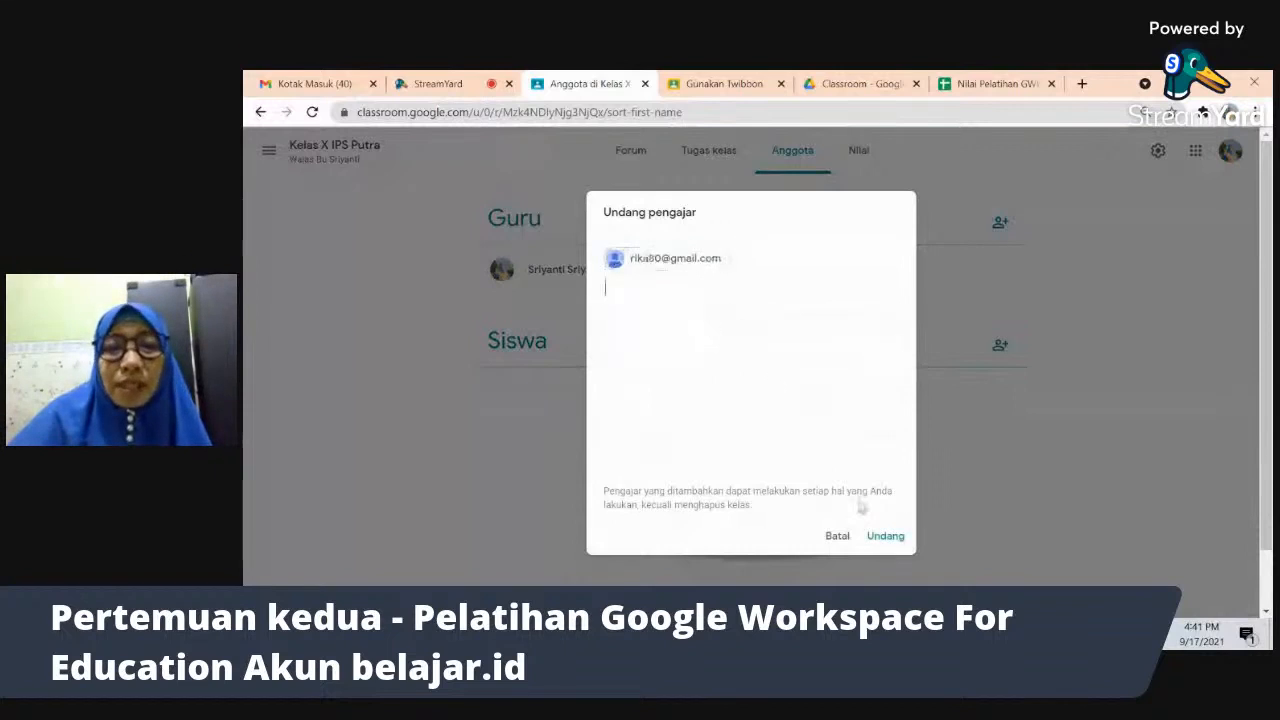
pyautogui.click(885, 537)
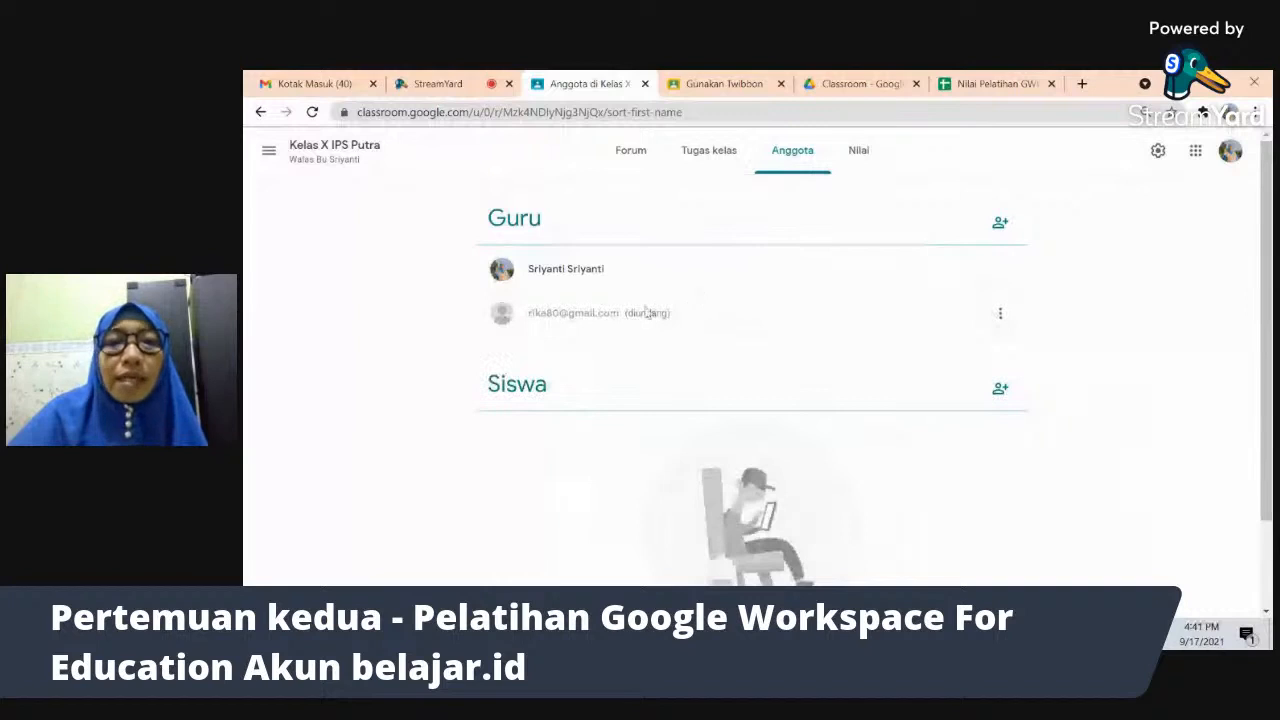
# - Open and close the invited teacher's options menu on the members page
pyautogui.click(1000, 318)
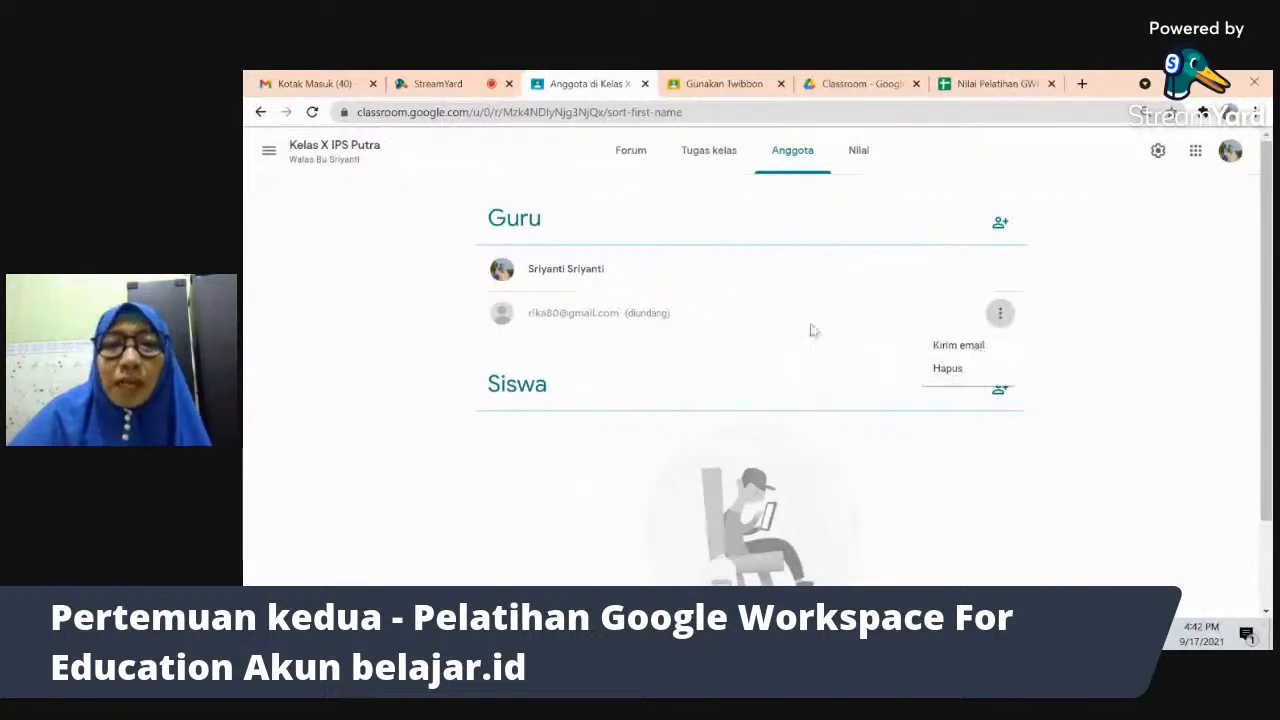
pyautogui.click(1096, 321)
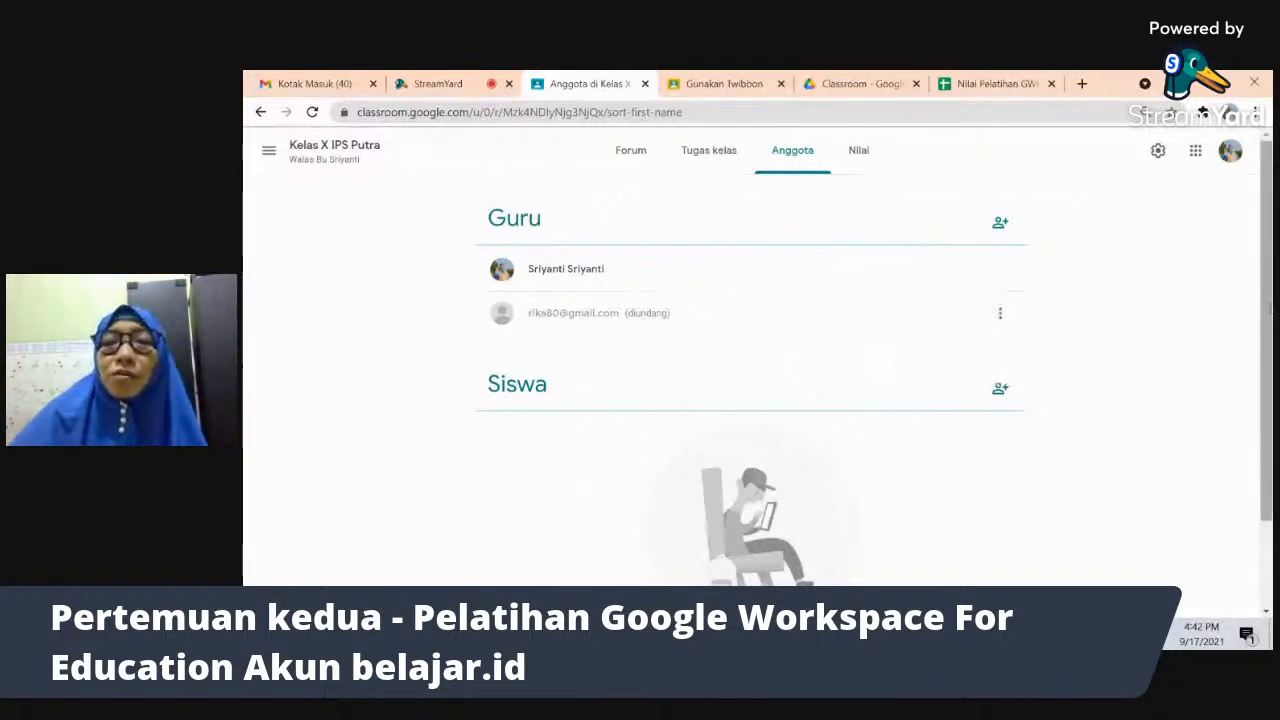
pyautogui.scroll(-1, 1266, 355)
pyautogui.moveTo(1271, 363)
pyautogui.mouseDown()
pyautogui.moveTo(1268, 394)
pyautogui.moveTo(1265, 370)
pyautogui.mouseUp()
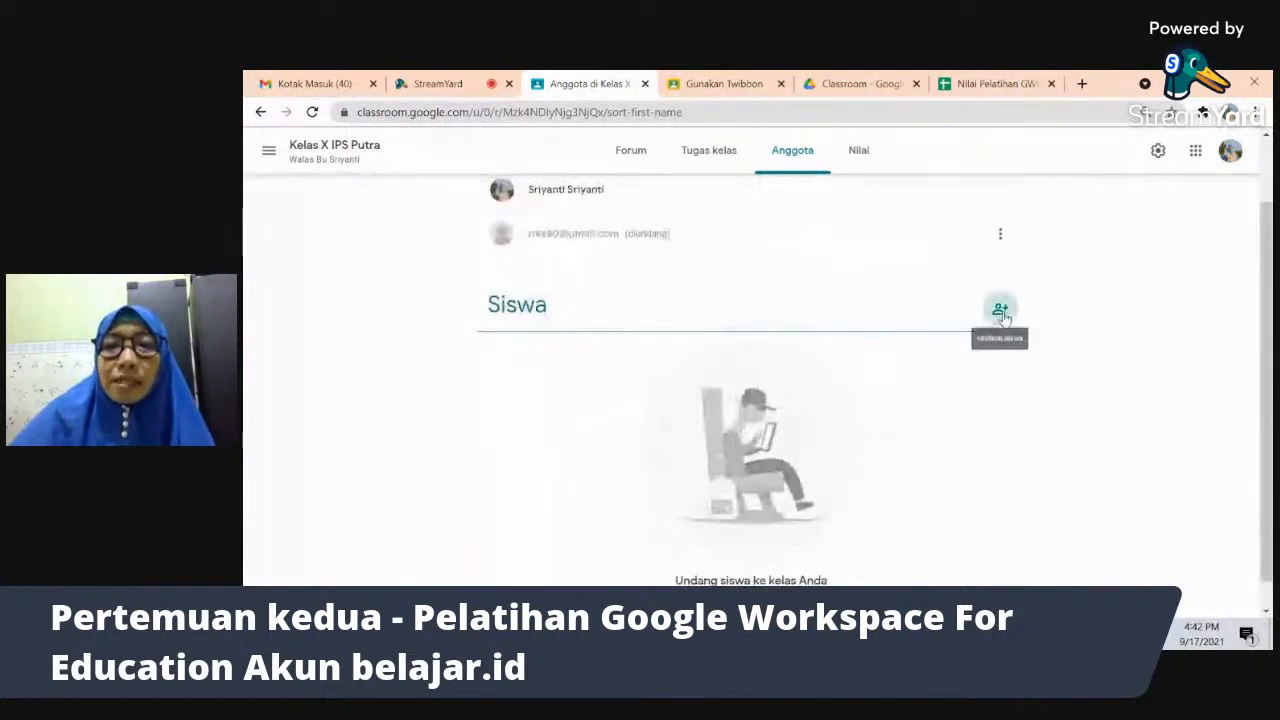
# - Copy the student invitation link, then cancel the invite-students dialog
pyautogui.click(1001, 311)
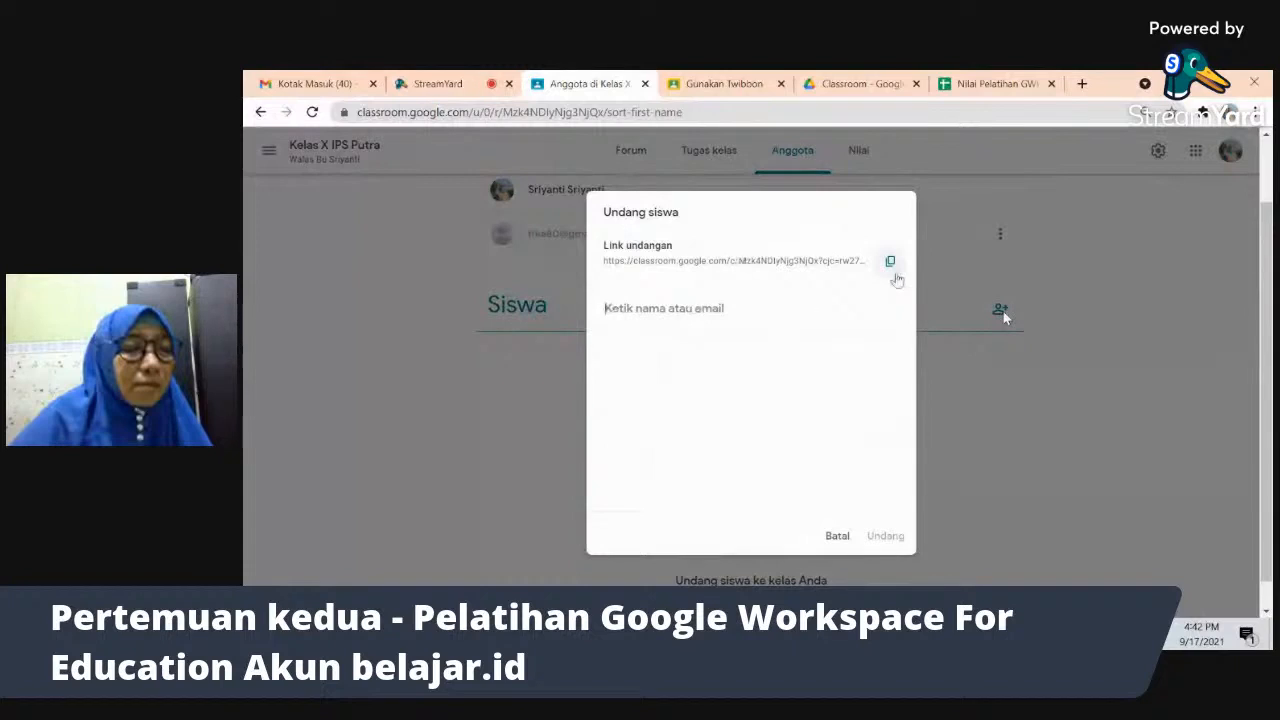
pyautogui.click(890, 264)
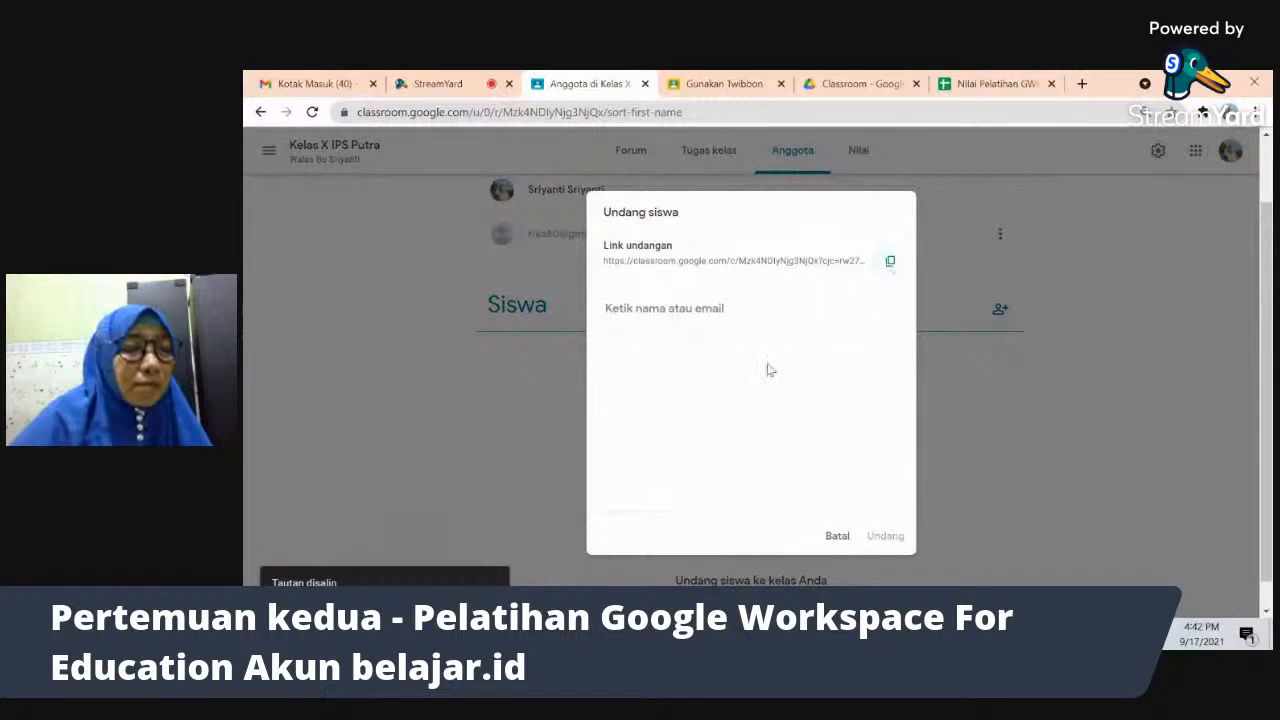
pyautogui.click(838, 538)
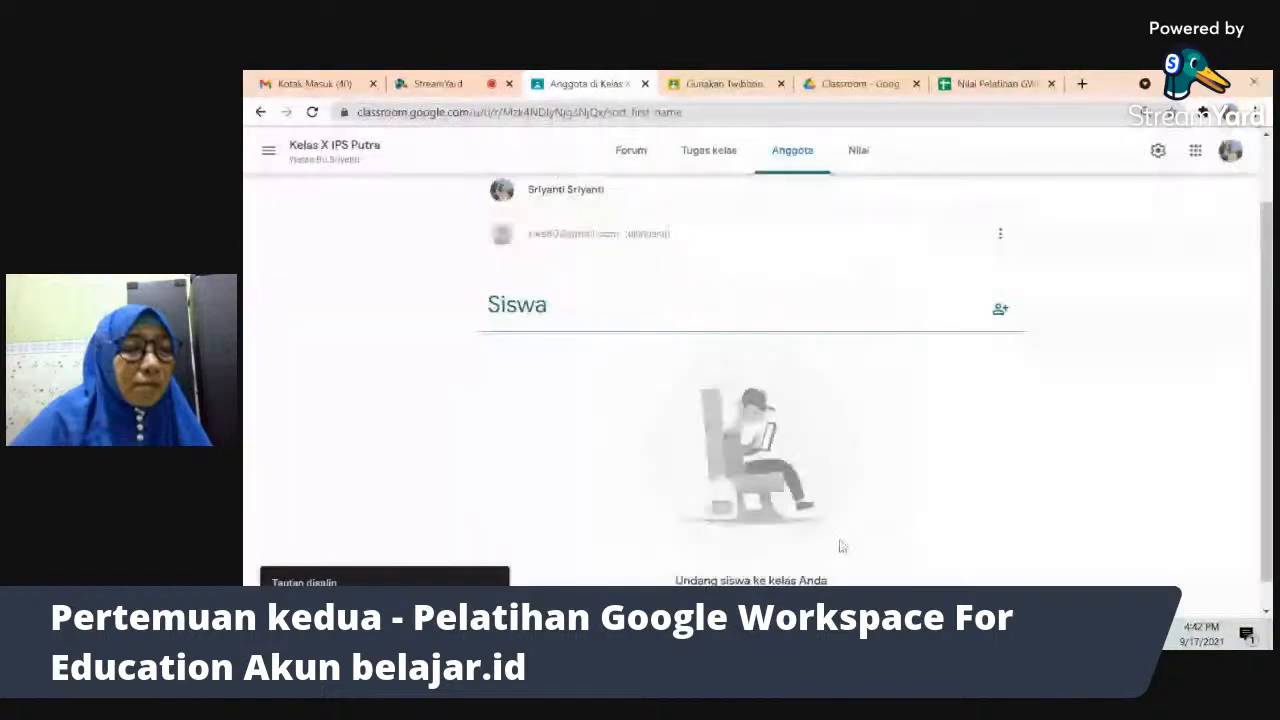
# - Replace the Bagian section in class settings with the newly invited homeroom teacher's name
pyautogui.click(1157, 151)
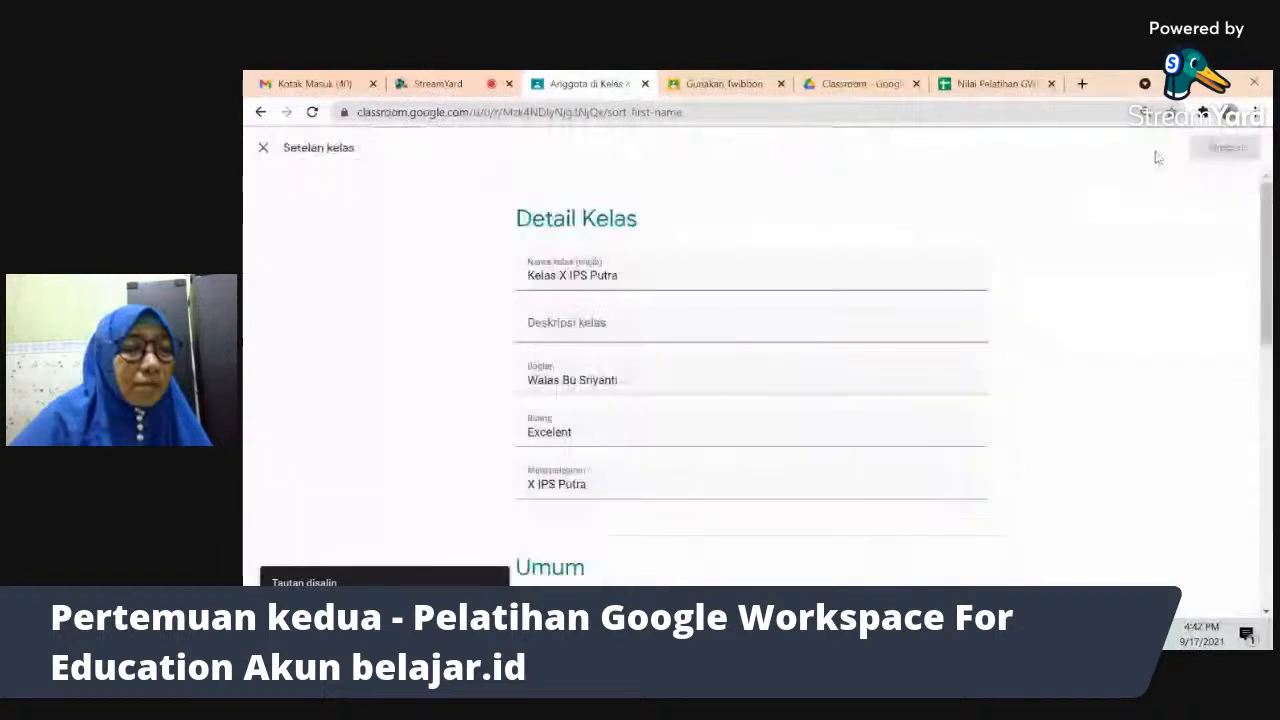
pyautogui.click(264, 148)
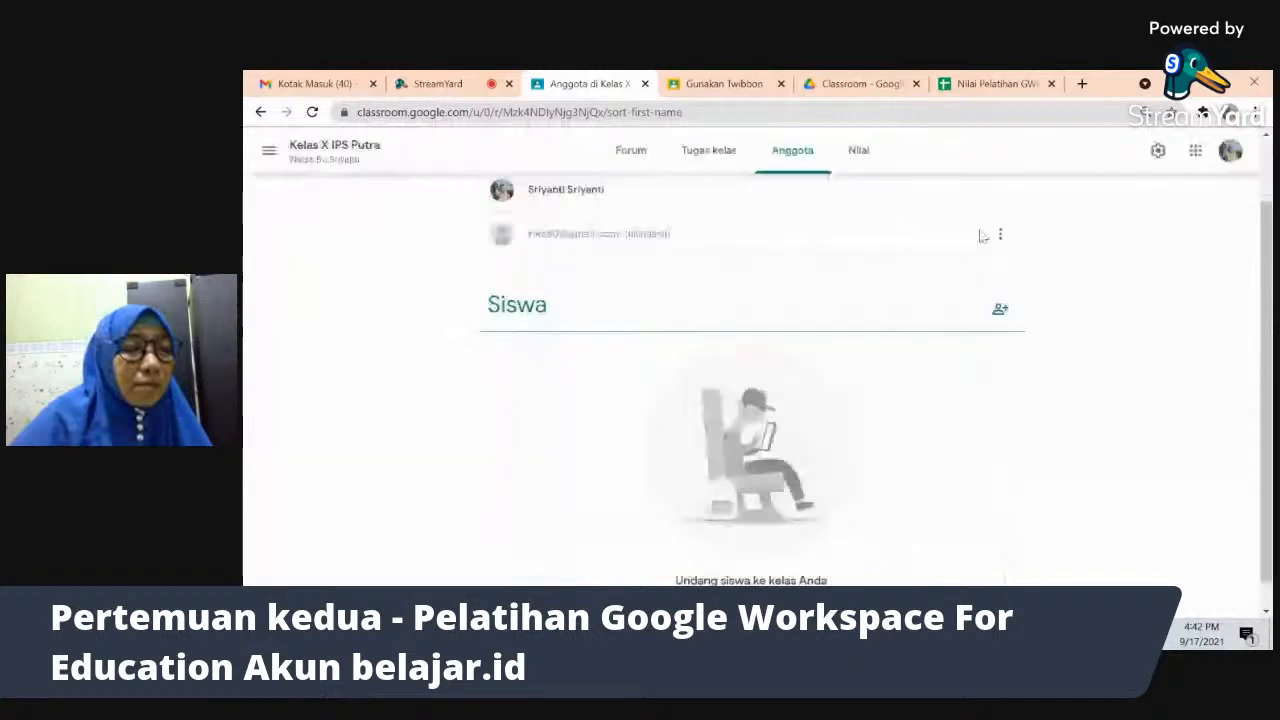
pyautogui.click(1158, 152)
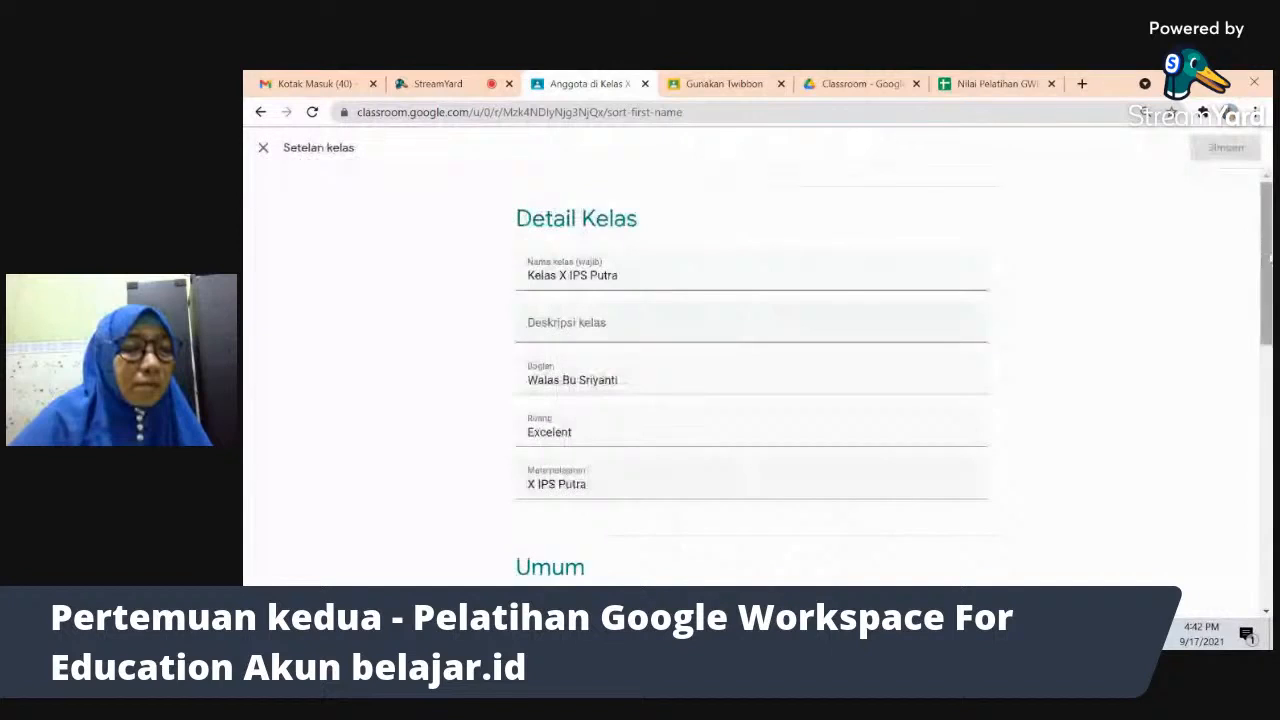
pyautogui.moveTo(1268, 258); pyautogui.dragTo(1268, 296)
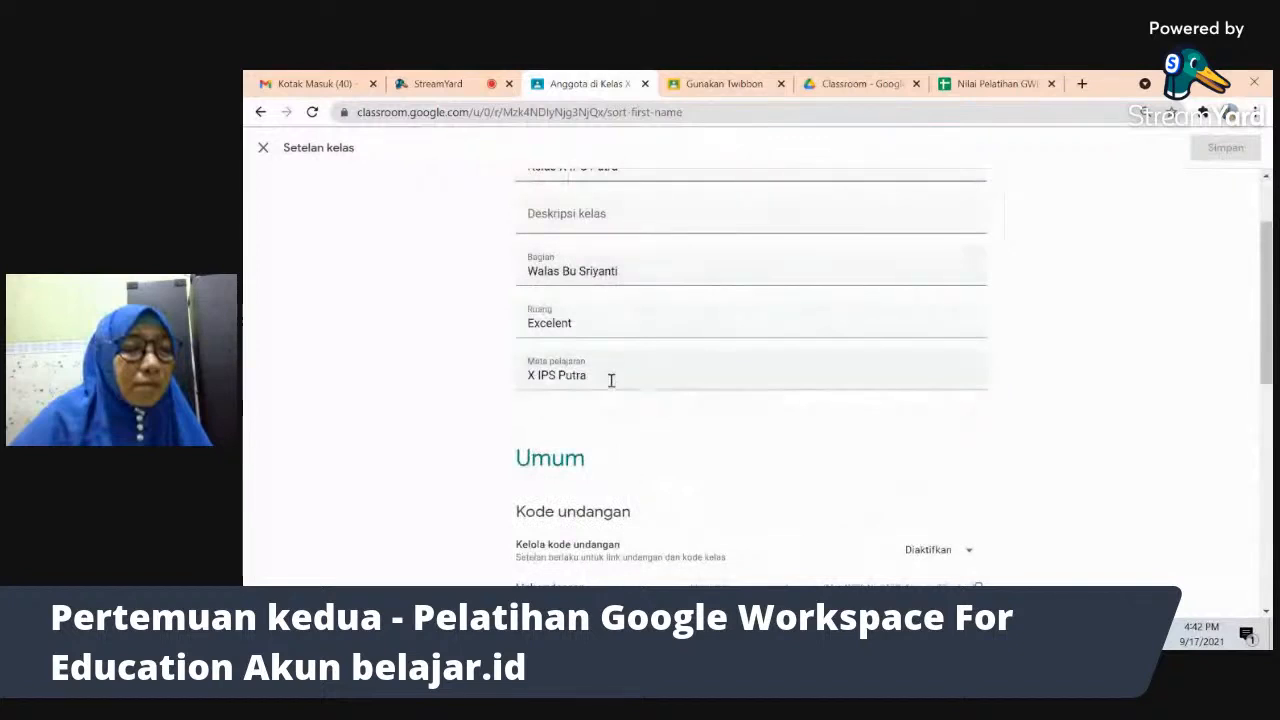
pyautogui.click(634, 271)
pyautogui.press('BackSpace')
pyautogui.press('BackSpace')
pyautogui.press('BackSpace')
pyautogui.press('BackSpace')
pyautogui.press('BackSpace')
pyautogui.press('BackSpace')
pyautogui.press('BackSpace')
pyautogui.press('BackSpace')
pyautogui.write('Rika')
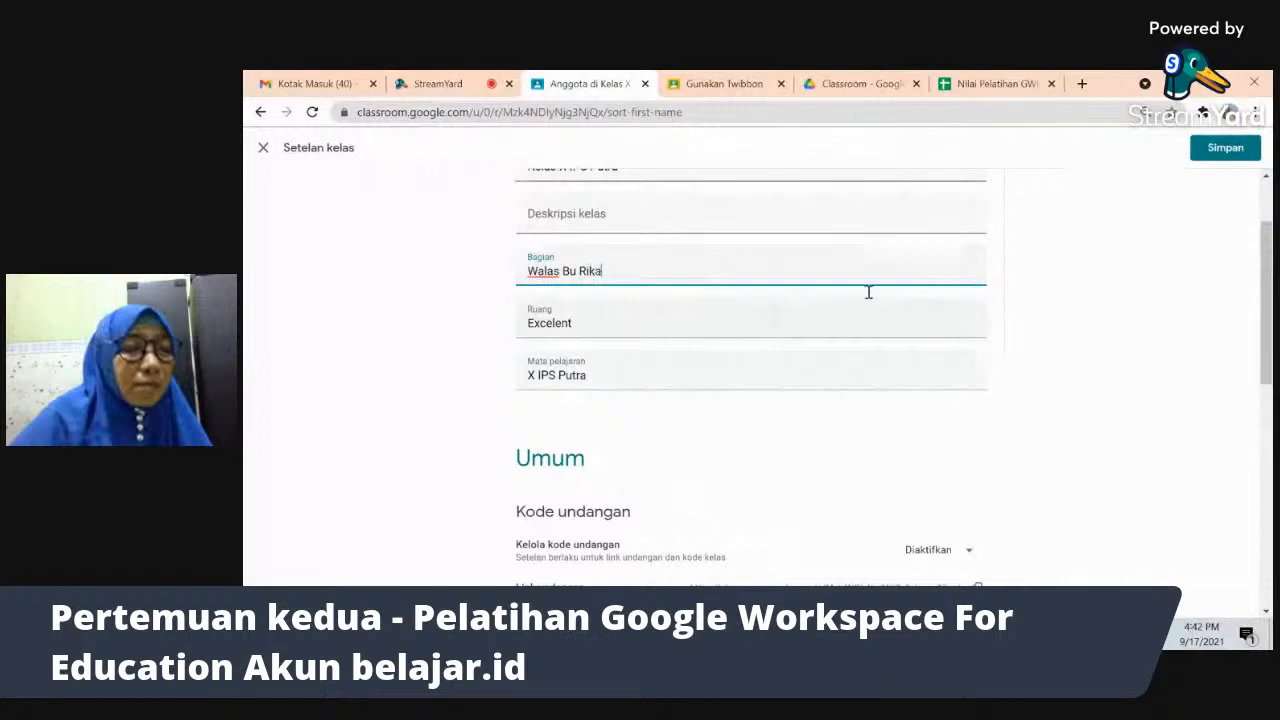
pyautogui.moveTo(1268, 272); pyautogui.dragTo(1270, 371)
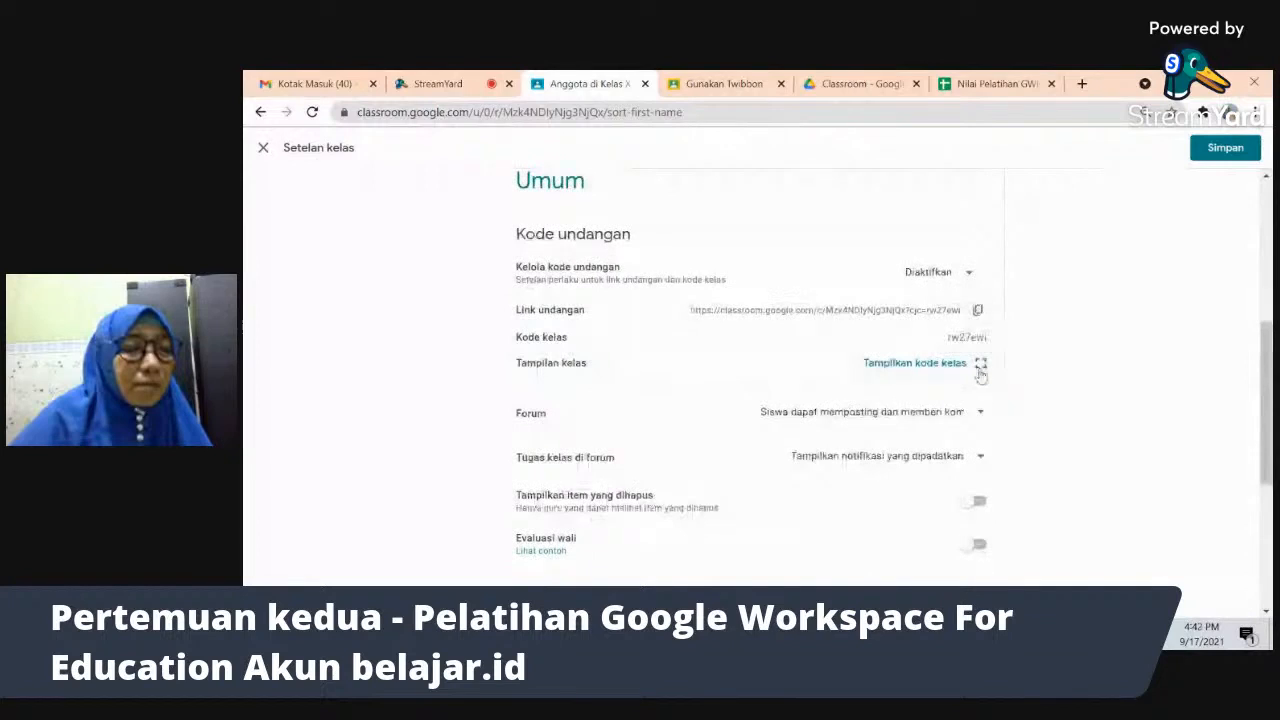
pyautogui.moveTo(1268, 382); pyautogui.dragTo(1268, 414)
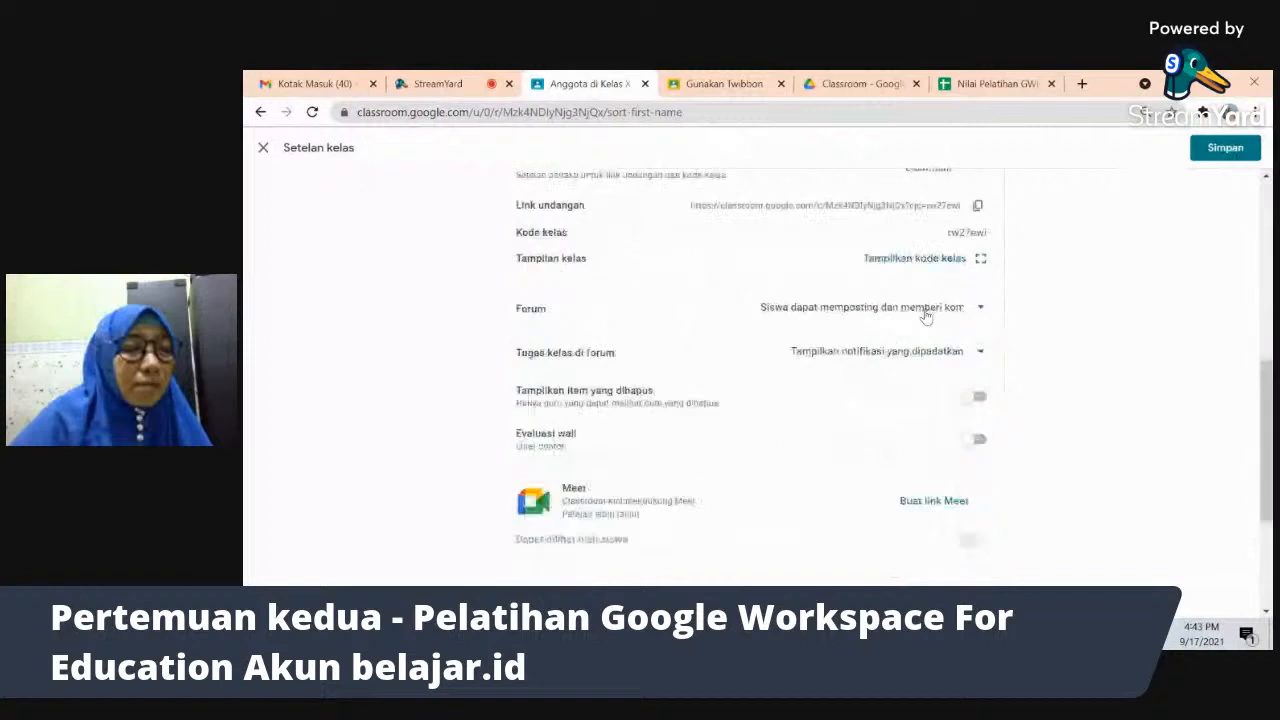
pyautogui.click(981, 312)
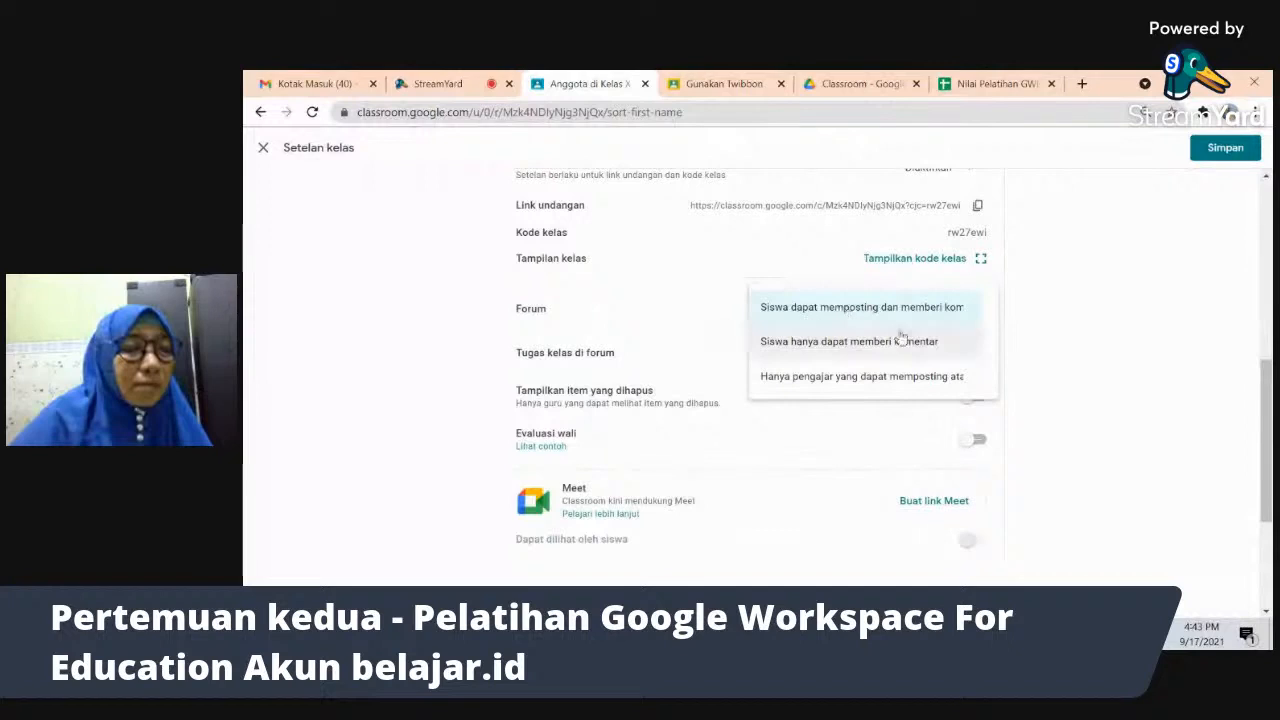
pyautogui.click(850, 317)
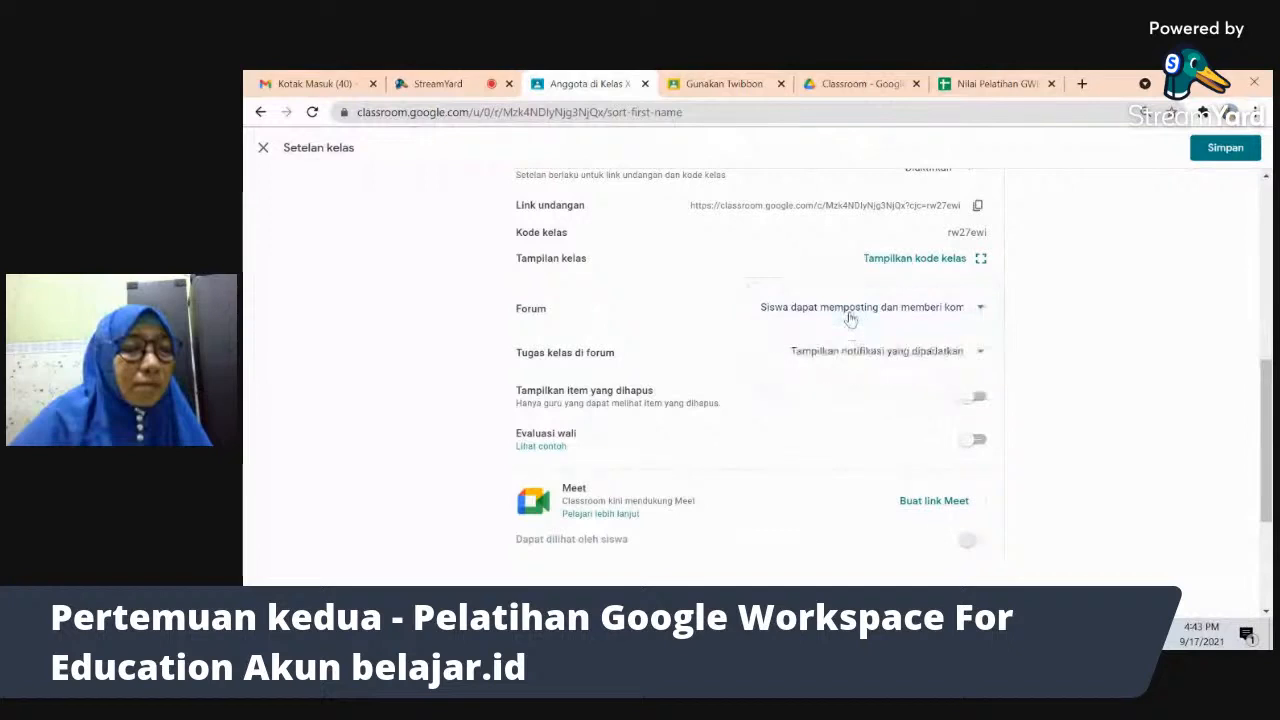
pyautogui.click(909, 356)
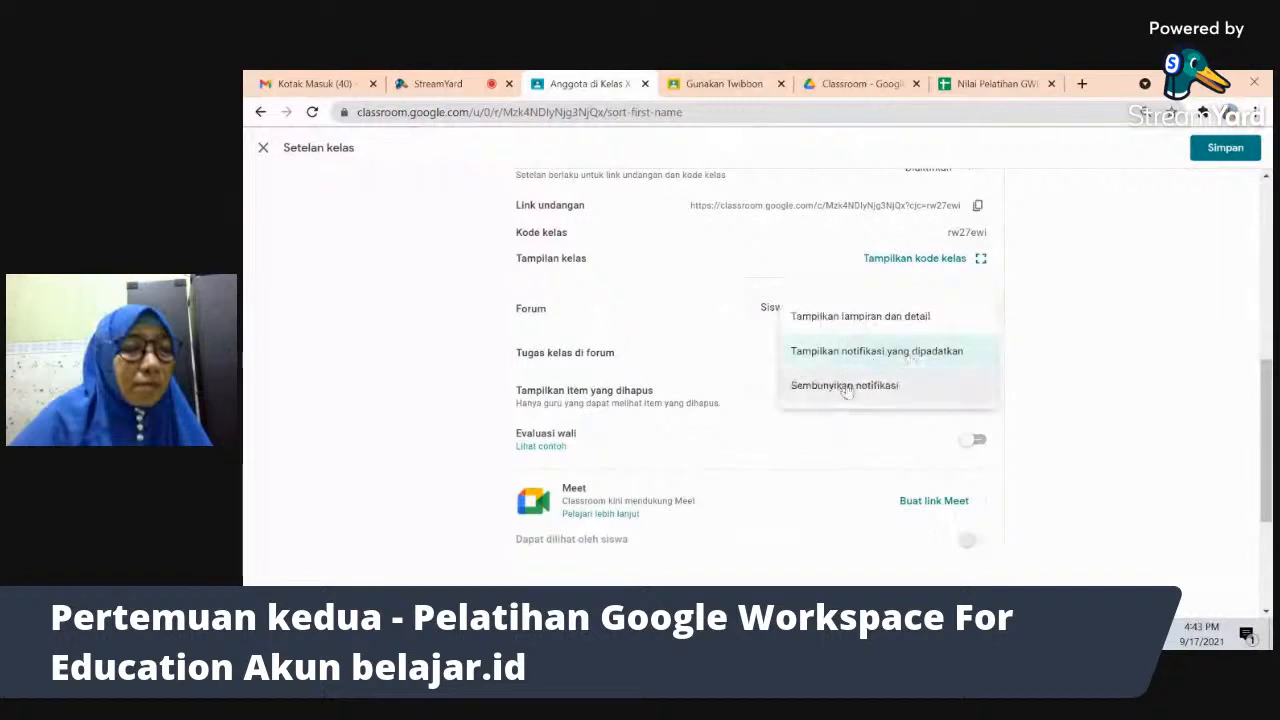
pyautogui.click(910, 358)
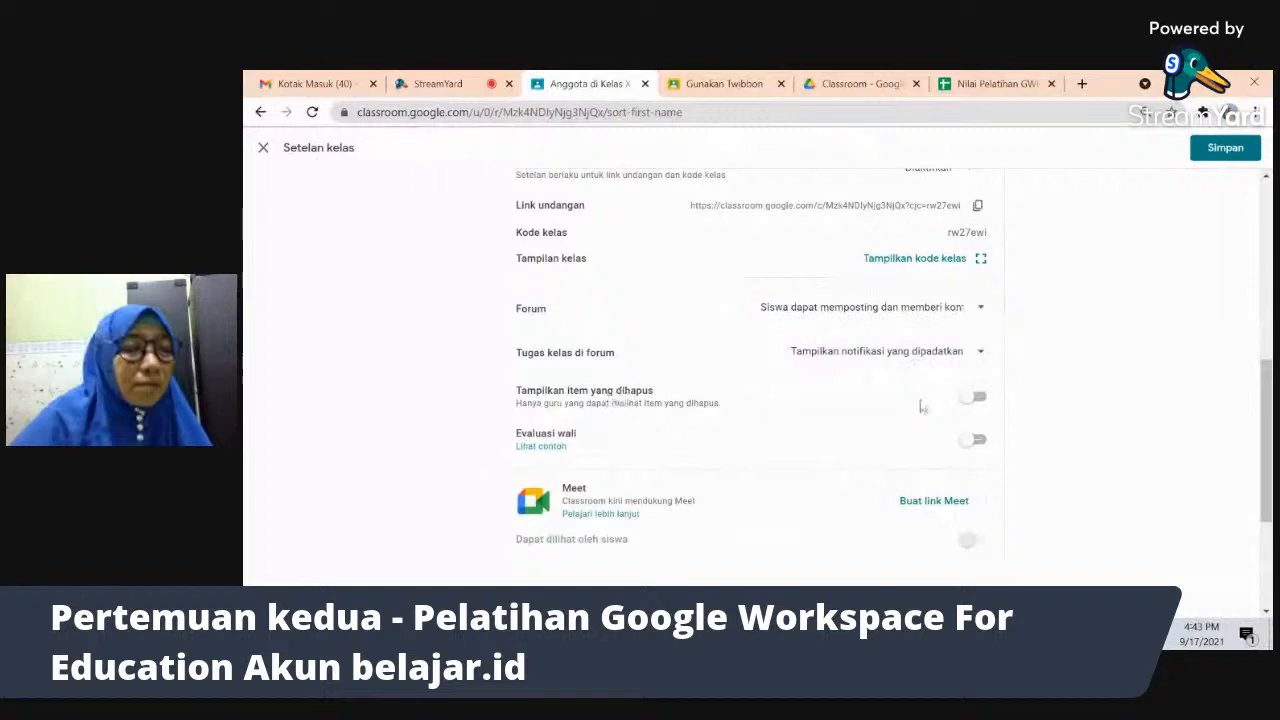
pyautogui.click(975, 398)
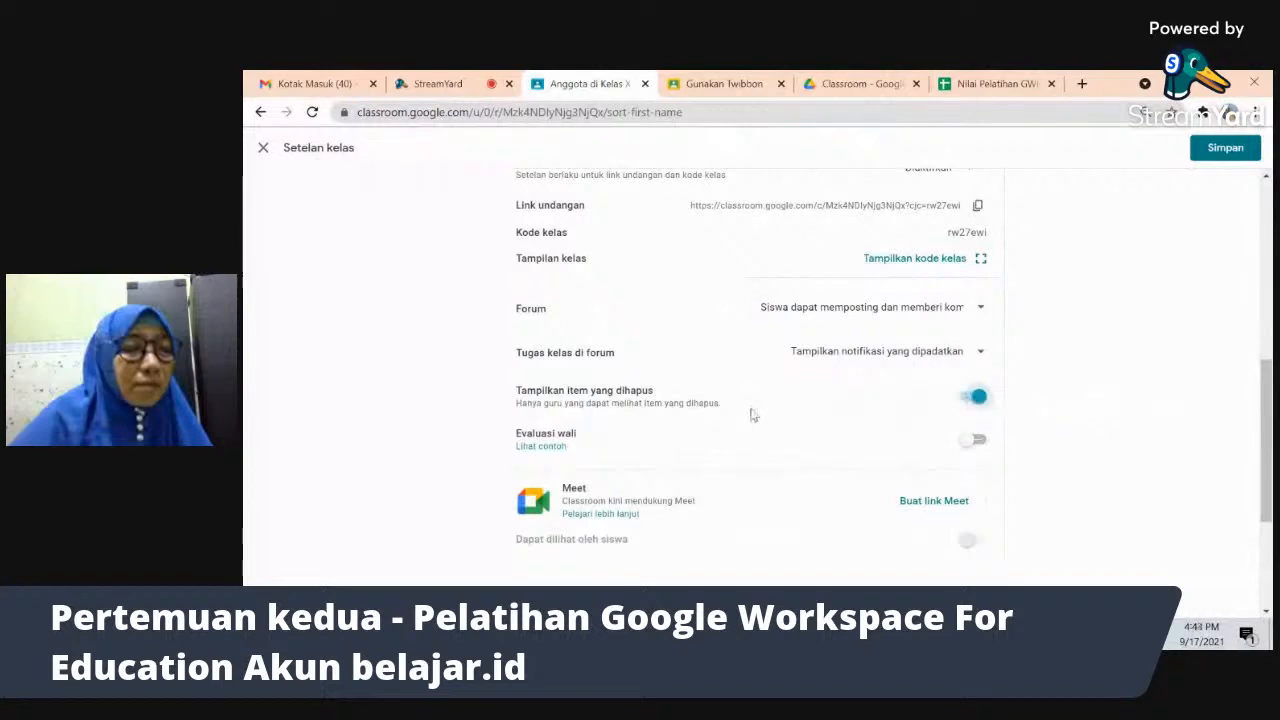
pyautogui.click(968, 400)
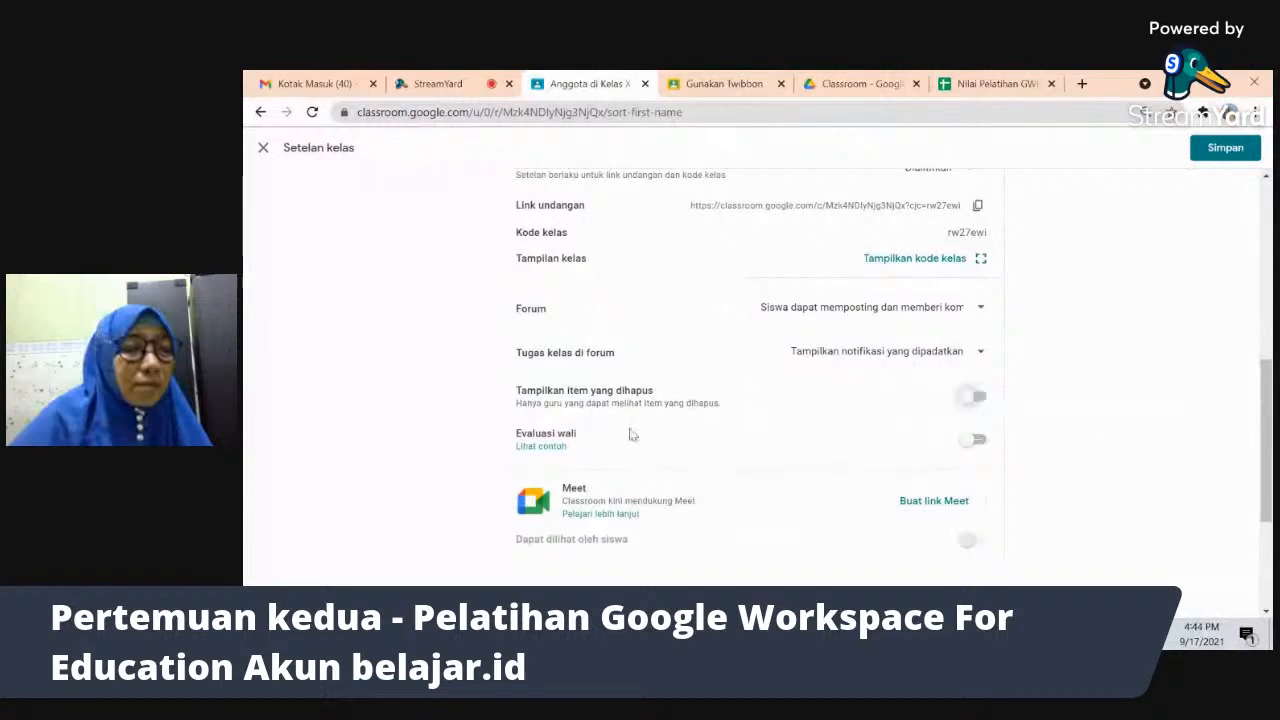
pyautogui.click(978, 441)
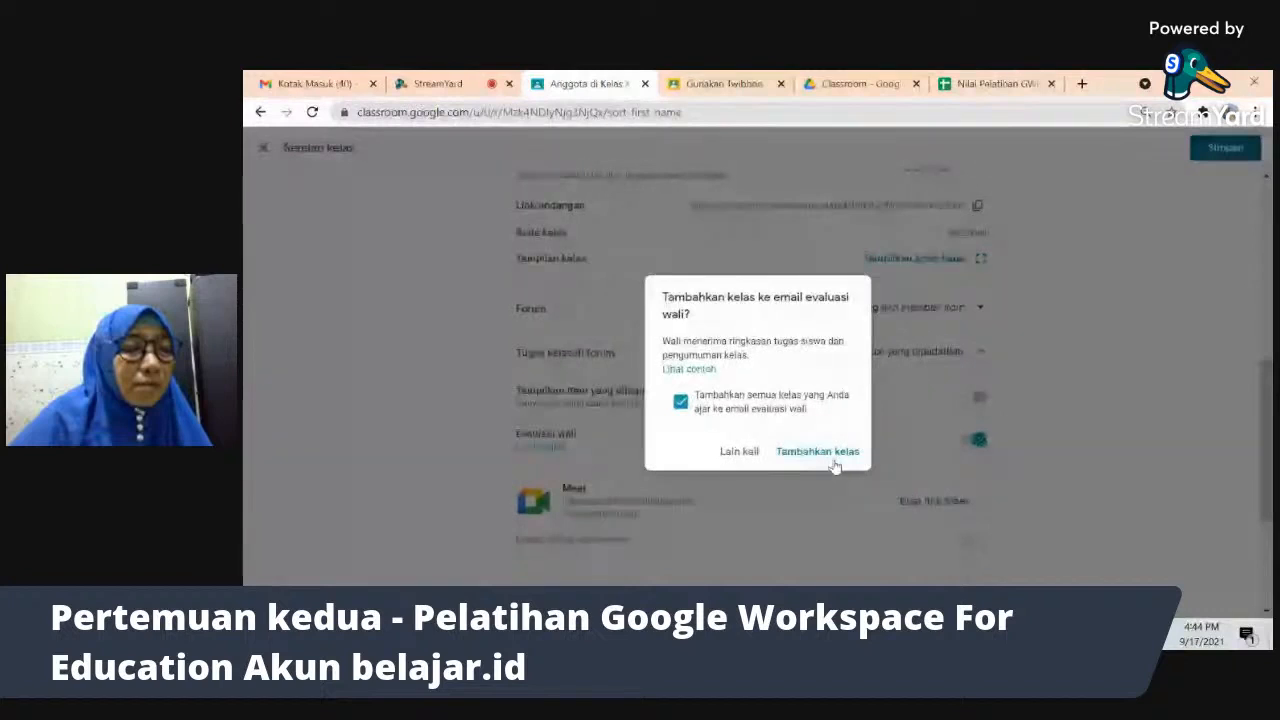
pyautogui.click(988, 447)
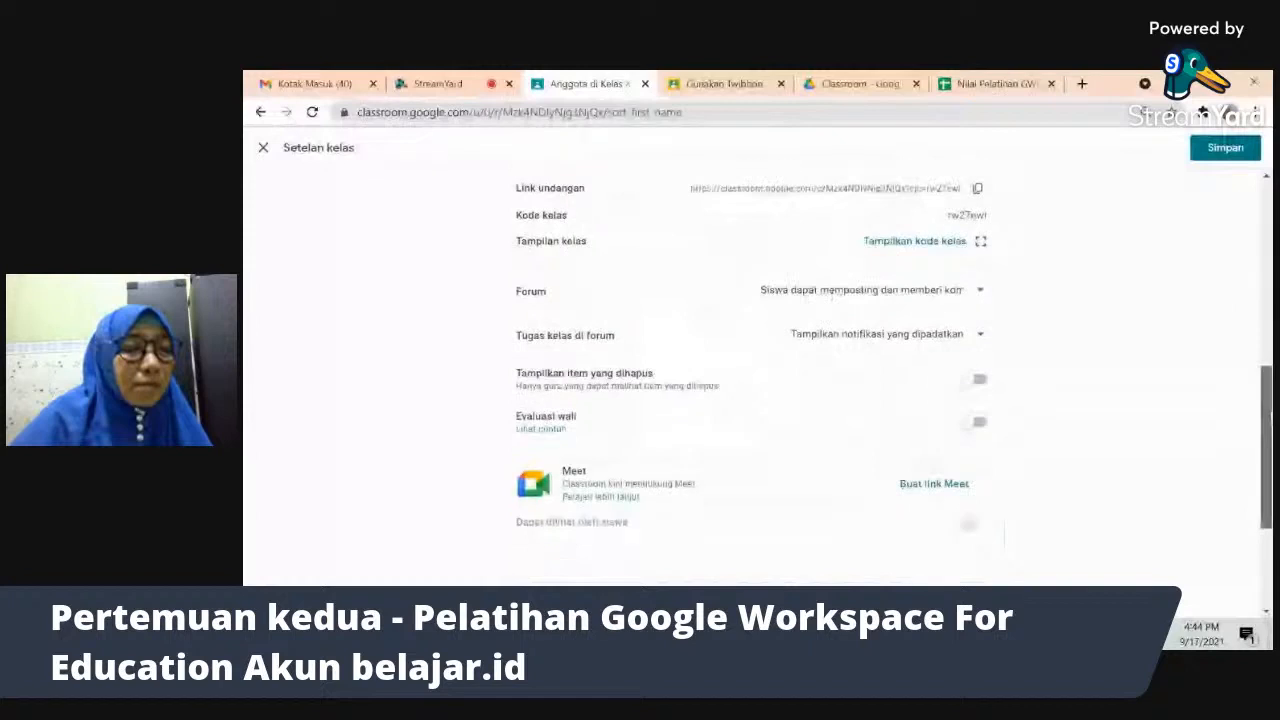
# - Review Penghitungan nilai choices, leaving Tanpa nilai keseluruhan, and switch to the Google Meet window
pyautogui.scroll(-3, 1188, 494)
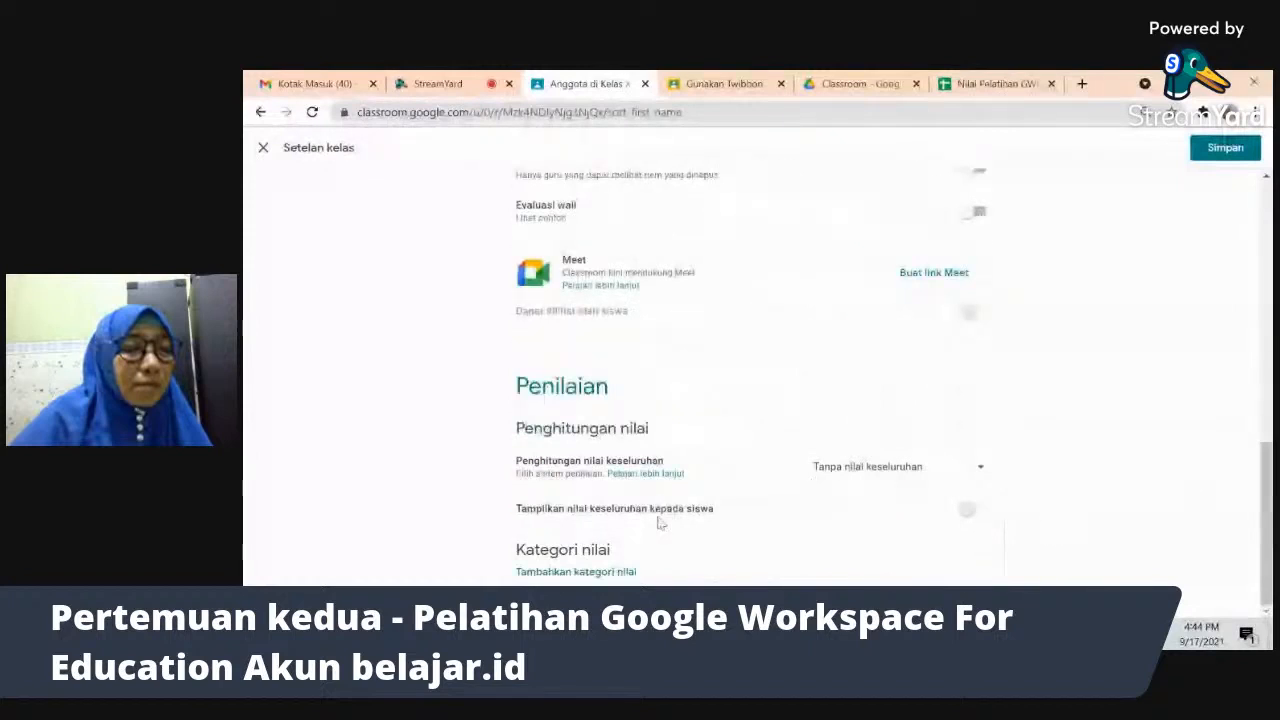
pyautogui.click(908, 474)
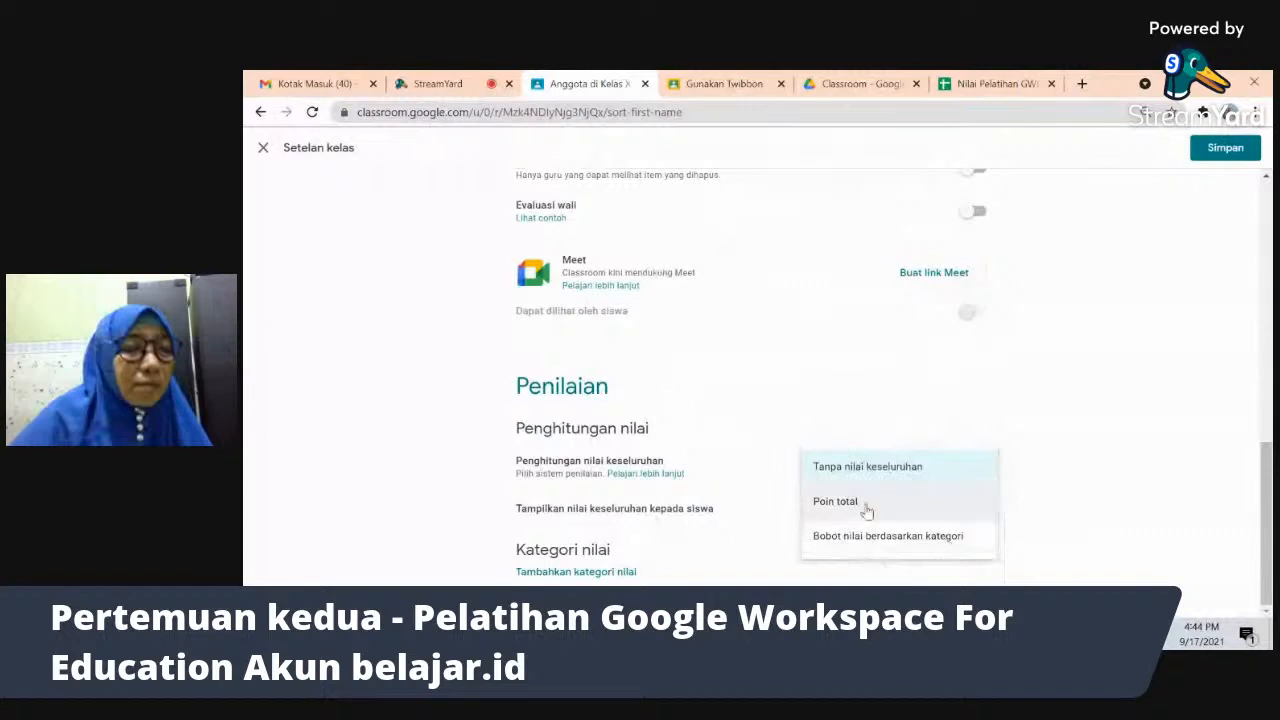
pyautogui.click(1081, 486)
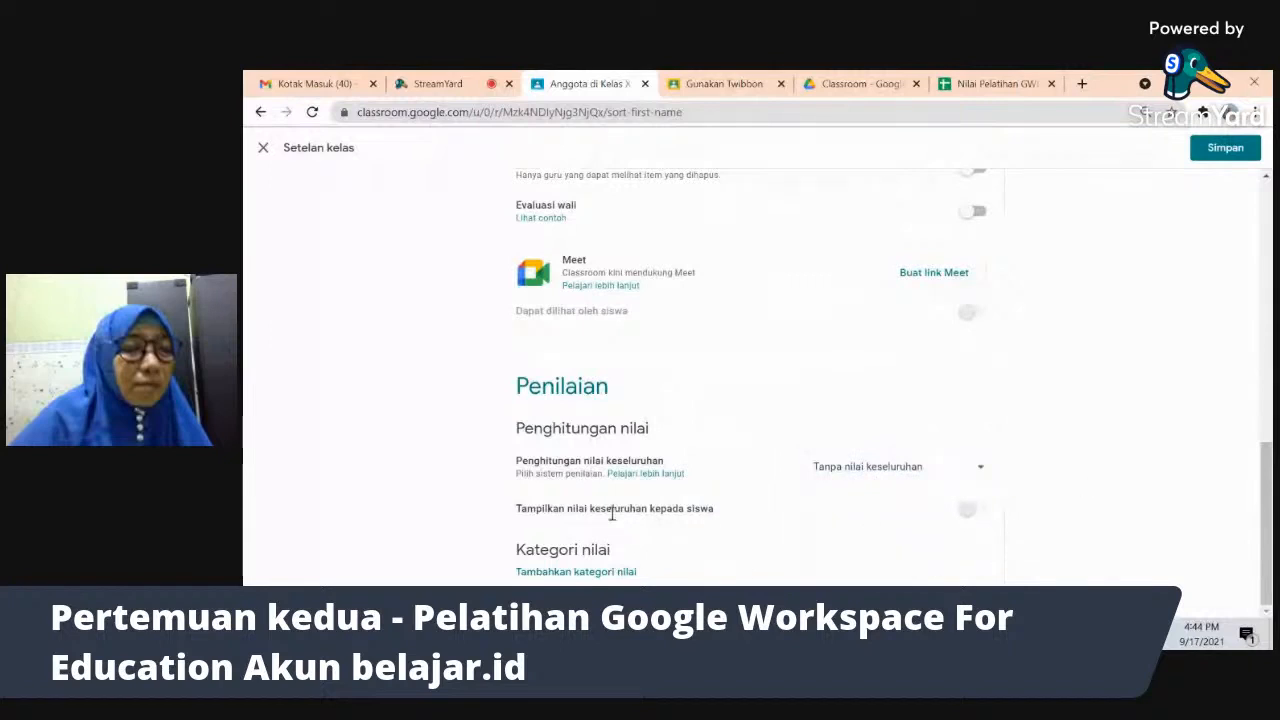
pyautogui.click(972, 516)
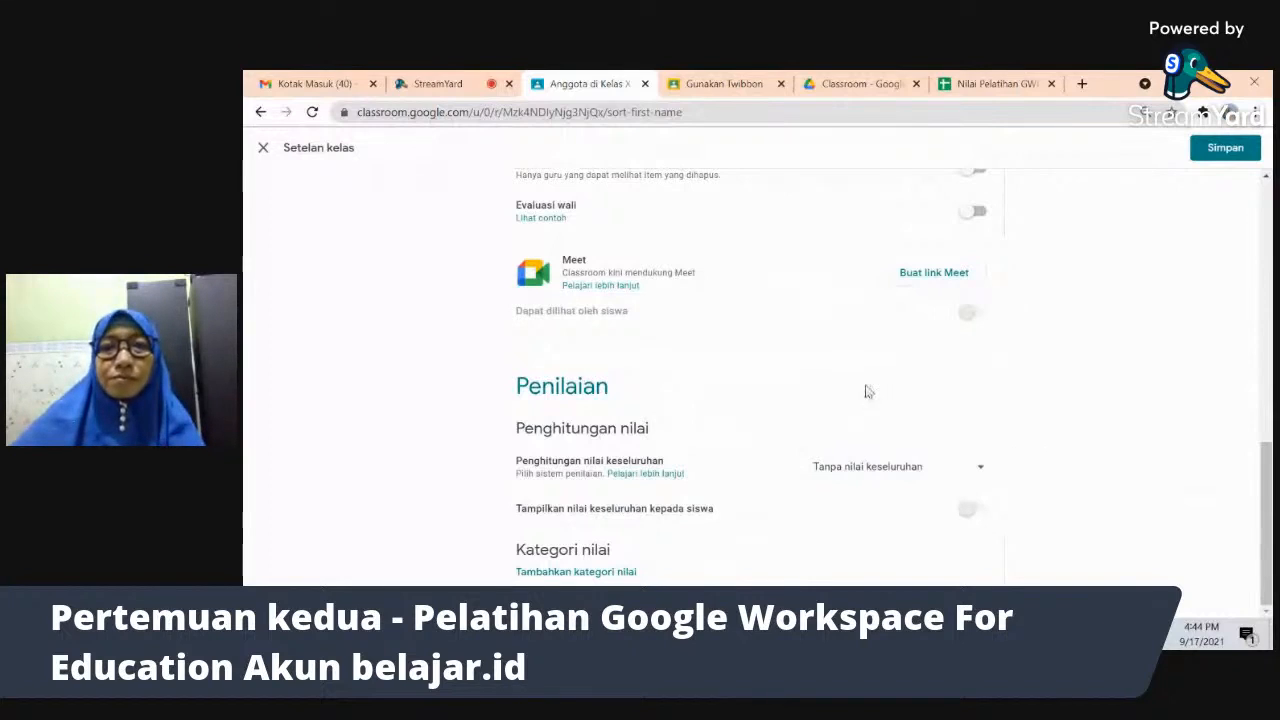
pyautogui.hotkey('alt', 'Tab')
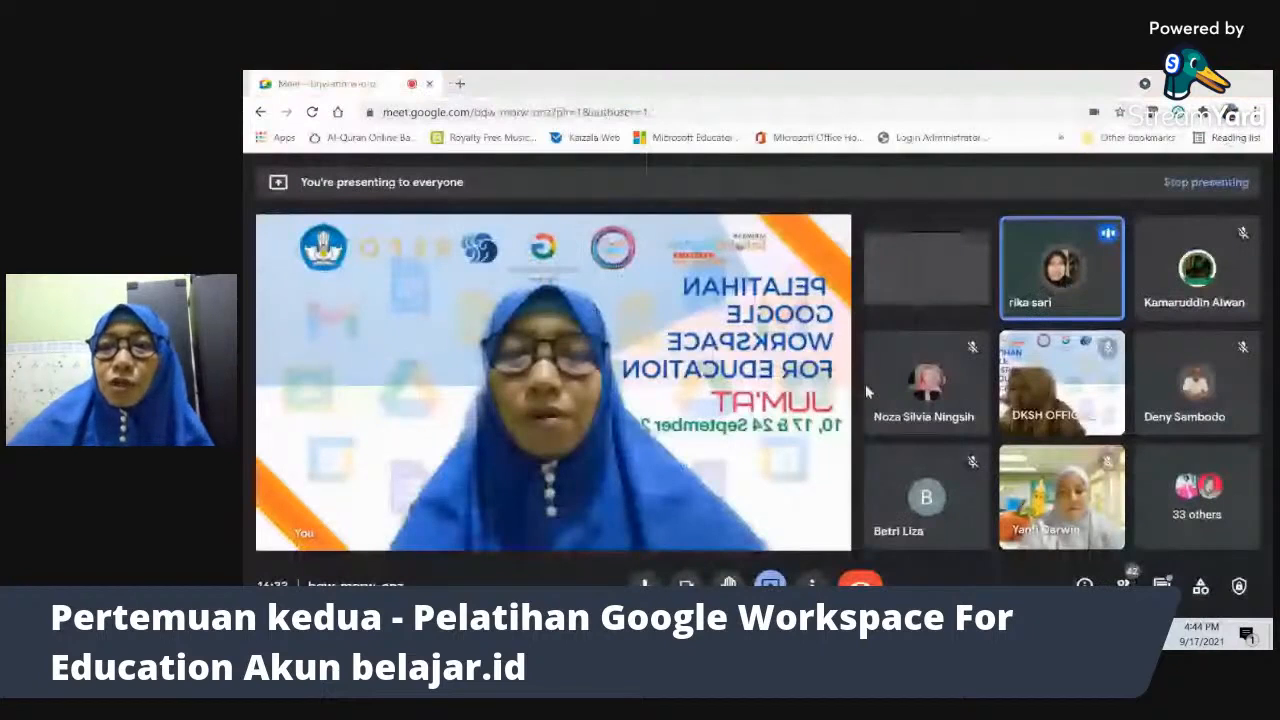
# - Save the updated class settings for Kelas X IPS Putra
pyautogui.hotkey('alt', 'Tab')
pyautogui.moveTo(1260, 479); pyautogui.dragTo(1035, 279)
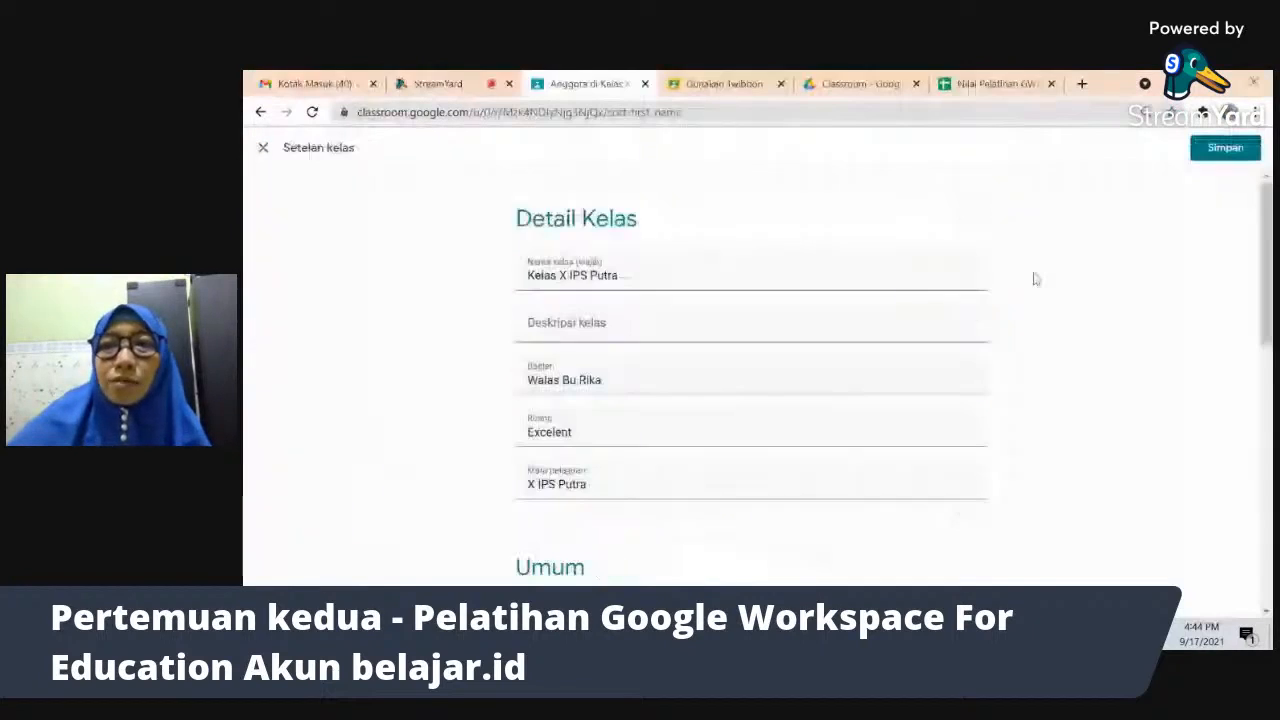
pyautogui.click(1225, 147)
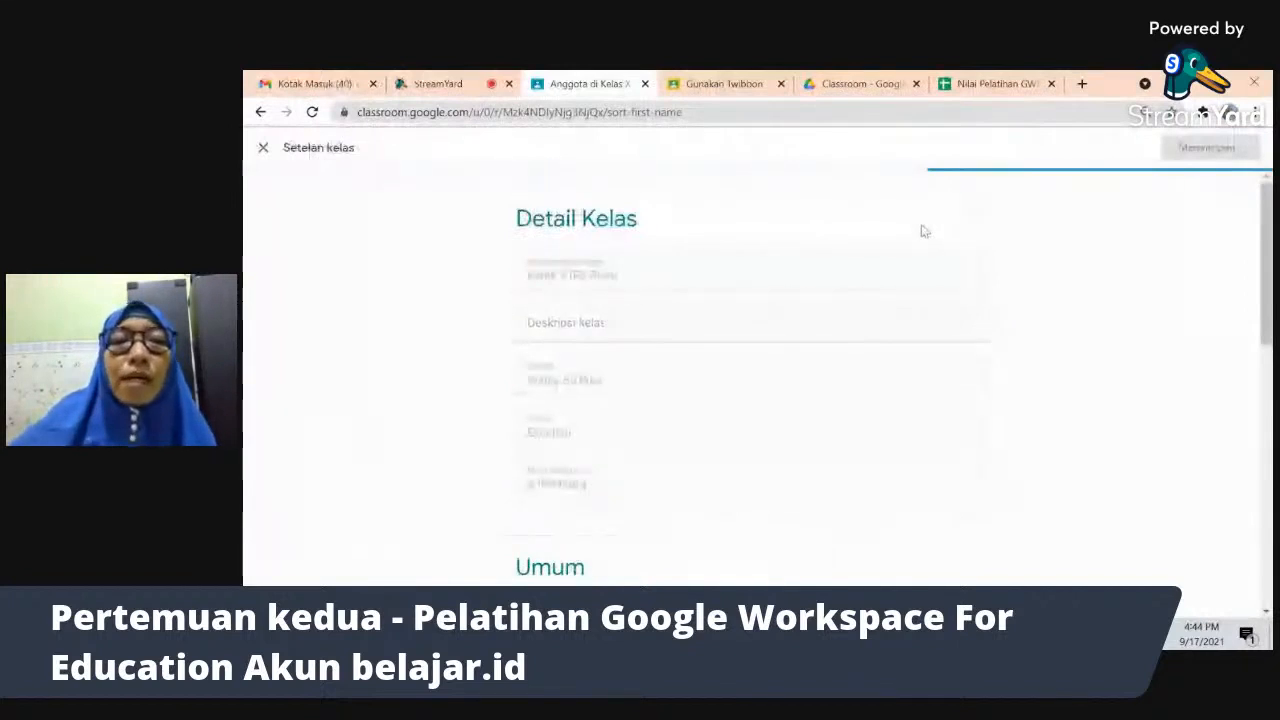
pyautogui.scroll(1, 923, 231)
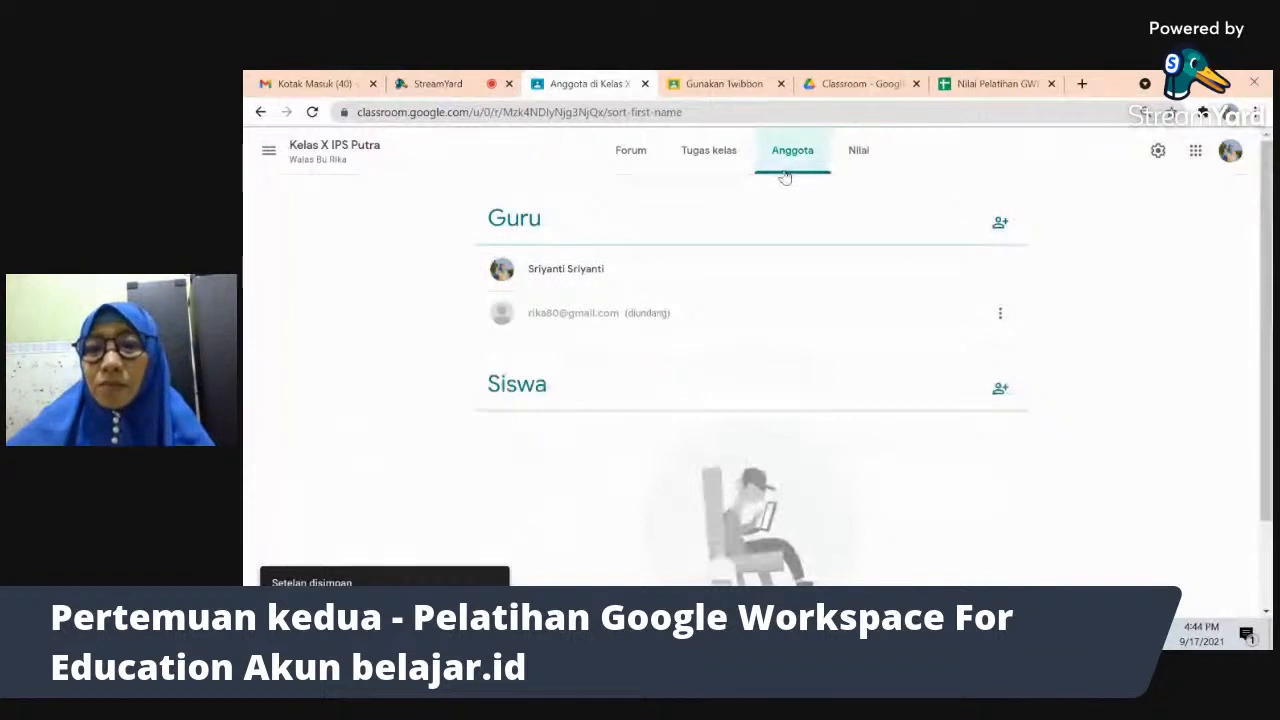
# - Return to the class Forum stream and open a blank new browser tab
pyautogui.hotkey('alt', 'Tab')
pyautogui.hotkey('alt', 'Tab')
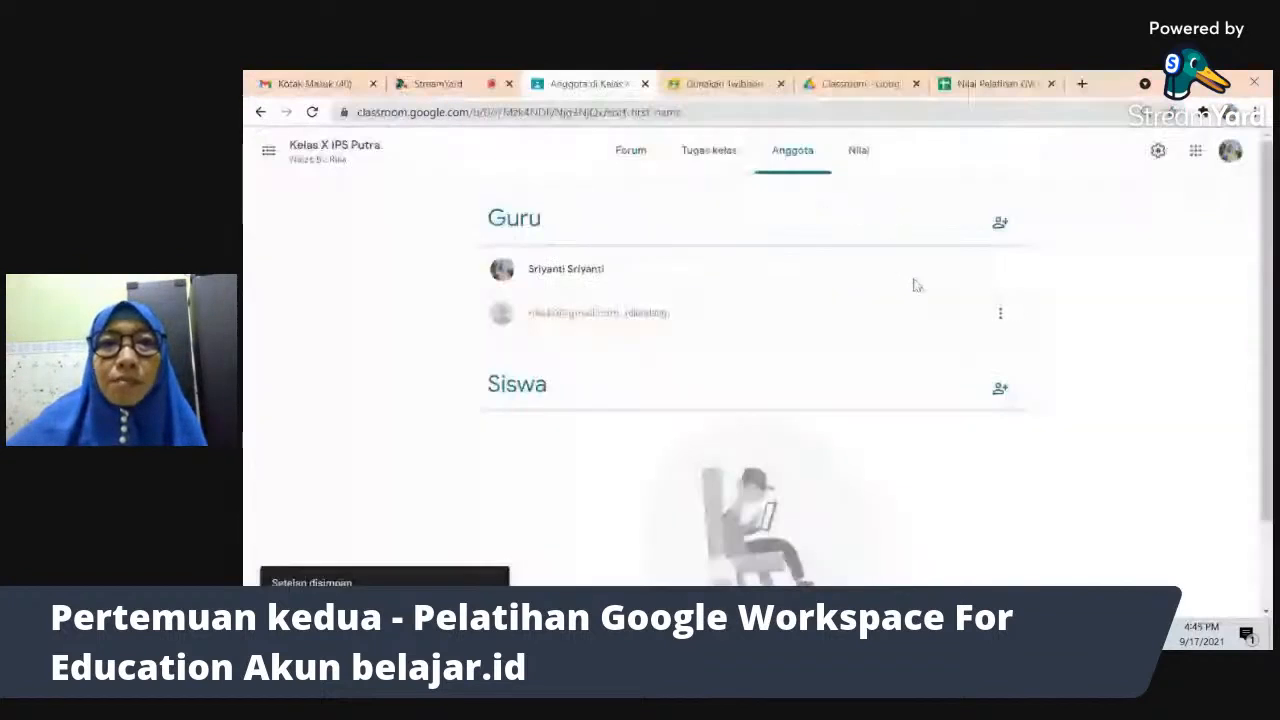
pyautogui.click(628, 155)
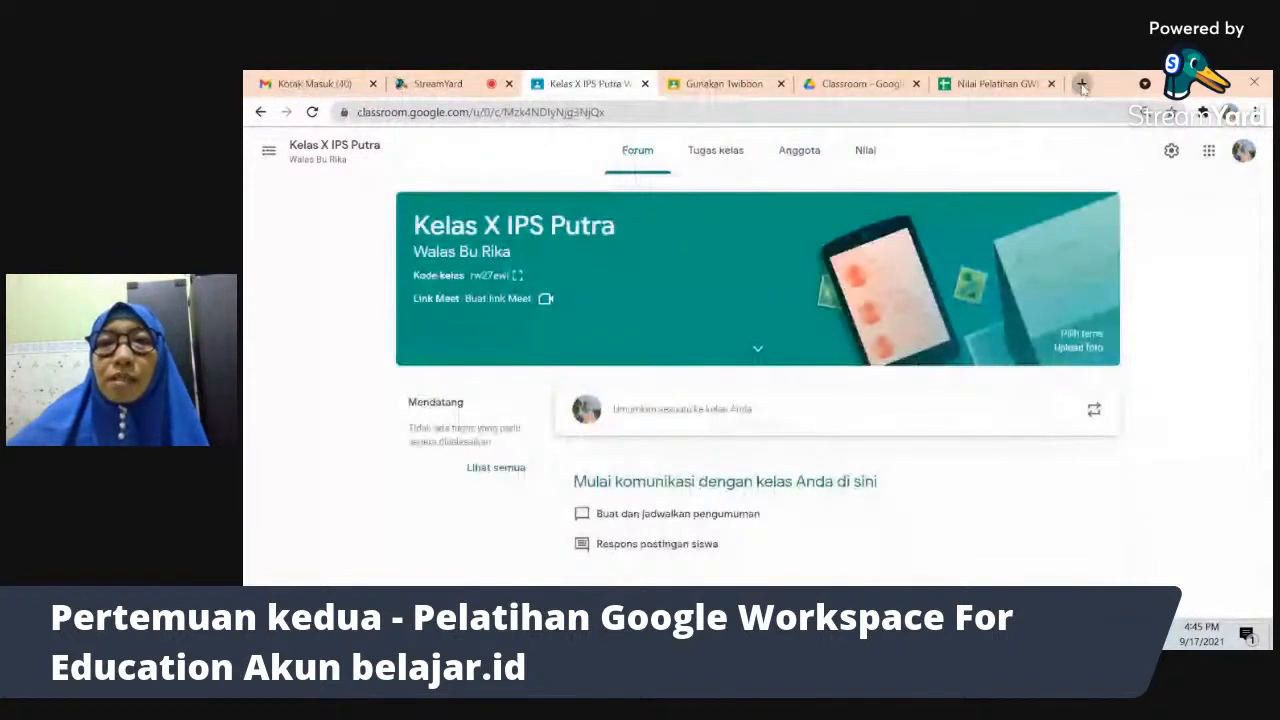
pyautogui.click(1082, 85)
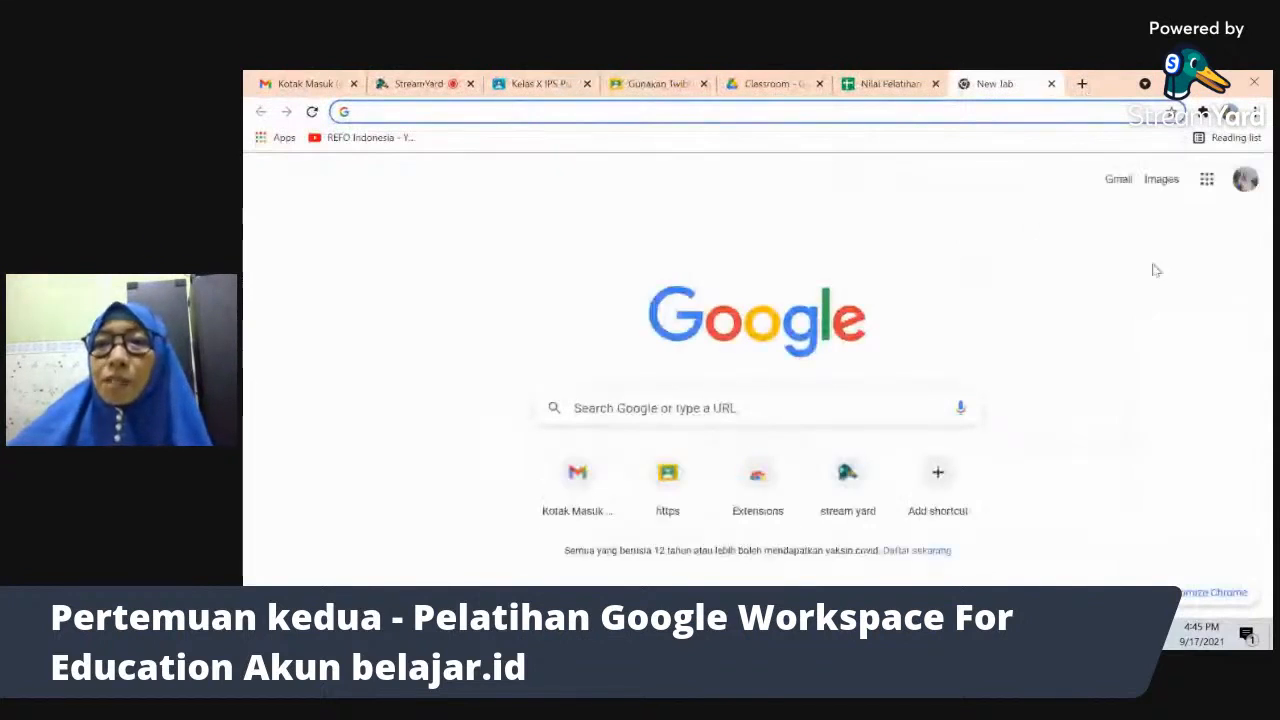
# - From the Google apps grid, open Meet and choose 'Jadwalkan di Google Kalender' for a new meeting
pyautogui.click(1208, 181)
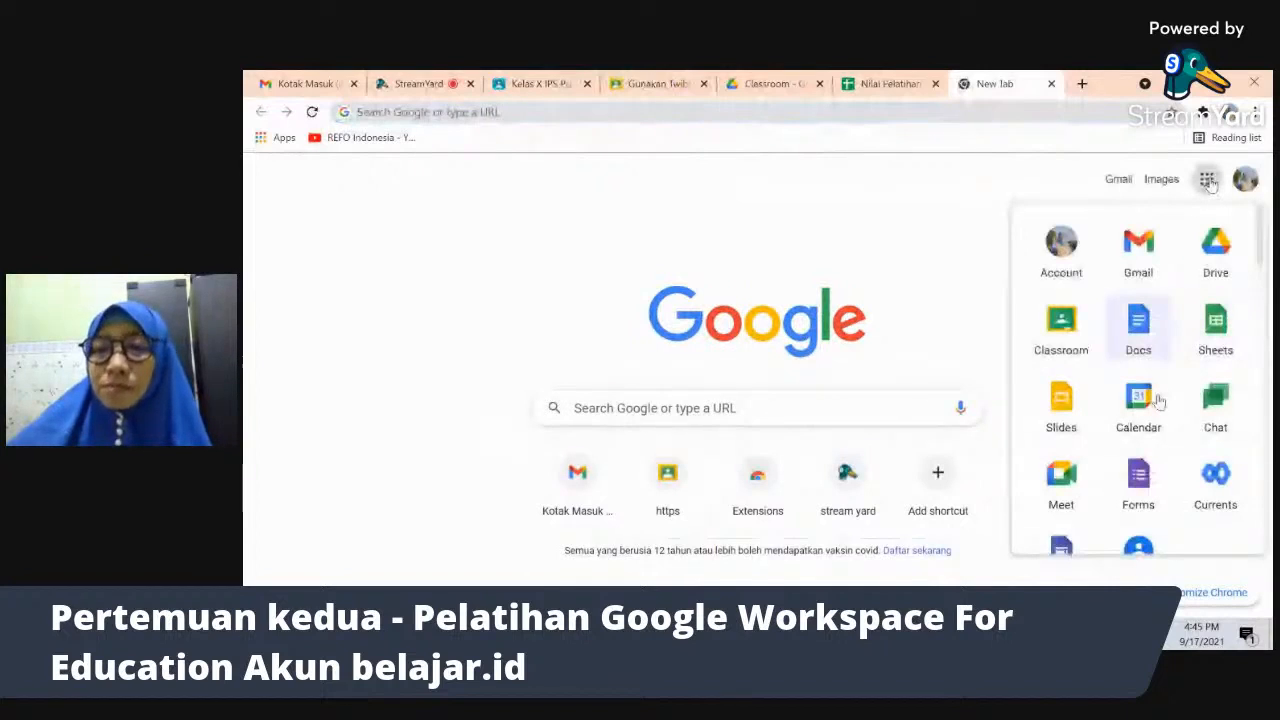
pyautogui.click(1061, 478)
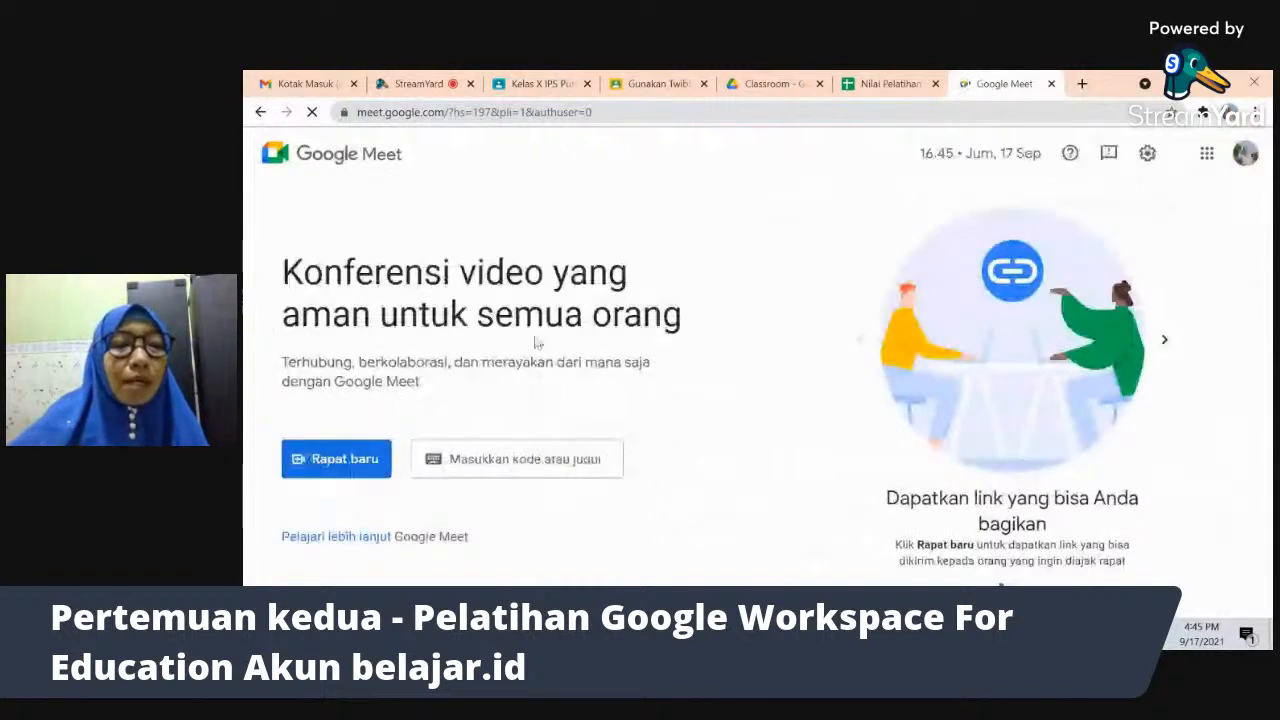
pyautogui.click(347, 465)
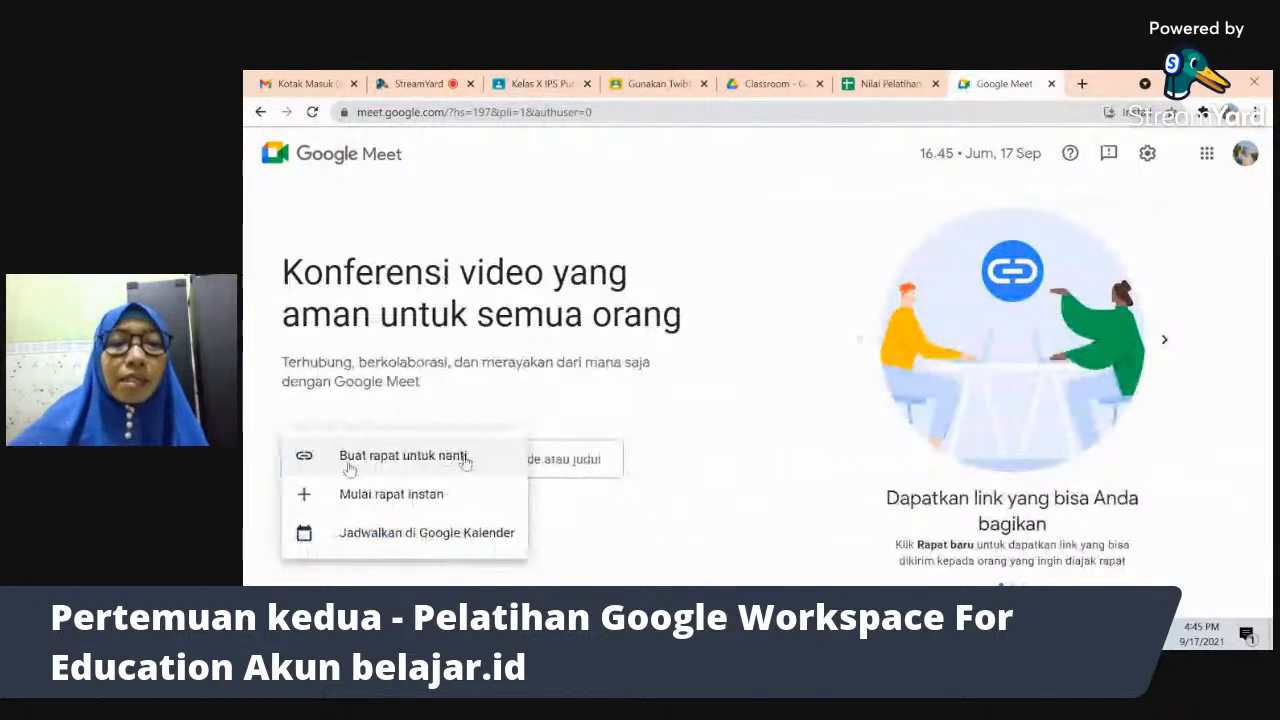
pyautogui.click(446, 537)
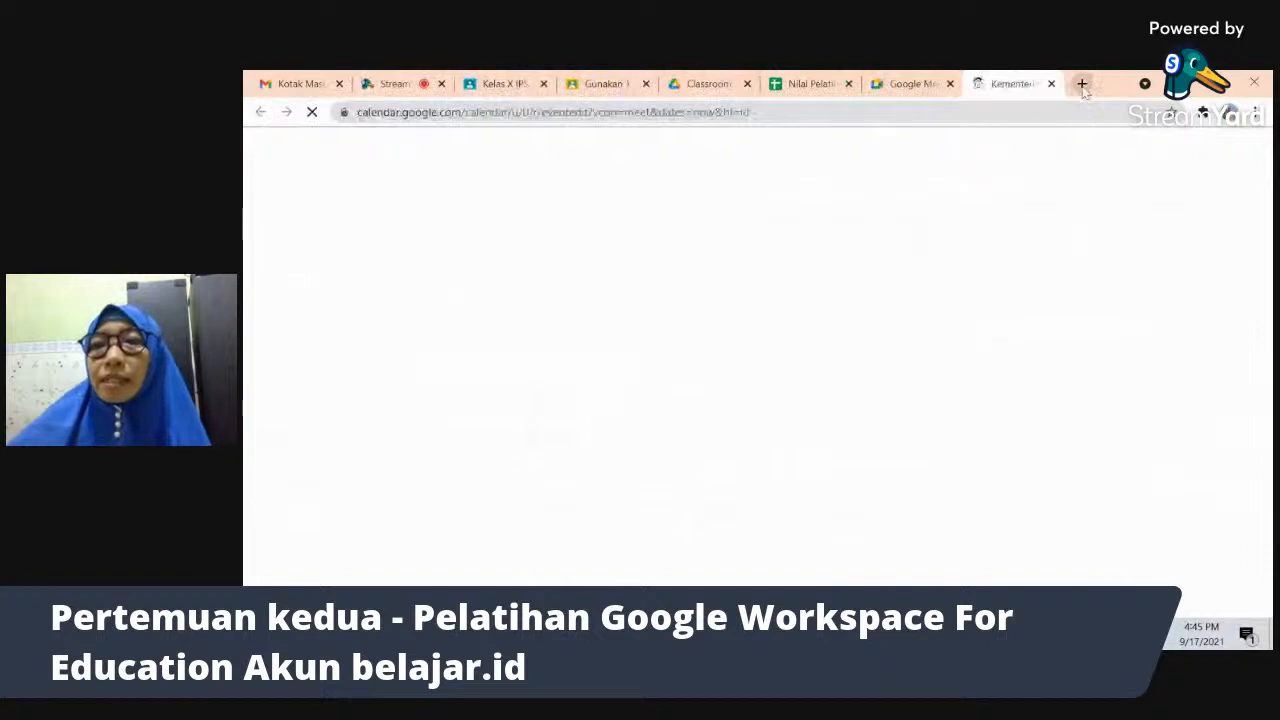
# - Open Google Calendar in a new tab and switch to the untitled event form for 17 Sep 2021, 5–6pm
pyautogui.click(1081, 84)
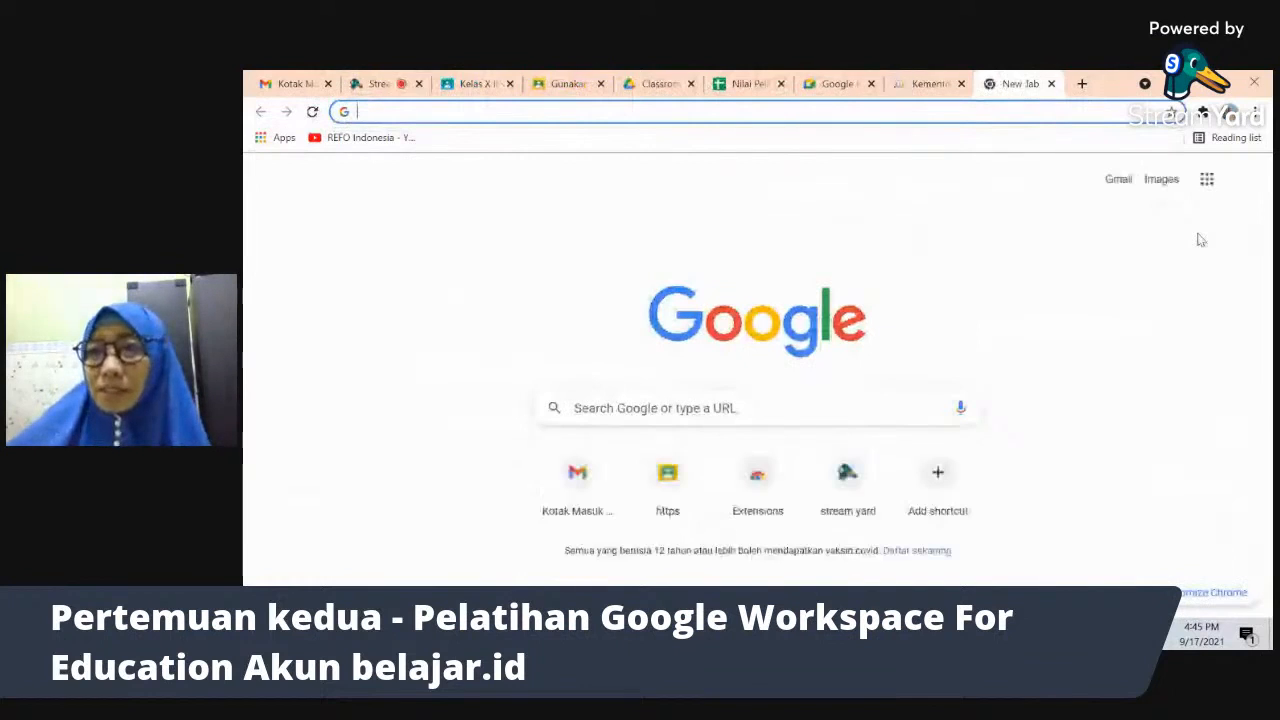
pyautogui.click(1208, 187)
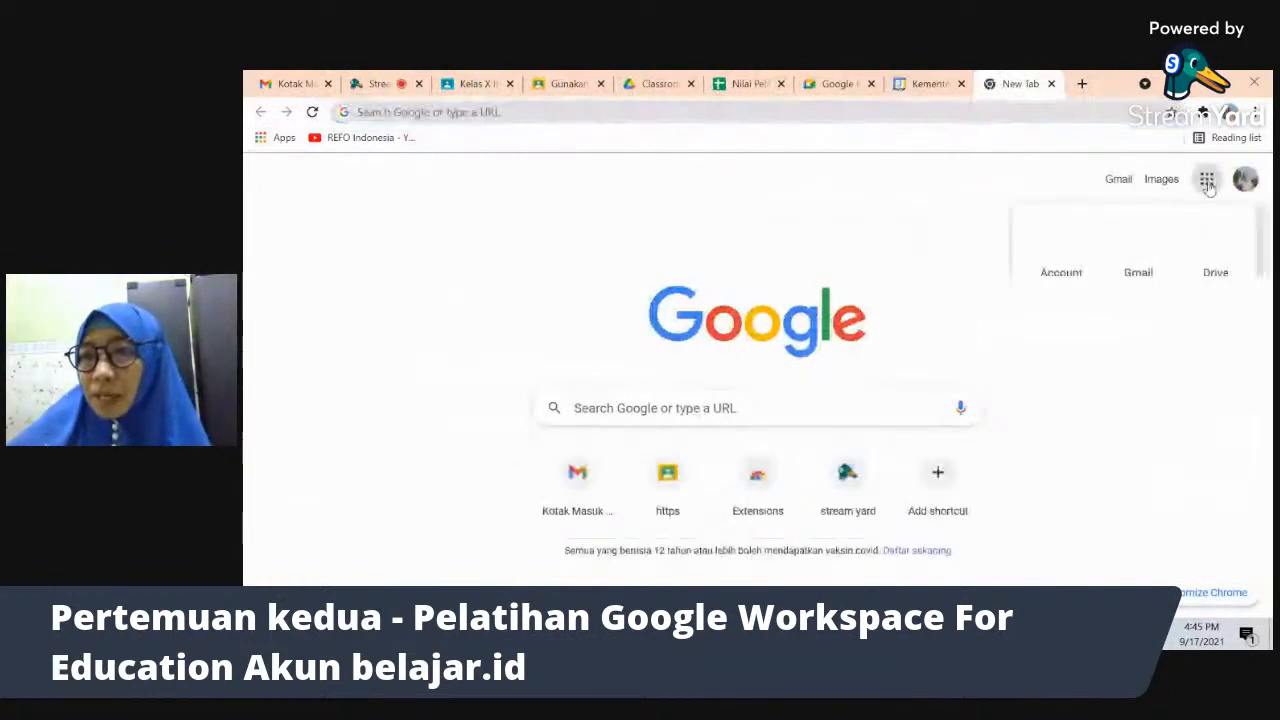
pyautogui.click(1141, 412)
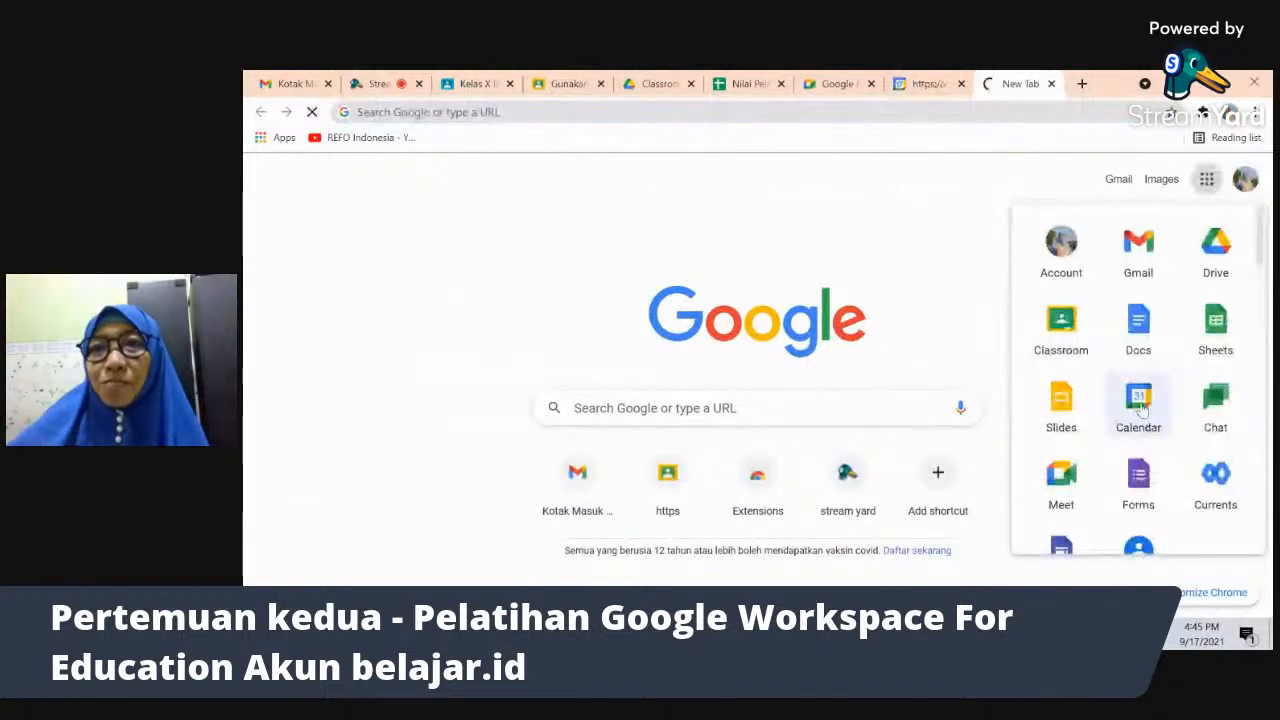
pyautogui.click(918, 95)
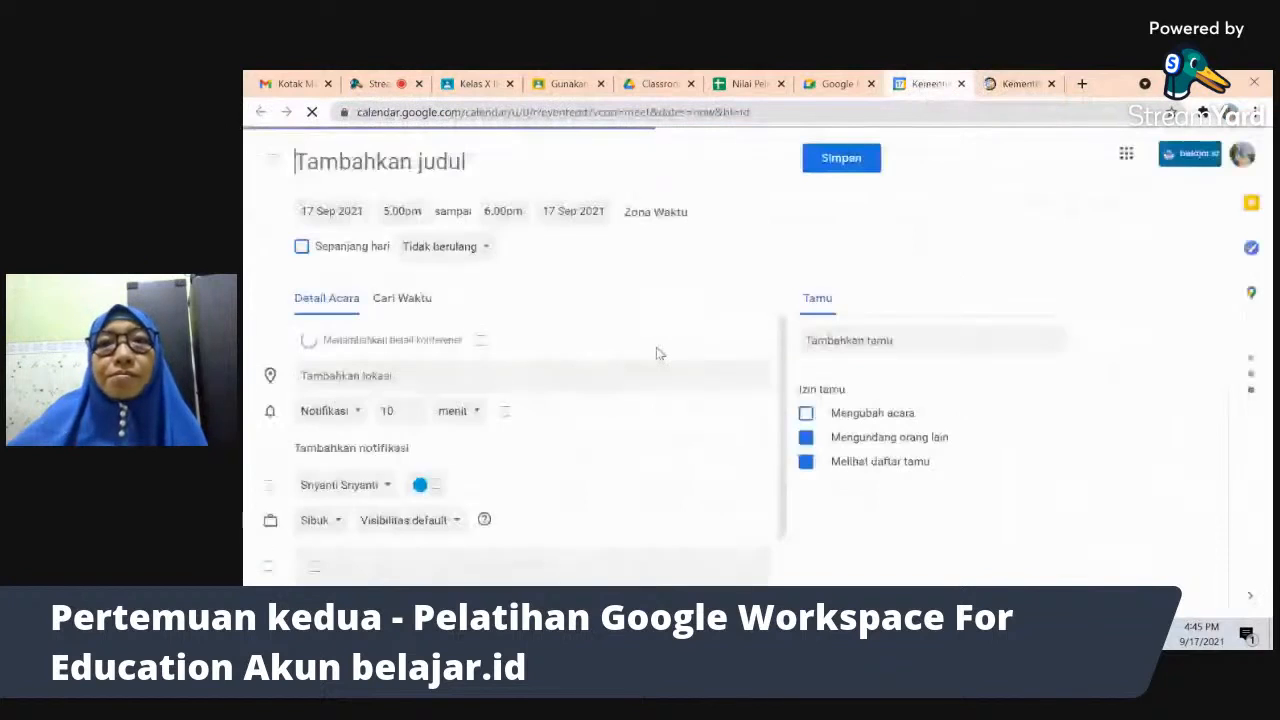
# - Return to the Google Calendar tab with the event editor
pyautogui.click(1008, 86)
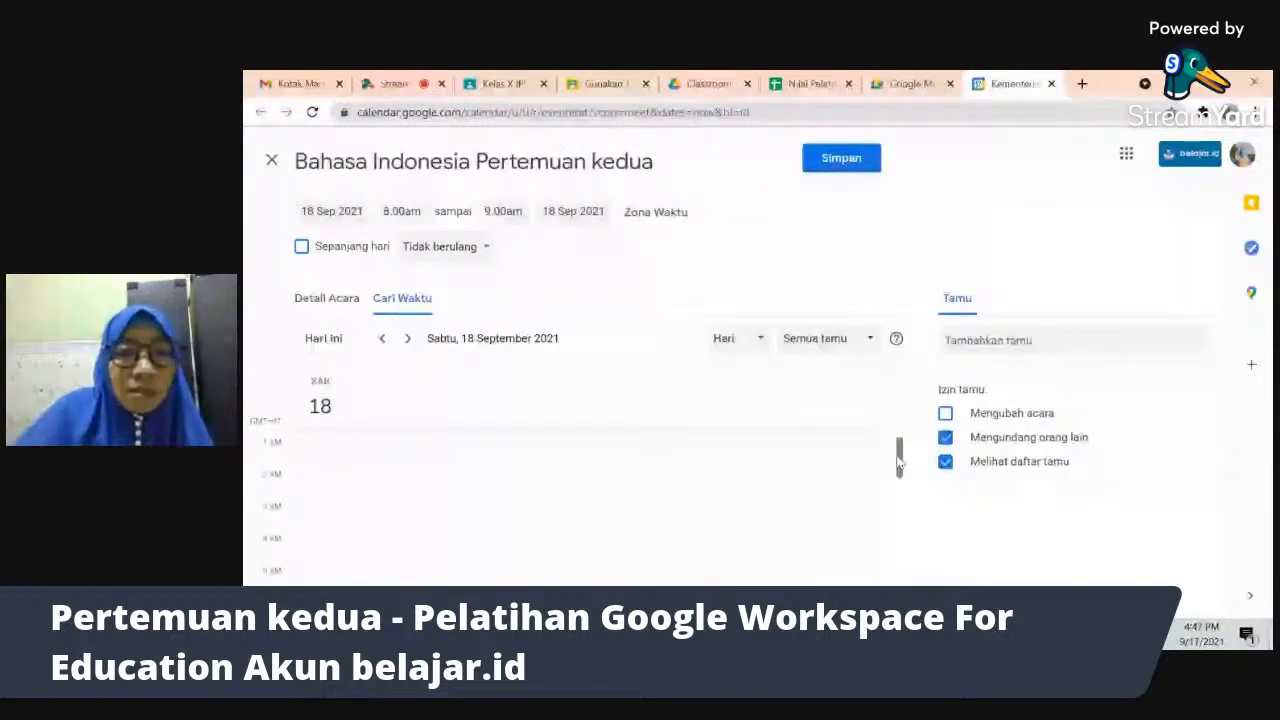
# - Put the event on the Kelas X IPS Putra Walas Bu Rika calendar
pyautogui.click(330, 303)
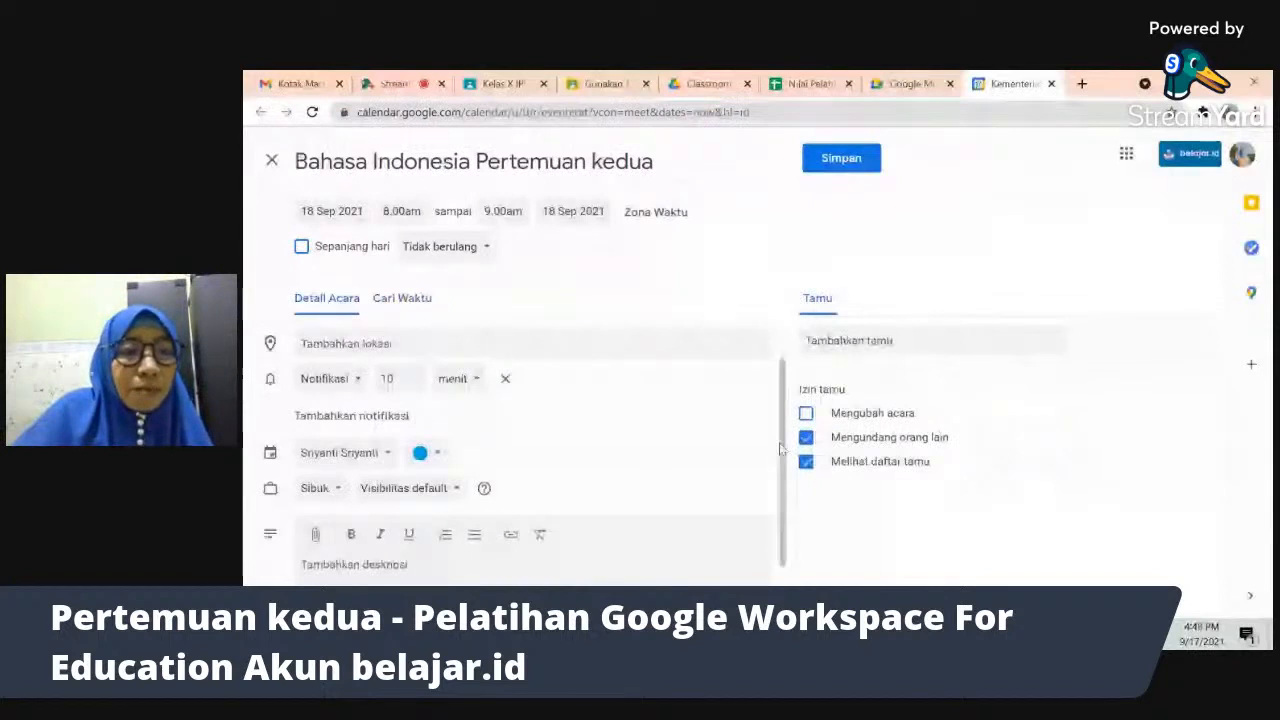
pyautogui.click(384, 457)
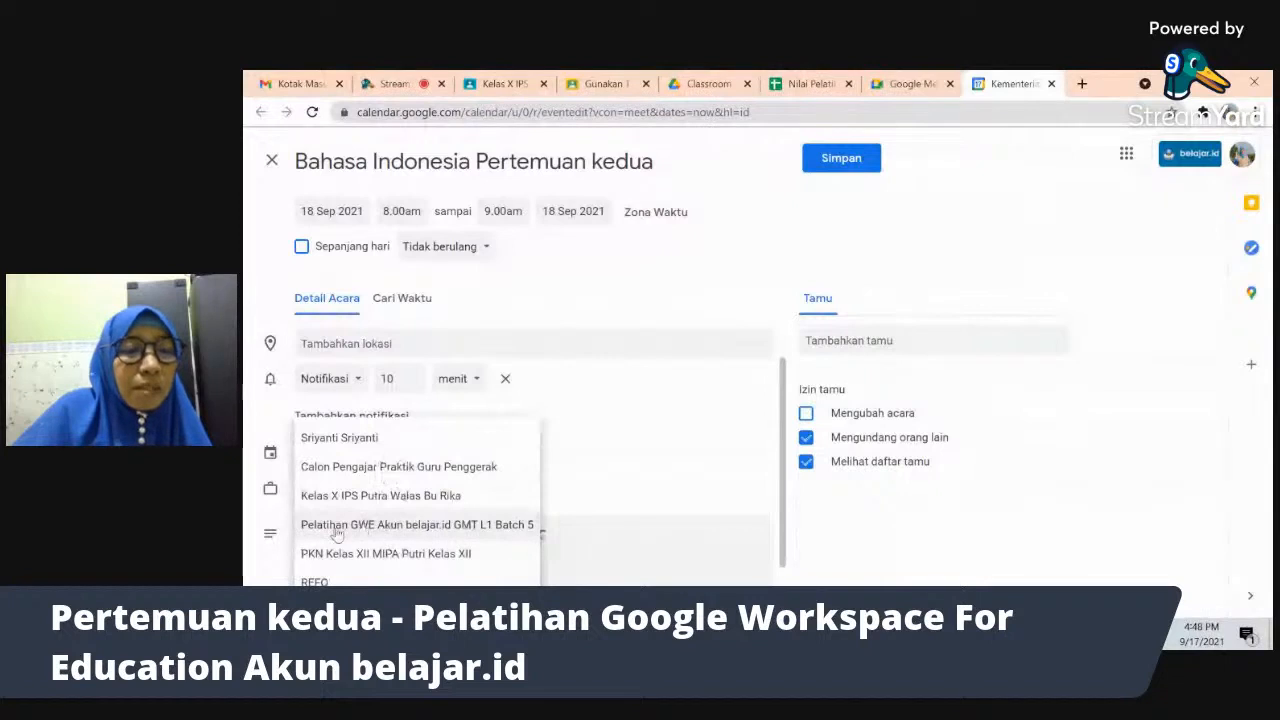
pyautogui.click(378, 500)
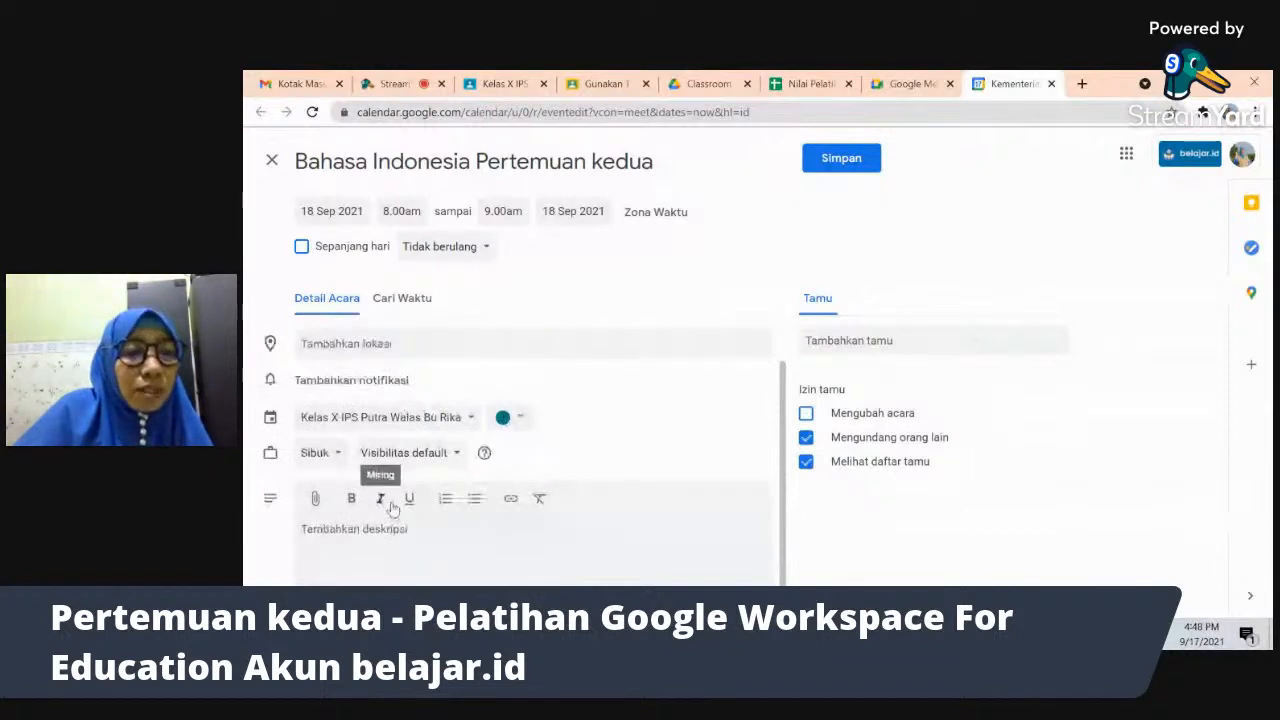
# - Write the two-line description 'Silahkan bergabung tepat waktu' / 'siapkan buku bahasa Indonesia BAB 3'
pyautogui.click(391, 540)
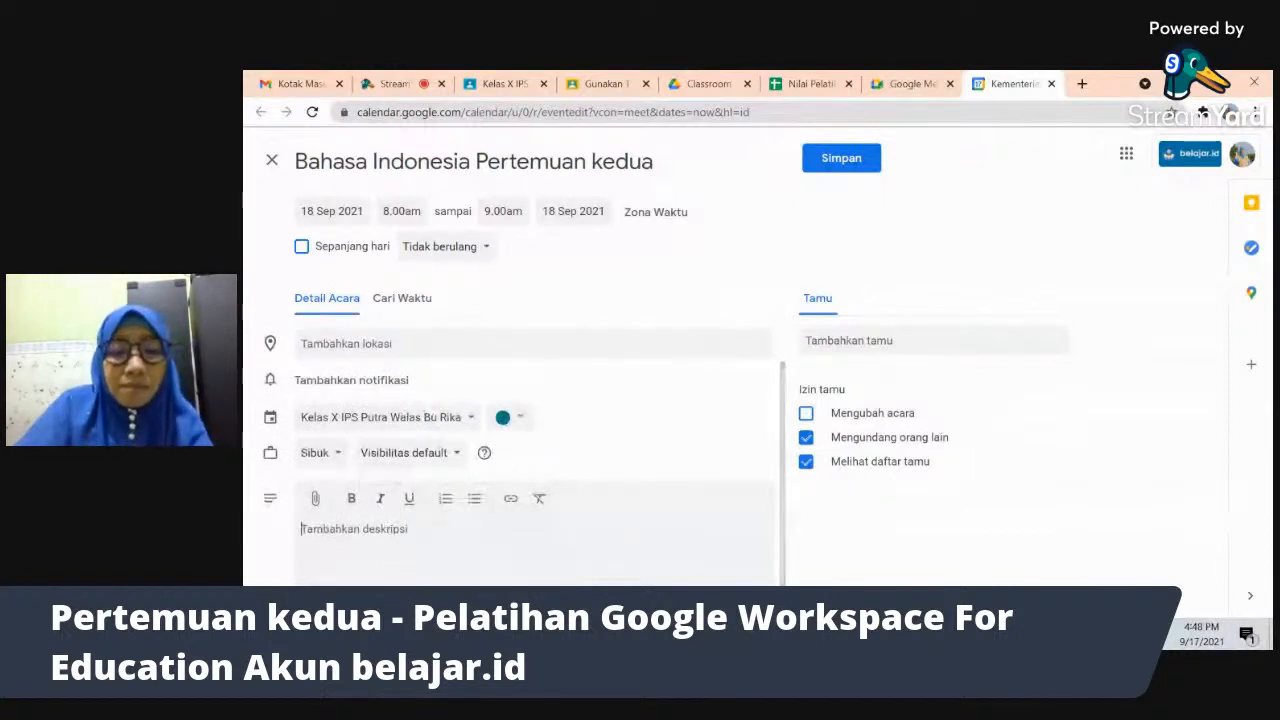
pyautogui.write('Silahka')
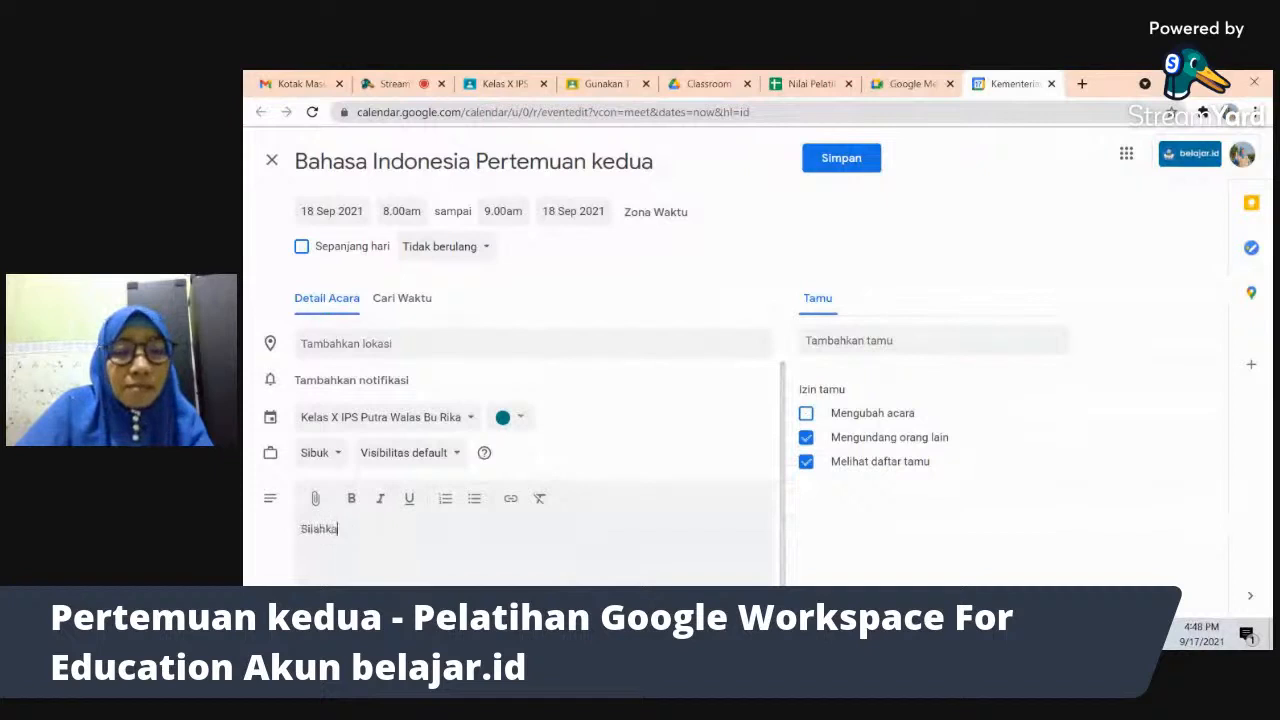
pyautogui.write('n bergabung te')
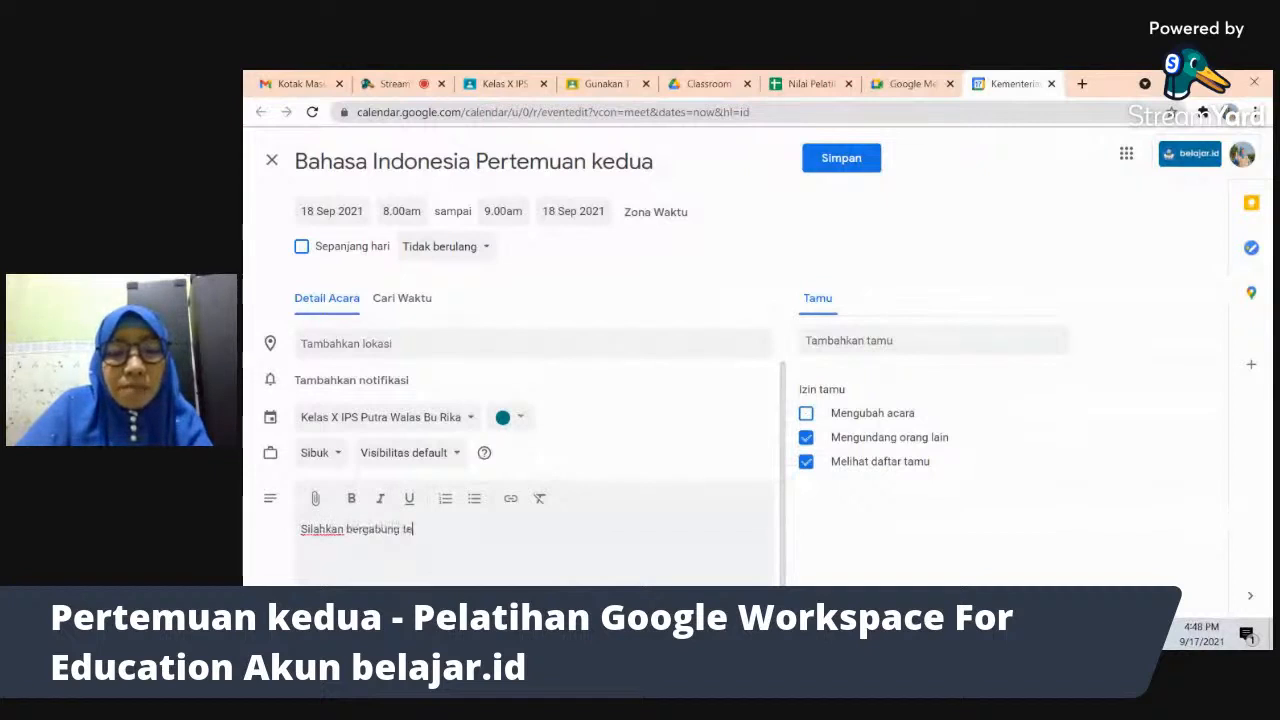
pyautogui.write('pat waktu')
pyautogui.press('Return')
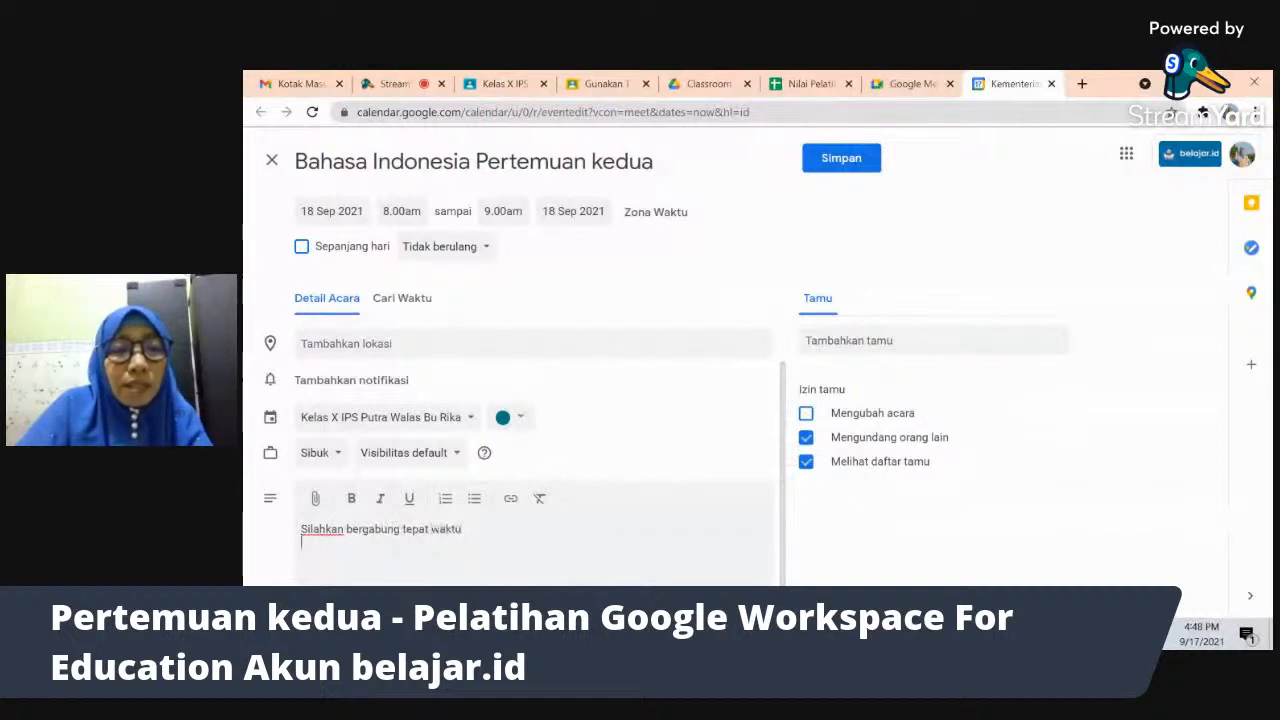
pyautogui.write('siapkan buk')
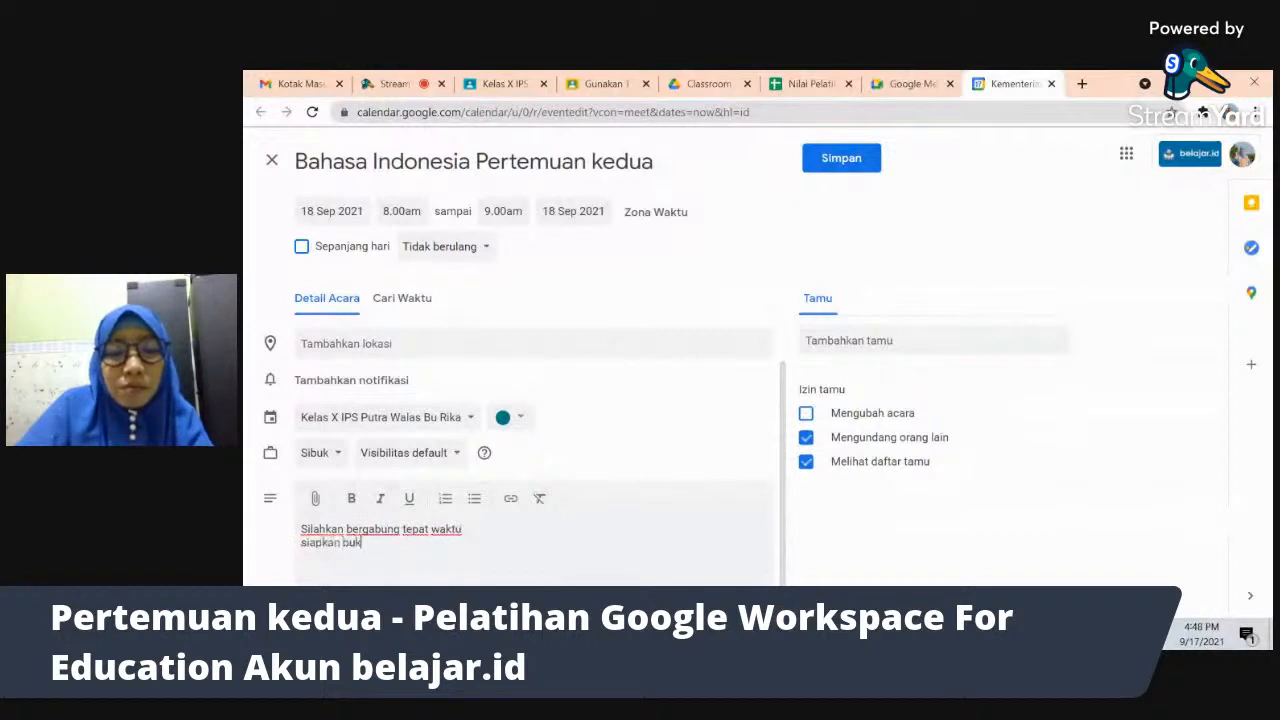
pyautogui.write('u bahasa Indne')
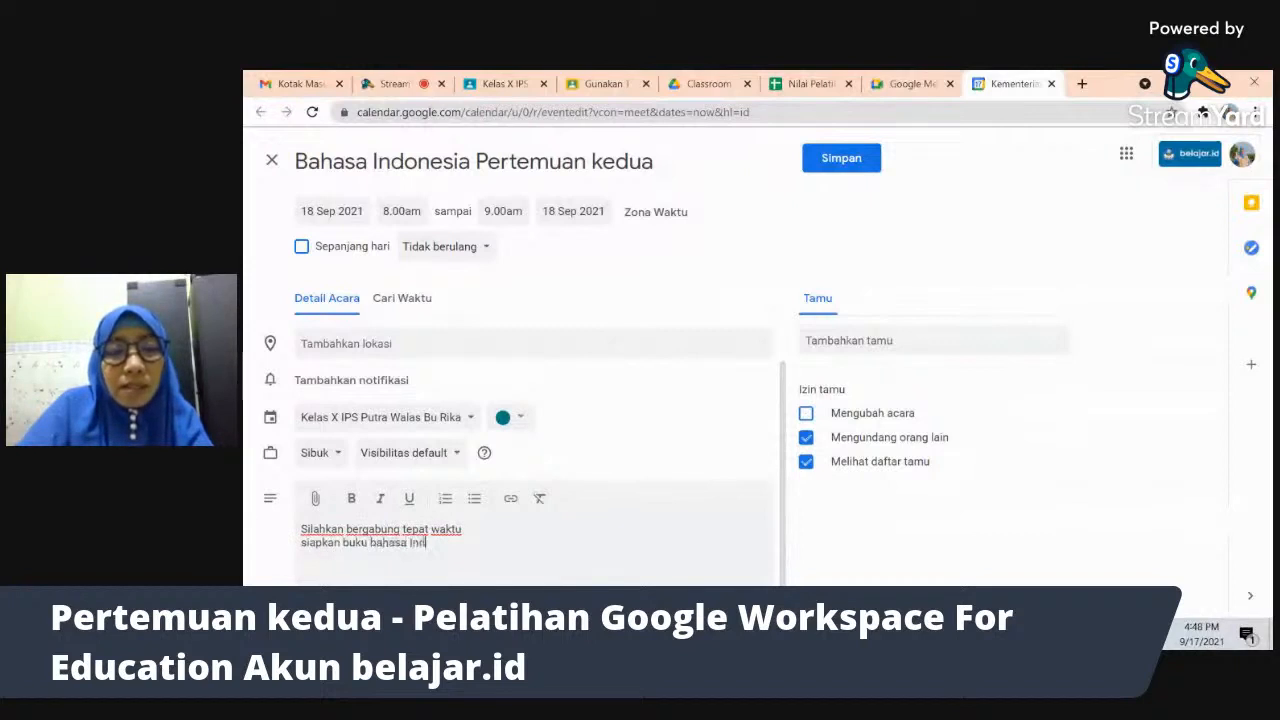
pyautogui.press('BackSpace')
pyautogui.press('BackSpace')
pyautogui.write('onesia BAB')
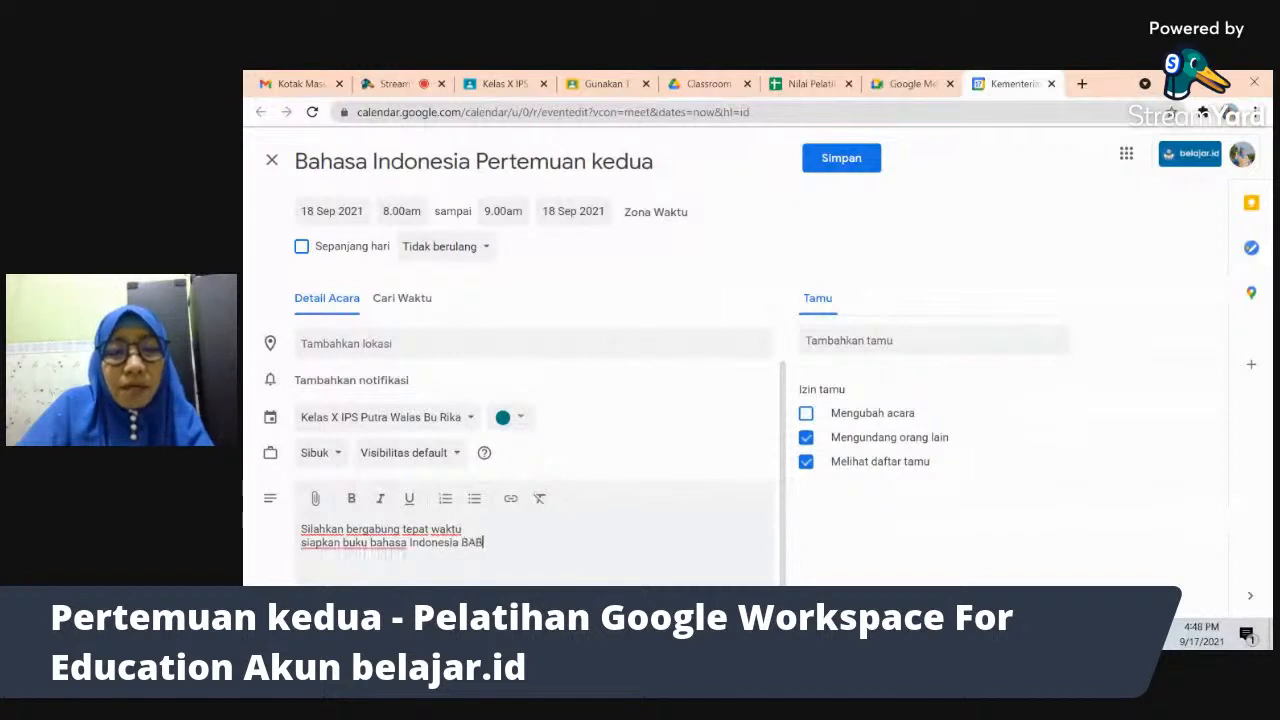
pyautogui.write(' 3')
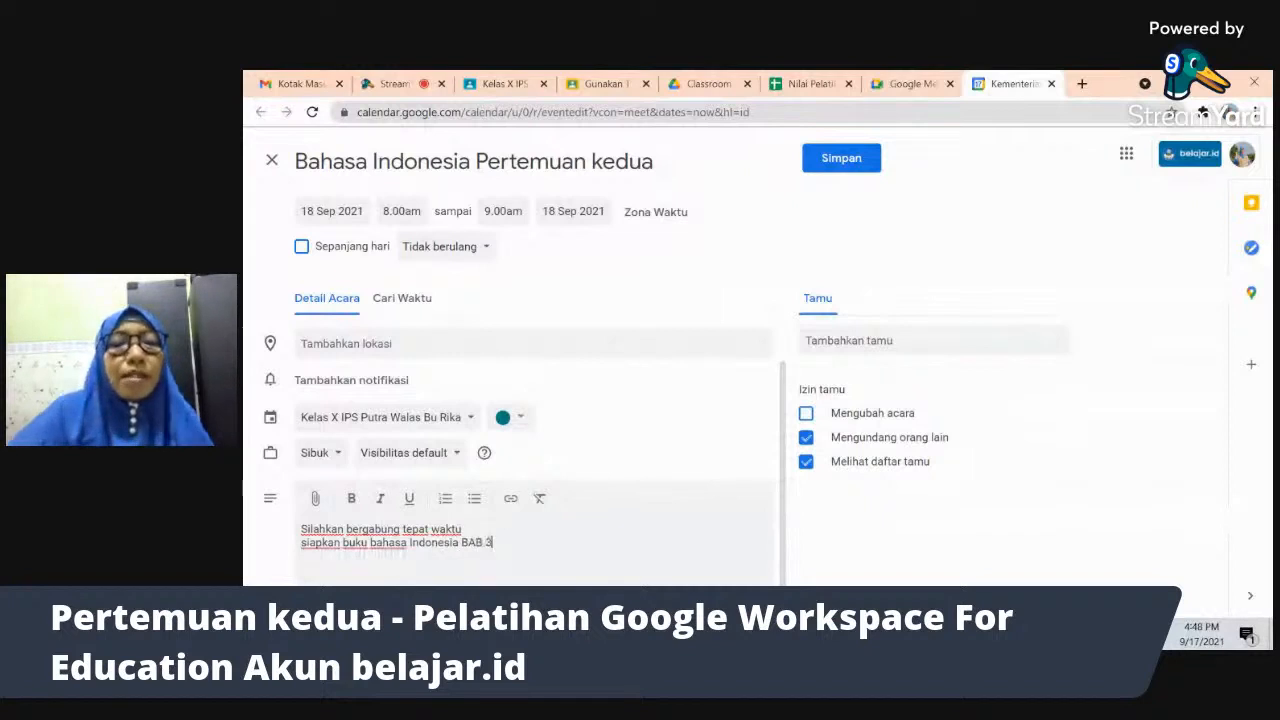
# - Save the event with its new description
pyautogui.click(838, 167)
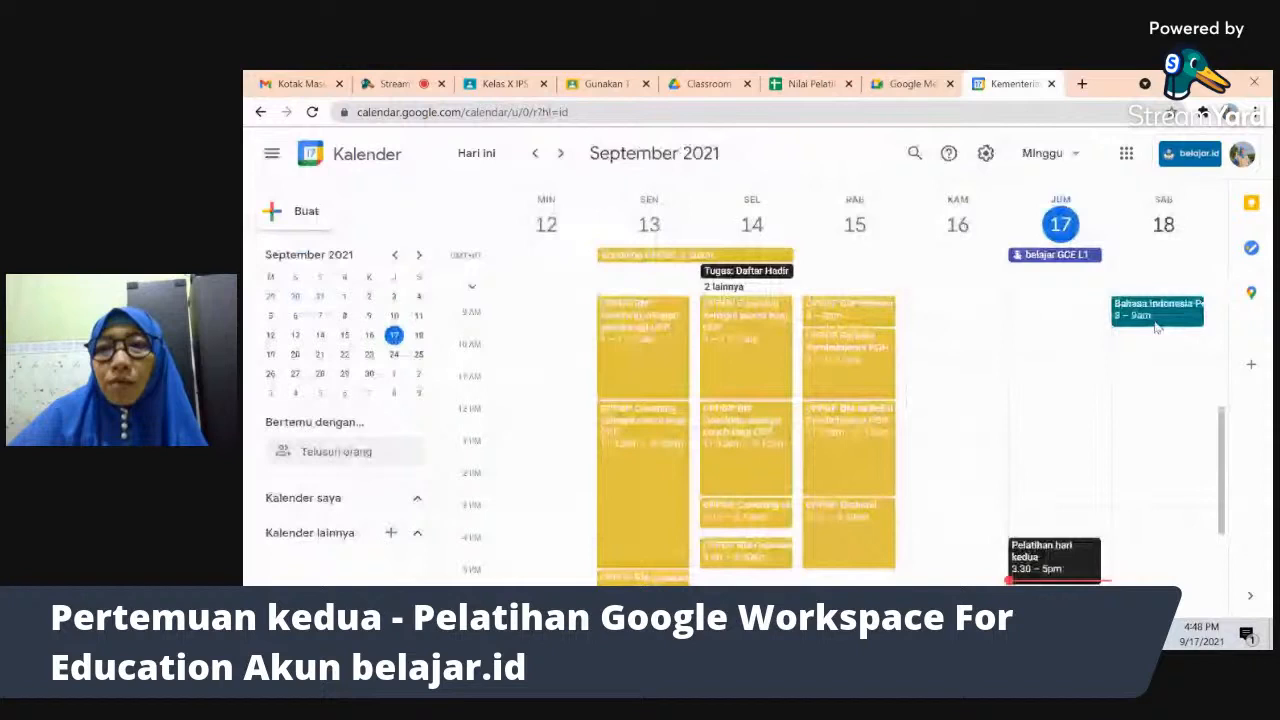
pyautogui.moveTo(446, 349); pyautogui.dragTo(457, 480)
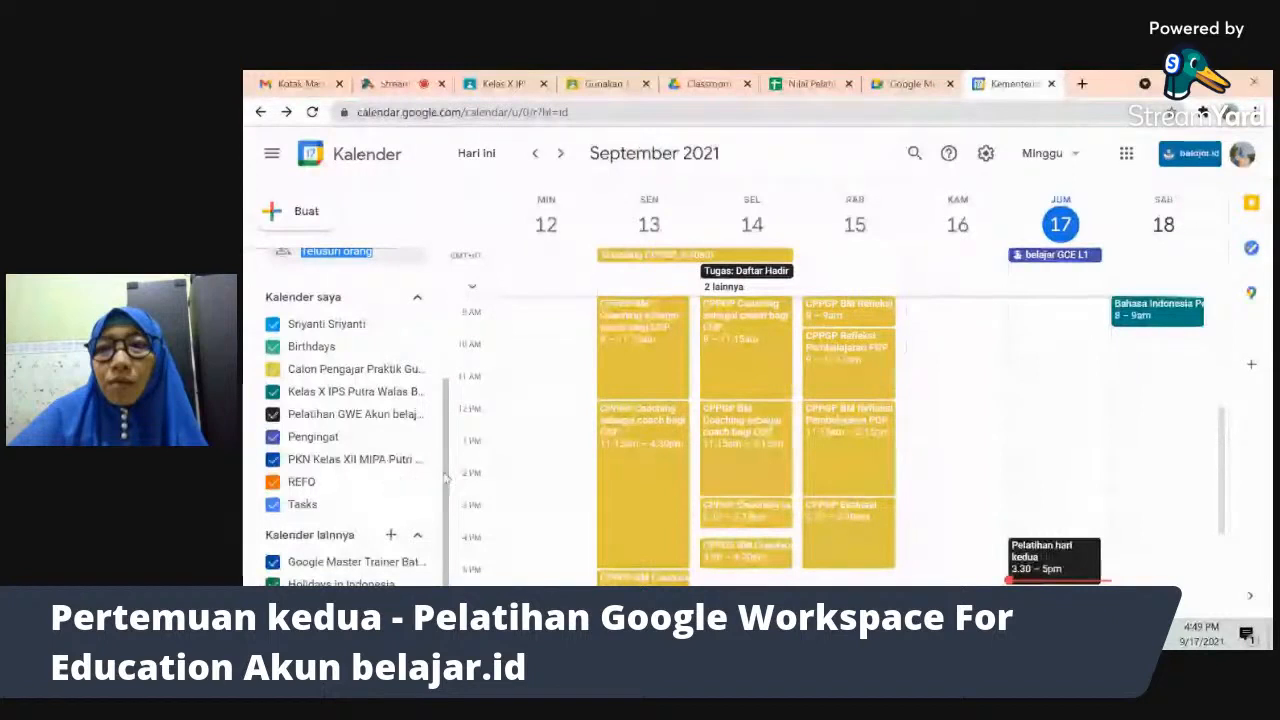
pyautogui.moveTo(447, 448); pyautogui.dragTo(440, 516)
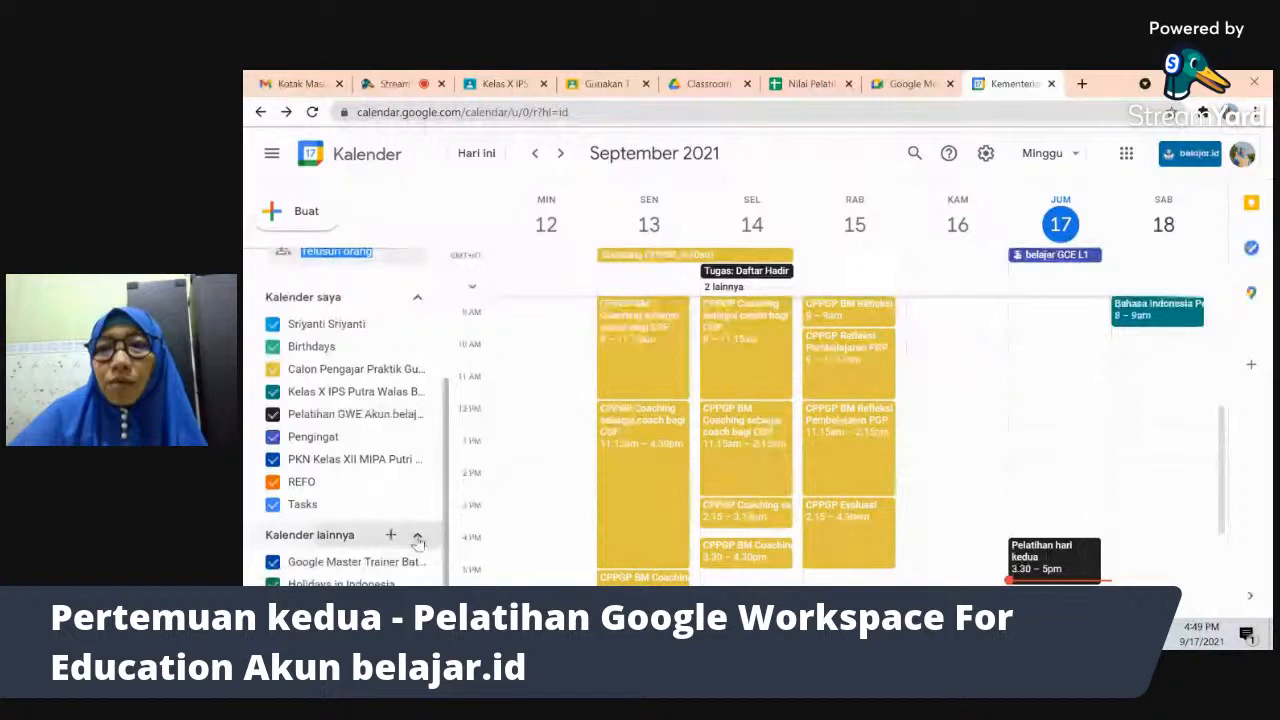
pyautogui.scroll(1, 420, 530)
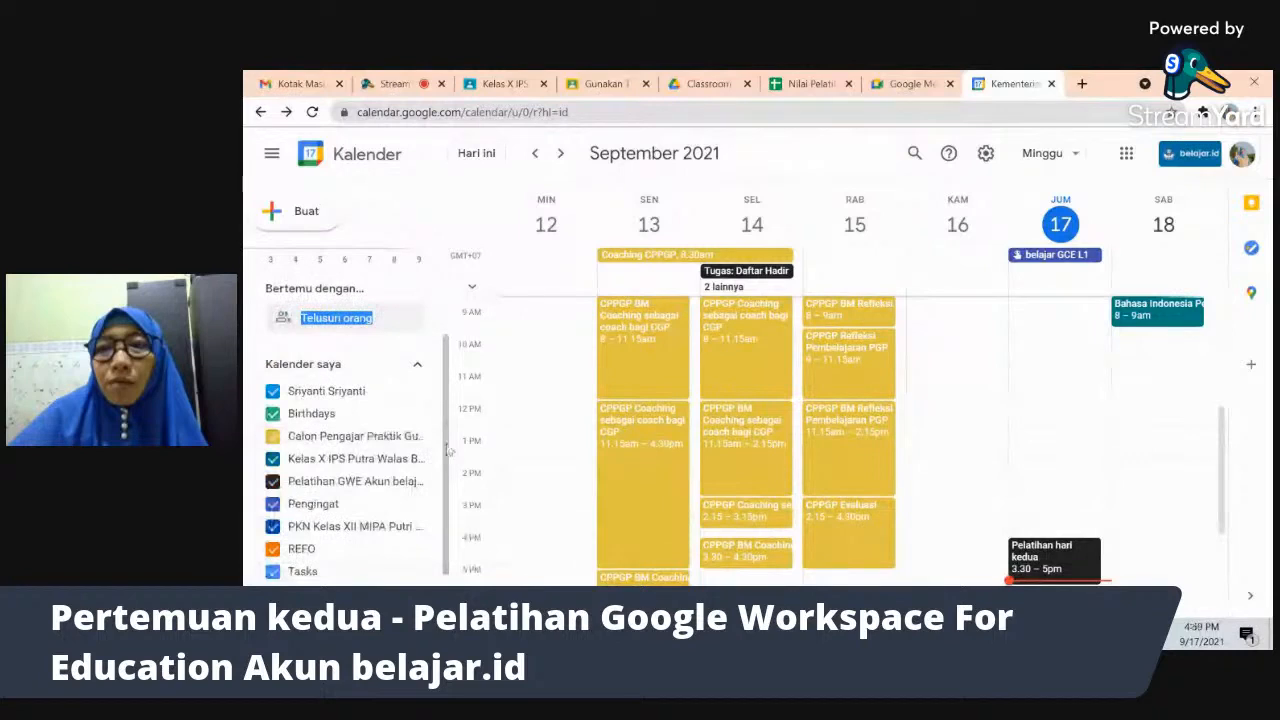
pyautogui.moveTo(447, 445); pyautogui.dragTo(445, 571)
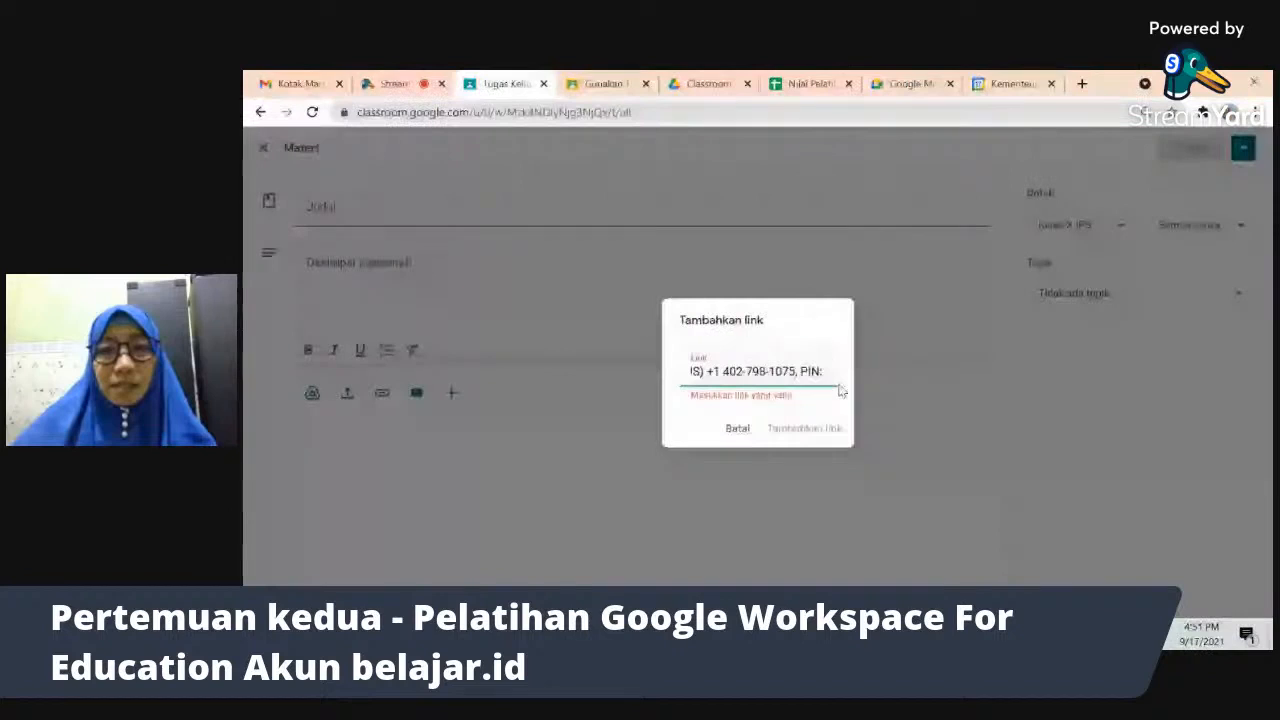
# - Clear the wrongly pasted link out of the Materi form's add-link box
pyautogui.press('BackSpace')
pyautogui.press('BackSpace')
pyautogui.press('BackSpace')
pyautogui.press('BackSpace')
pyautogui.press('BackSpace')
pyautogui.press('BackSpace')
pyautogui.press('BackSpace')
pyautogui.press('BackSpace')
pyautogui.press('BackSpace')
pyautogui.press('BackSpace')
pyautogui.press('BackSpace')
pyautogui.press('BackSpace')
pyautogui.press('BackSpace')
pyautogui.press('BackSpace')
pyautogui.press('BackSpace')
pyautogui.press('BackSpace')
pyautogui.press('BackSpace')
pyautogui.press('BackSpace')
pyautogui.press('BackSpace')
pyautogui.press('BackSpace')
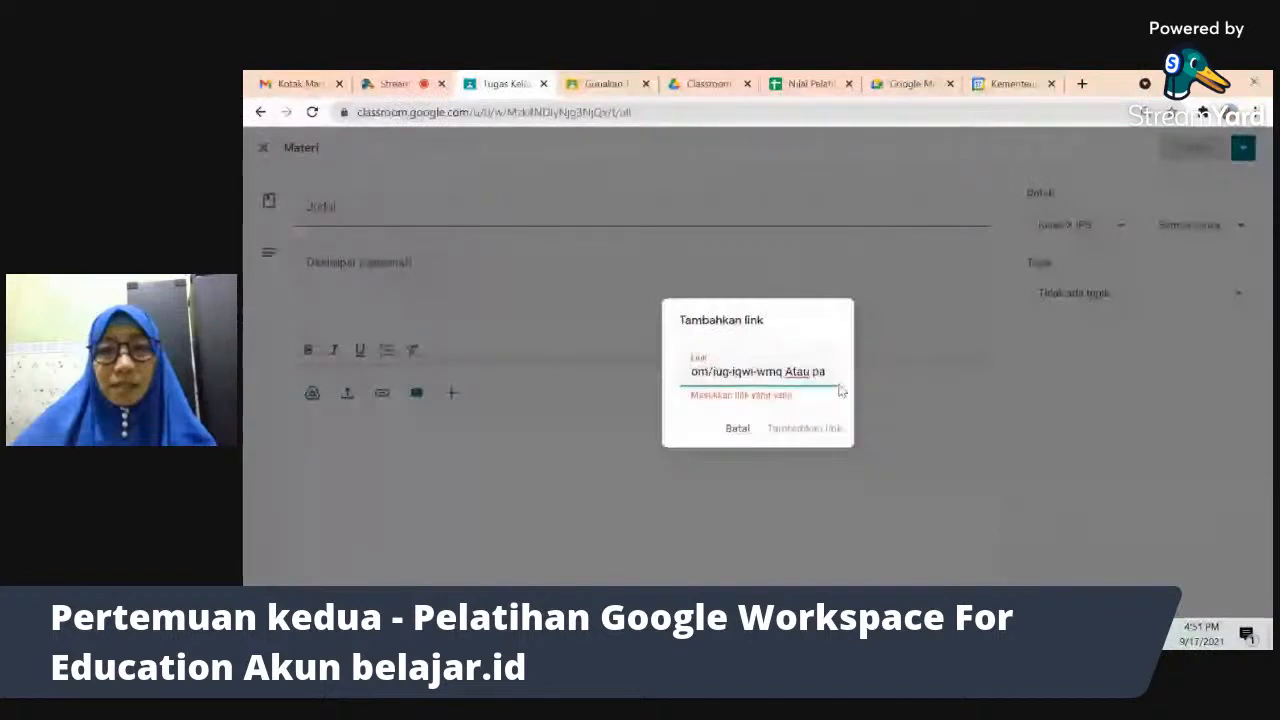
pyautogui.press('BackSpace')
pyautogui.press('BackSpace')
pyautogui.press('BackSpace')
pyautogui.press('BackSpace')
pyautogui.press('BackSpace')
pyautogui.press('BackSpace')
pyautogui.press('BackSpace')
pyautogui.press('BackSpace')
pyautogui.click(743, 378)
pyautogui.press('Left')
pyautogui.press('Left')
pyautogui.press('Left')
pyautogui.press('Left')
pyautogui.press('Left')
pyautogui.press('Left')
pyautogui.press('Left')
pyautogui.press('Left')
pyautogui.press('Left')
pyautogui.press('Left')
pyautogui.press('Left')
pyautogui.press('Left')
pyautogui.press('Left')
pyautogui.press('Left')
pyautogui.press('Left')
pyautogui.press('Left')
pyautogui.press('Left')
pyautogui.press('Left')
pyautogui.press('Left')
pyautogui.press('Left')
pyautogui.press('Left')
pyautogui.press('Left')
pyautogui.press('BackSpace')
pyautogui.press('BackSpace')
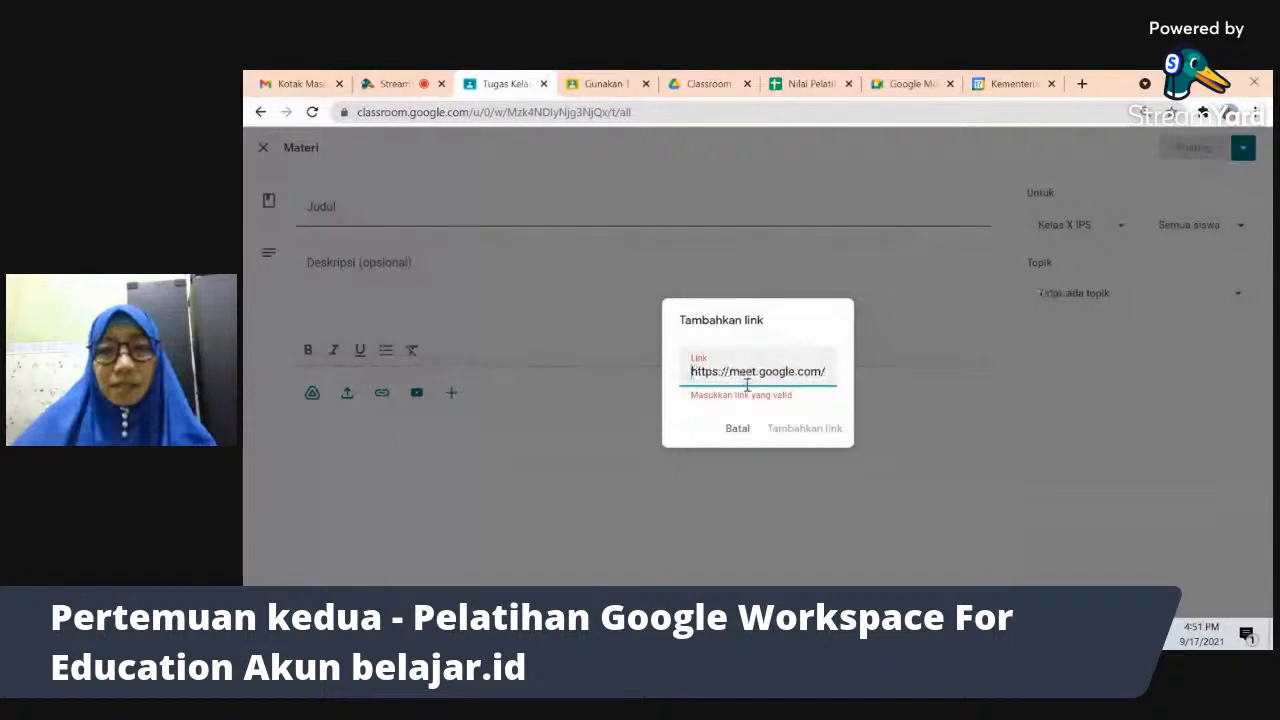
pyautogui.press('End')
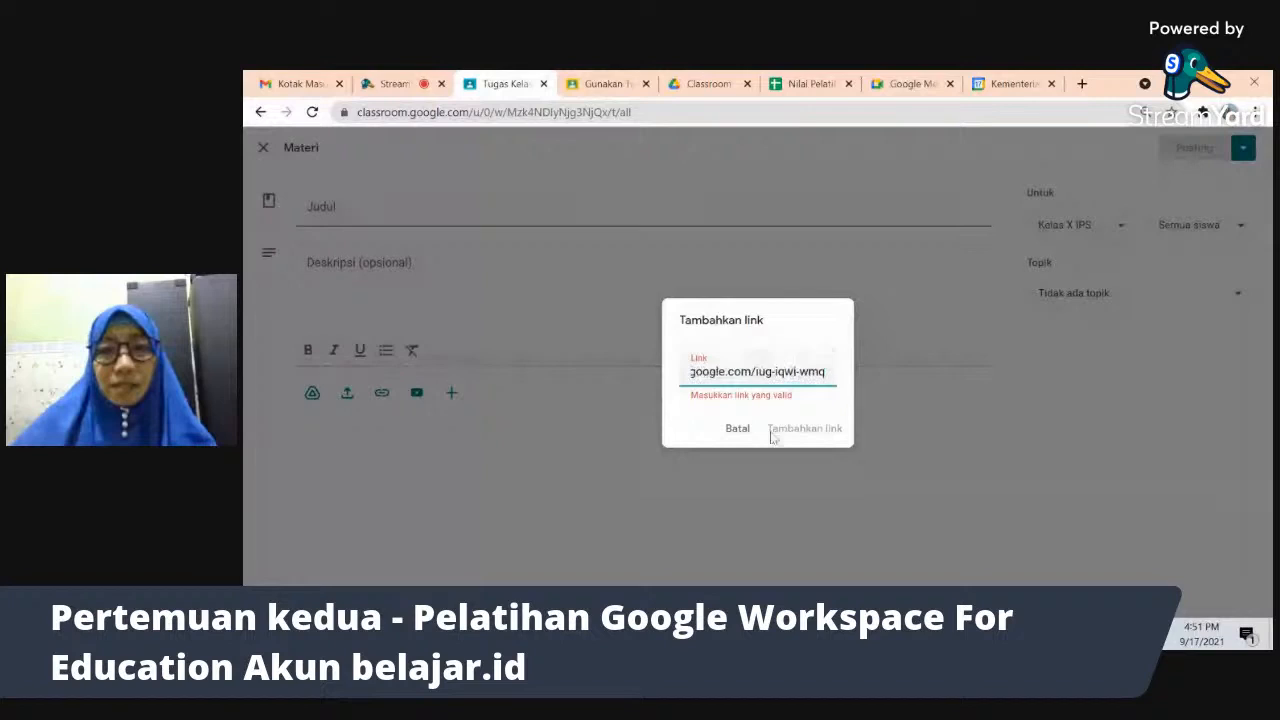
pyautogui.tripleClick(756, 371)
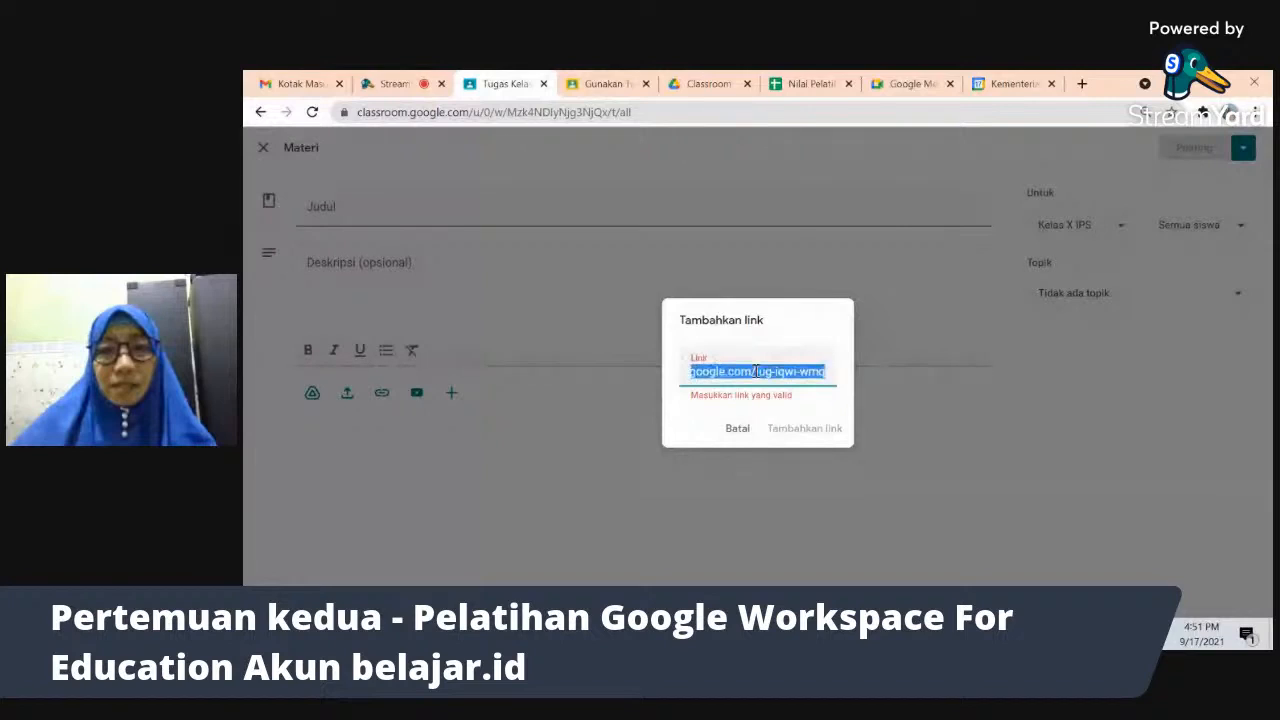
pyautogui.press('BackSpace')
pyautogui.click(737, 428)
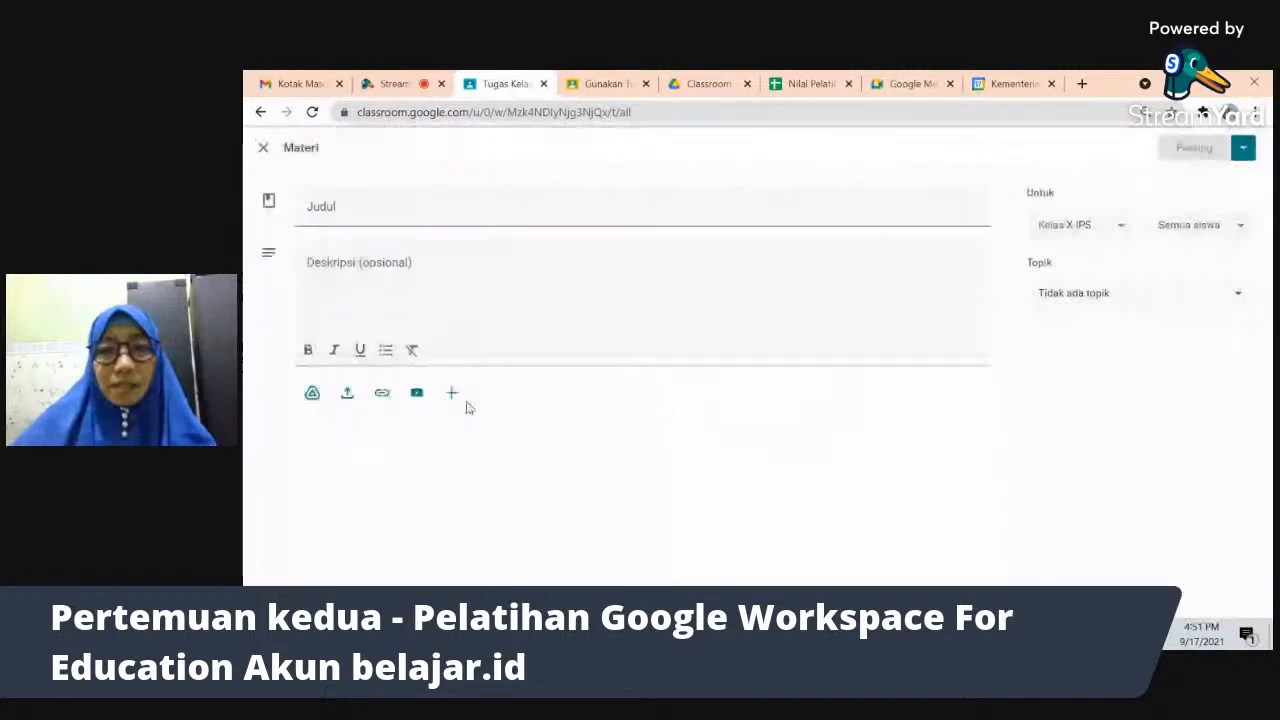
pyautogui.click(382, 392)
pyautogui.write('meet.google.com/iug-iqwi-wmq')
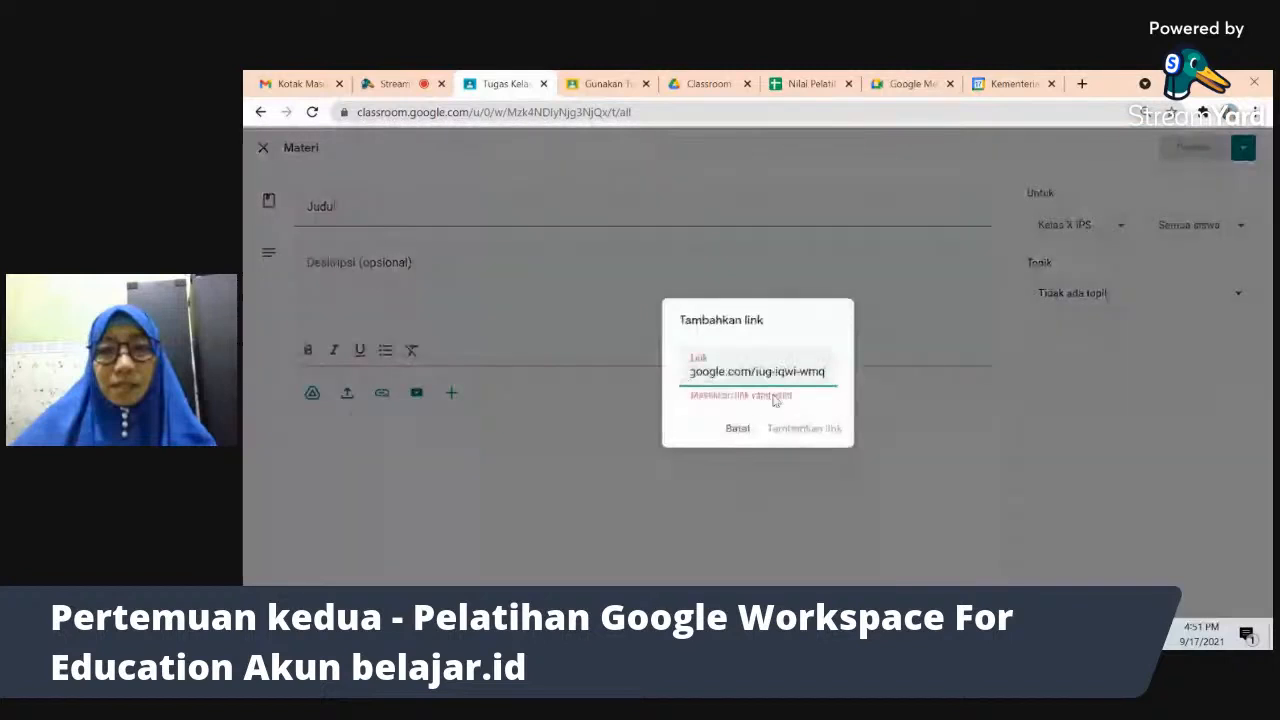
pyautogui.hotkey('ctrl', 'a')
pyautogui.press('BackSpace')
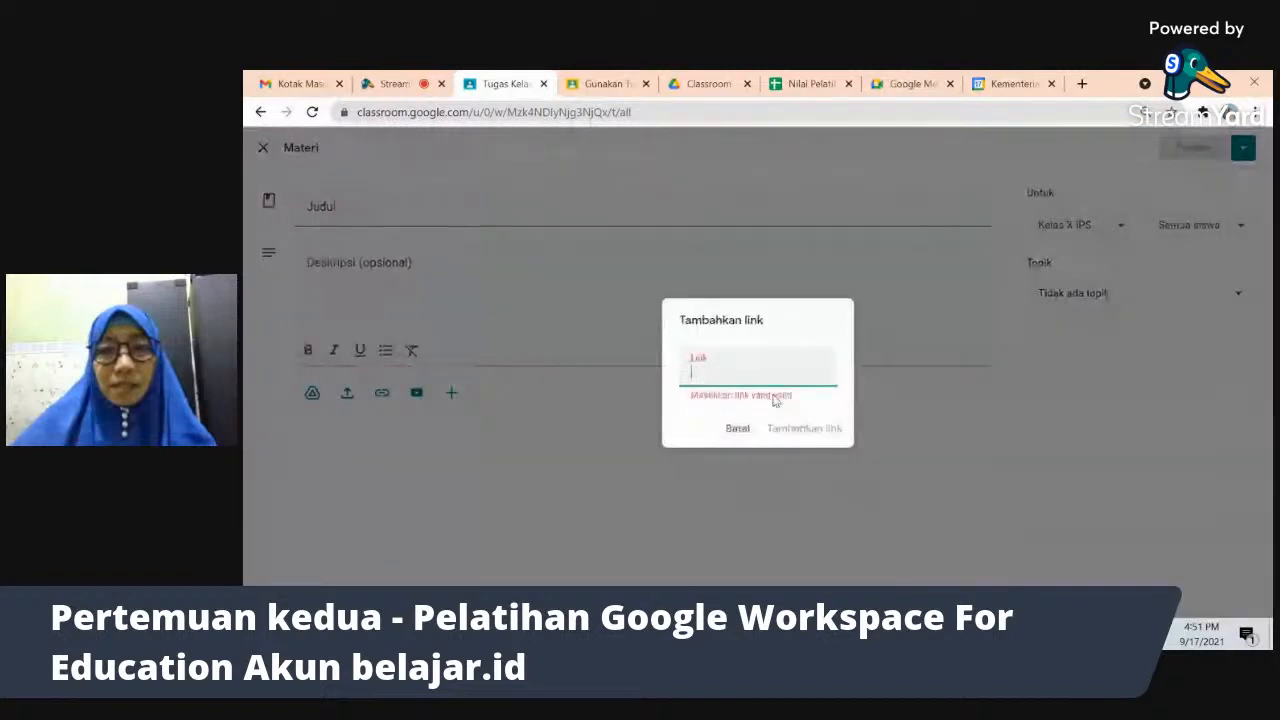
pyautogui.click(736, 429)
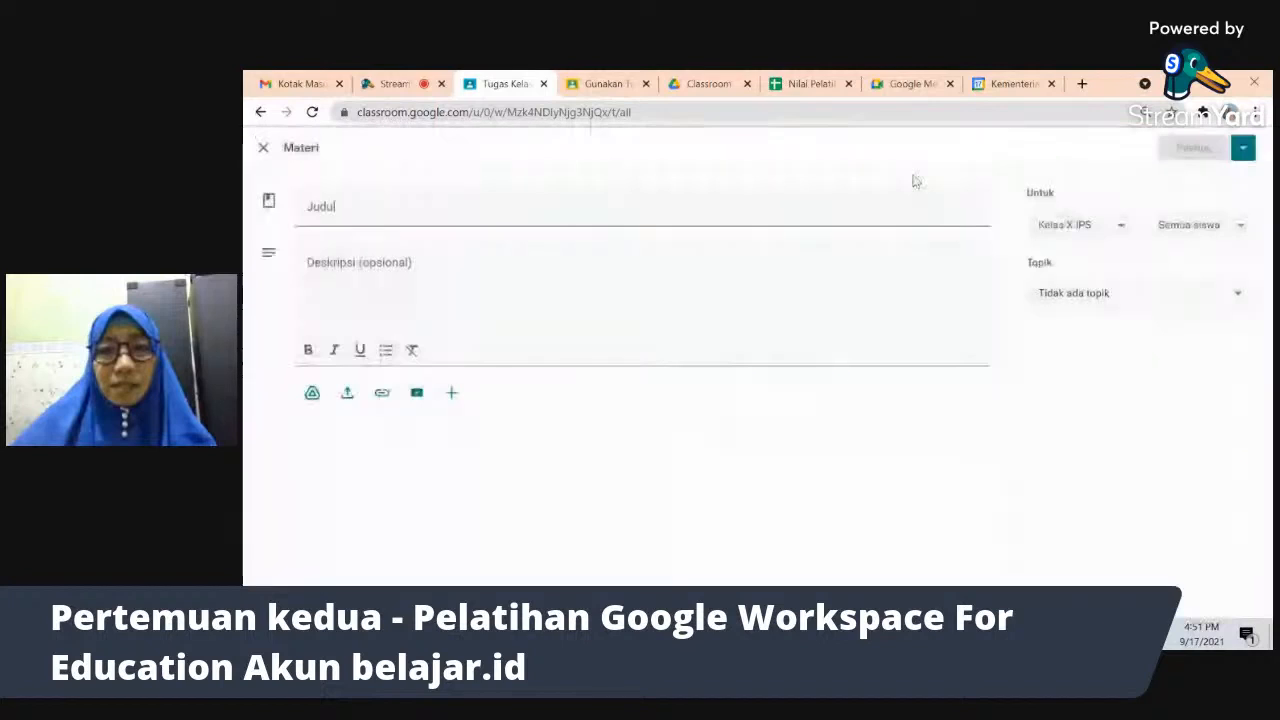
# - Copy the Google Meet link from the Calendar event details and reopen the Materi add-link box
pyautogui.click(908, 84)
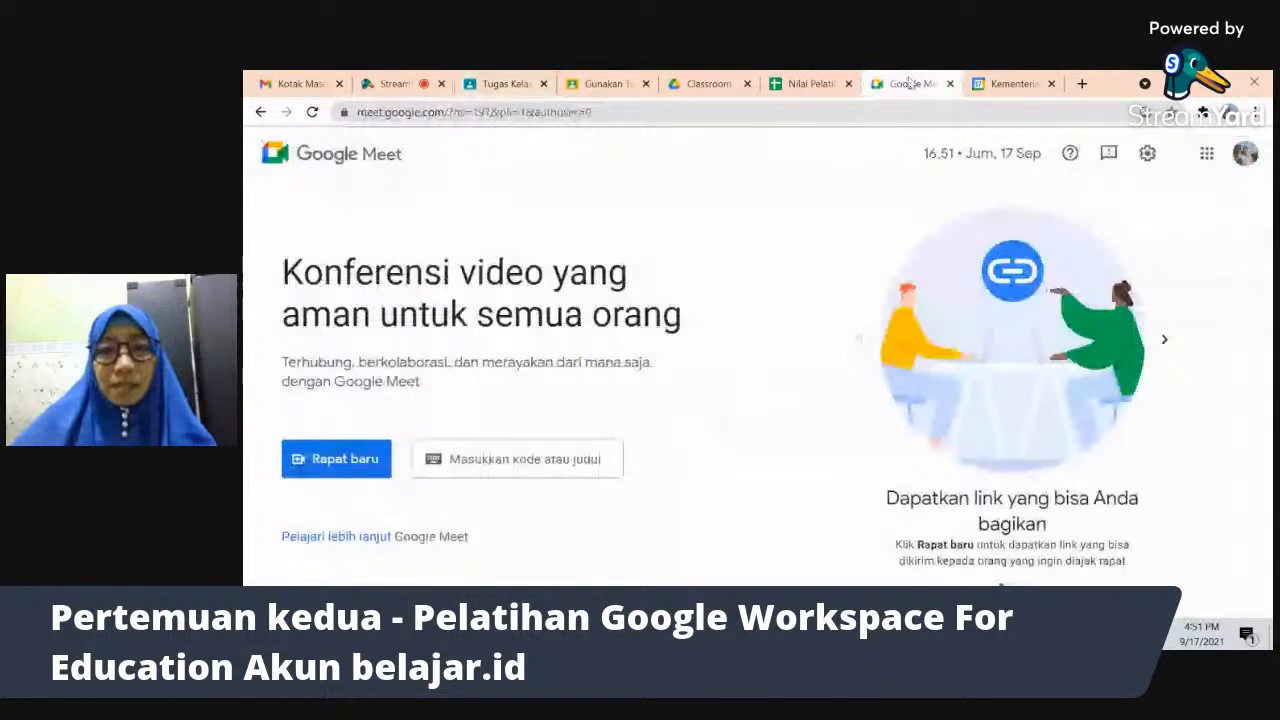
pyautogui.click(1012, 84)
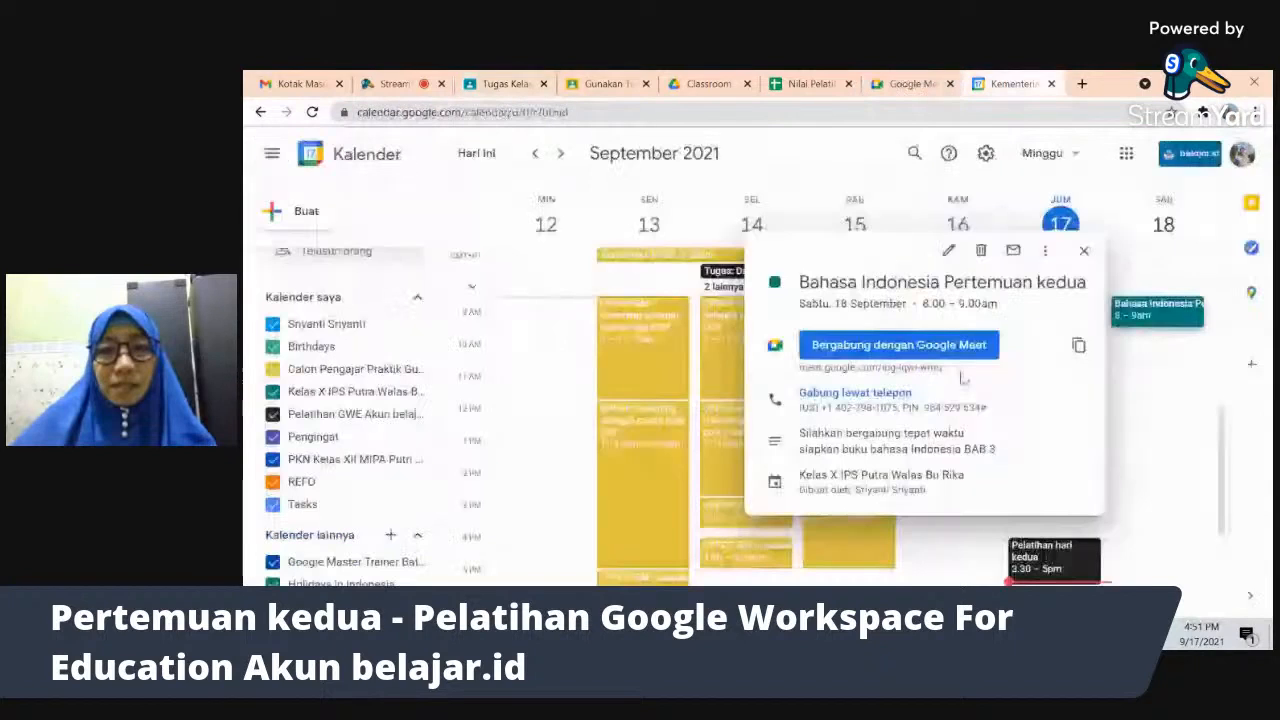
pyautogui.moveTo(962, 375); pyautogui.dragTo(798, 367)
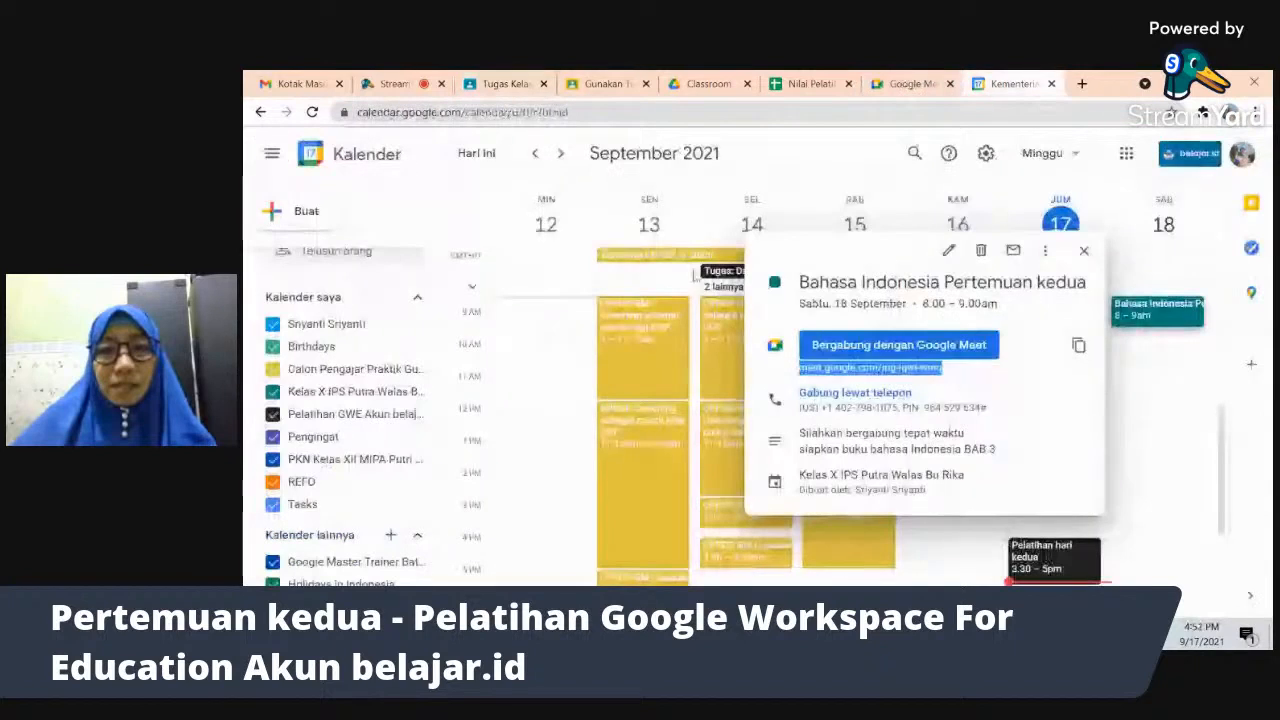
pyautogui.click(526, 88)
pyautogui.click(381, 392)
# - Attach the Meet link, title it 'Bahasa INdonesia Pertemuan kedua', and describe it 'Silahkan klik link di bawah ini untuk mgabung'
pyautogui.hotkey('ctrl', 'v')
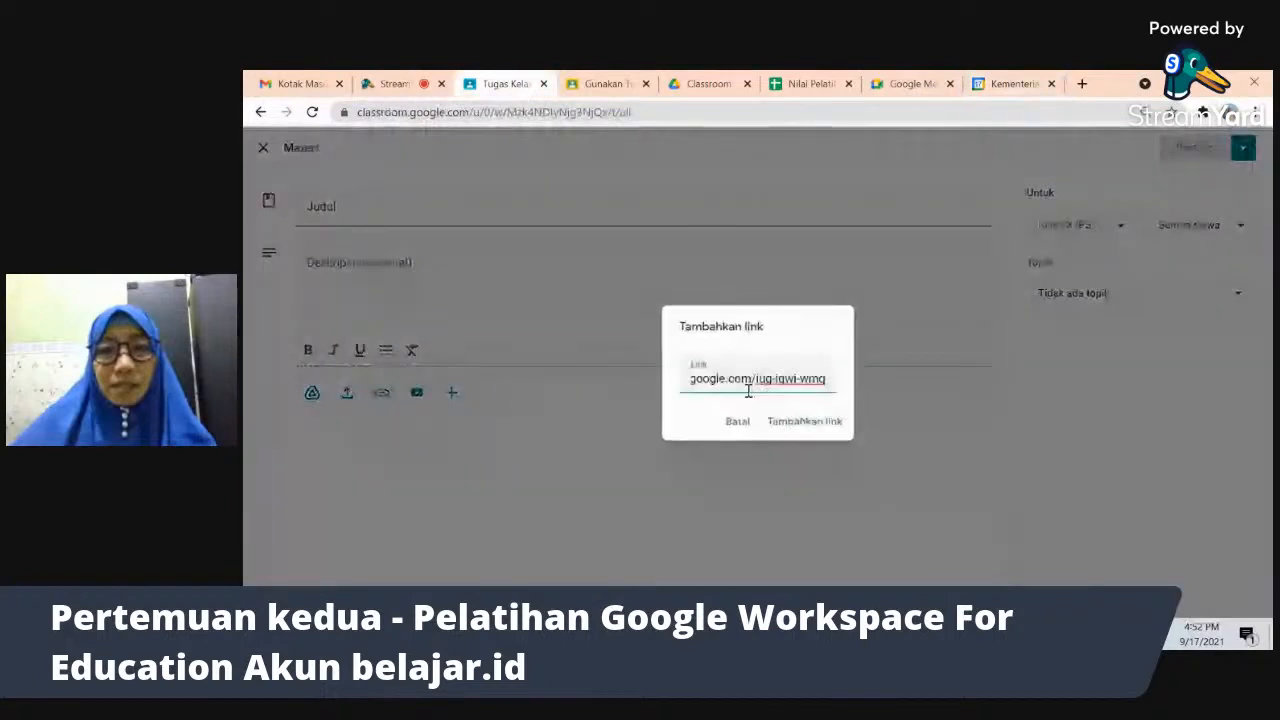
pyautogui.click(806, 421)
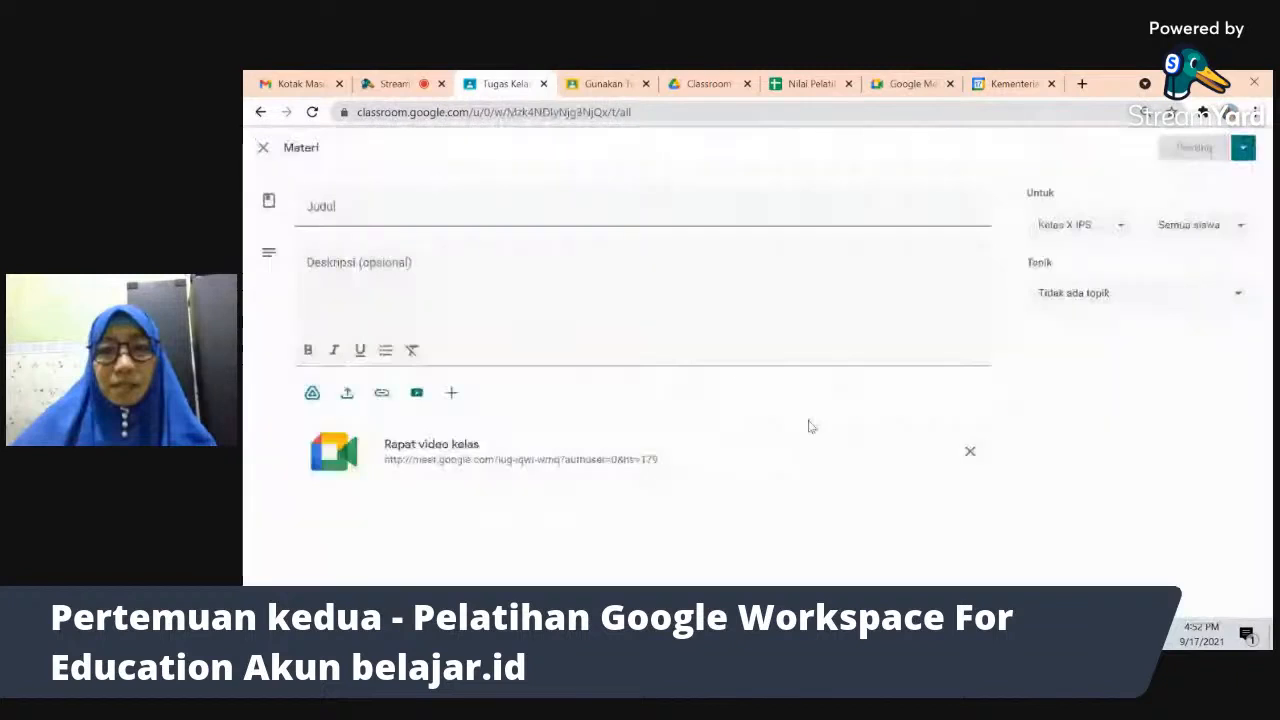
pyautogui.click(468, 205)
pyautogui.write('B')
pyautogui.press('BackSpace')
pyautogui.write('Bahasa INdo')
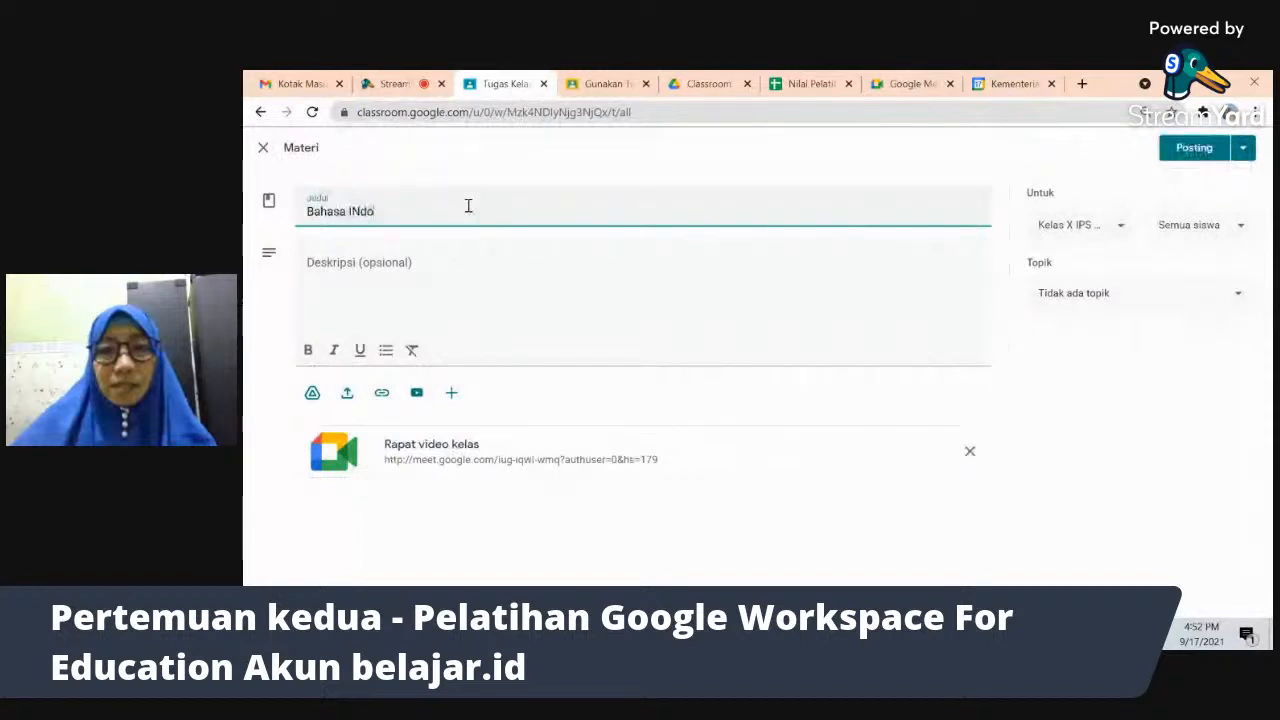
pyautogui.write('nesia')
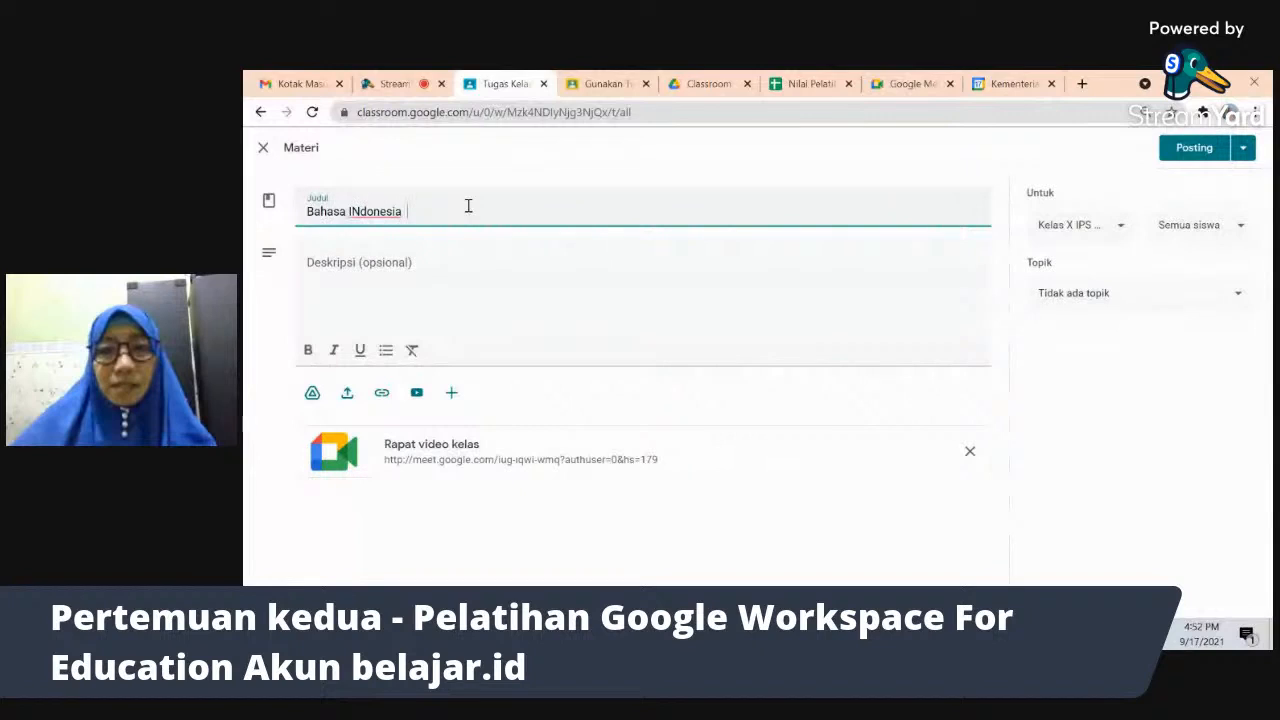
pyautogui.write(' Pertemuan kedua')
pyautogui.click(479, 268)
pyautogui.write('Silahkan klik link ')
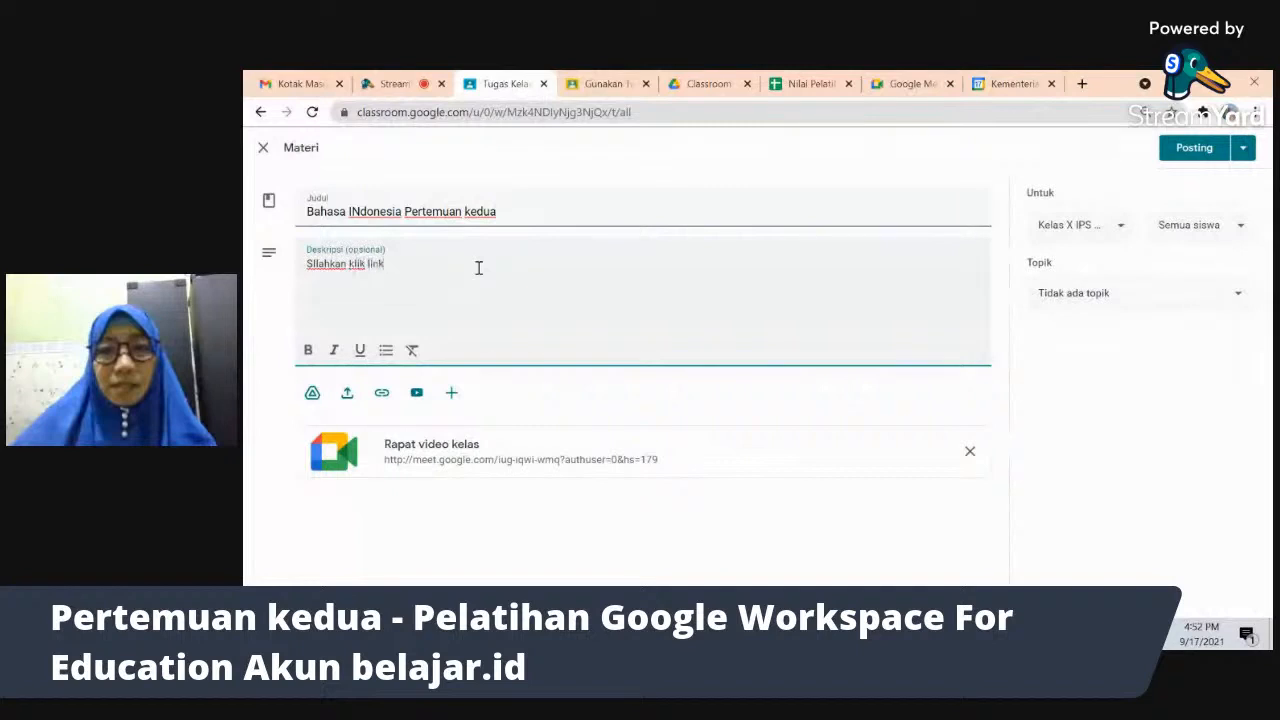
pyautogui.write('di bawah ini untuk m')
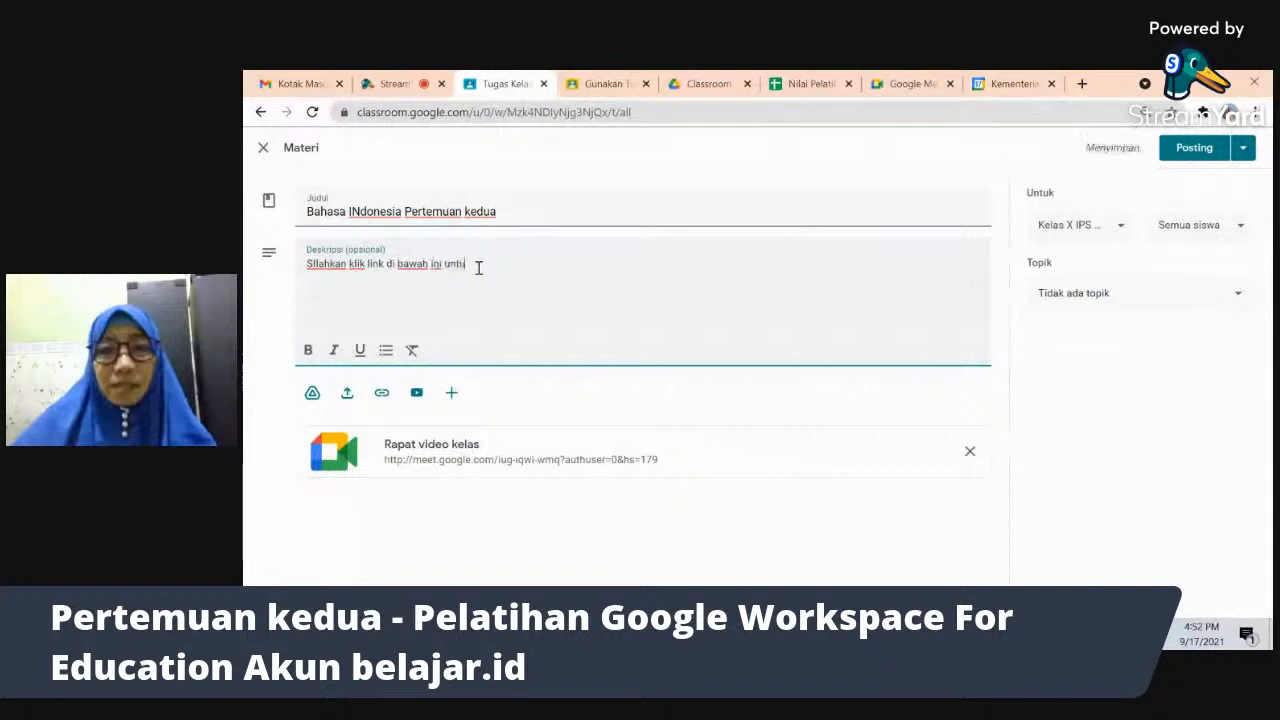
pyautogui.write('gabung')
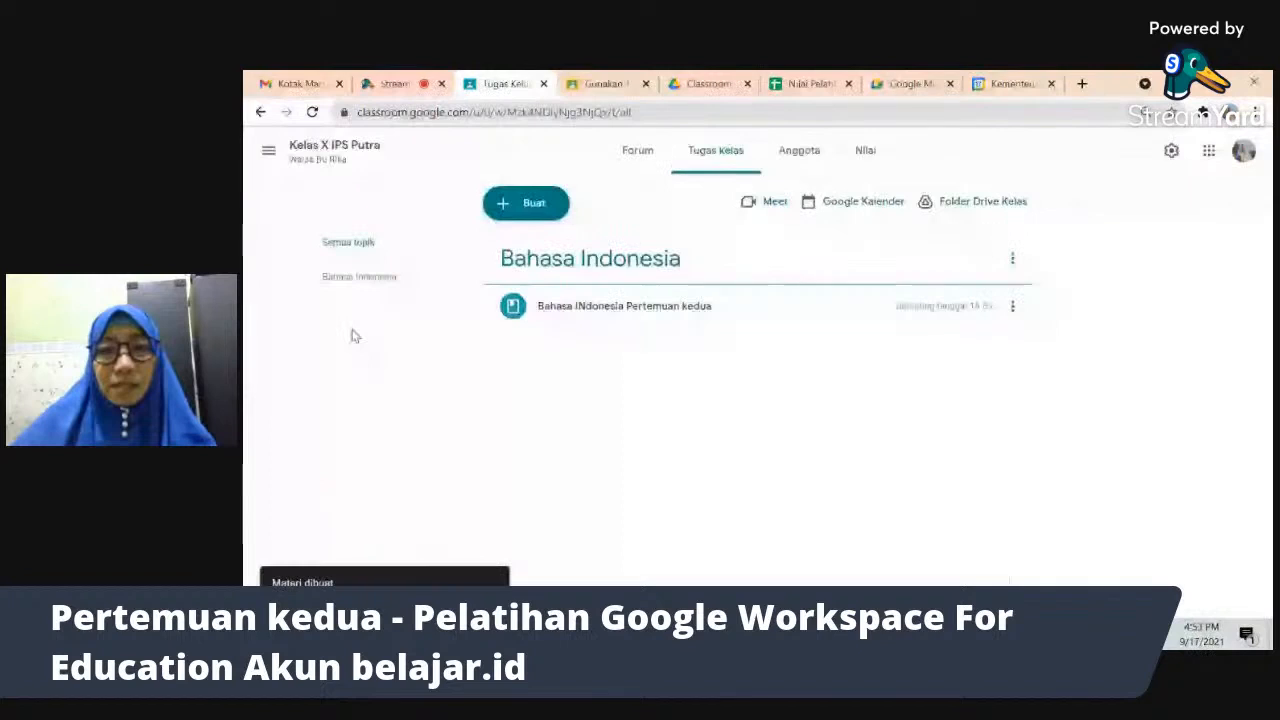
# - Create the PKN and Matematika topics in the class
pyautogui.click(526, 203)
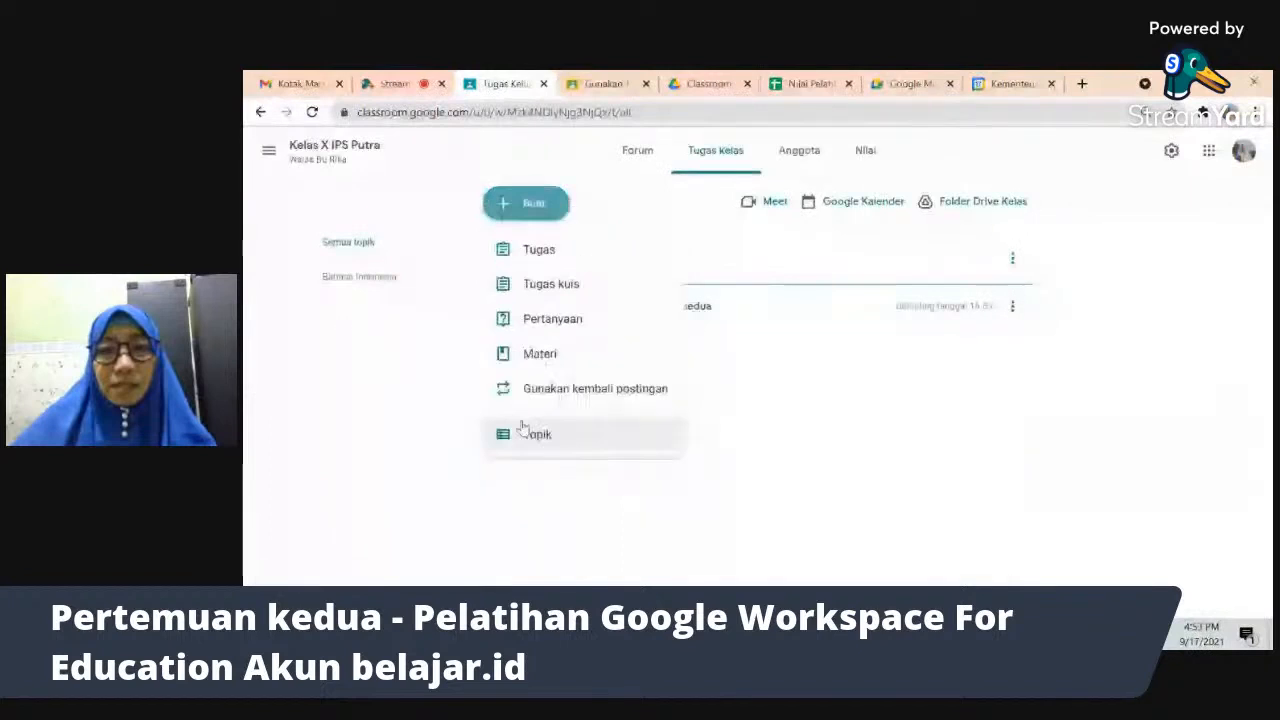
pyautogui.click(533, 440)
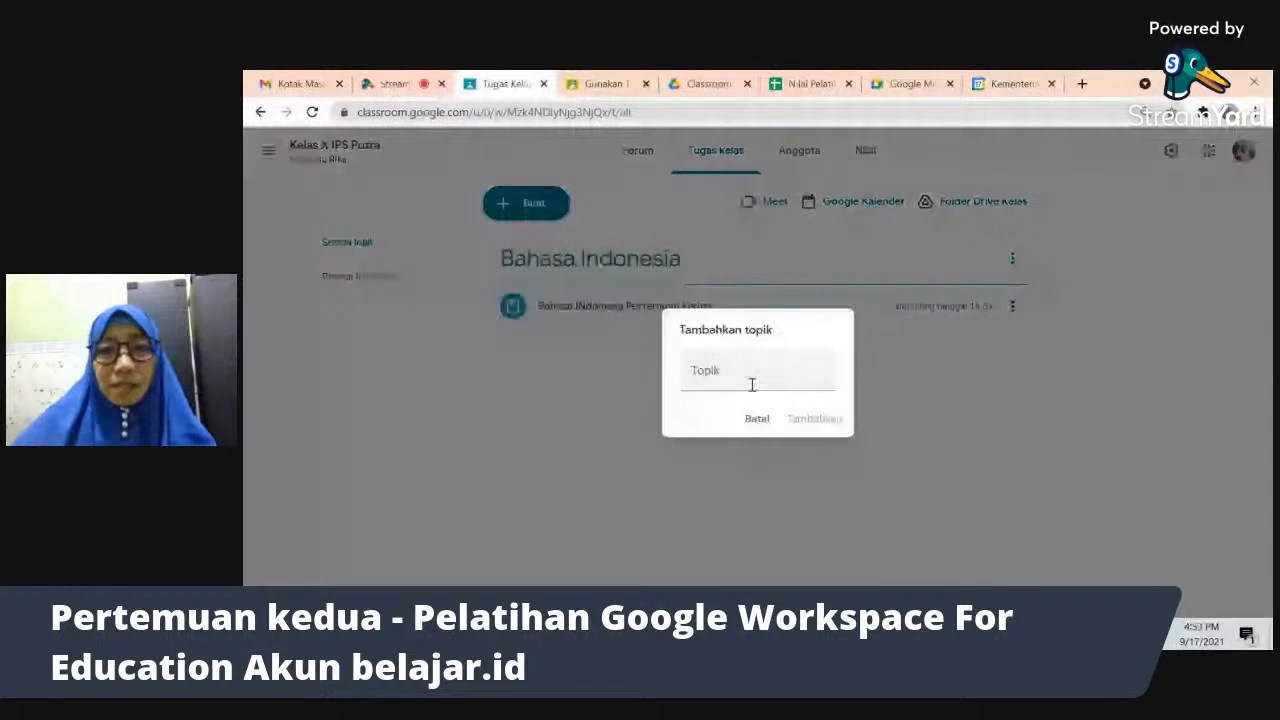
pyautogui.click(746, 377)
pyautogui.write('PKN')
pyautogui.click(812, 420)
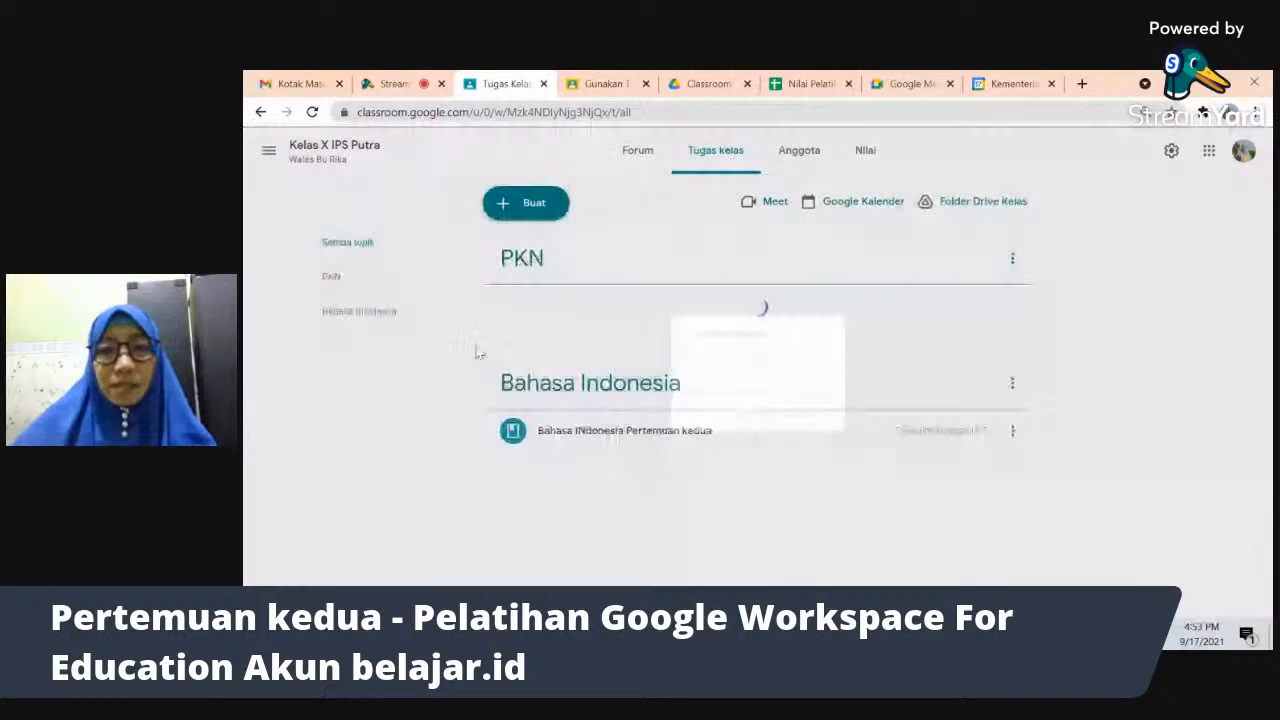
pyautogui.click(526, 202)
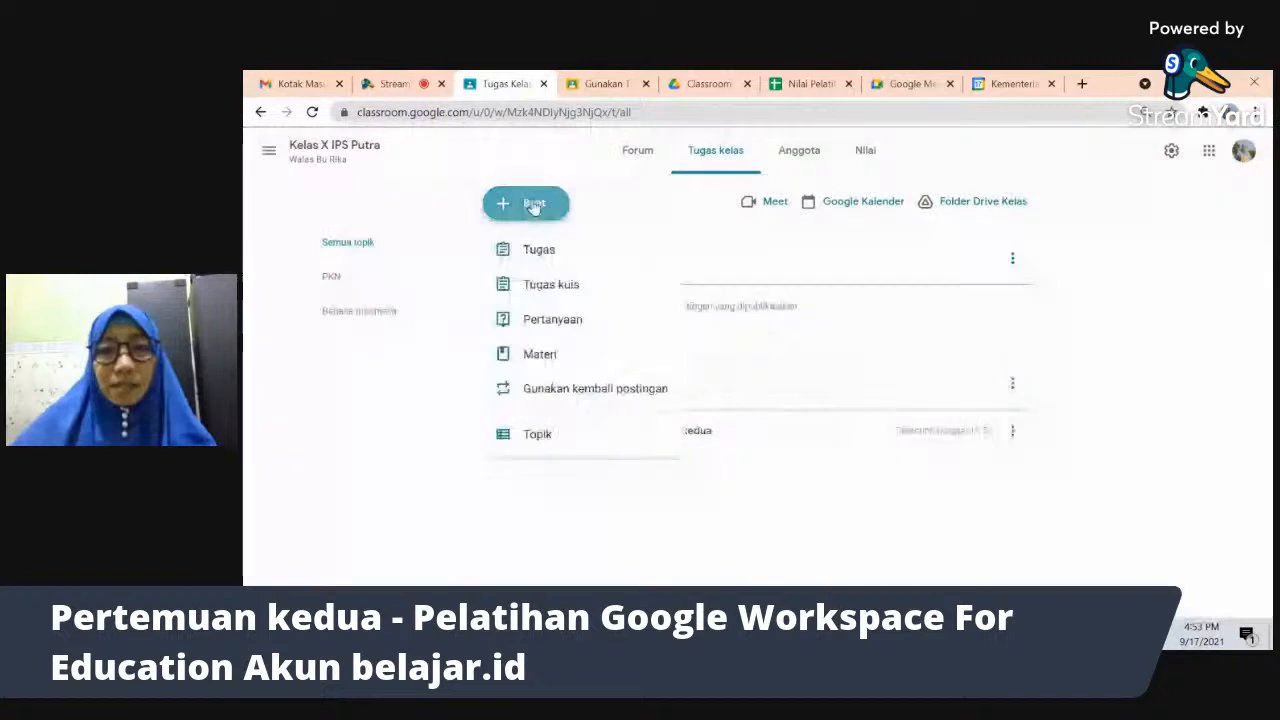
pyautogui.click(576, 431)
pyautogui.write('Matematika')
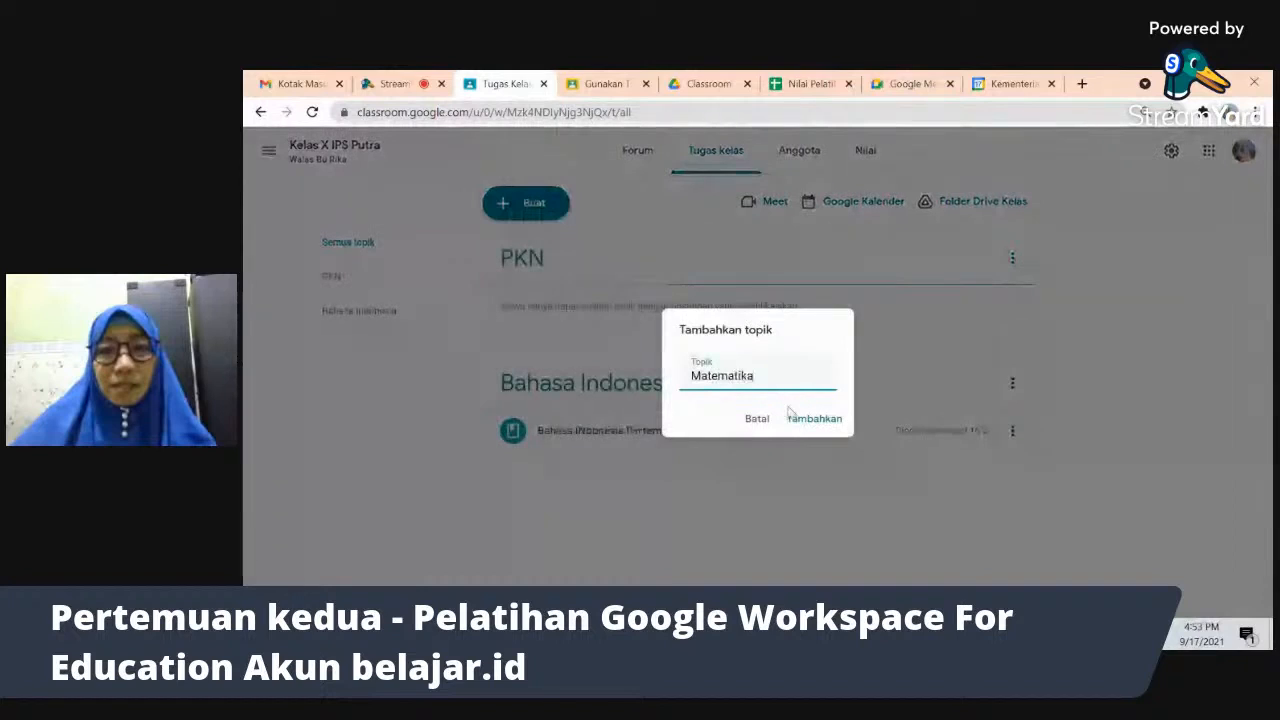
pyautogui.click(806, 419)
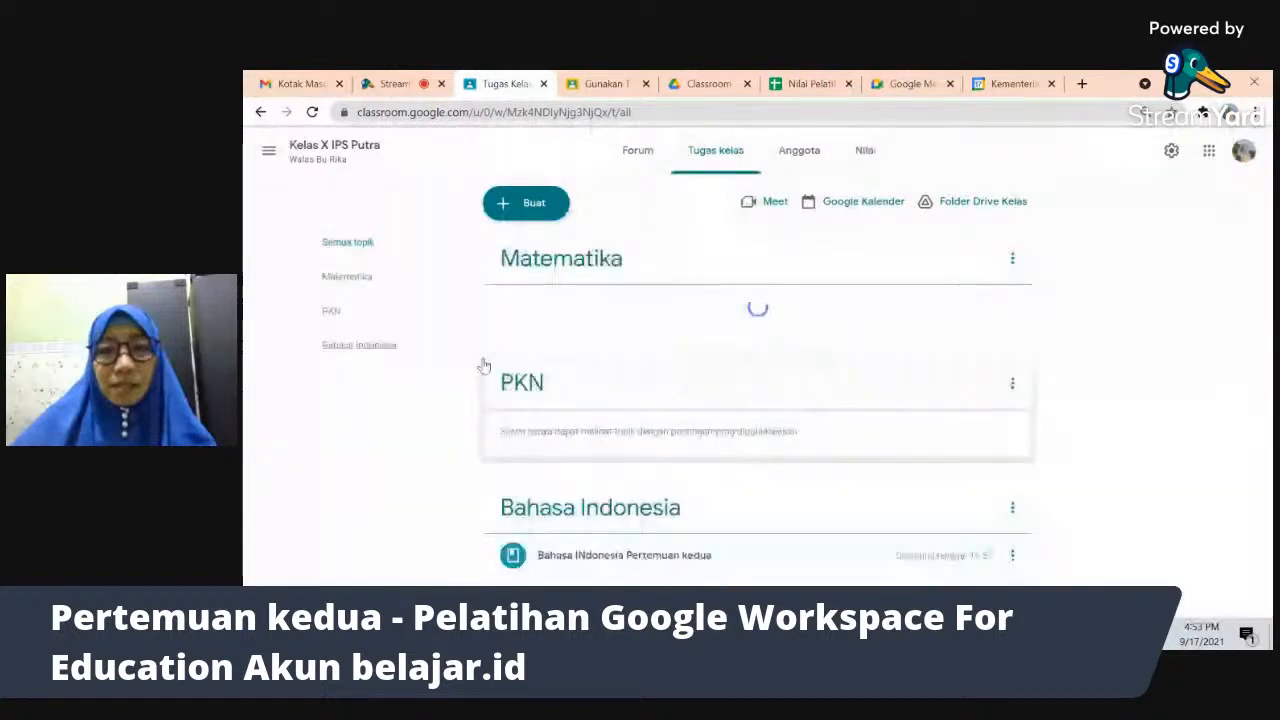
# - Reorder the topics to Matematika, PKN, then Bahasa Indonesia
pyautogui.moveTo(569, 503); pyautogui.dragTo(600, 252)
pyautogui.moveTo(637, 531); pyautogui.dragTo(638, 291)
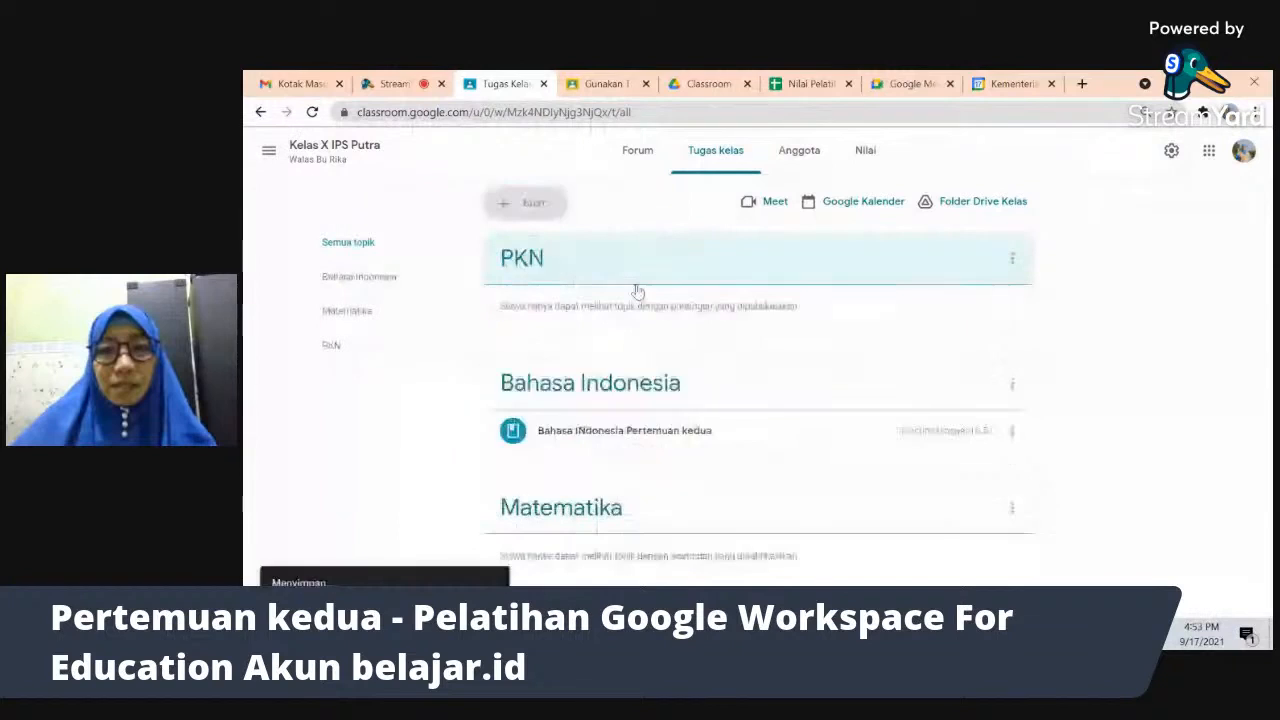
pyautogui.moveTo(663, 517); pyautogui.dragTo(667, 303)
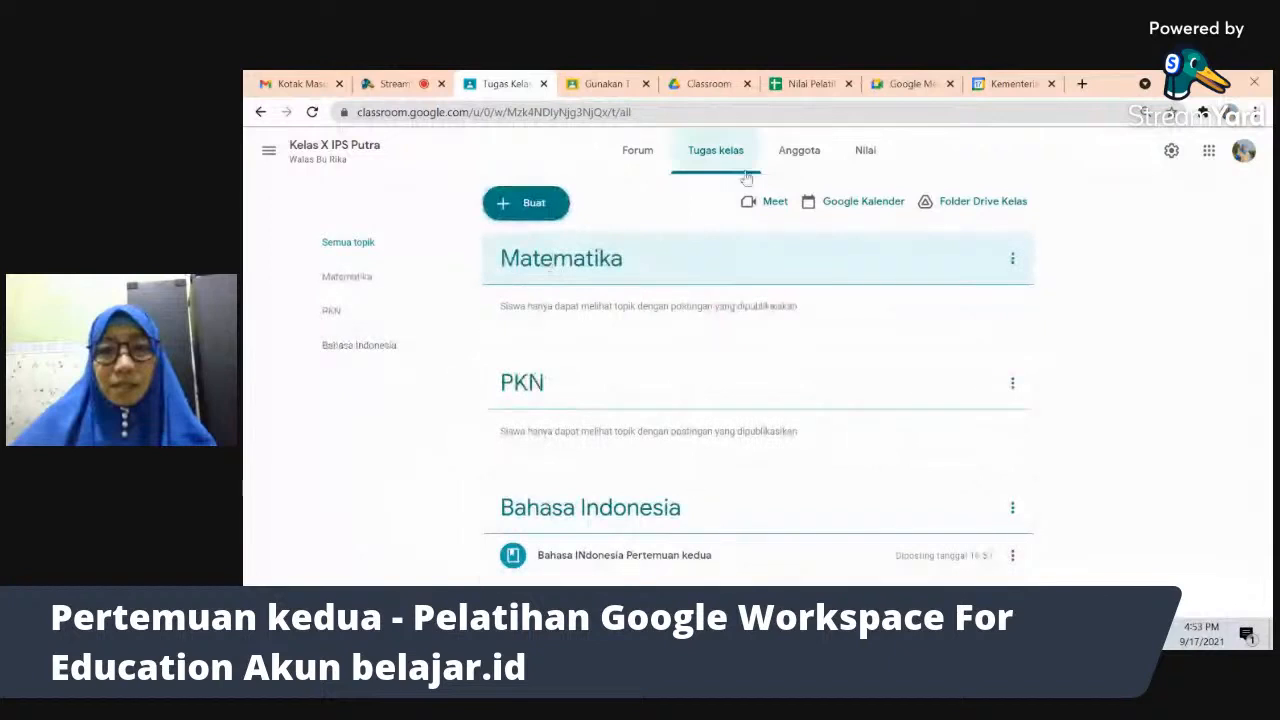
pyautogui.click(540, 207)
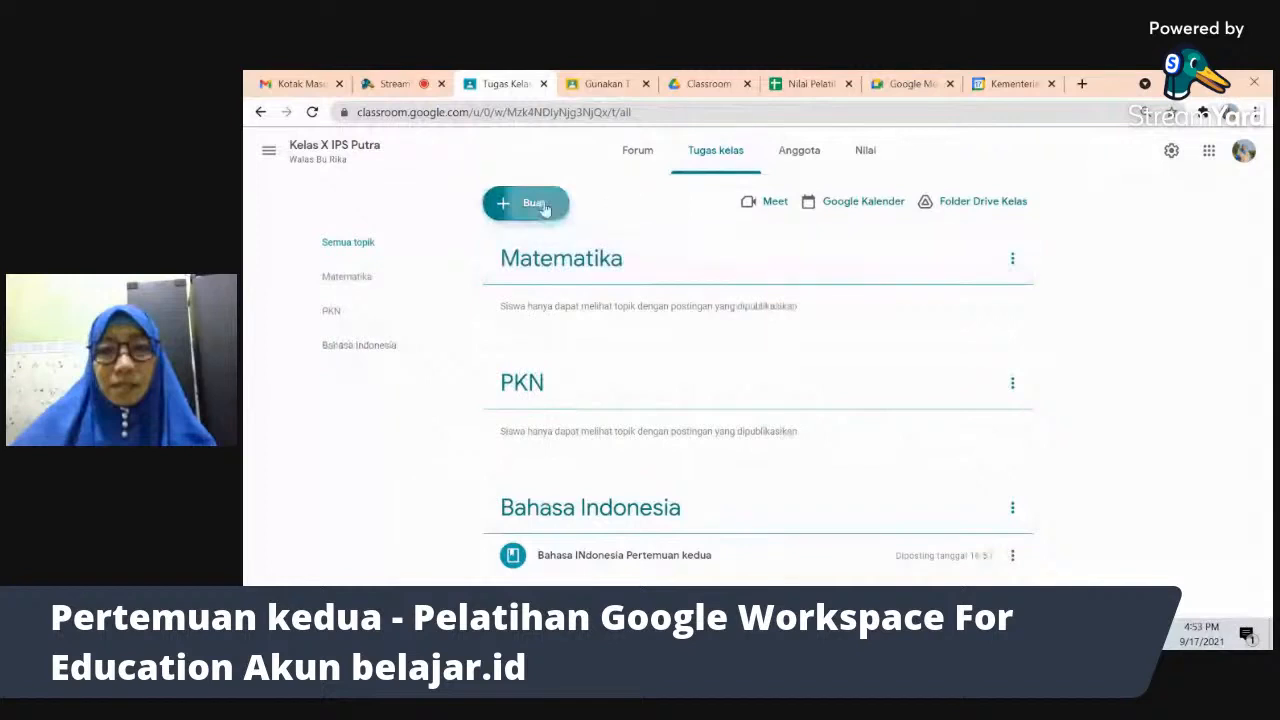
pyautogui.click(538, 249)
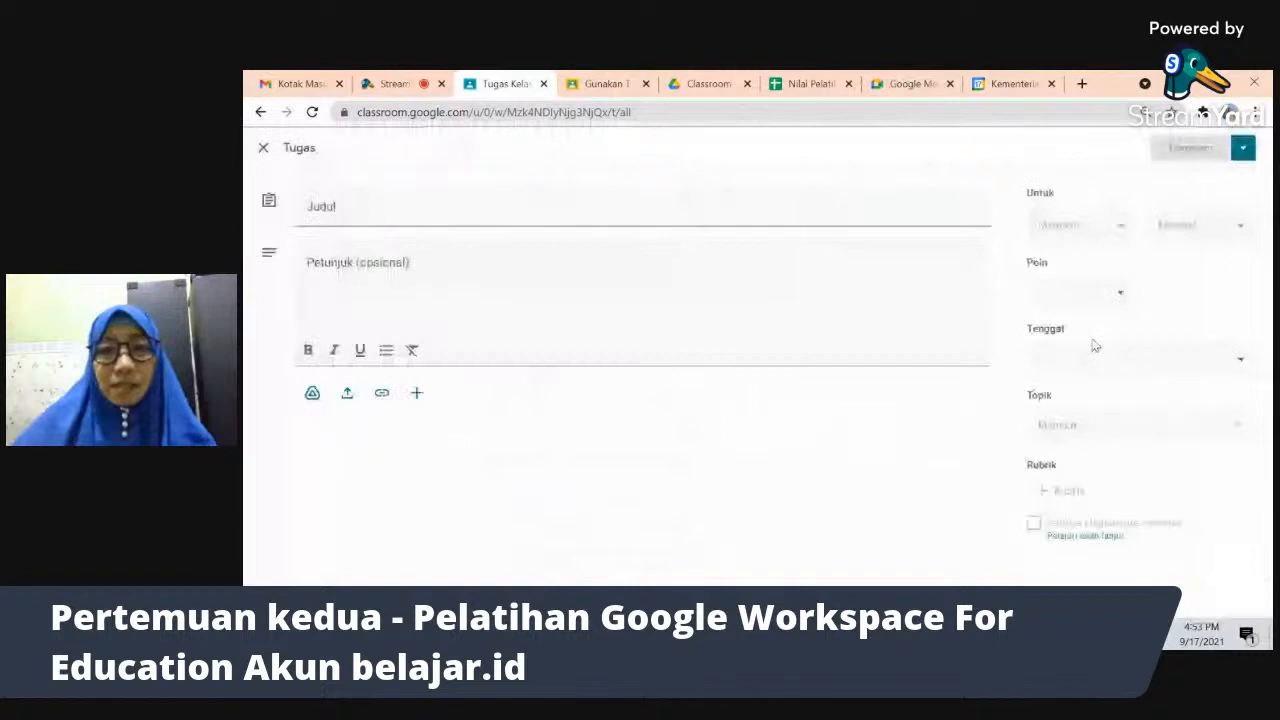
pyautogui.click(1164, 431)
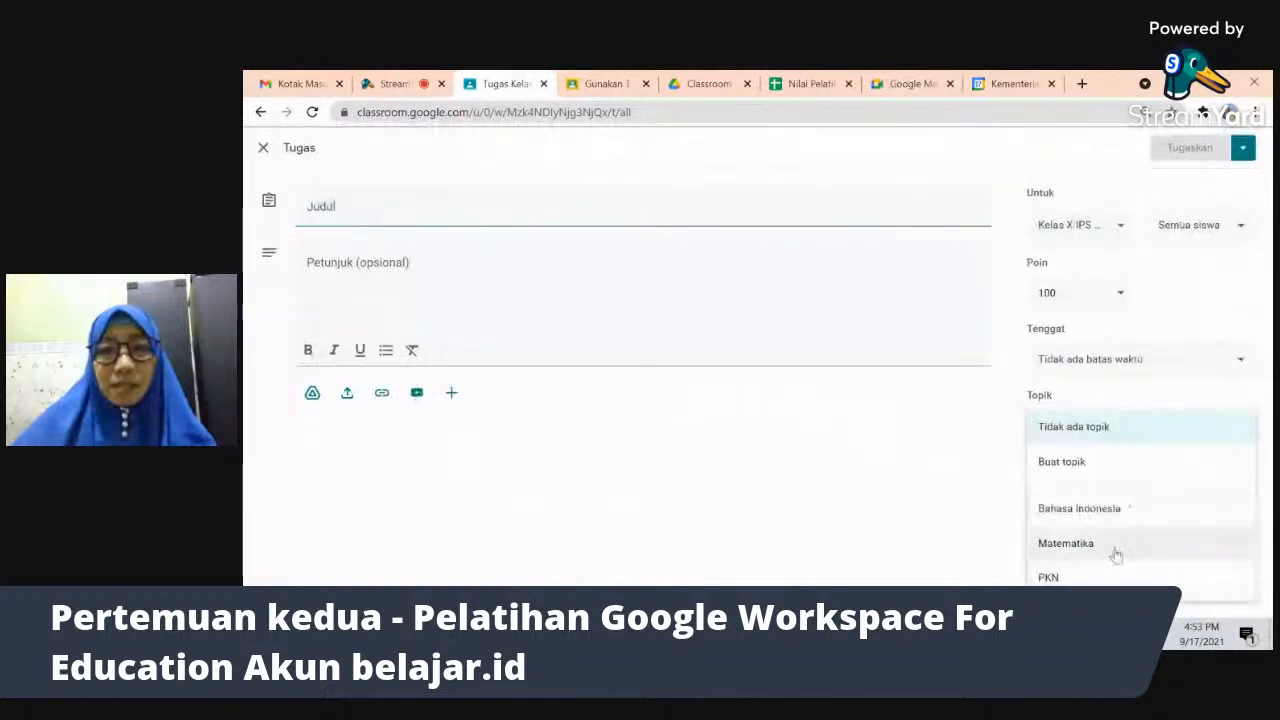
pyautogui.click(932, 462)
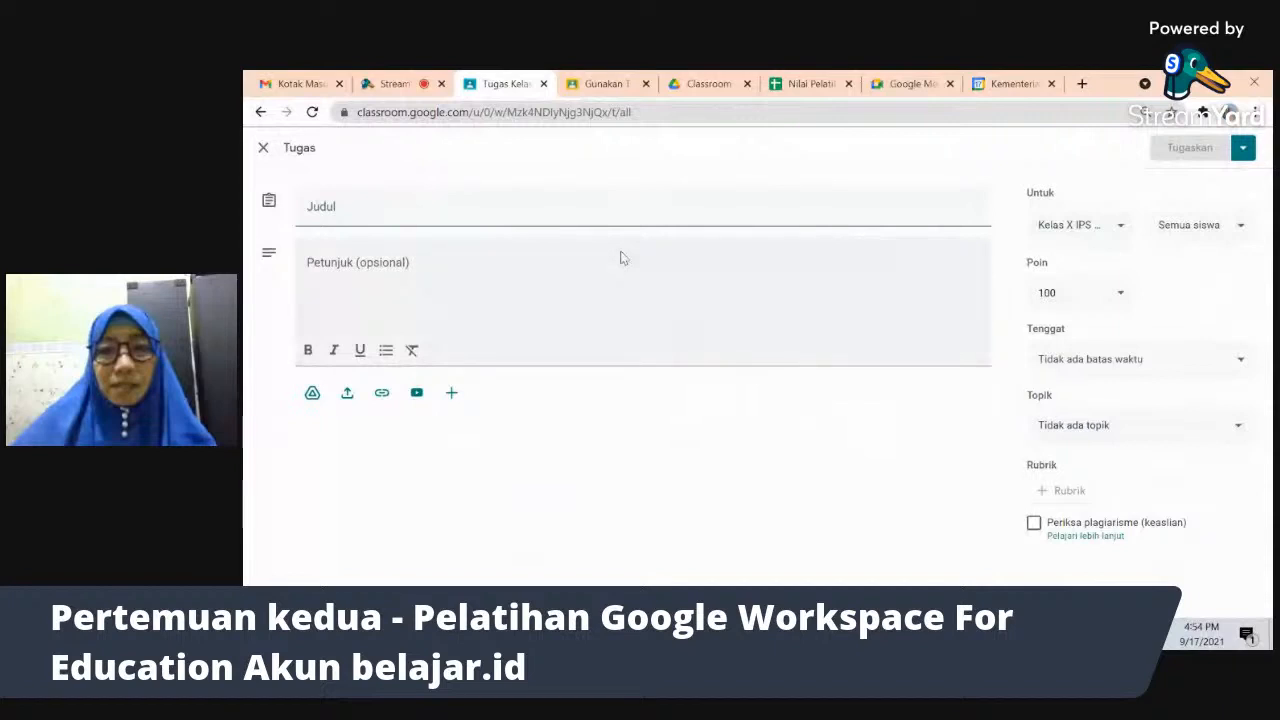
pyautogui.click(265, 150)
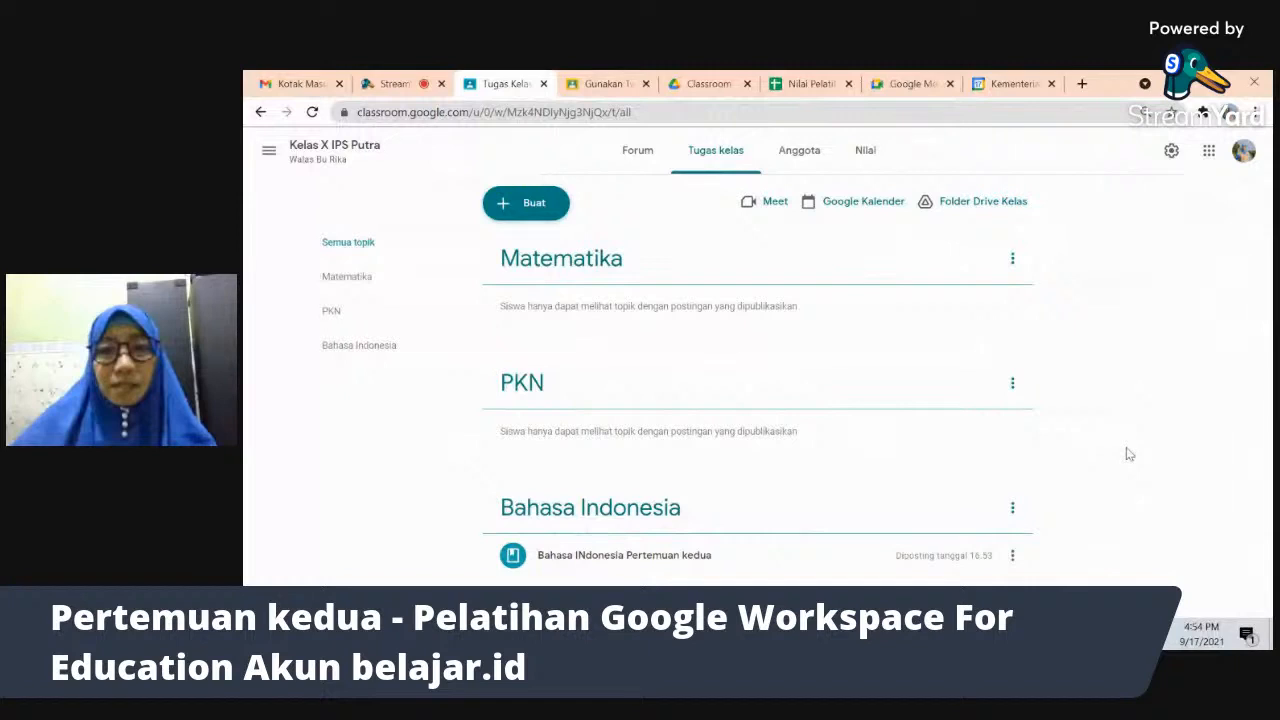
# - Open the Anggota page to view the class's teachers and students
pyautogui.click(799, 150)
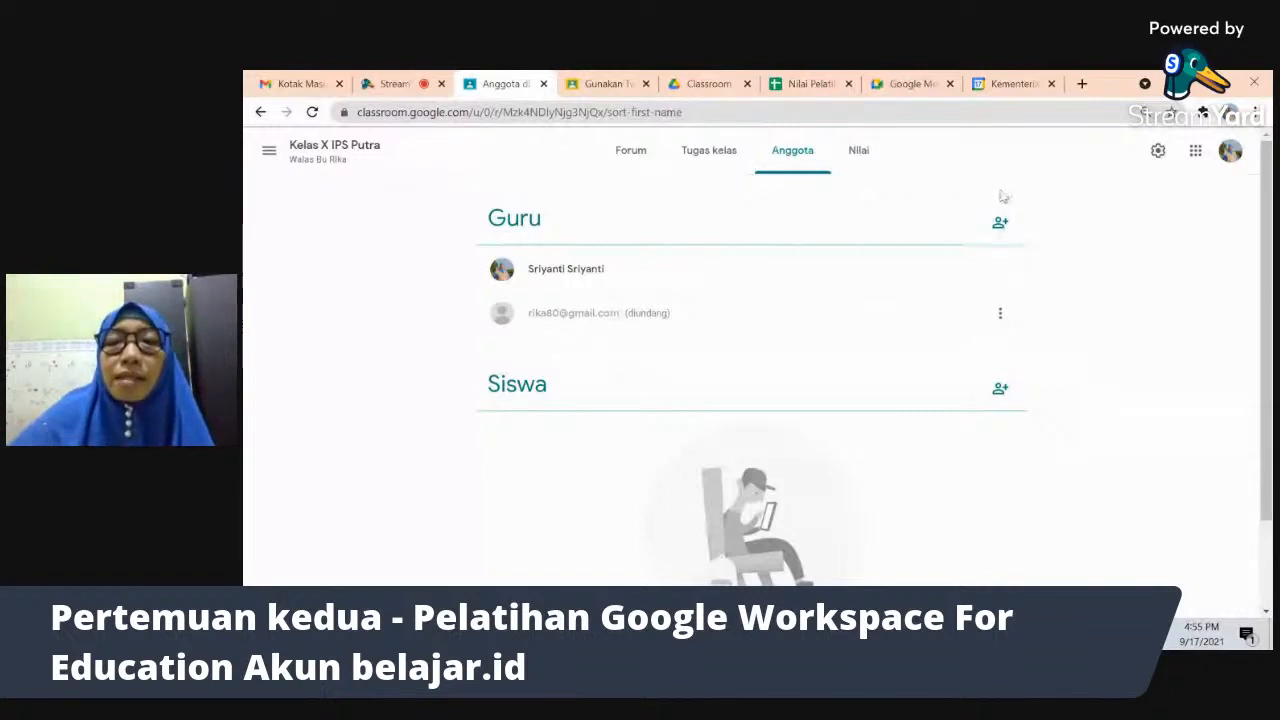
pyautogui.click(1001, 222)
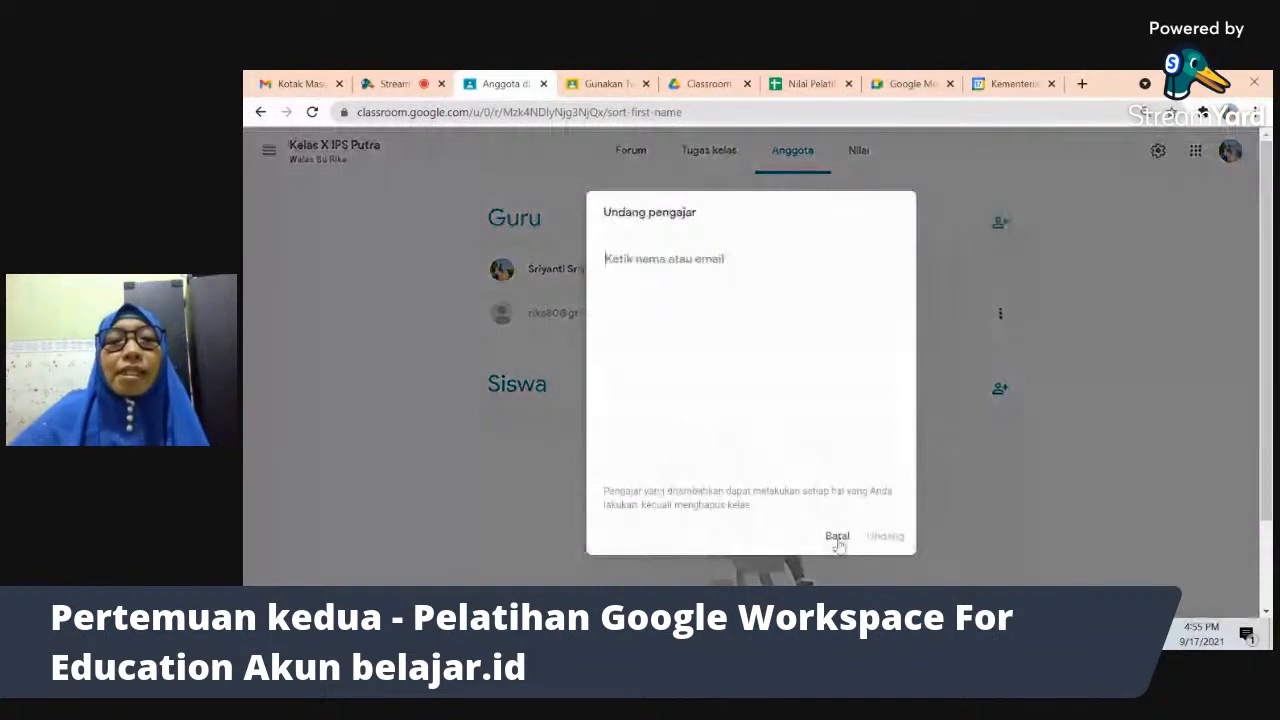
pyautogui.click(837, 540)
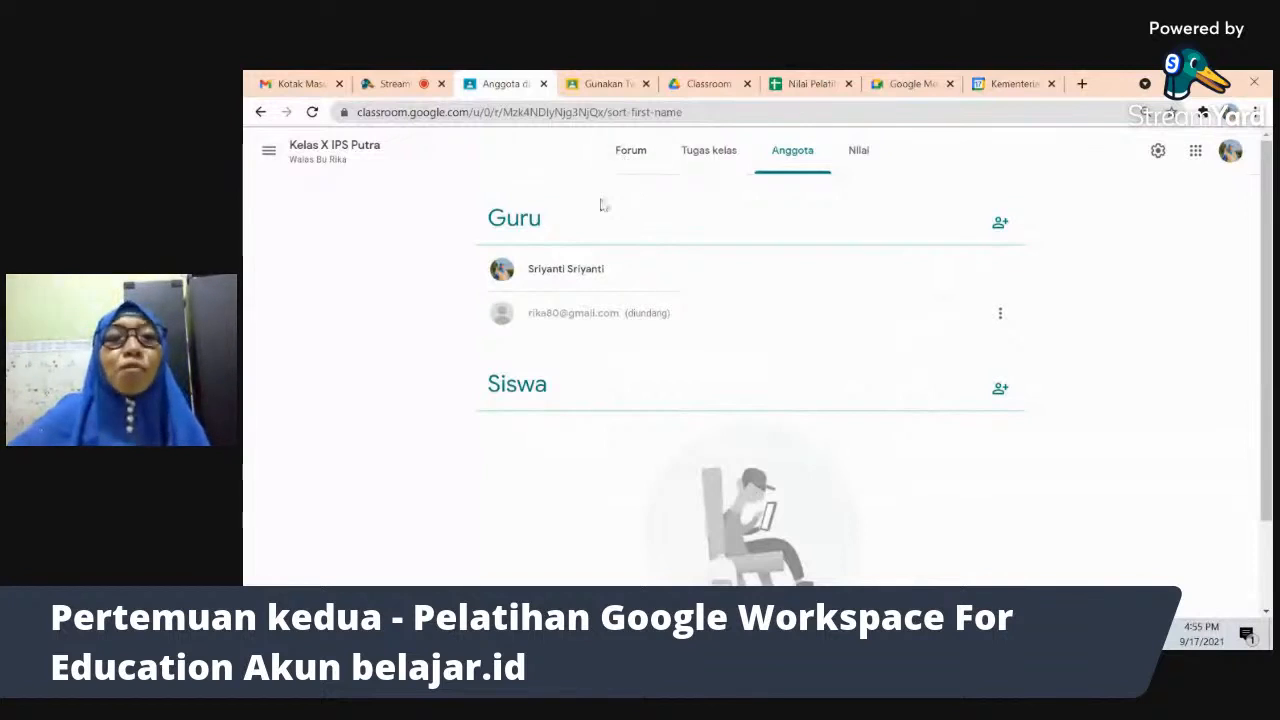
pyautogui.click(631, 153)
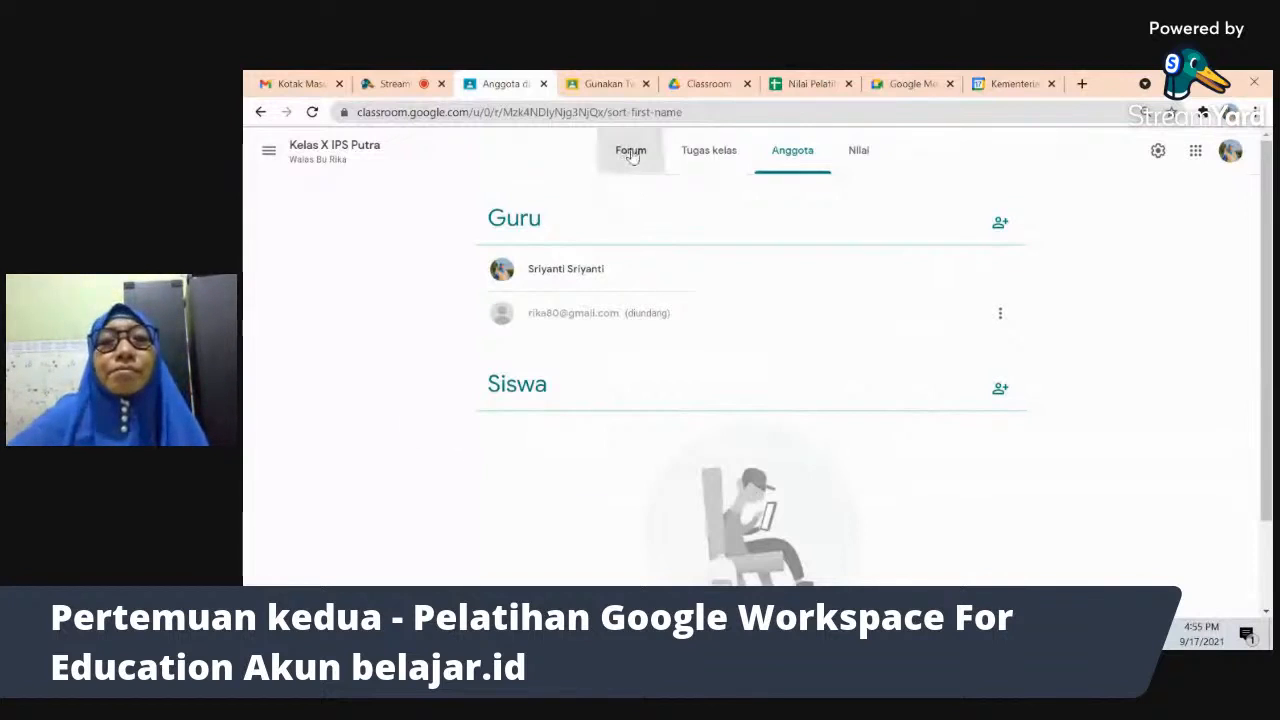
# - Go back via Forum to the Tugas kelas page showing Matematika, PKN and Bahasa Indonesia topics
pyautogui.click(867, 153)
pyautogui.click(640, 157)
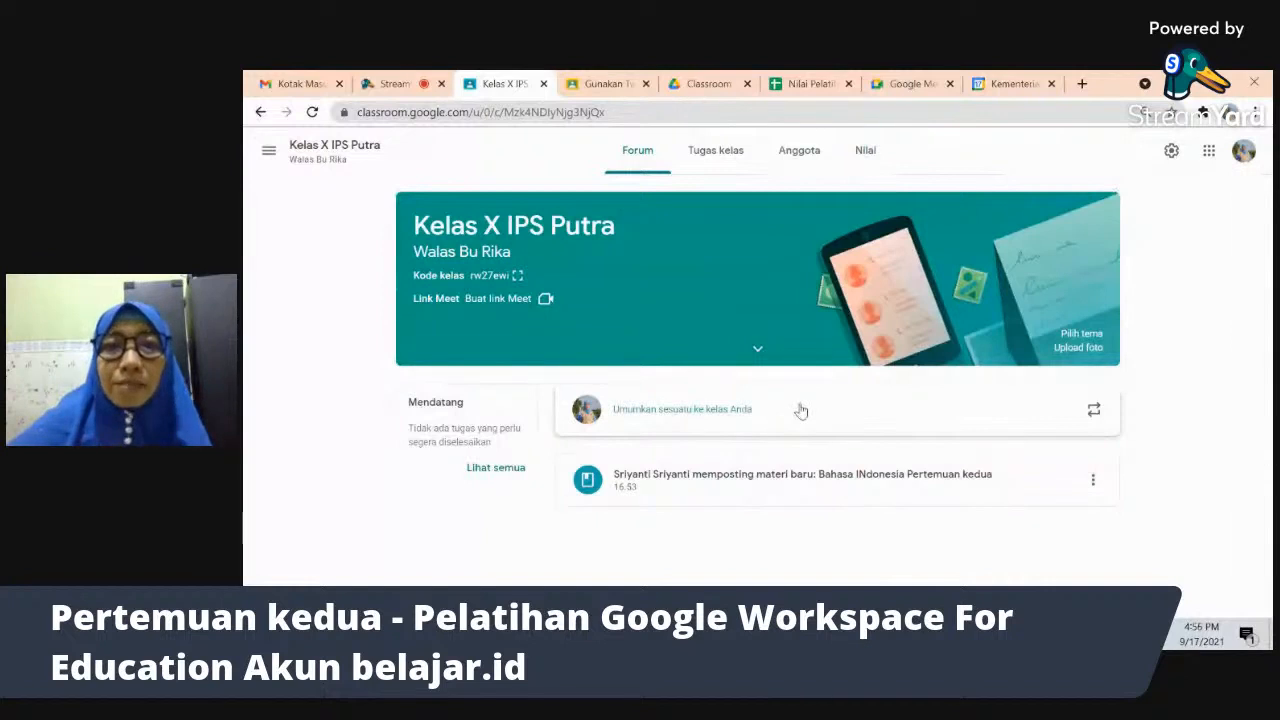
pyautogui.click(706, 160)
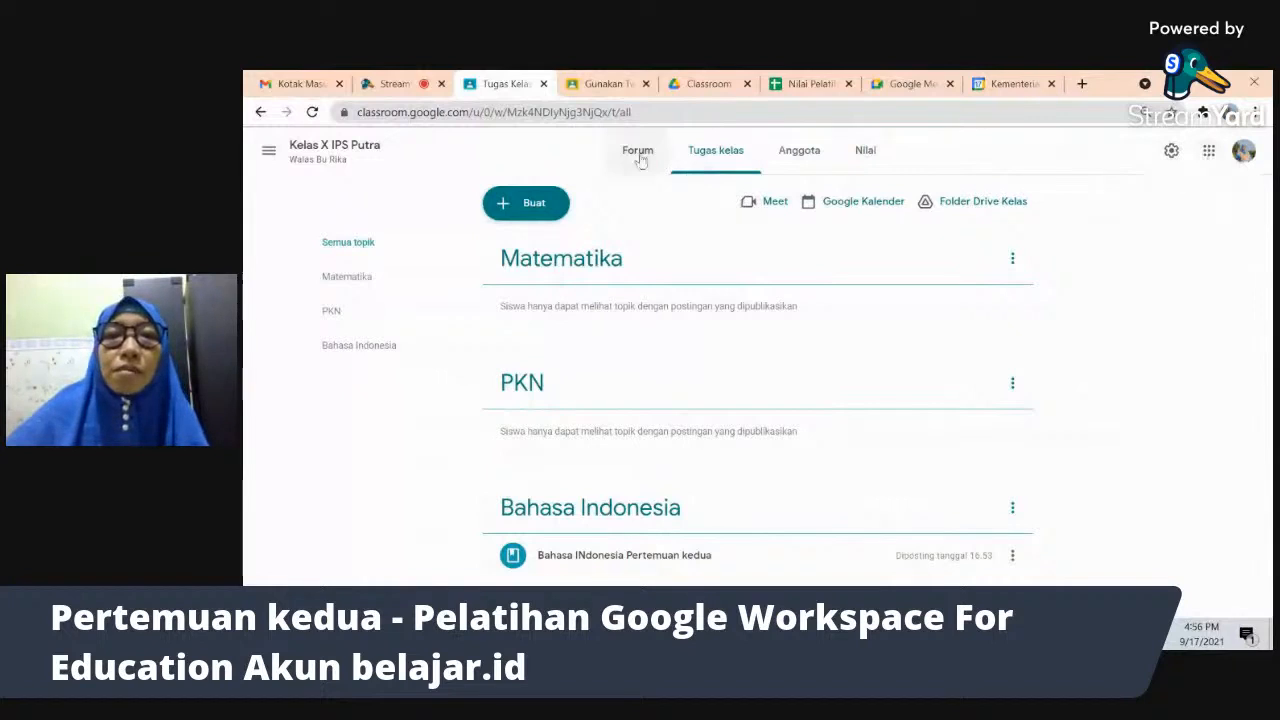
# - Start a new material post and briefly open the YouTube video picker, then close it
pyautogui.click(532, 207)
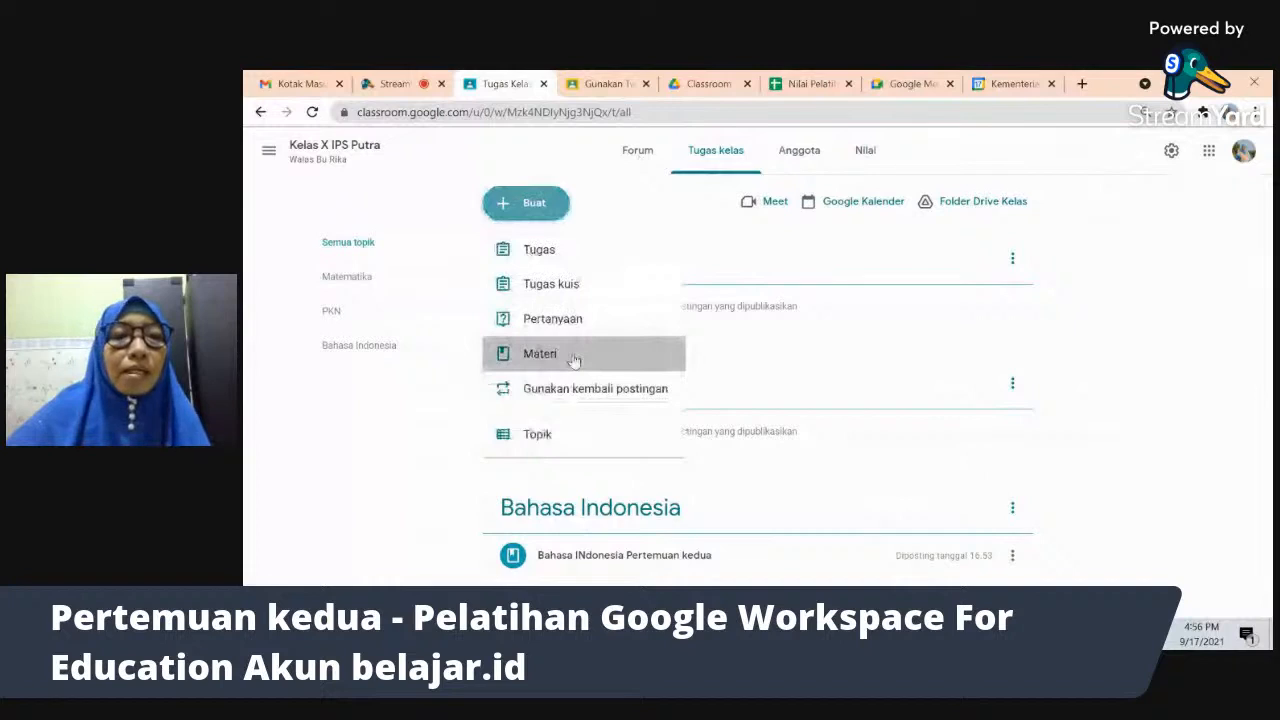
pyautogui.click(574, 360)
pyautogui.click(417, 393)
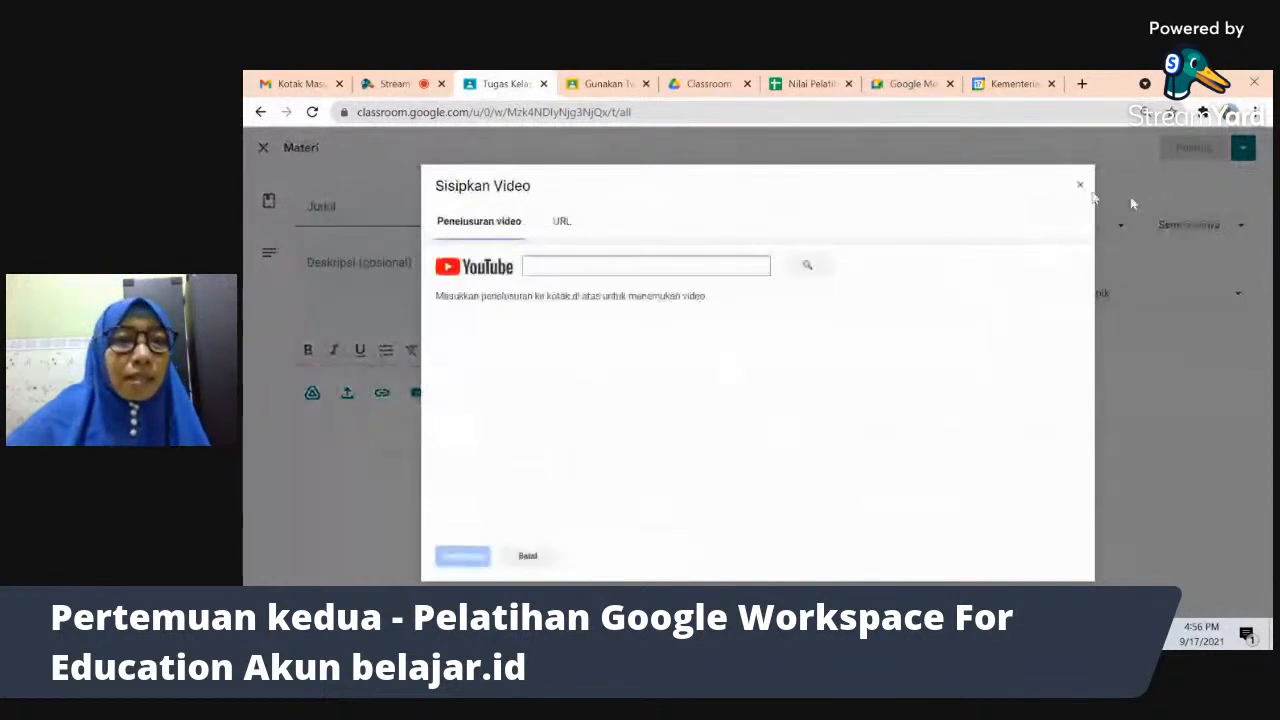
pyautogui.click(1079, 186)
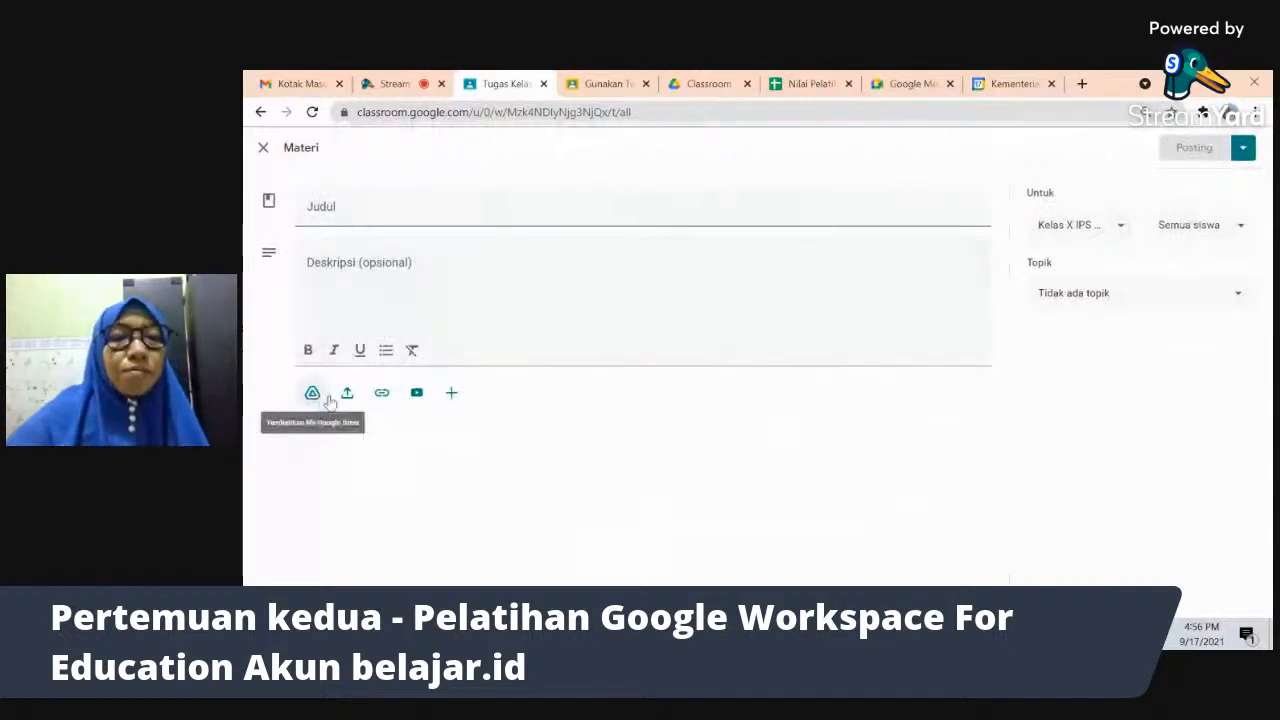
# - Search YouTube for '#yantiranacit' and attach the Day #1 Quizizz Pembelajaran Berbasis Games video
pyautogui.click(417, 394)
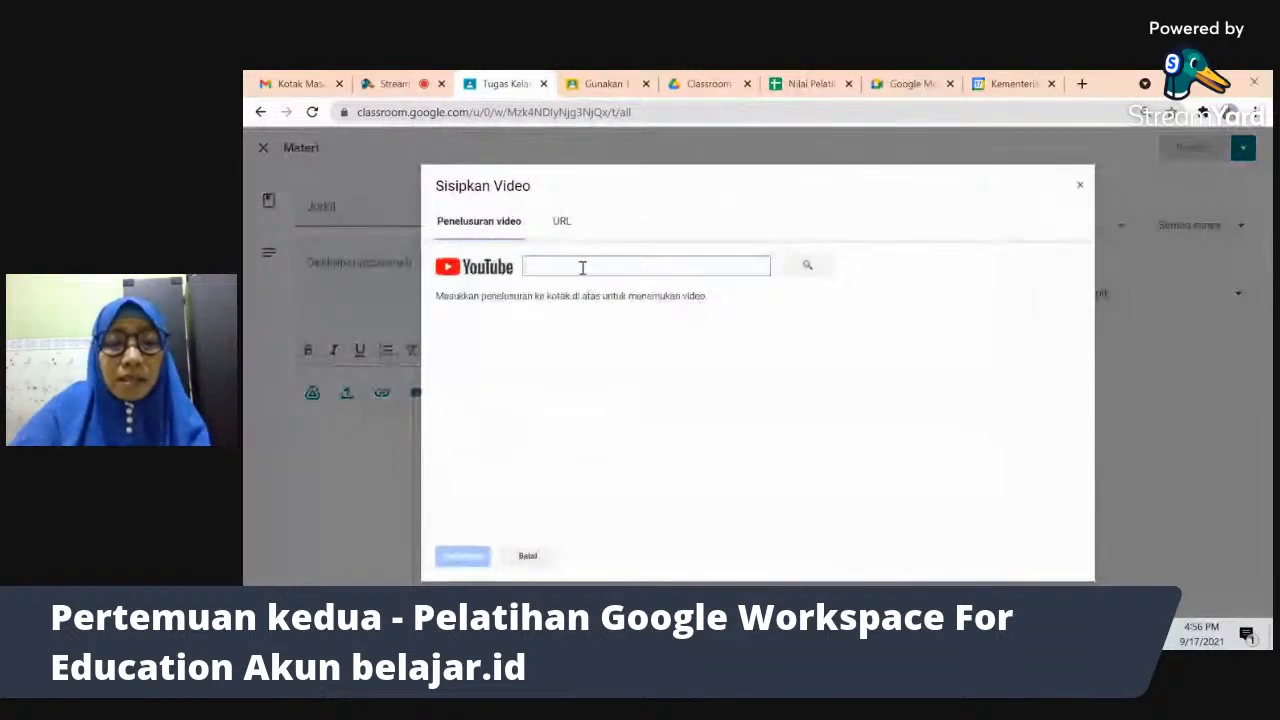
pyautogui.write('#')
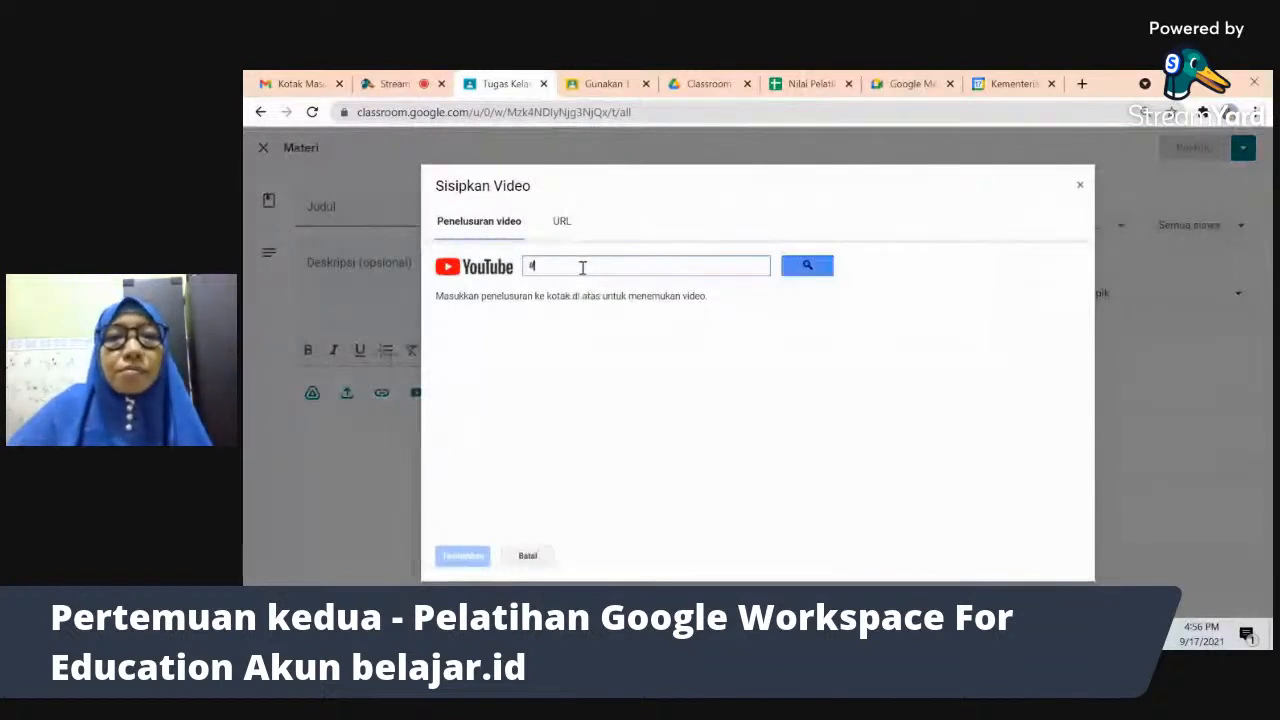
pyautogui.write('yantiranacit')
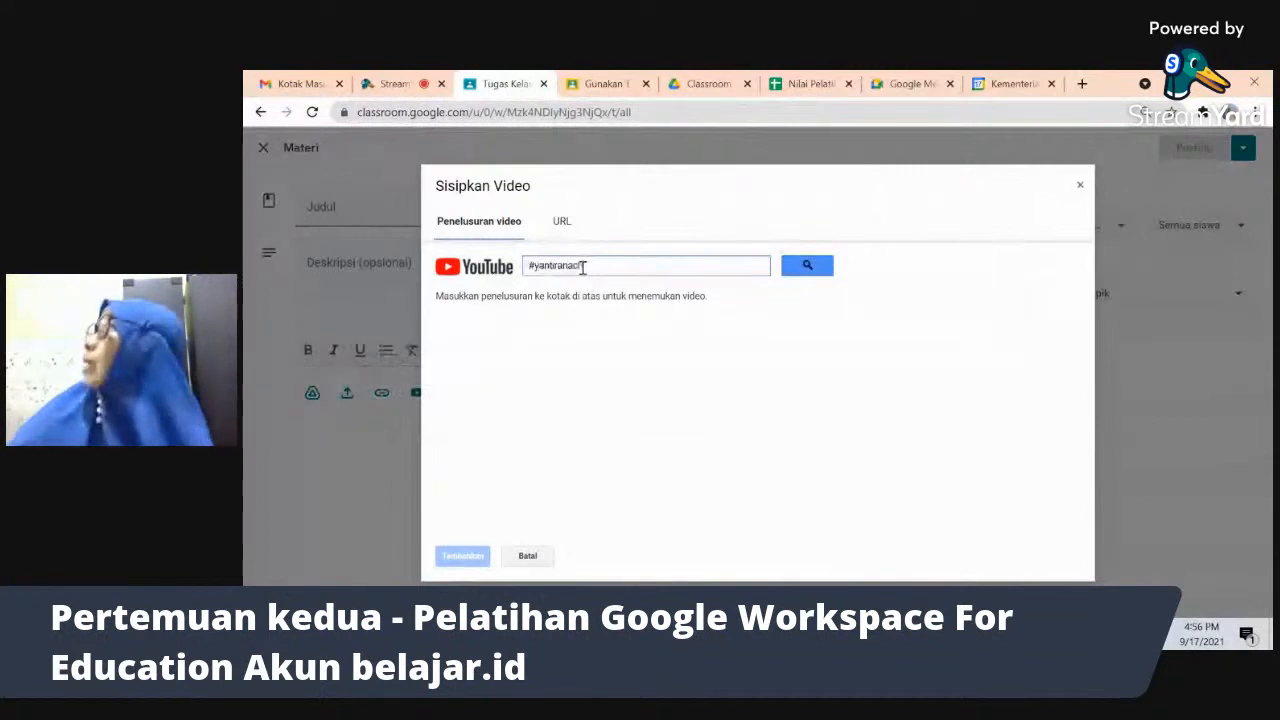
pyautogui.click(808, 266)
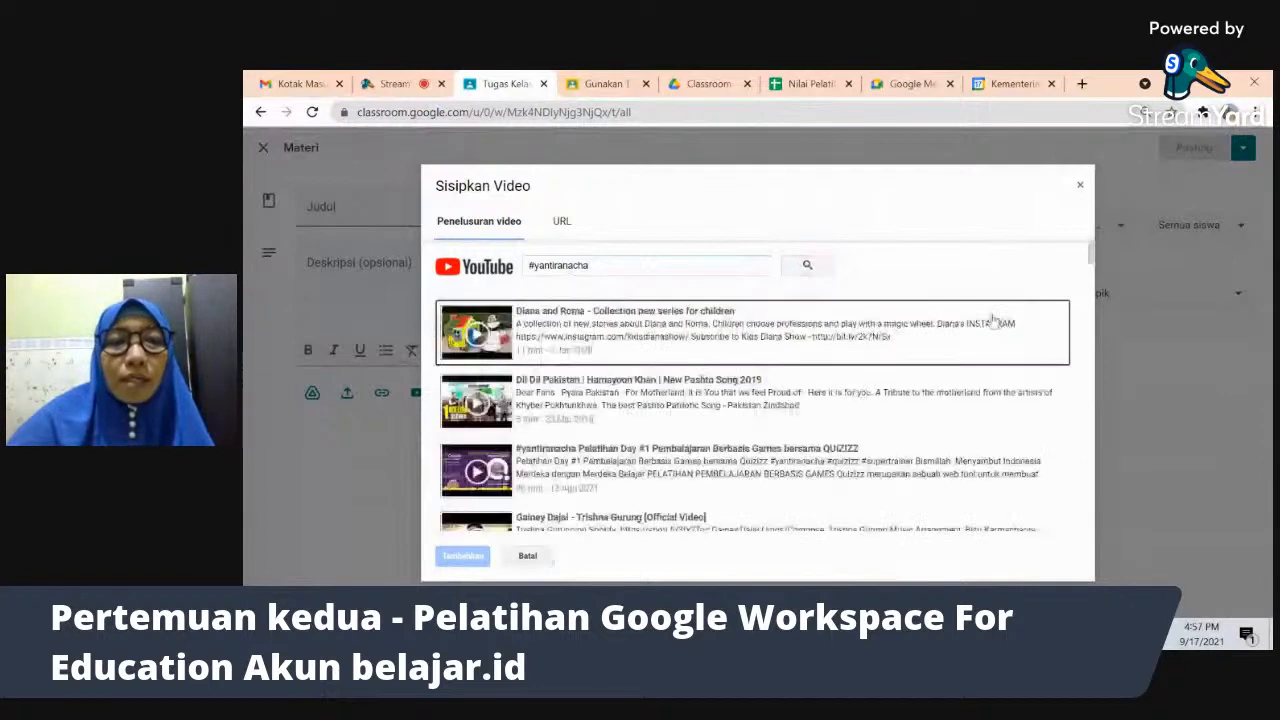
pyautogui.moveTo(1093, 262); pyautogui.dragTo(1093, 270)
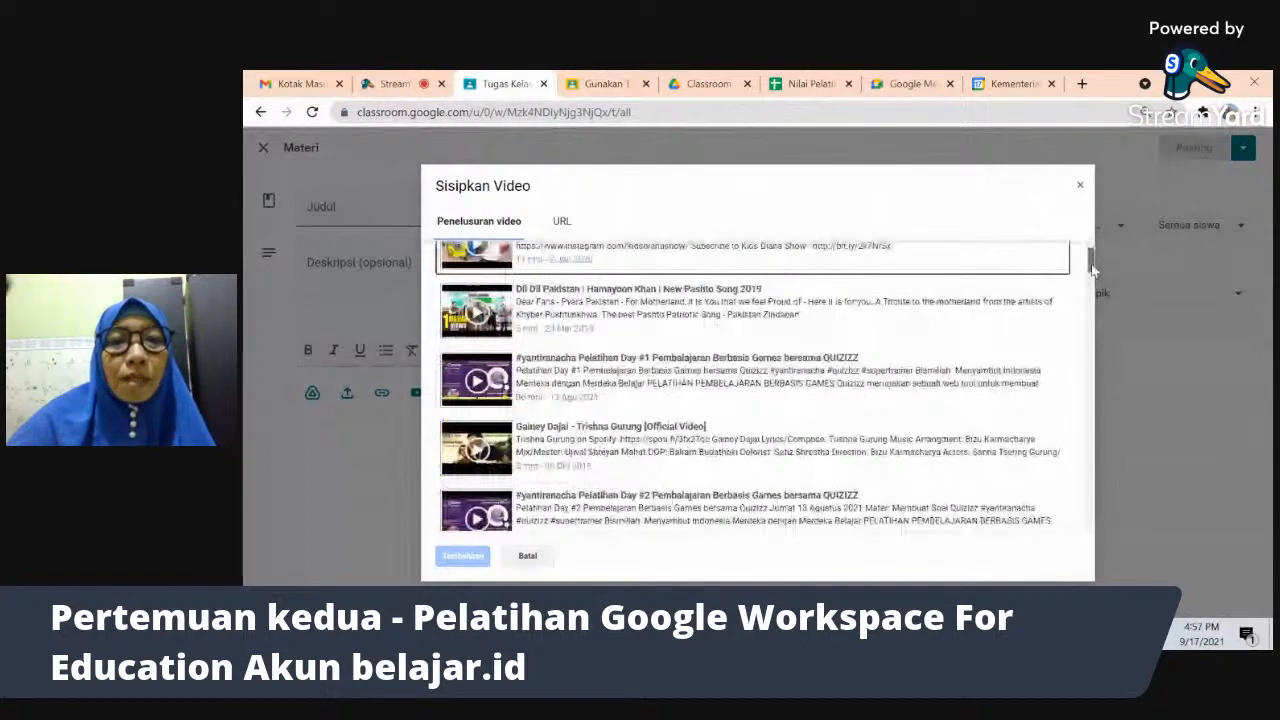
pyautogui.moveTo(1093, 268); pyautogui.dragTo(1091, 273)
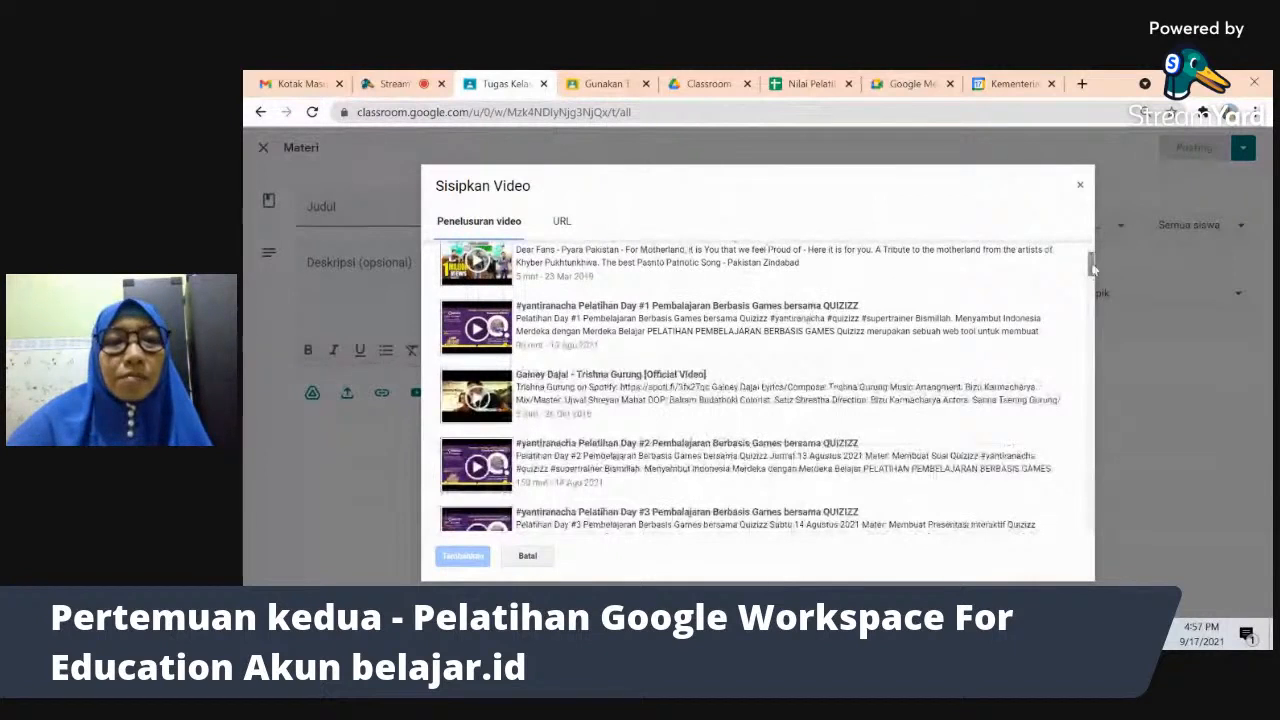
pyautogui.moveTo(1093, 268); pyautogui.dragTo(678, 396)
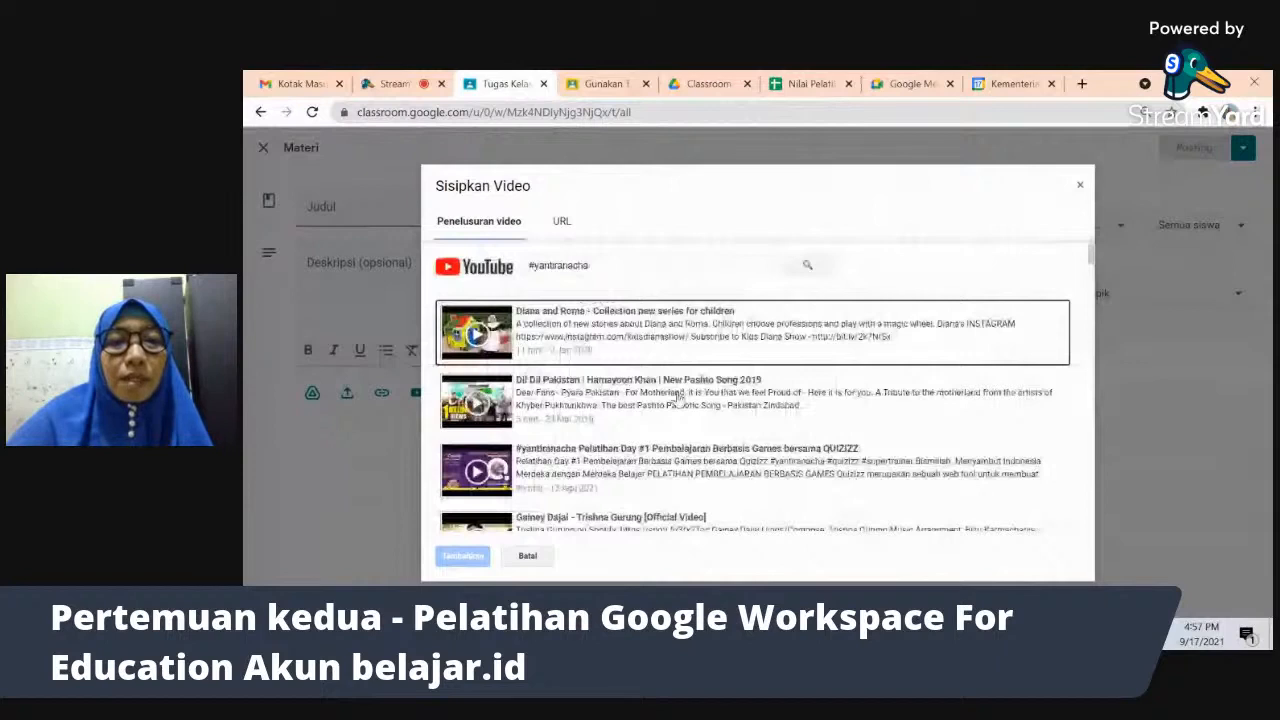
pyautogui.scroll(-1, 678, 397)
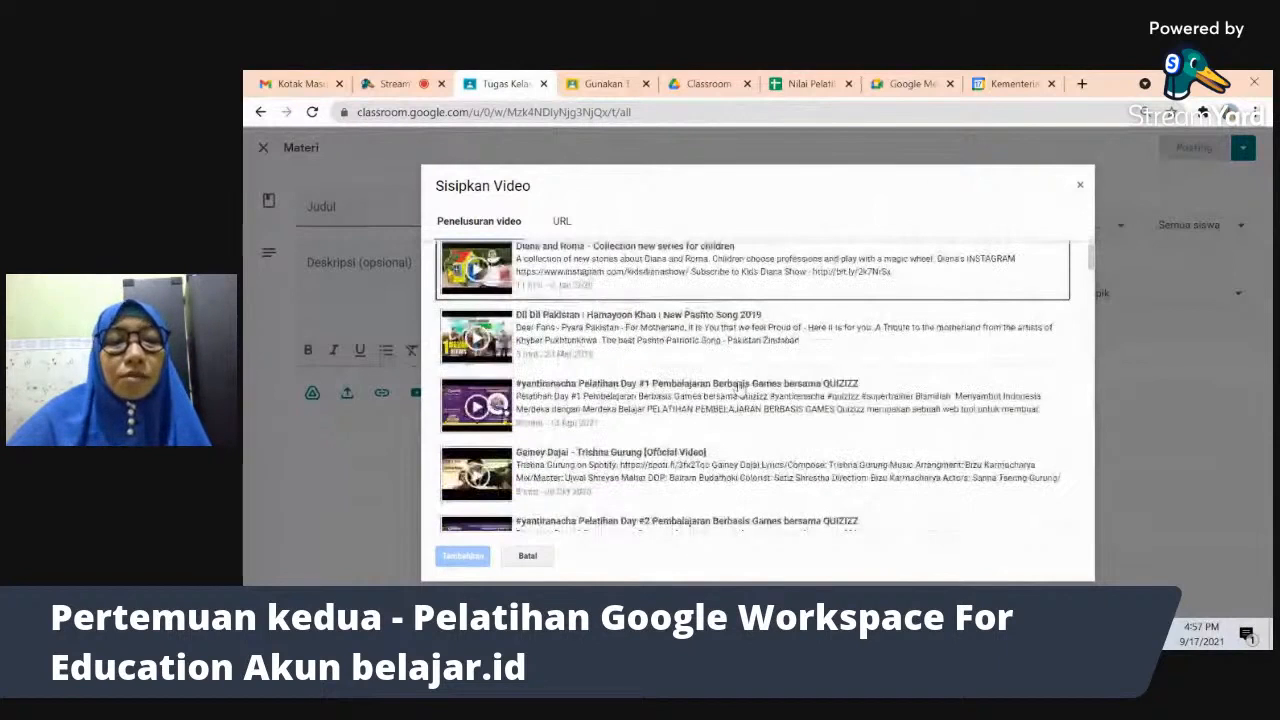
pyautogui.click(678, 400)
pyautogui.click(457, 555)
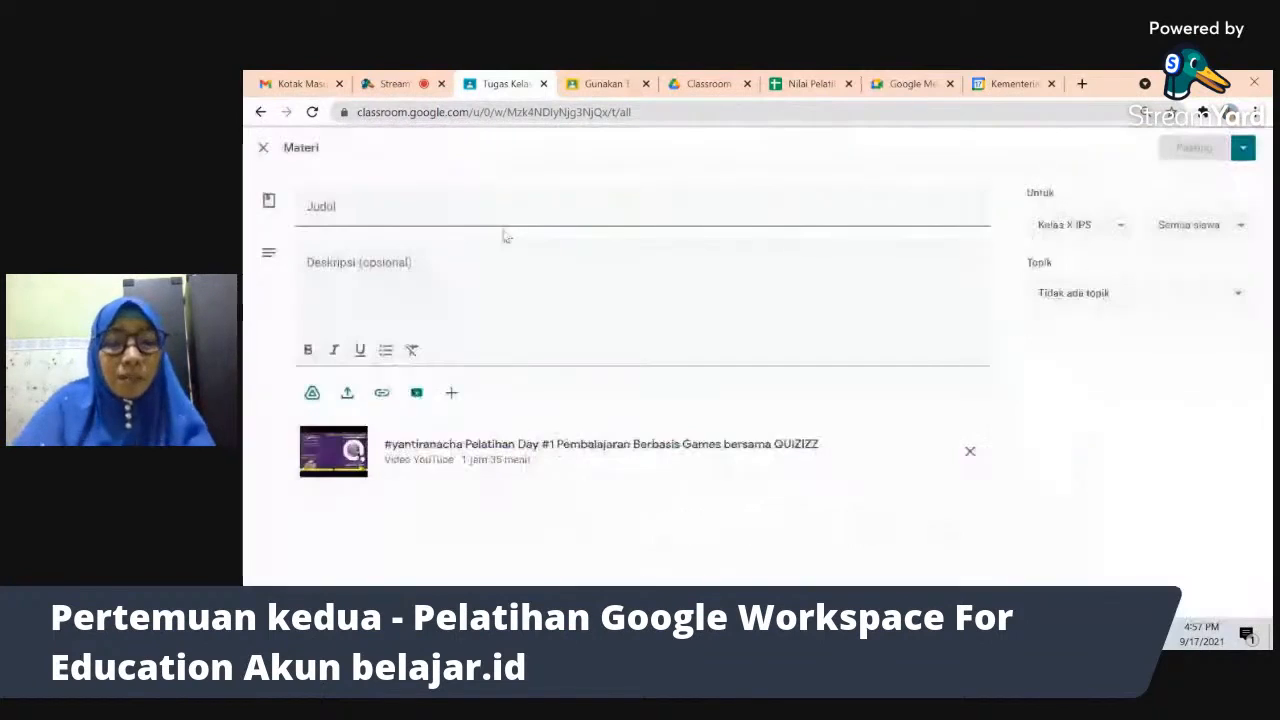
# - Title the material 'Pembelajaran dengan Quizizz'
pyautogui.click(481, 212)
pyautogui.write('Pembel')
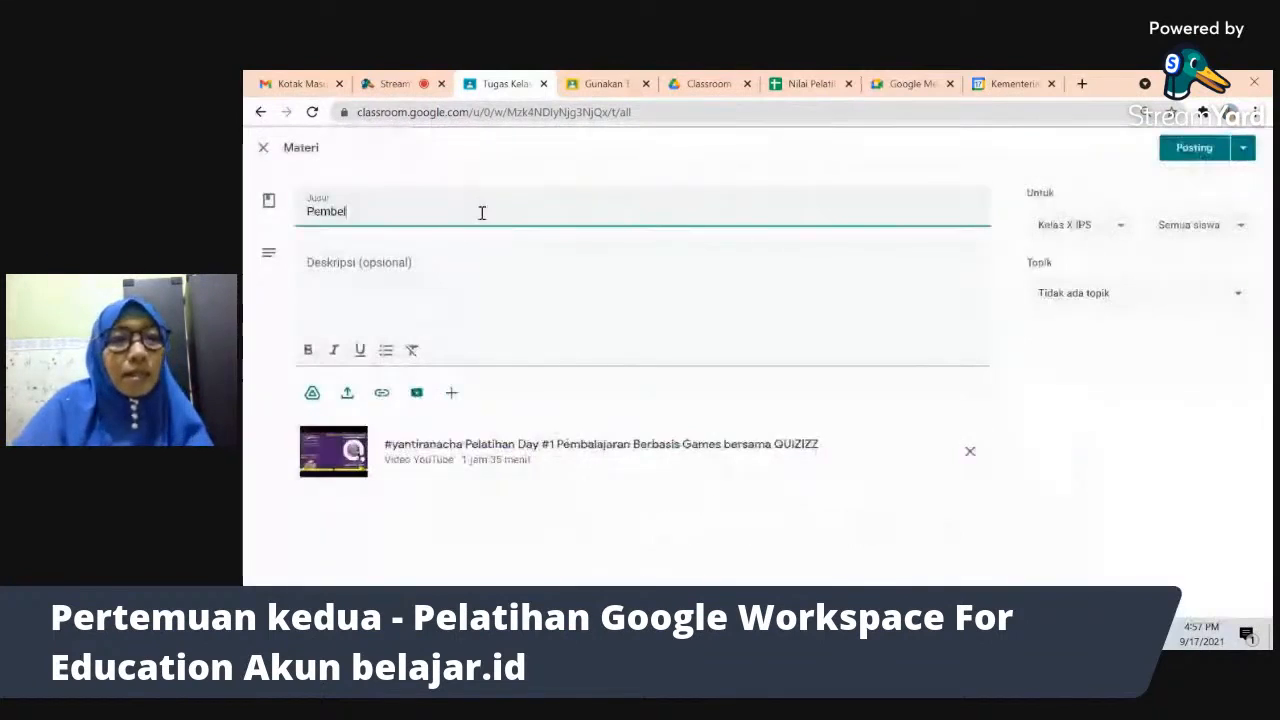
pyautogui.write('ajaran')
pyautogui.write(' Re')
pyautogui.press('BackSpace')
pyautogui.press('BackSpace')
pyautogui.write('de')
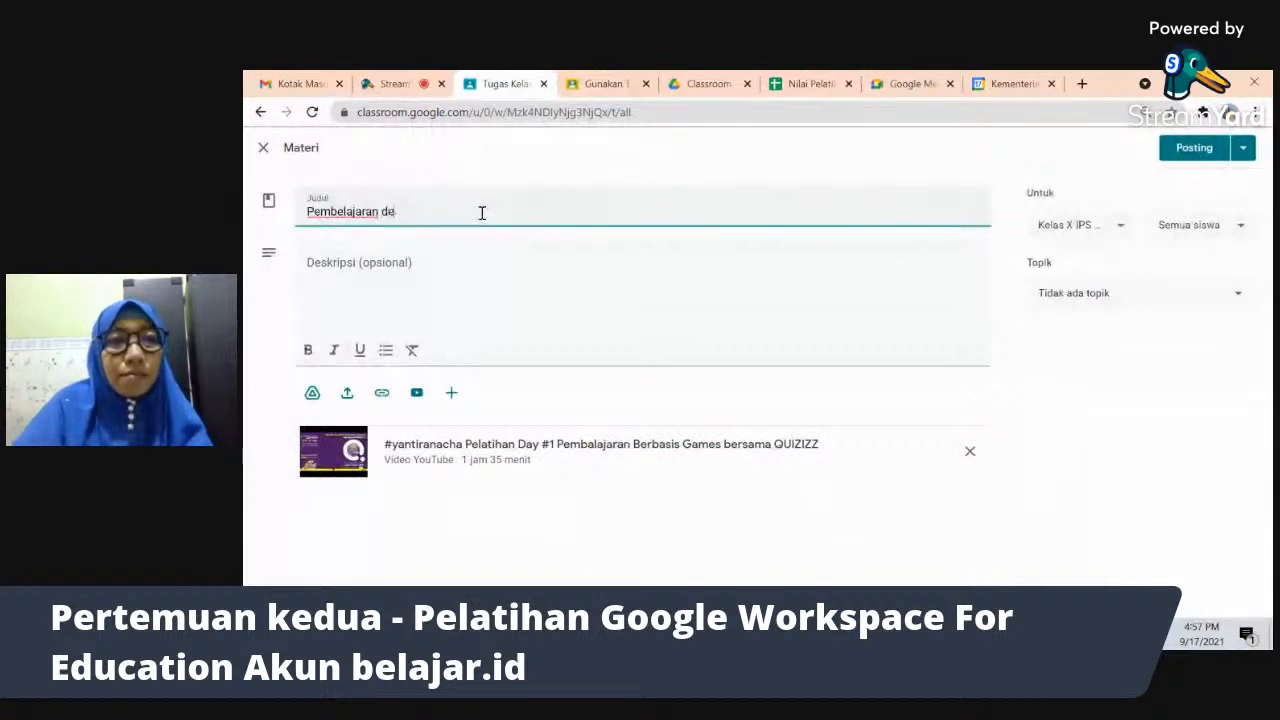
pyautogui.write('ngan Quizizz')
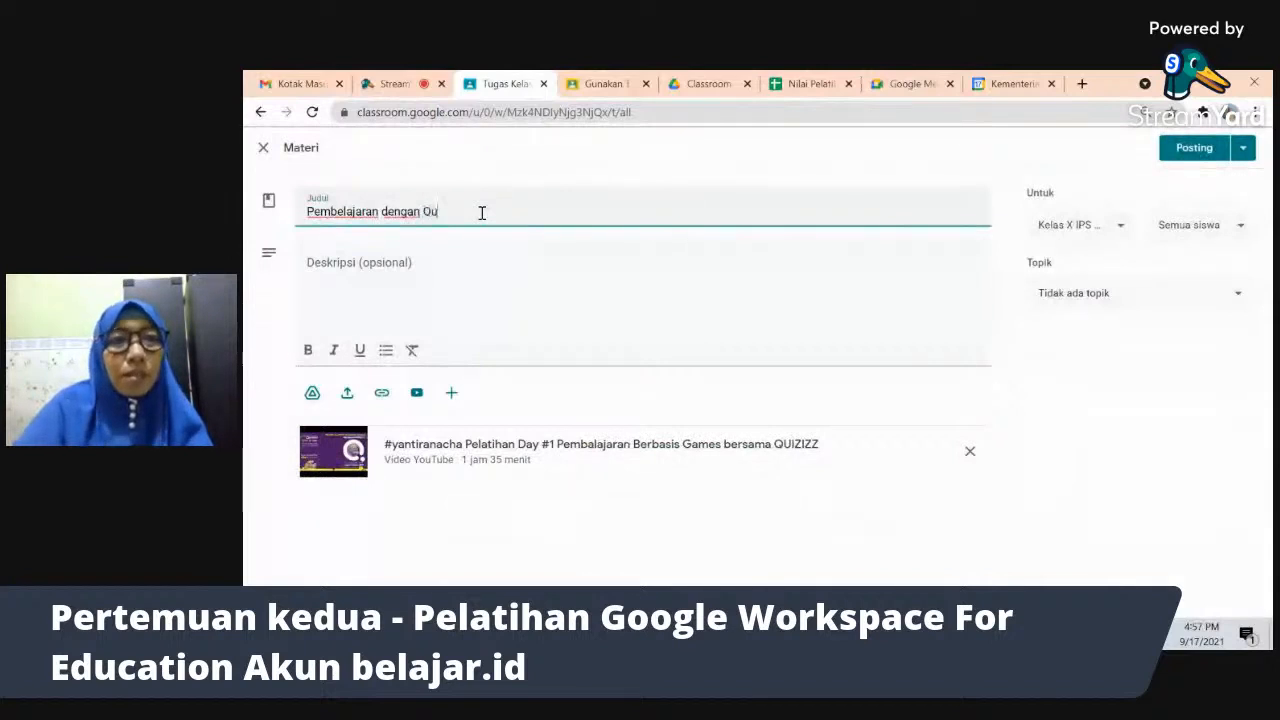
# - Write the description 'Bismillah' and 'Anak-anak, silahkan buka video pembelajaran kita untuk materi lari ini'
pyautogui.click(470, 273)
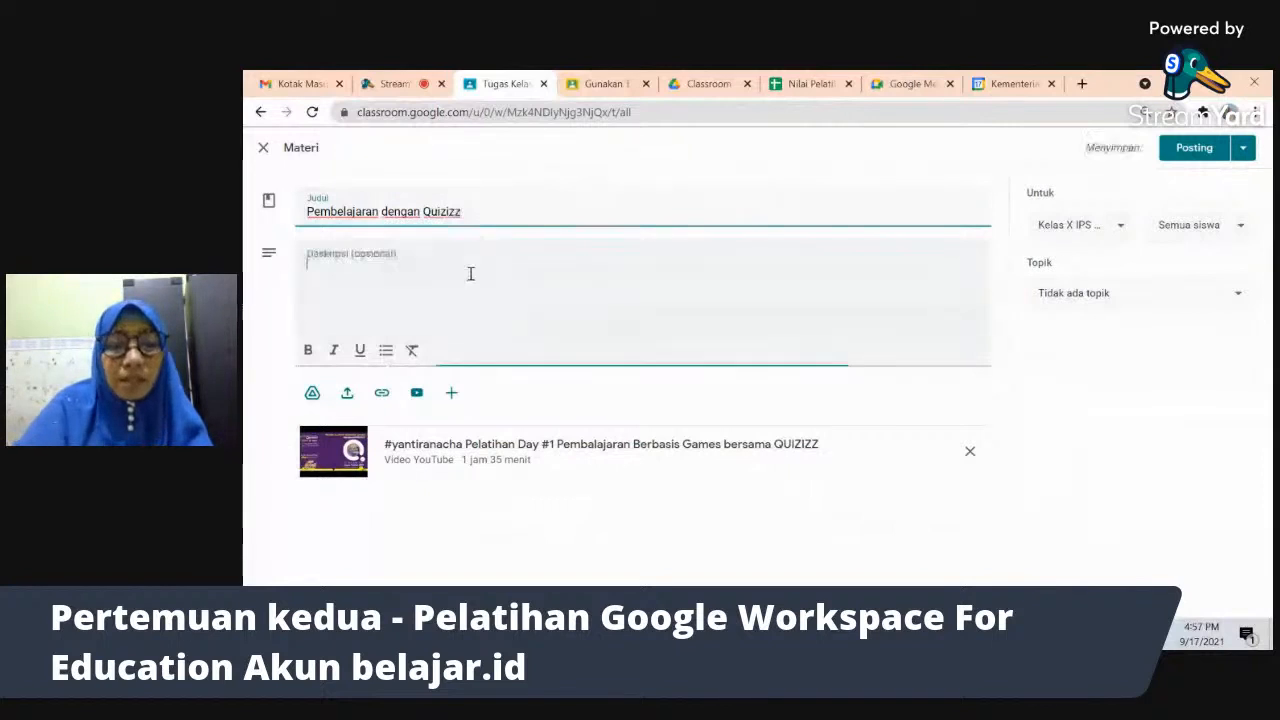
pyautogui.write('Sim')
pyautogui.press('BackSpace')
pyautogui.press('BackSpace')
pyautogui.press('BackSpace')
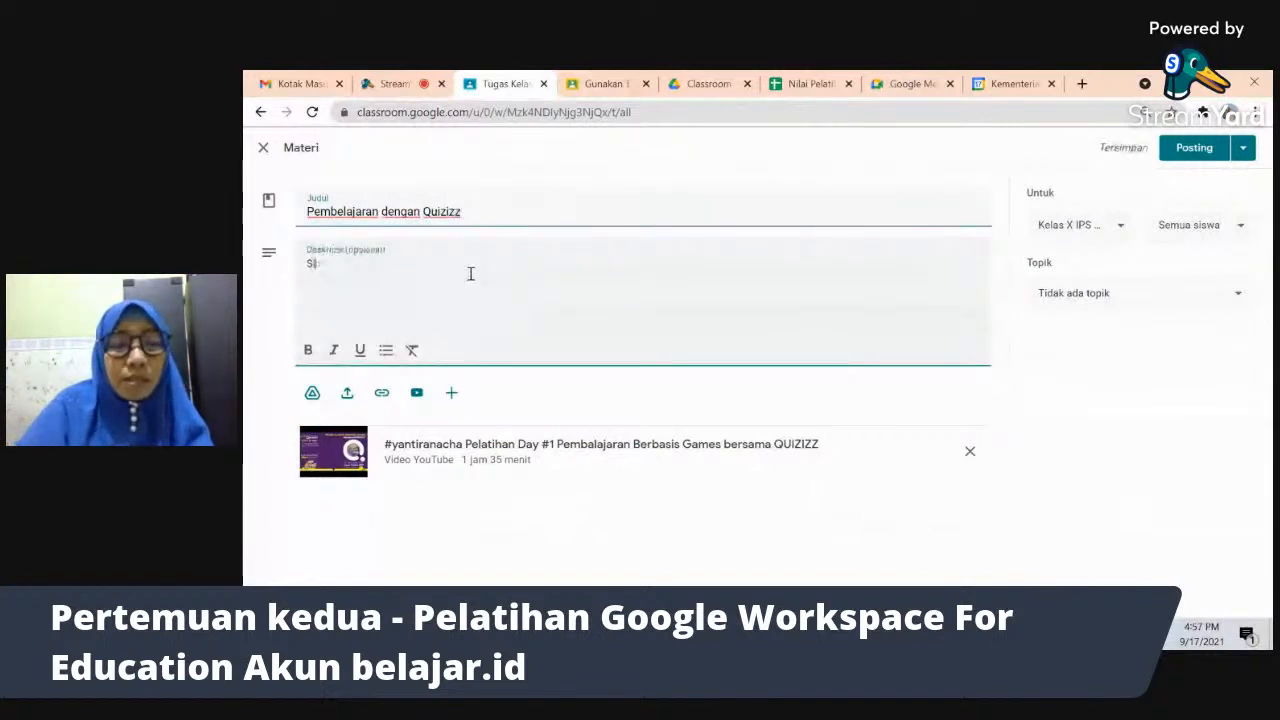
pyautogui.write('smillah')
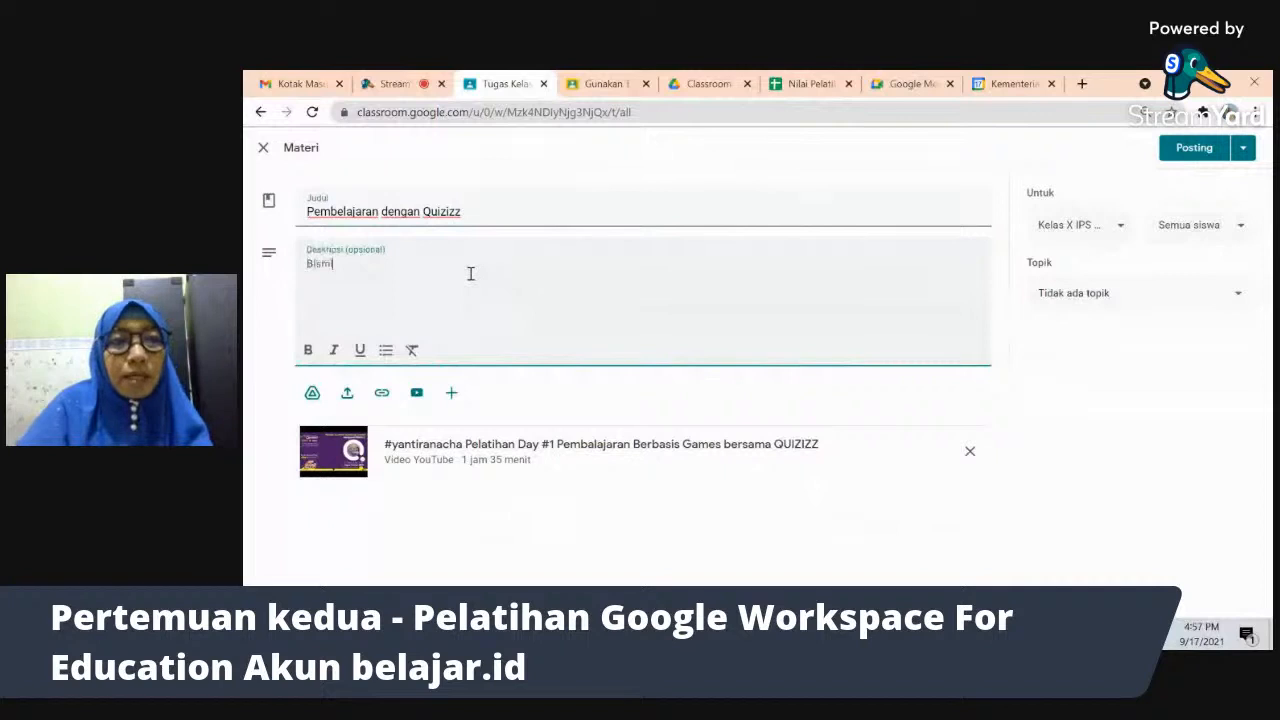
pyautogui.press('Return')
pyautogui.write('Anak')
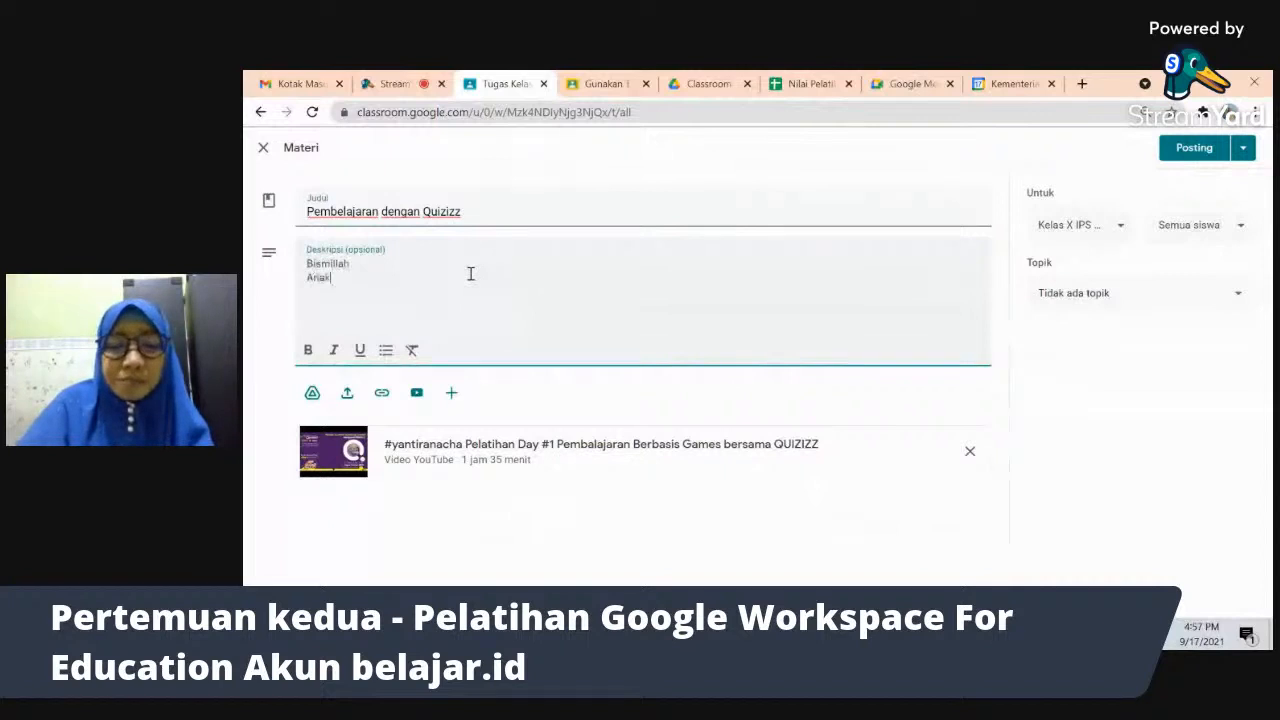
pyautogui.write('-anak, sil')
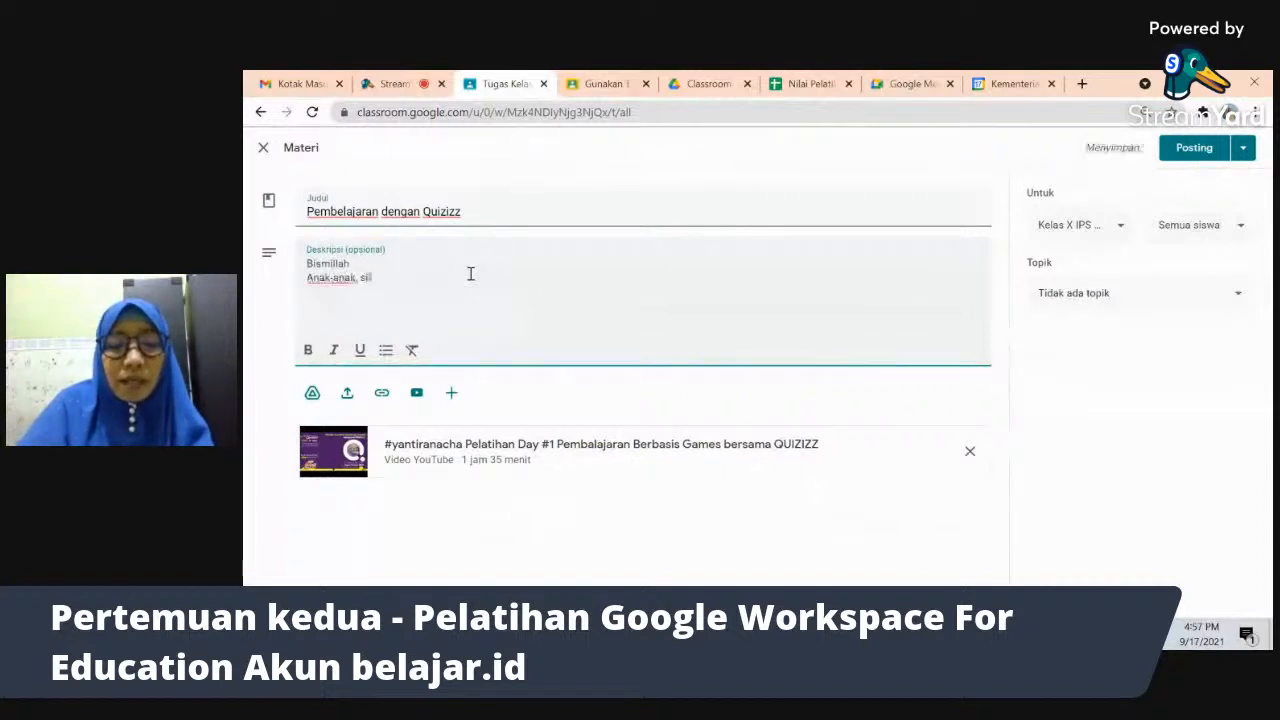
pyautogui.write('ahkan buk')
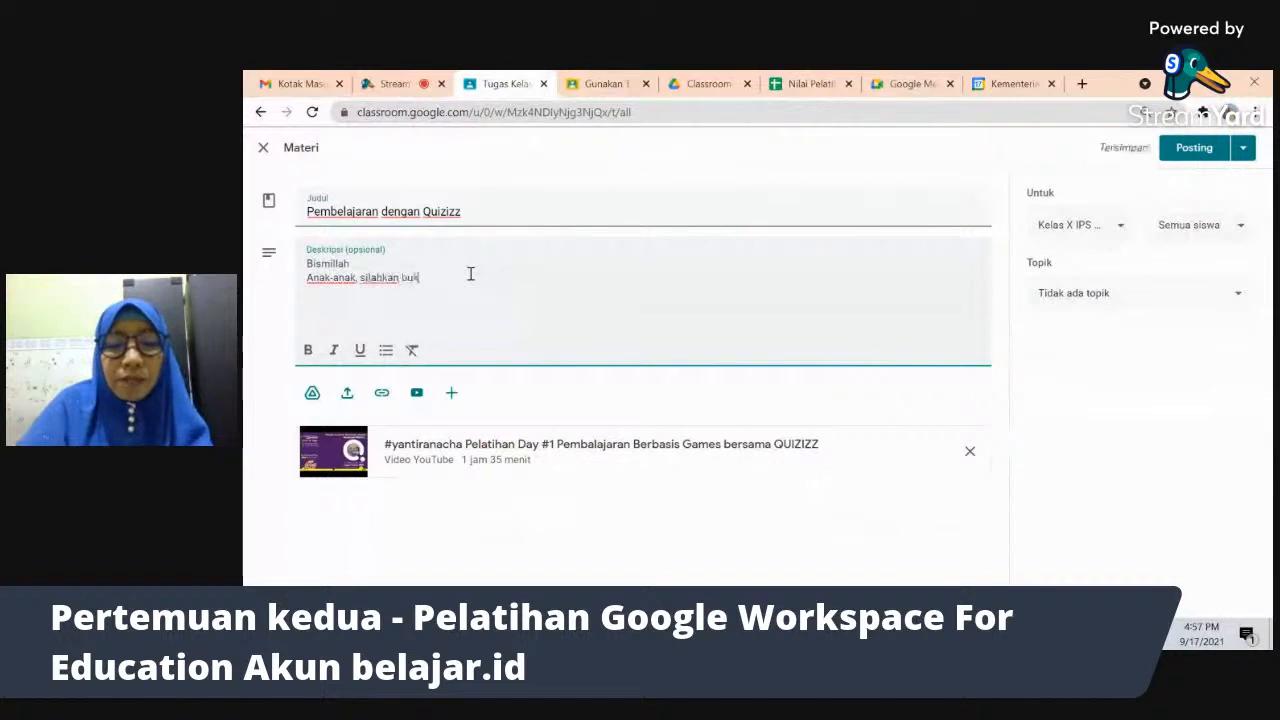
pyautogui.write('a video pembe')
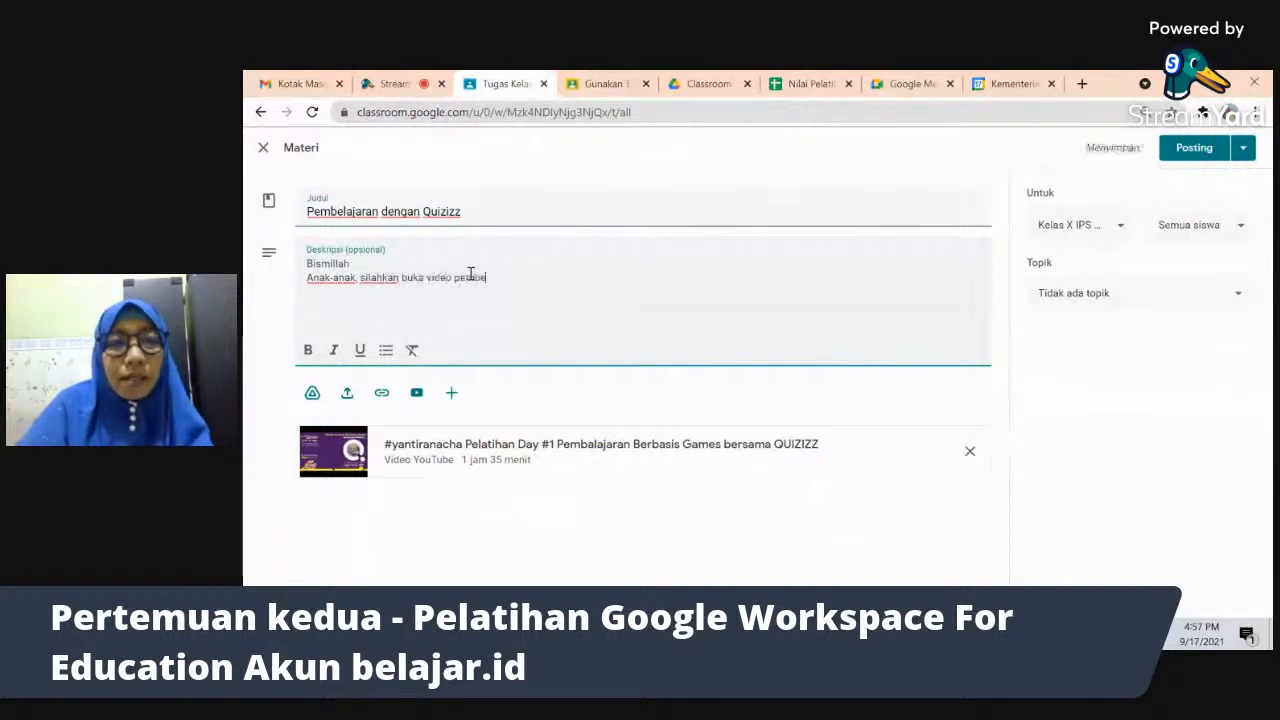
pyautogui.write('lajaran kita ')
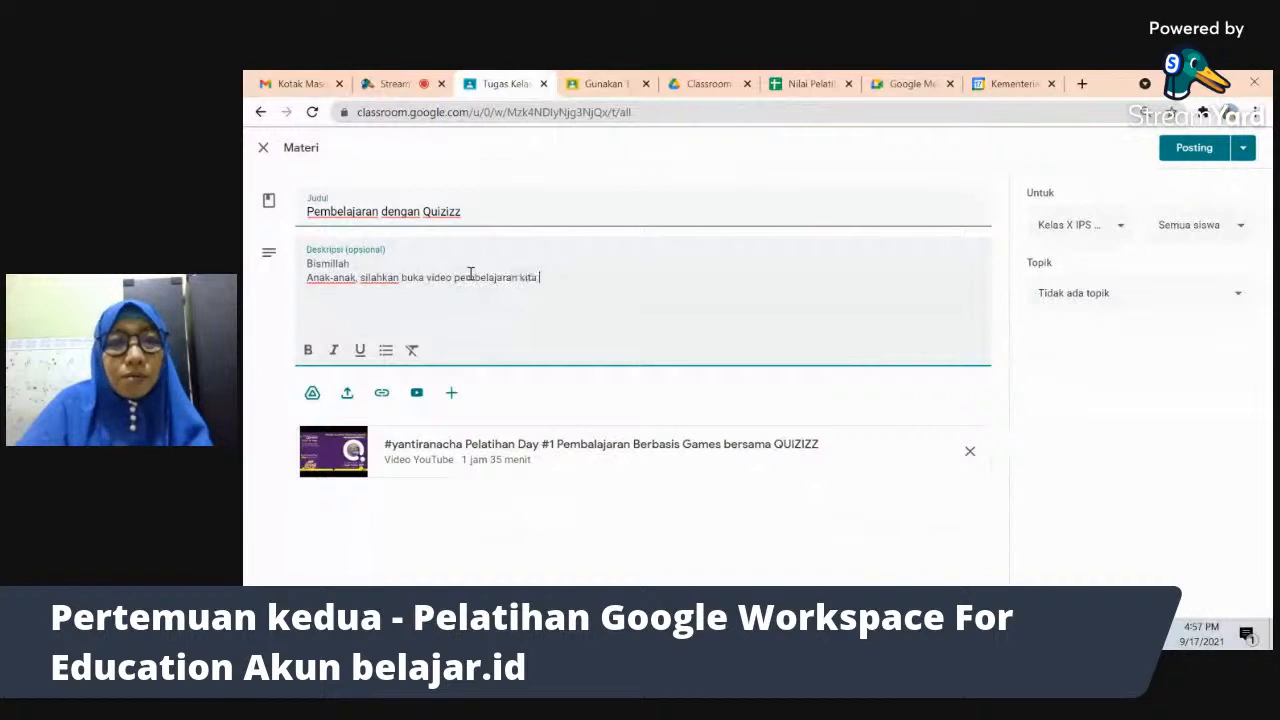
pyautogui.write('untuk ateri')
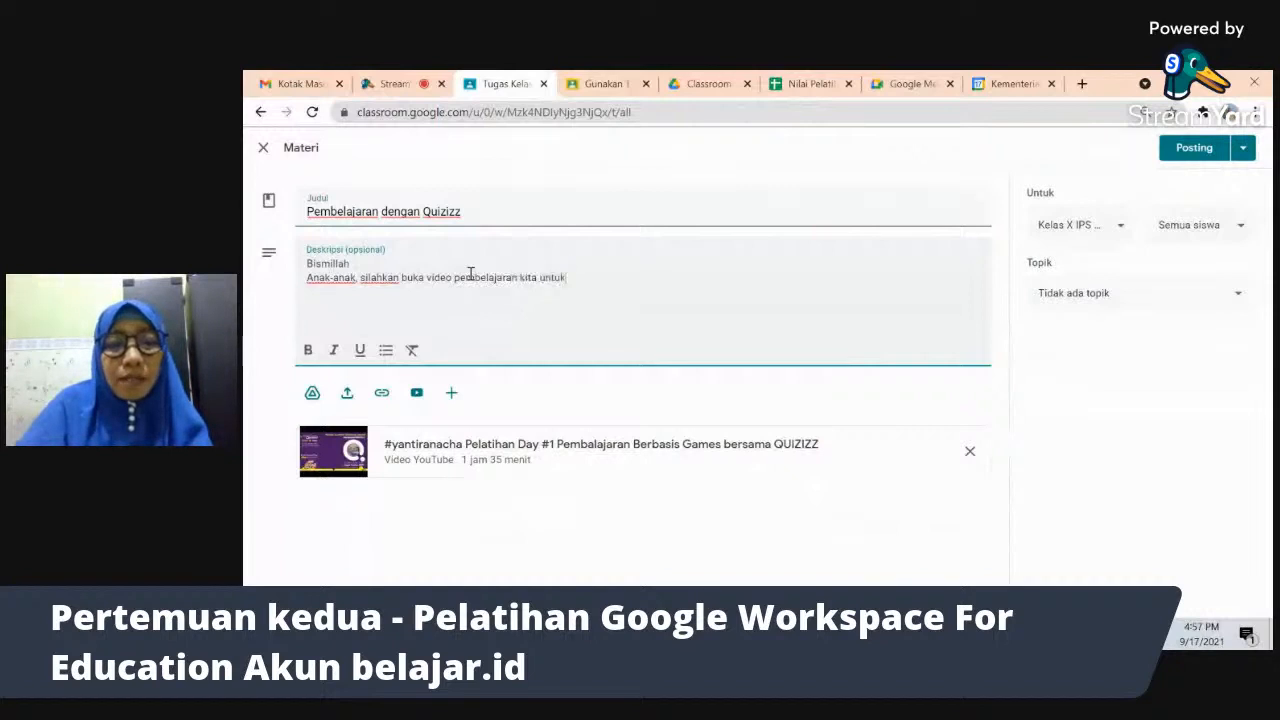
pyautogui.press('BackSpace')
pyautogui.press('BackSpace')
pyautogui.press('BackSpace')
pyautogui.press('BackSpace')
pyautogui.press('BackSpace')
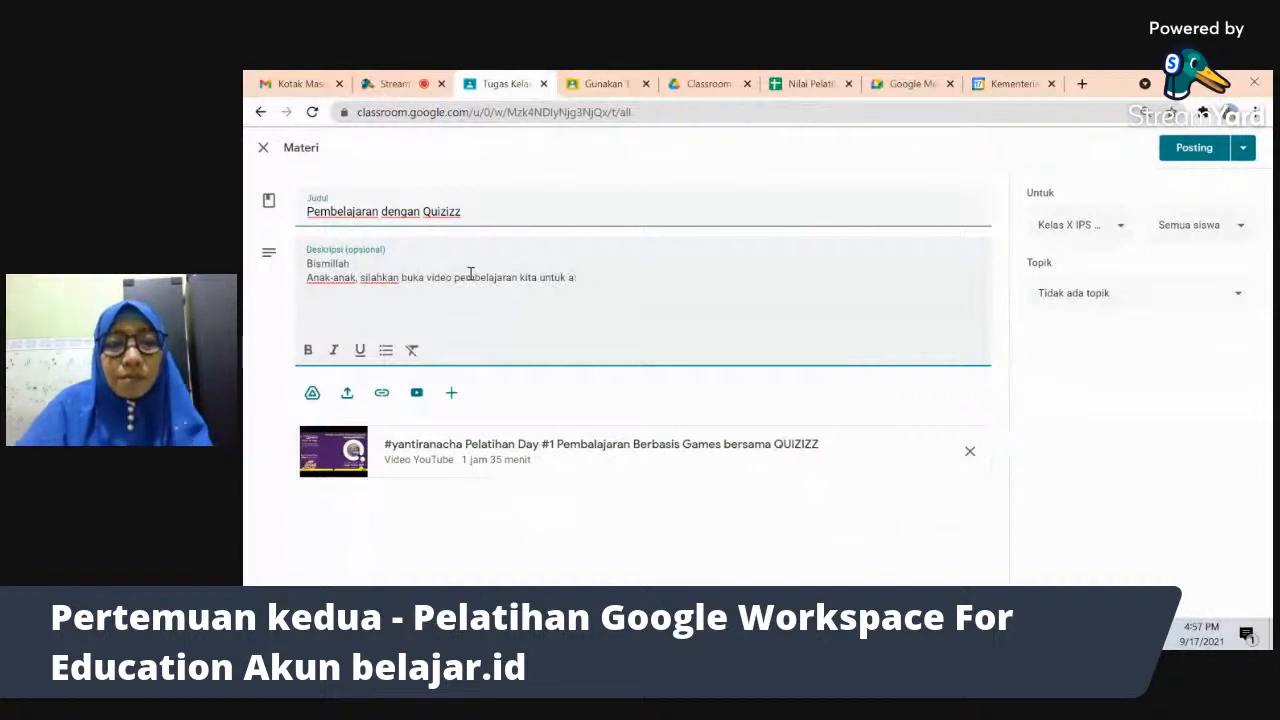
pyautogui.write('materi l')
pyautogui.write('ari ini')
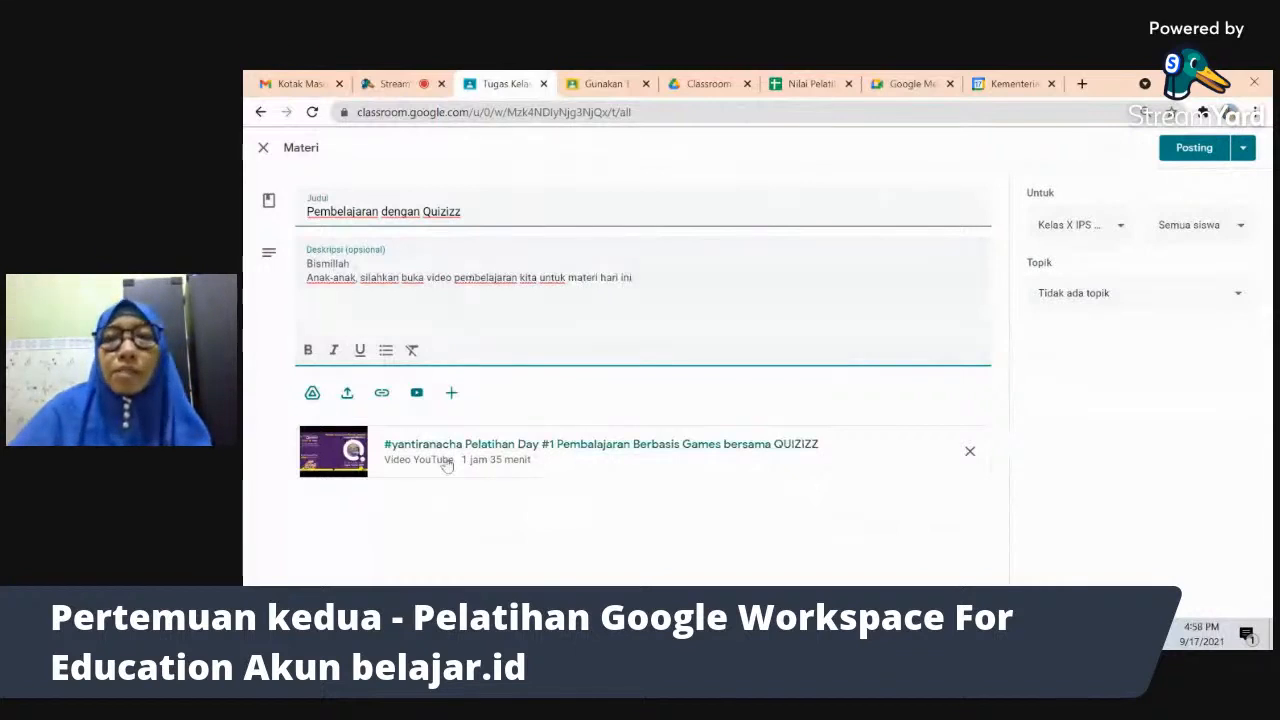
# - Set the topic to PKN instead of Bahasa Indonesia and post the material
pyautogui.click(1121, 298)
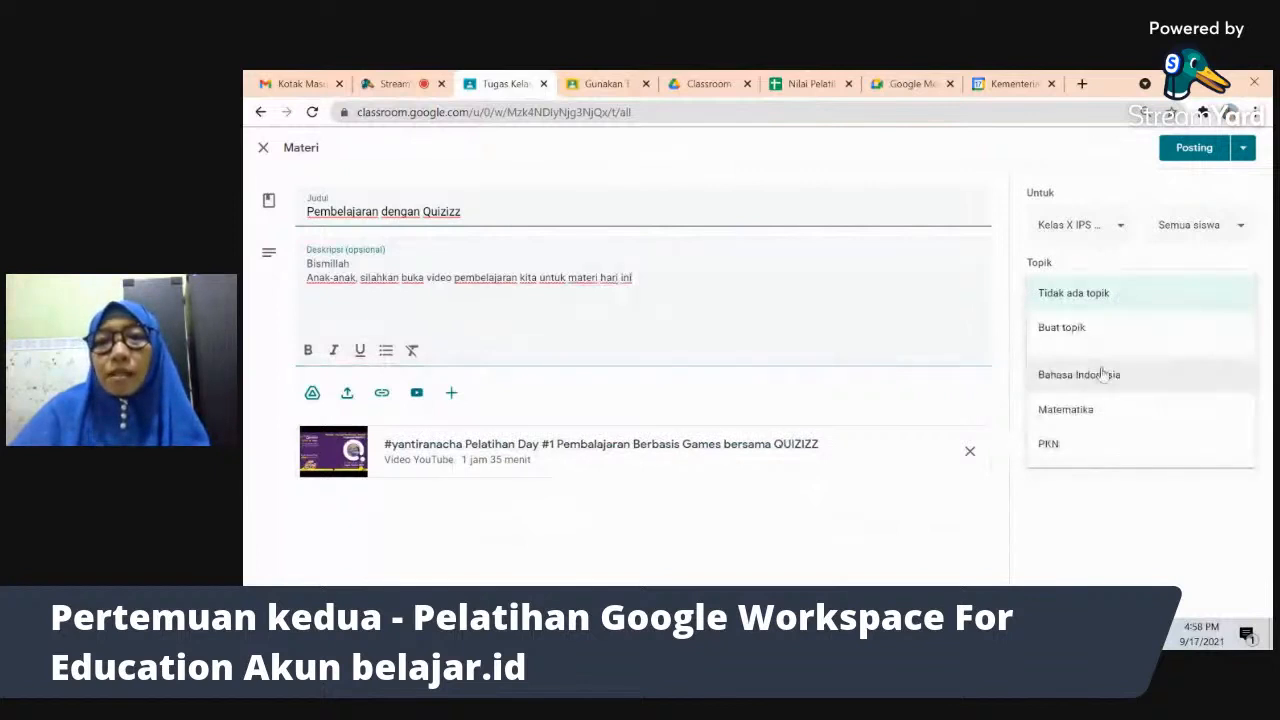
pyautogui.click(1103, 374)
pyautogui.click(1121, 297)
pyautogui.click(1093, 370)
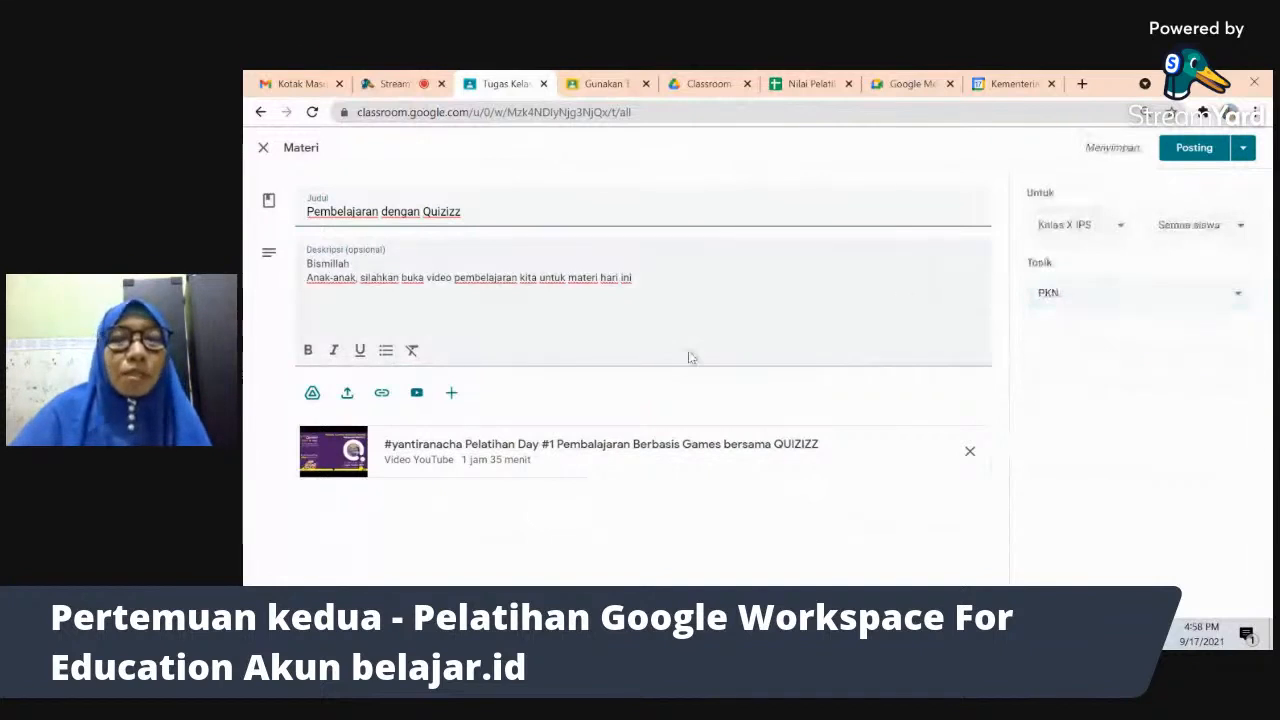
pyautogui.click(1194, 148)
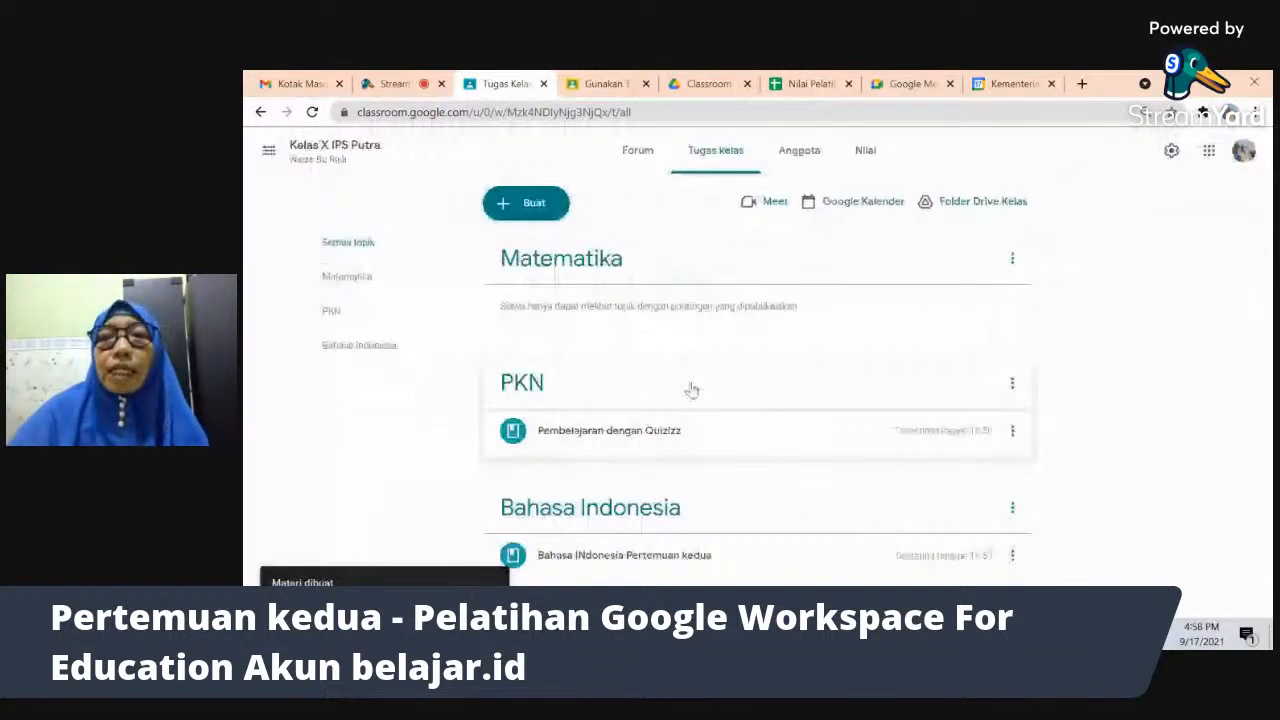
# - Expand the posted Quizizz material under PKN to preview it, then open a new browser tab
pyautogui.click(650, 430)
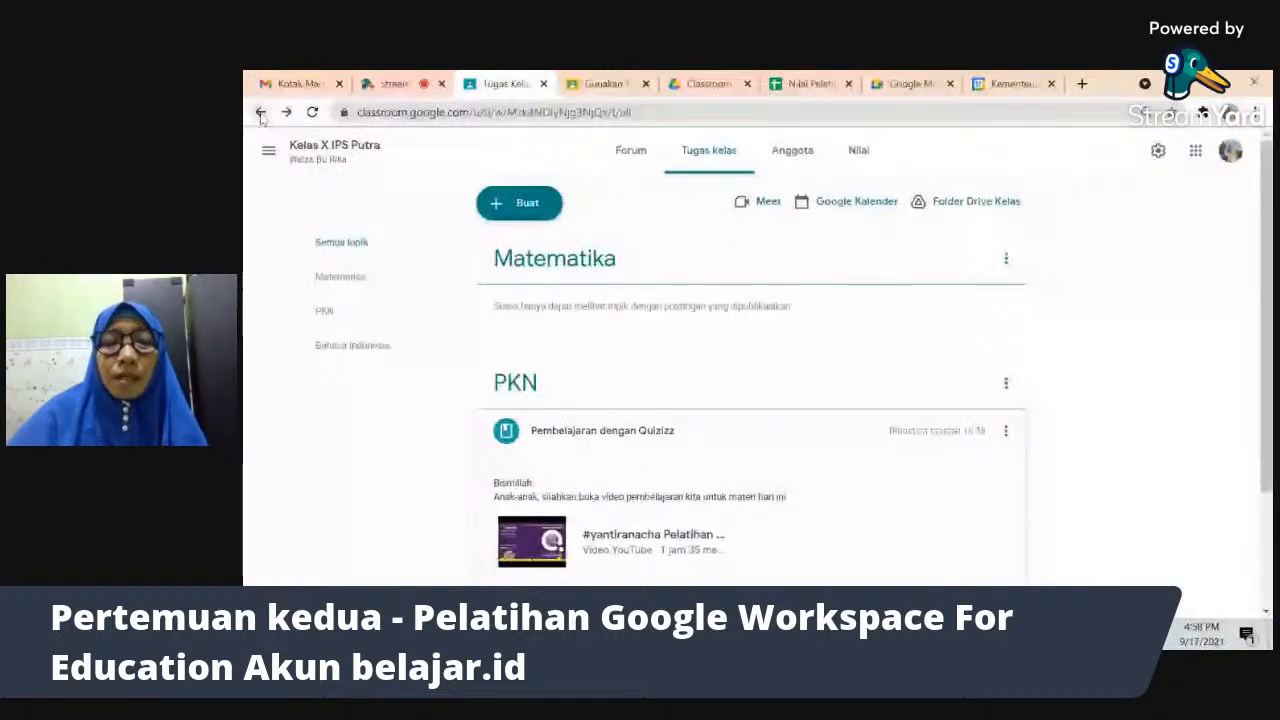
pyautogui.click(1081, 83)
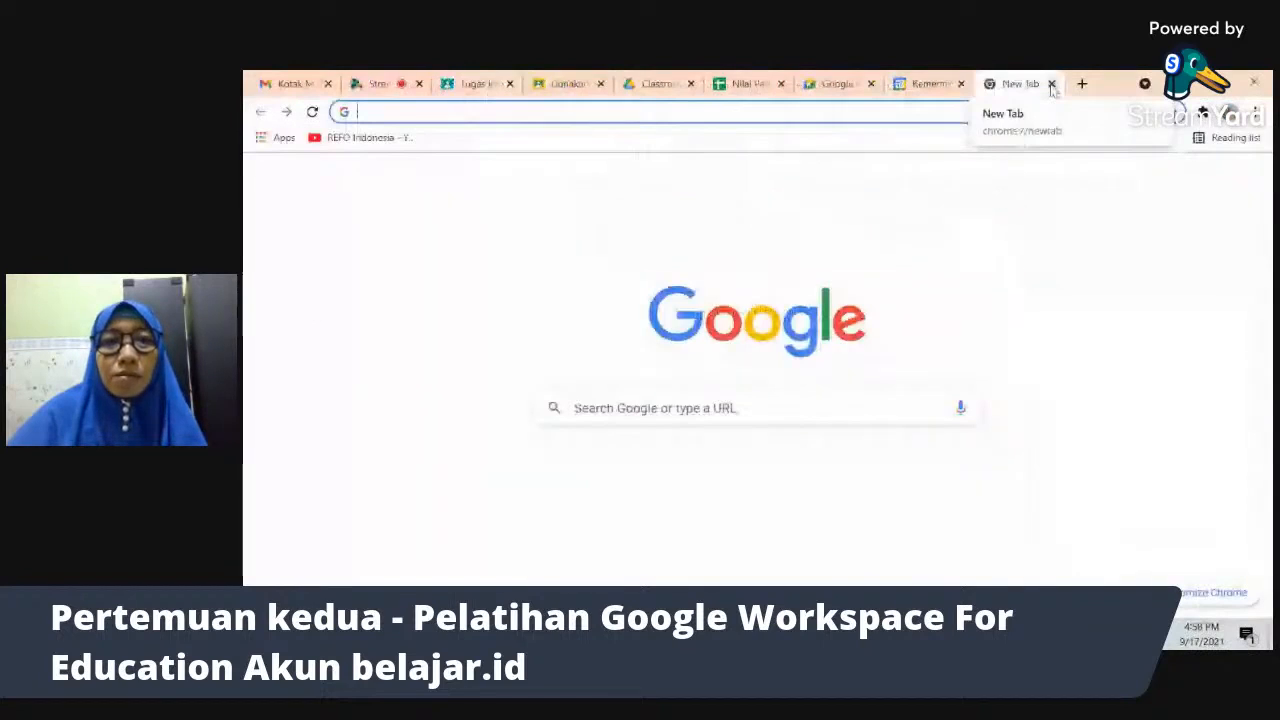
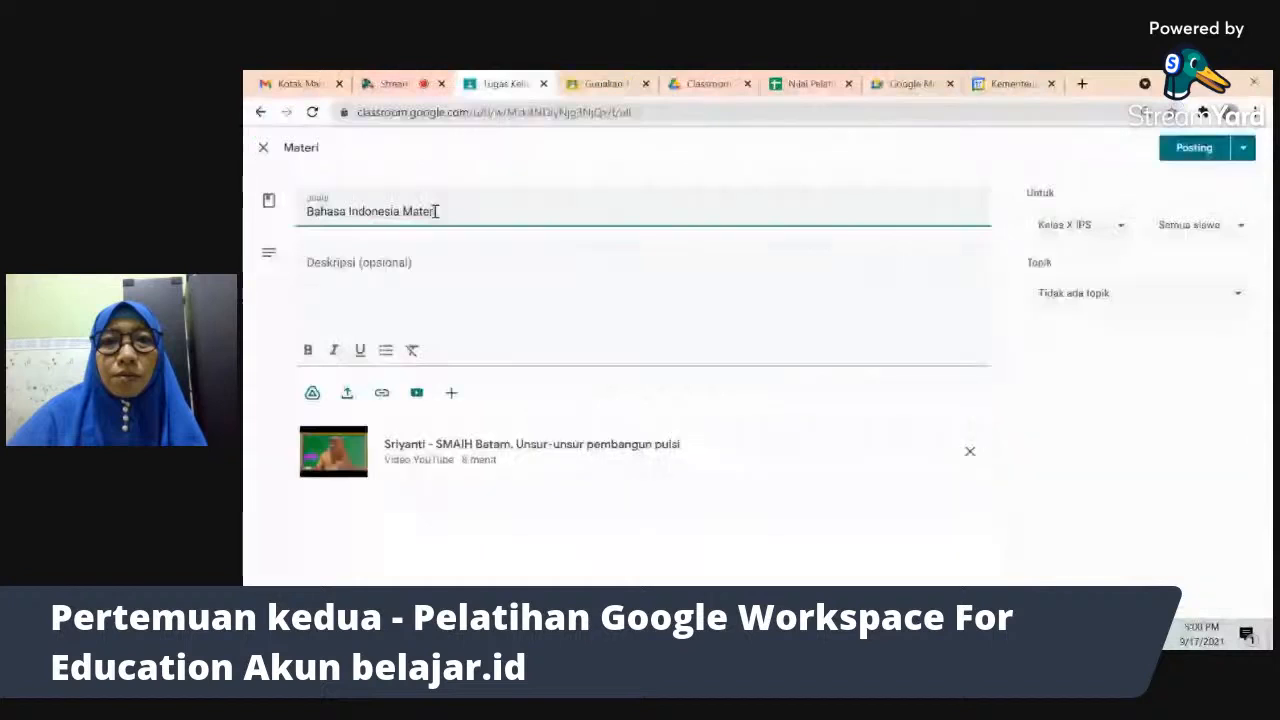
# - Finish the title 'Unsur Pembangun Puisi' and begin the description 'Bismillah Silahkan cerma'
pyautogui.write('Unsu')
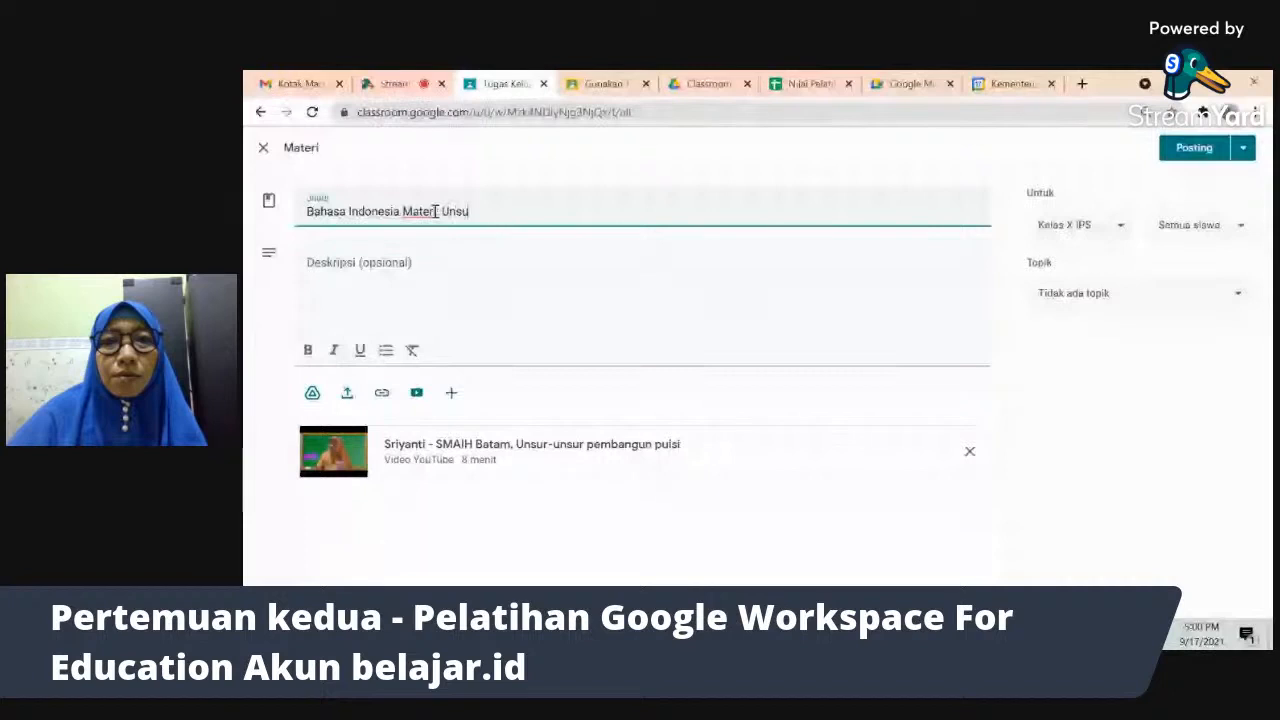
pyautogui.write('r P')
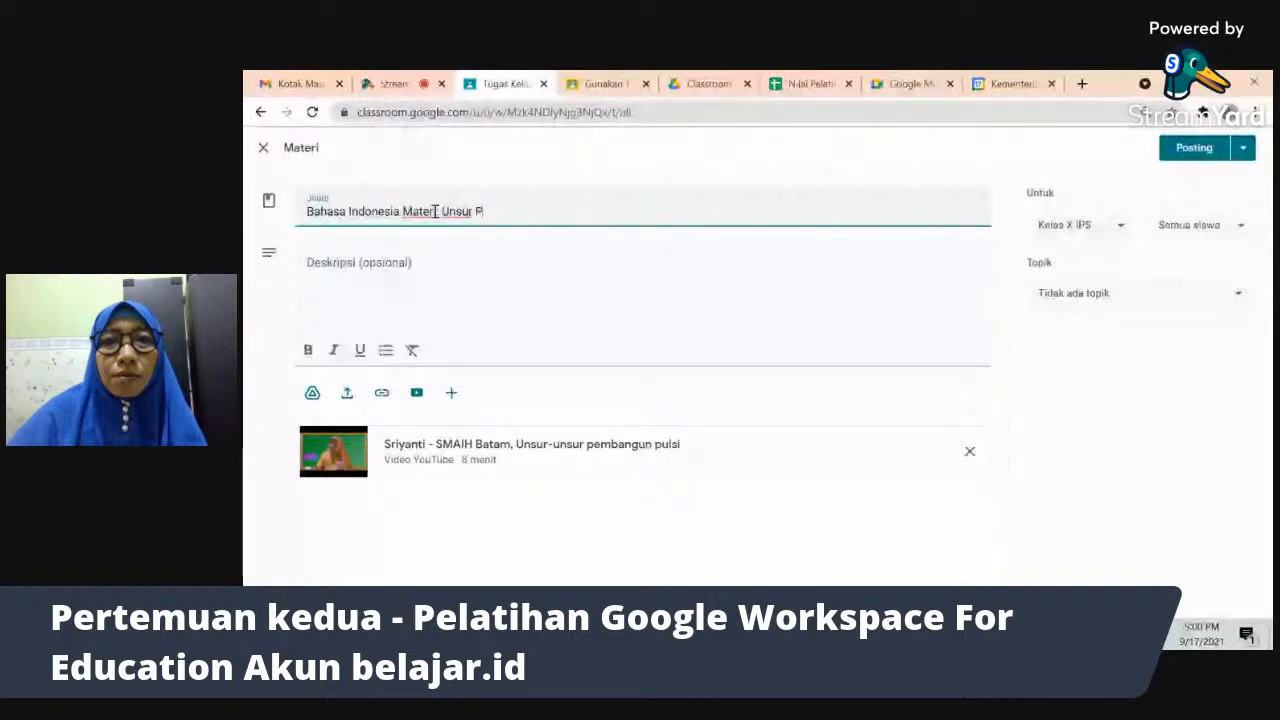
pyautogui.write('embangun Puisi')
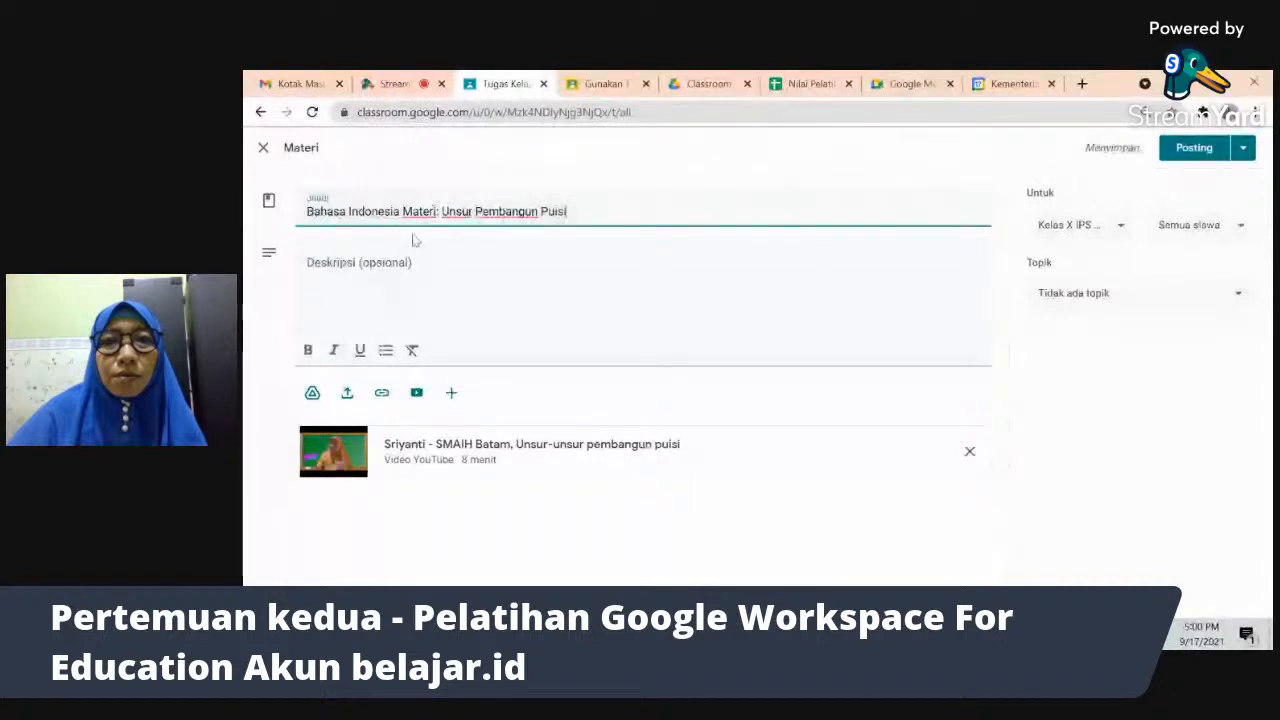
pyautogui.click(407, 269)
pyautogui.write('Bismillah Silahkan ')
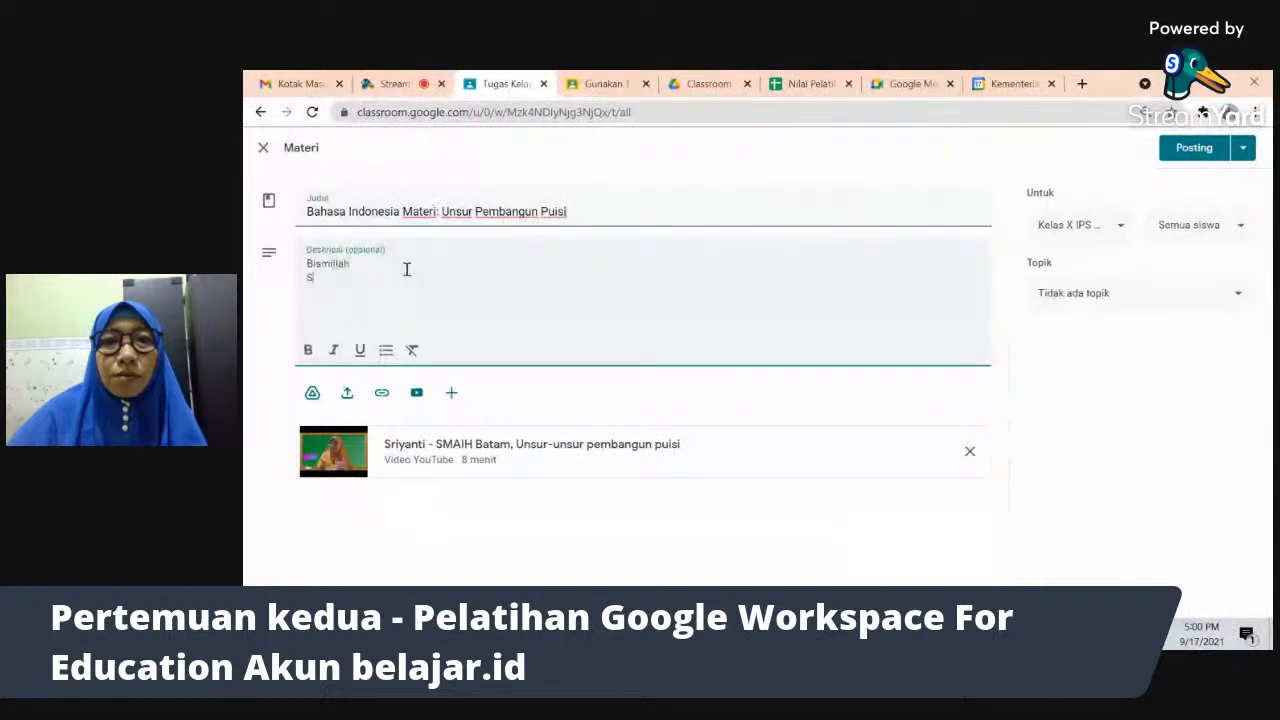
pyautogui.write('cerma')
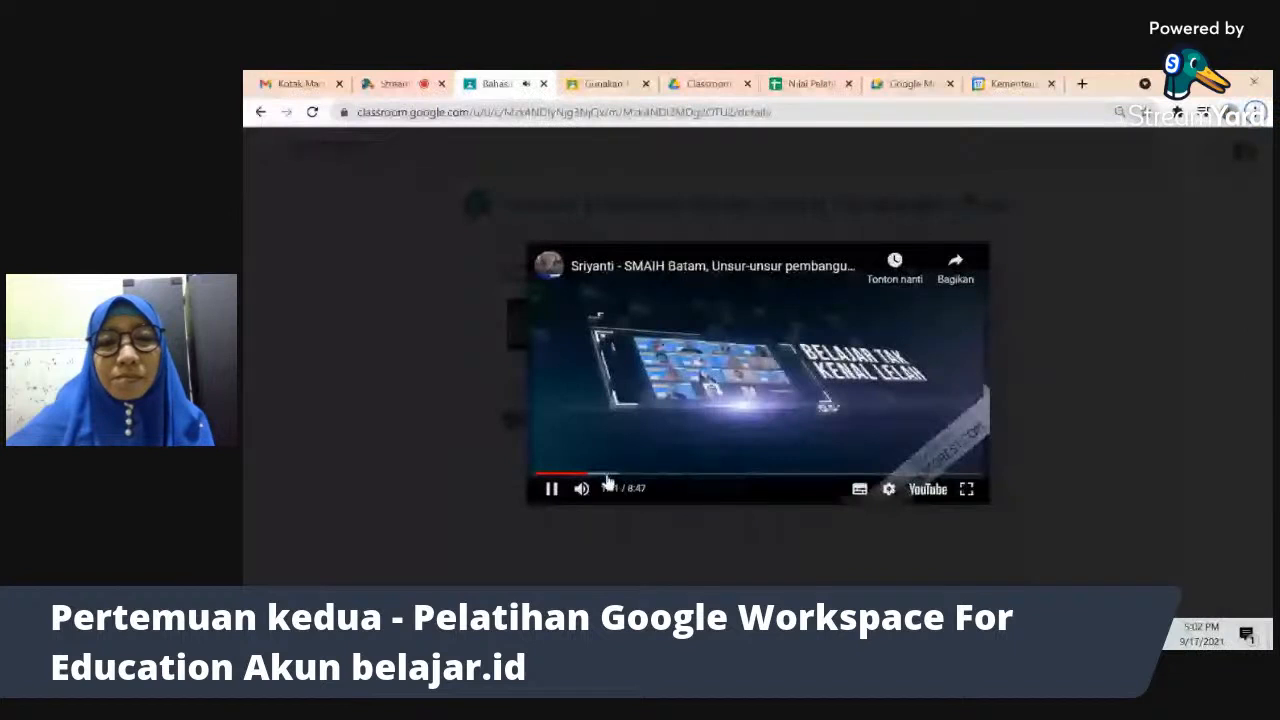
# - Skip ahead in the attached poetry video, then return to the Google Meet call
pyautogui.click(616, 476)
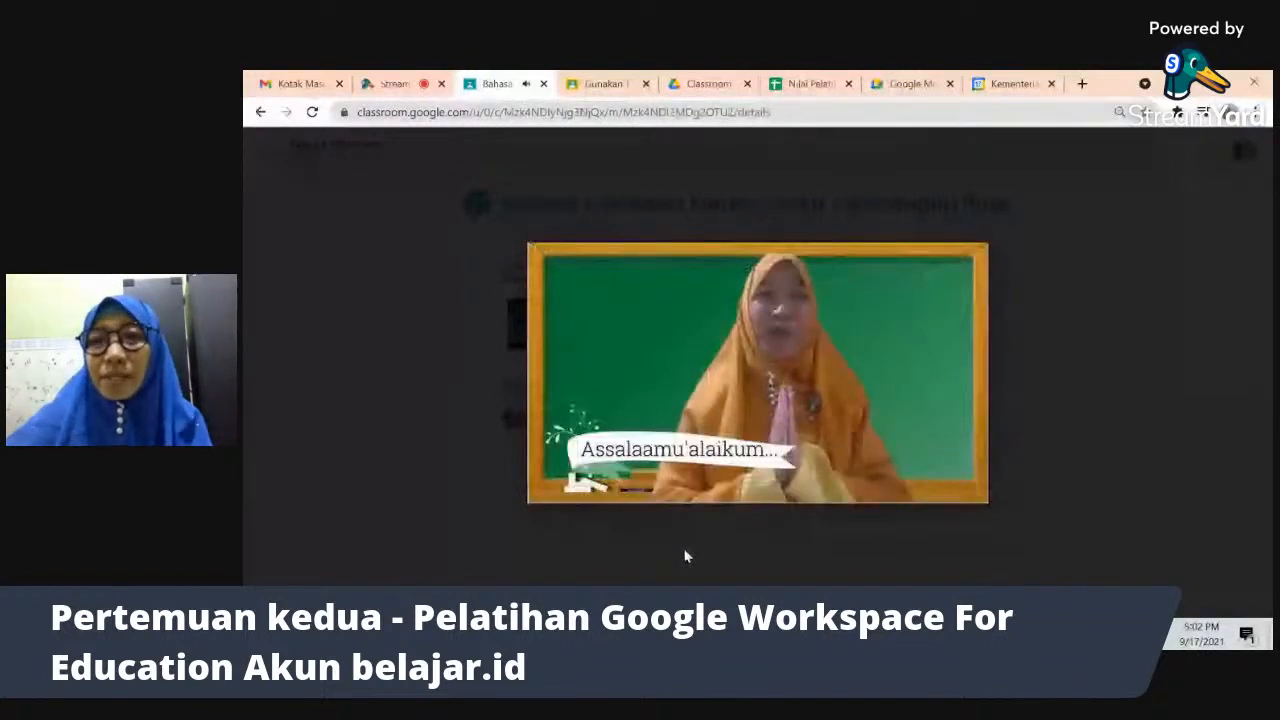
pyautogui.moveTo(555, 492)
pyautogui.click(652, 559)
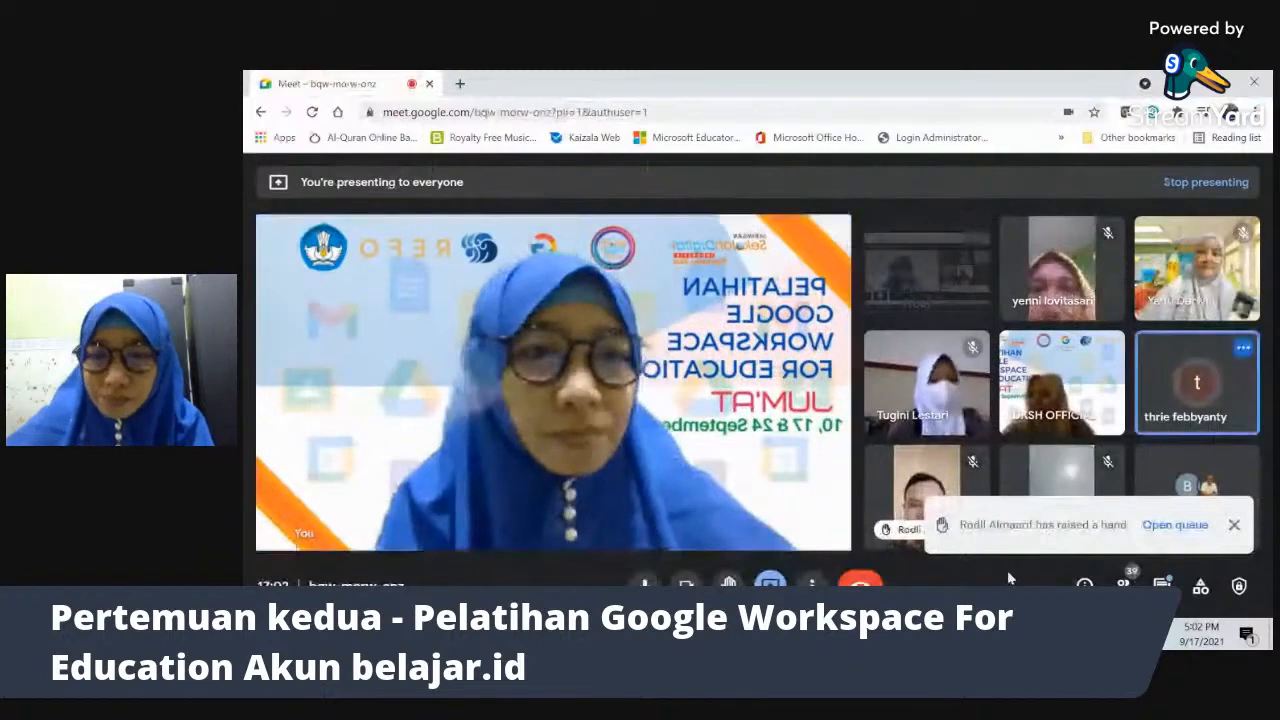
# - Close the 'has raised a hand' notification so the participant grid is clear
pyautogui.click(1235, 525)
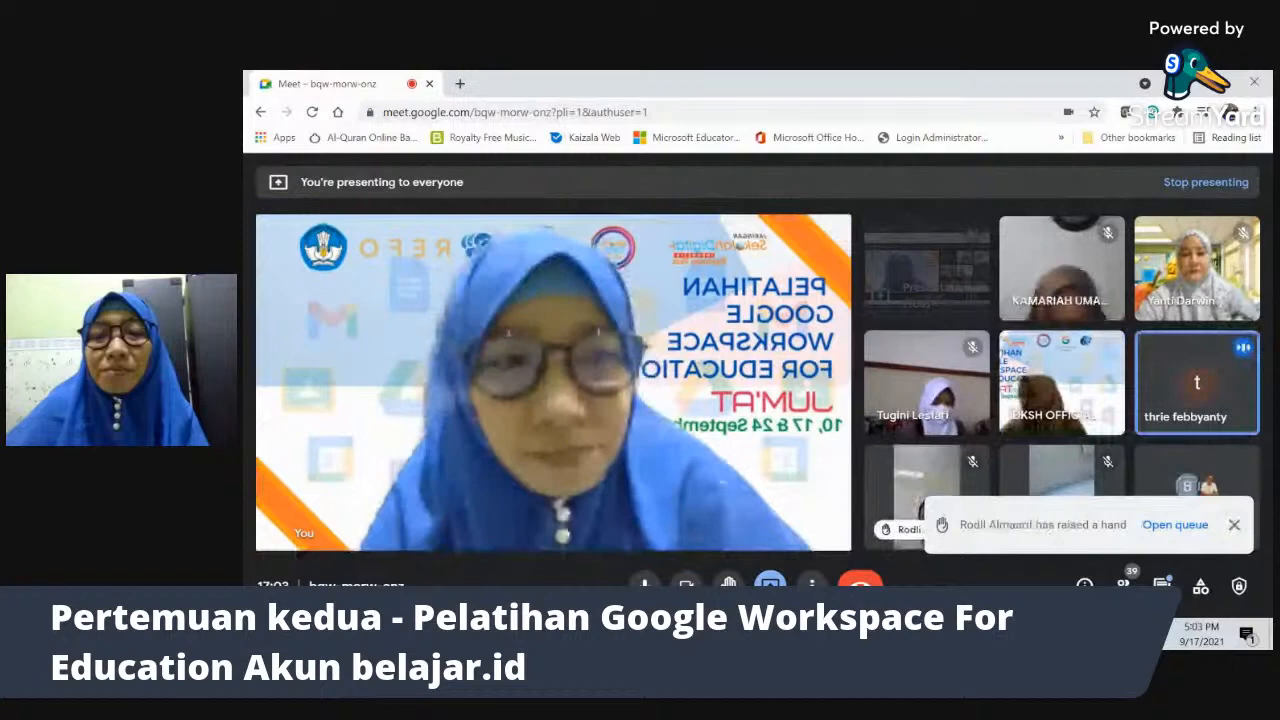
pyautogui.click(1238, 524)
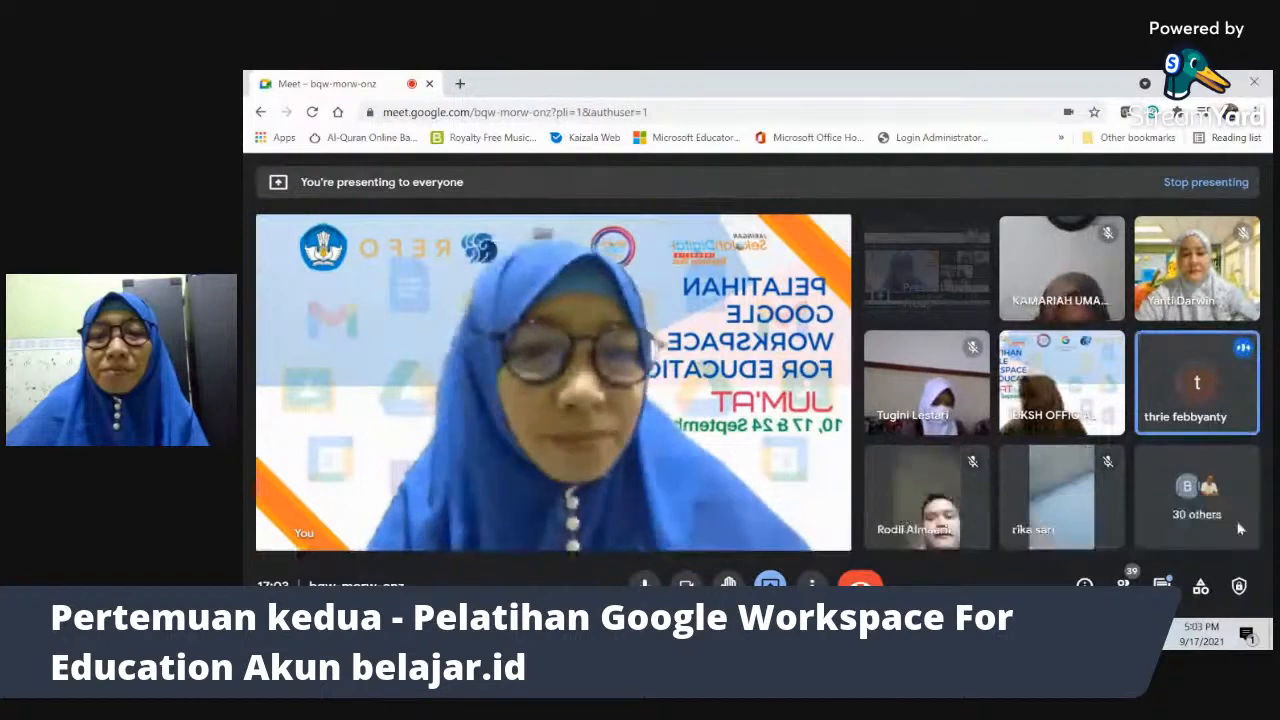
# - Pin the participant who raised a hand, then switch back to the Classroom video
pyautogui.moveTo(907, 538)
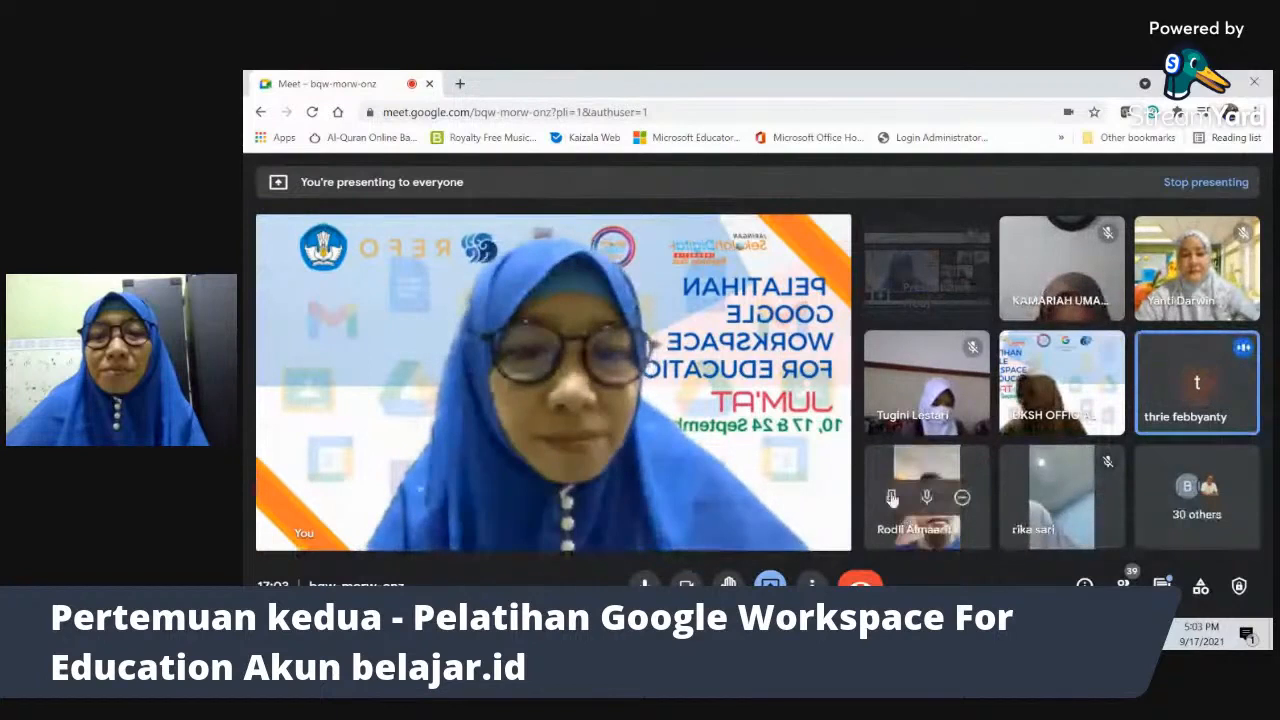
pyautogui.click(892, 497)
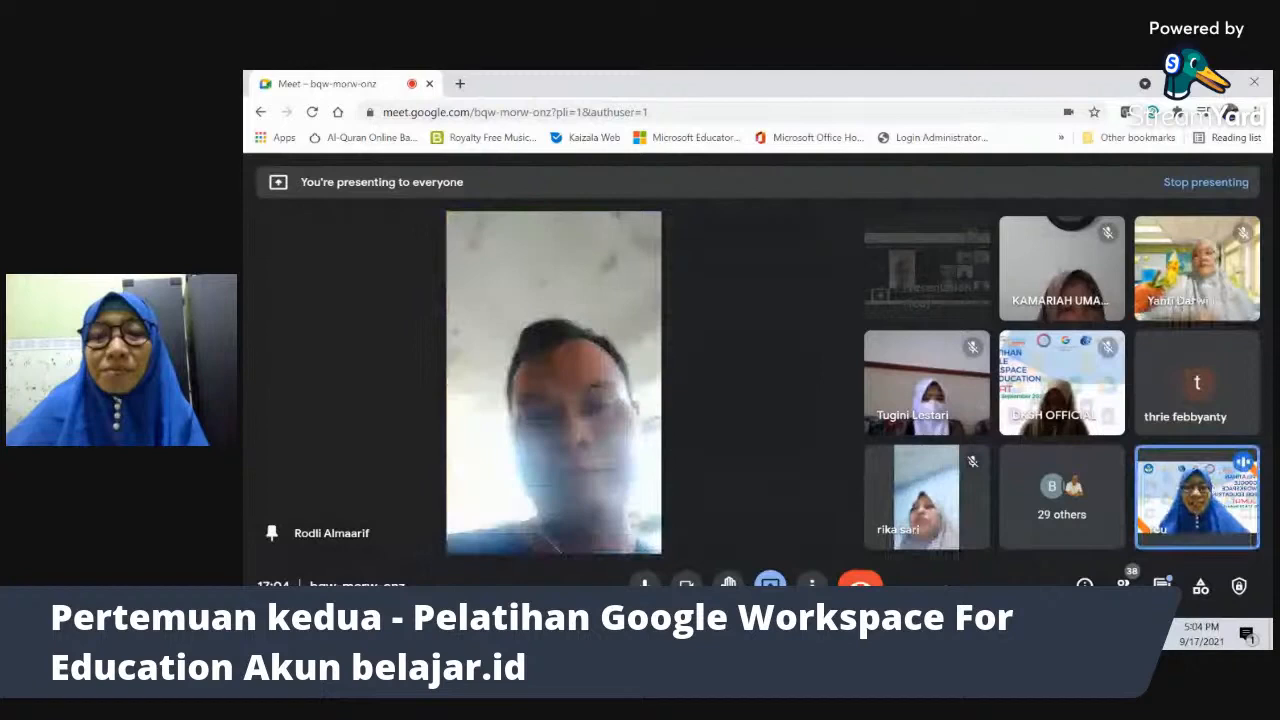
pyautogui.hotkey('alt', 'Tab')
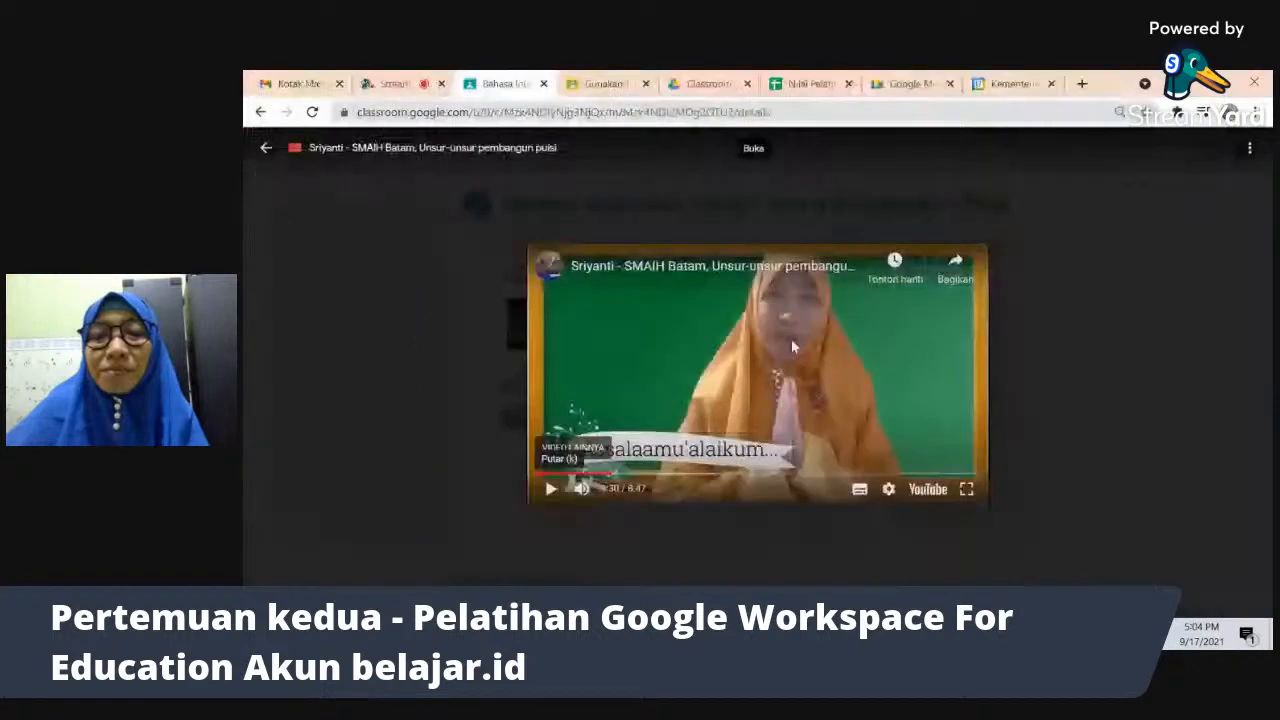
# - Set the poetry video's YouTube share link to start at 2:24
pyautogui.hotkey('alt', 'Tab')
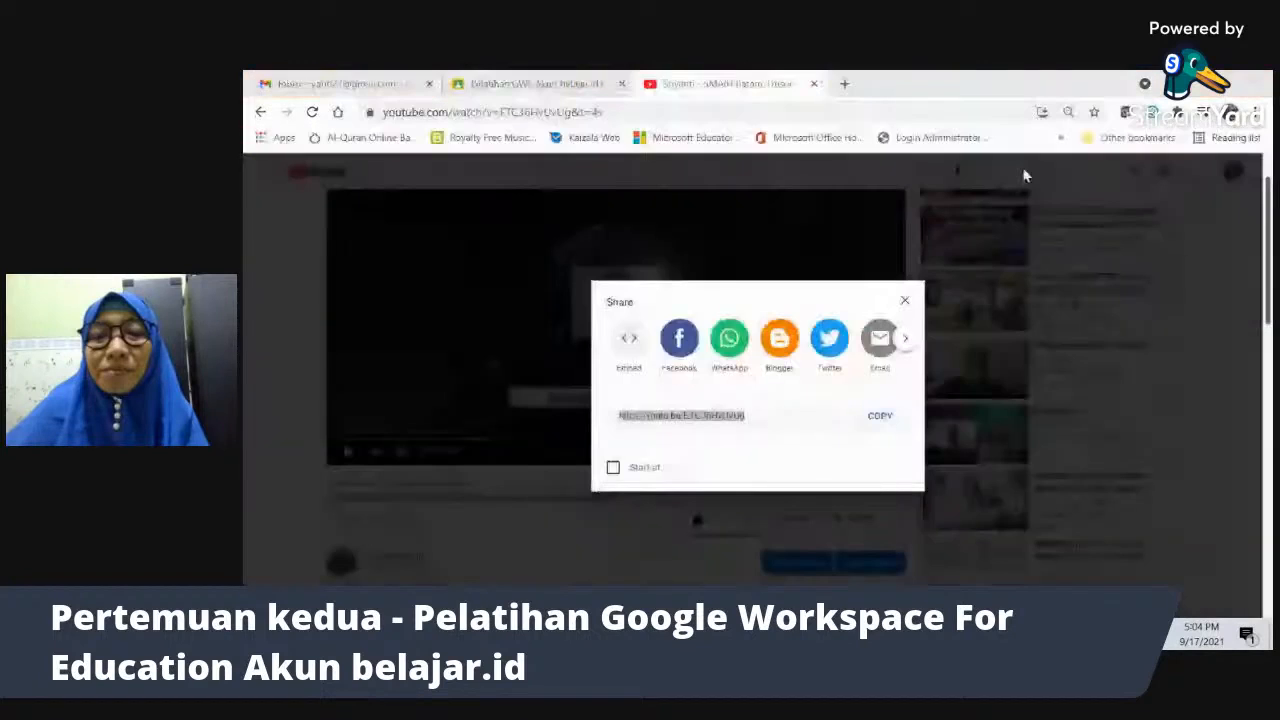
pyautogui.click(613, 468)
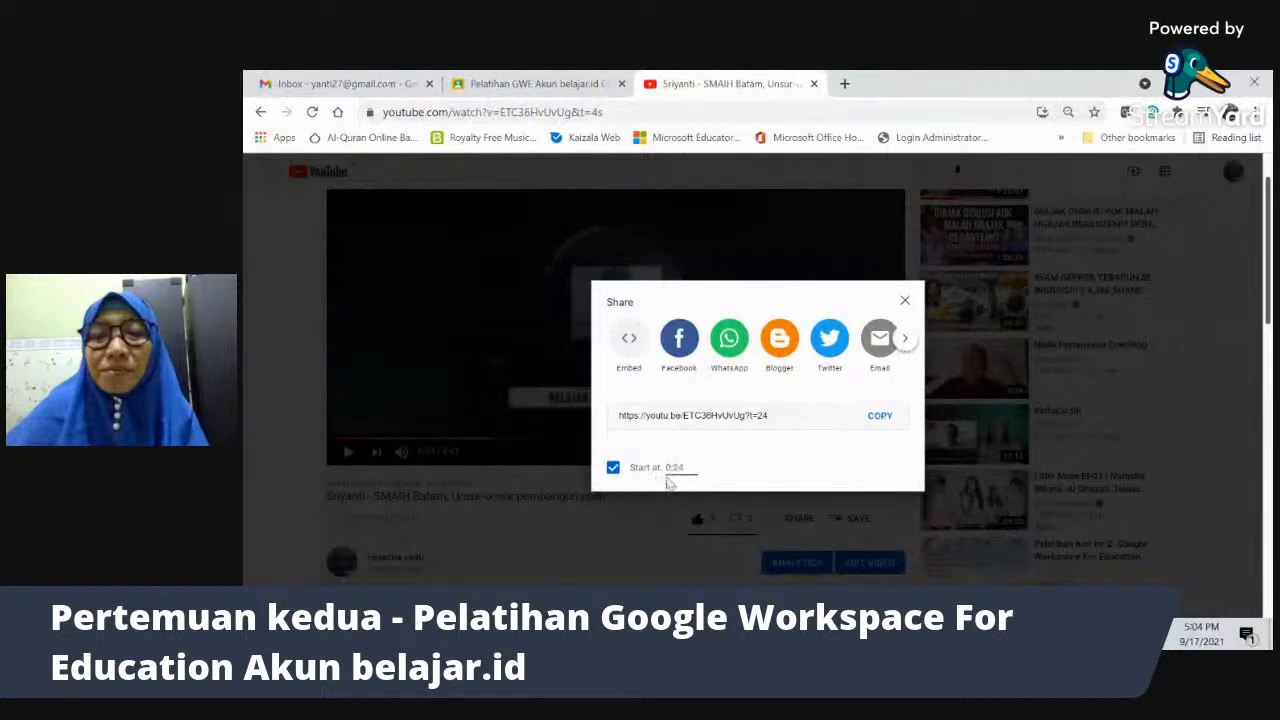
pyautogui.write('0')
pyautogui.hotkey('alt', 'Tab')
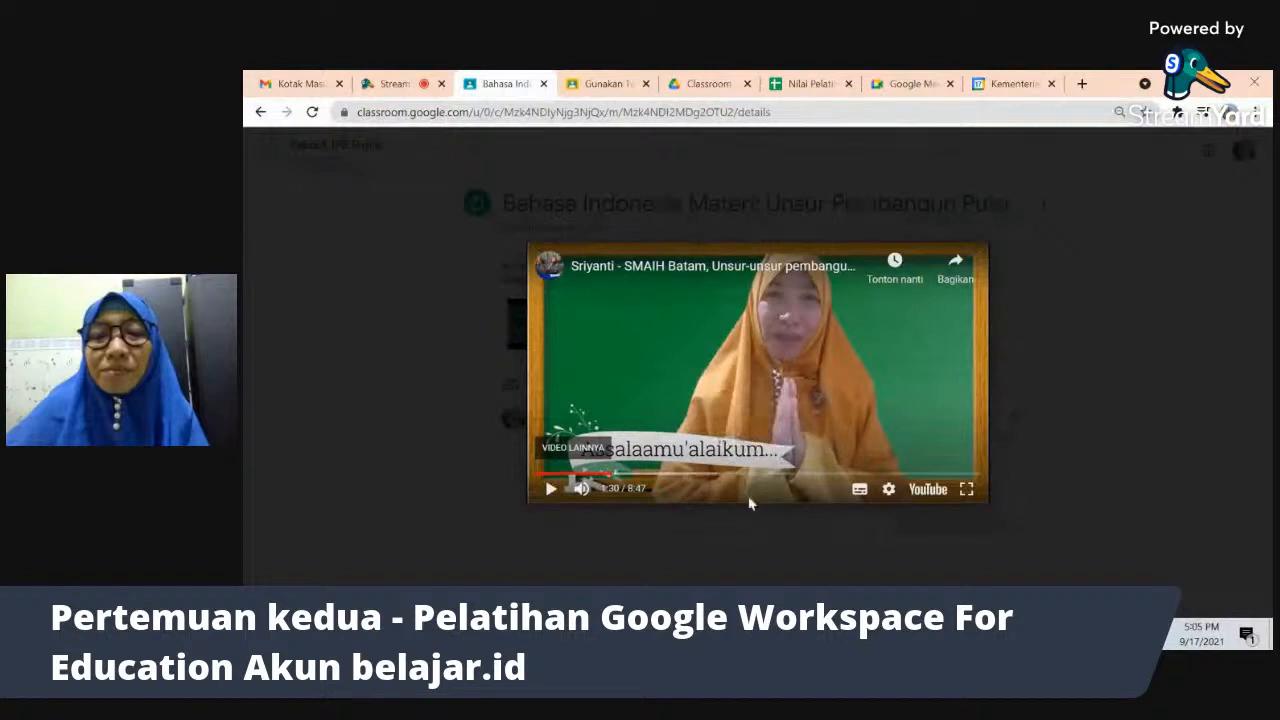
pyautogui.hotkey('alt', 'Tab')
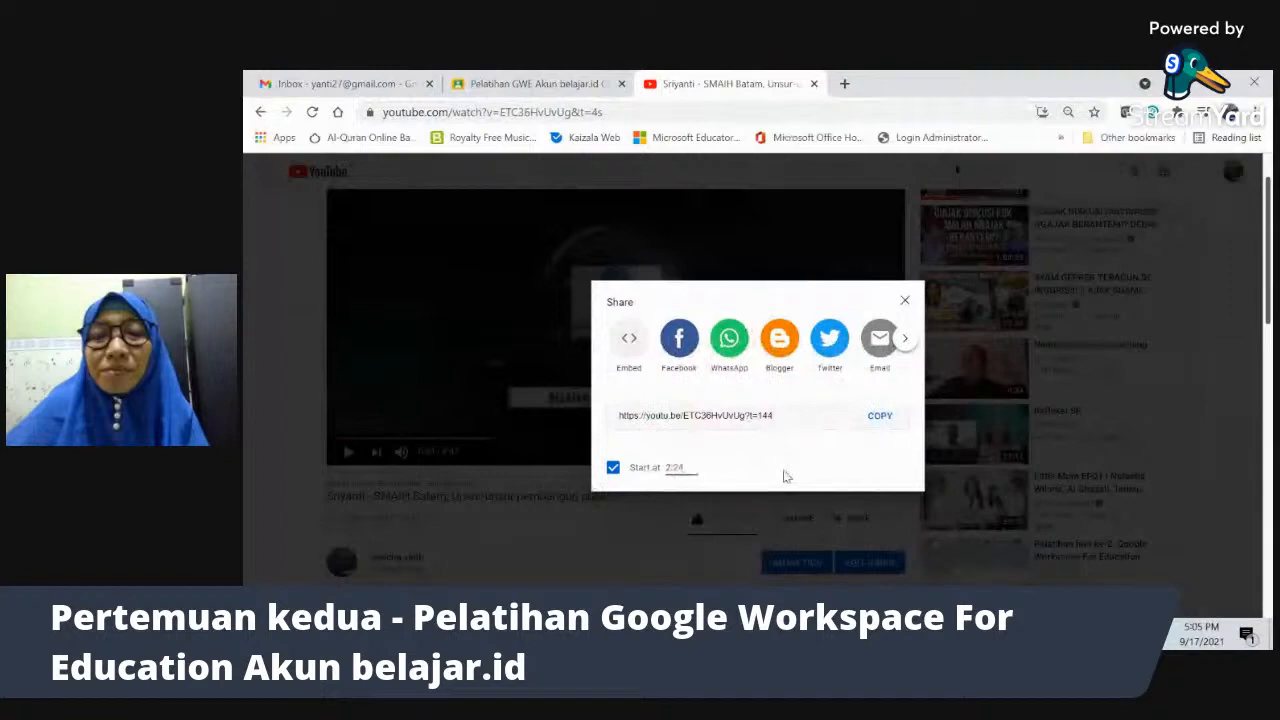
pyautogui.hotkey('alt', 'Tab')
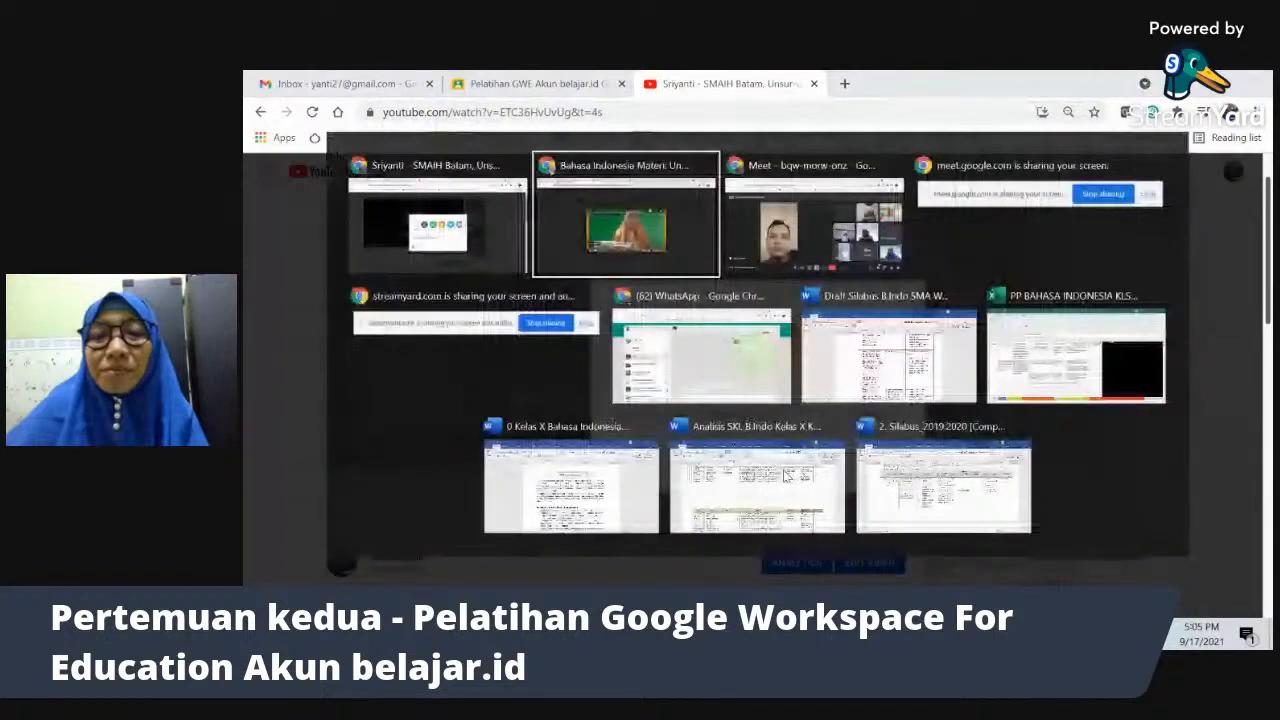
# - Bring the Meet presentation forward, then switch to the Gunakan Twibbon submission page
pyautogui.hotkey('alt', 'Tab')
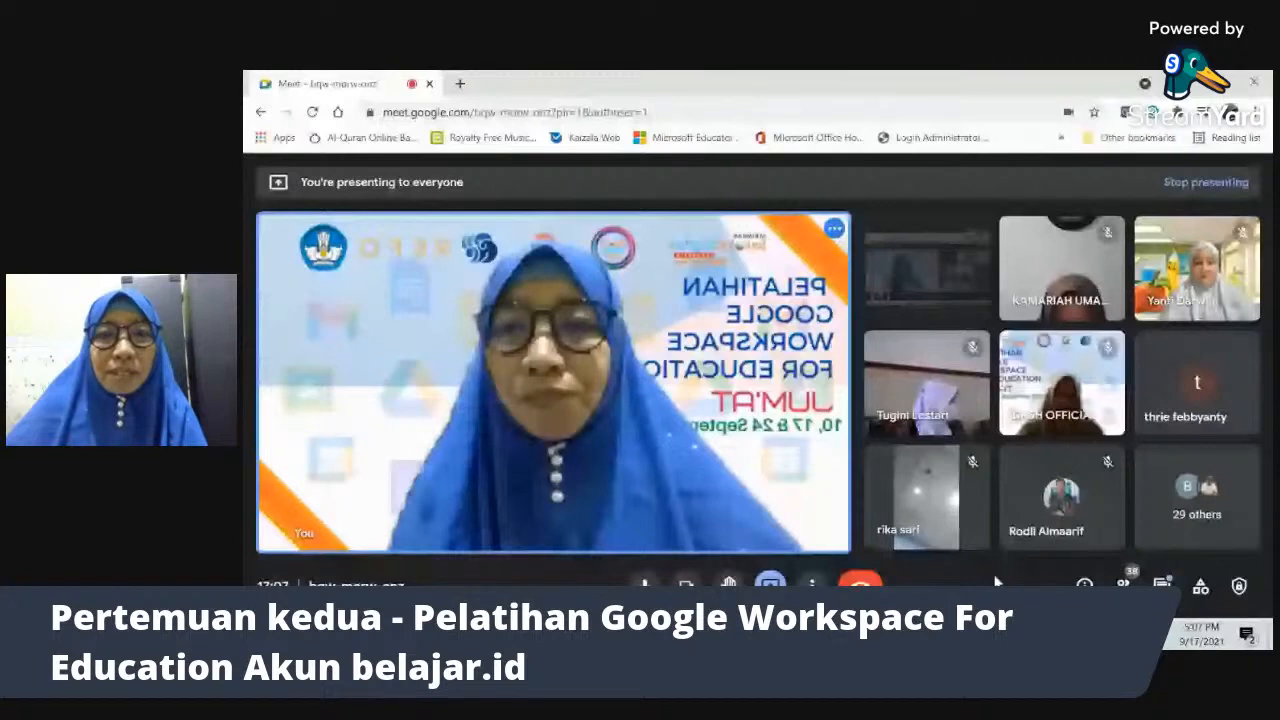
pyautogui.hotkey('alt', 'Tab')
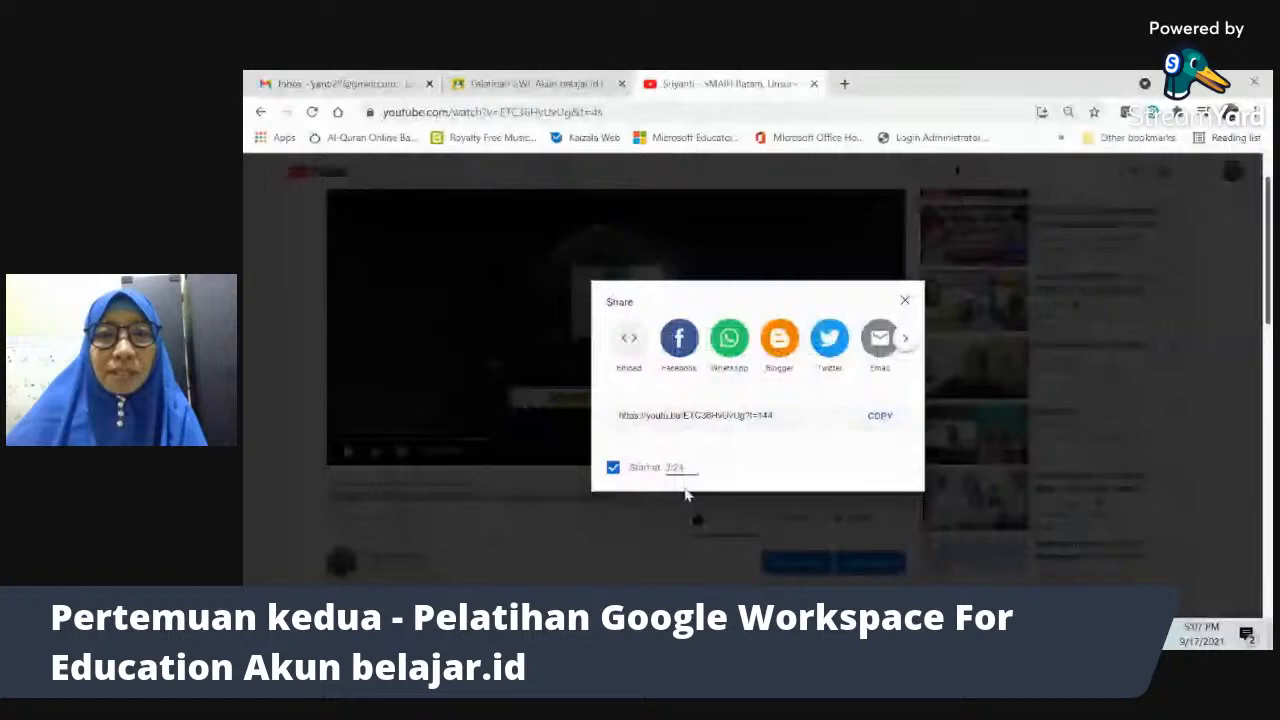
pyautogui.hotkey('alt', 'Tab')
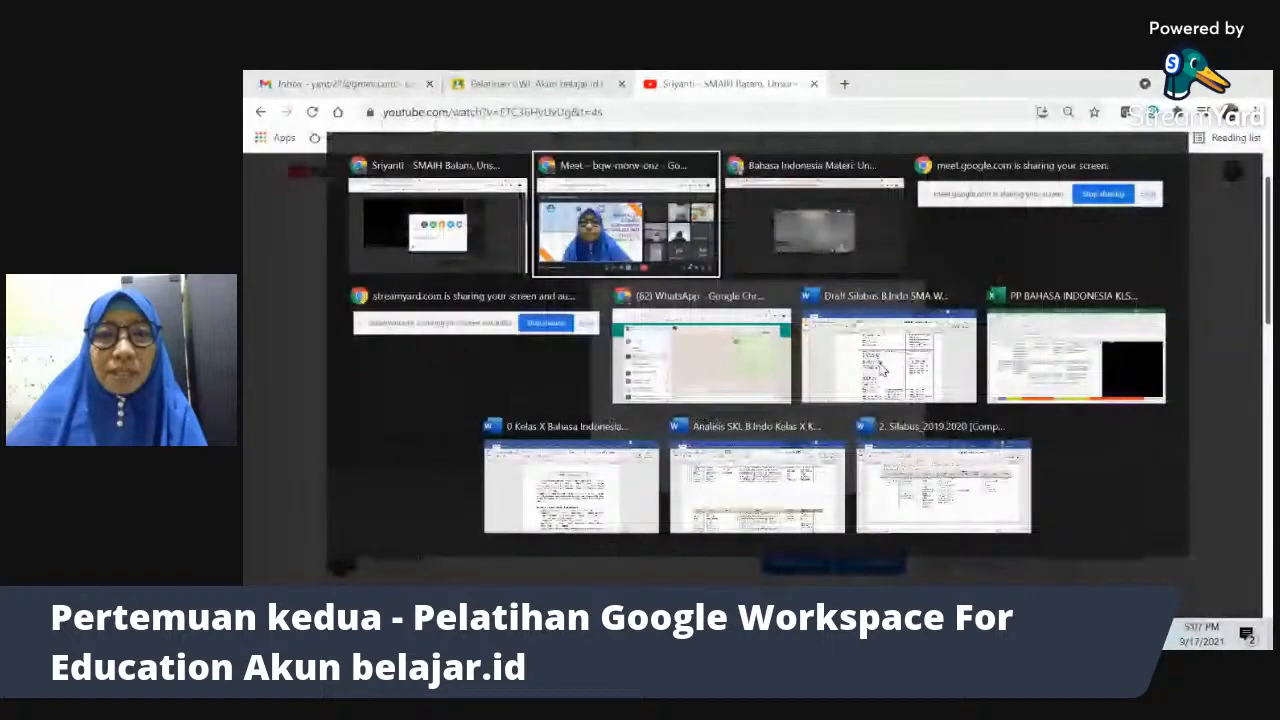
pyautogui.click(814, 230)
pyautogui.click(606, 85)
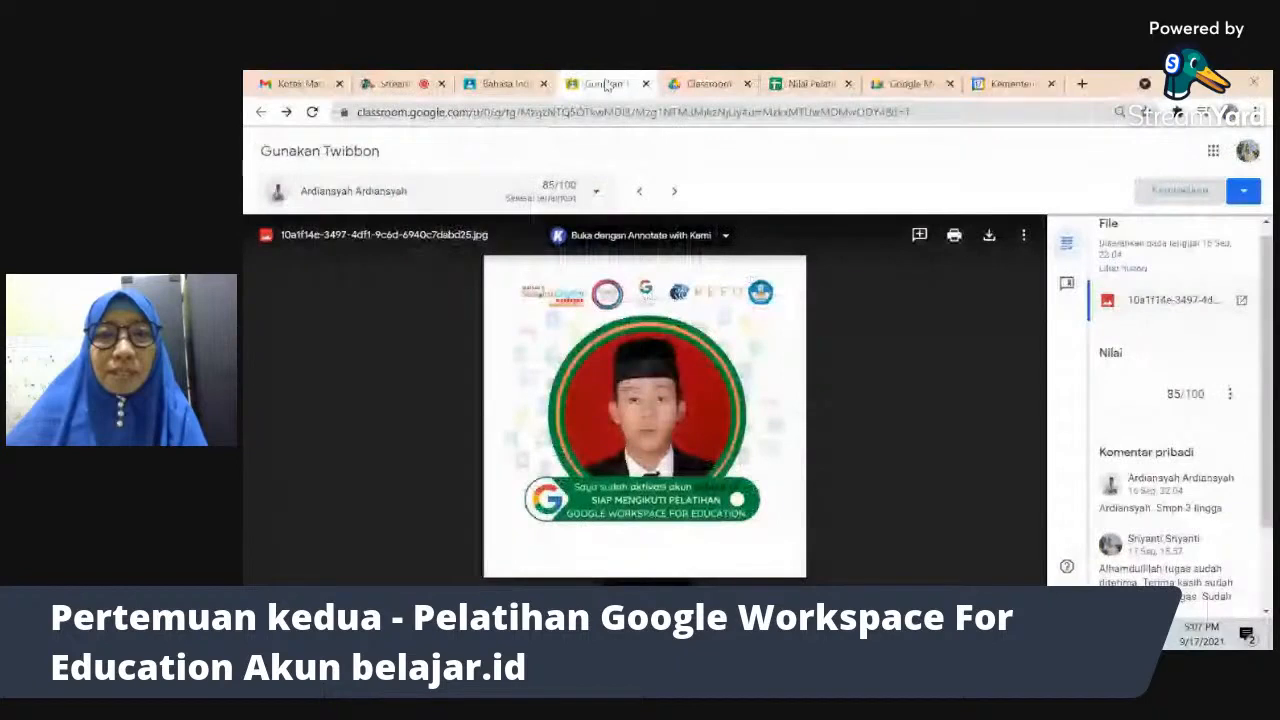
# - Switch to the Pelatihan GWE Akun belajar.id class's Classroom page
pyautogui.click(708, 84)
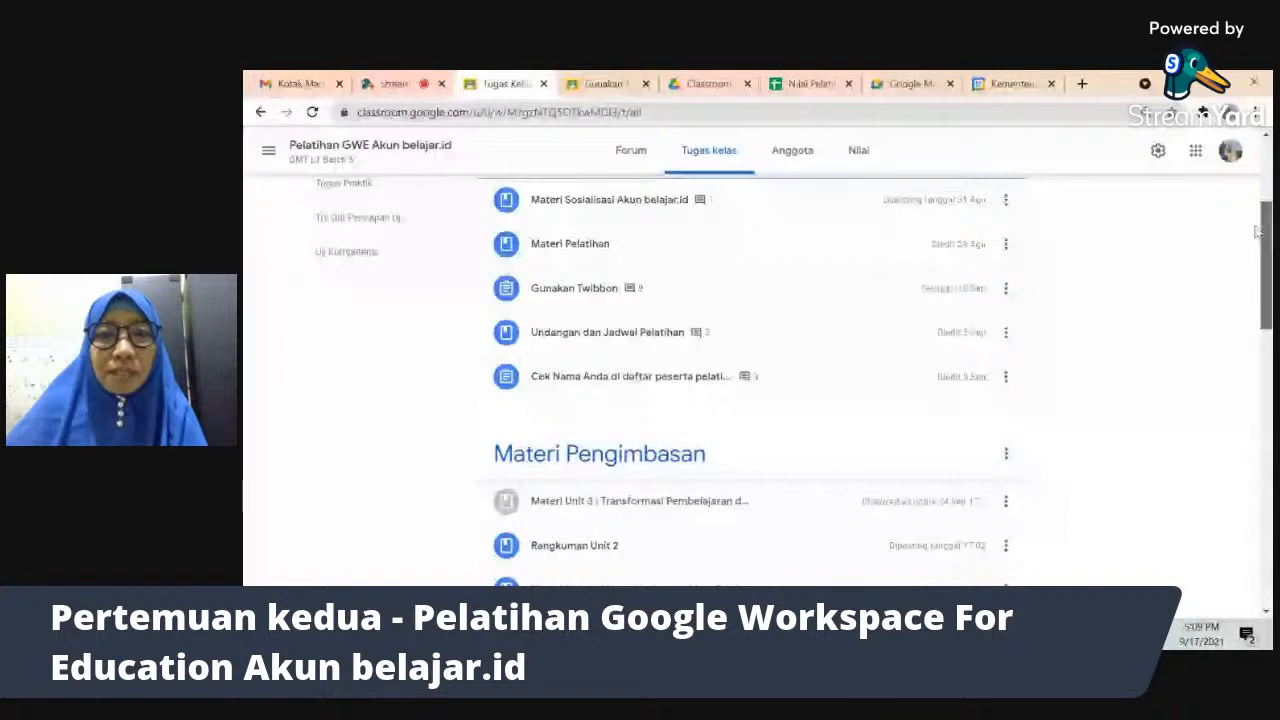
pyautogui.scroll(-10, 693, 240)
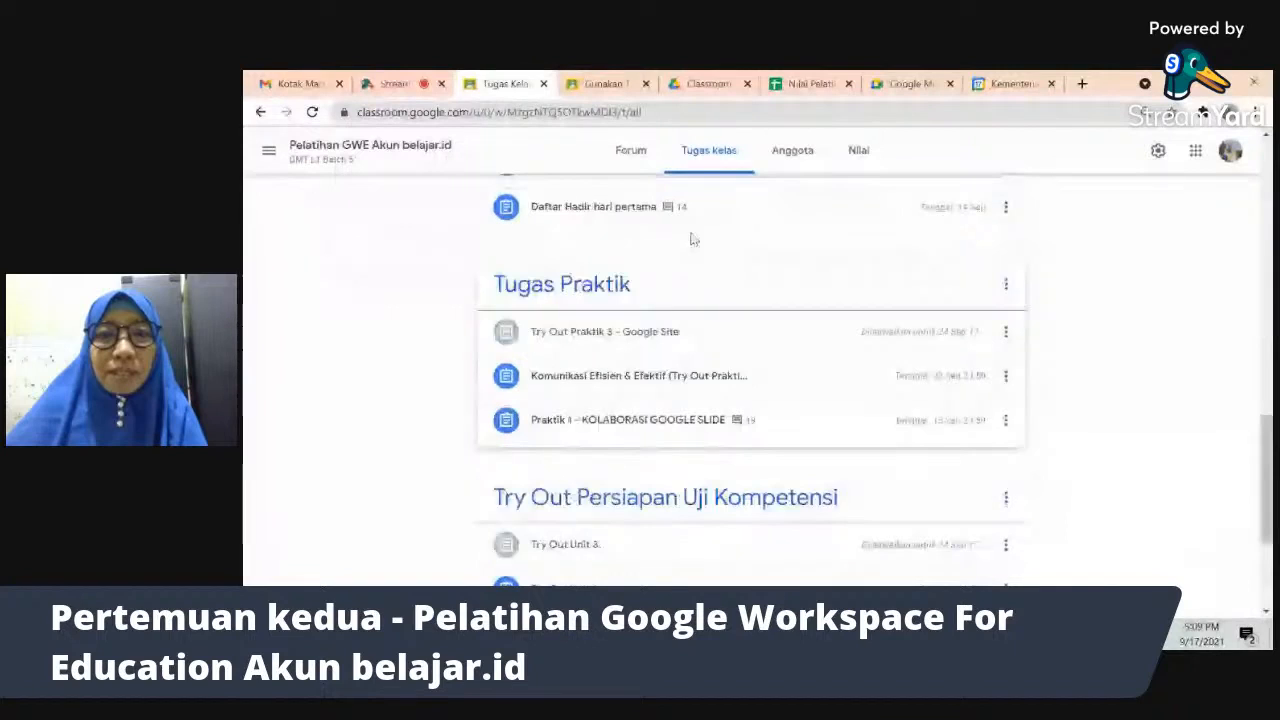
pyautogui.moveTo(1268, 455); pyautogui.dragTo(1268, 323)
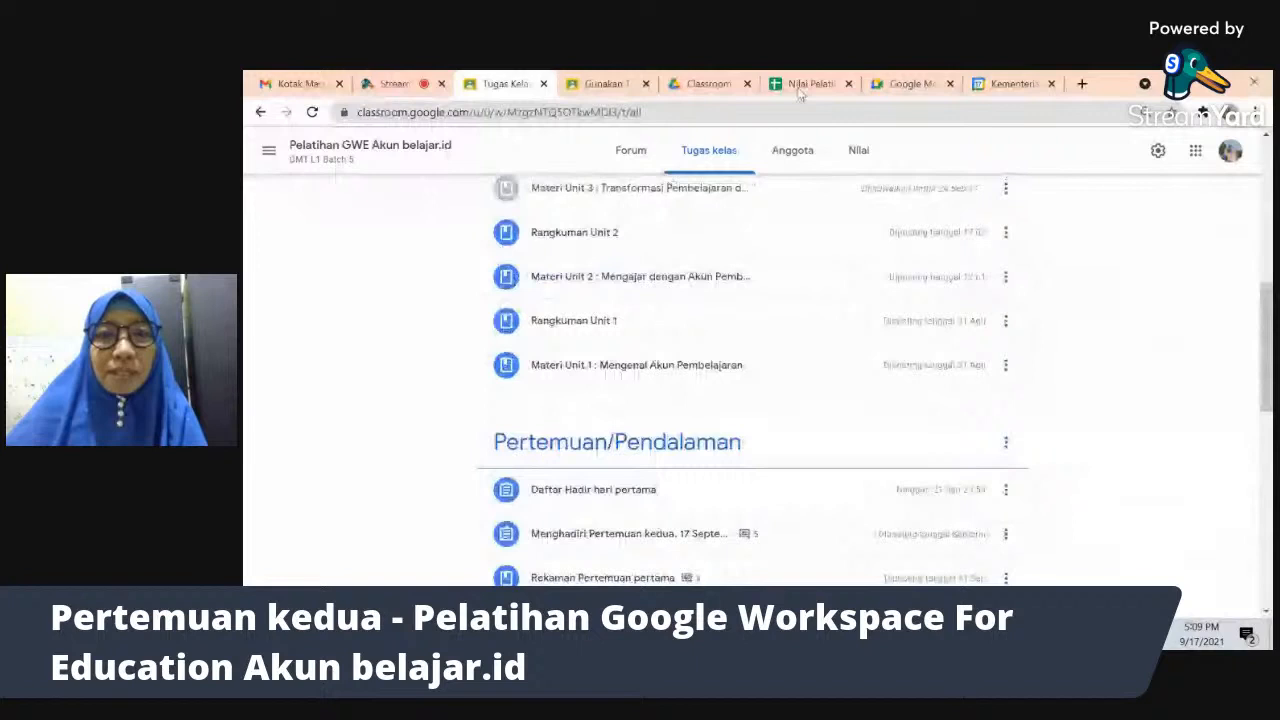
pyautogui.click(806, 84)
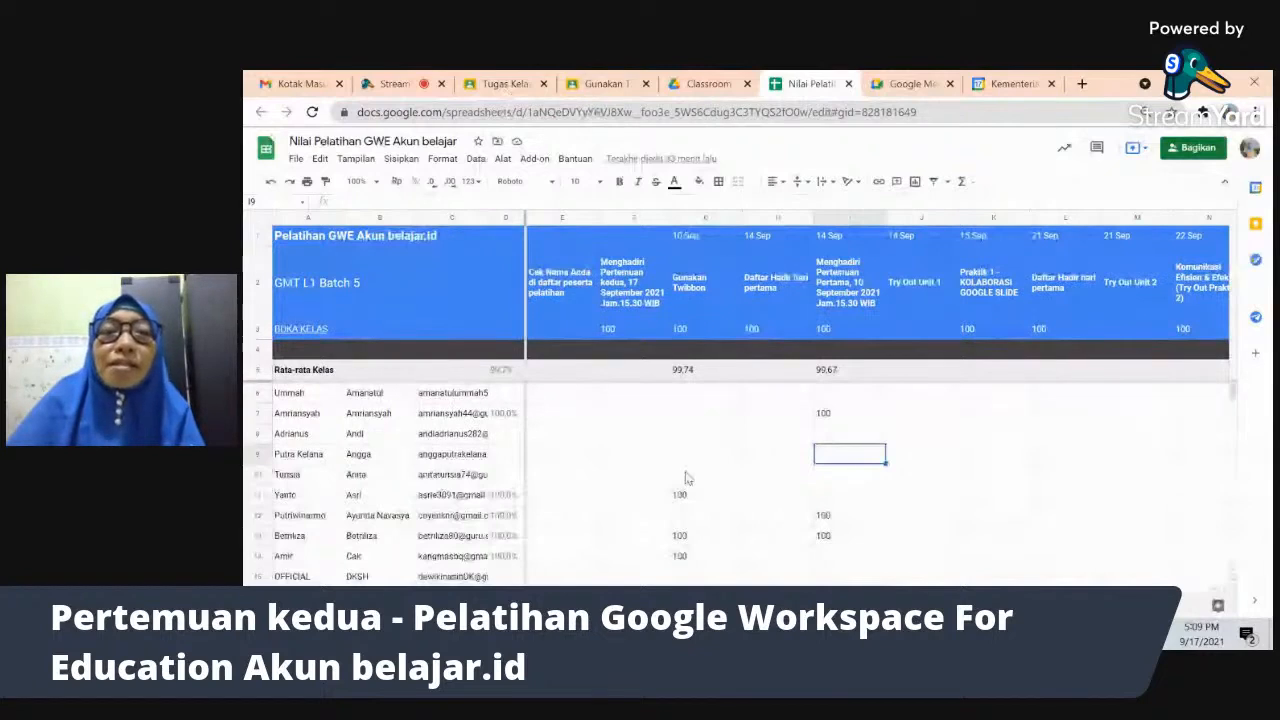
pyautogui.click(495, 84)
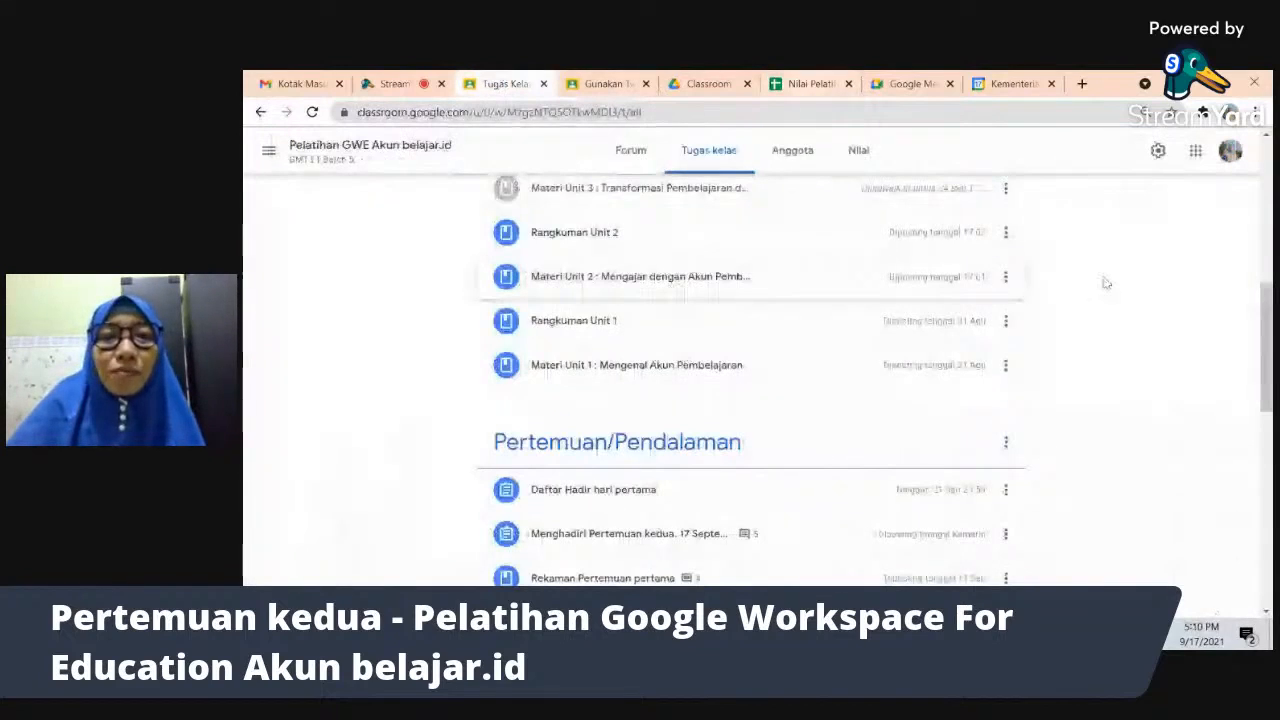
# - Scroll the Tugas kelas page down to the Tugas Praktik and Try Out sections
pyautogui.moveTo(1268, 330); pyautogui.dragTo(1268, 460)
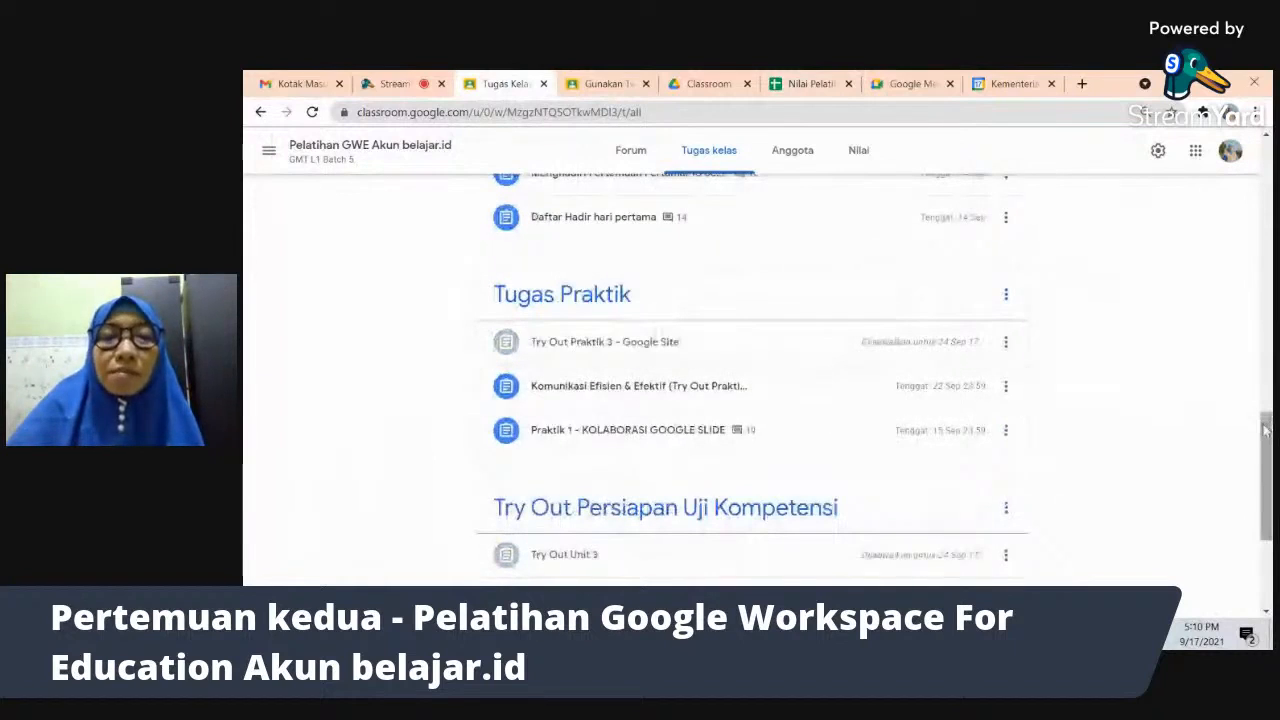
pyautogui.moveTo(1265, 430)
pyautogui.mouseDown()
pyautogui.moveTo(1268, 498)
pyautogui.moveTo(1258, 422)
pyautogui.moveTo(1259, 443)
pyautogui.mouseUp()
# - Switch back to the Google Meet training call from the window switcher
pyautogui.hotkey('alt', 'Tab')
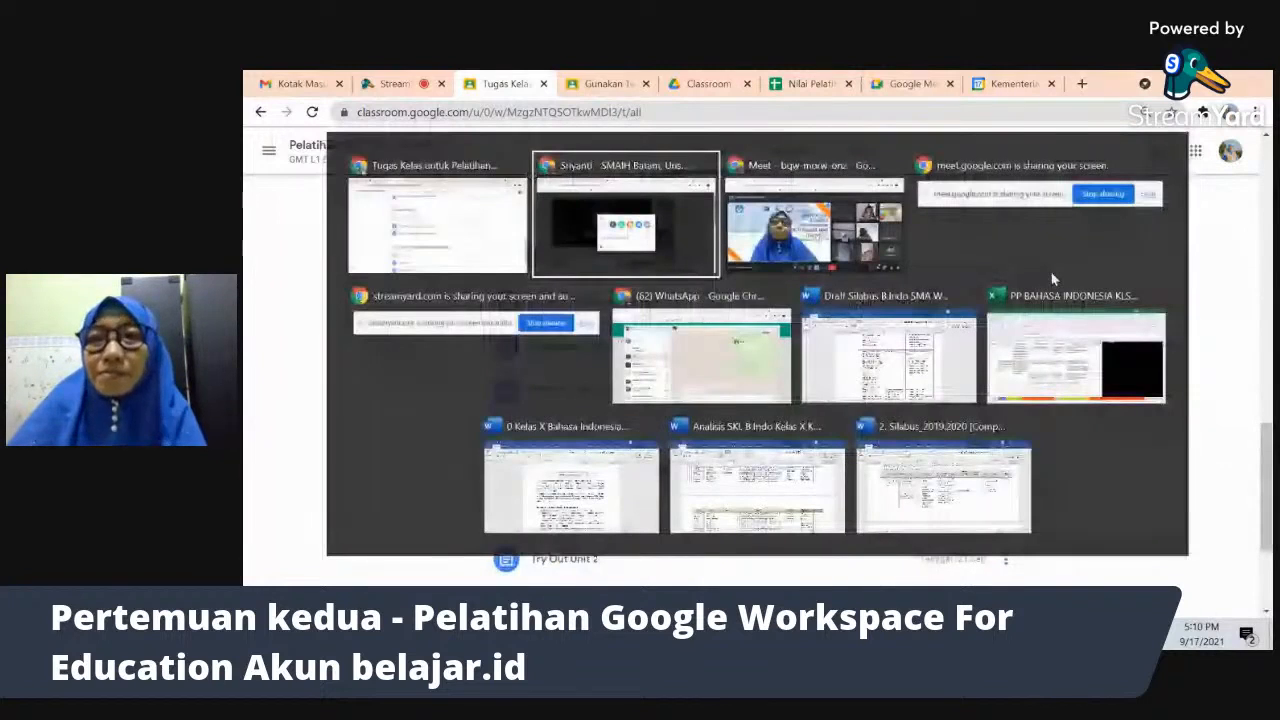
pyautogui.click(783, 237)
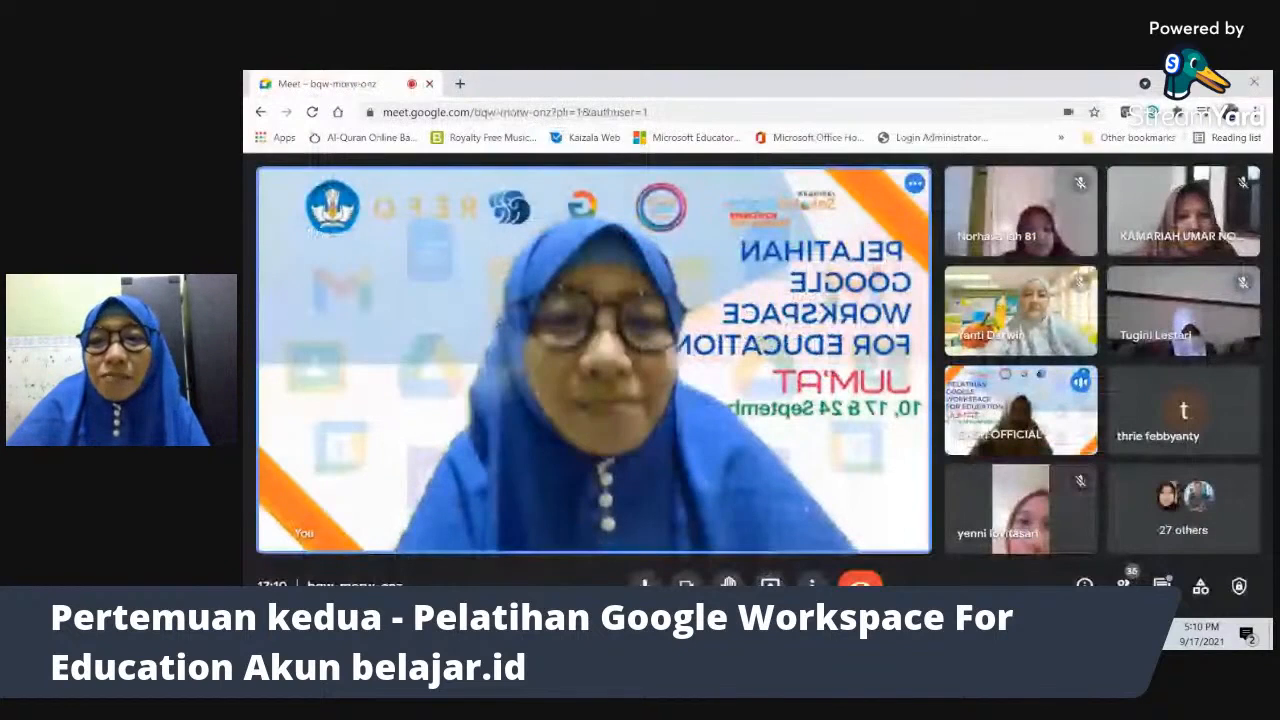
pyautogui.hotkey('alt', 'Tab')
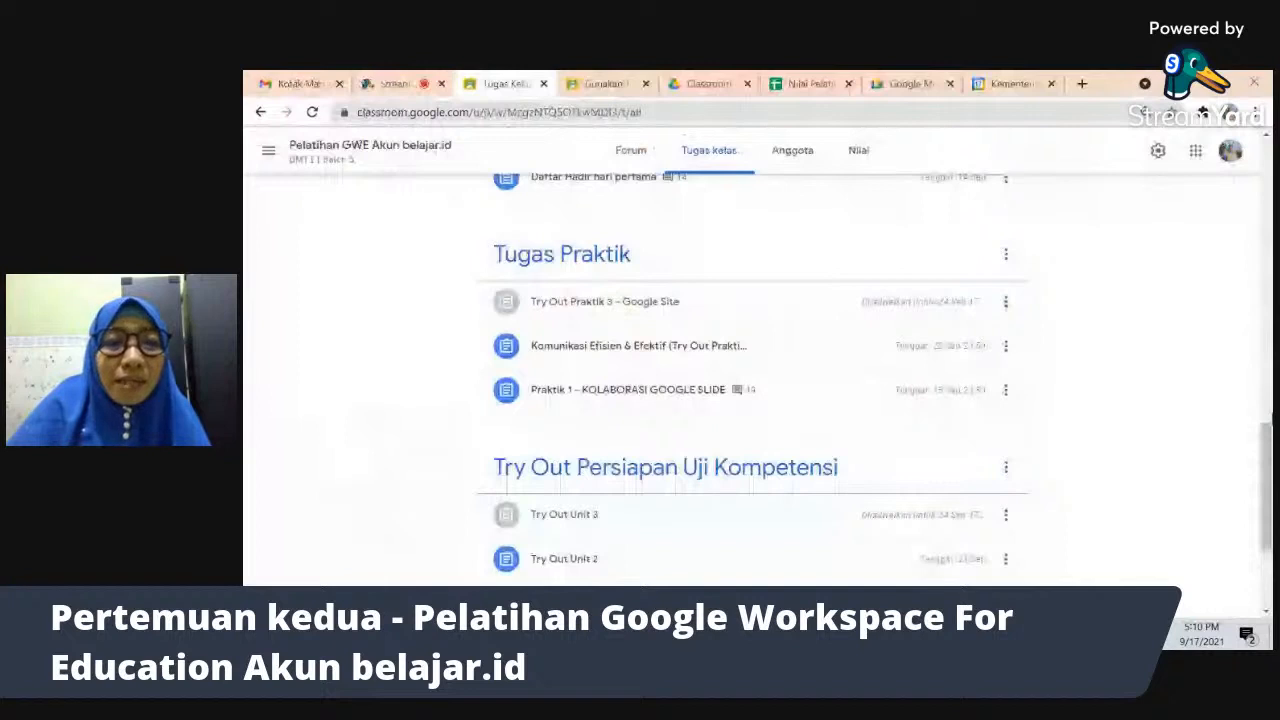
pyautogui.moveTo(1267, 513); pyautogui.dragTo(1268, 418)
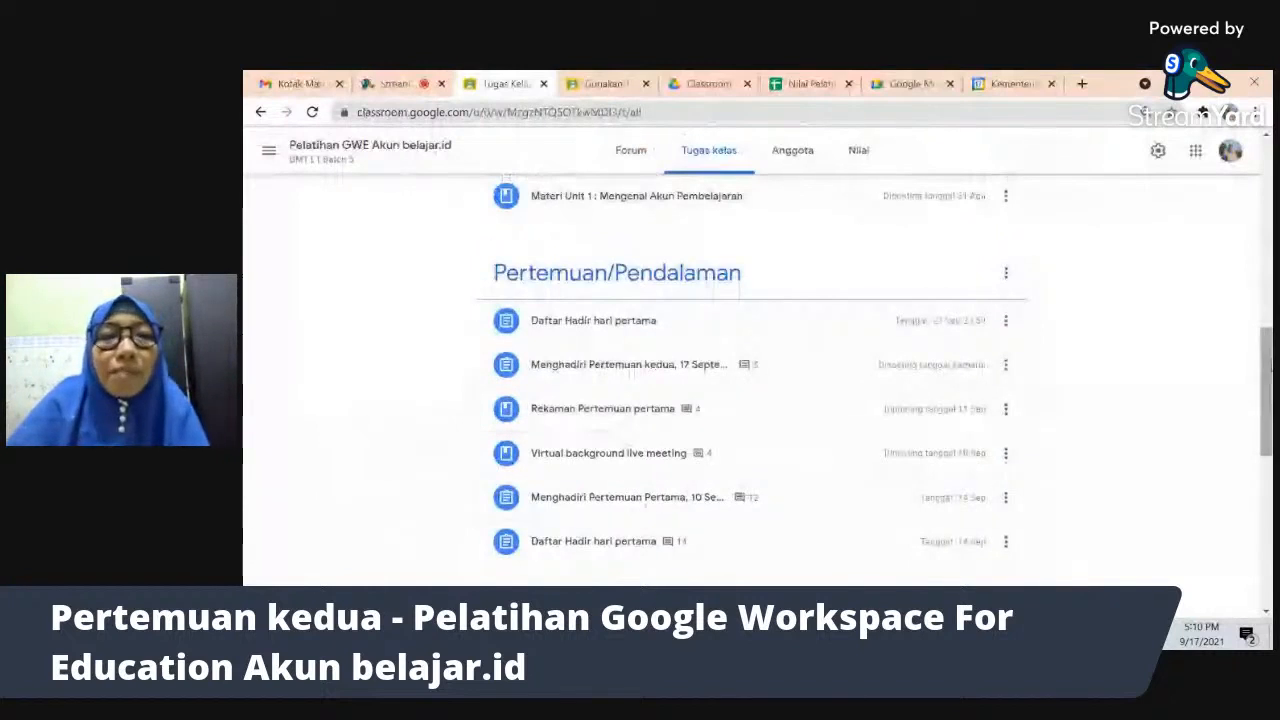
pyautogui.moveTo(1266, 370); pyautogui.dragTo(1253, 280)
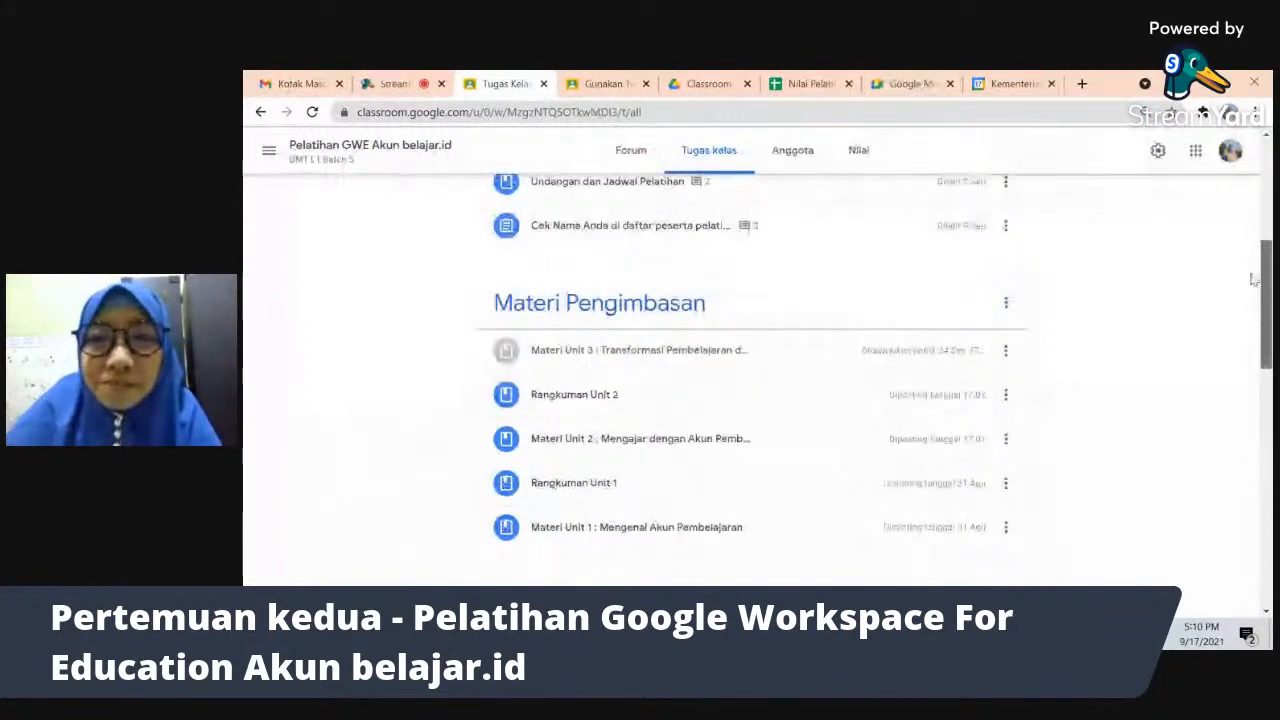
pyautogui.click(1184, 82)
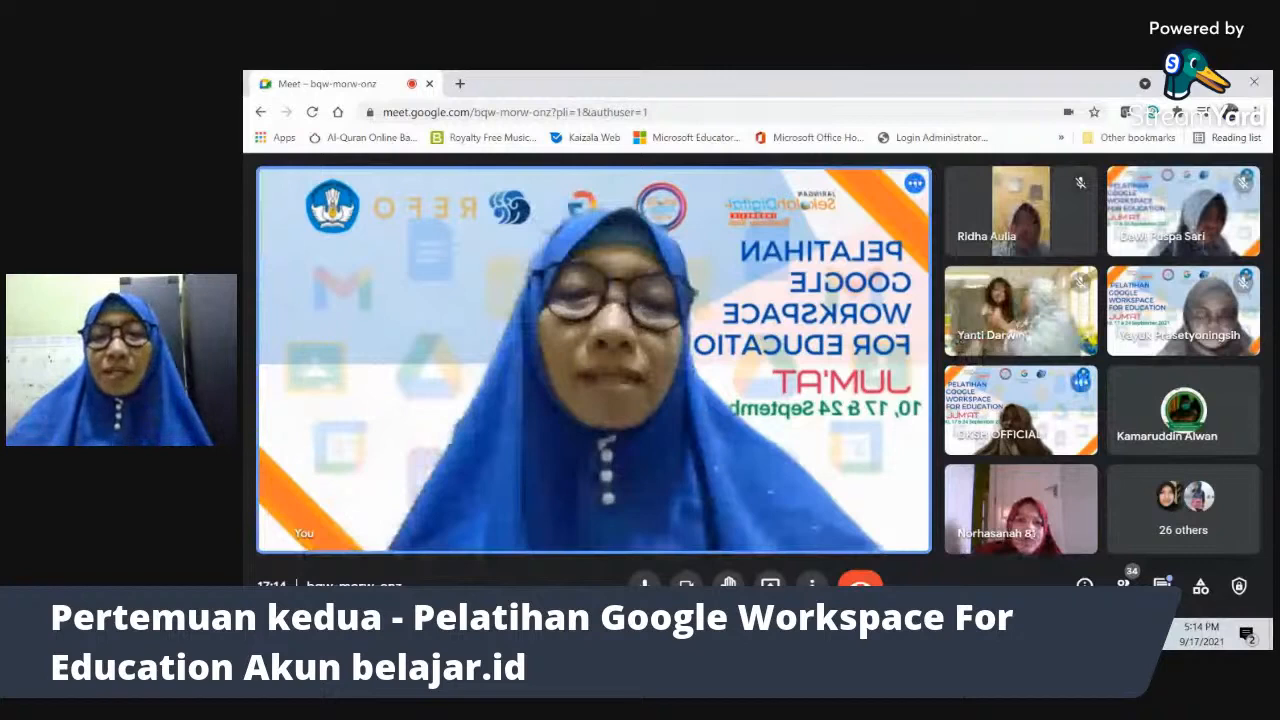
# - Capture a Print Screen screenshot of the Meet call and open its extra options
pyautogui.moveTo(1005, 634)
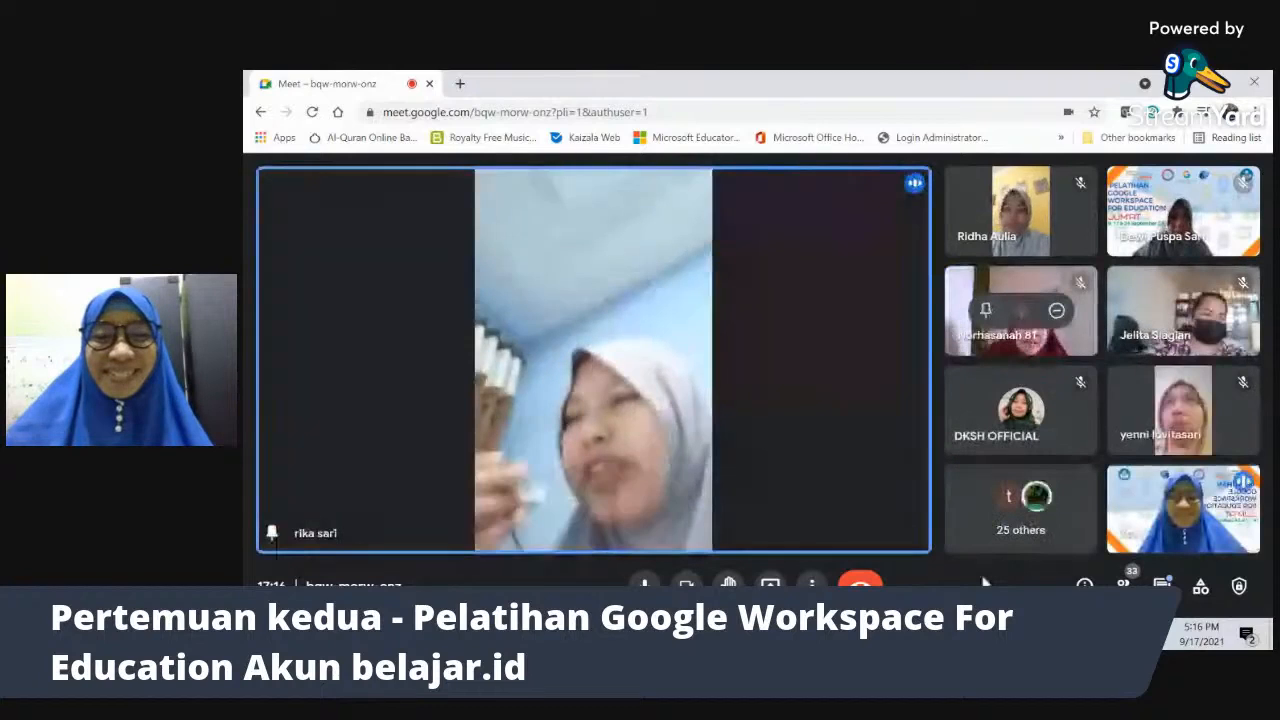
pyautogui.press('Print')
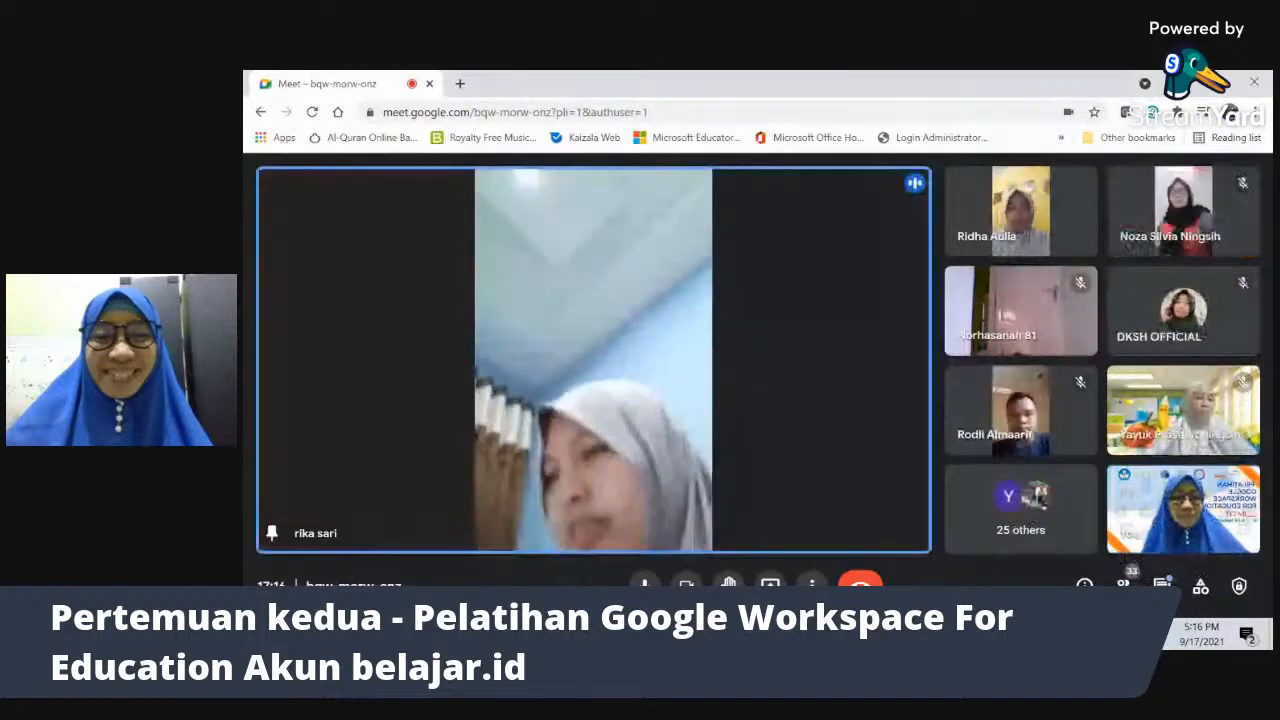
pyautogui.click(812, 585)
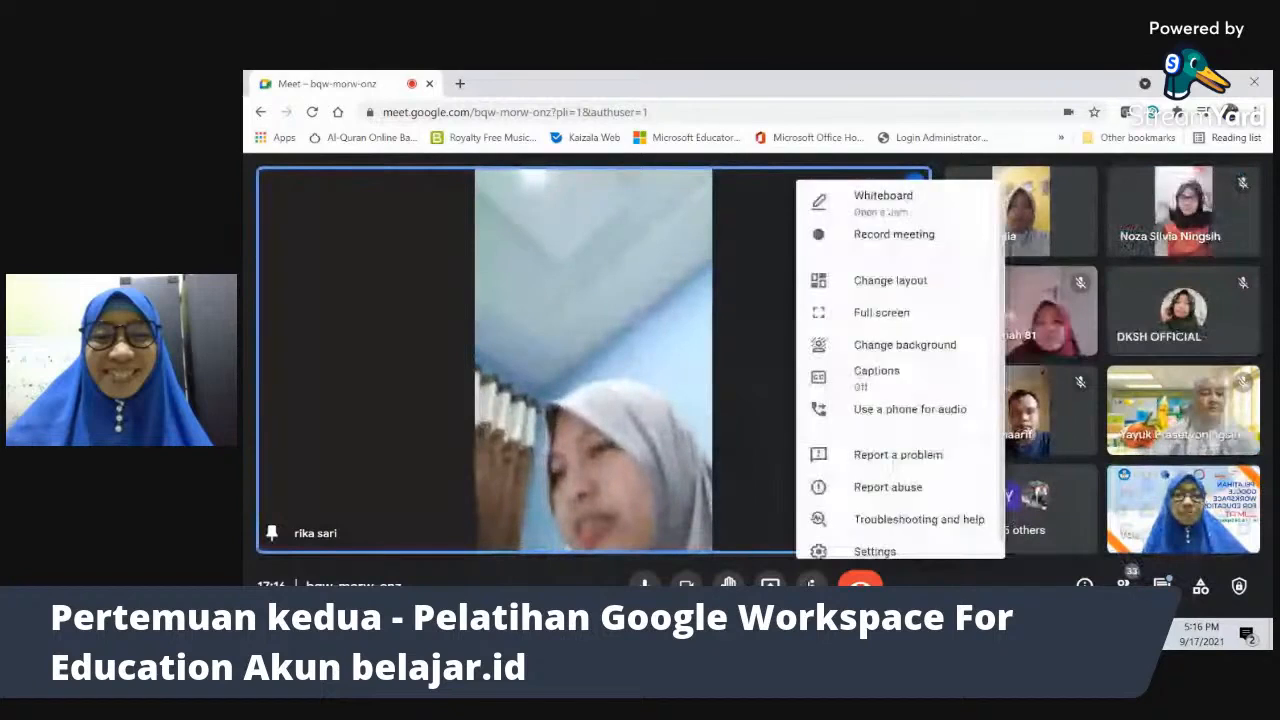
# - Set the Meet layout to Tiled and unpin the main participant's tile for an even grid
pyautogui.click(880, 281)
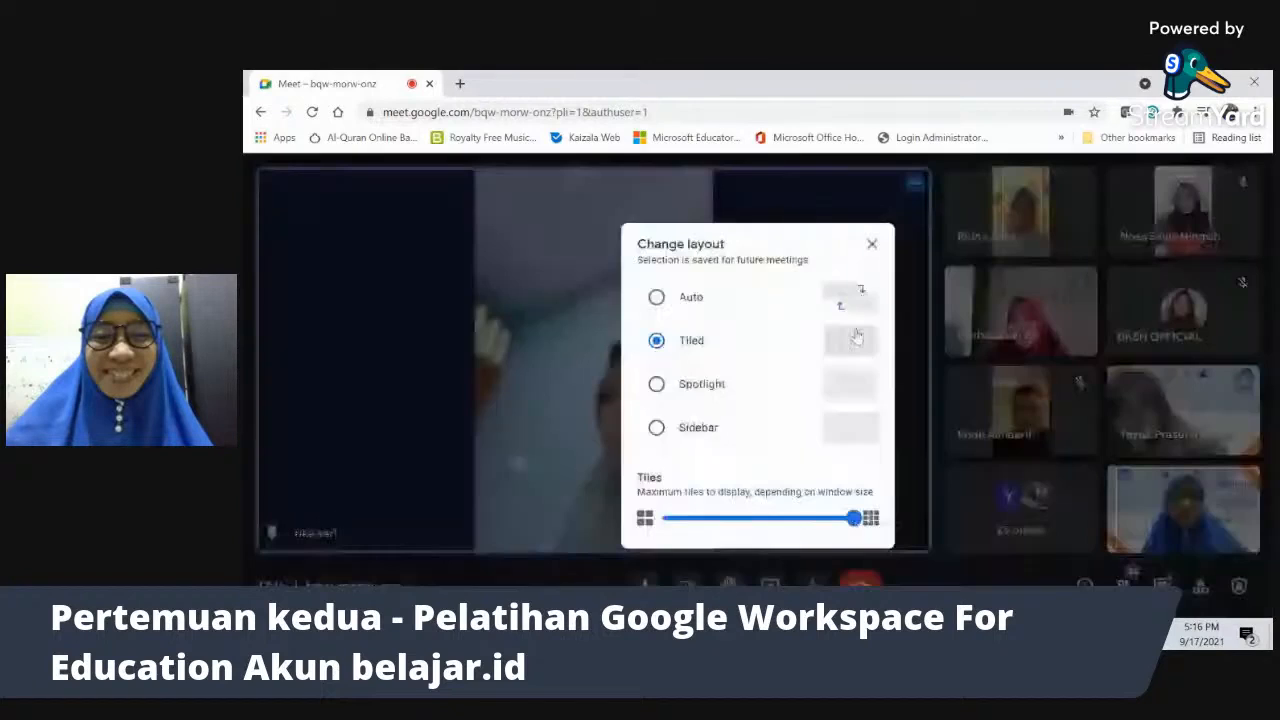
pyautogui.click(872, 248)
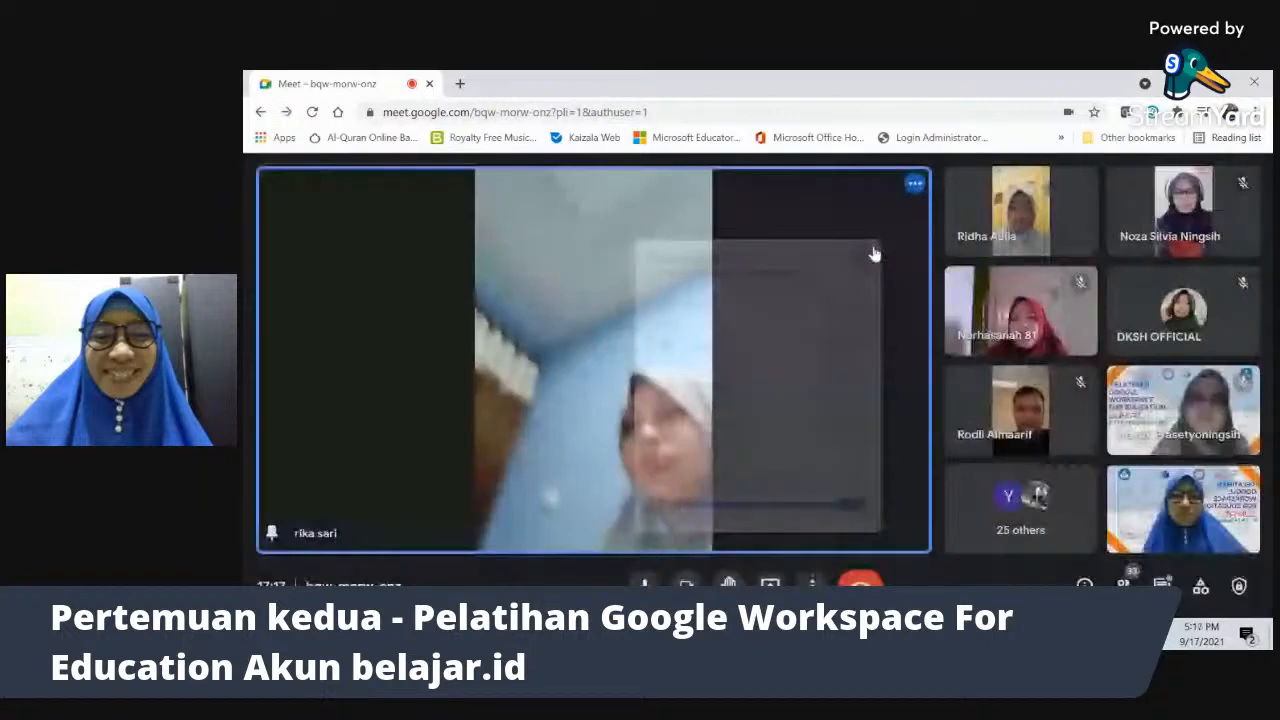
pyautogui.moveTo(551, 363)
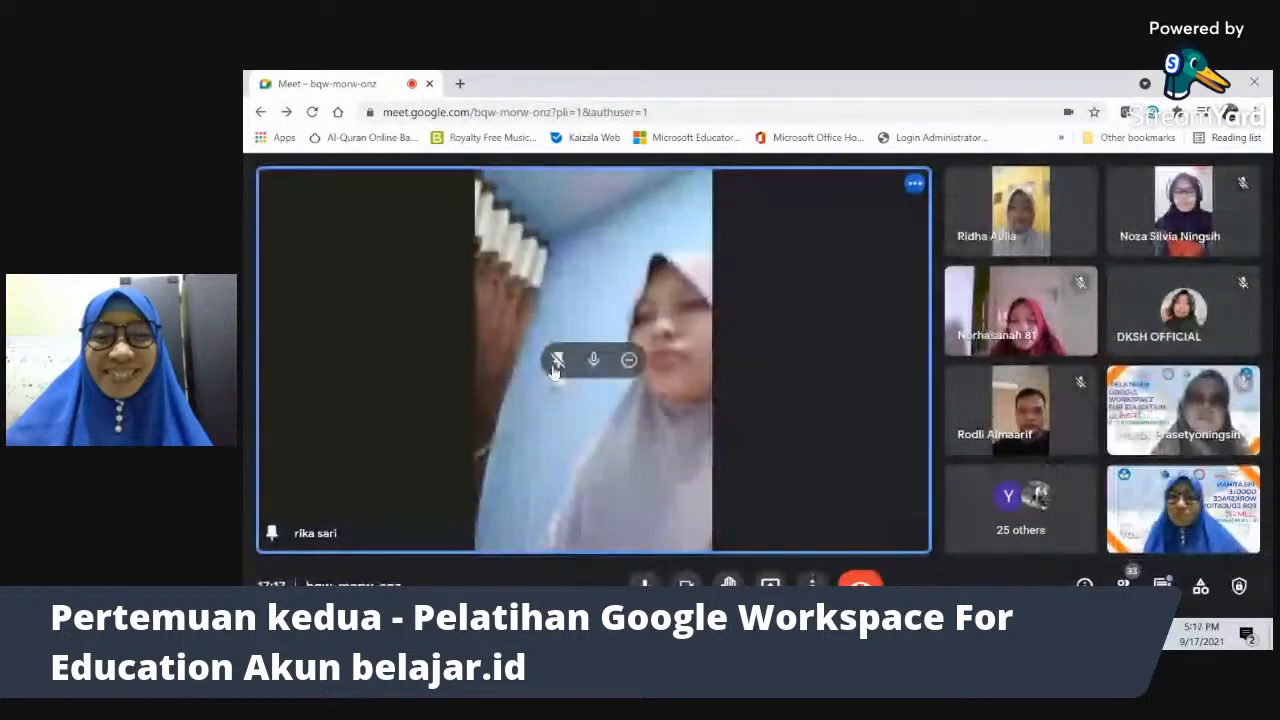
pyautogui.click(557, 362)
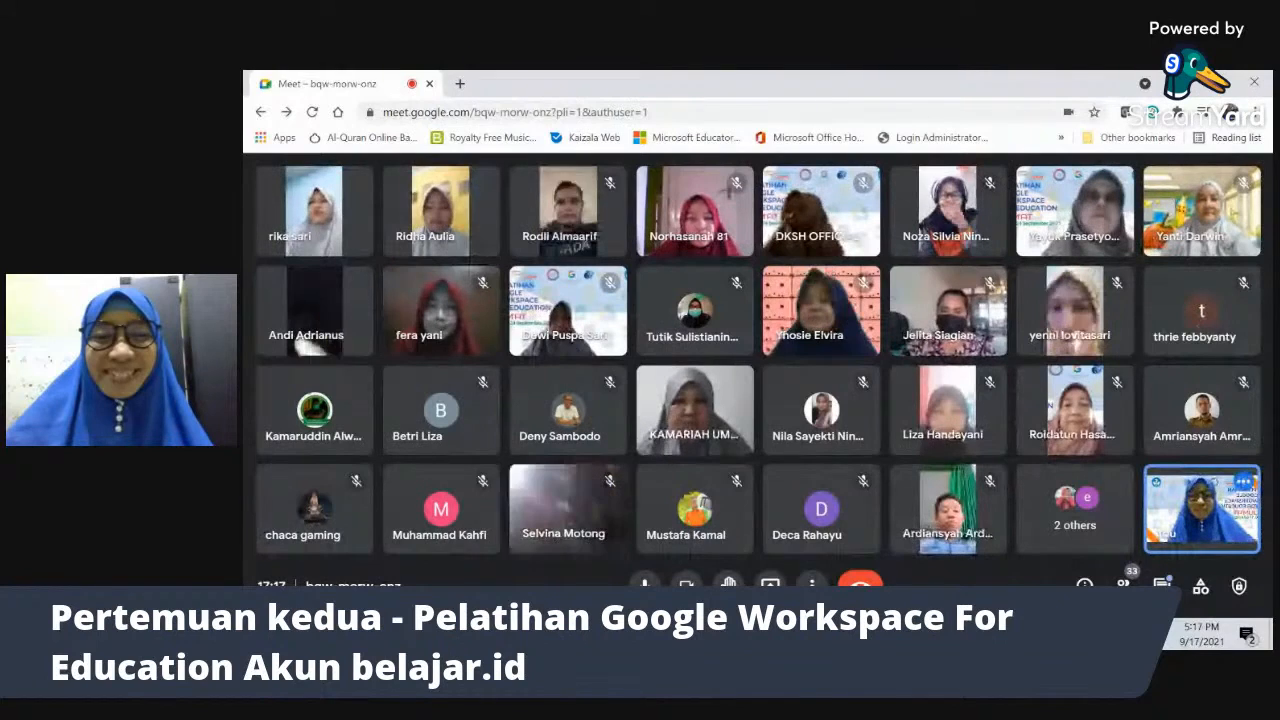
# - Present your entire screen to the meeting by picking the screen thumbnail to share
pyautogui.click(769, 584)
pyautogui.click(848, 476)
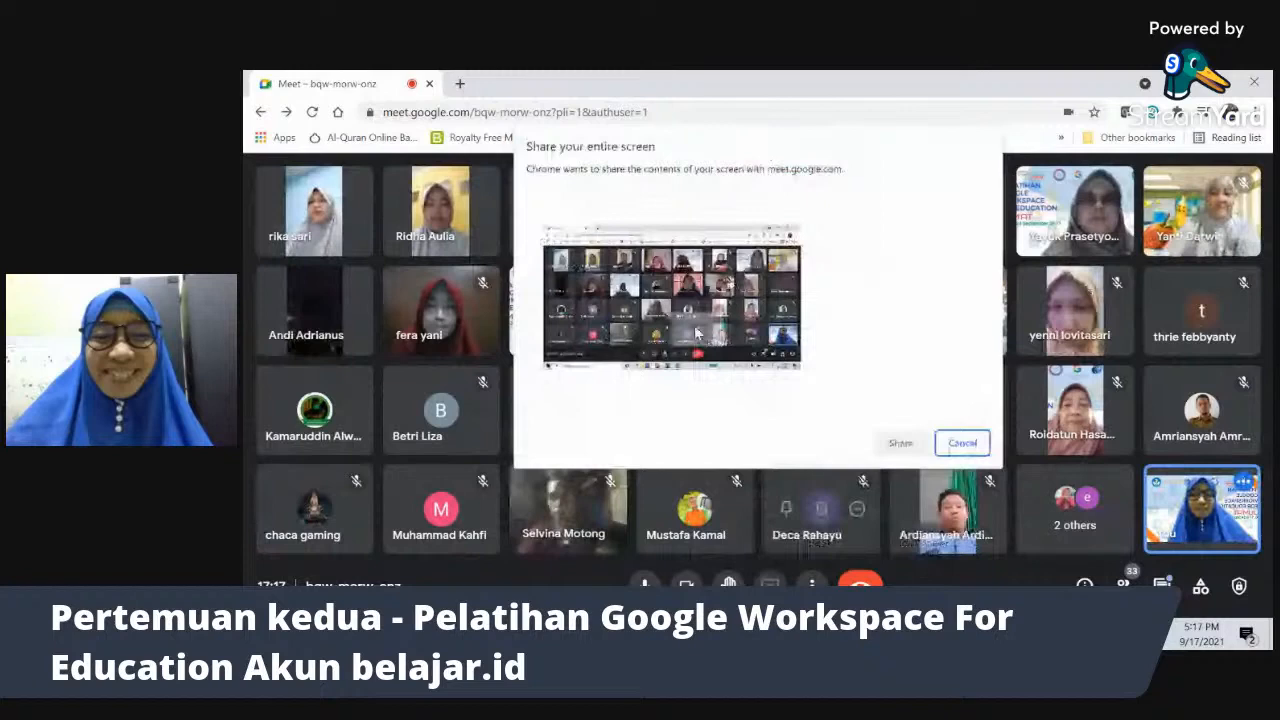
pyautogui.doubleClick(698, 333)
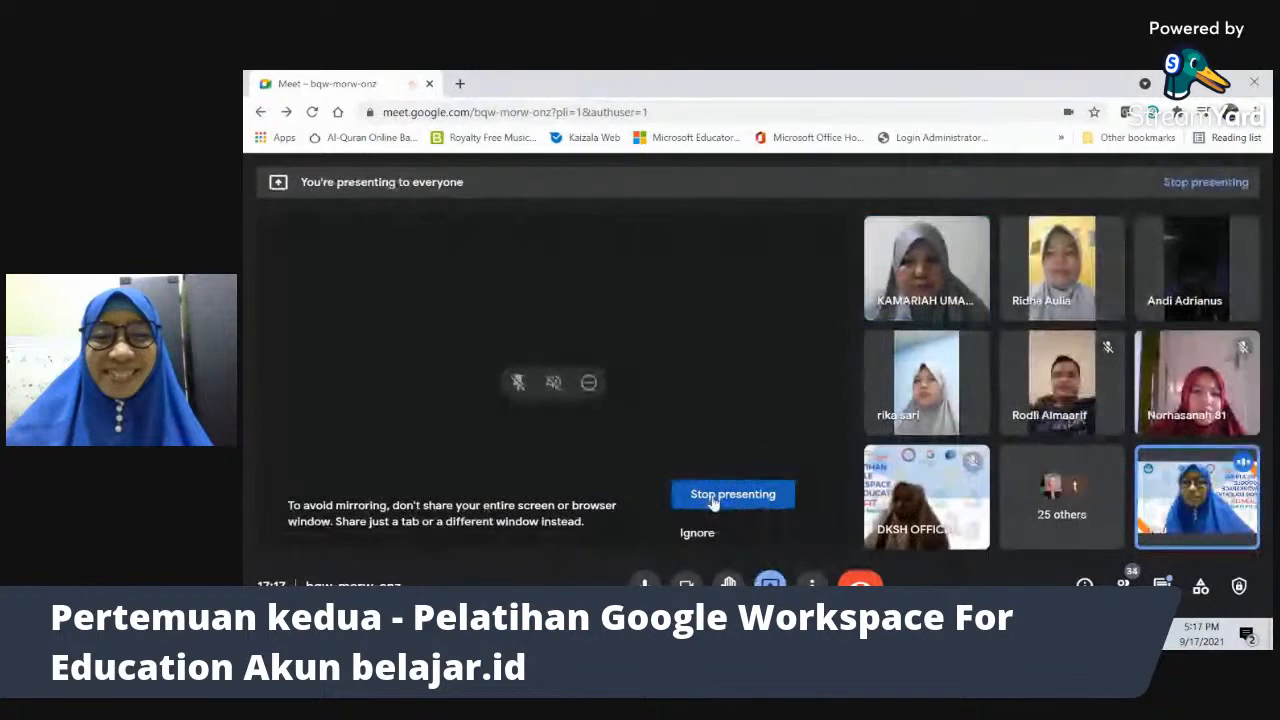
# - Stop the screen presentation, then return to the StreamYard studio browser tab
pyautogui.click(713, 498)
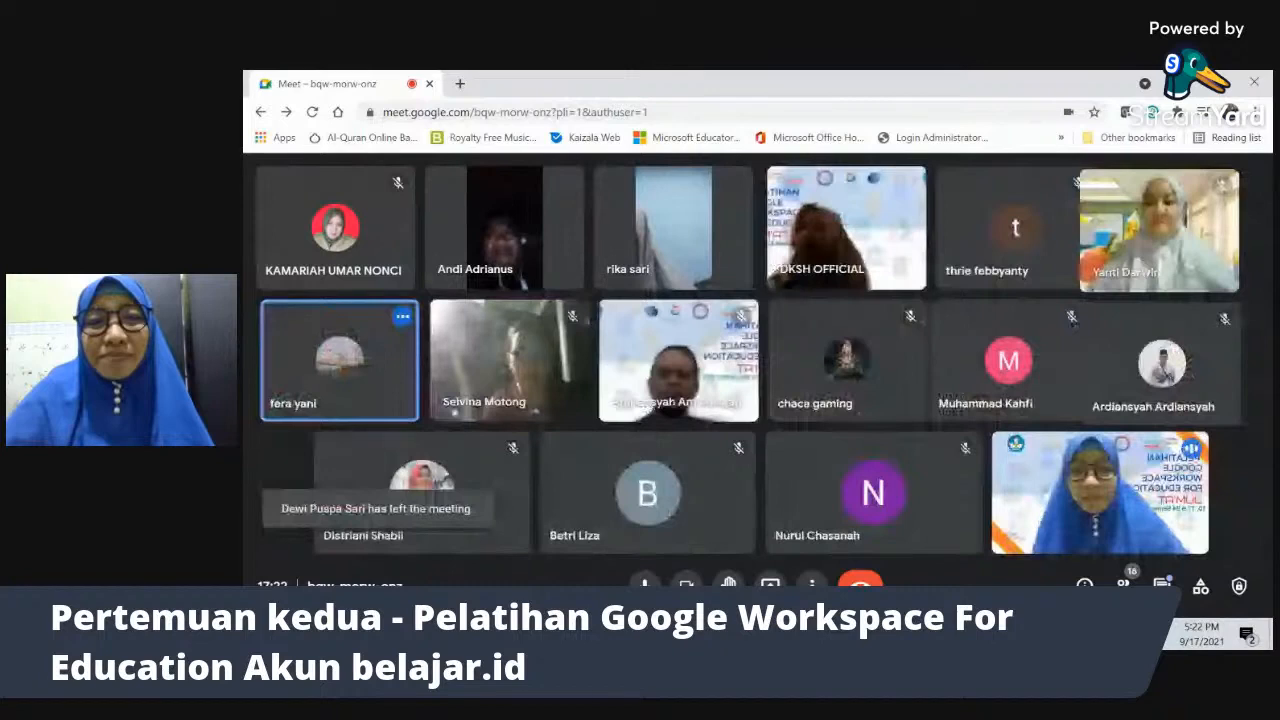
pyautogui.hotkey('alt', 'Tab')
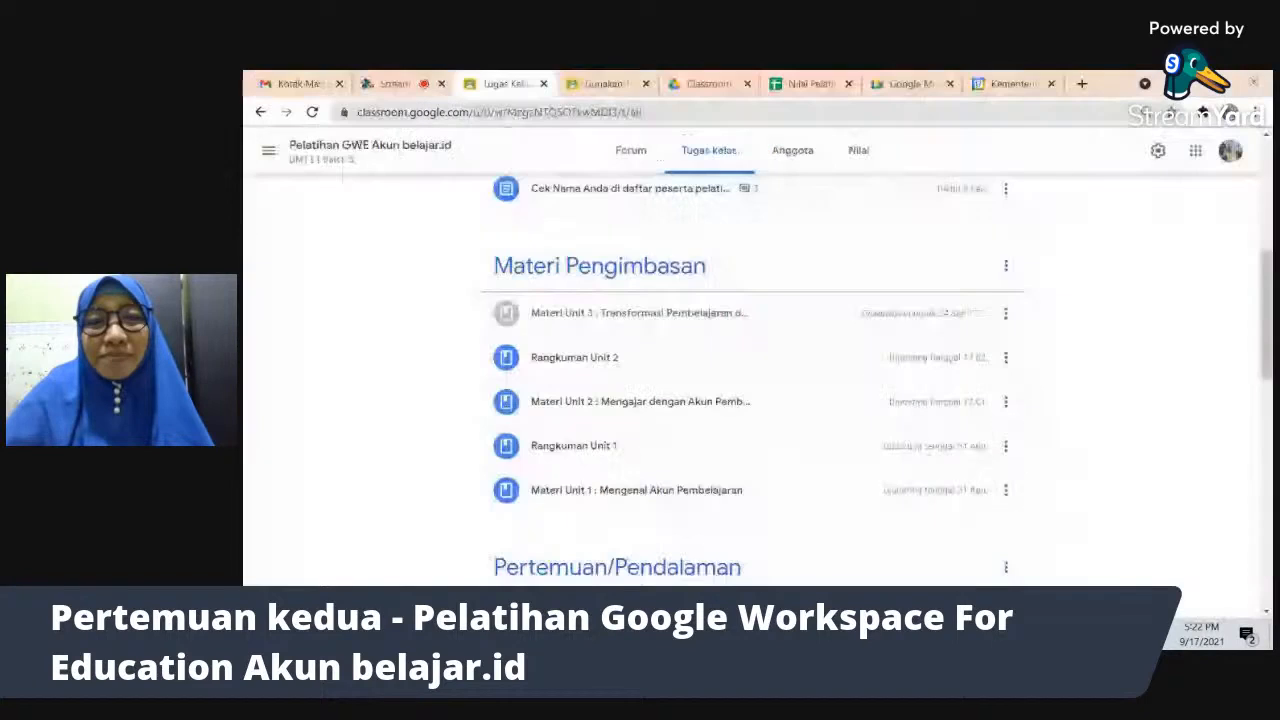
pyautogui.click(405, 85)
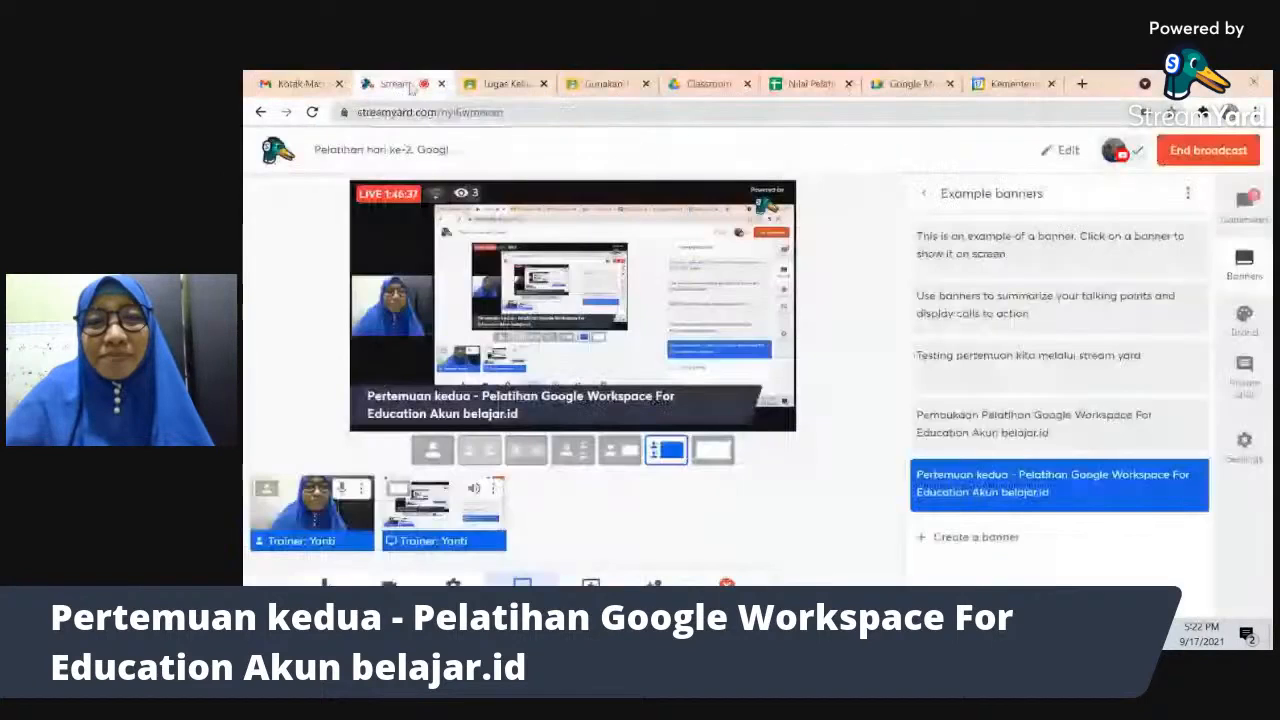